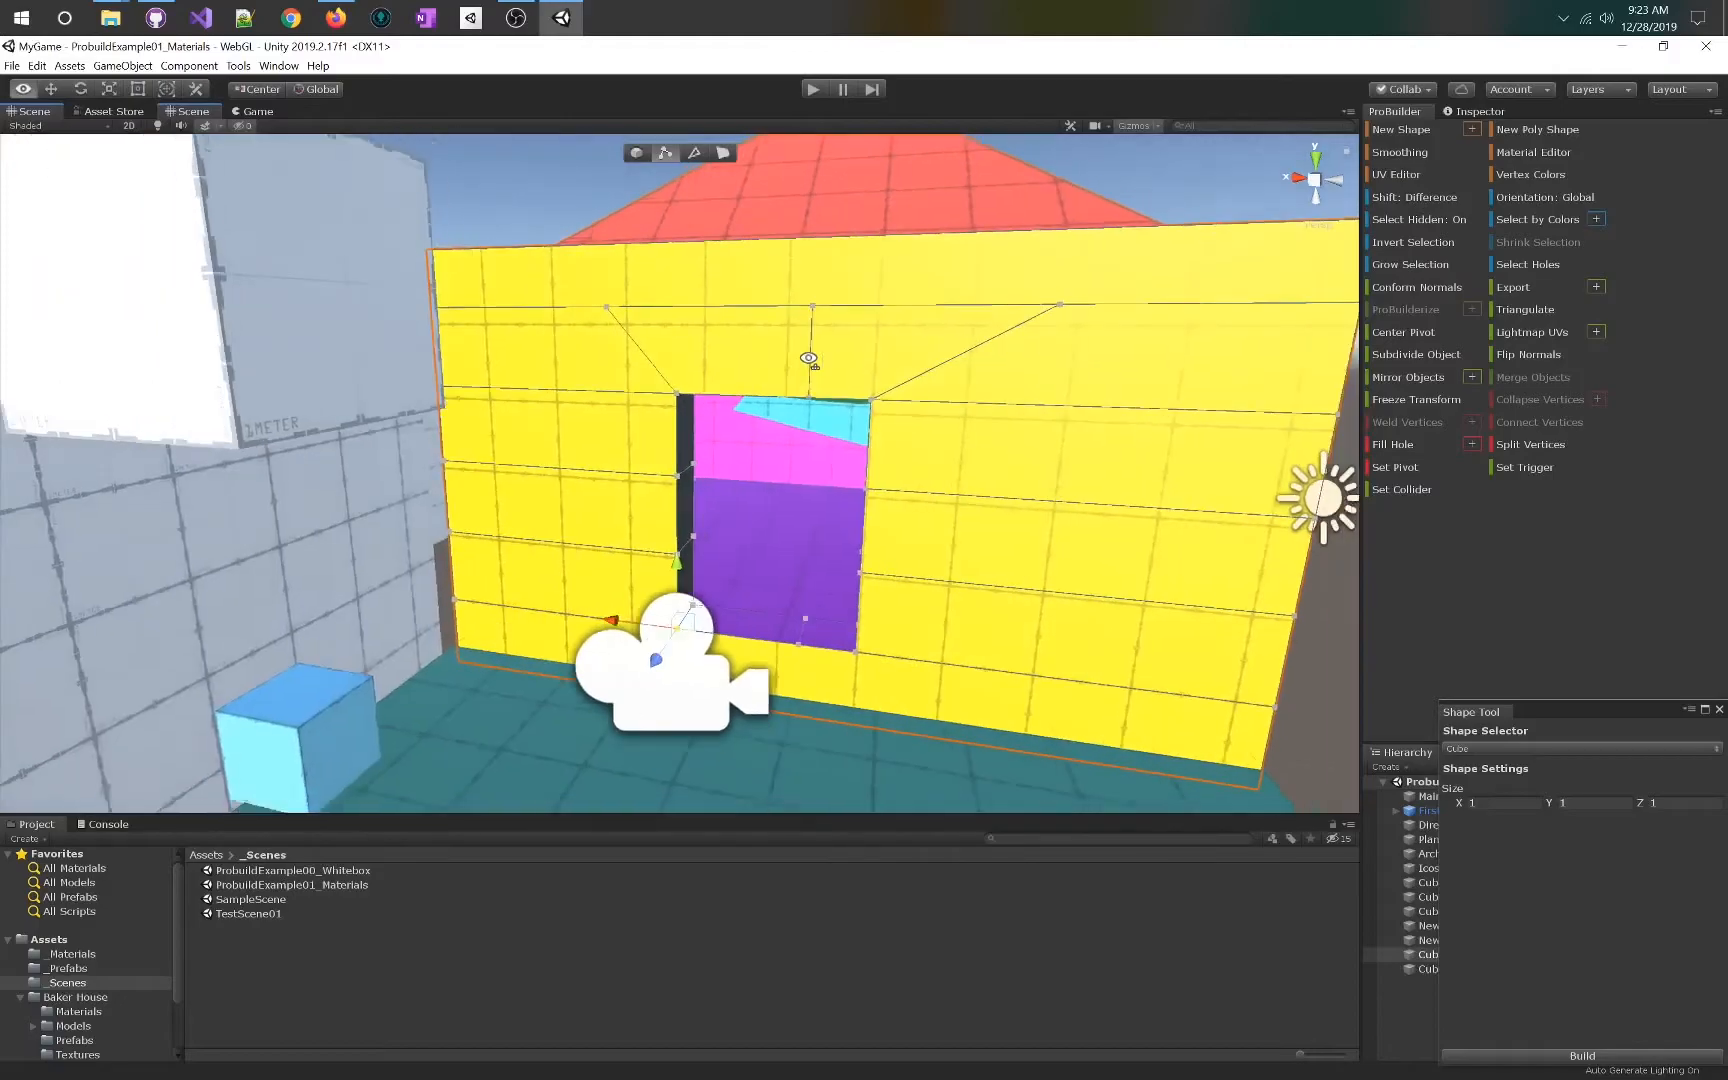
- Switch to the browser and examine the grey brick wall texture in the My Blender skins pack on OpenGameArt
key(s)
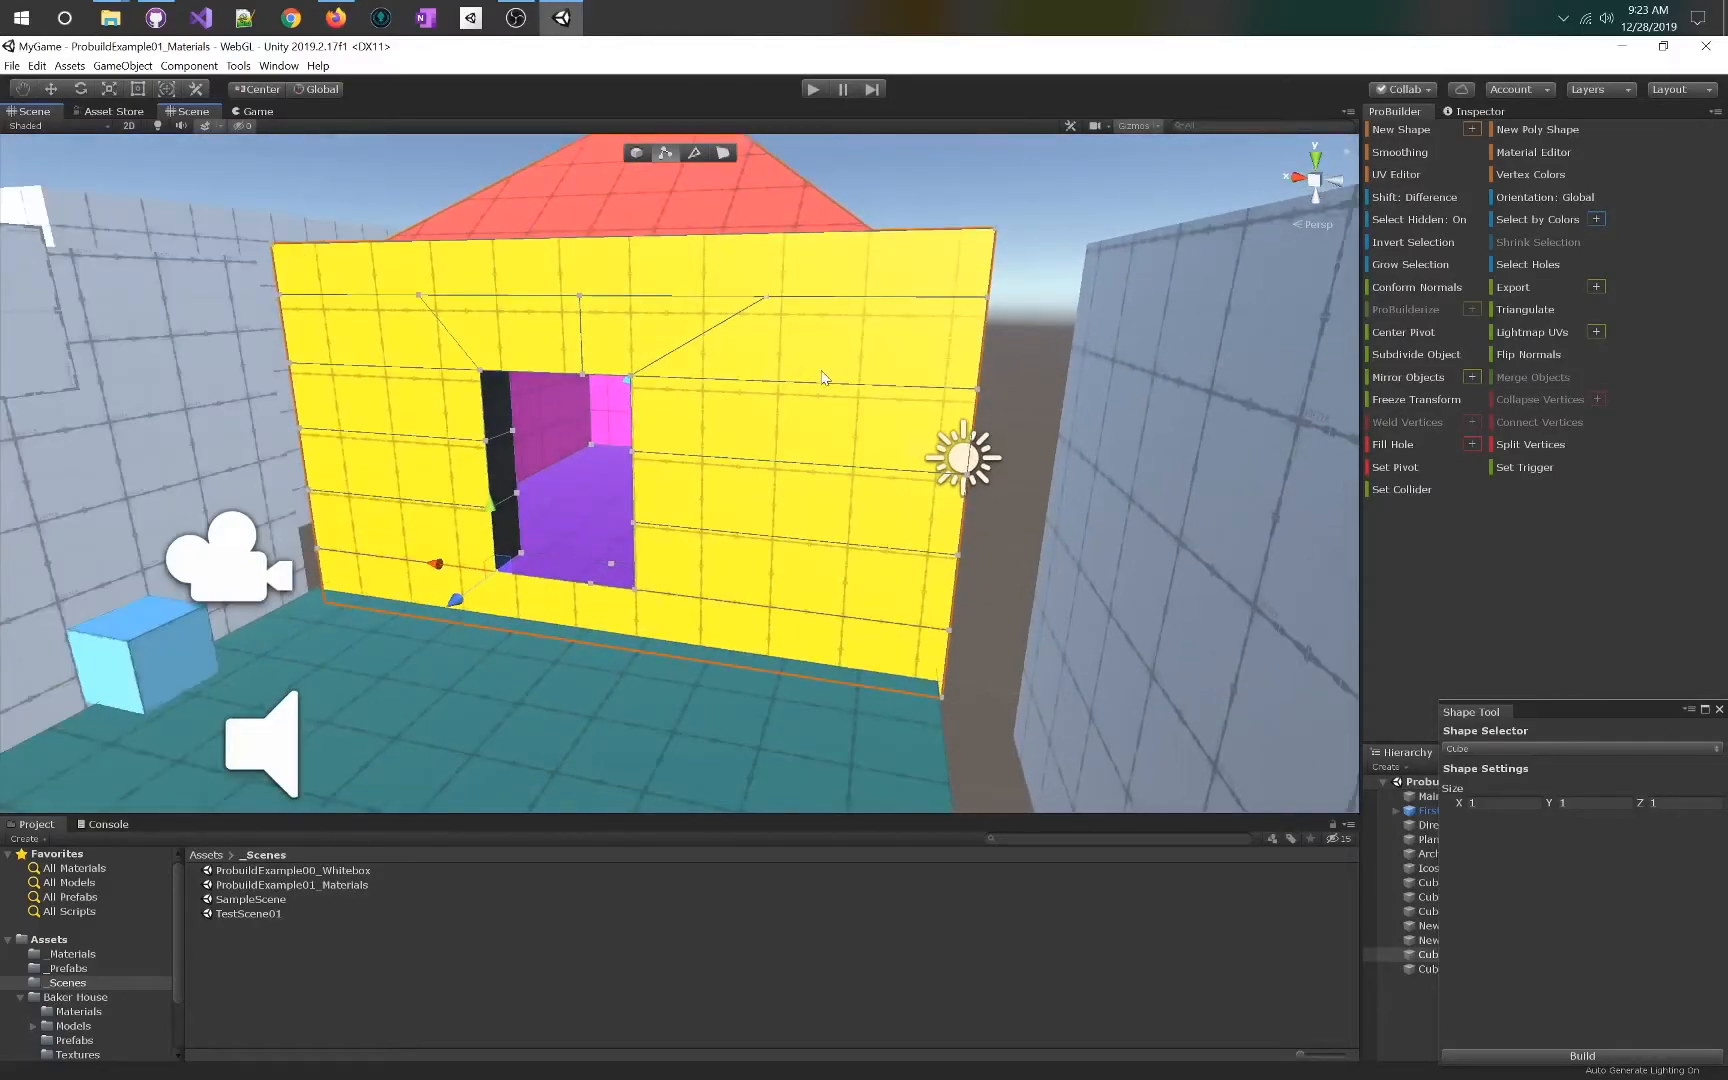
click(343, 17)
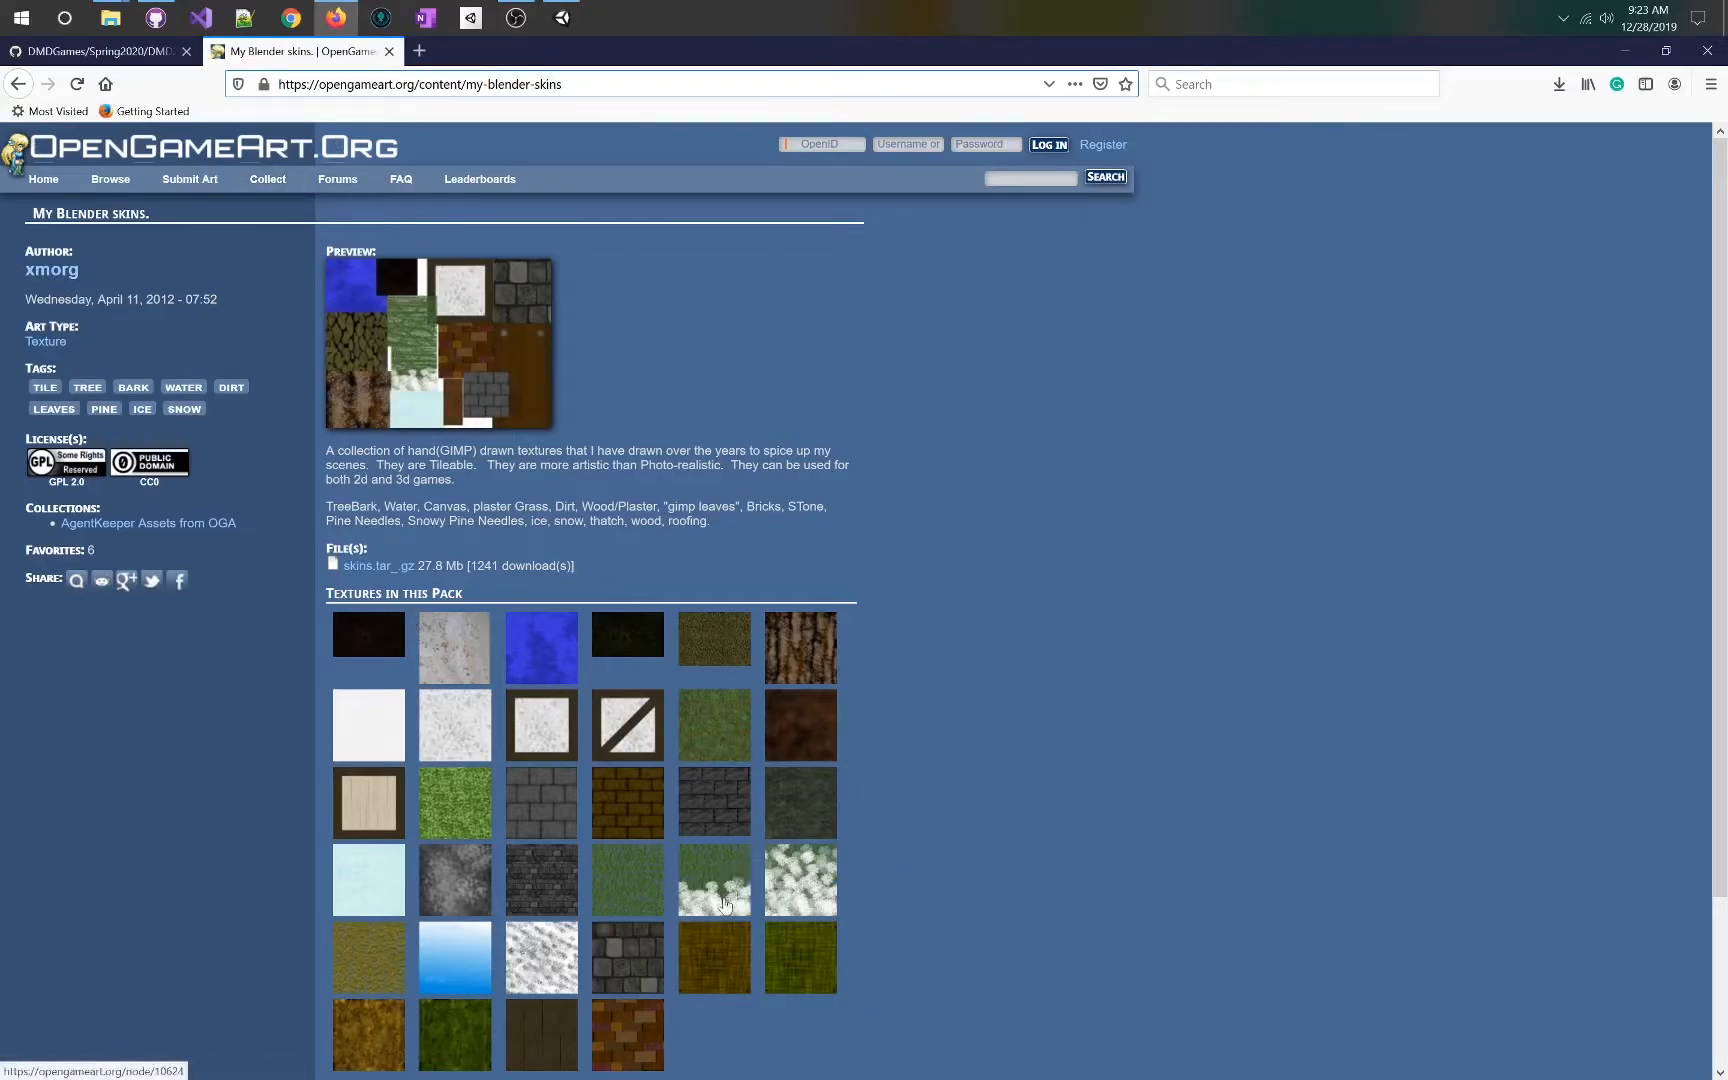
scroll(705, 955, down, 2)
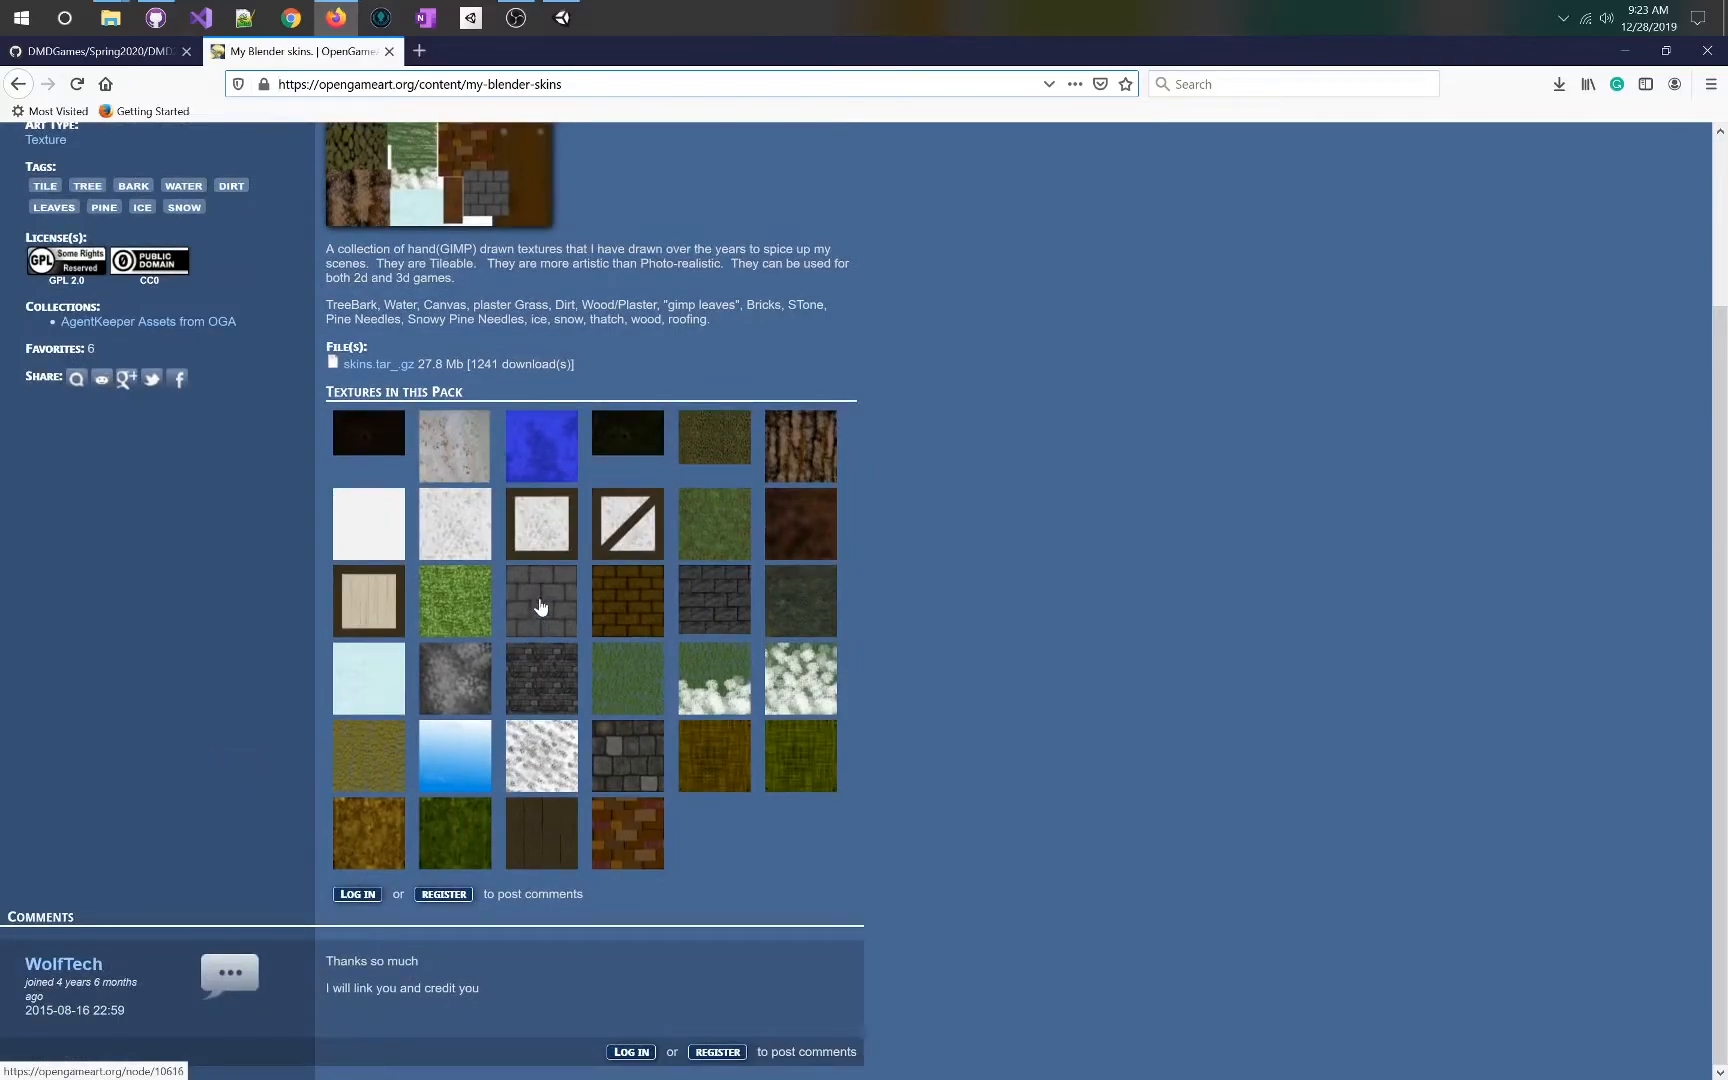
click(540, 605)
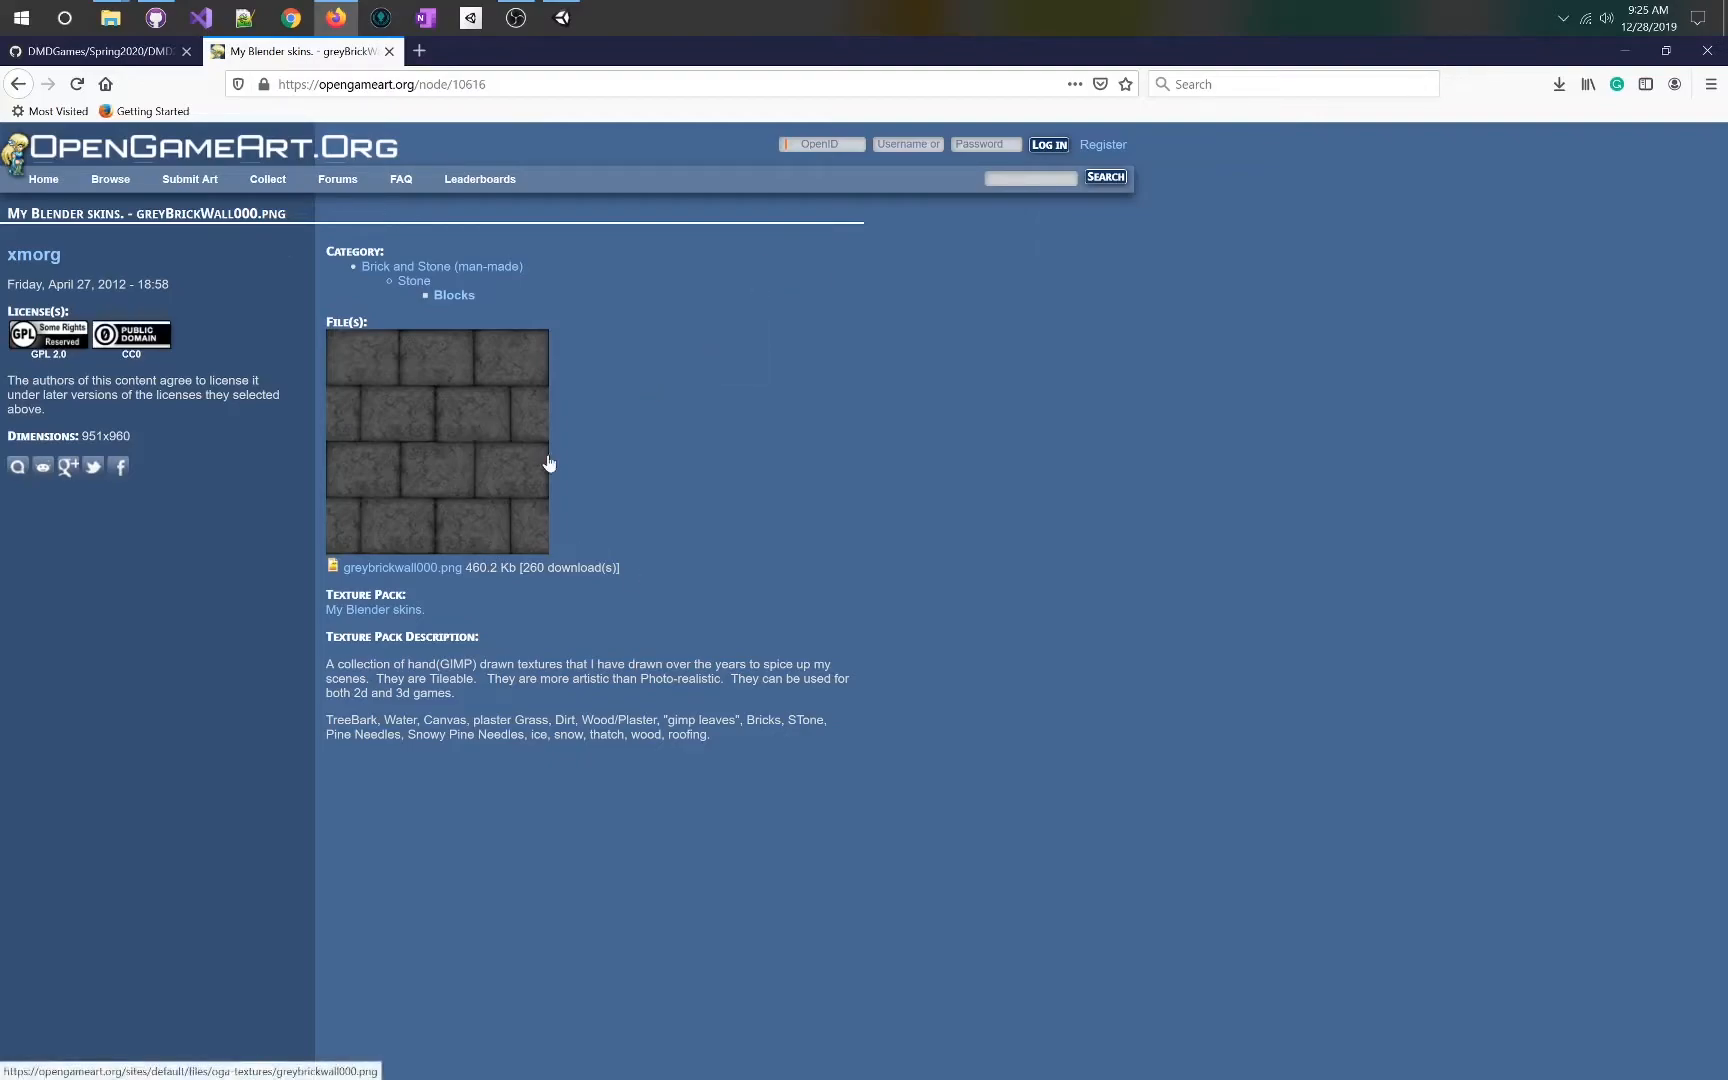
key(alt+Left)
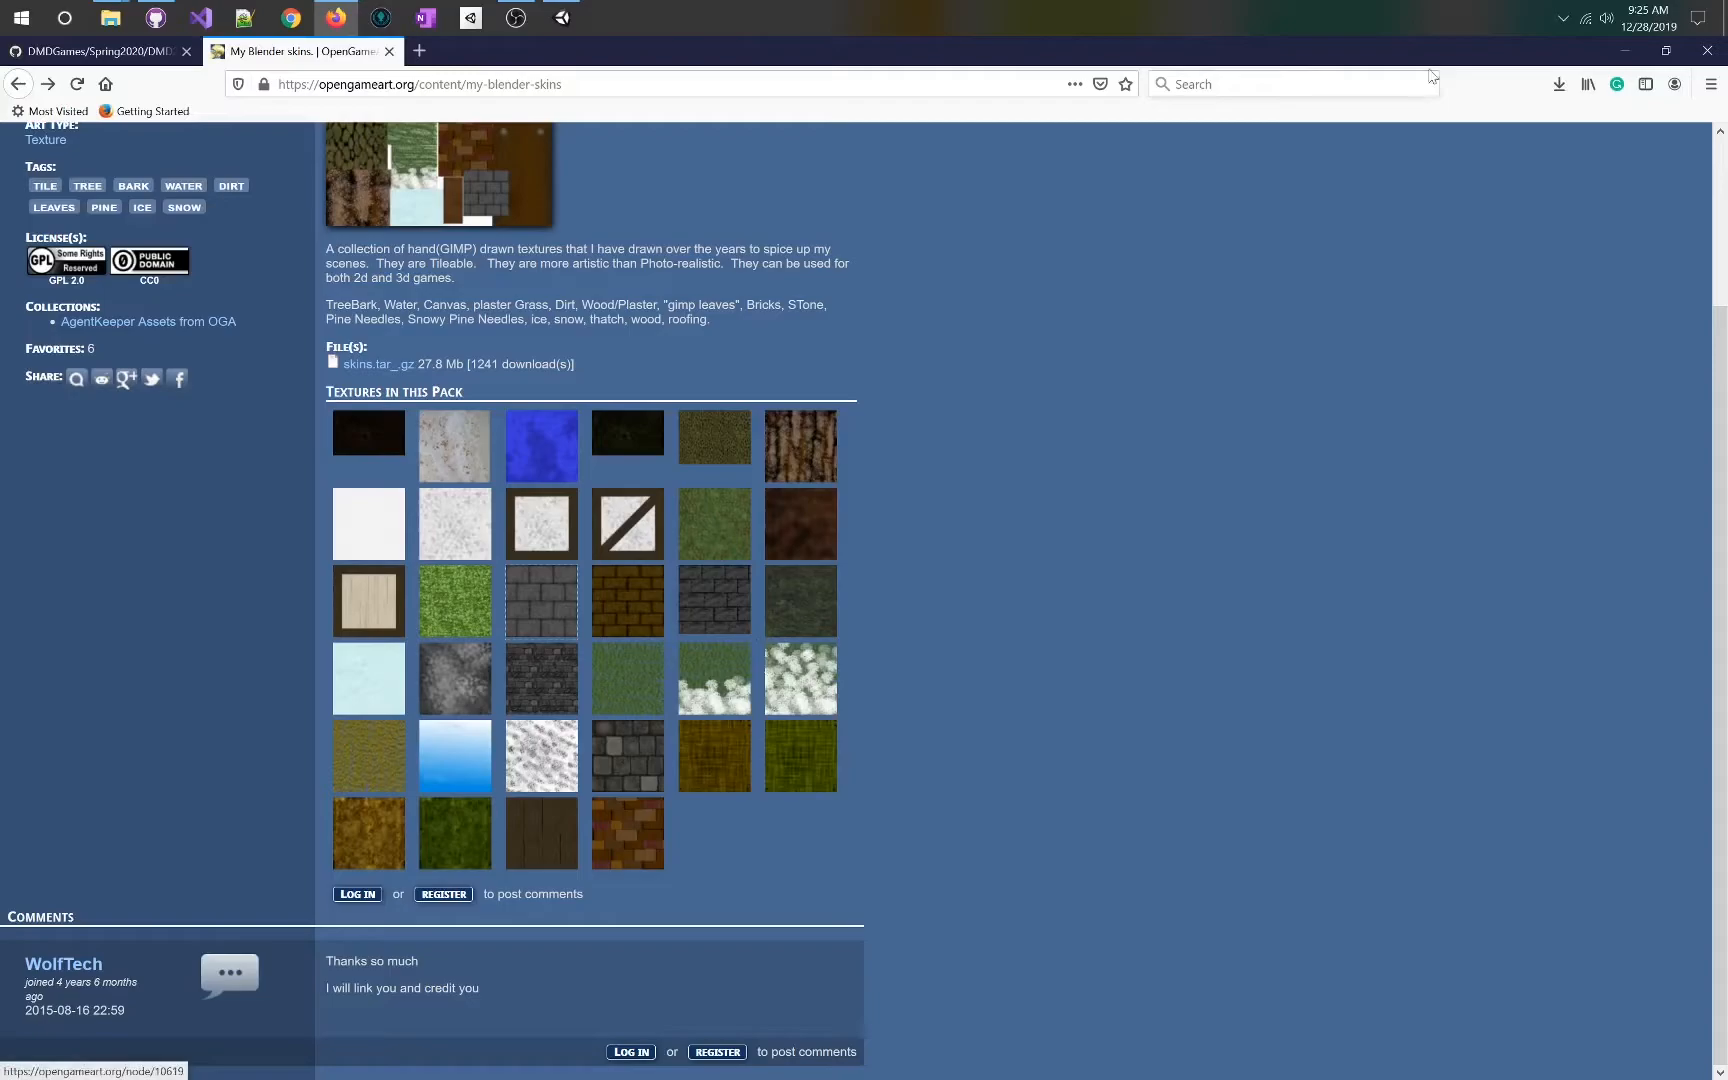
- Compare the Baker's House page in Unity's Asset Store with the OpenGameArt texture pack and return to the Scene view
click(562, 17)
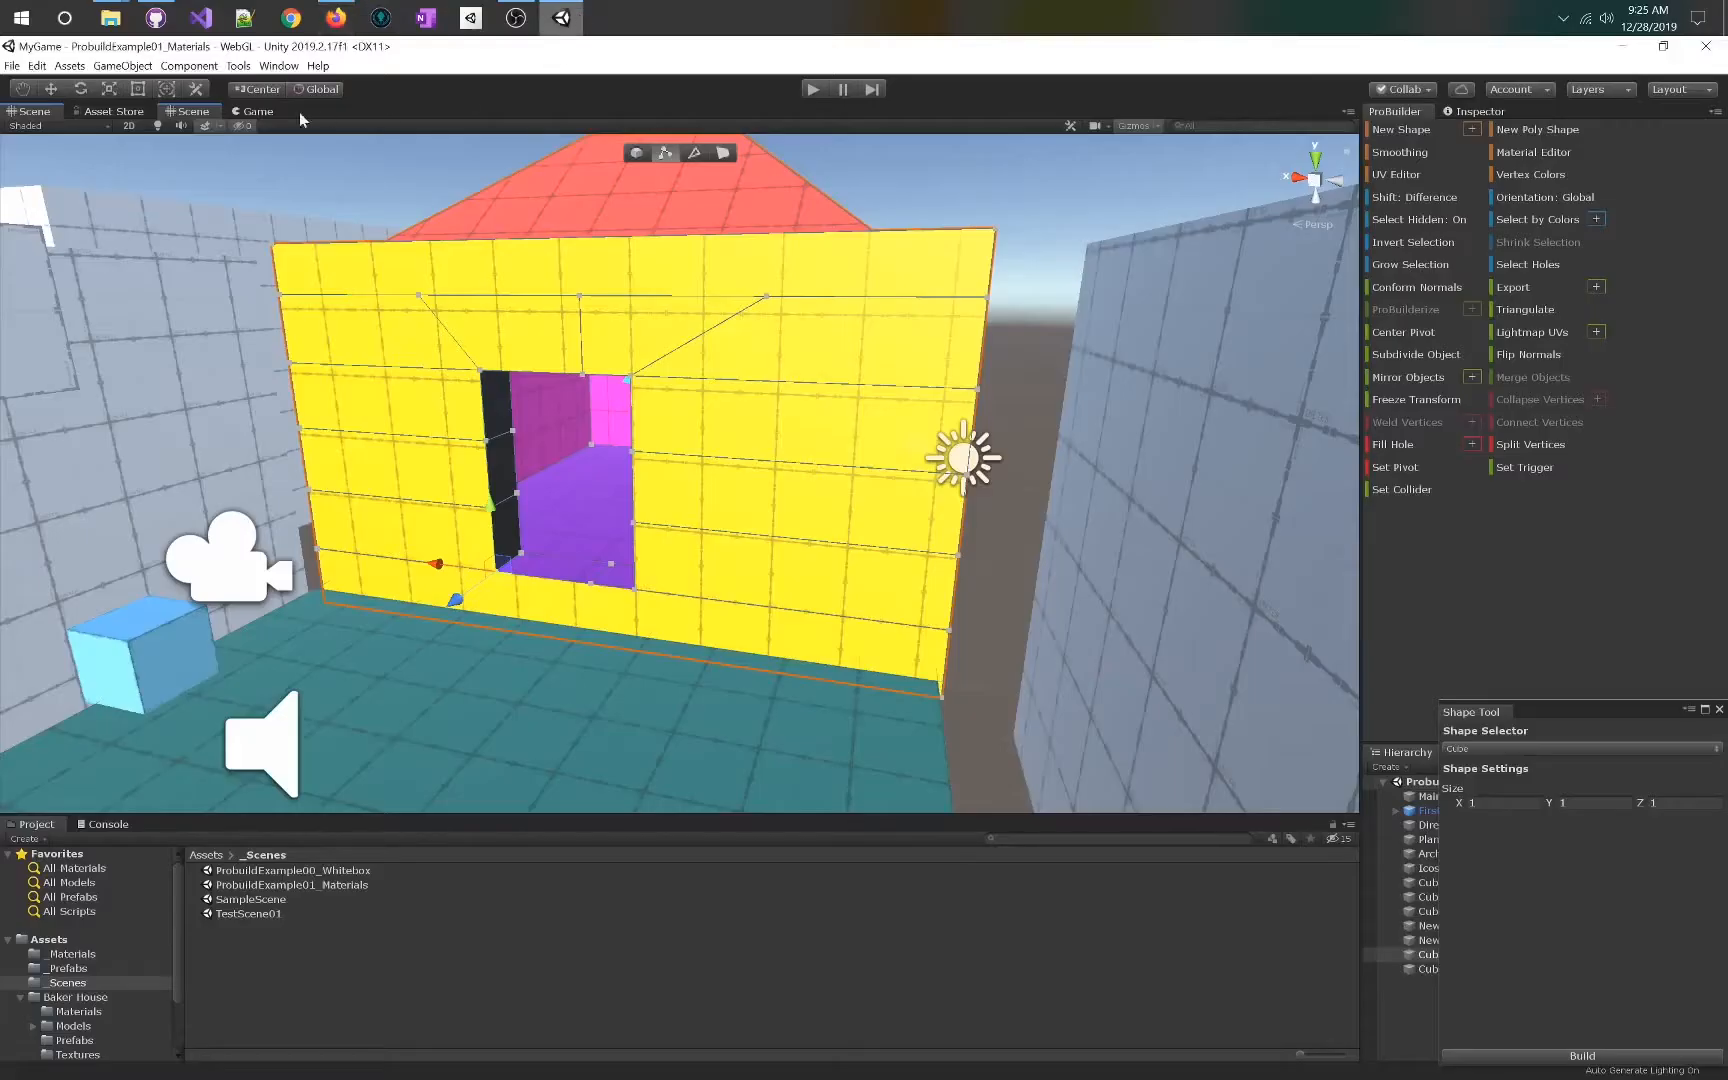
click(140, 113)
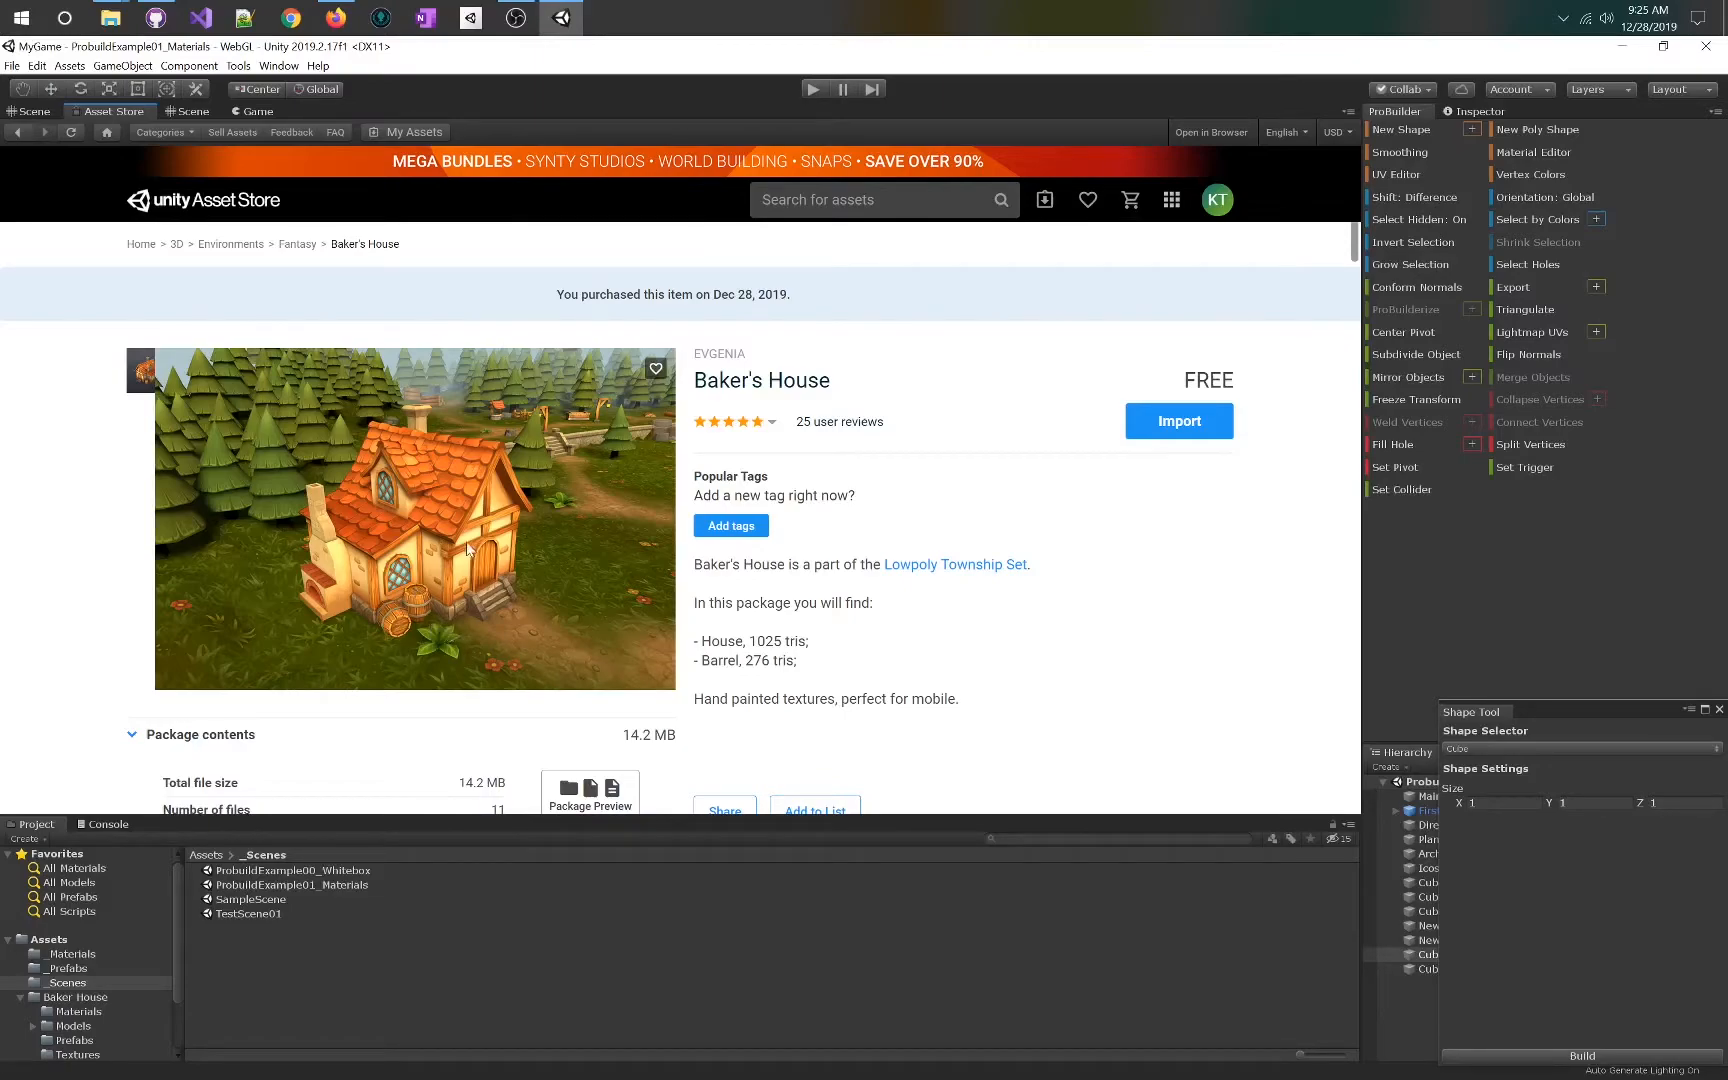
click(335, 17)
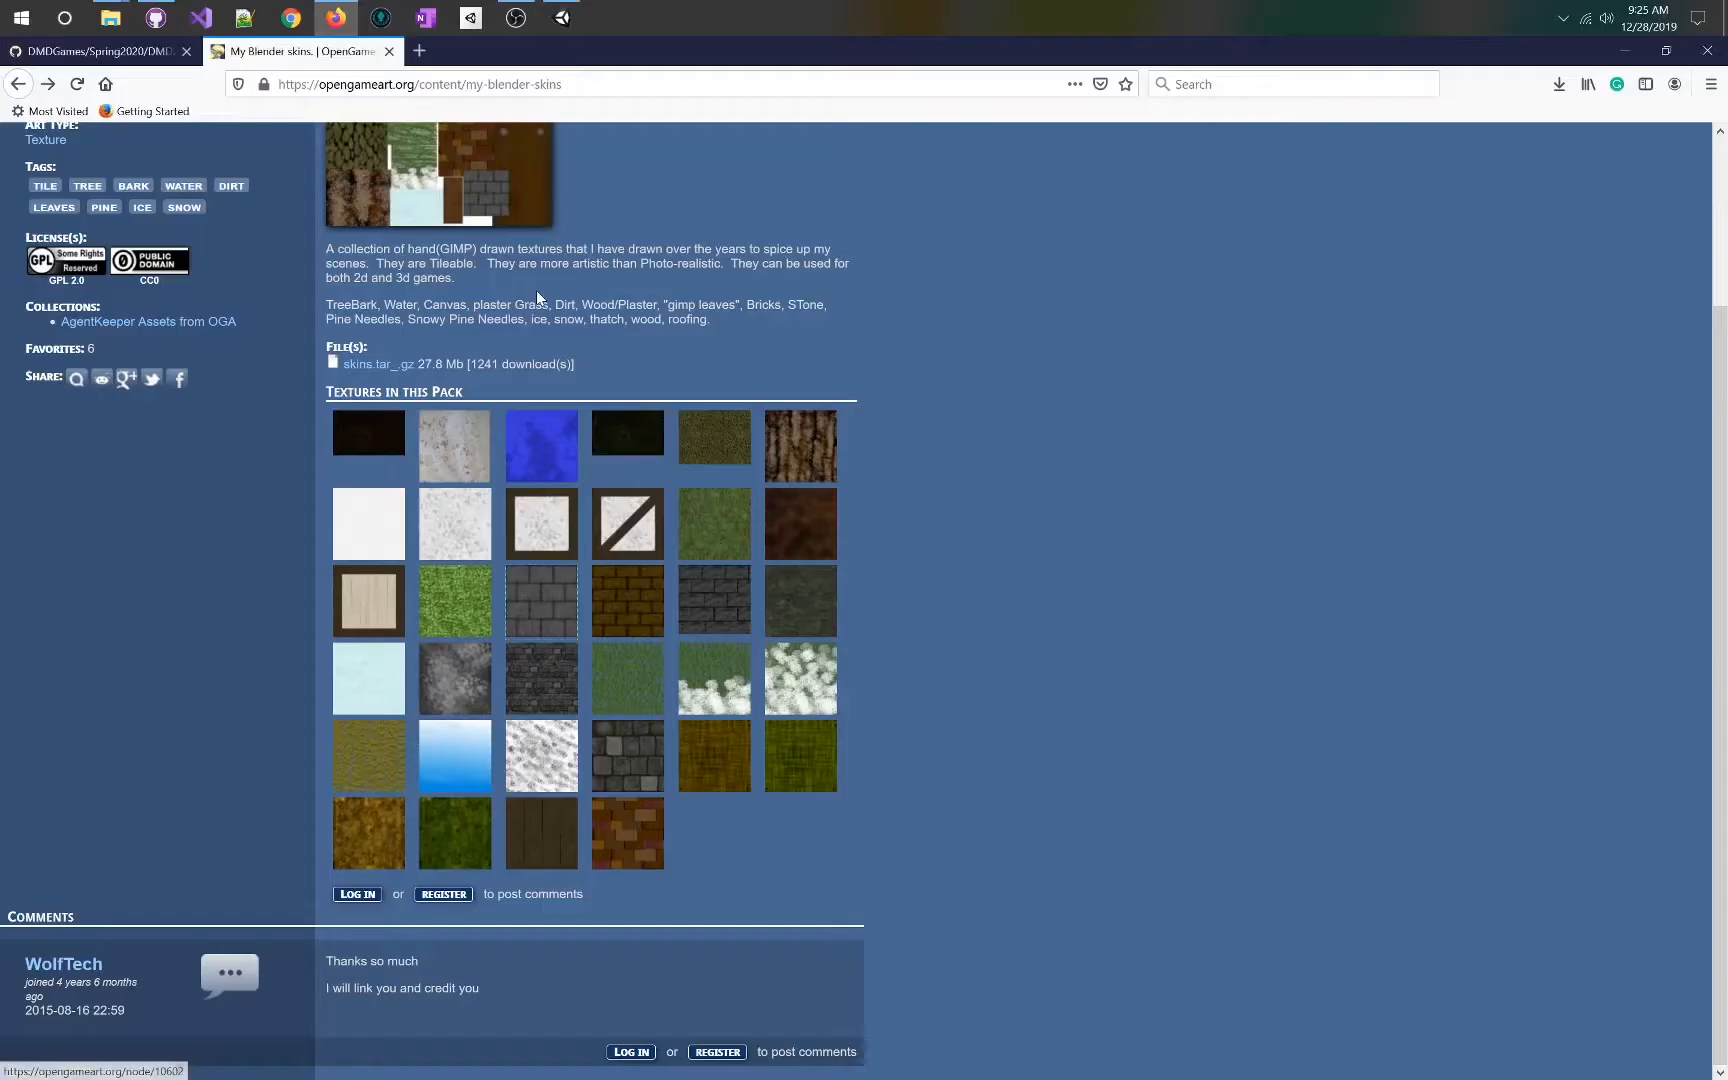
click(558, 22)
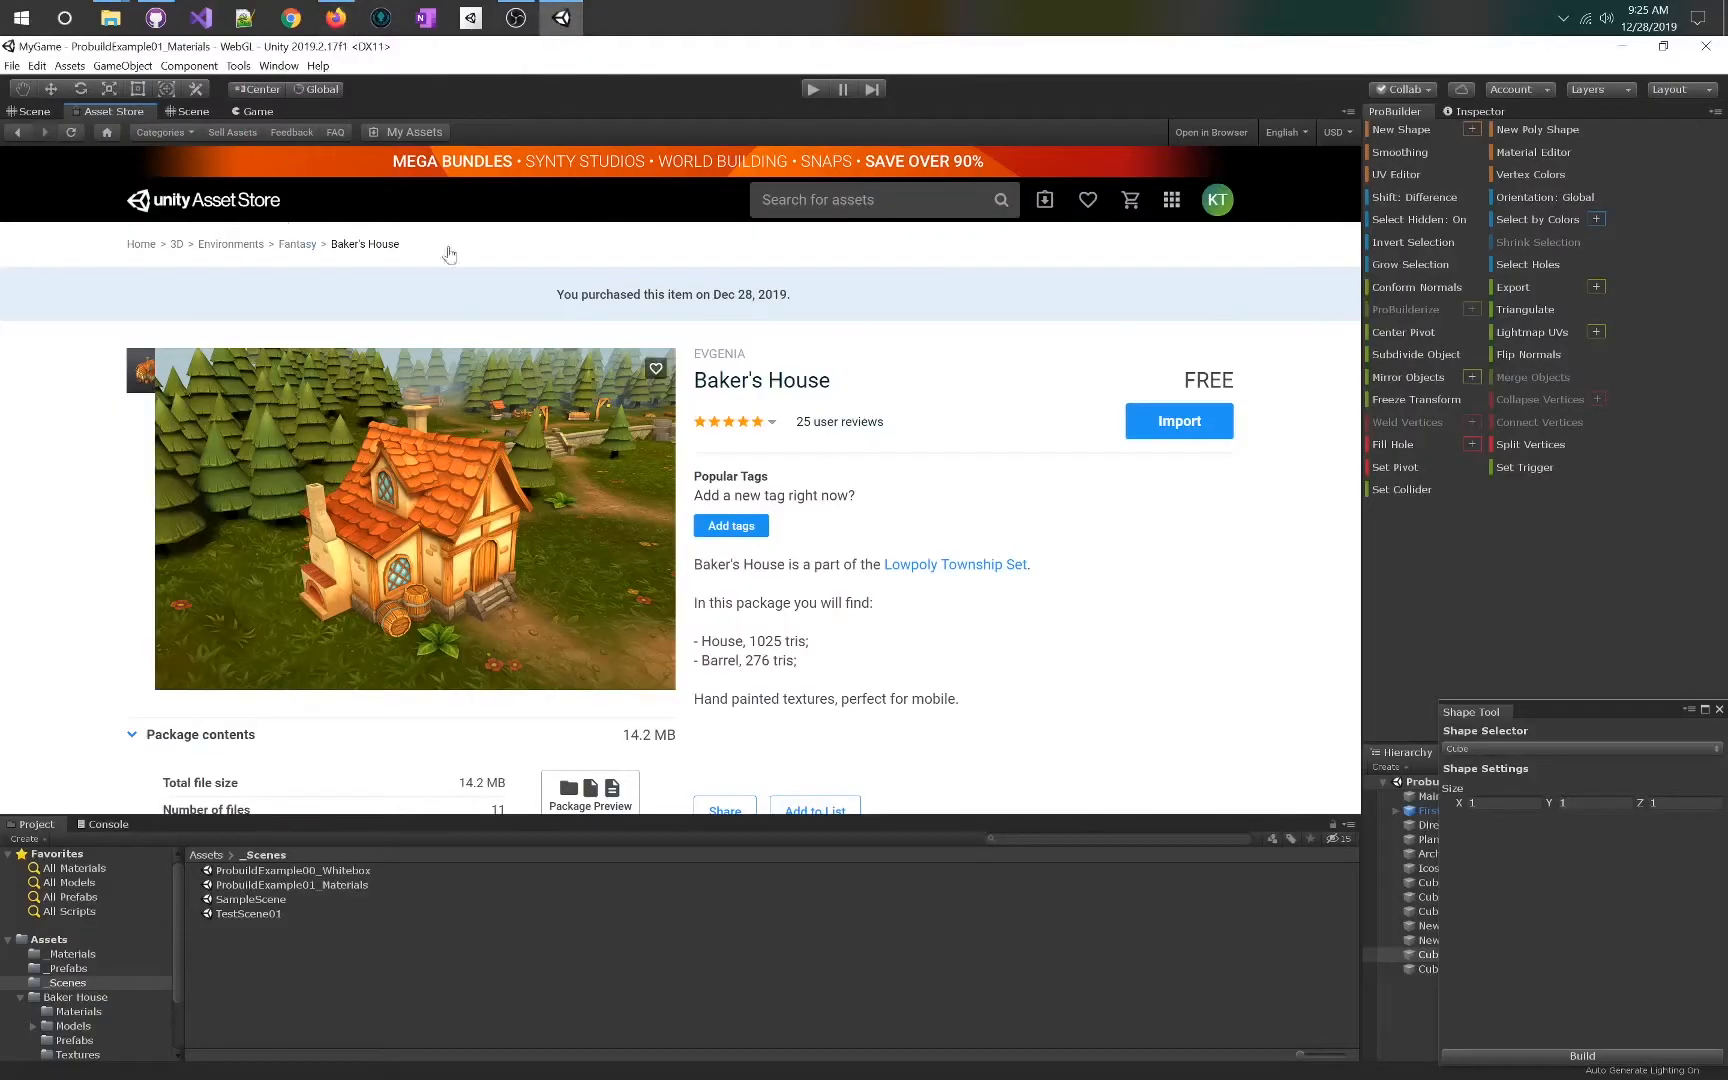
click(40, 111)
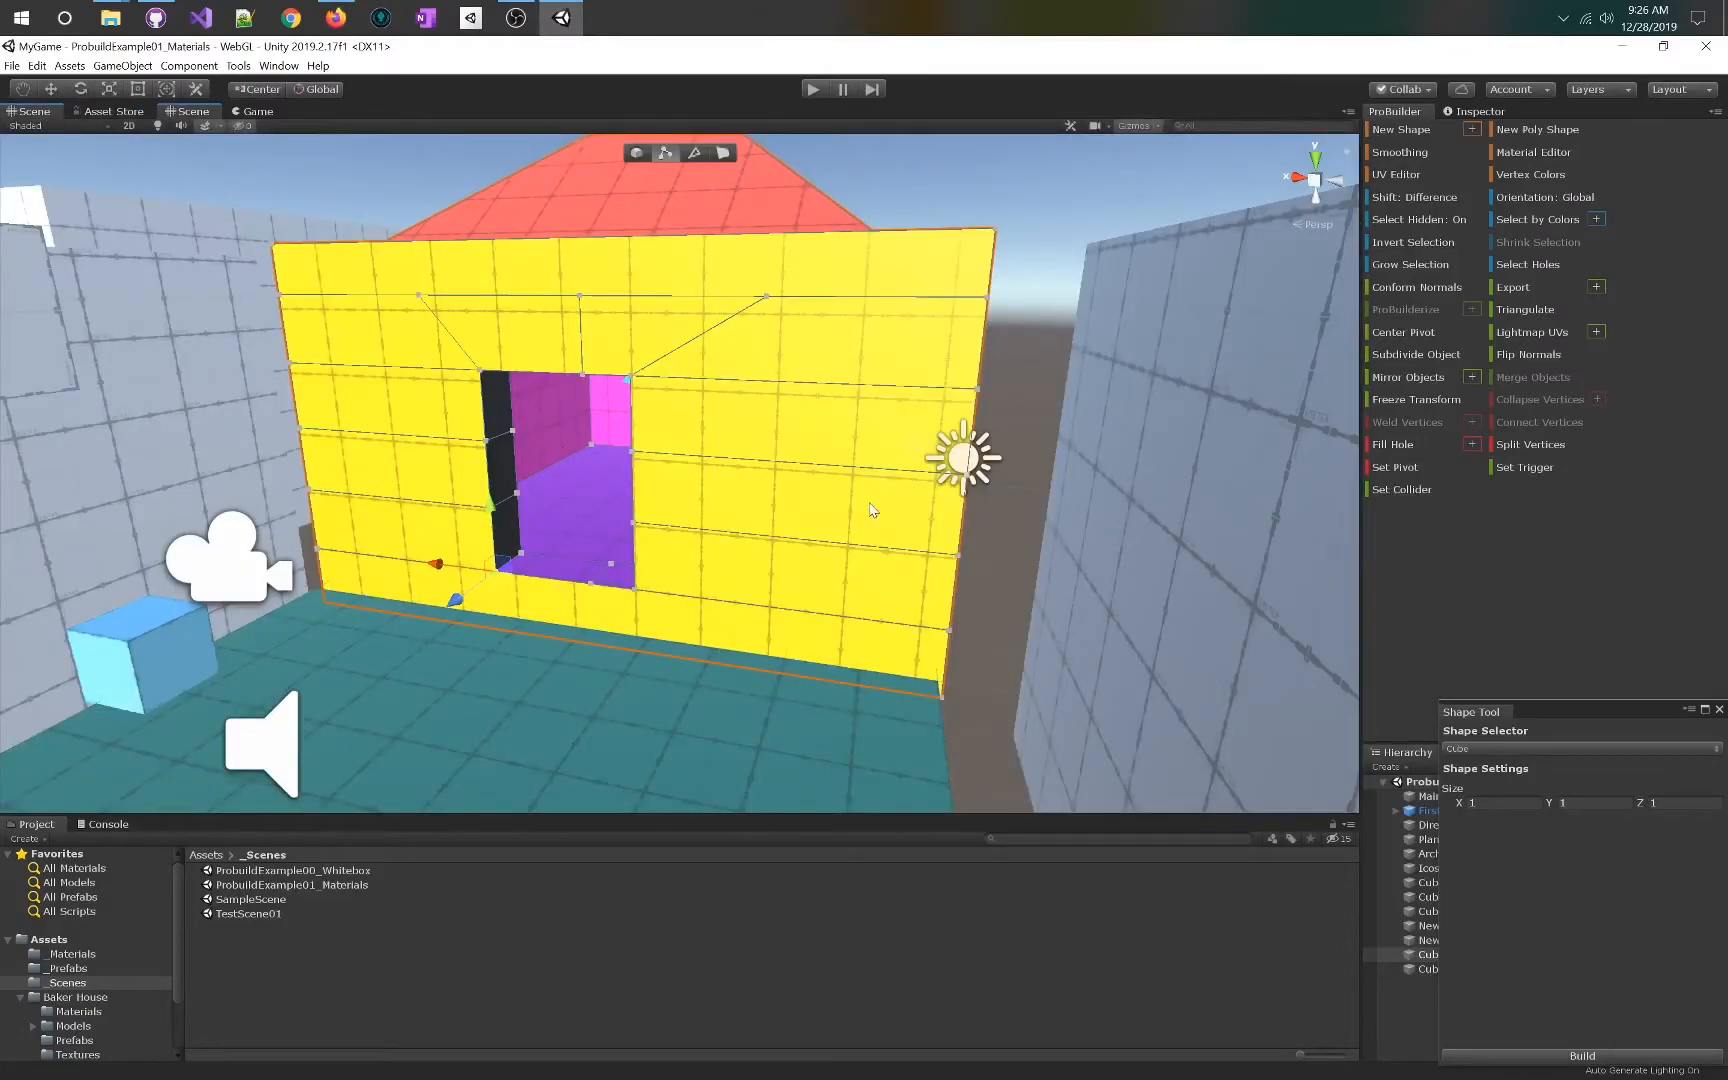
mouse_move(702, 730)
alt+mouse_down()
mouse_move(709, 708)
mouse_move(690, 712)
alt+mouse_up()
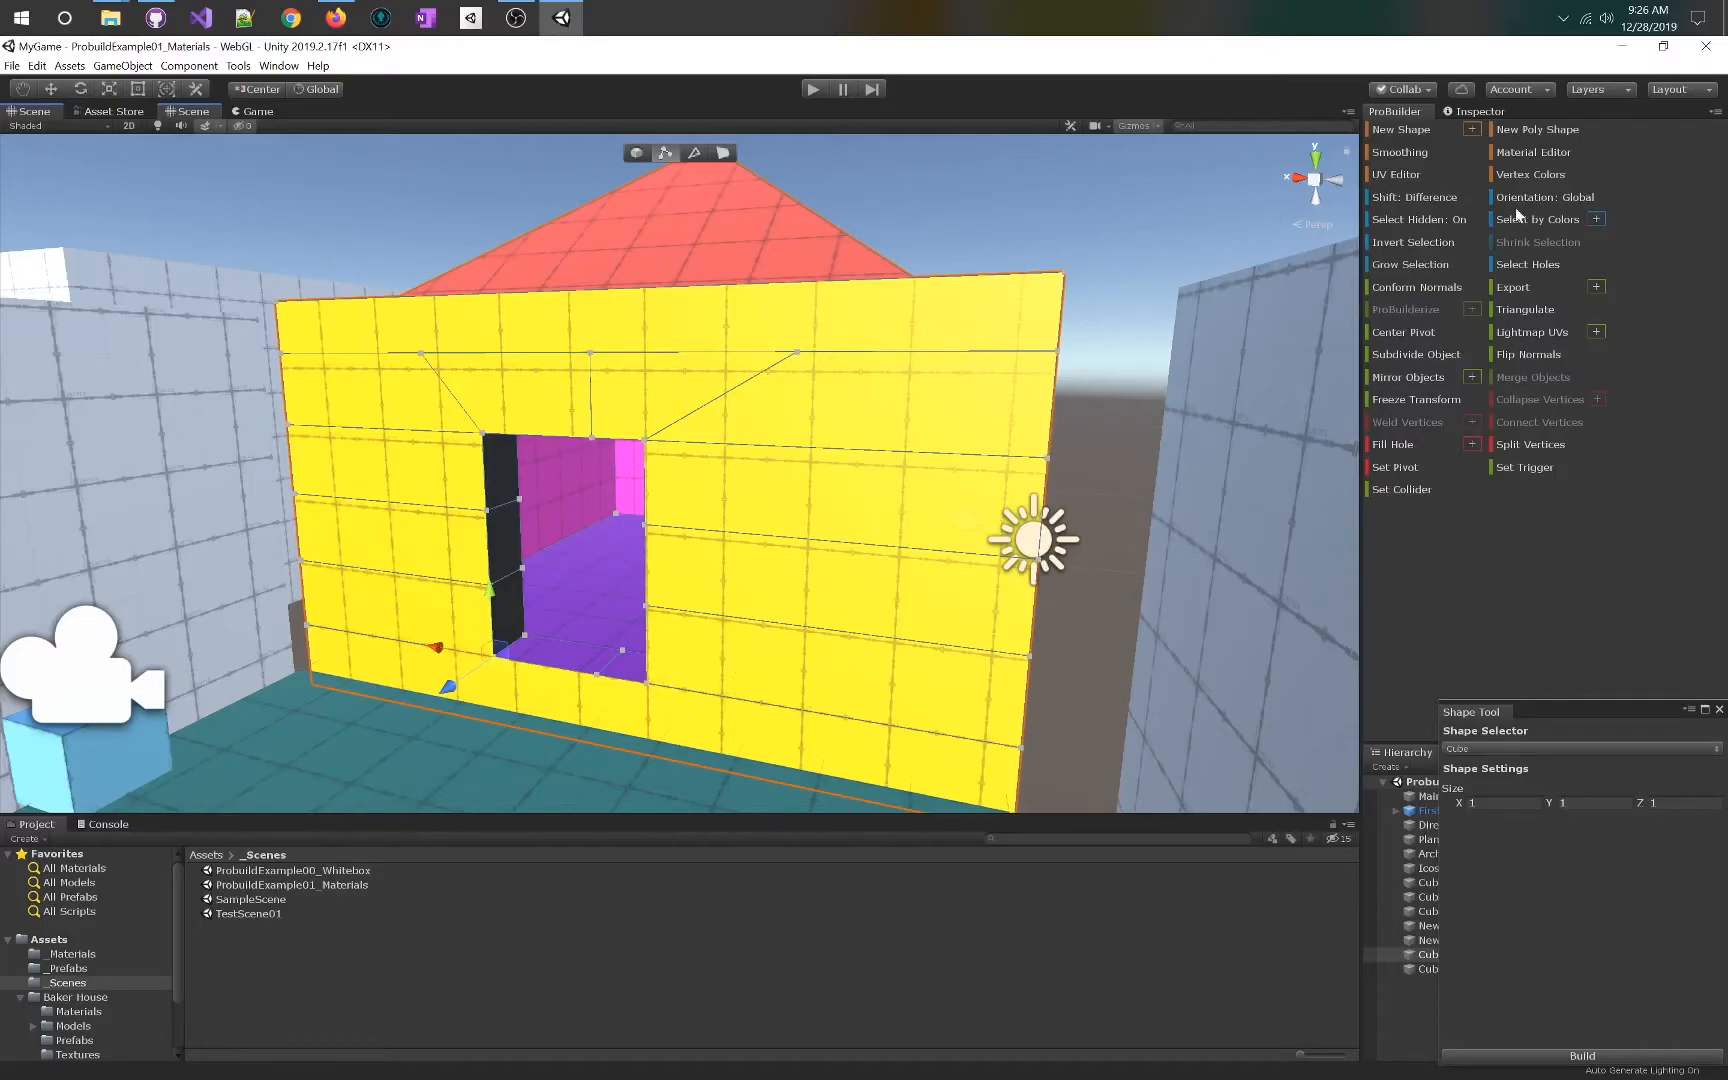
right_drag(711, 452, 682, 509)
key(s)
right_drag(850, 381, 930, 315)
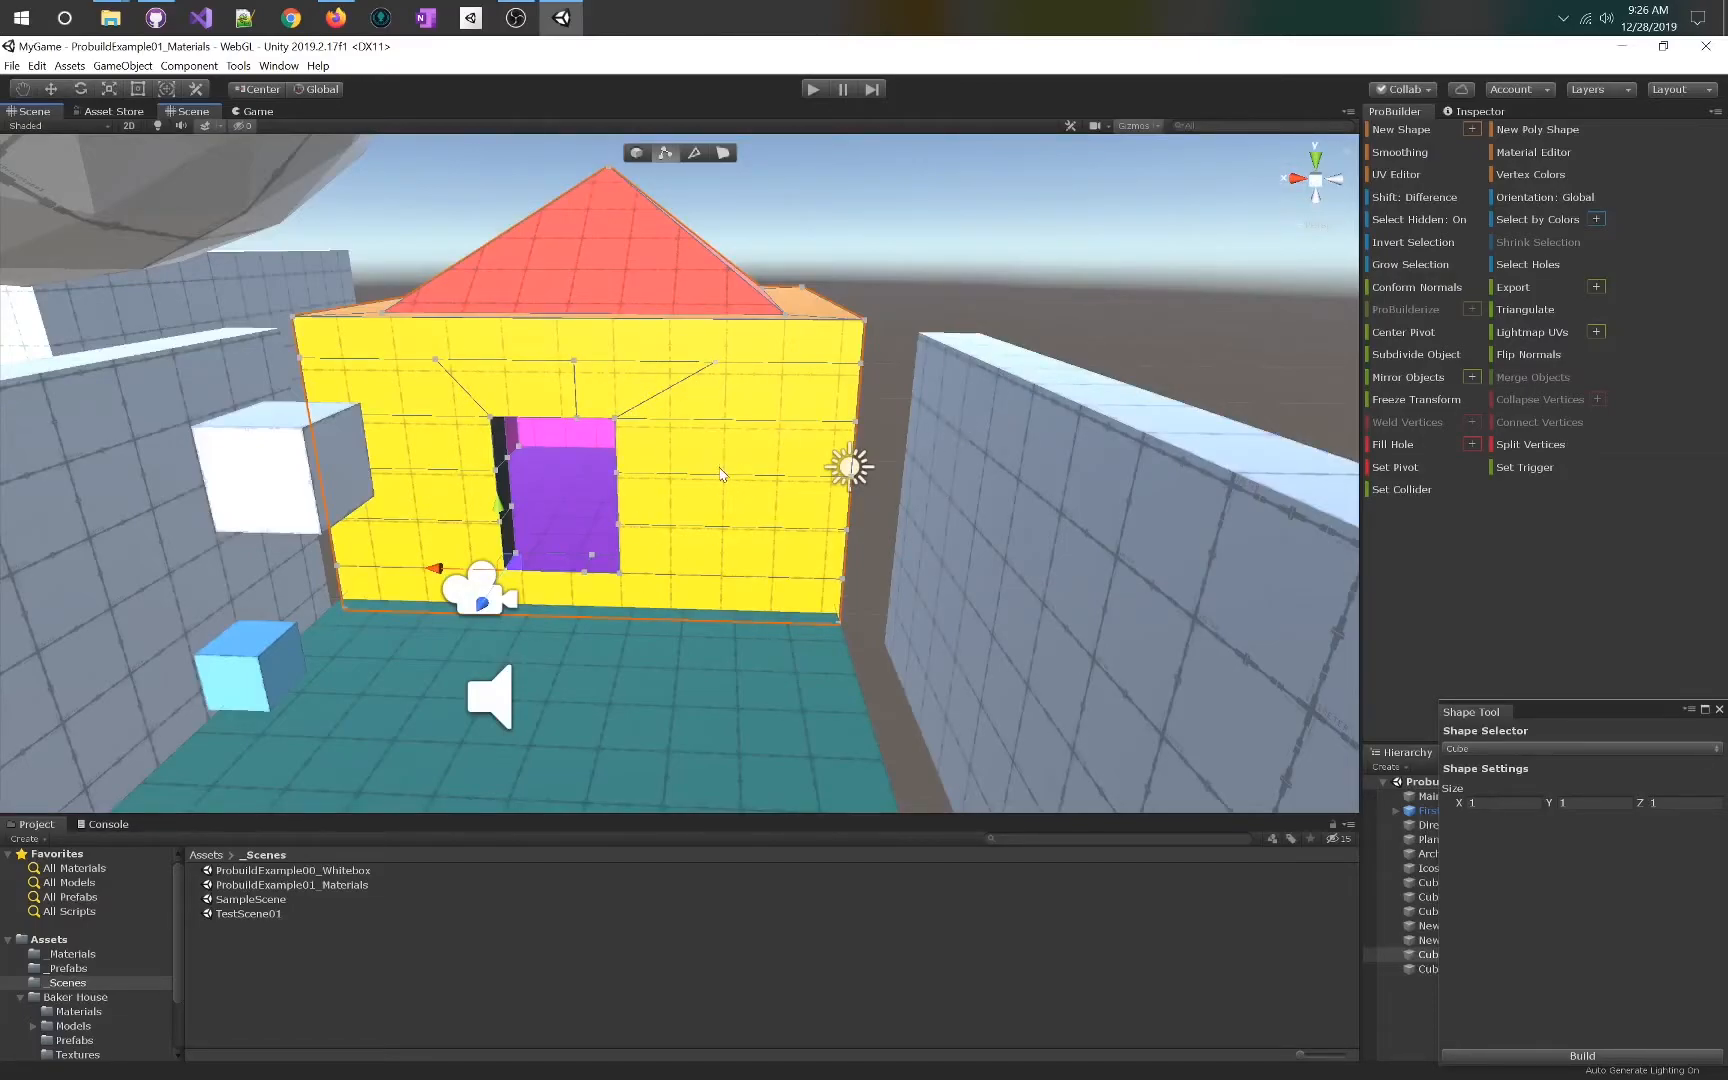
right_drag(806, 398, 711, 411)
key(w)
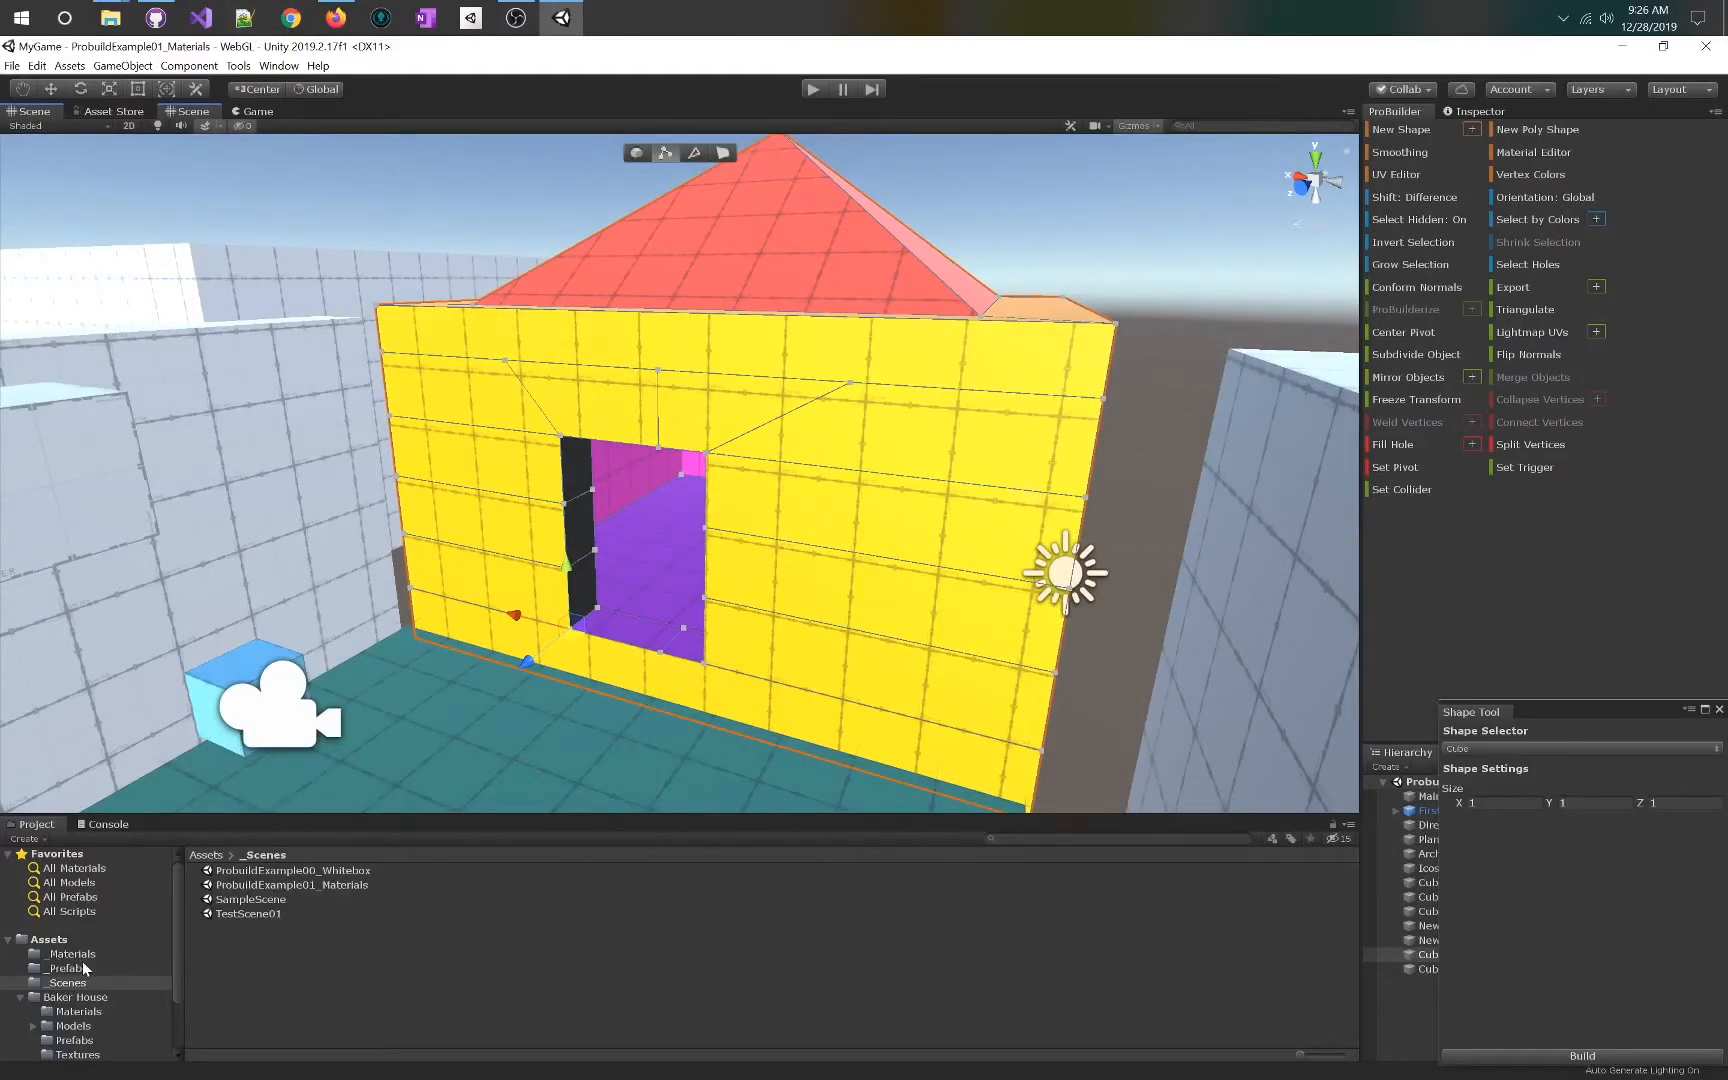
- Create a new folder named _Textures inside the project's Assets folder
right_click(48, 940)
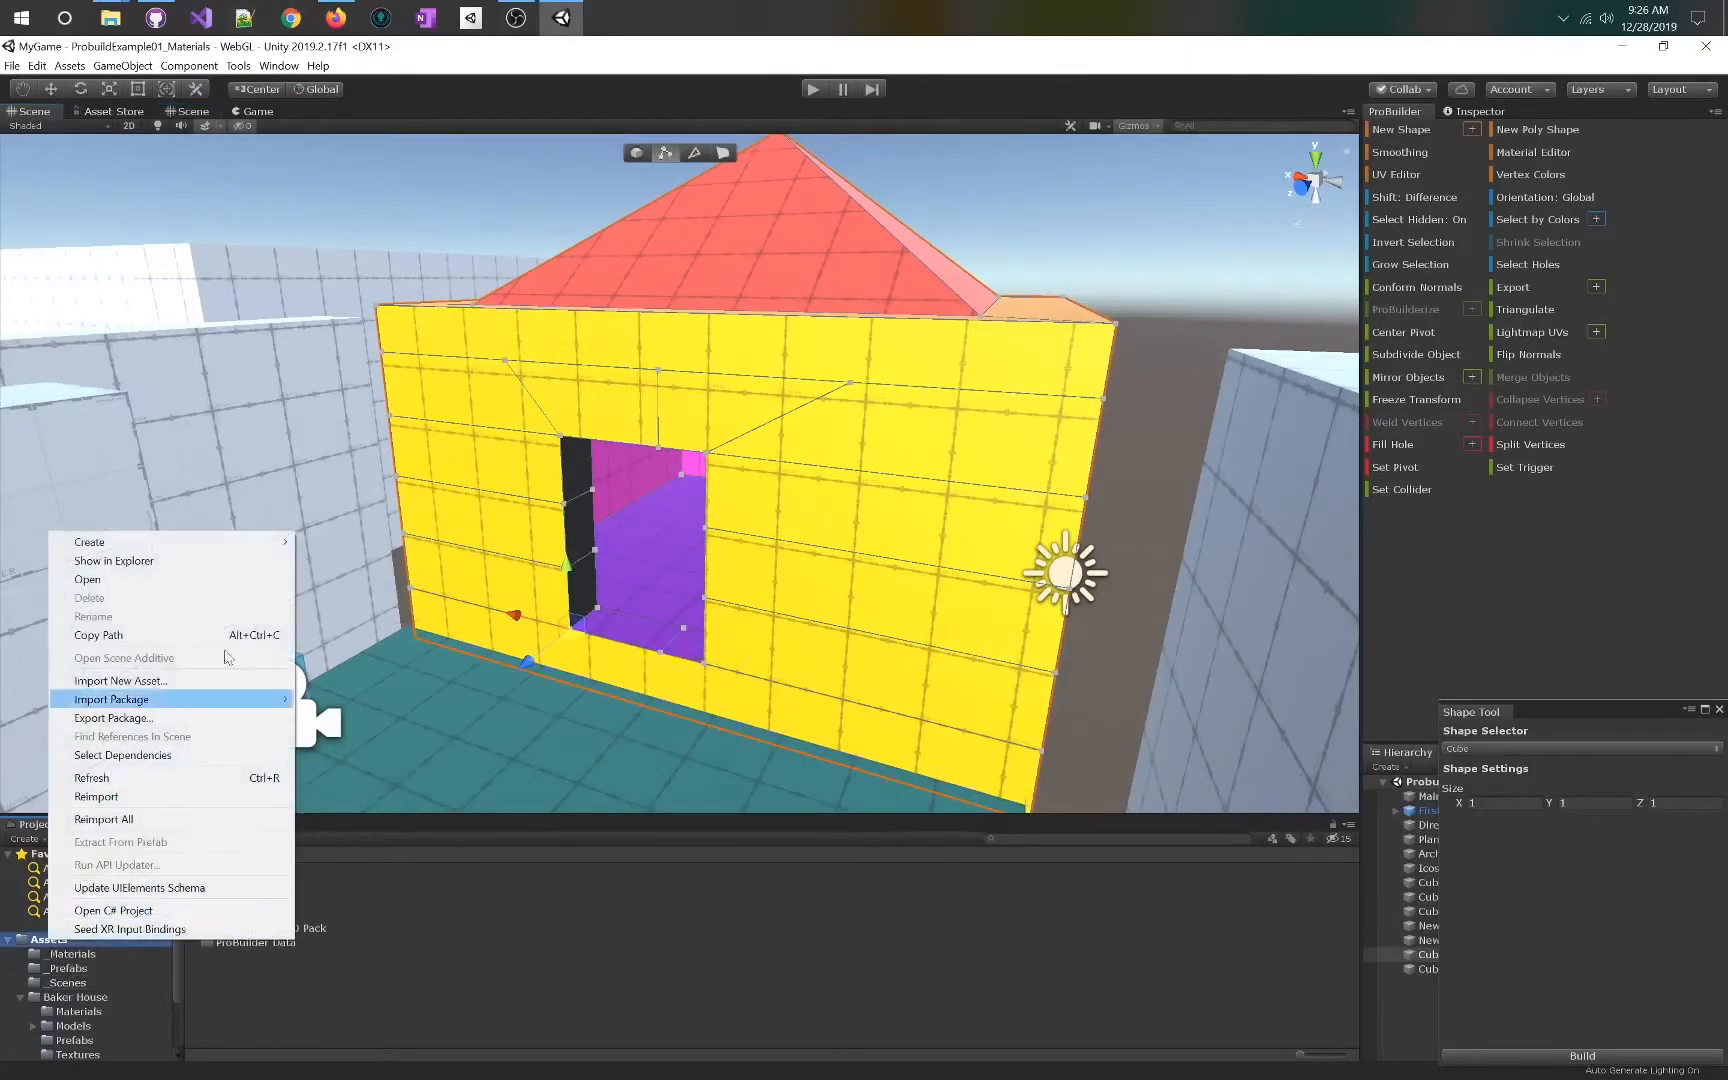
mouse_move(220, 545)
click(427, 410)
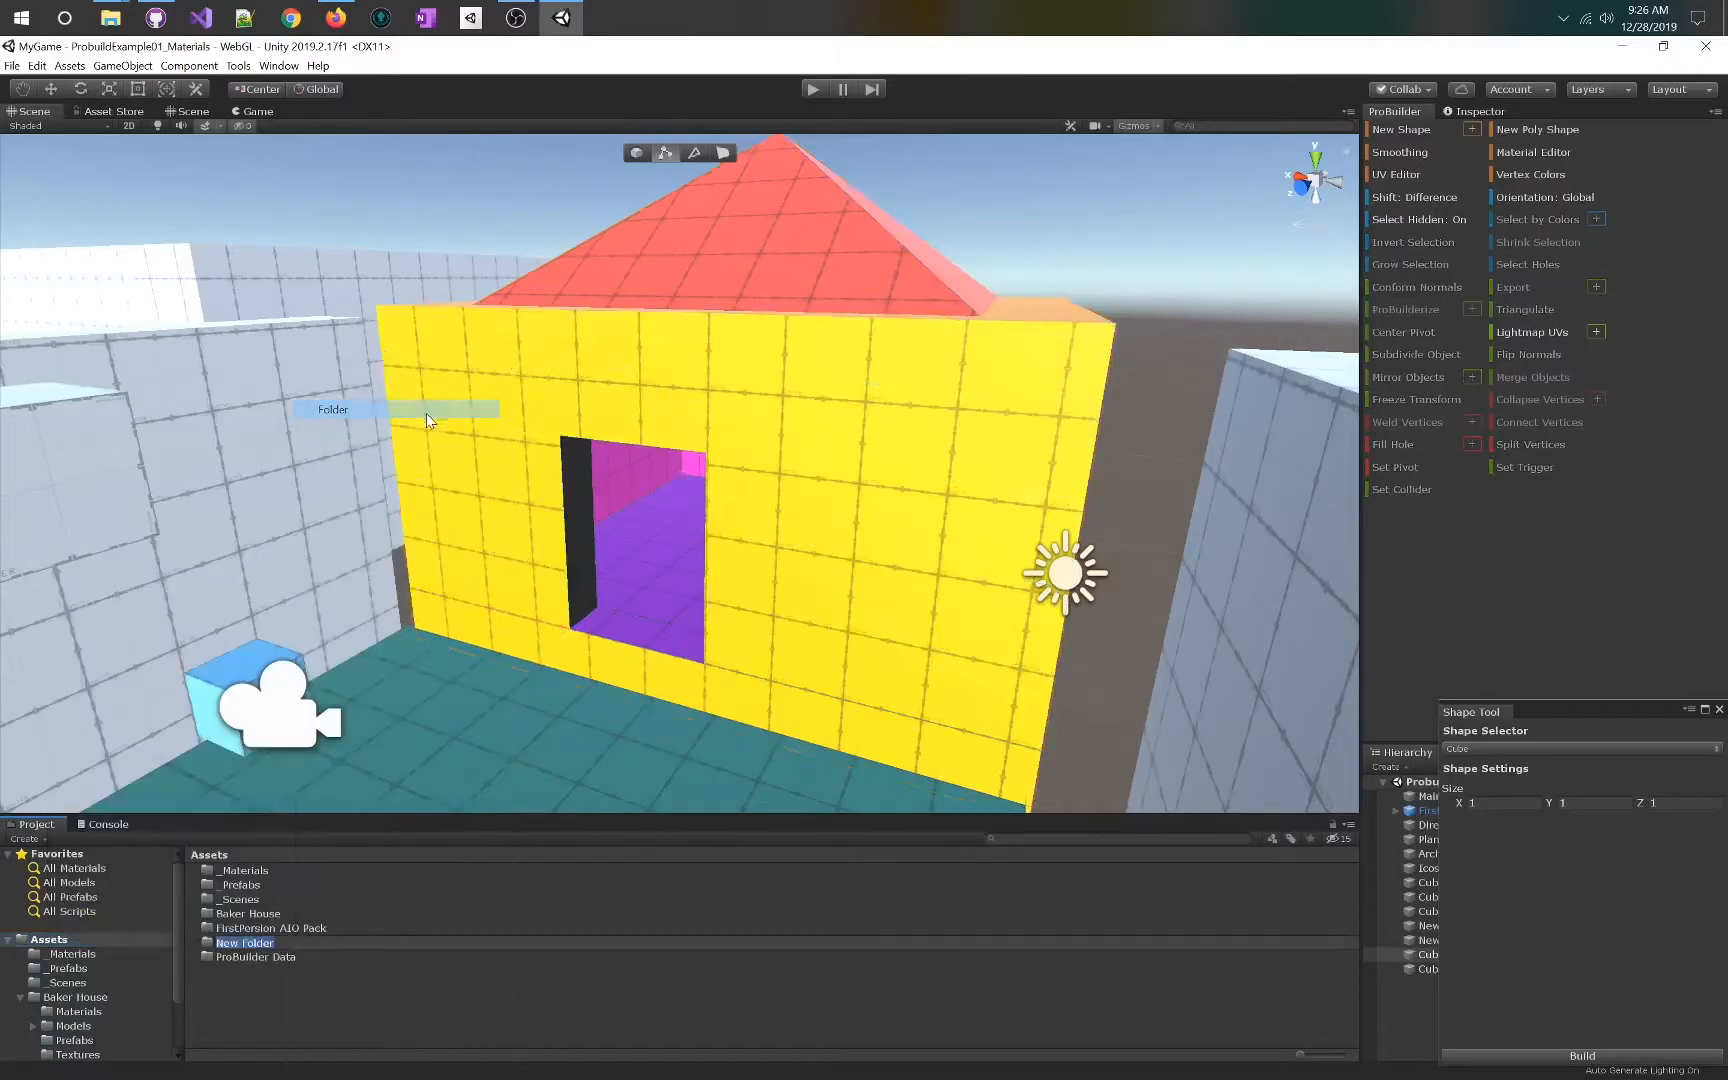
text(_Textures)
key(Return)
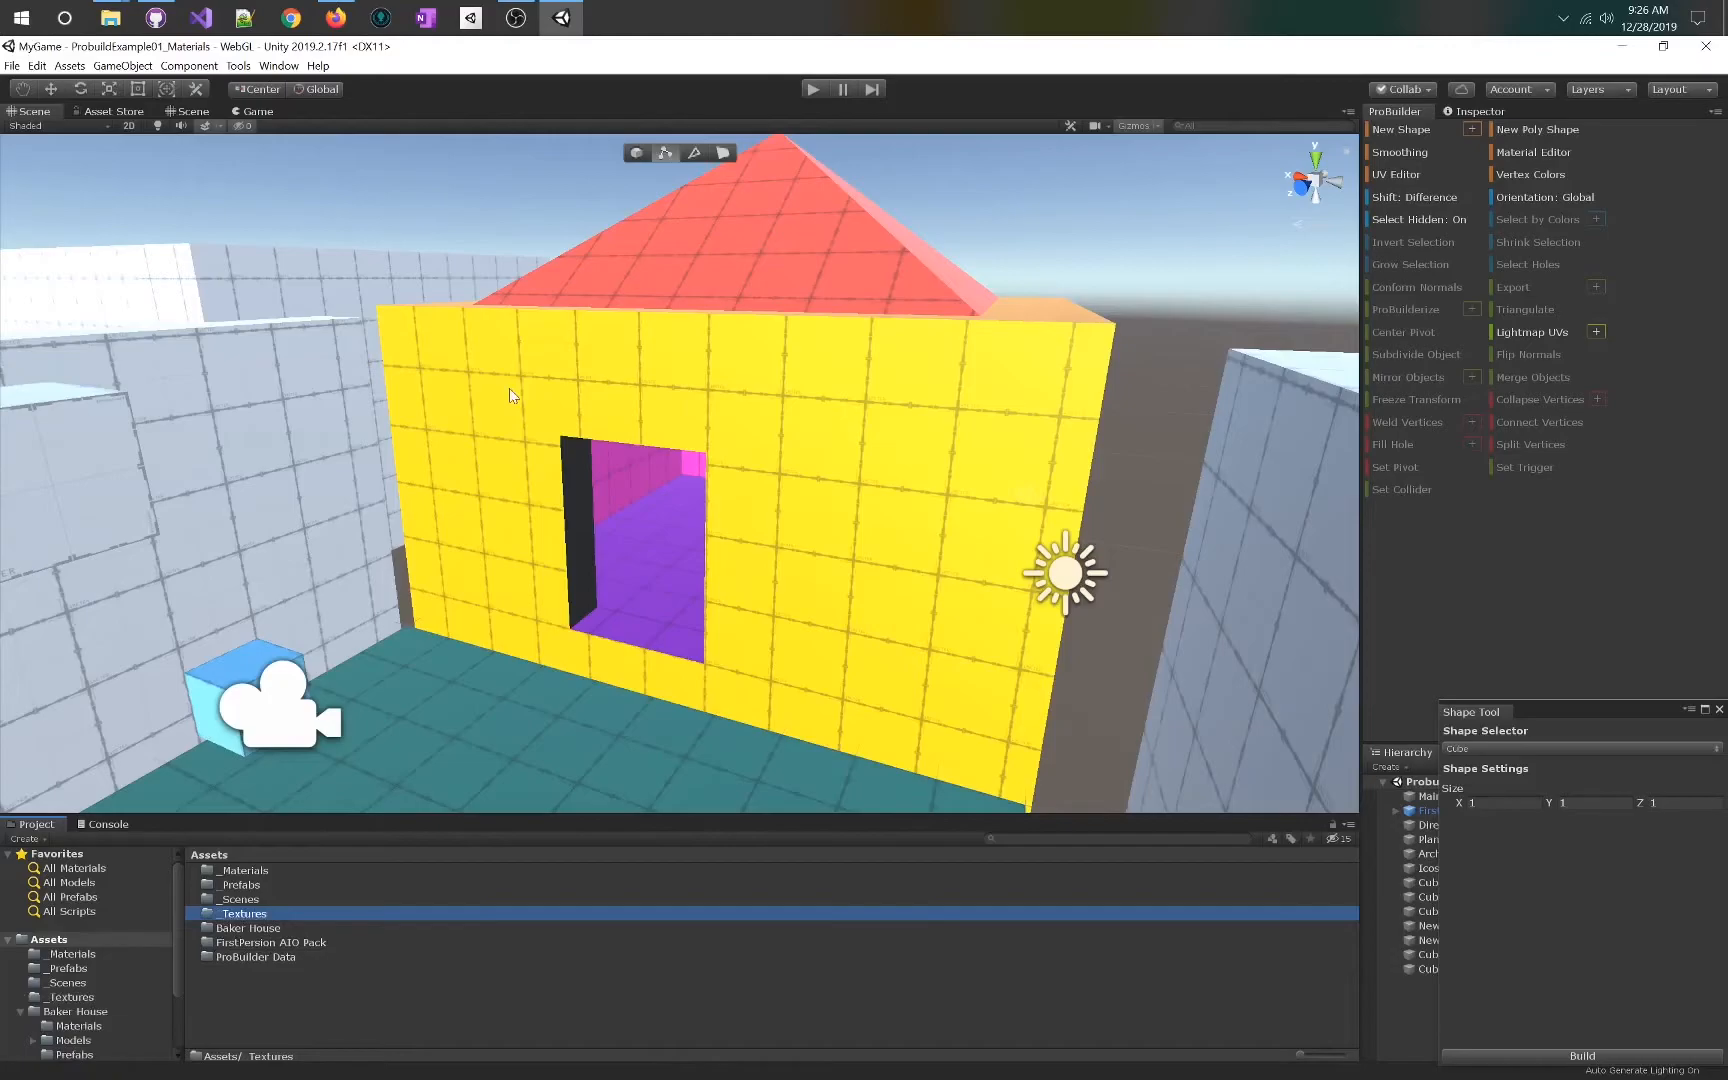
- Switch to the skins folder in File Explorer and copy all texture images, excluding the Skybox folder and woodWhite000
key(super+Tab)
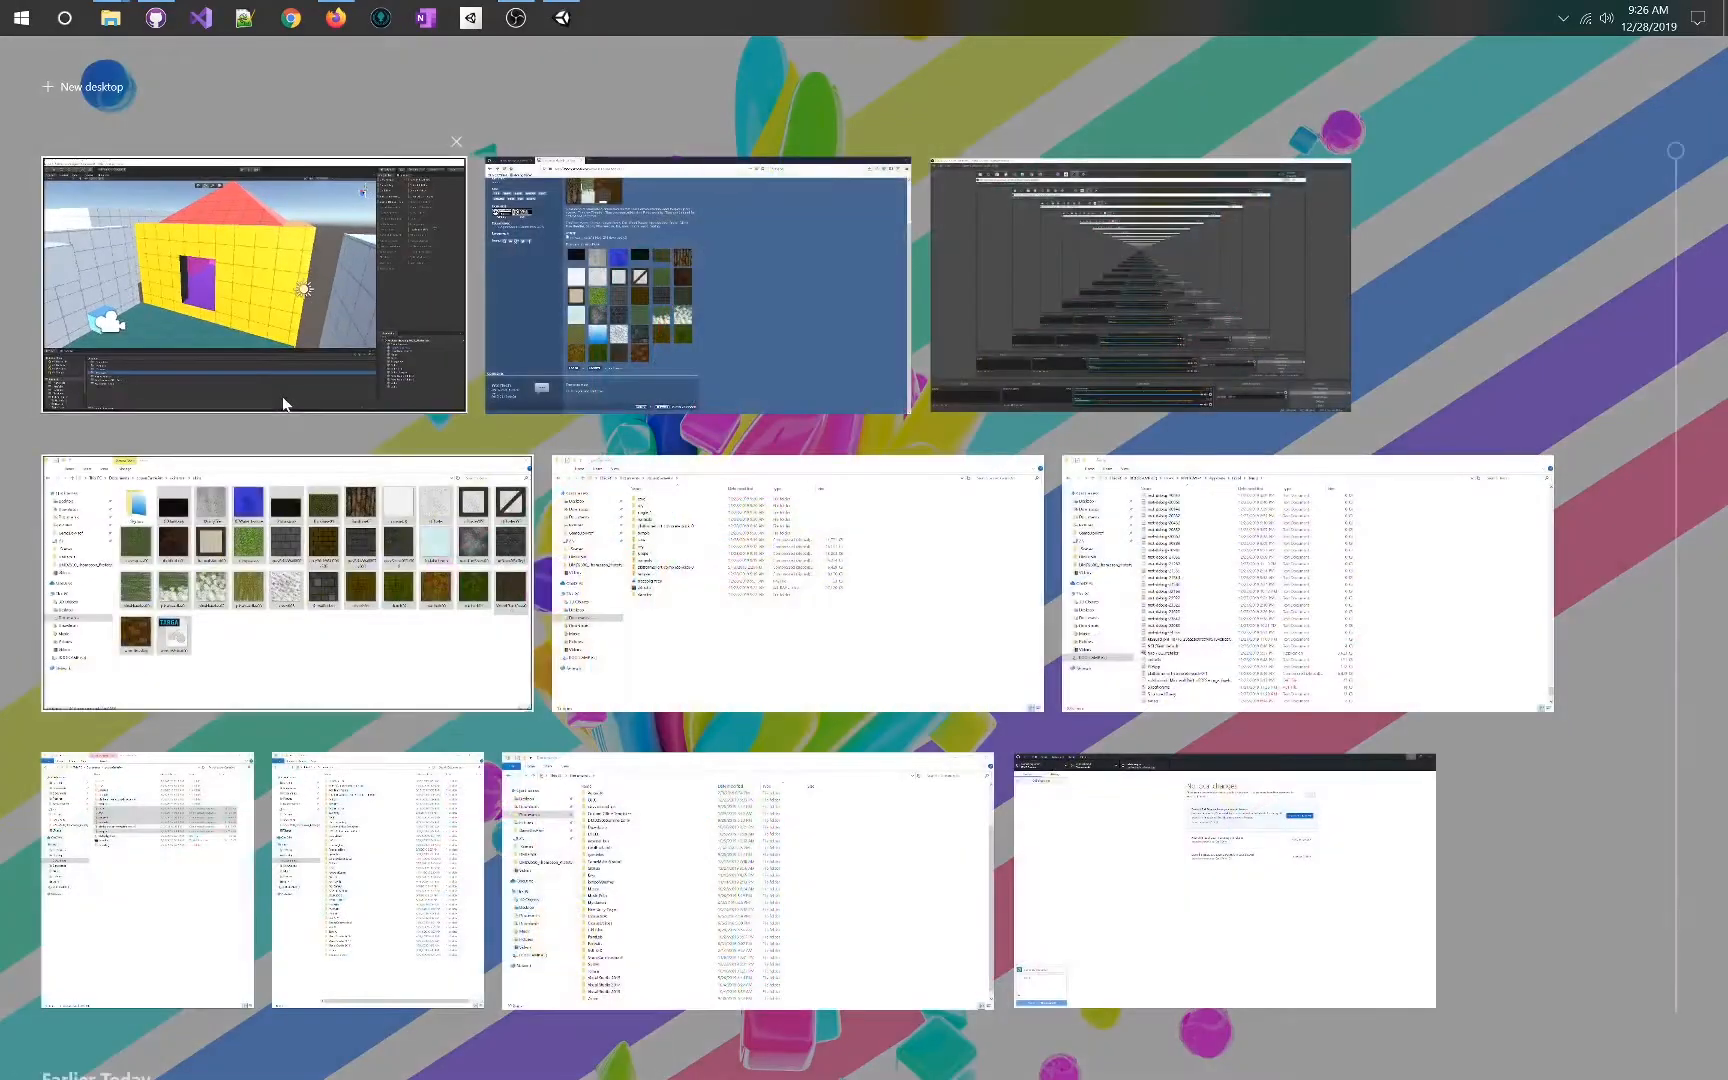
click(122, 378)
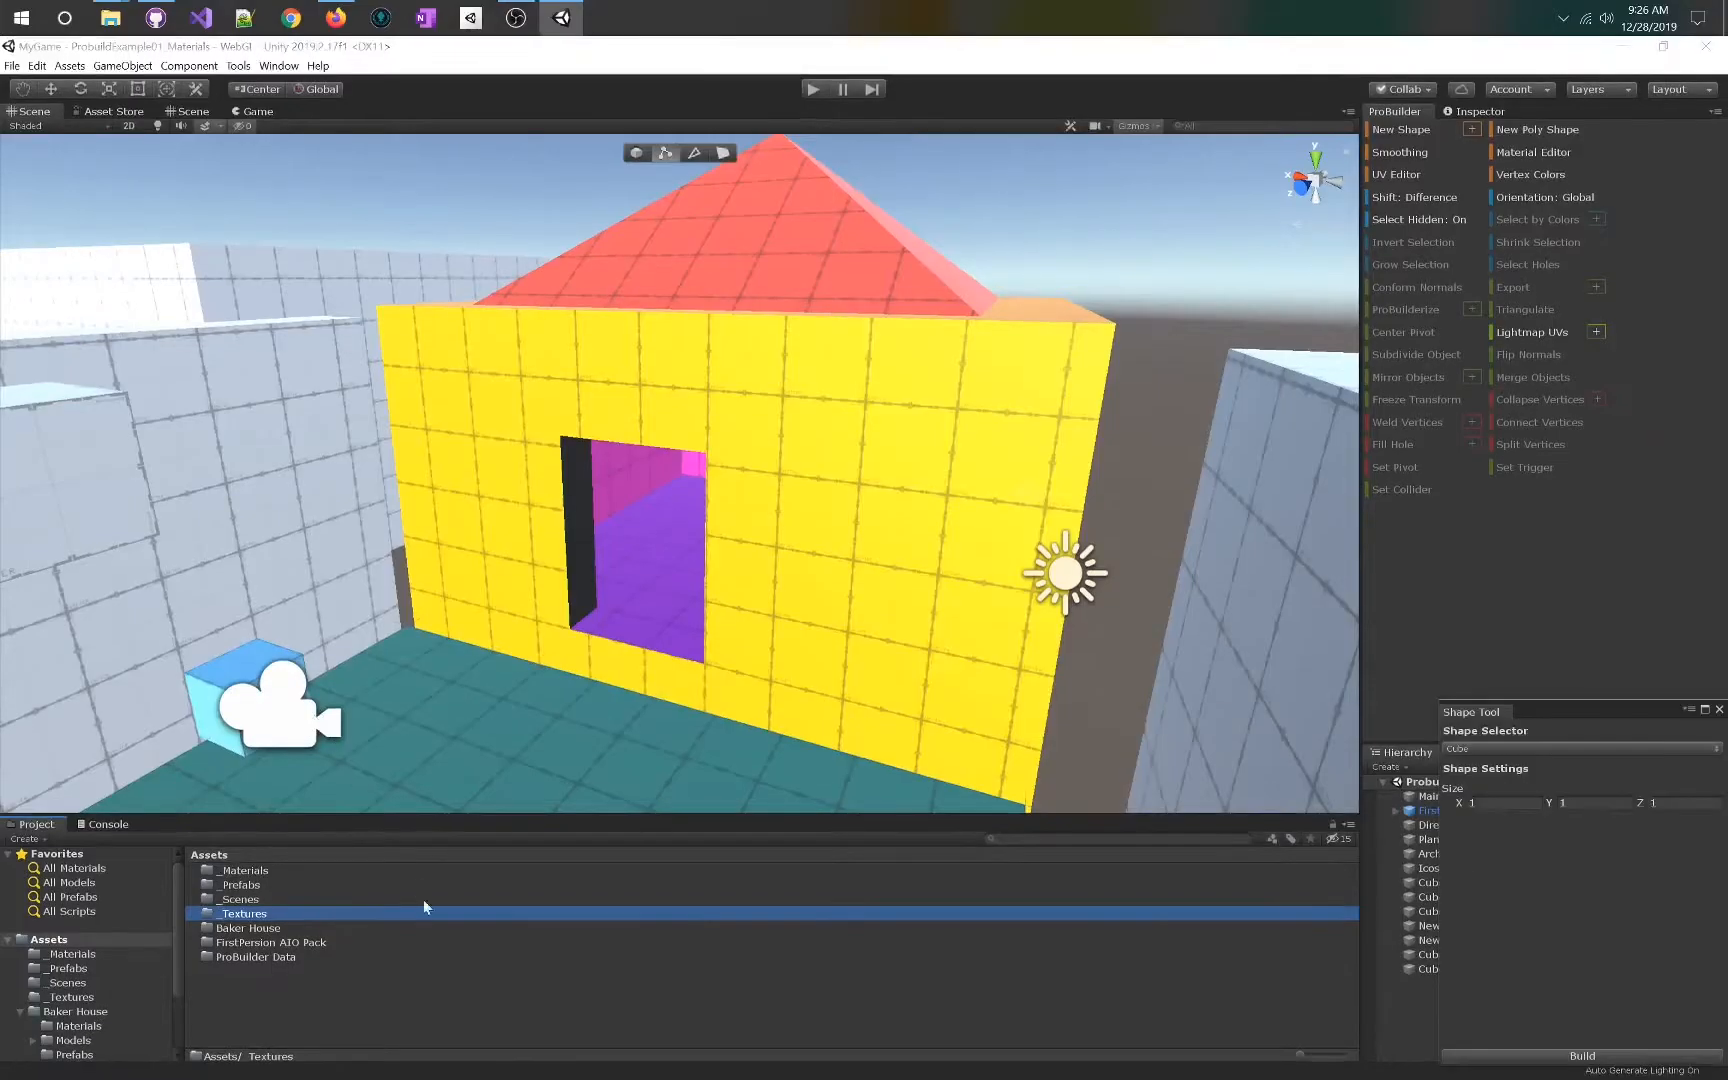
key(super+Tab)
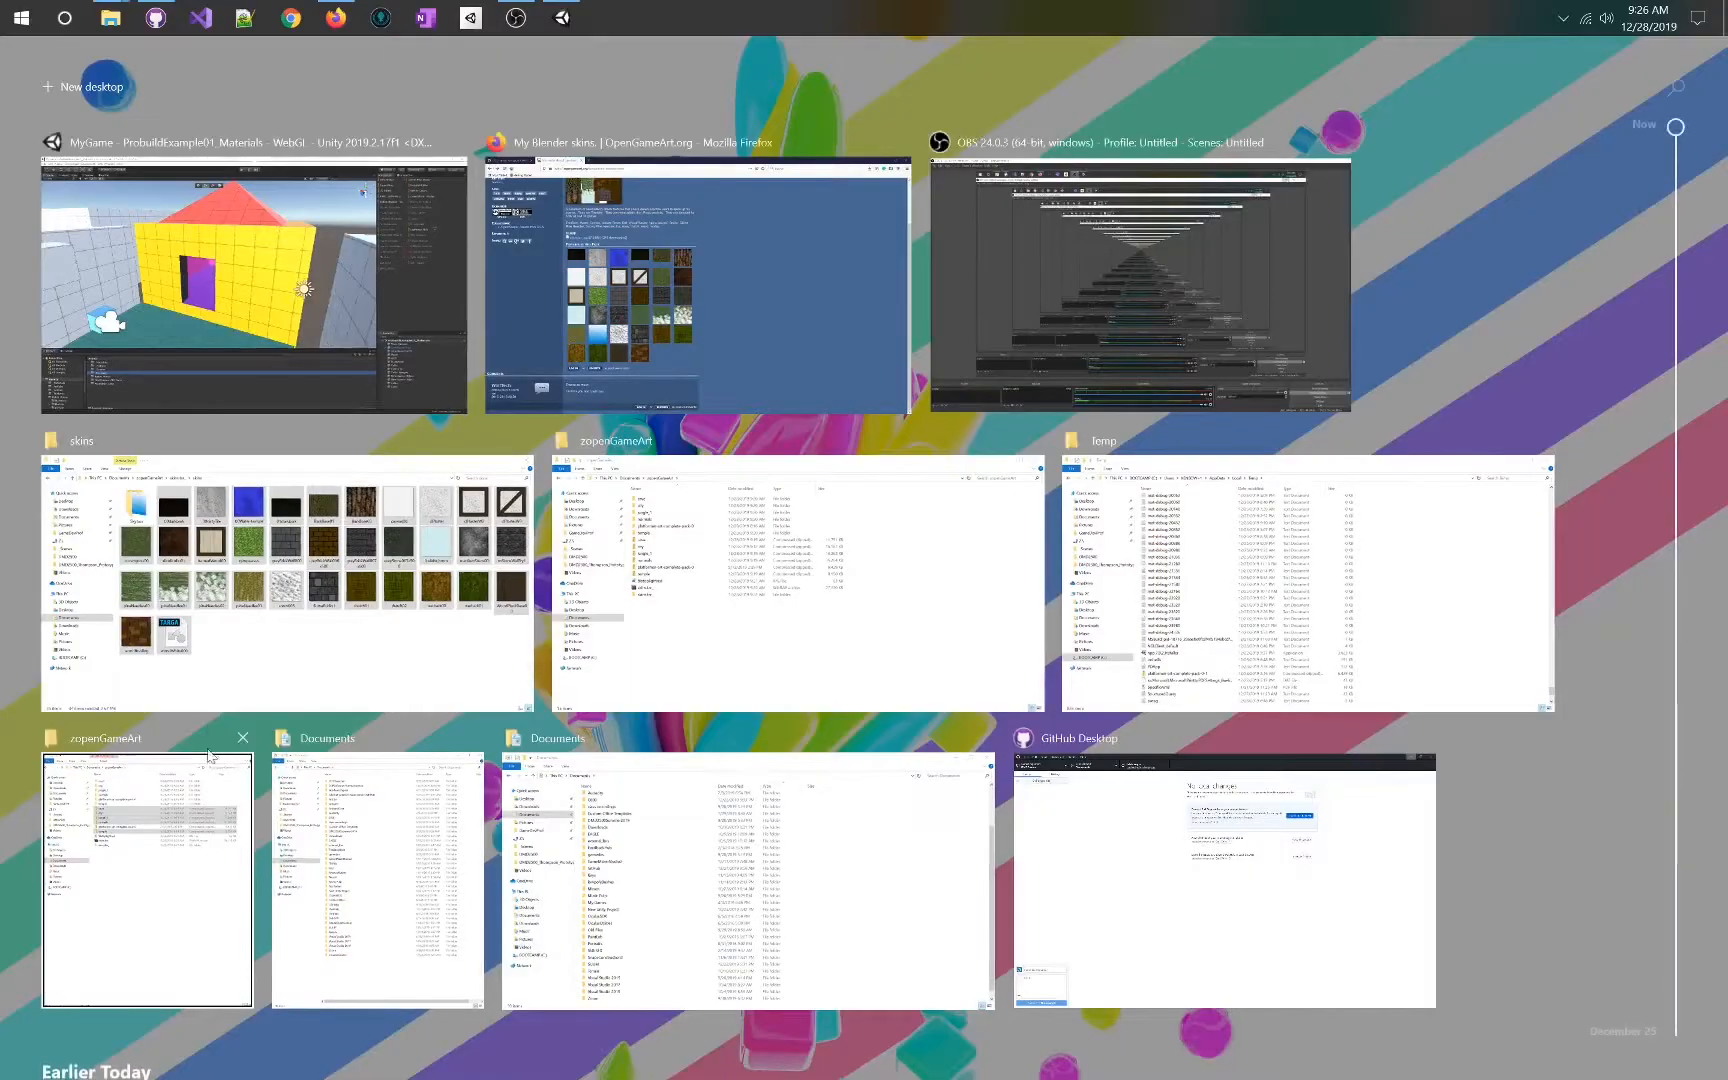
click(392, 700)
ctrl+click(684, 848)
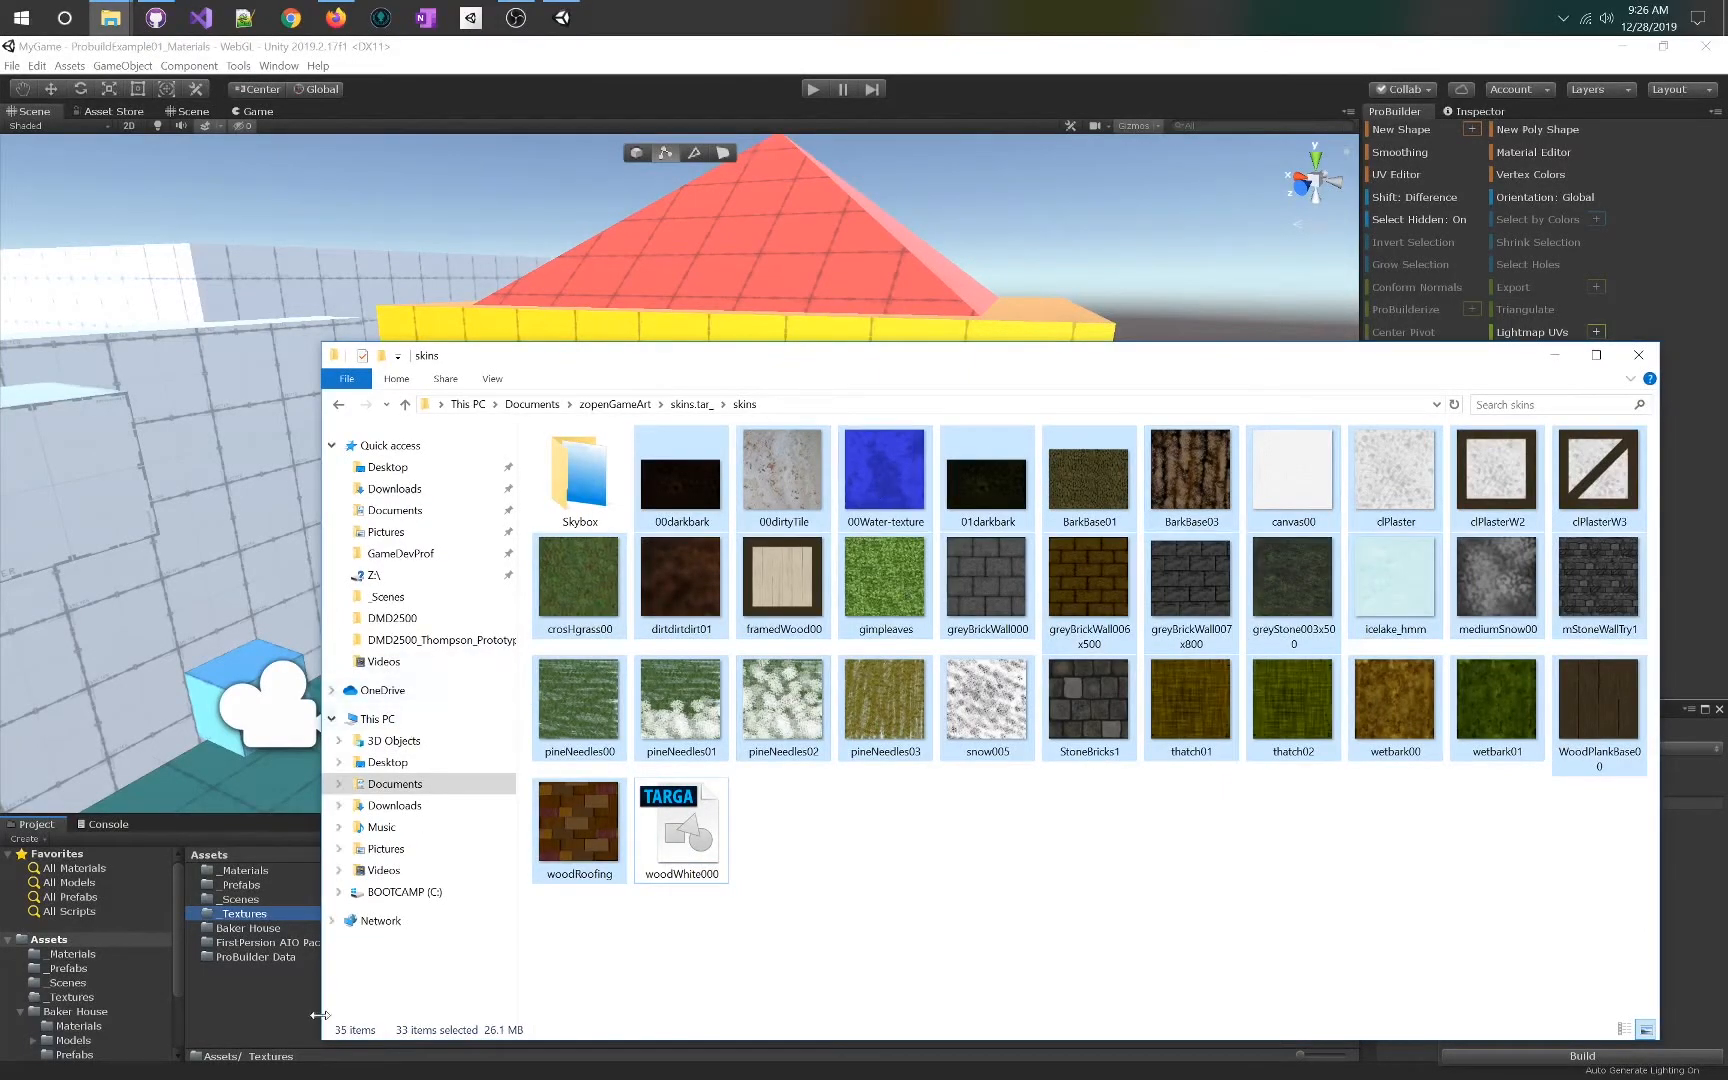
- Reveal the project's _Textures folder in File Explorer, paste the copied texture images into it and return to Unity
click(225, 1018)
double_click(230, 914)
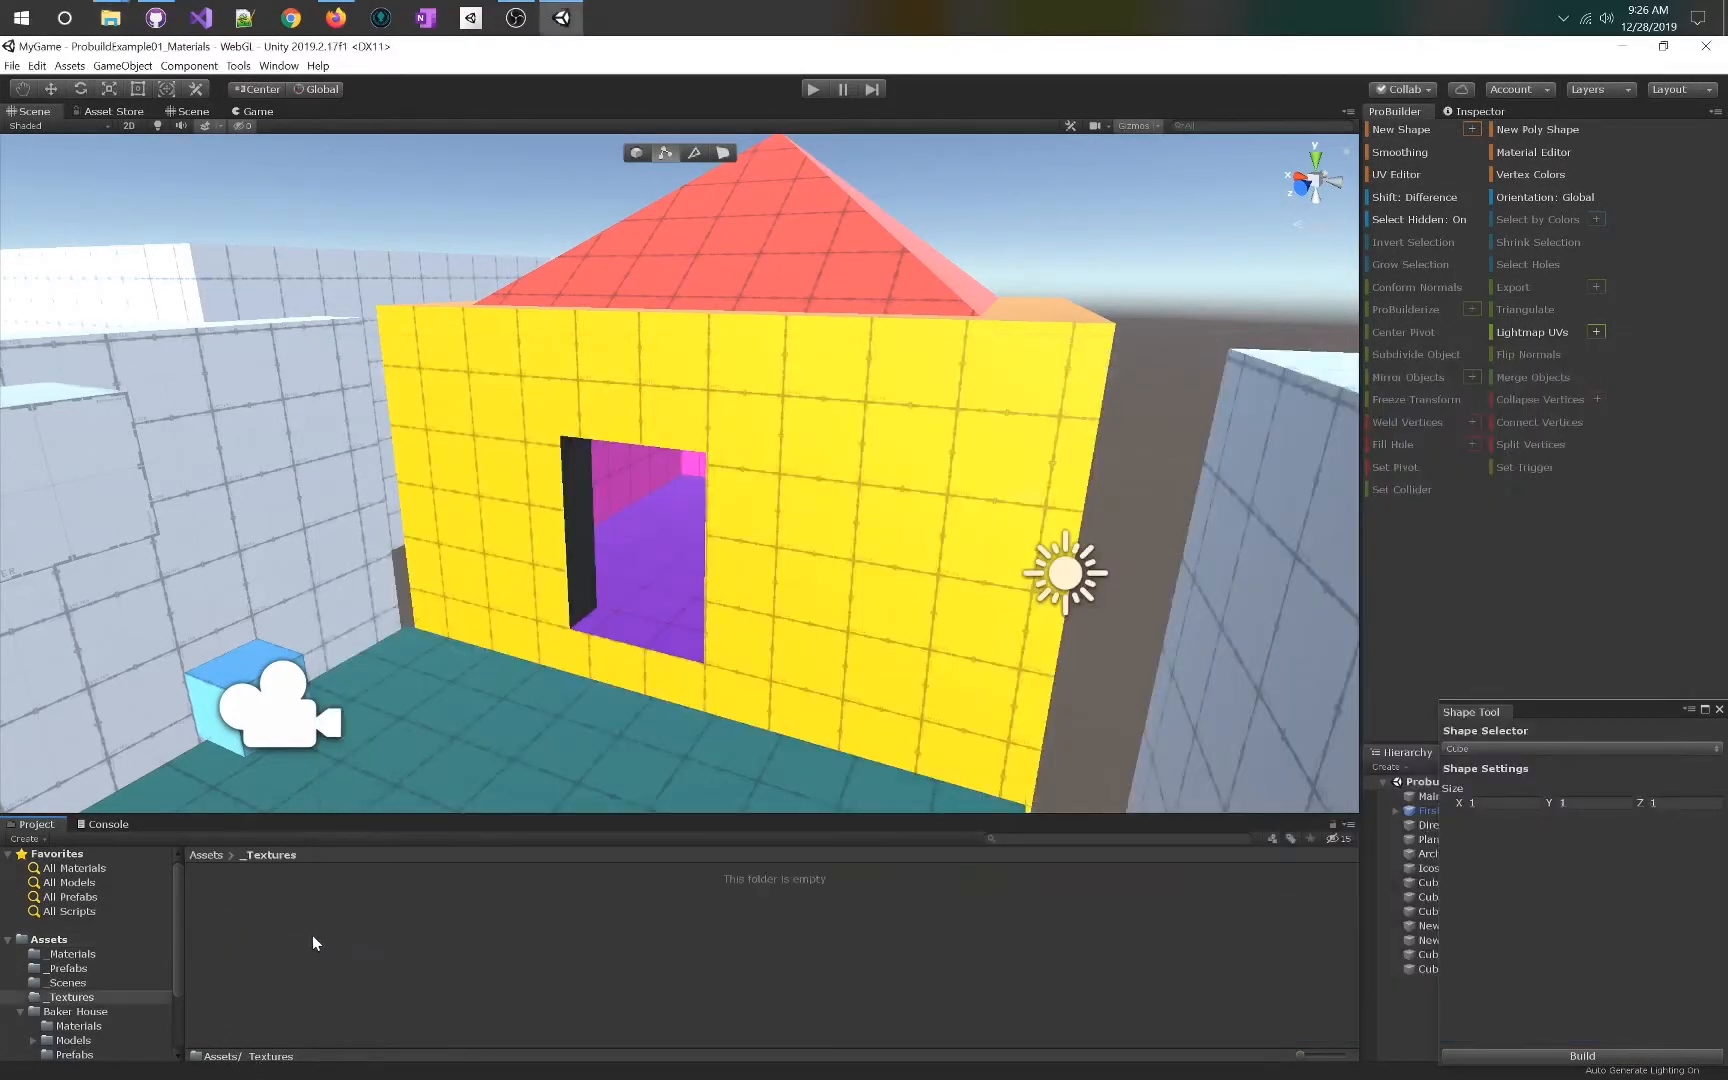
right_click(63, 996)
right_click(66, 1005)
key(Escape)
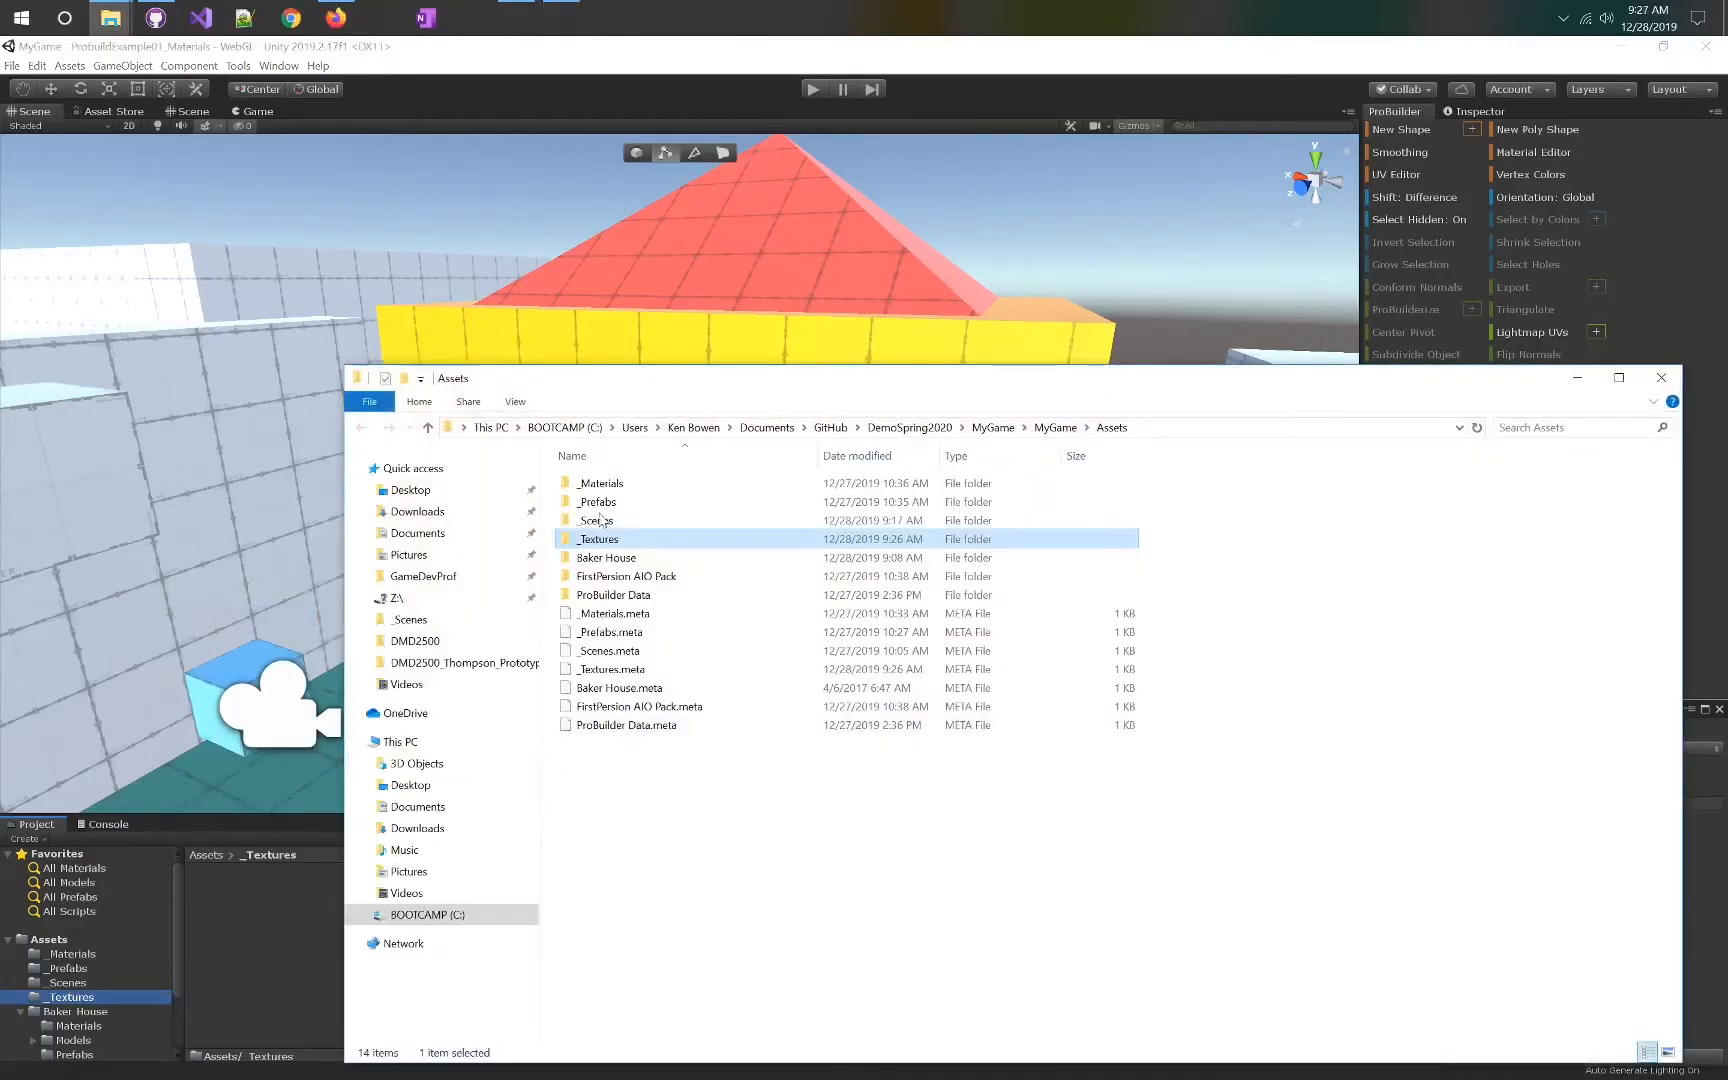
key(Return)
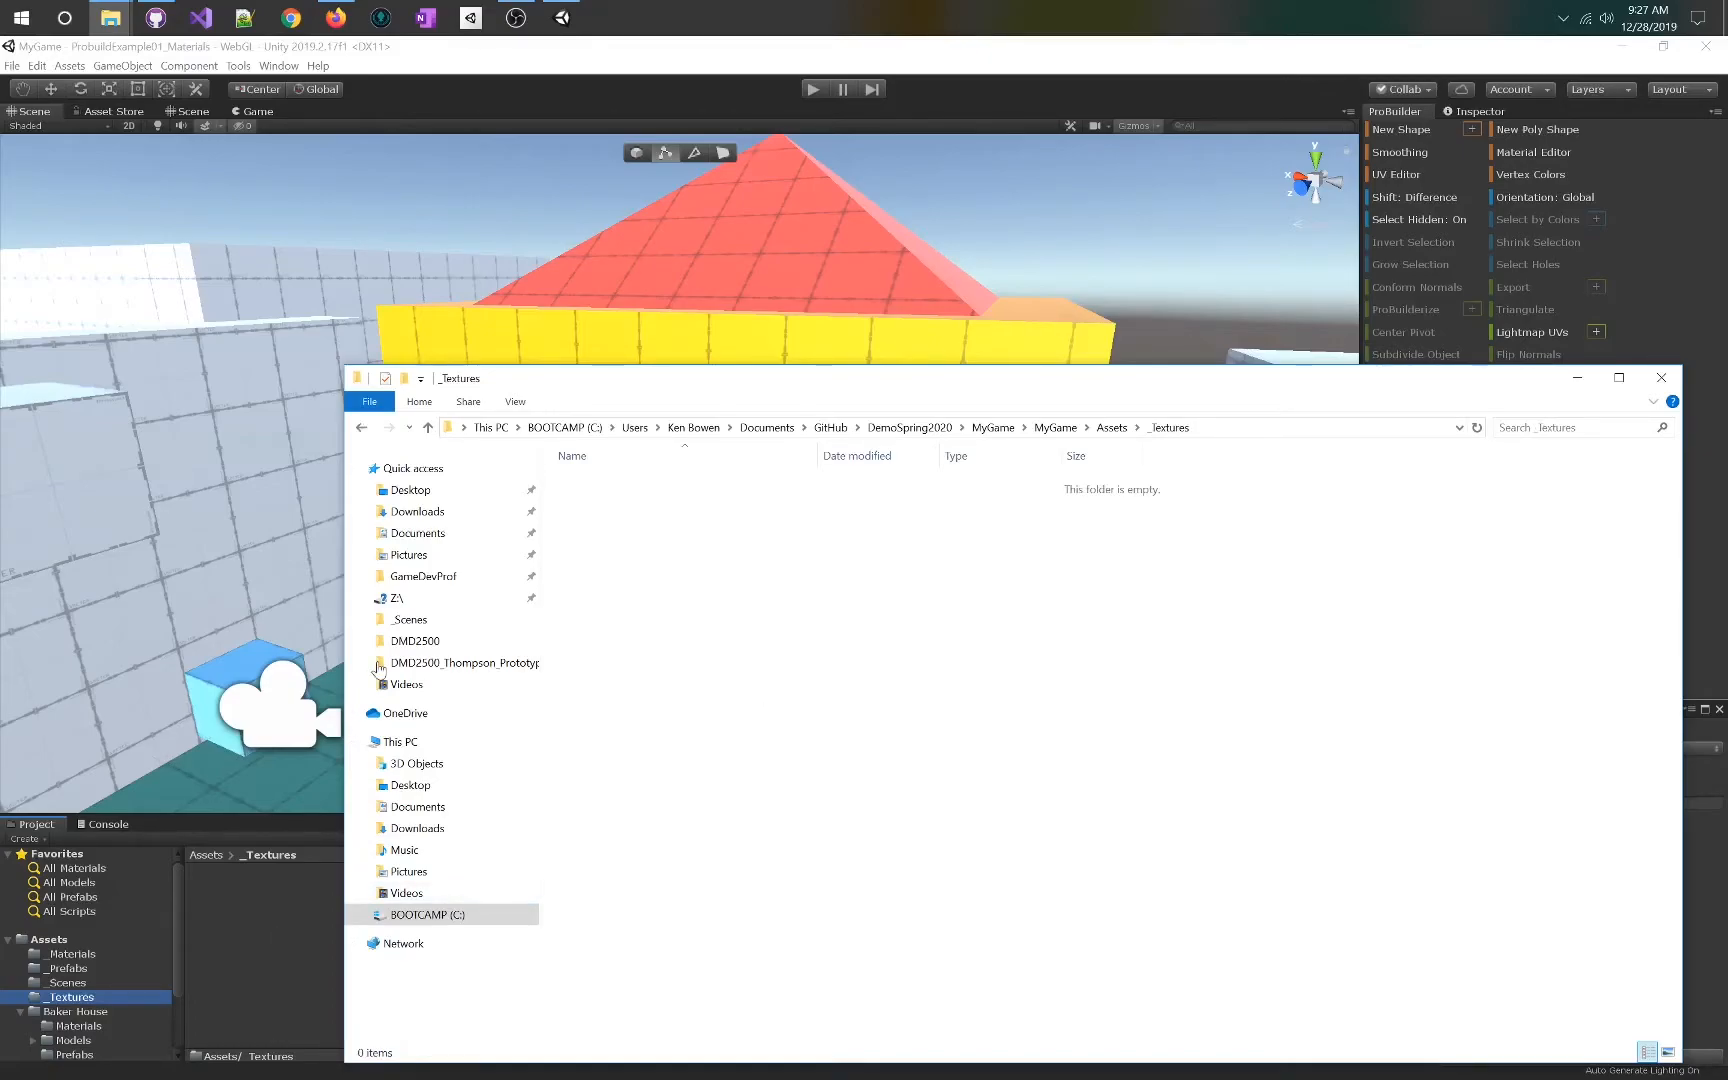
key(ctrl+v)
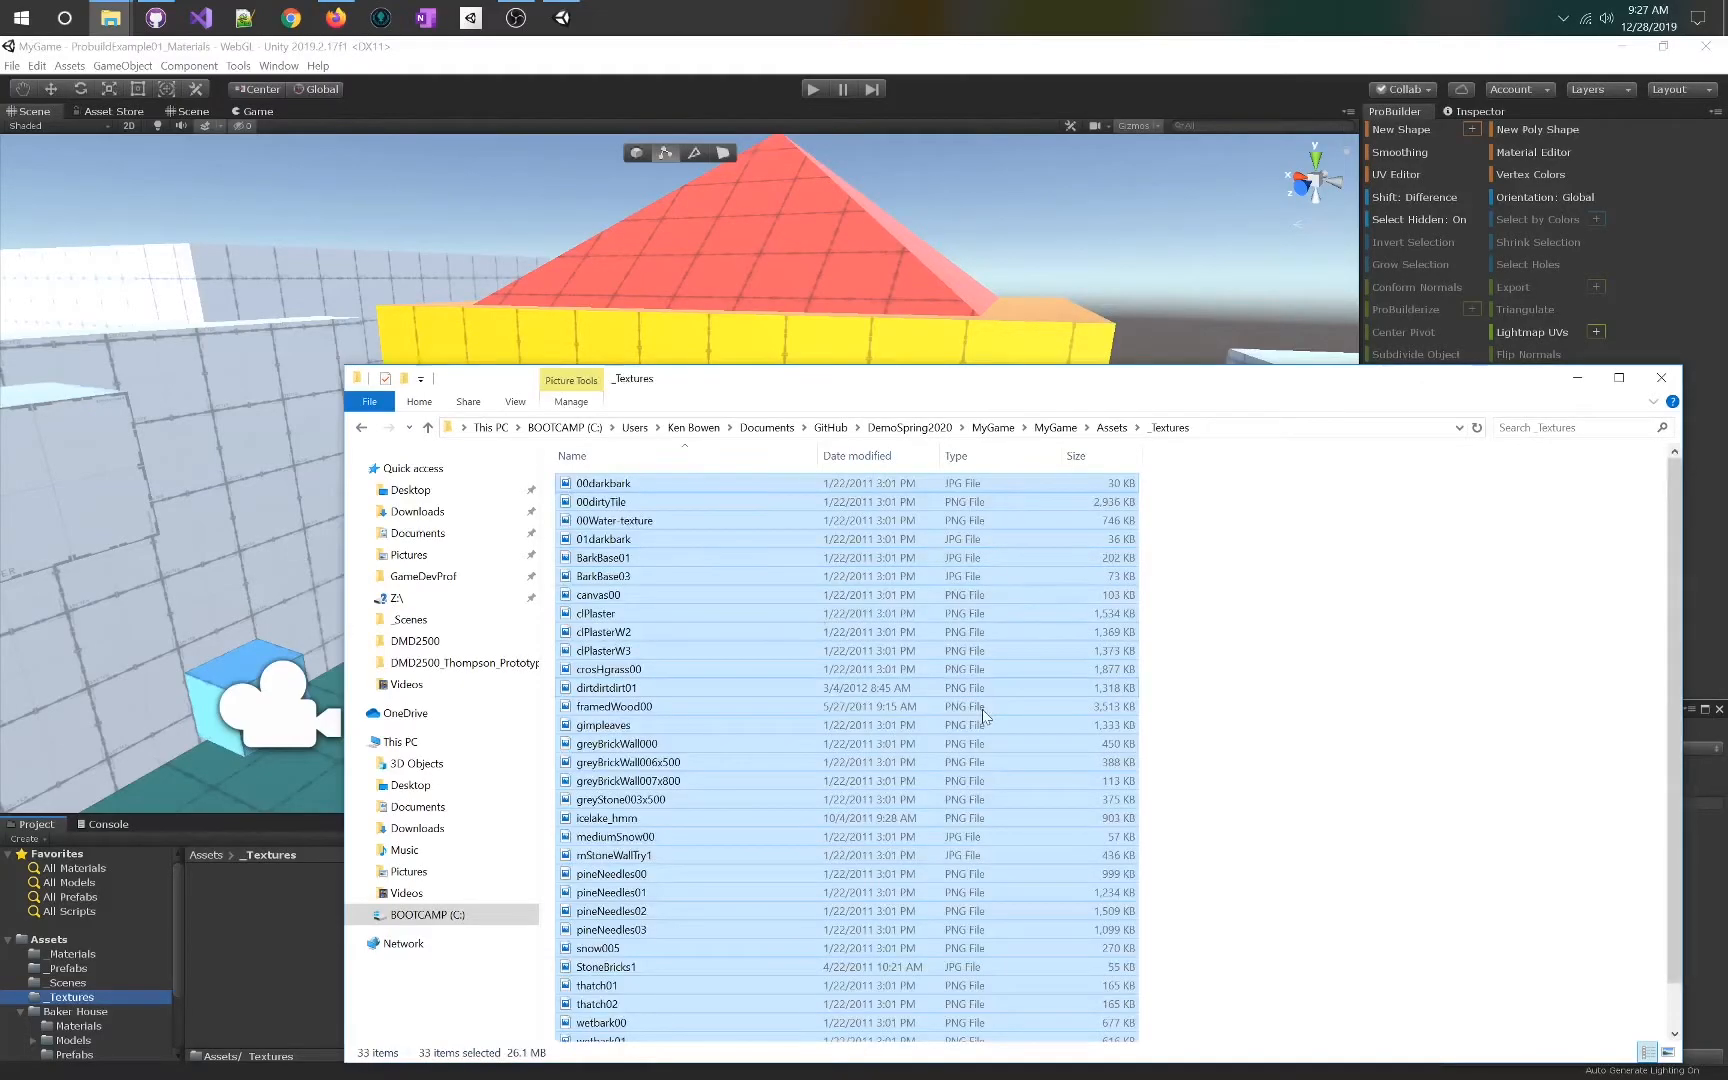
click(103, 1038)
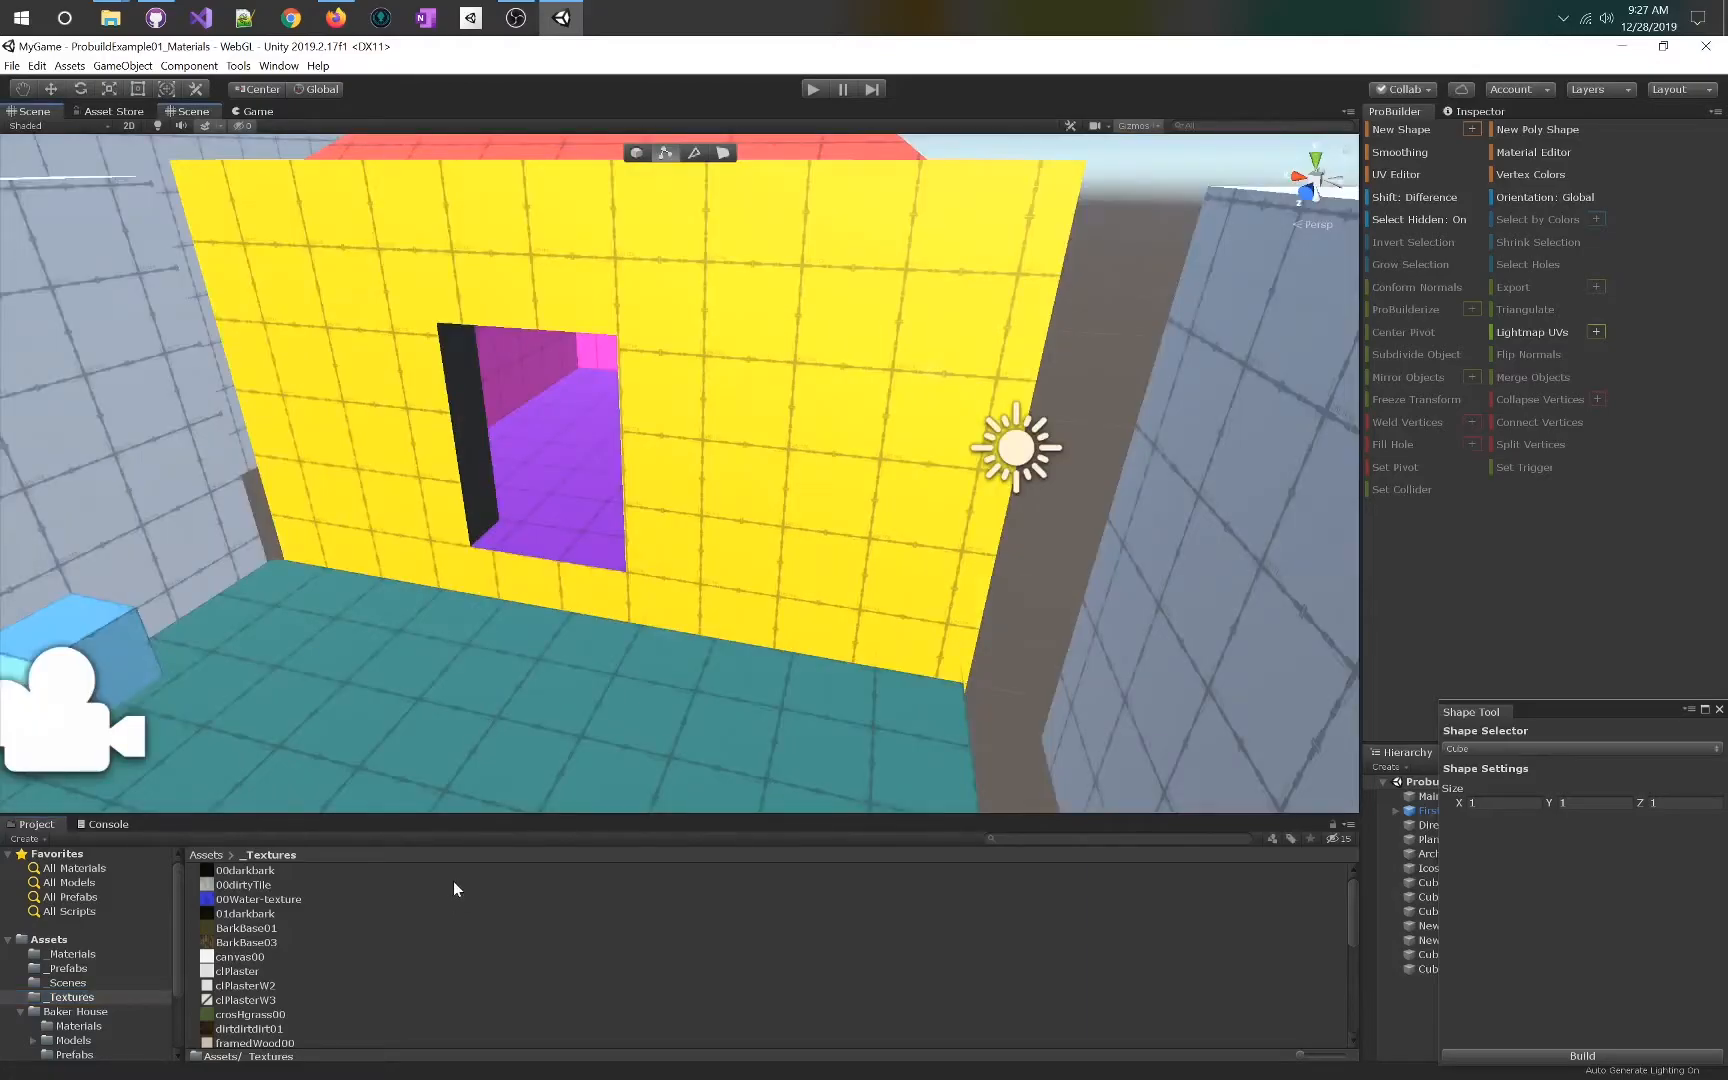
- Show the BarkBase03 texture in the Inspector, closing the Shape Tool window and enlarging the Inspector area
click(226, 943)
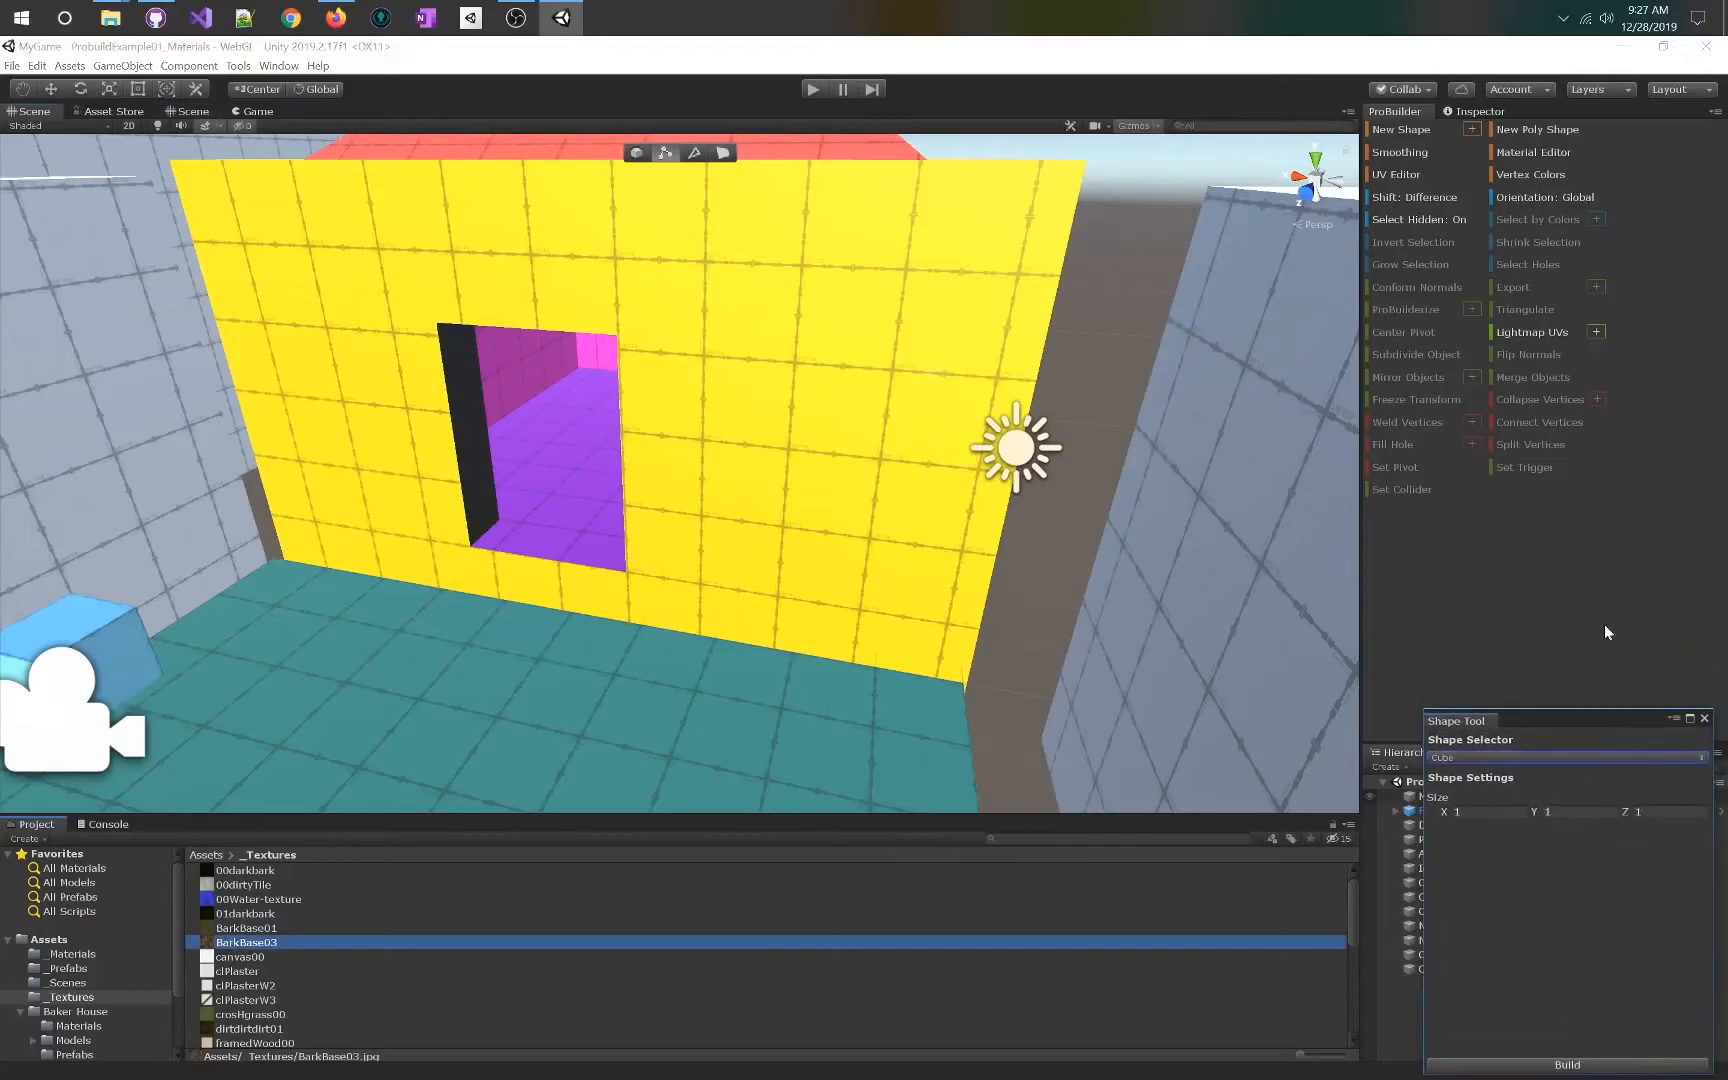
click(1470, 111)
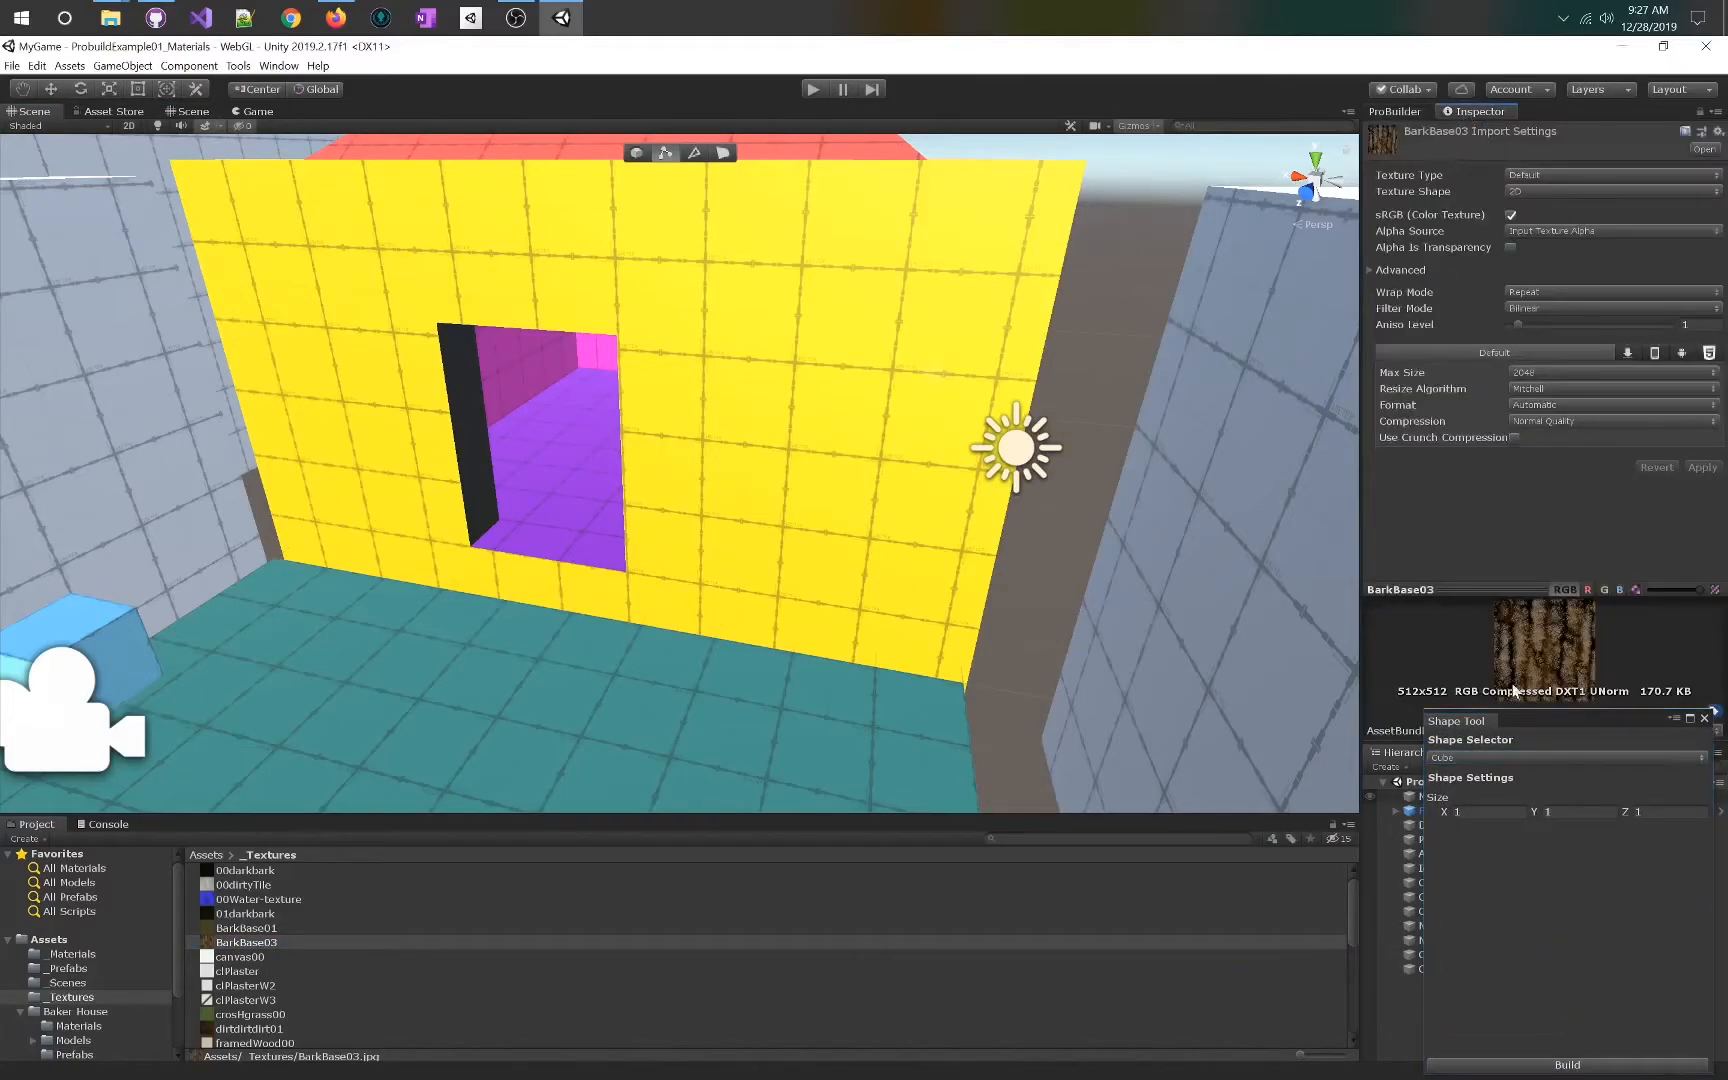
click(1704, 719)
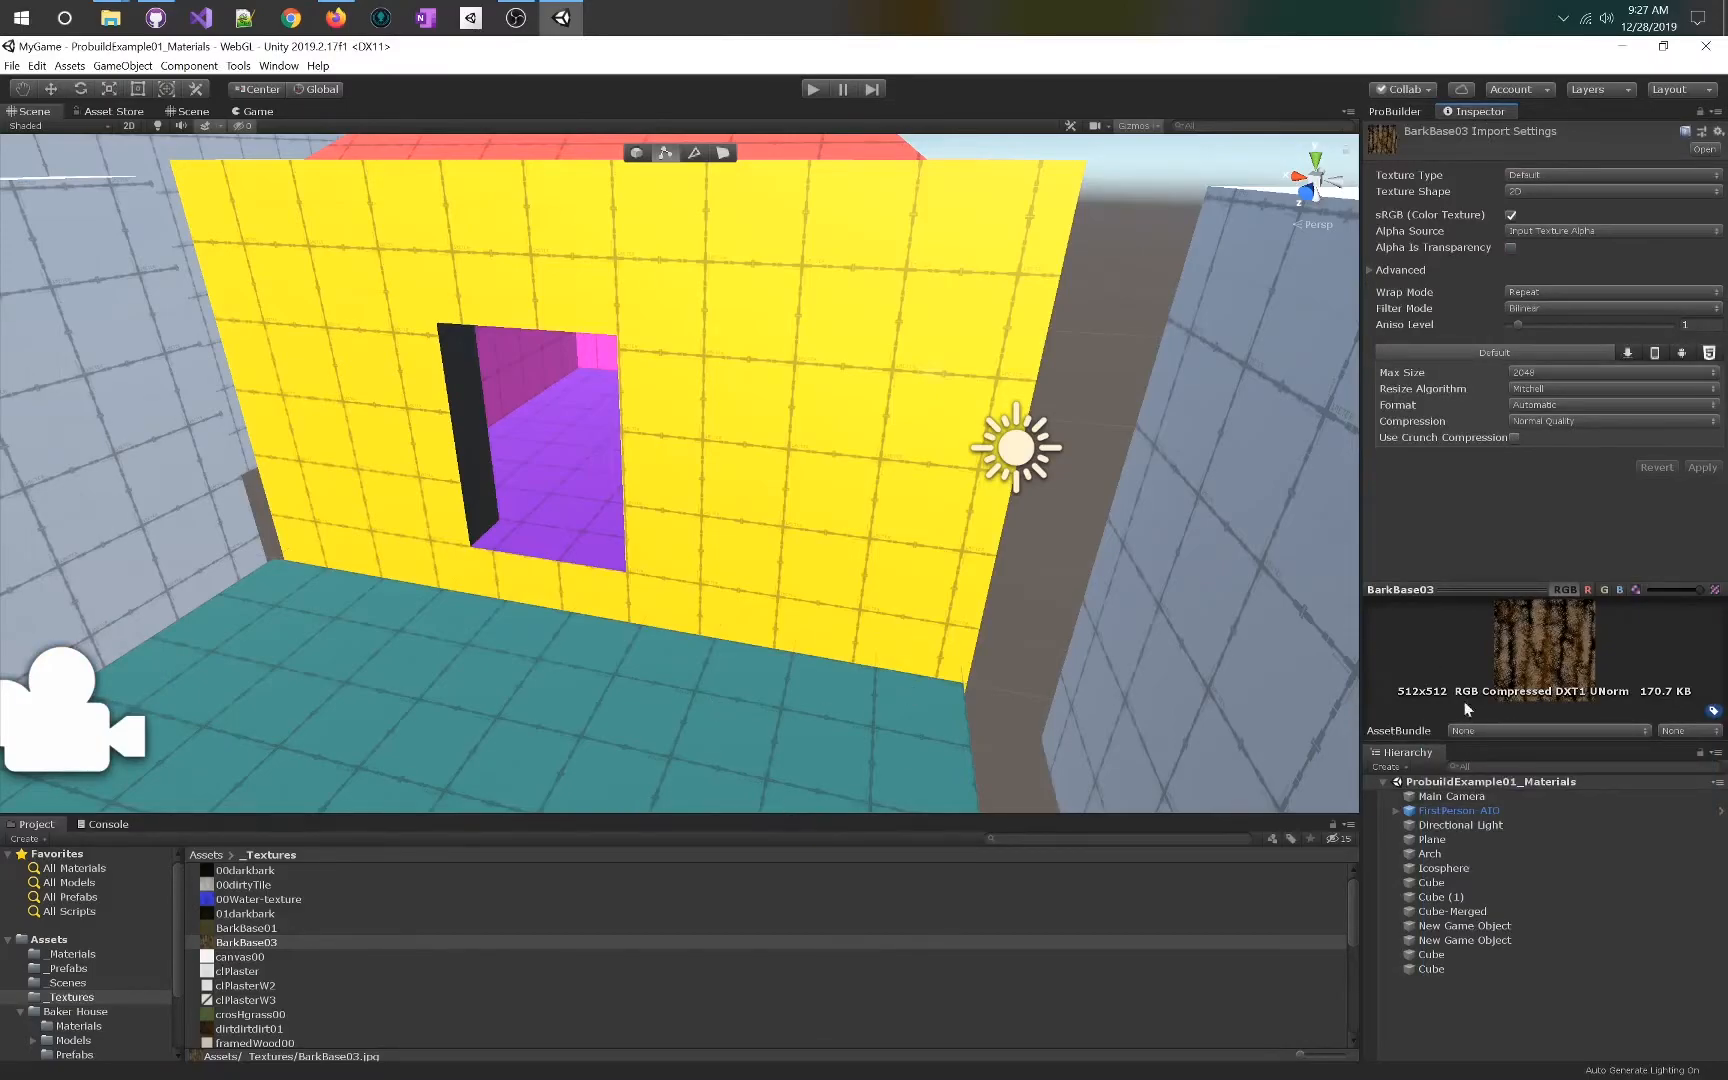
drag(1530, 750, 1530, 871)
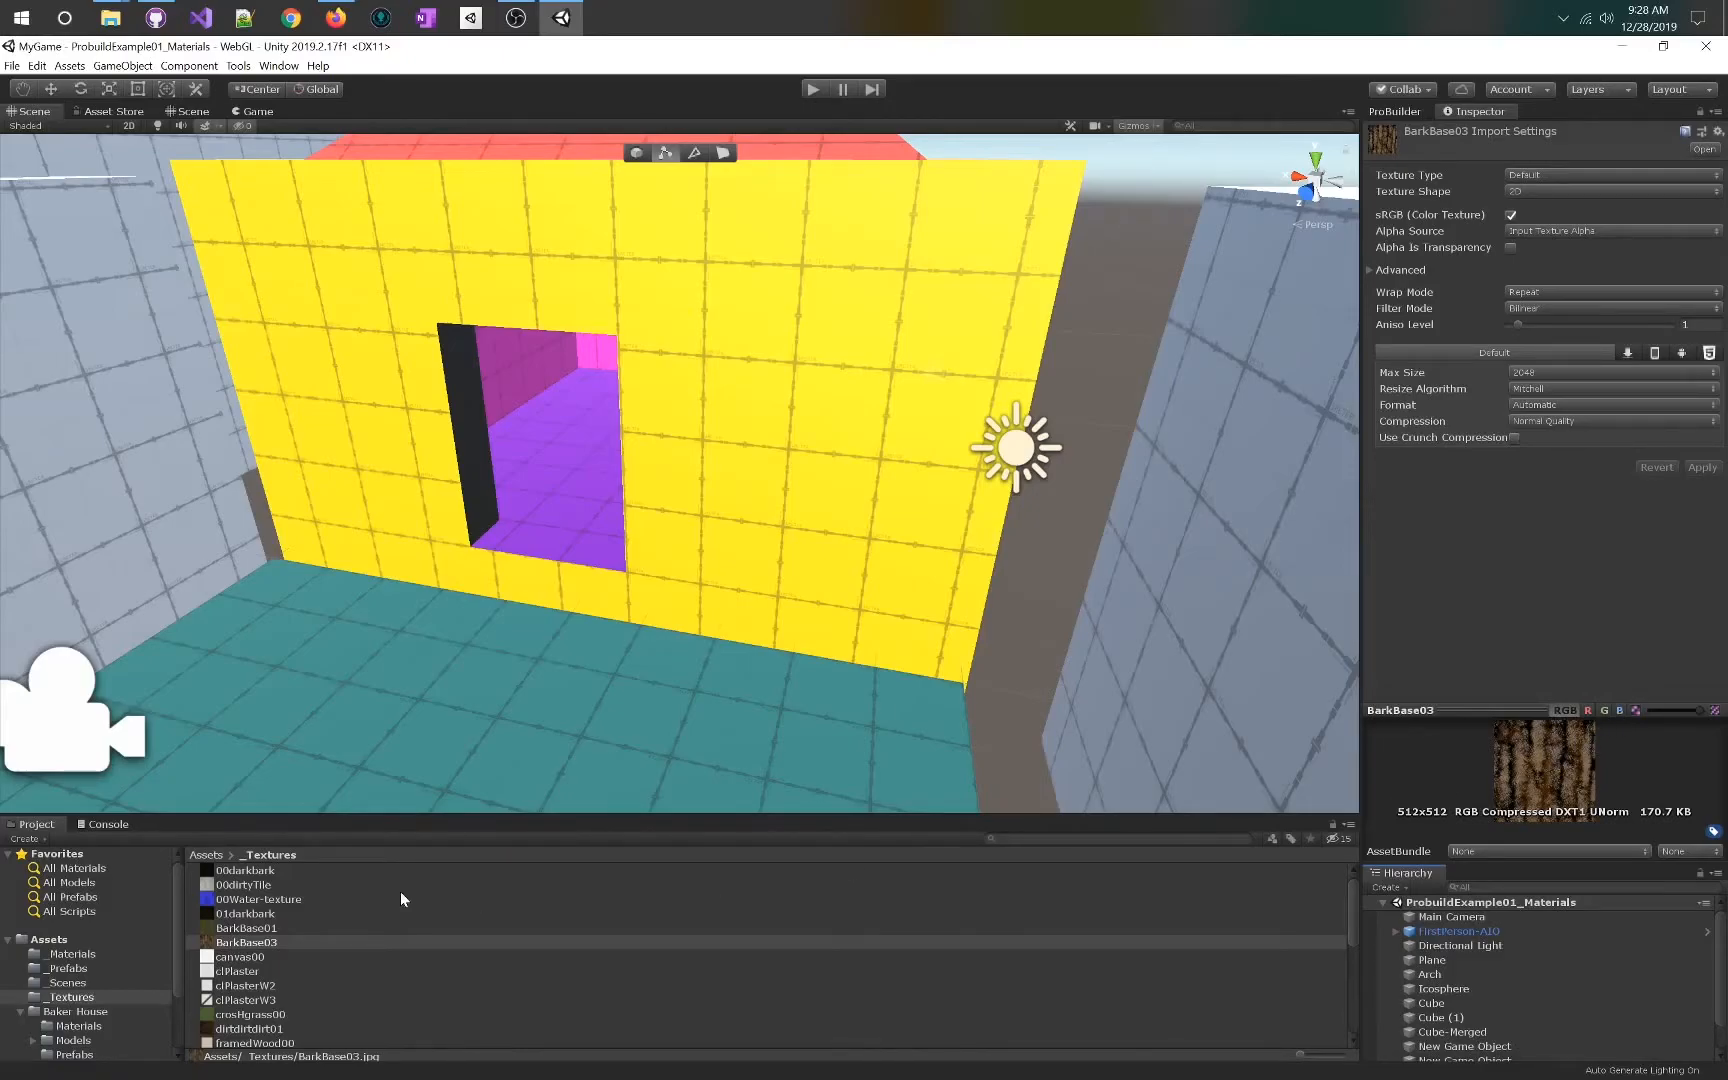
- Preview the imported bark, canvas, plaster and grass textures, ending with crosHgrass00 selected
click(264, 945)
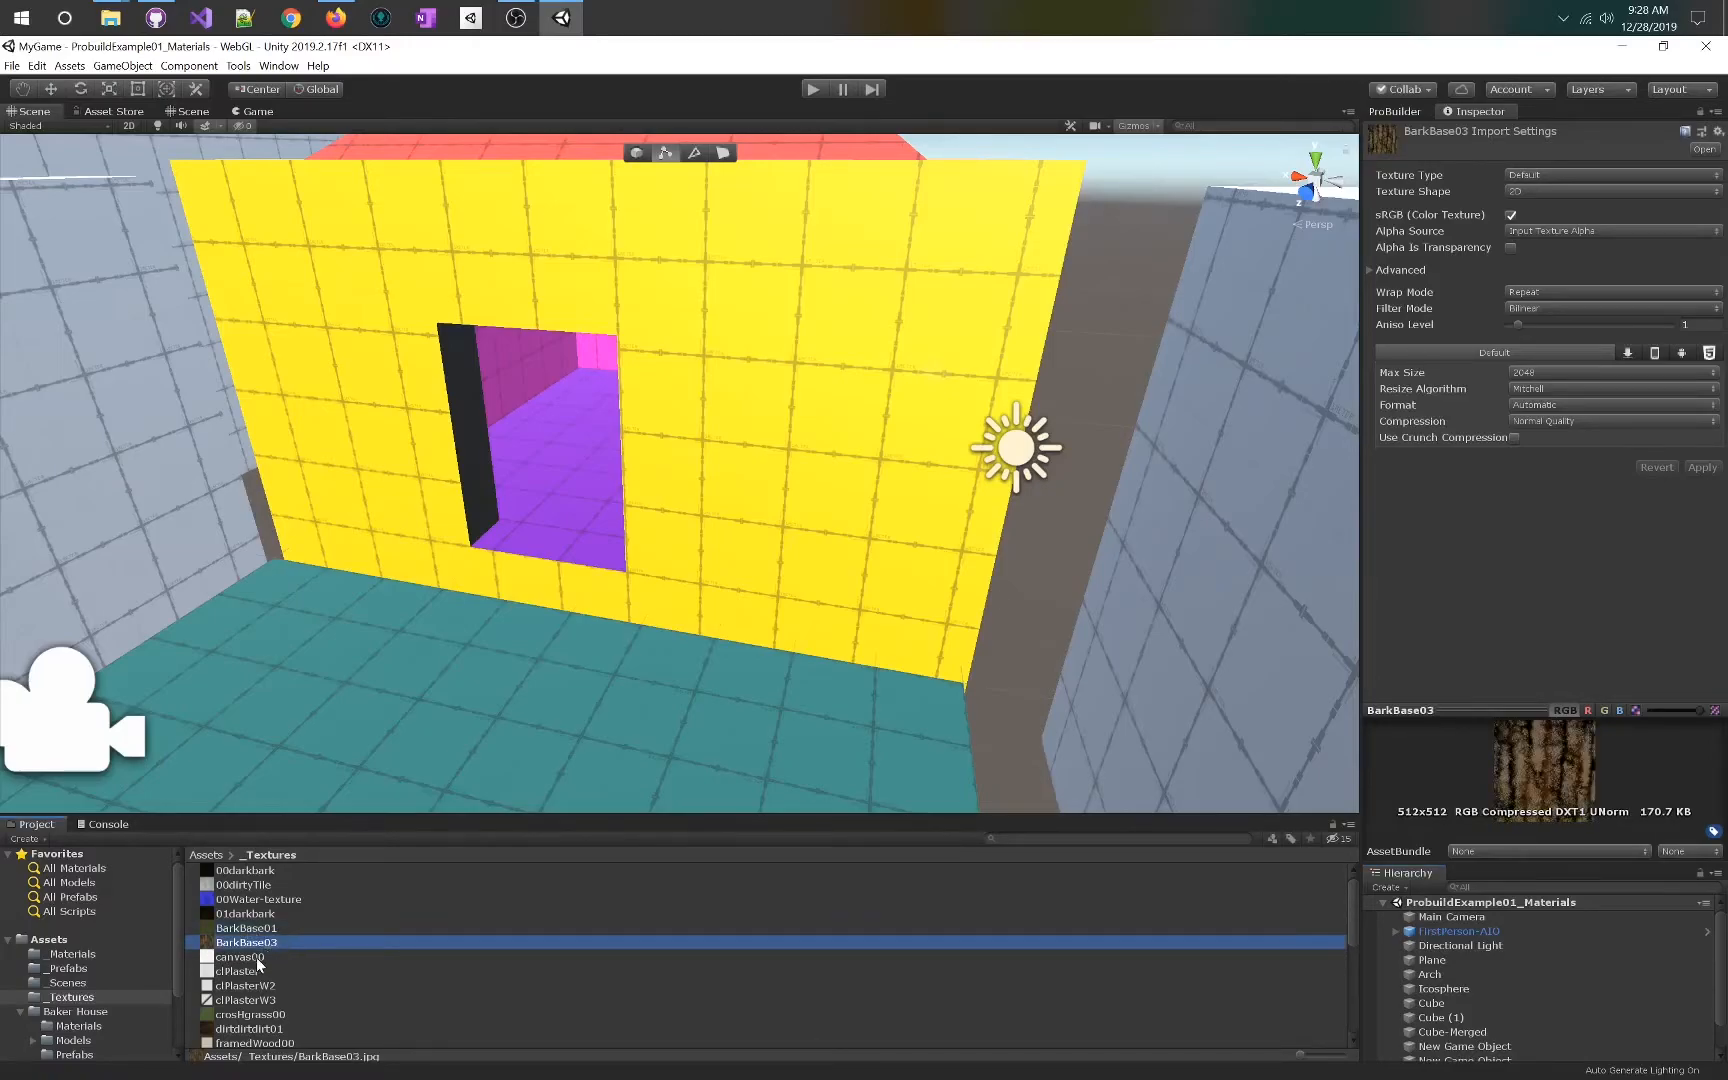
click(256, 957)
click(258, 972)
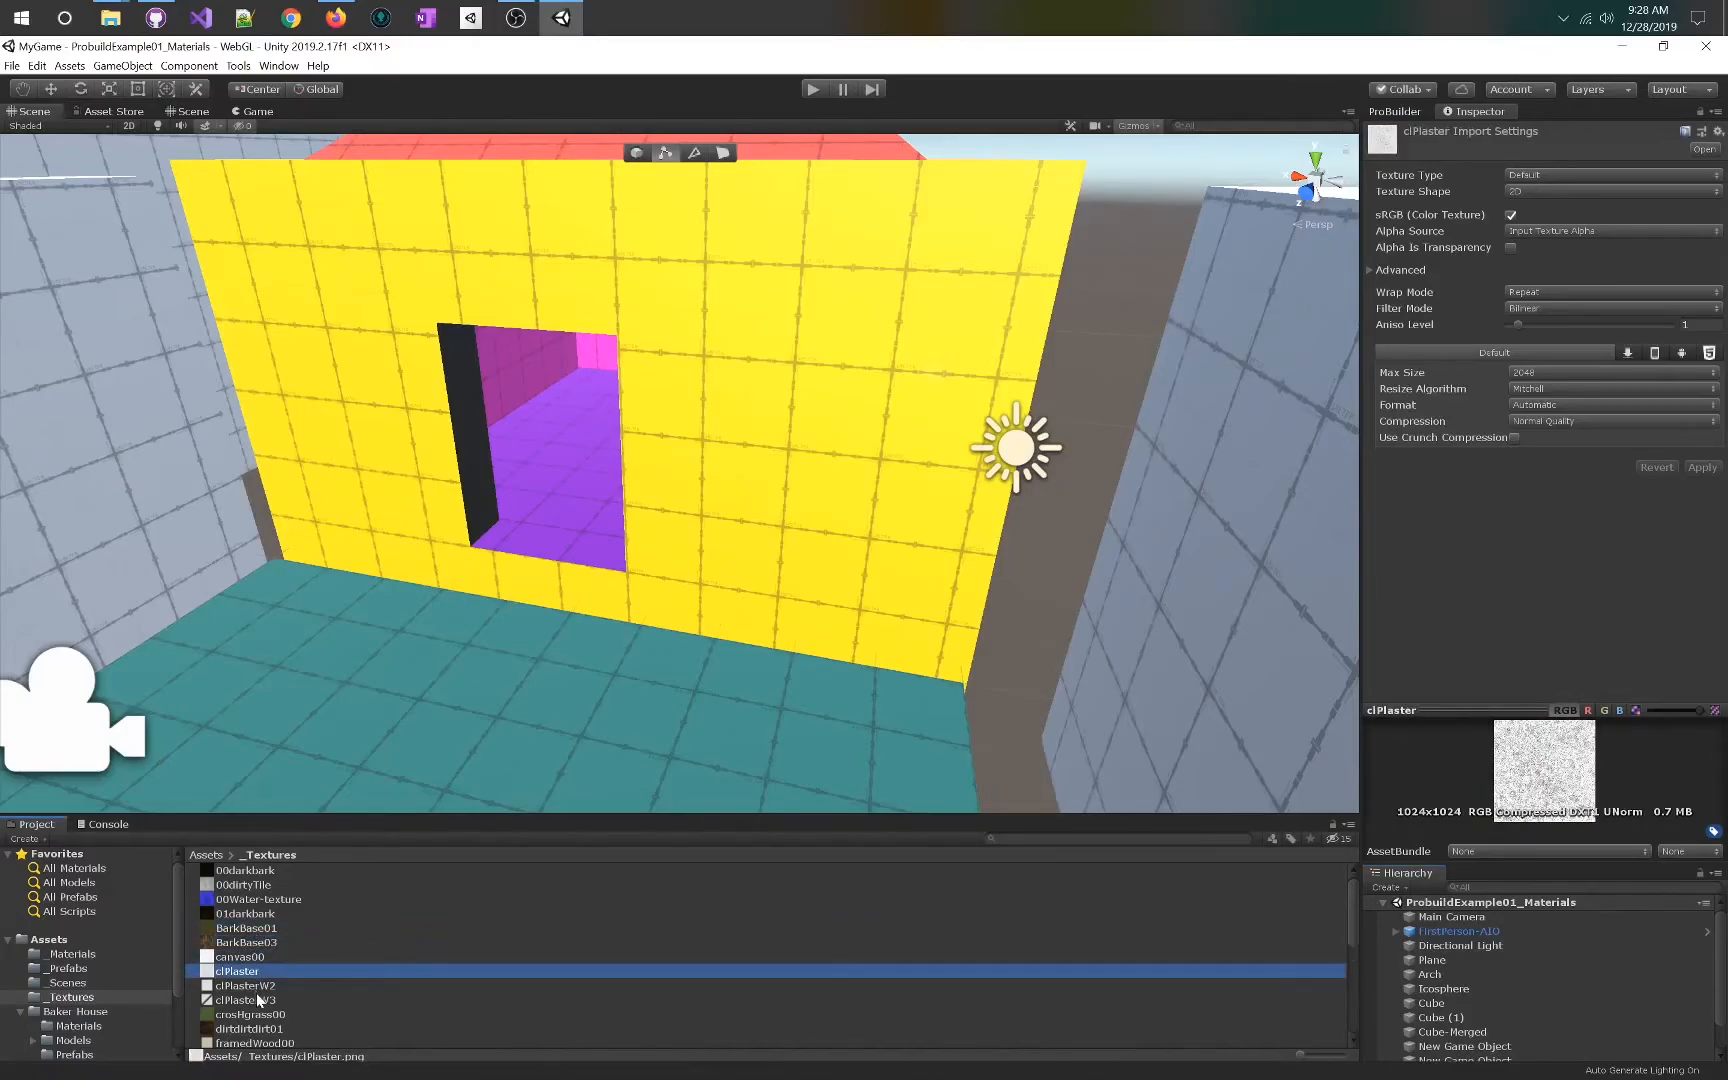
click(257, 996)
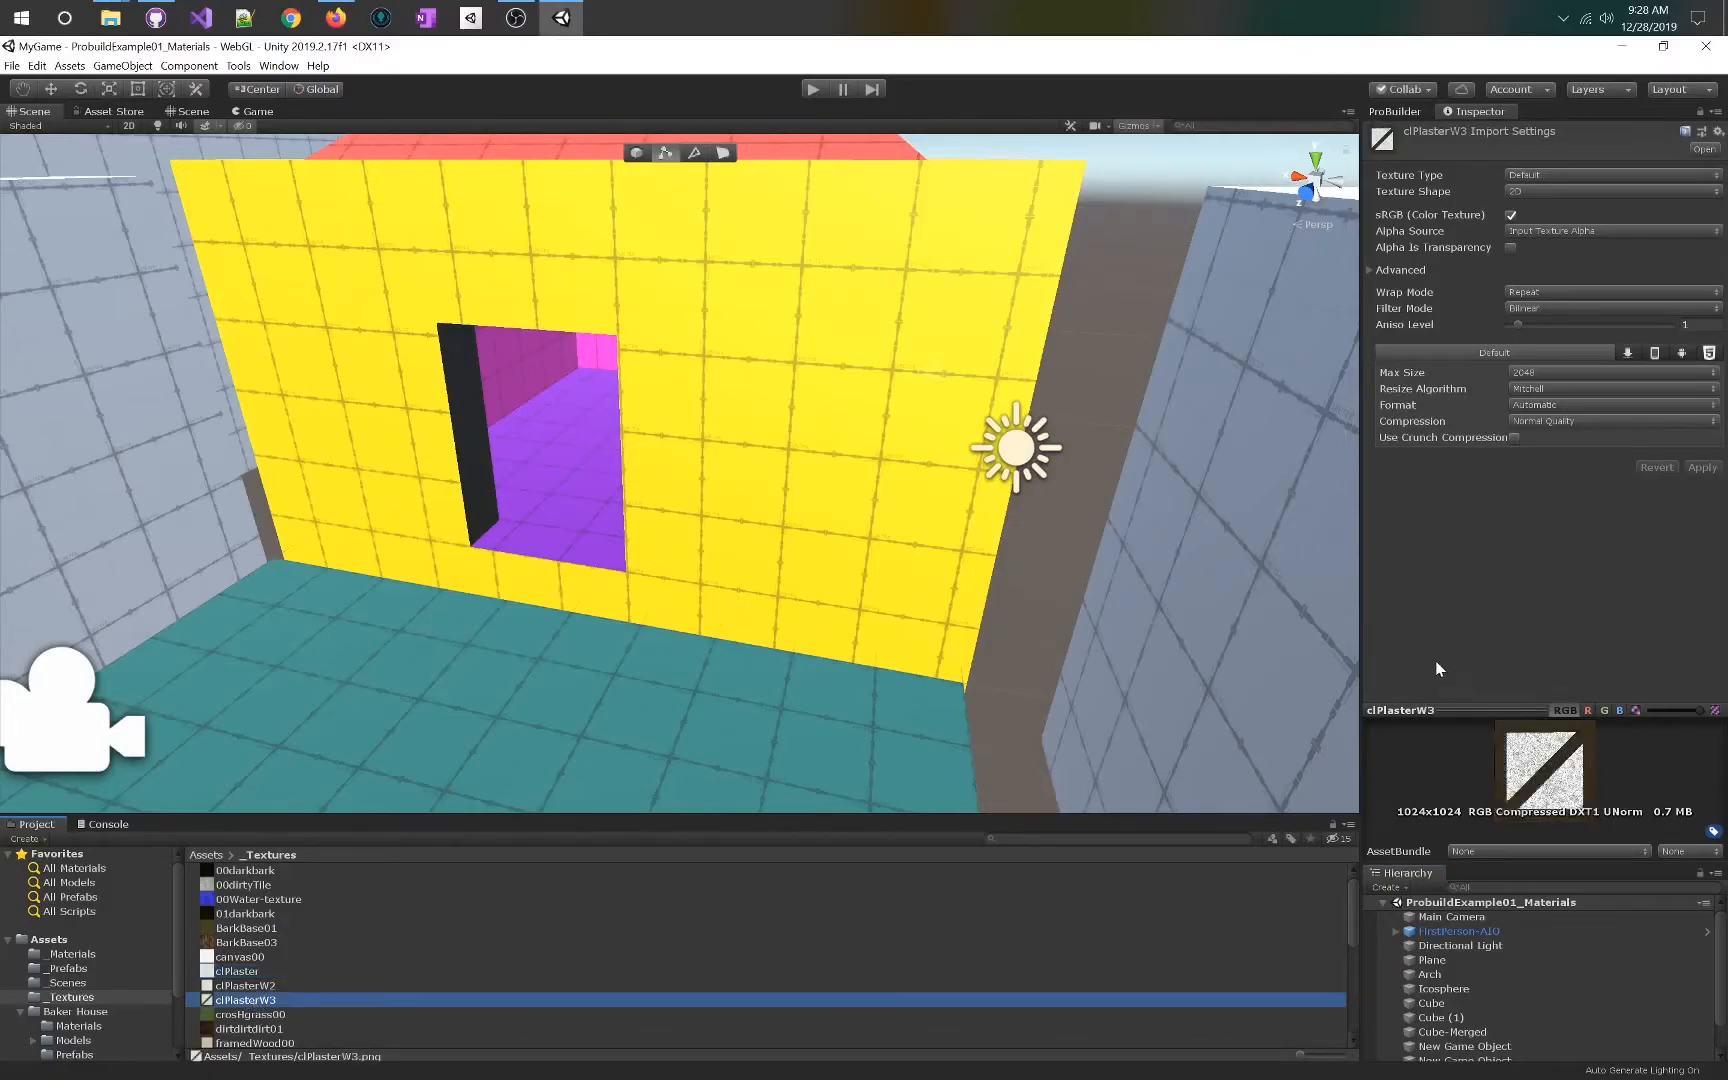
key(Down)
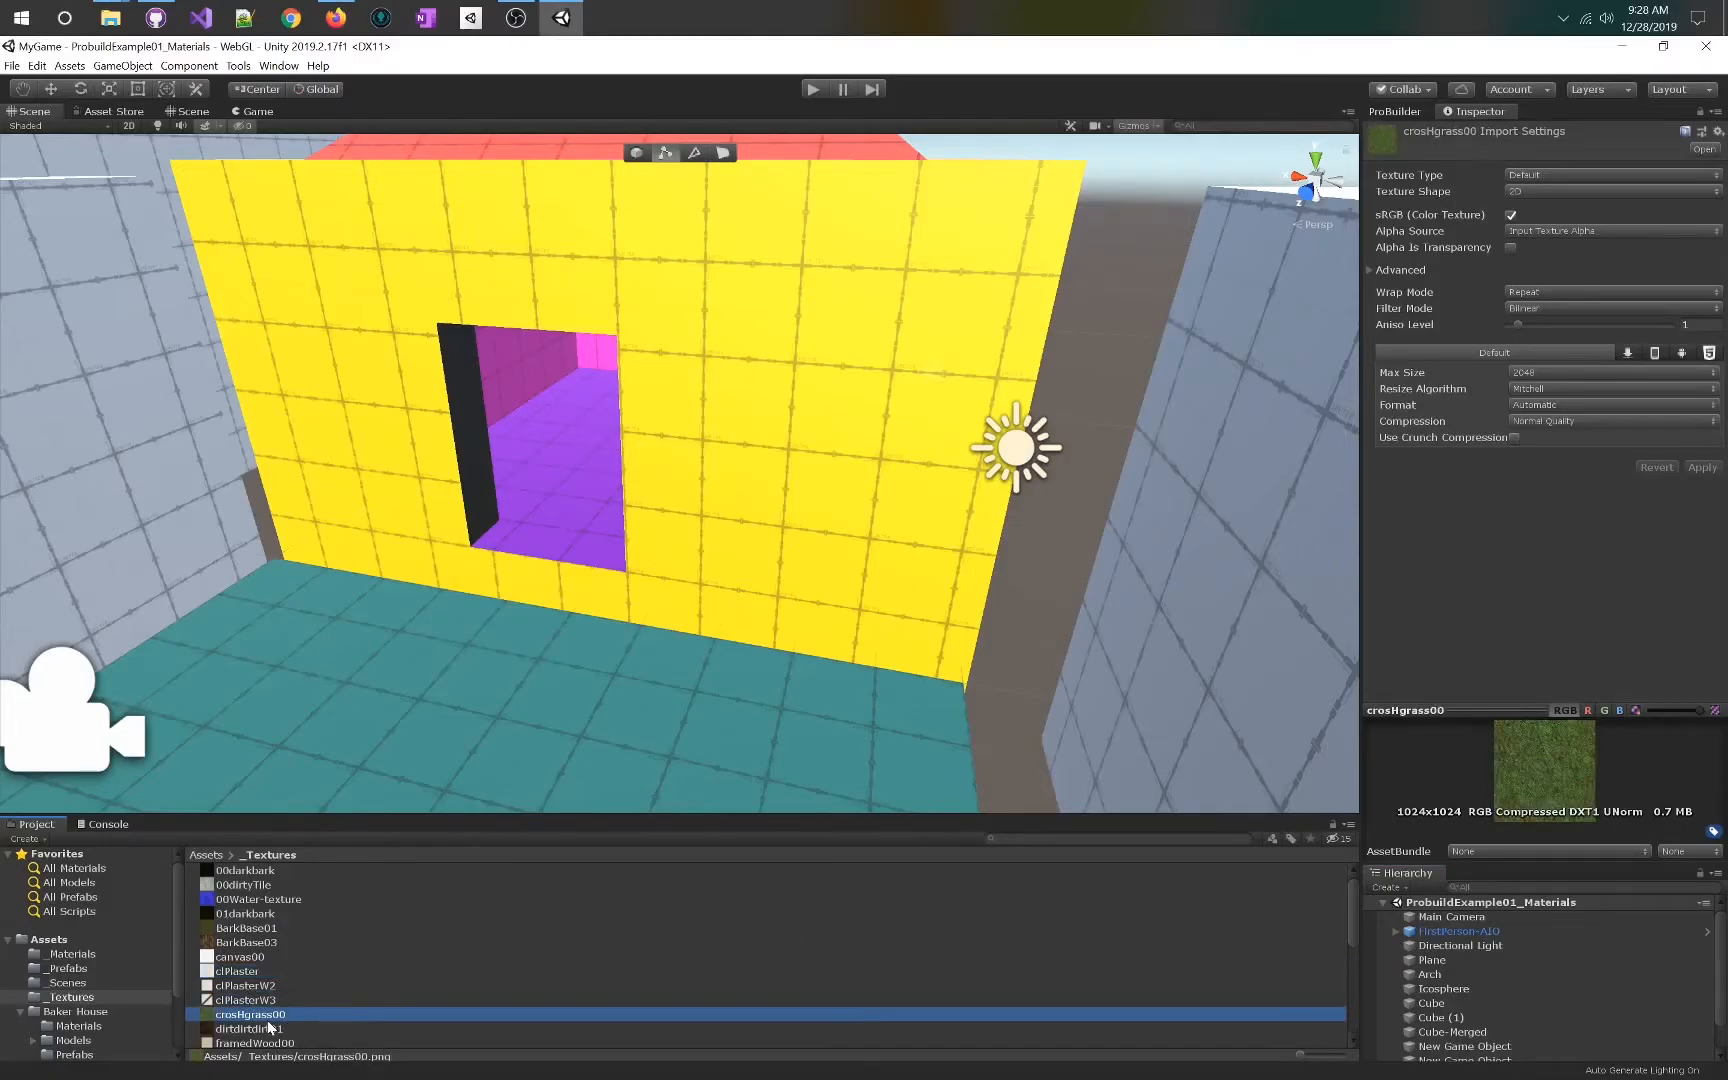
- Apply the crosHgrass00 texture to the teal floor plane in front of the house and select the plane
key(a)
right_drag(895, 532, 860, 565)
drag(273, 1014, 687, 688)
right_drag(563, 679, 621, 644)
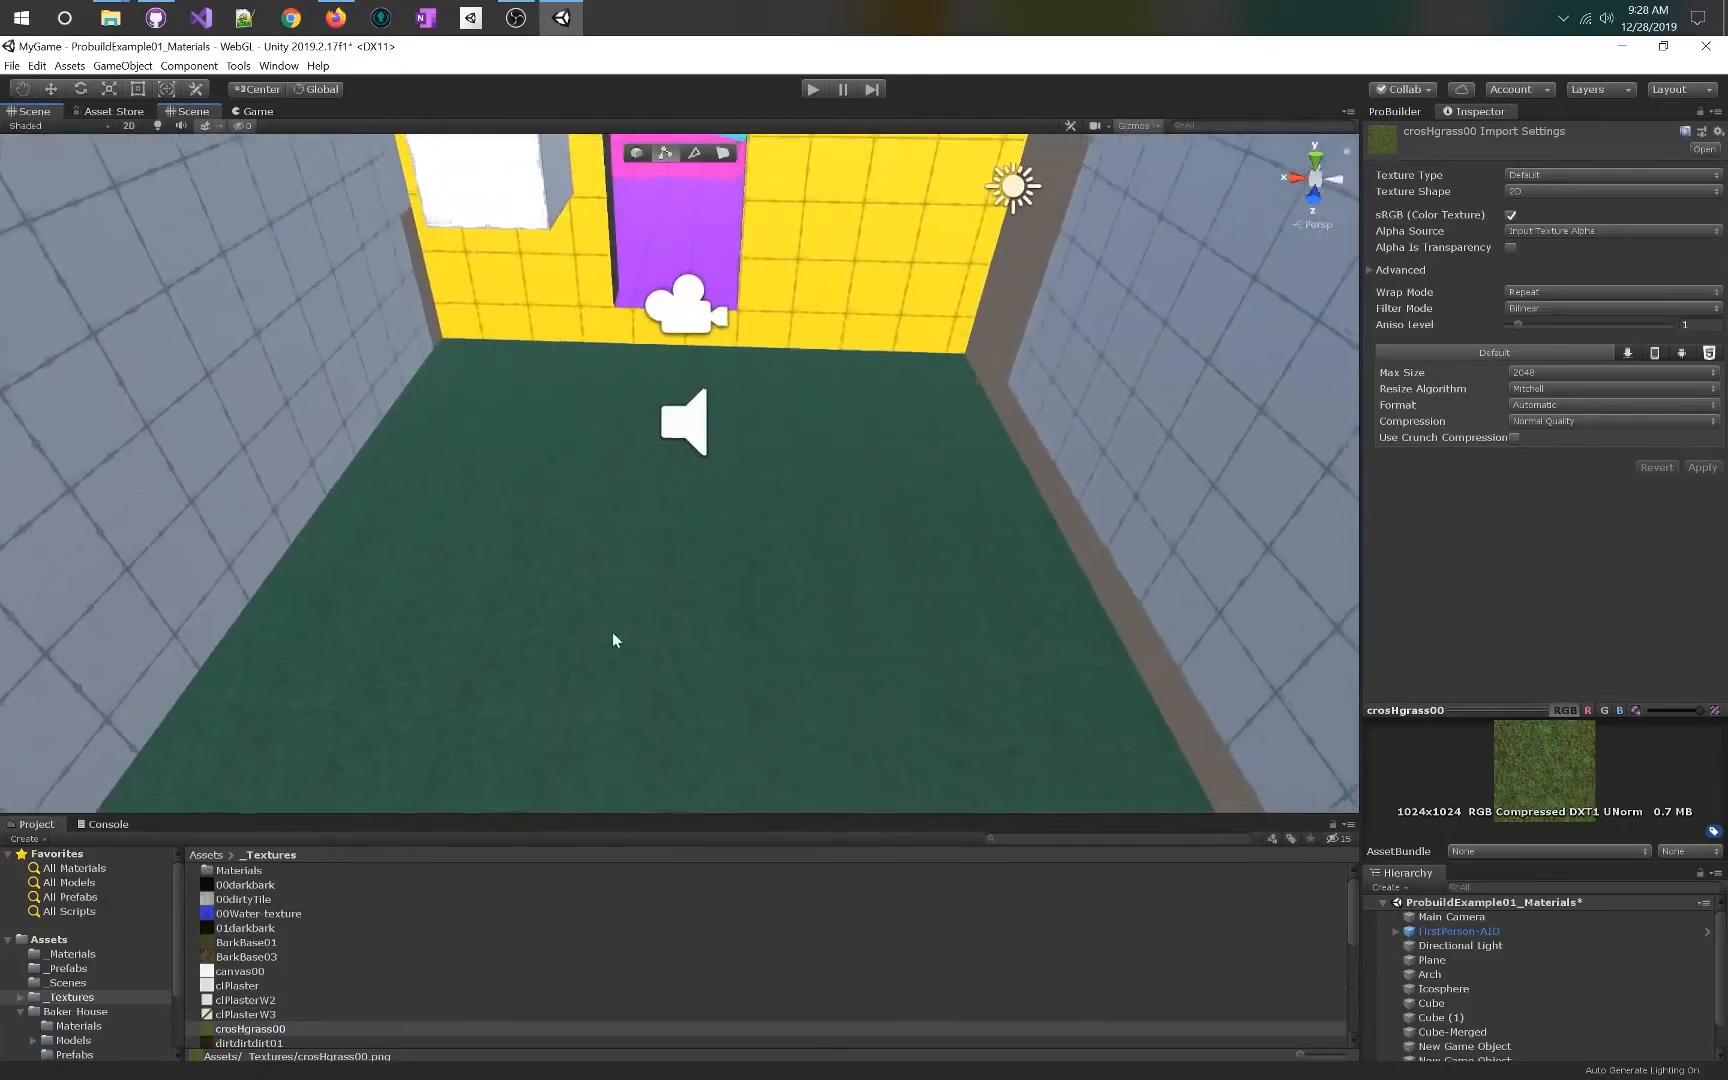
click(594, 625)
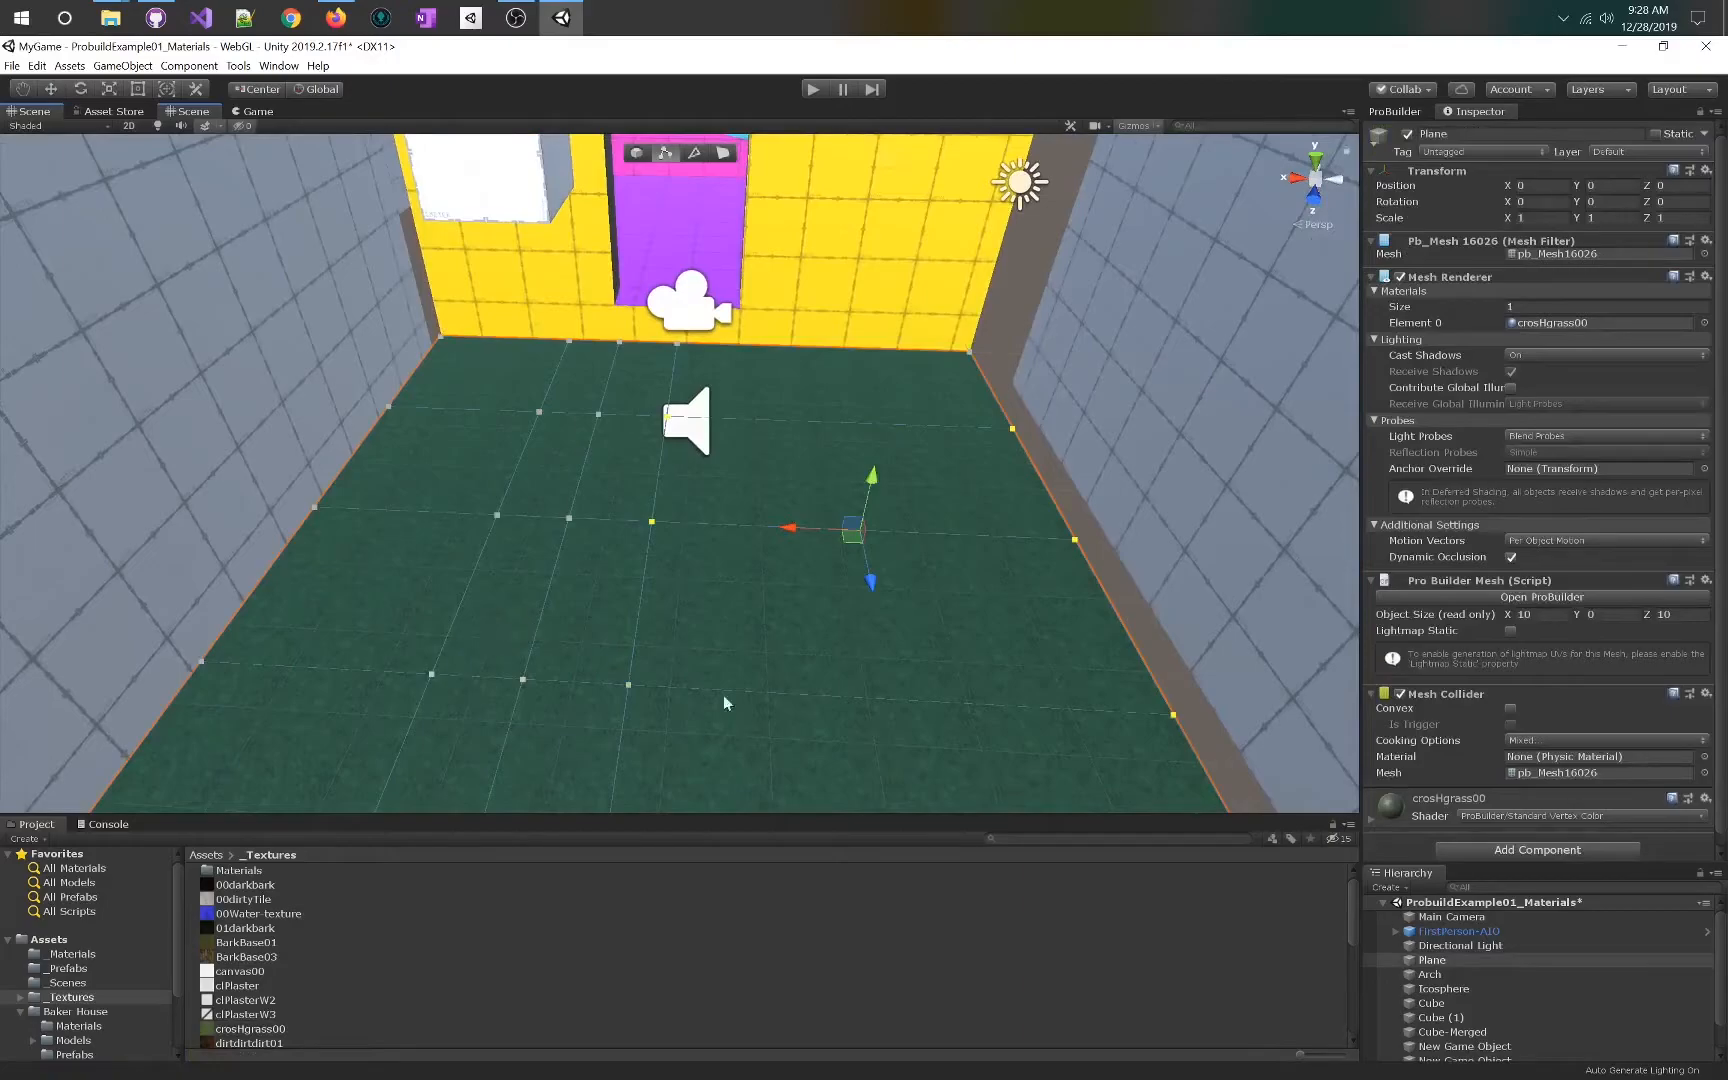
- Open ProBuilder's Material Editor and place its window over the area below the ProBuilder tools, clear of the Scene view
key(w)
right_drag(713, 529, 711, 433)
key(s)
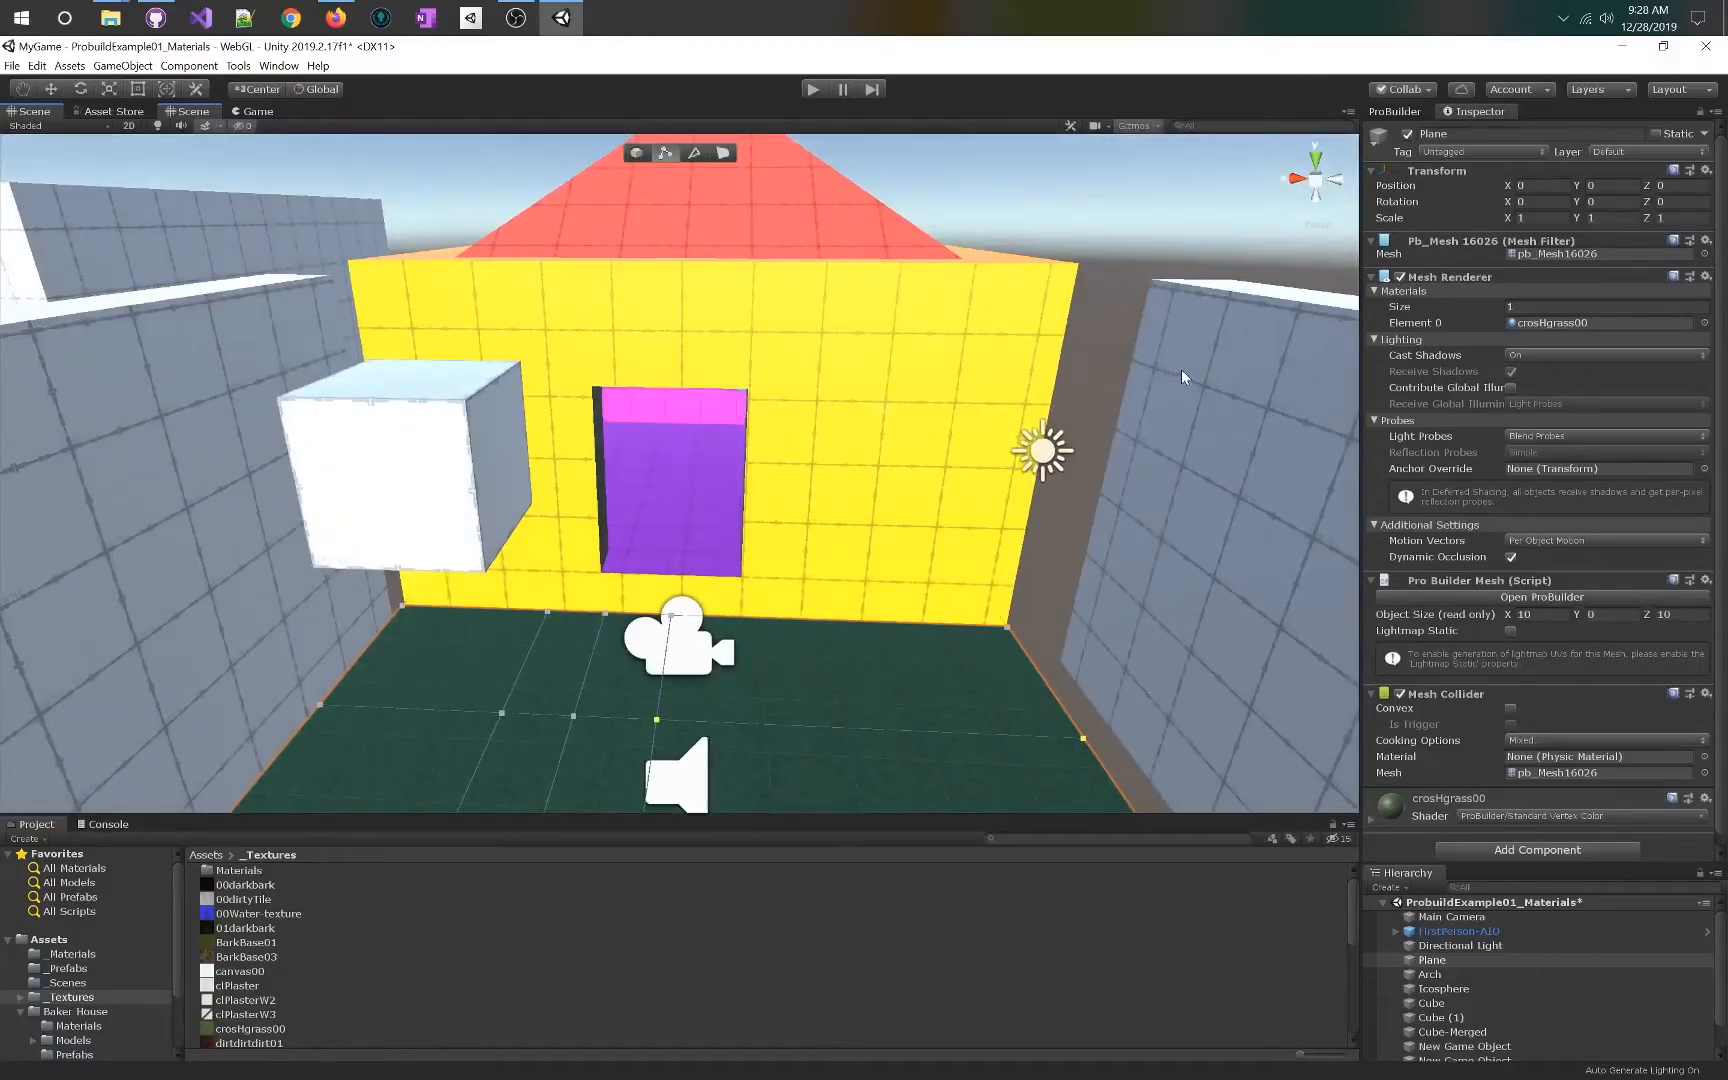
click(1392, 112)
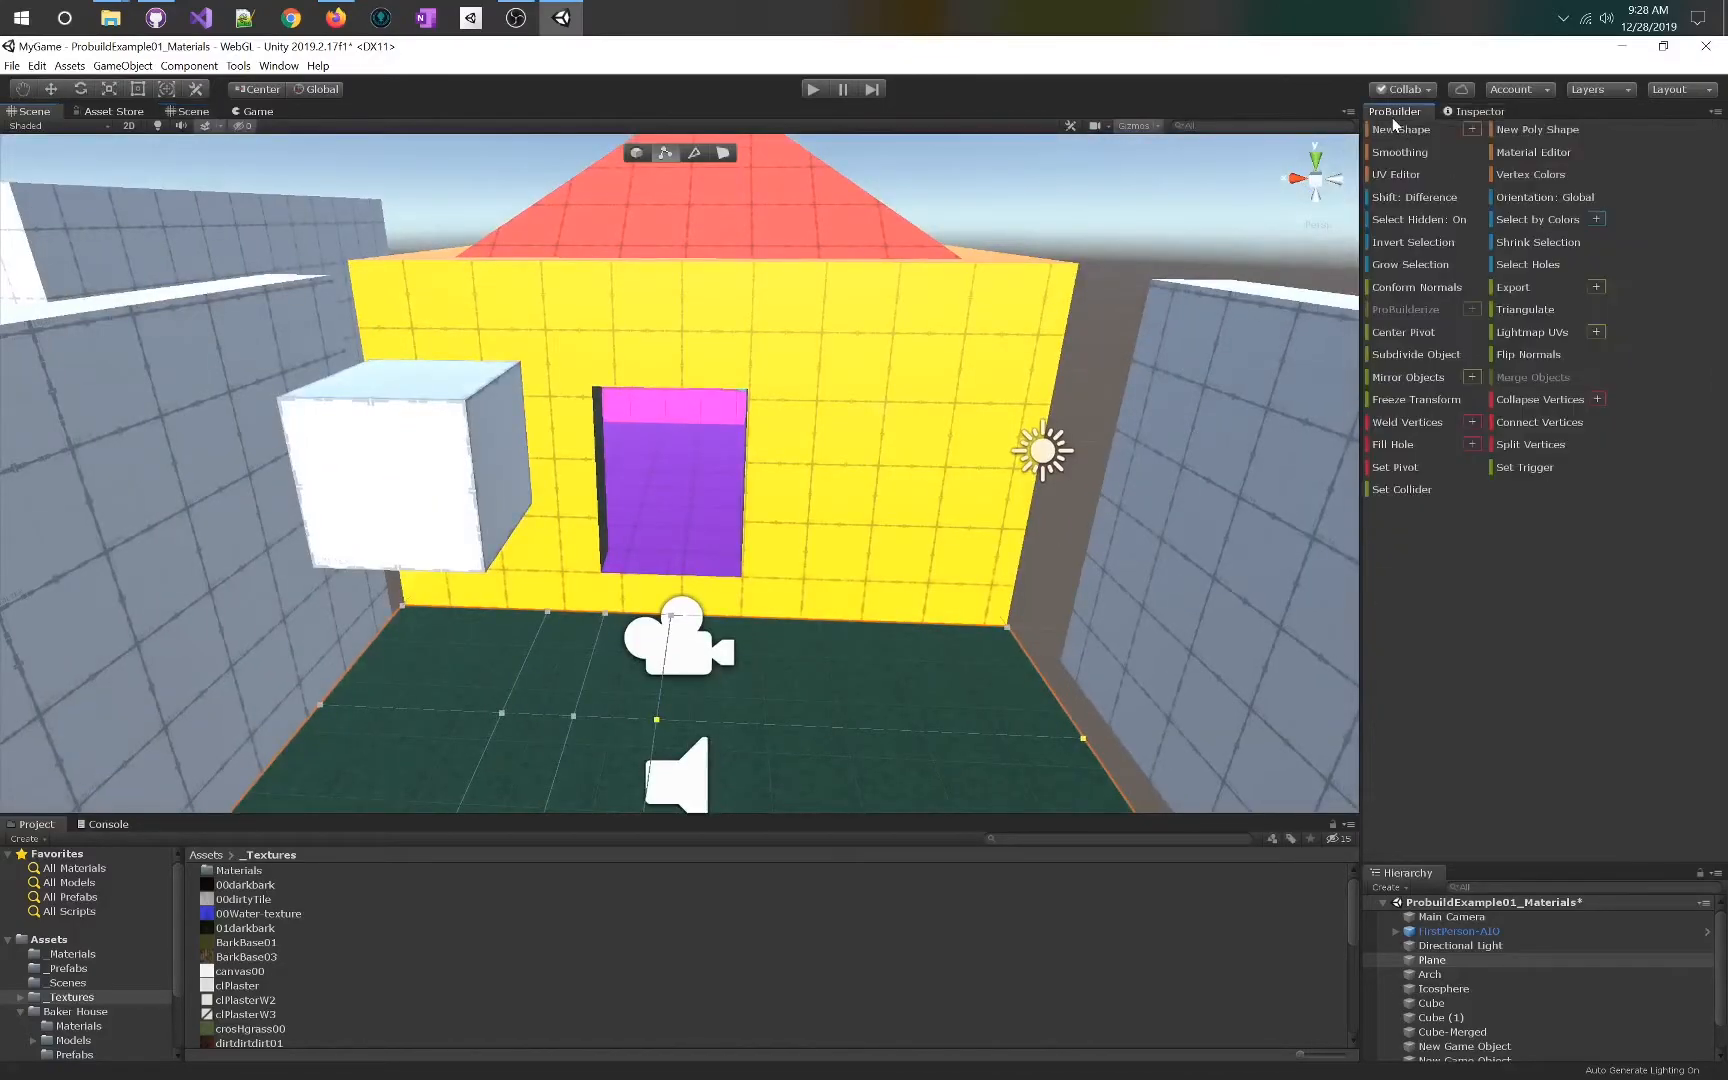
click(1540, 150)
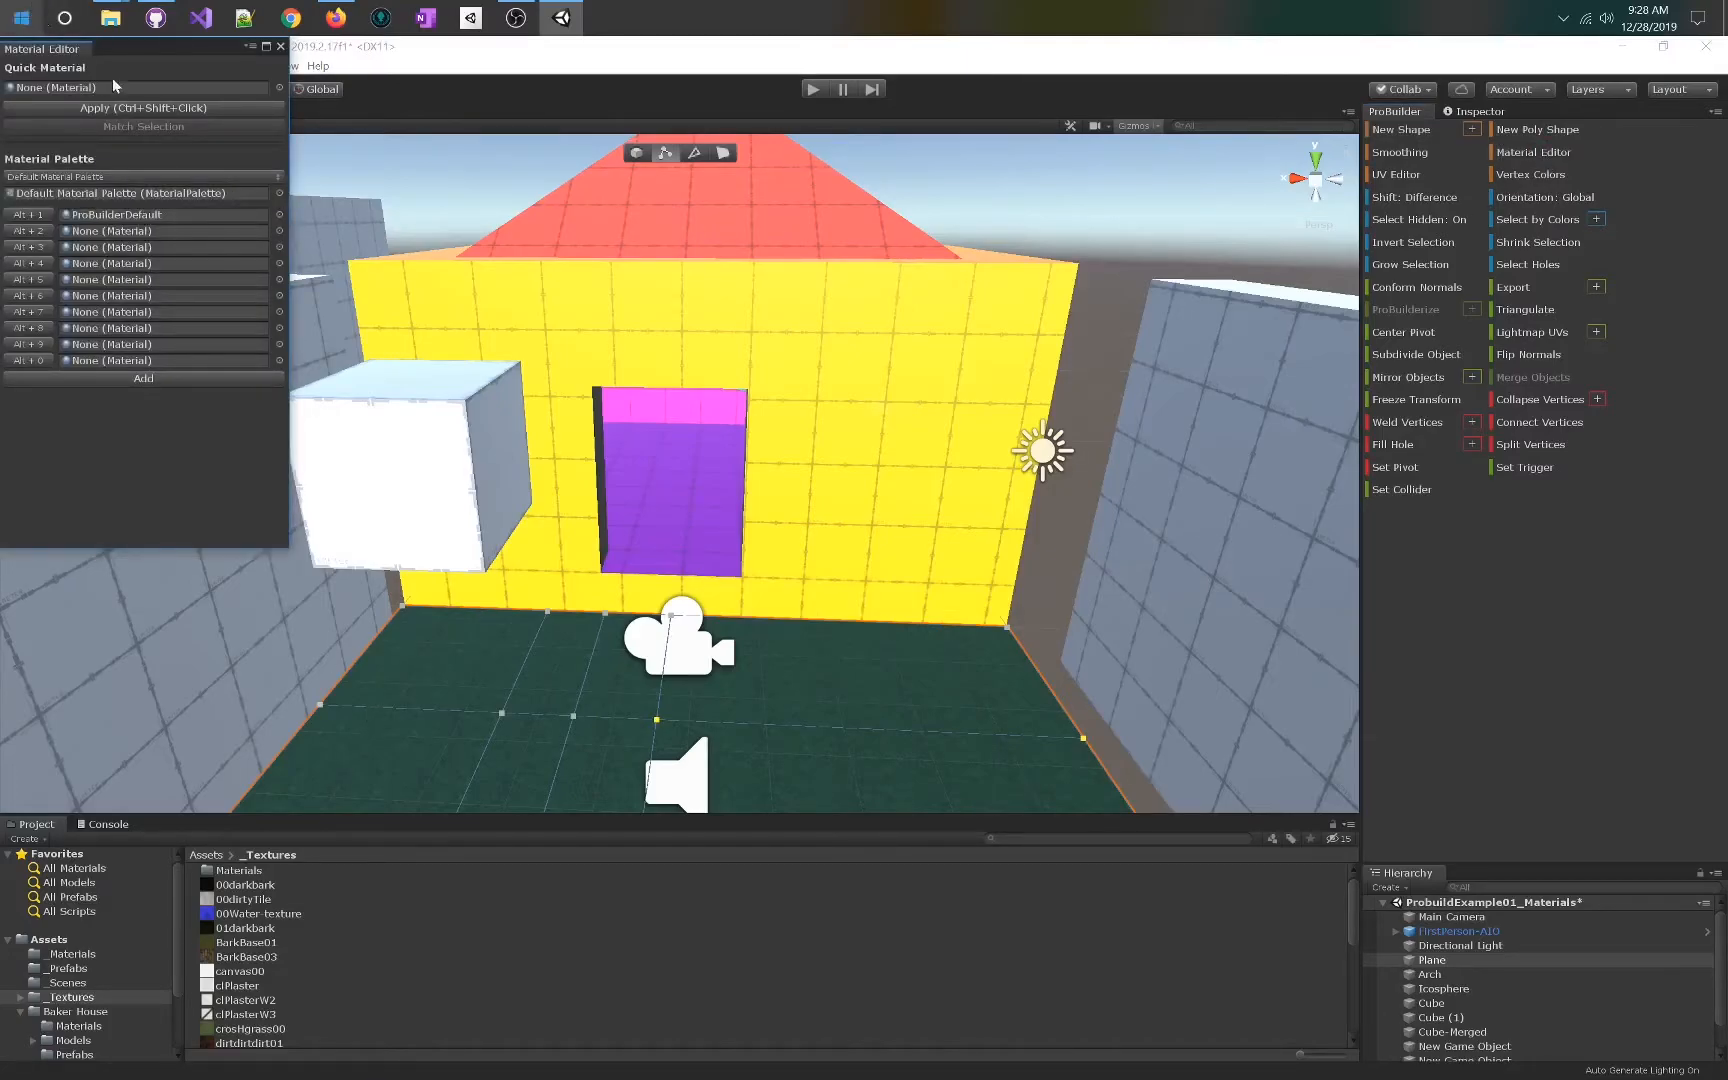
drag(150, 50, 1558, 548)
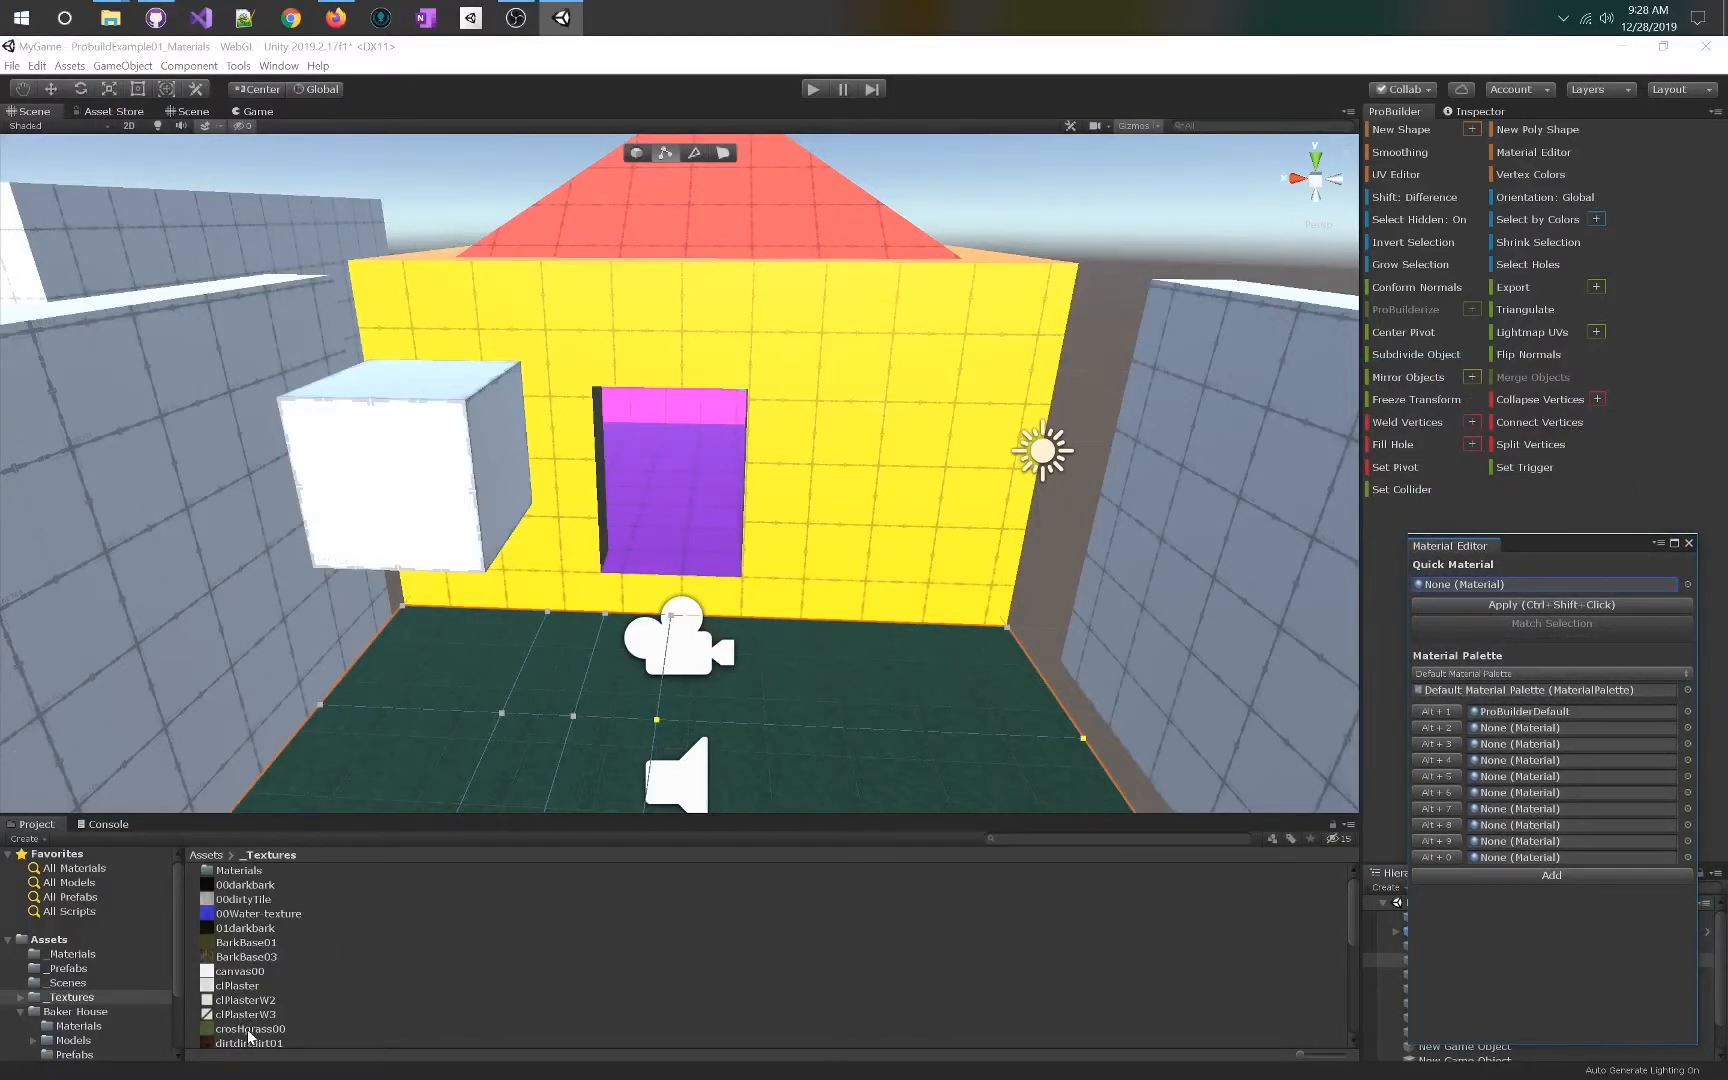
- Select the crosHgrass00 material in the _Textures/Materials folder and dock the Inspector between the Scene view and the ProBuilder tools
right_drag(660, 611, 655, 697)
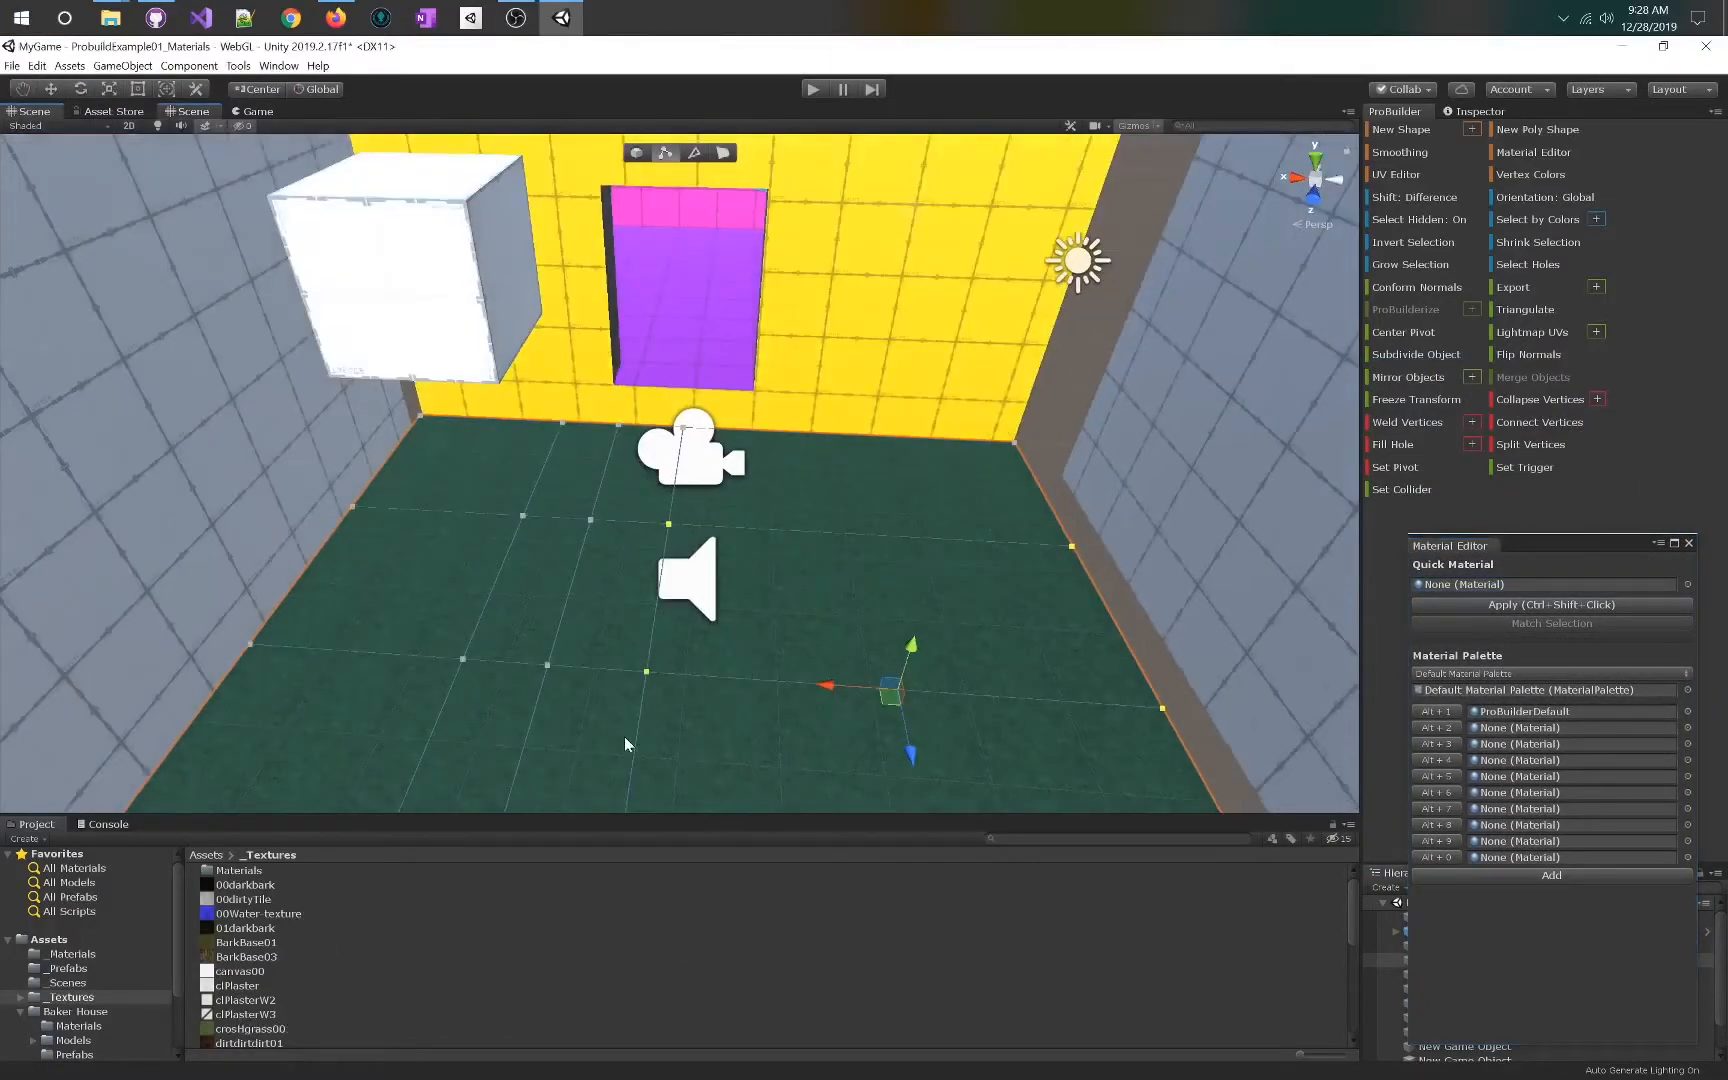
double_click(245, 872)
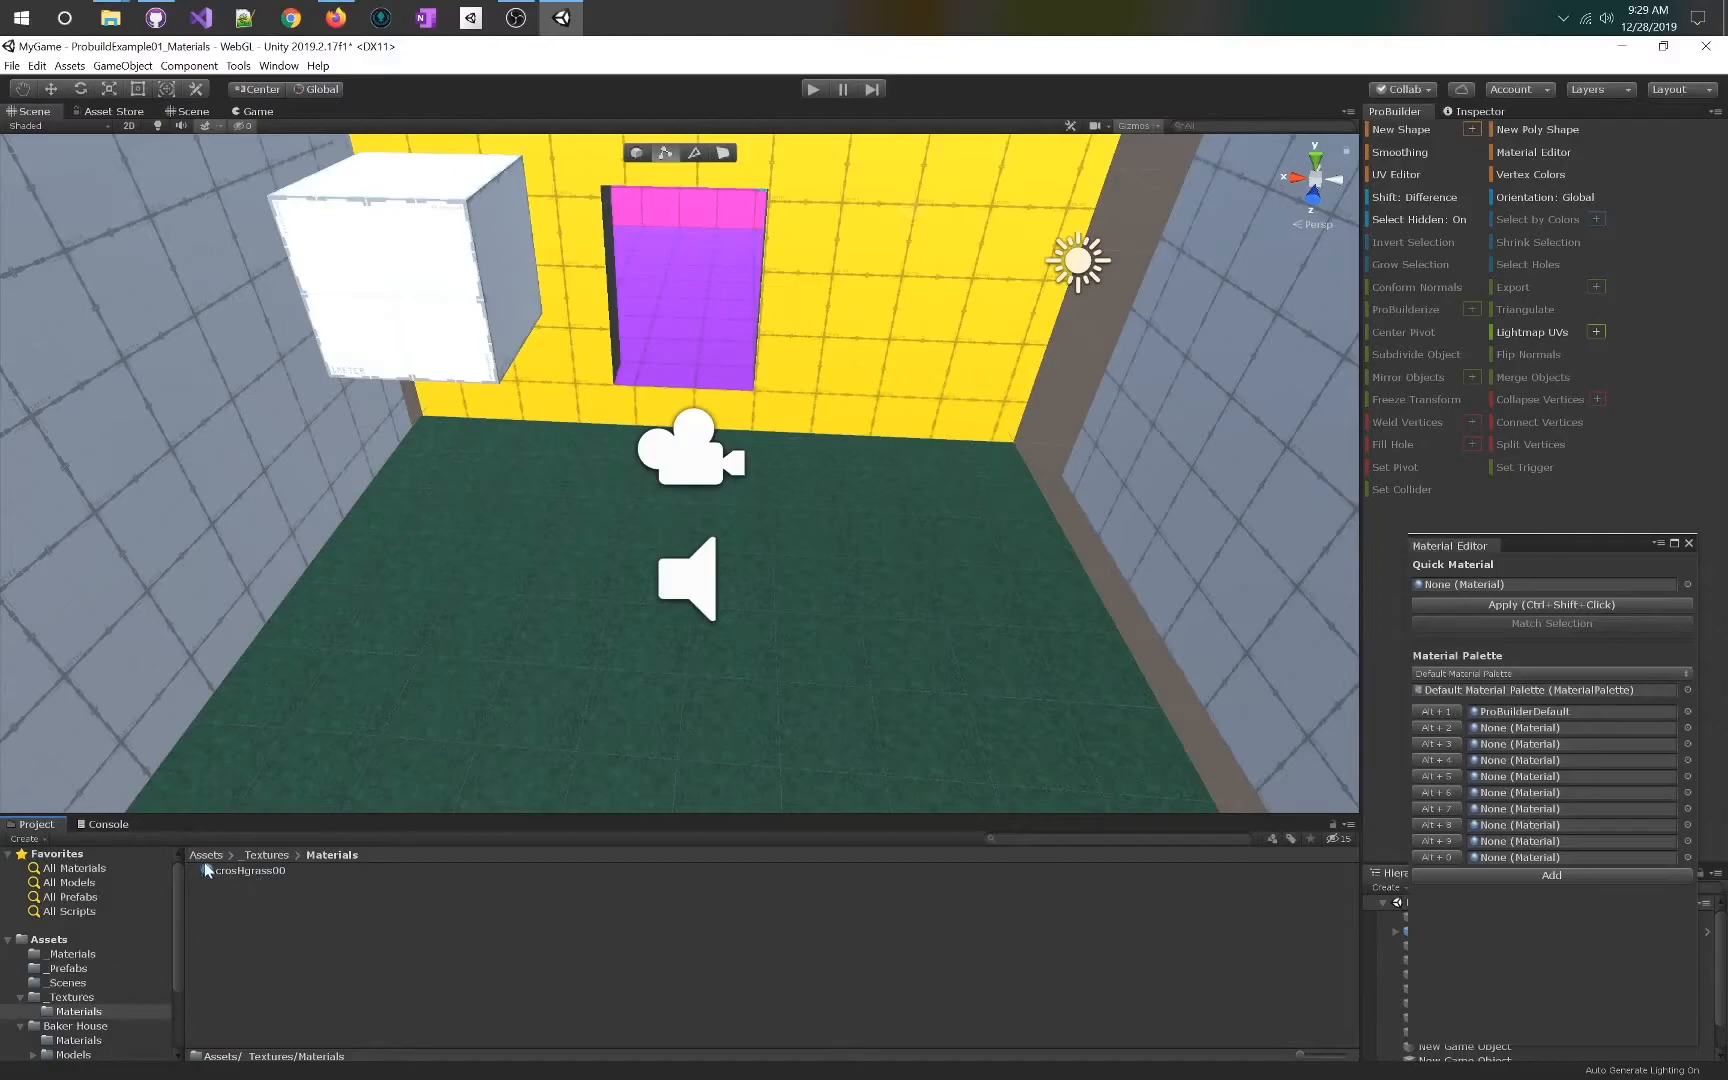
click(225, 872)
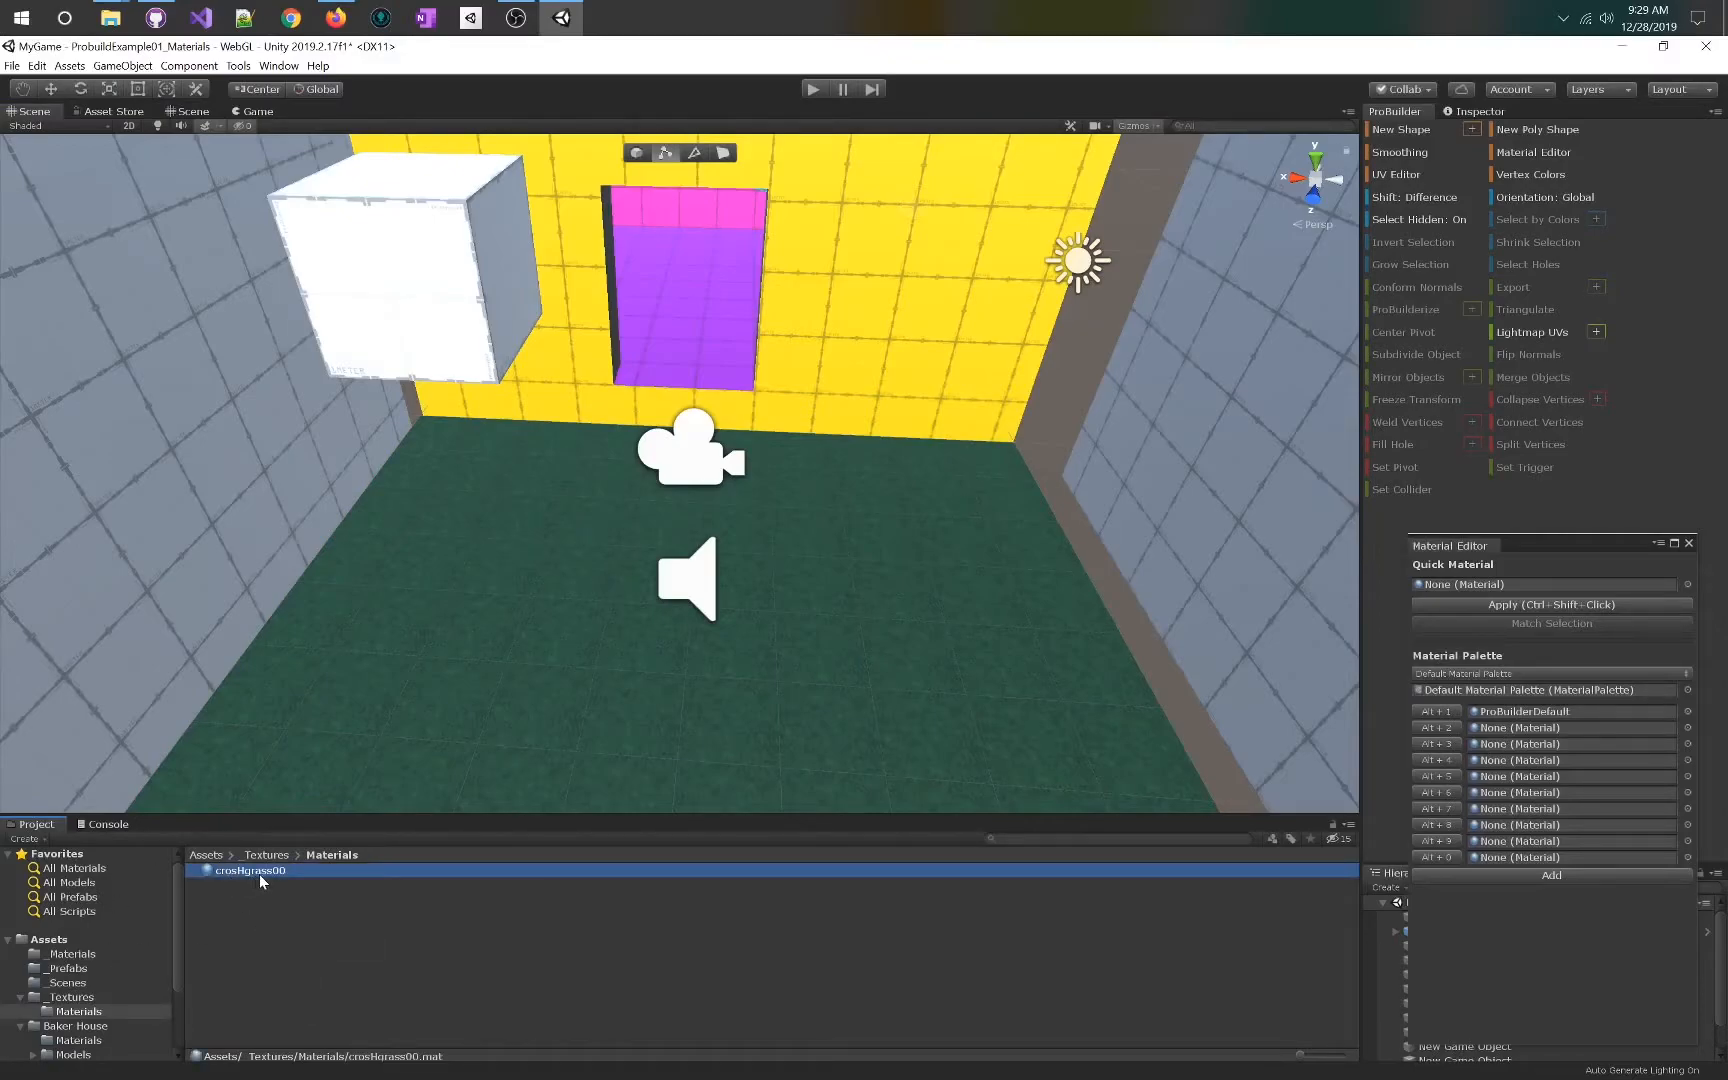
click(1472, 111)
drag(1470, 114, 1347, 443)
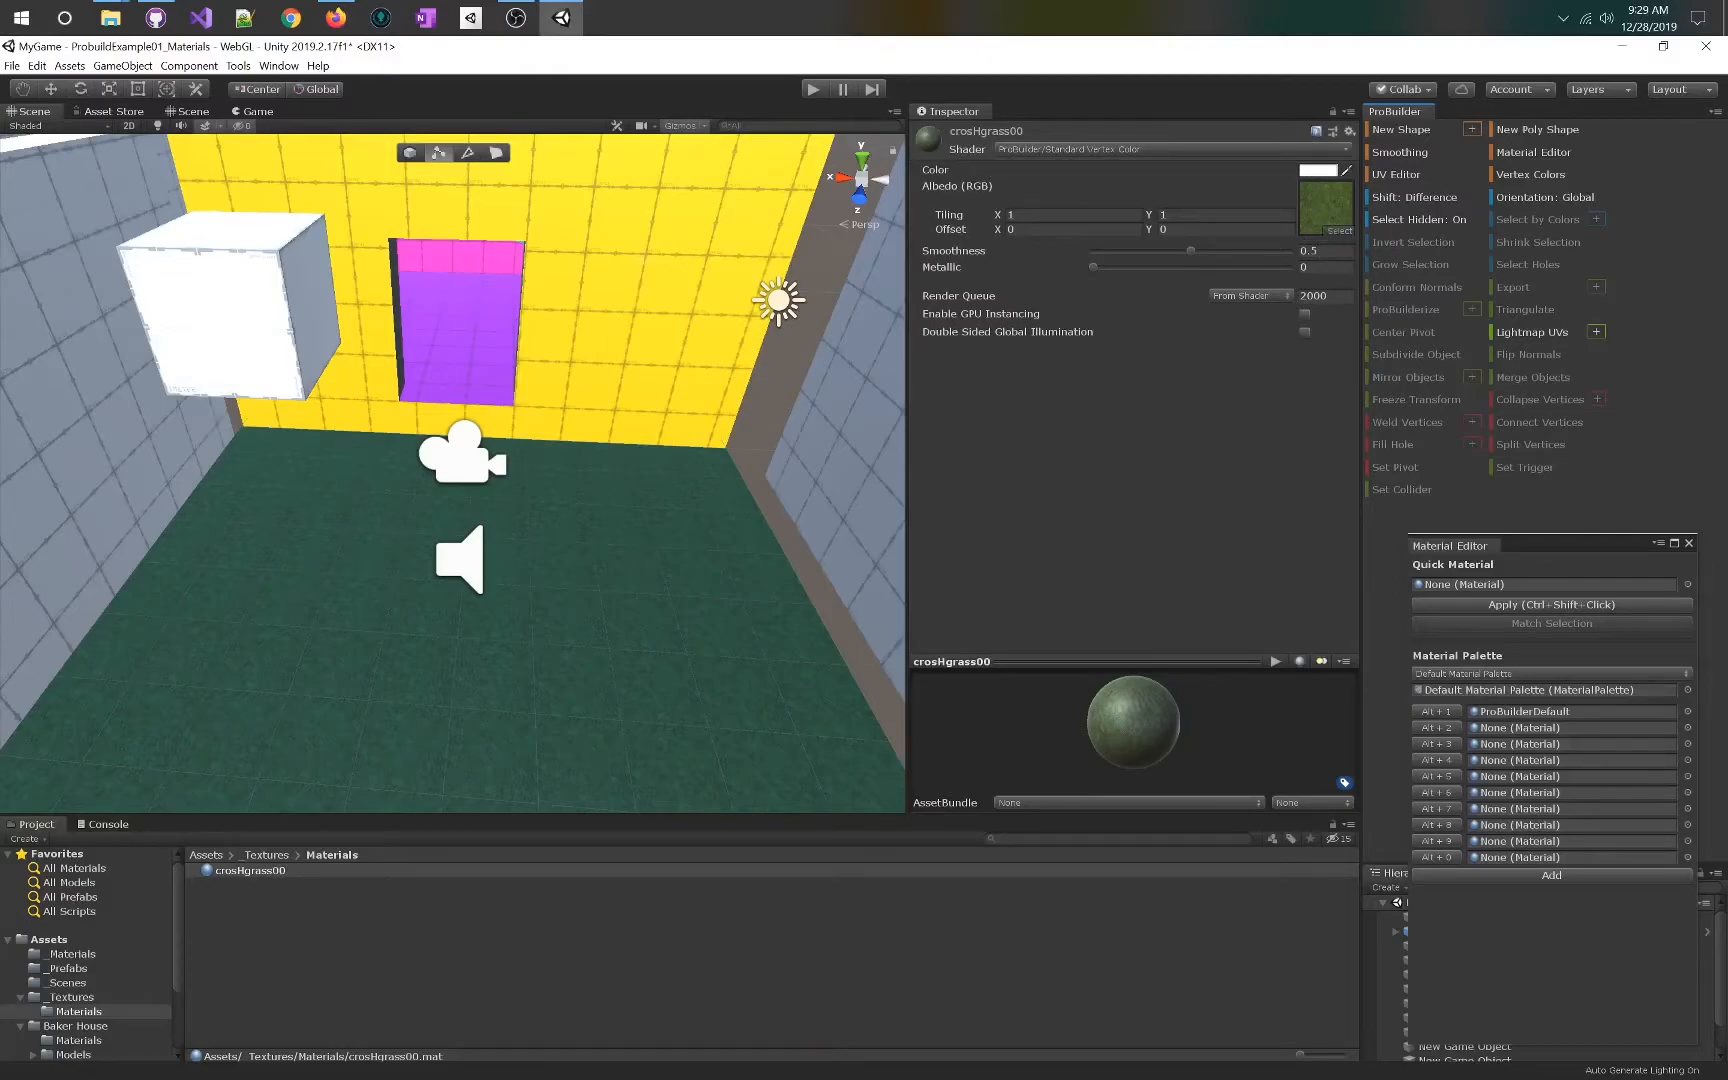
- Try dirtdirtdirt01 as the material's albedo texture, restore crosHgrass00 and close the texture picker
click(1337, 238)
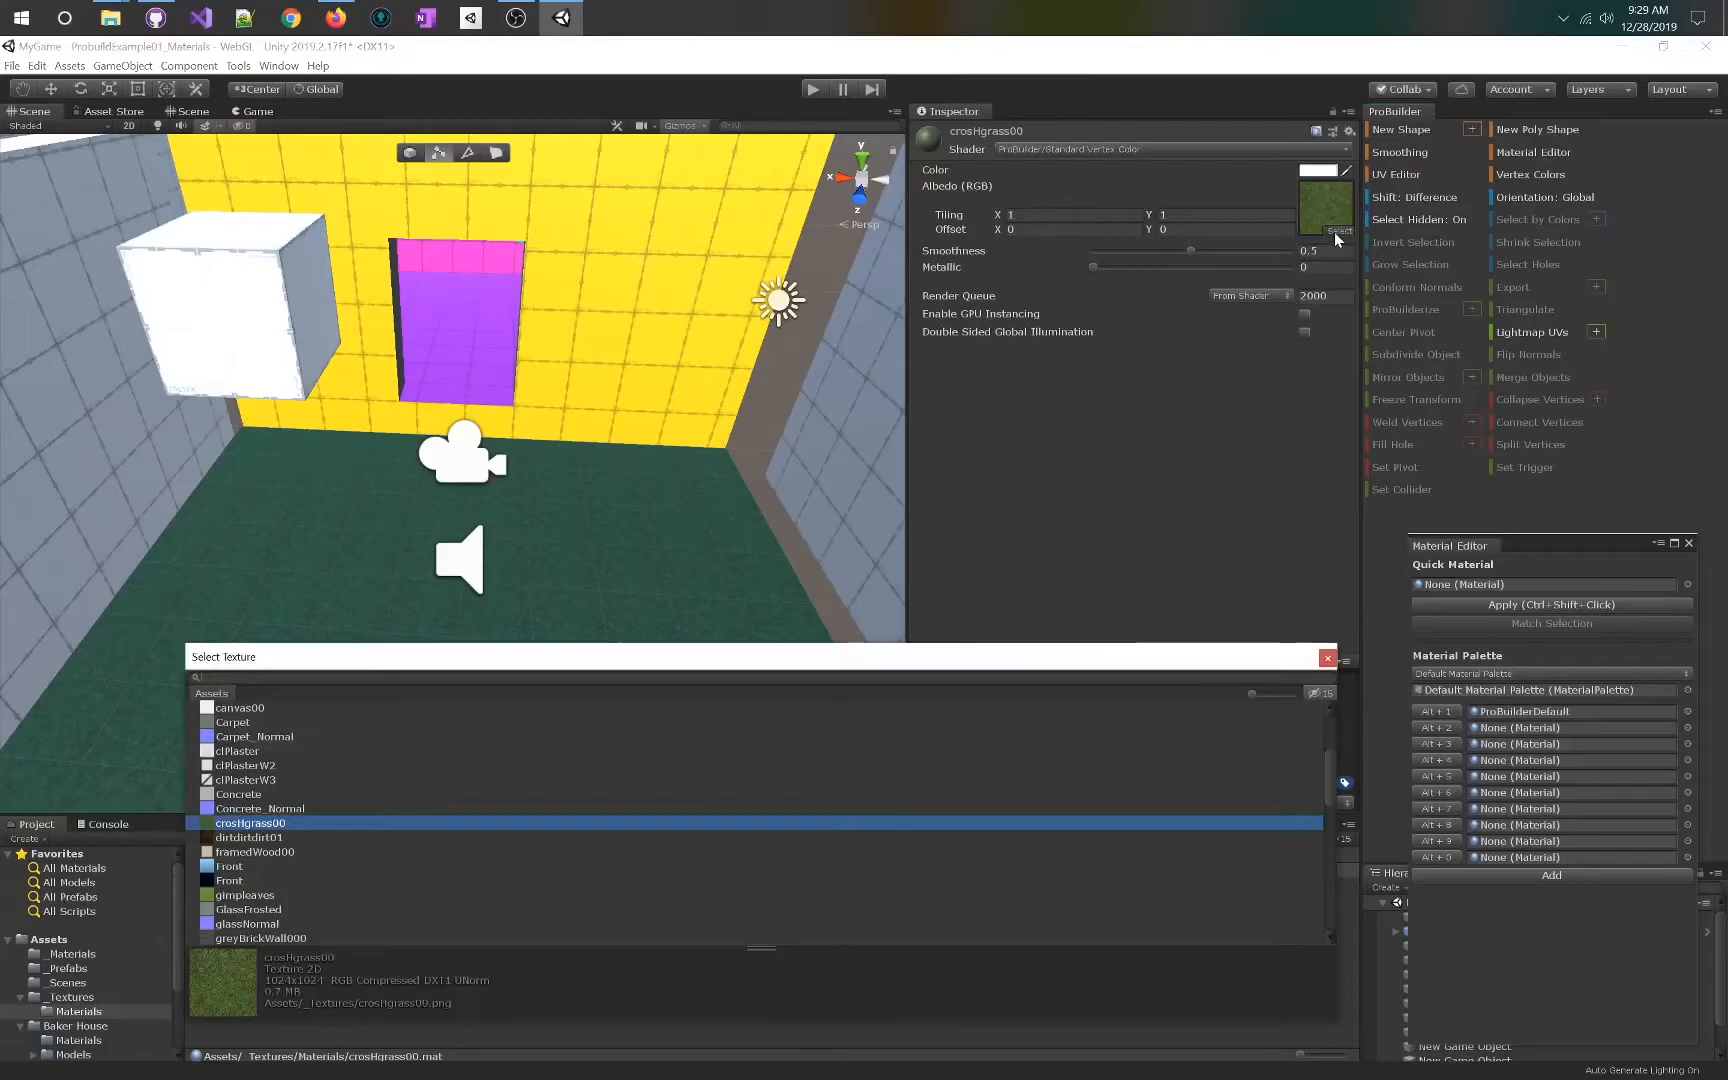
click(228, 840)
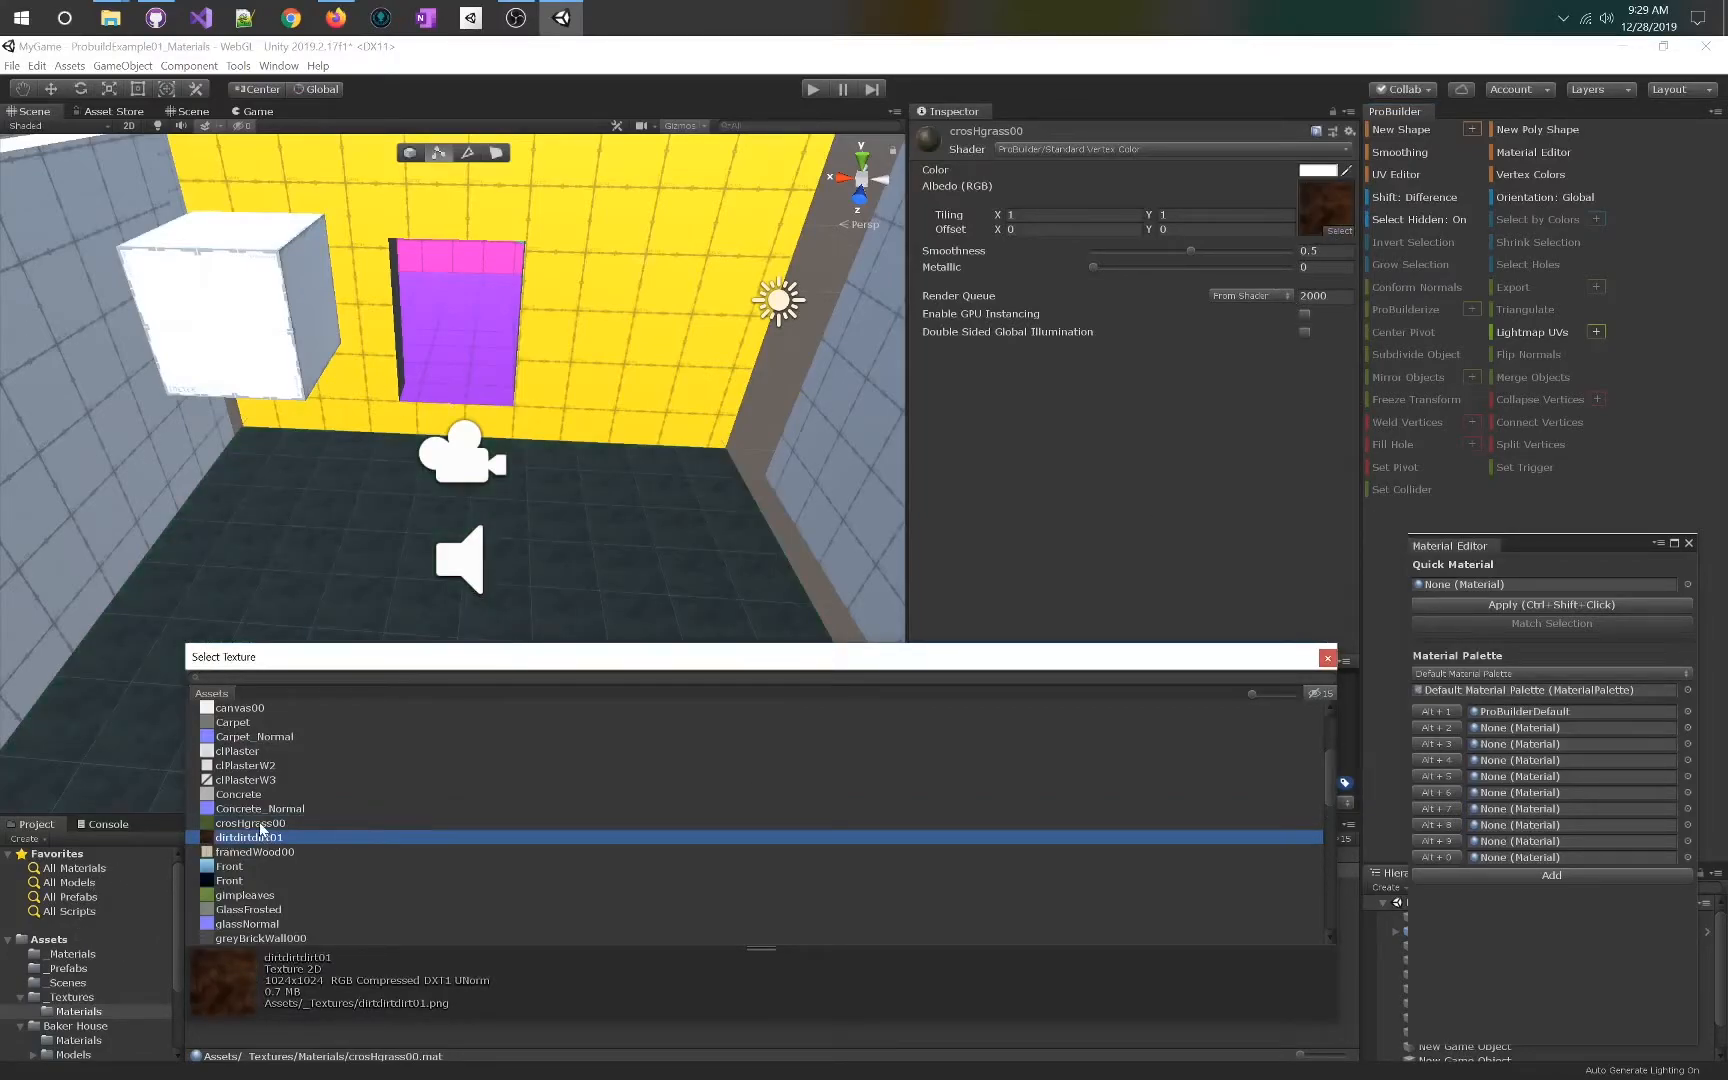
click(250, 823)
click(1327, 657)
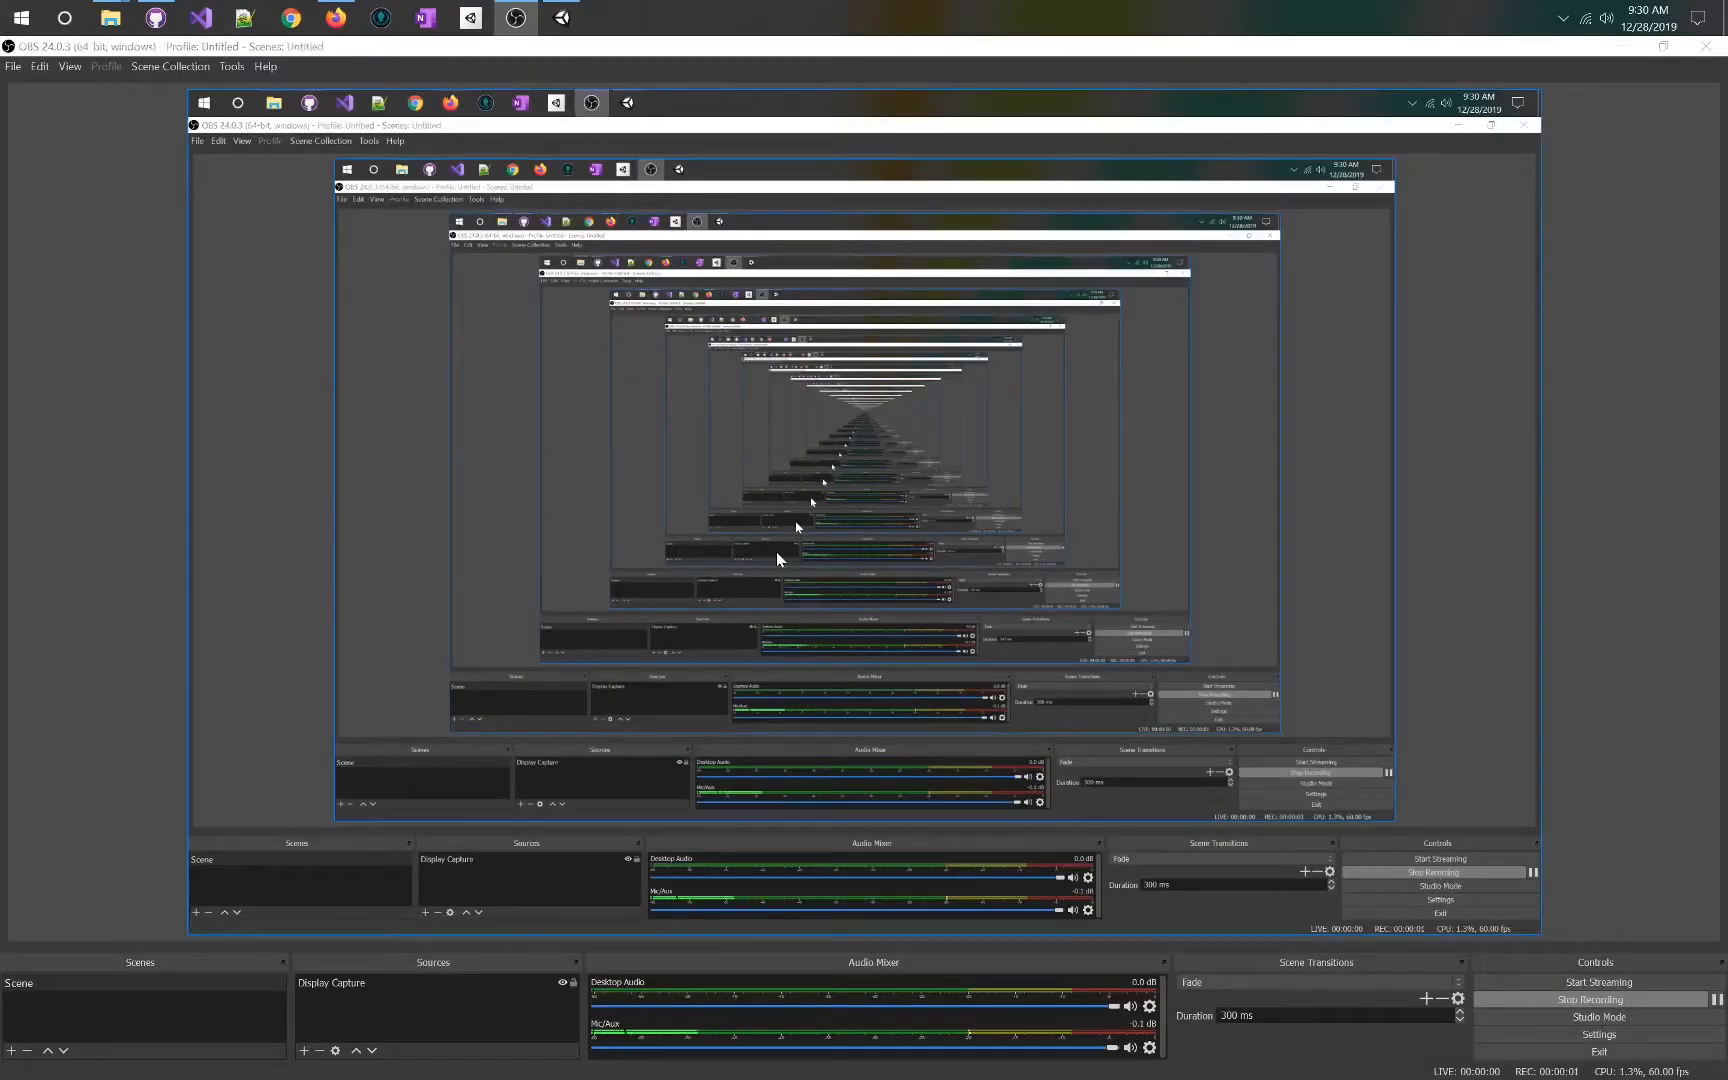
- Switch back to Unity and assign the crosHgrass00 material from _Textures/Materials to the Alt + 2 slot of the Material Palette
key(super+Tab)
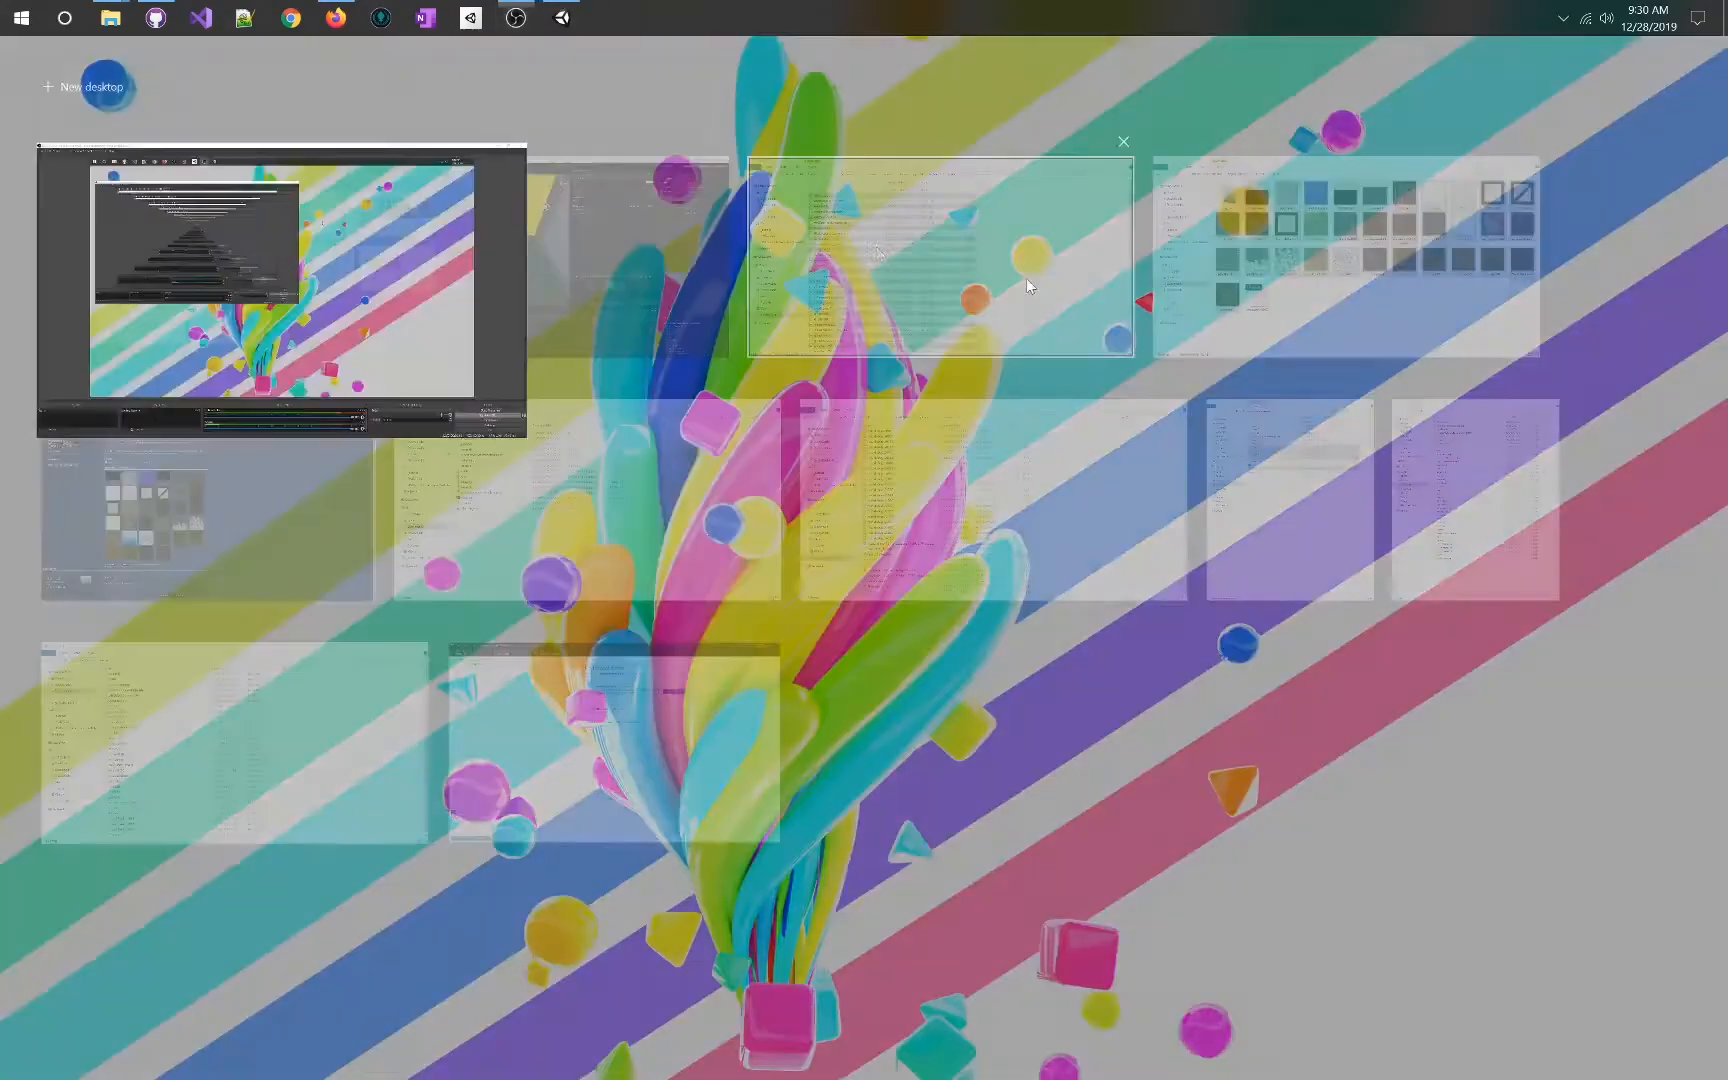
click(481, 277)
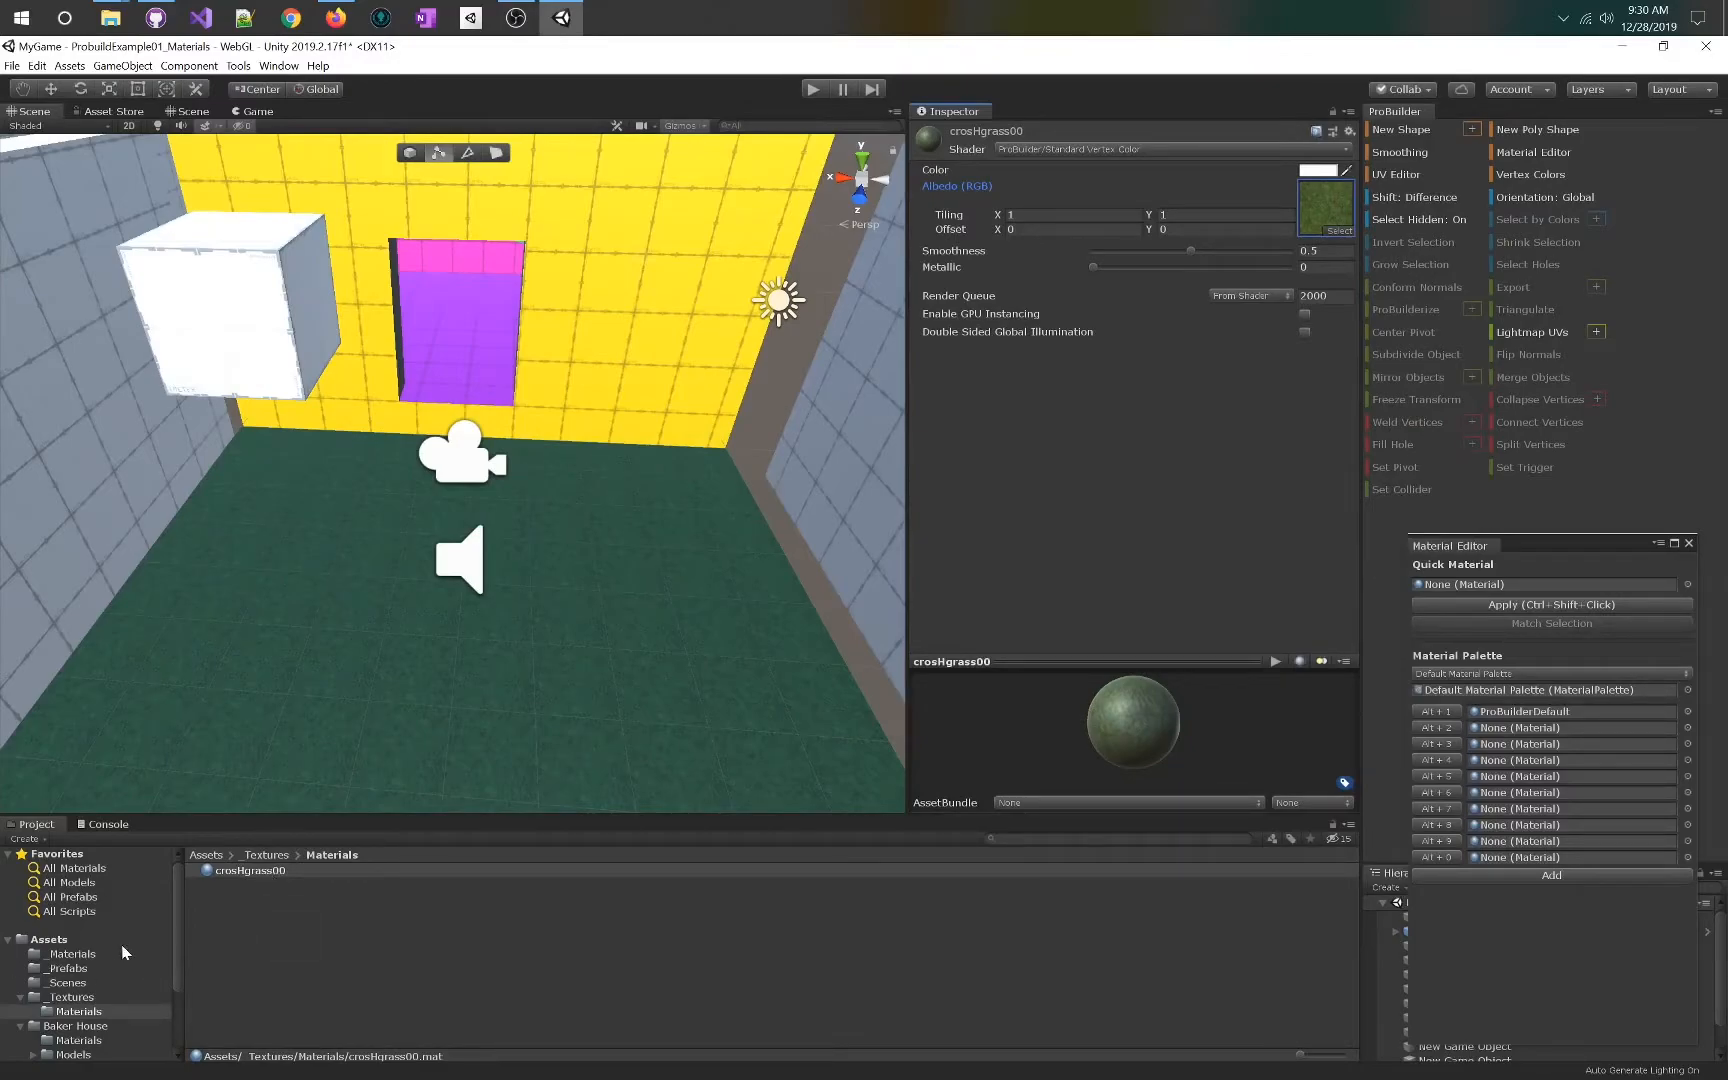
click(74, 998)
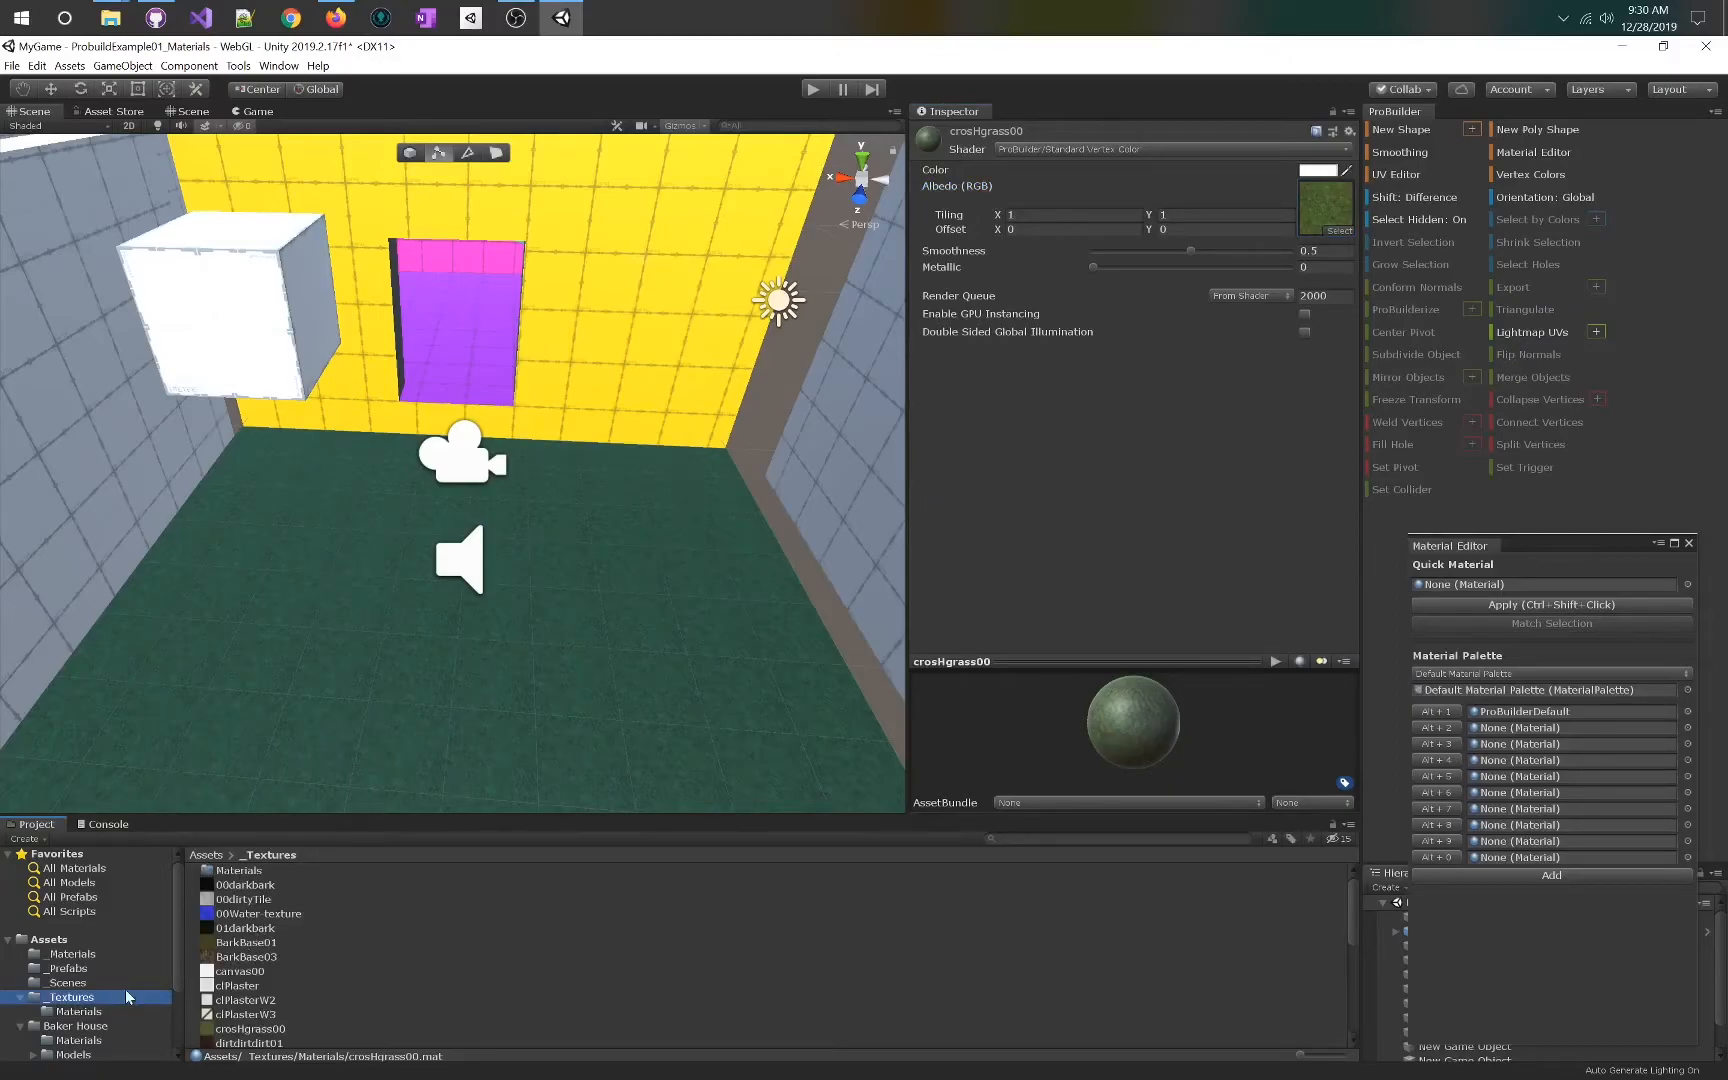
click(74, 956)
click(78, 1012)
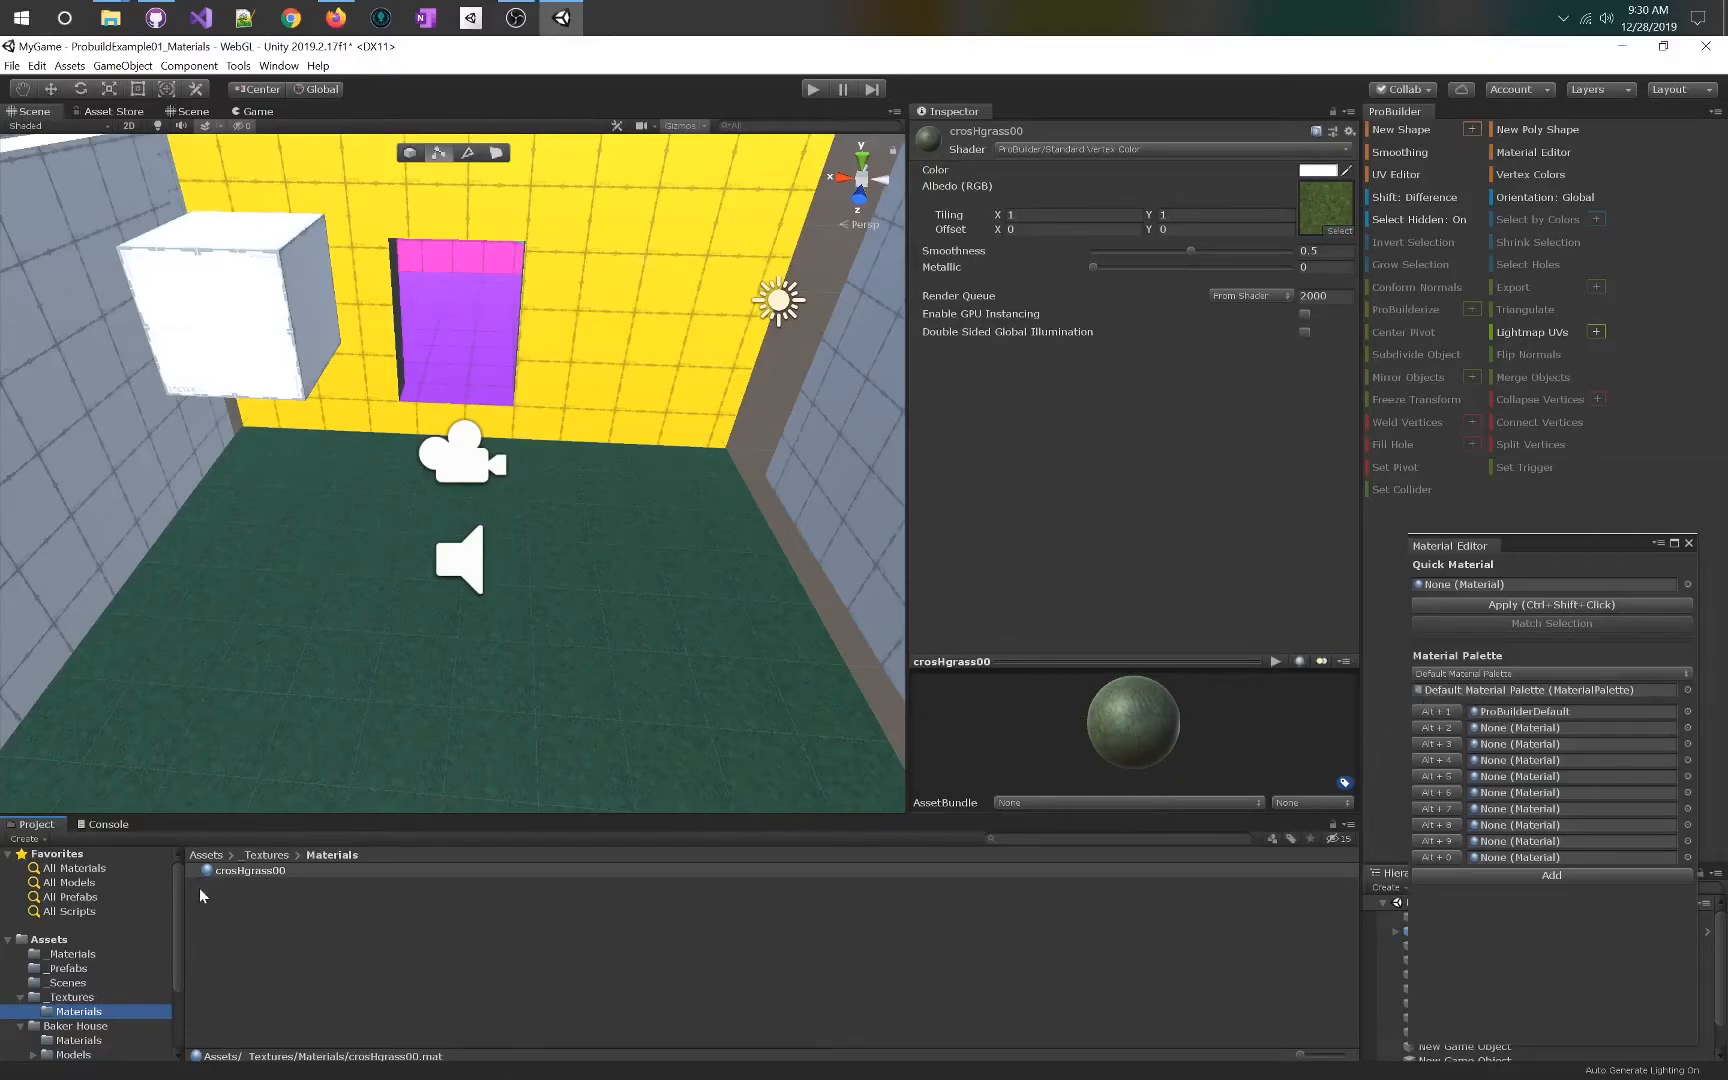
drag(213, 876, 1500, 740)
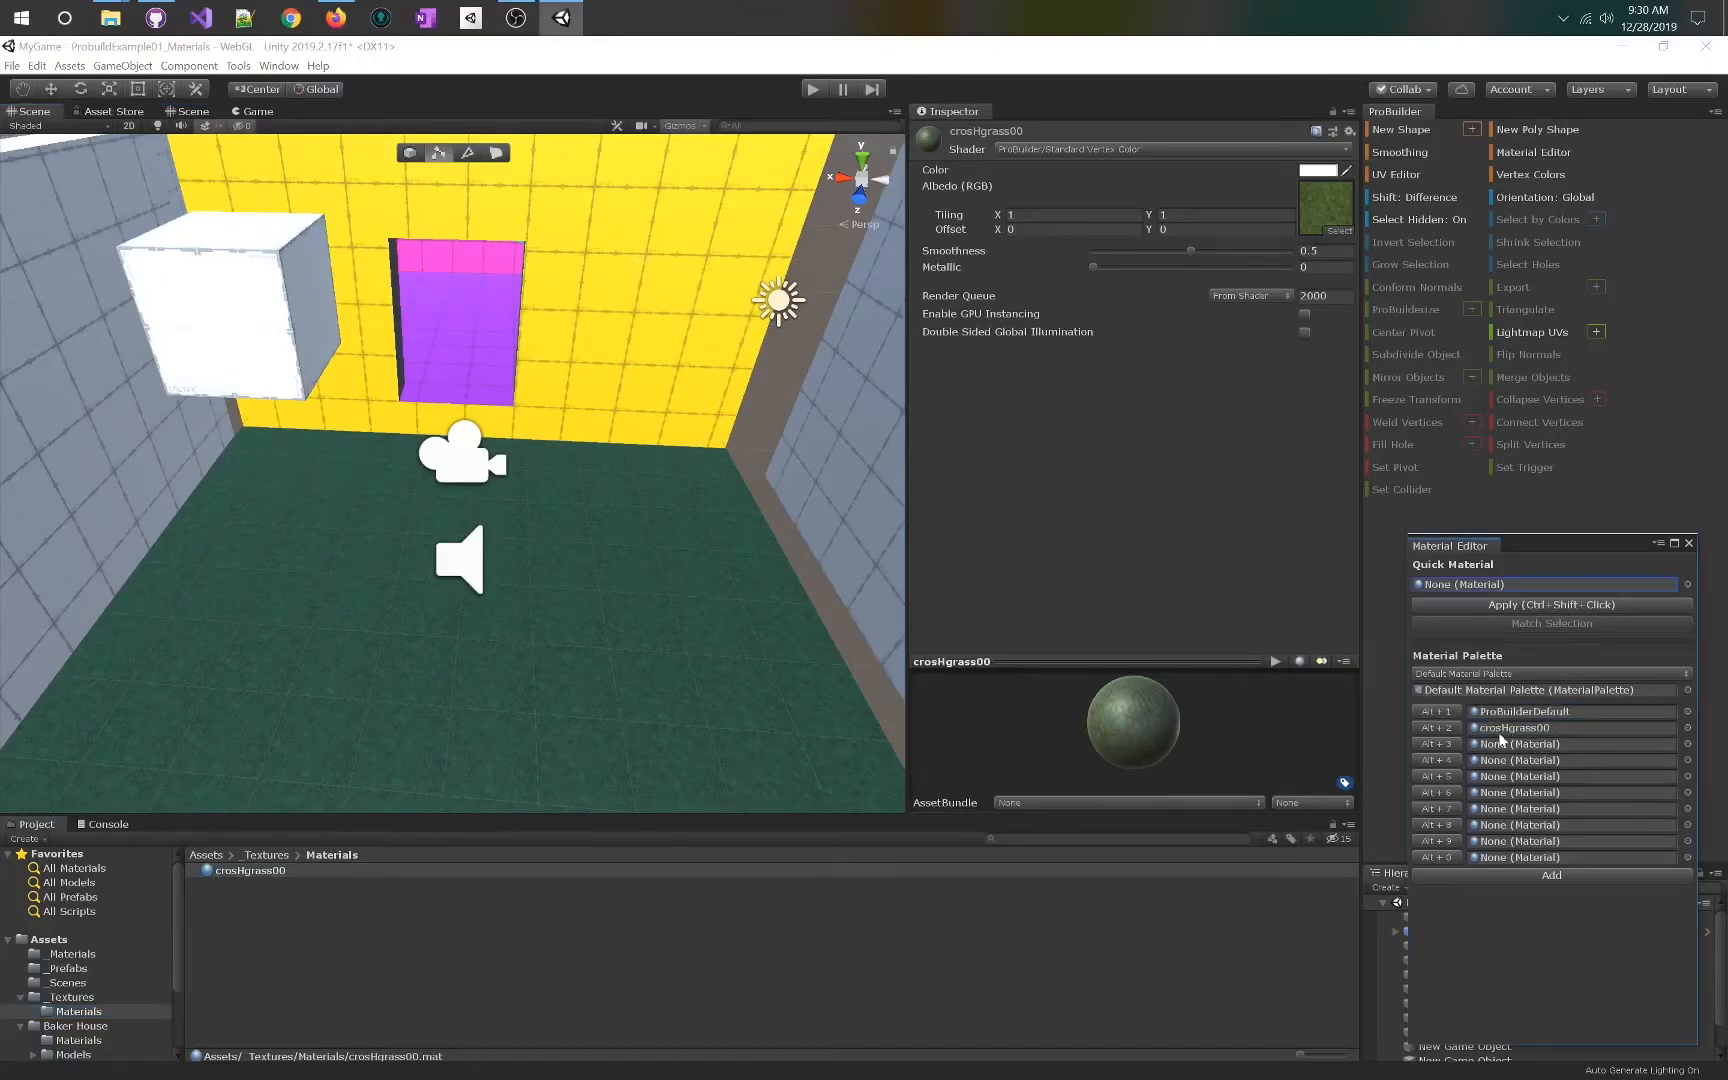
- Apply the palette's crosHgrass00 material to the long wall beside the house
click(109, 496)
right_drag(450, 580, 219, 507)
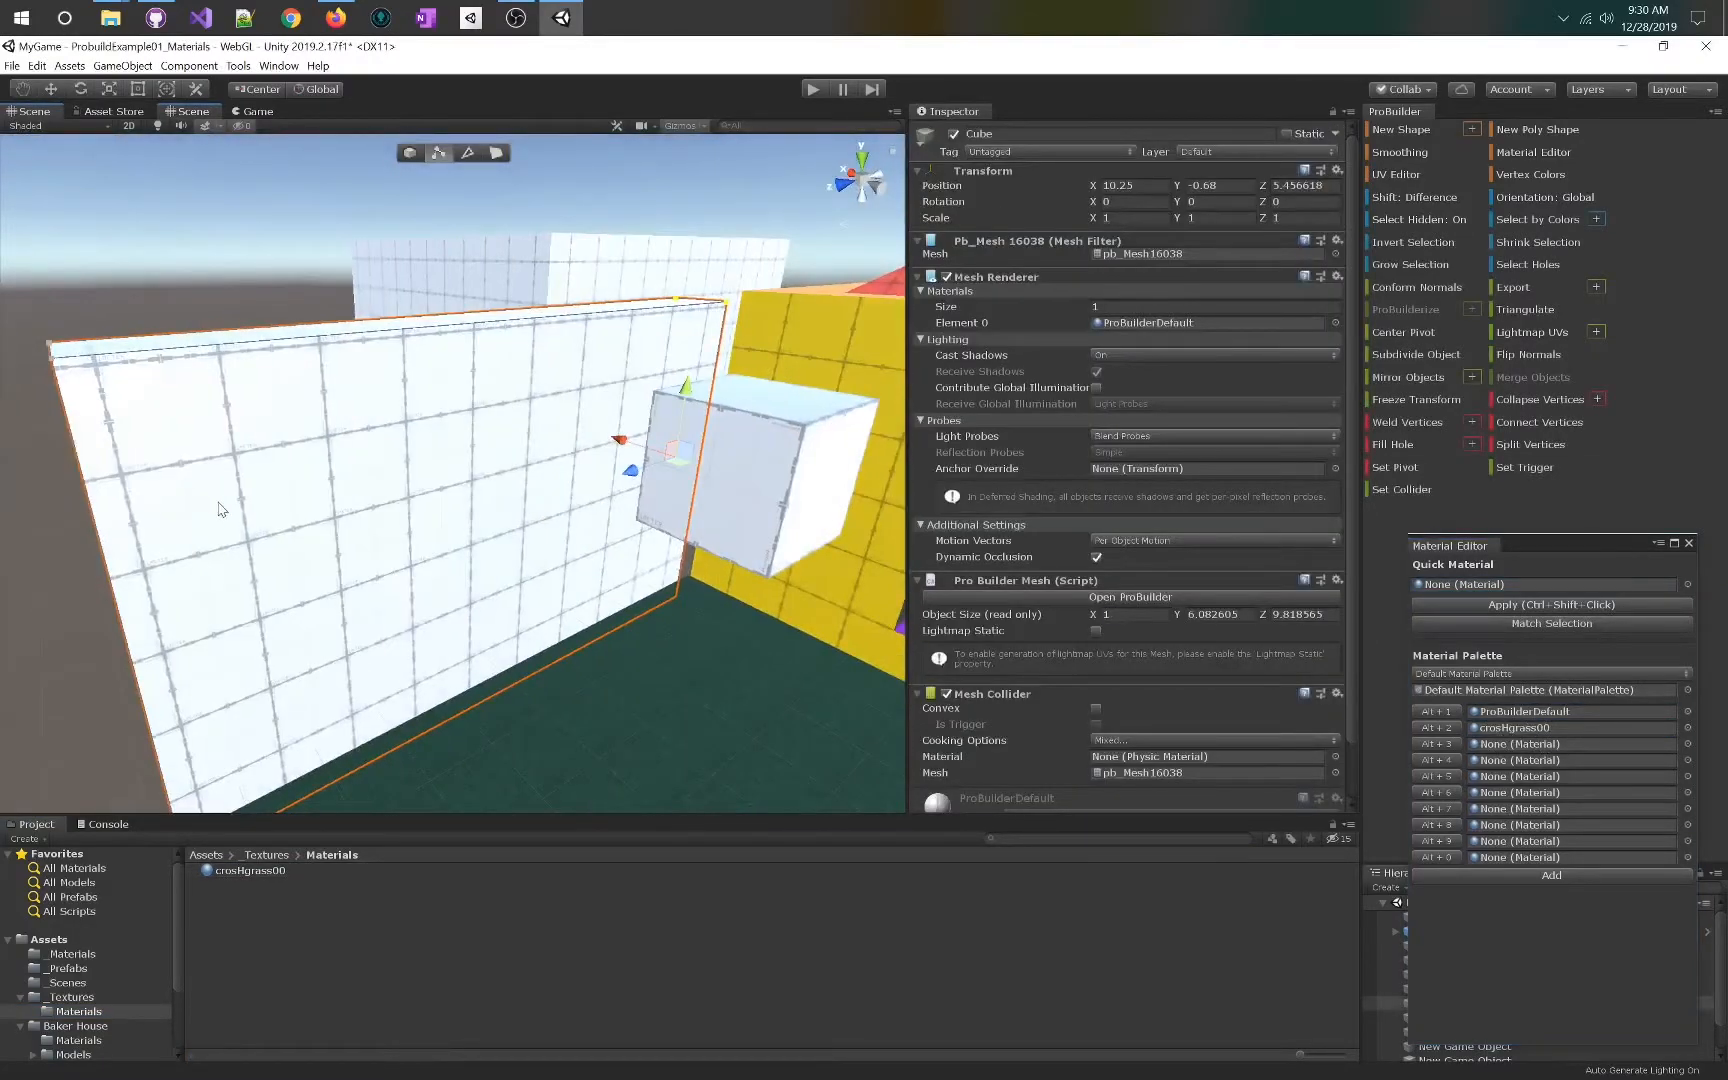
key(alt+2)
right_drag(421, 508, 466, 306)
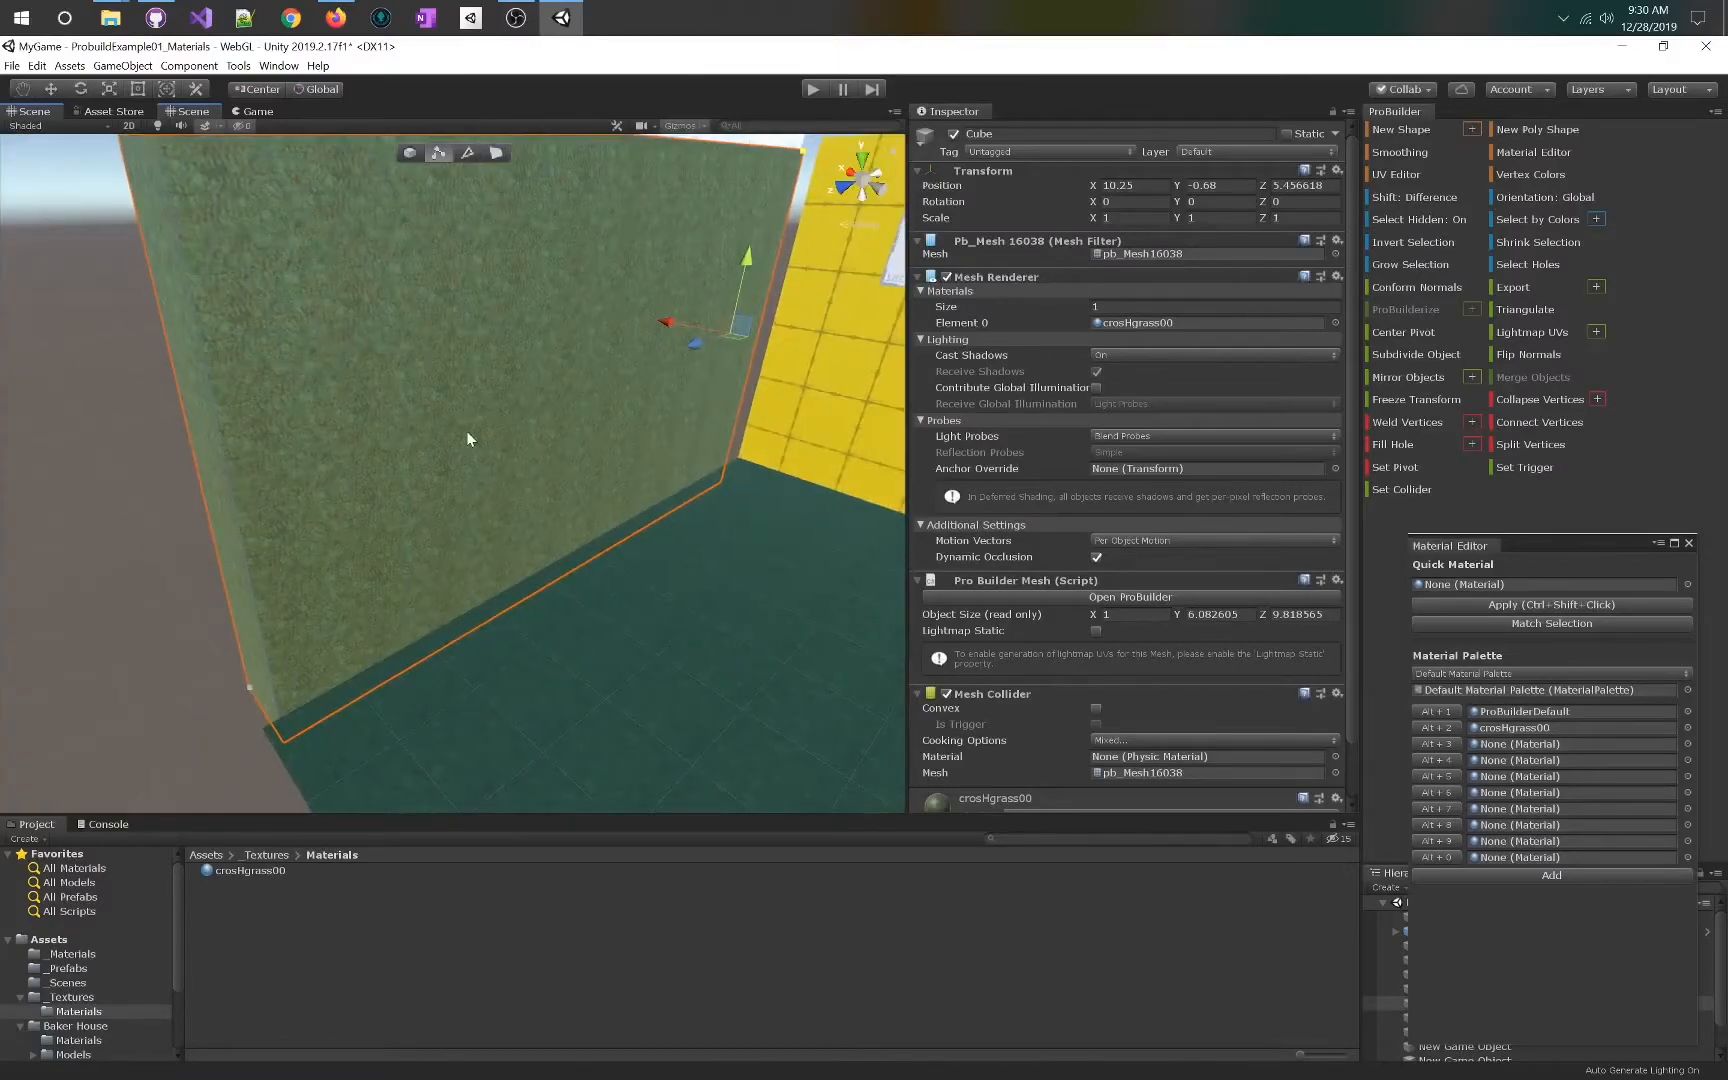
- Select the house's yellow faces by vertex color within the current selection and try the palette's crosHgrass00 material on them
right_drag(495, 481, 815, 427)
click(772, 372)
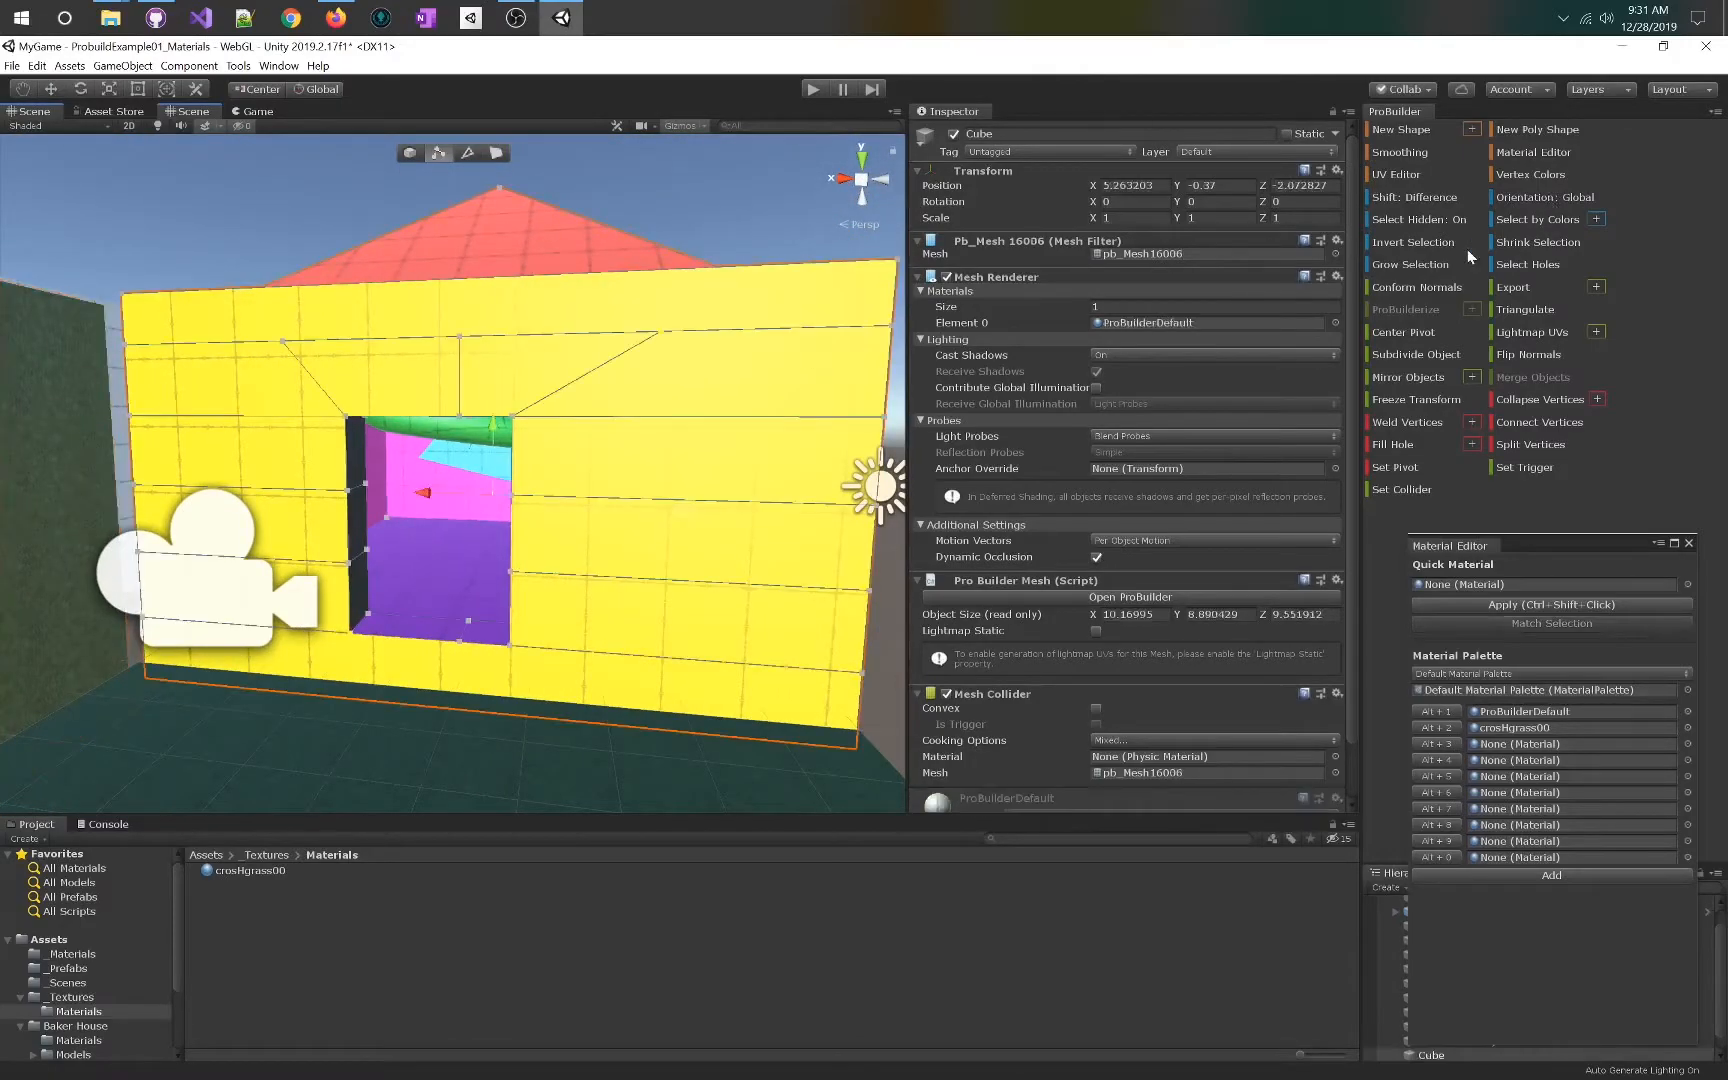
click(1597, 219)
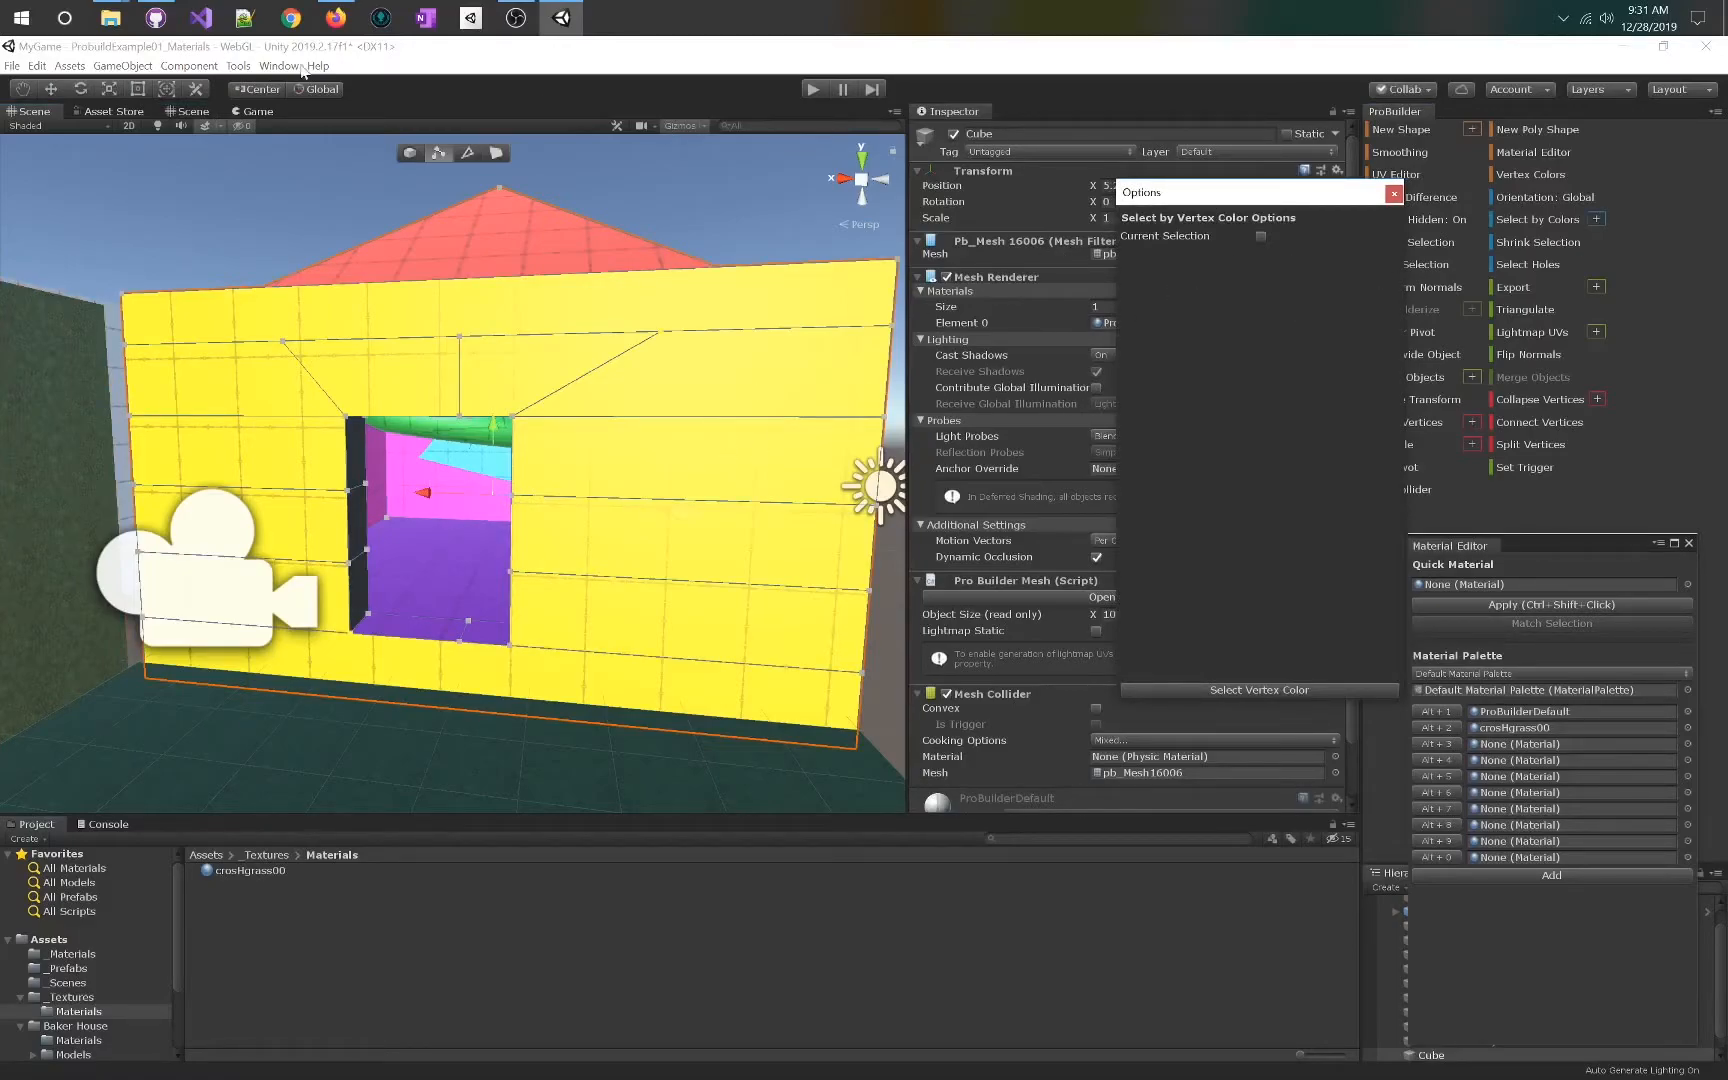
click(496, 152)
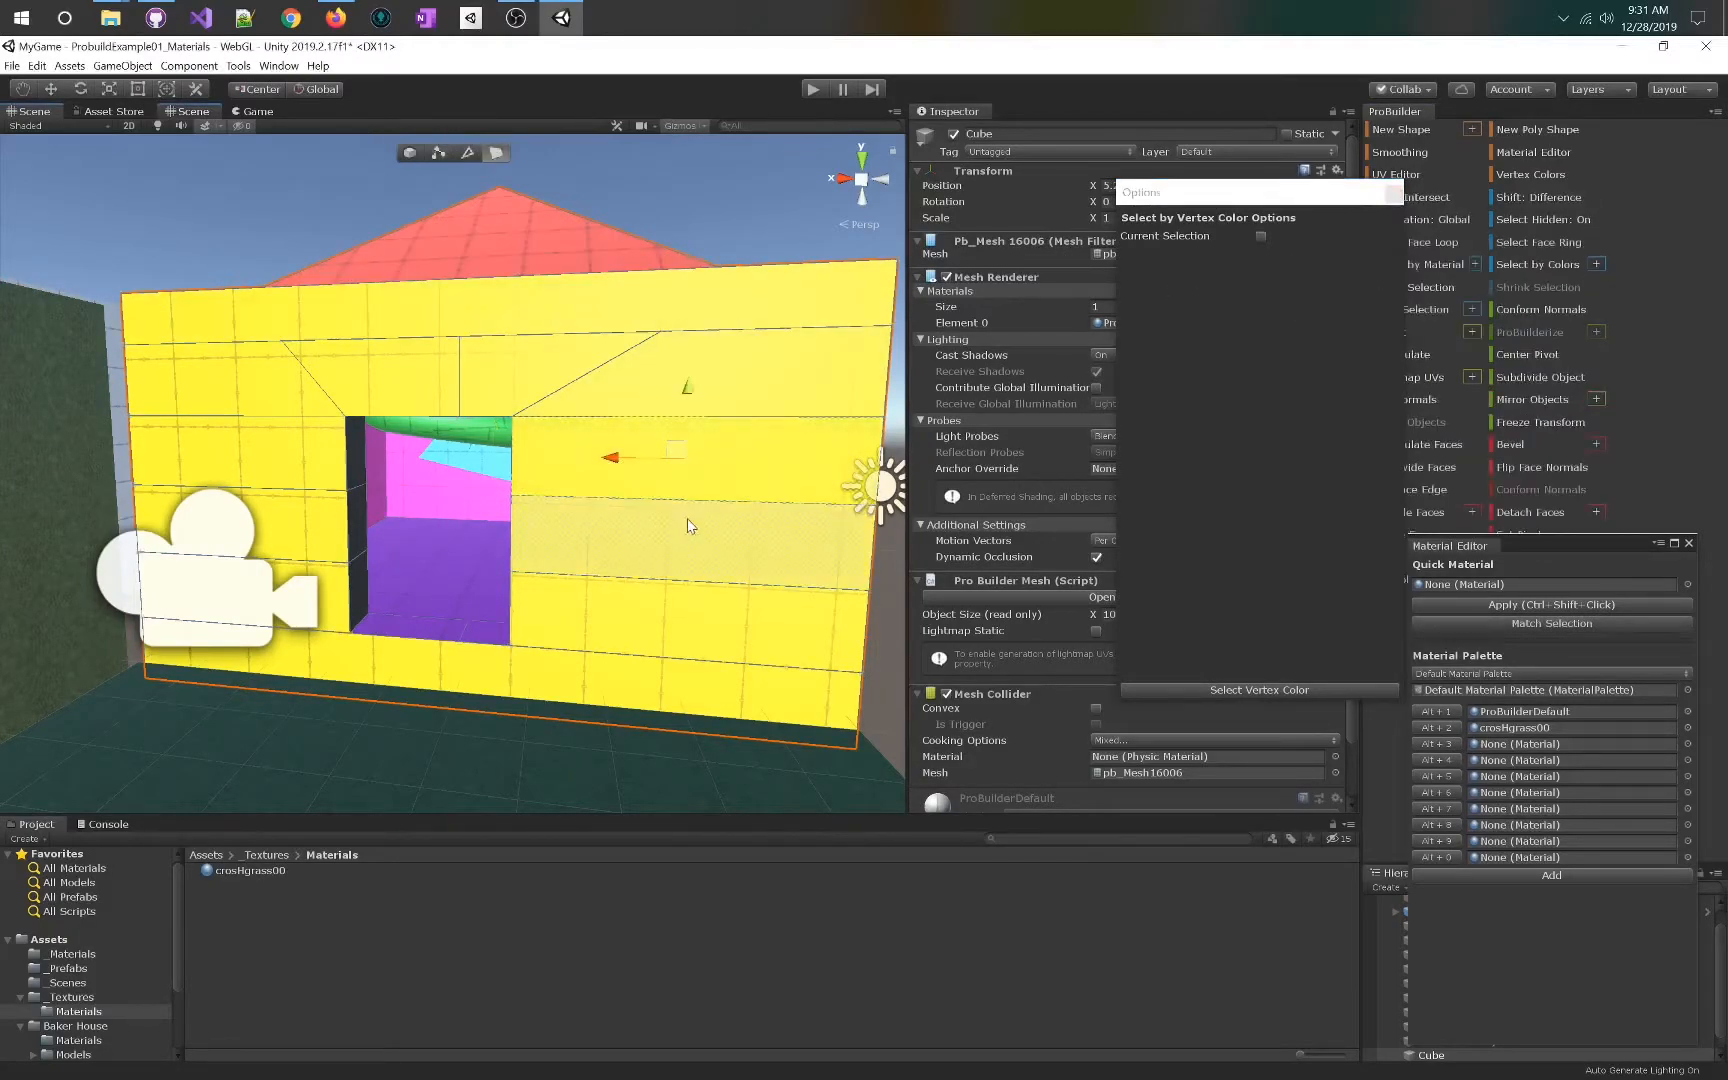
click(1261, 236)
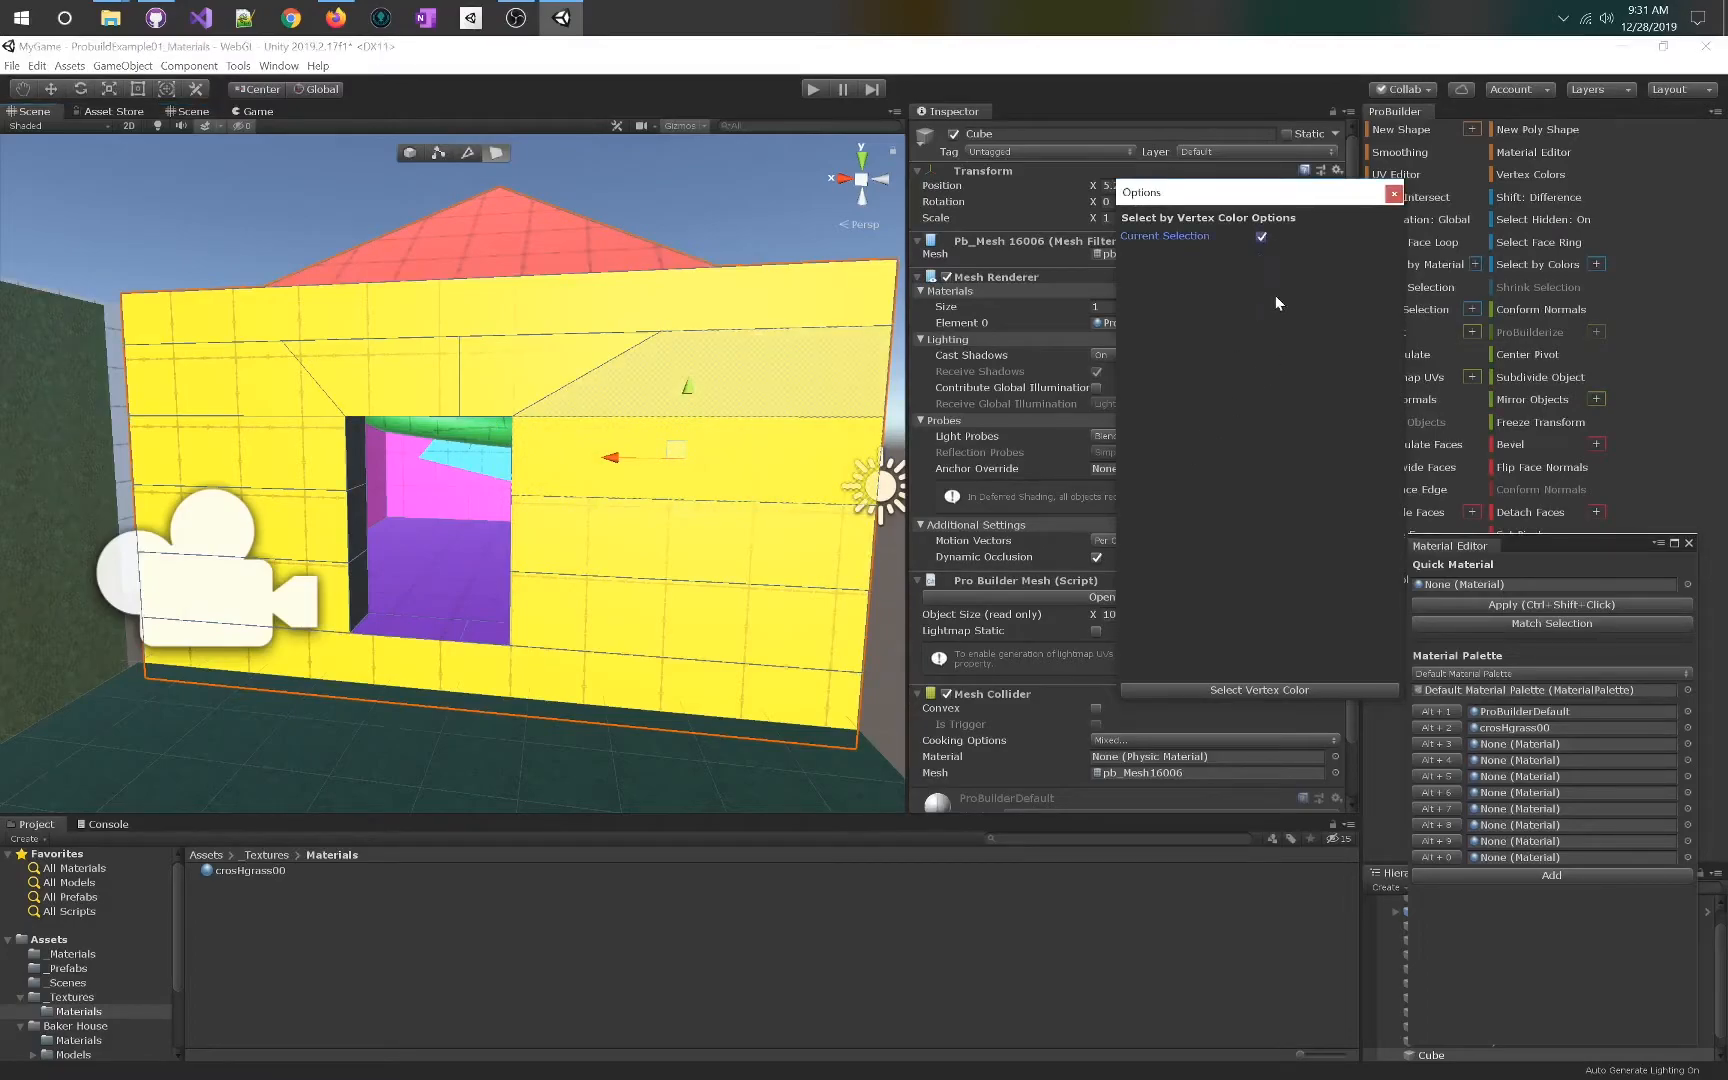
click(1297, 690)
alt+drag(385, 535, 507, 433)
right_drag(506, 443, 655, 514)
click(1450, 735)
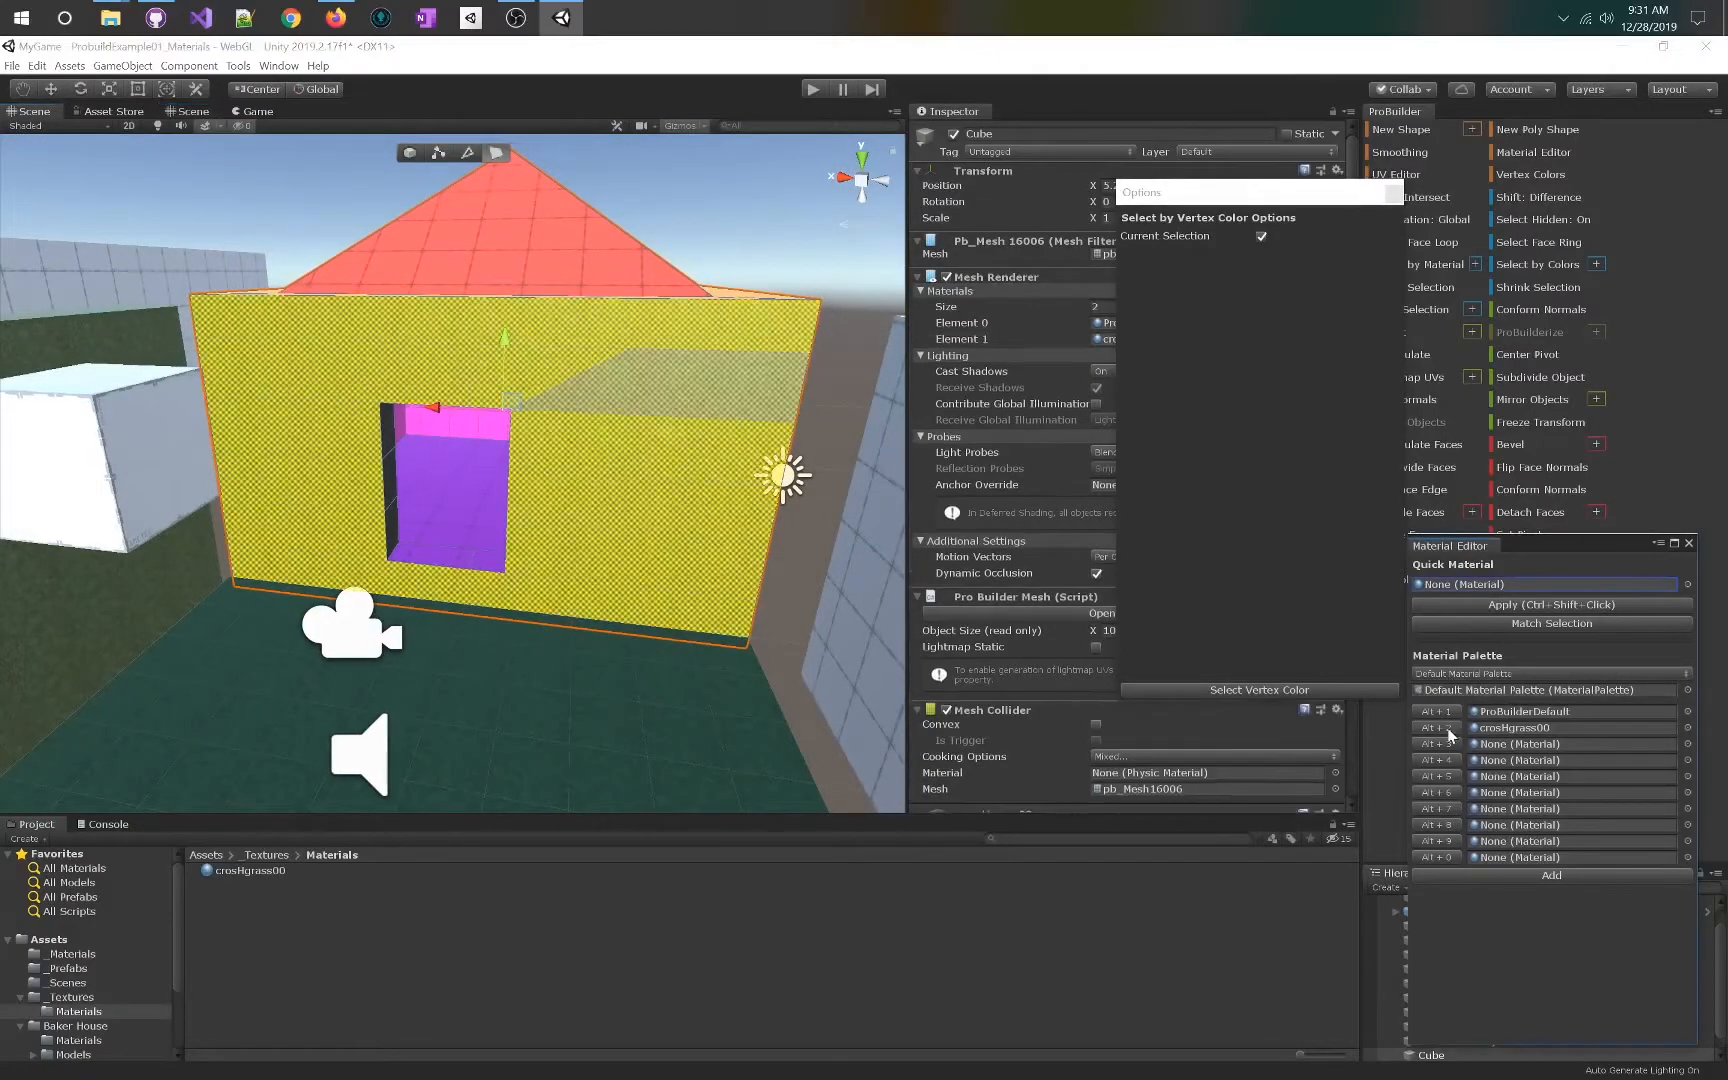
- Browse the _Textures folder and apply the greyBrickWall006x500 texture to the grass-covered wall beside the house
right_drag(700, 260, 774, 305)
key(s)
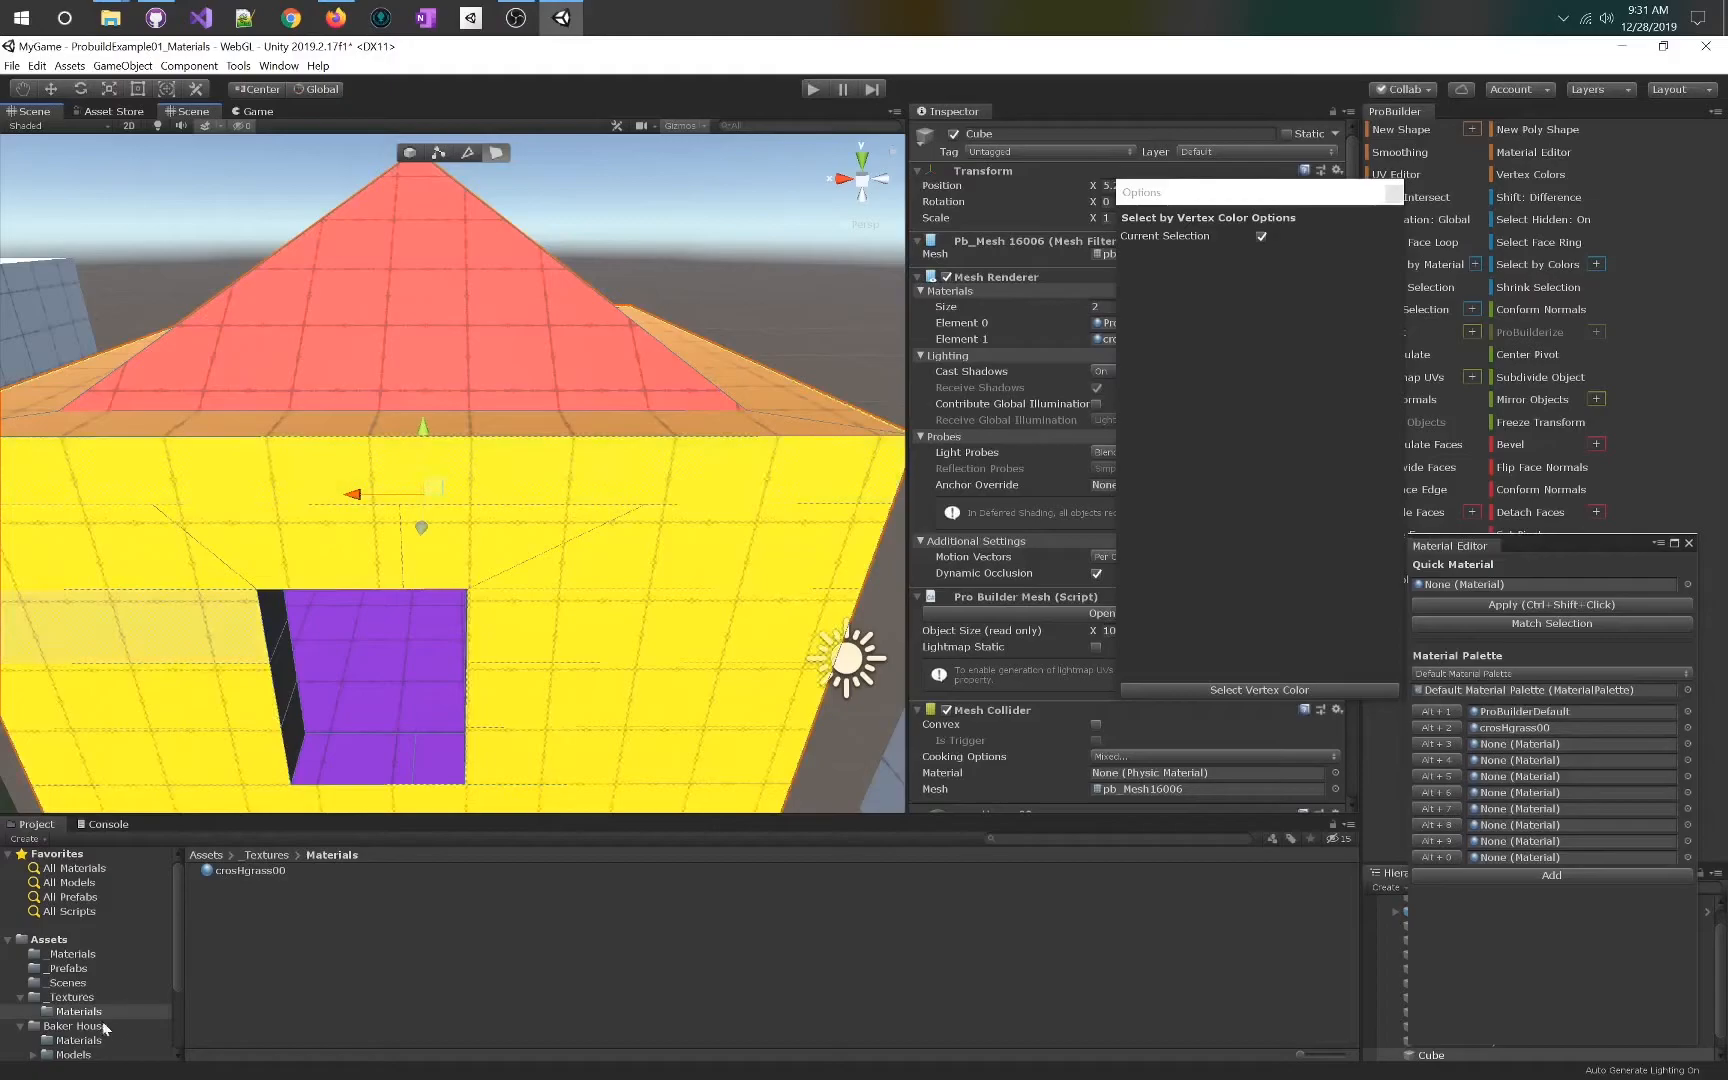
click(72, 997)
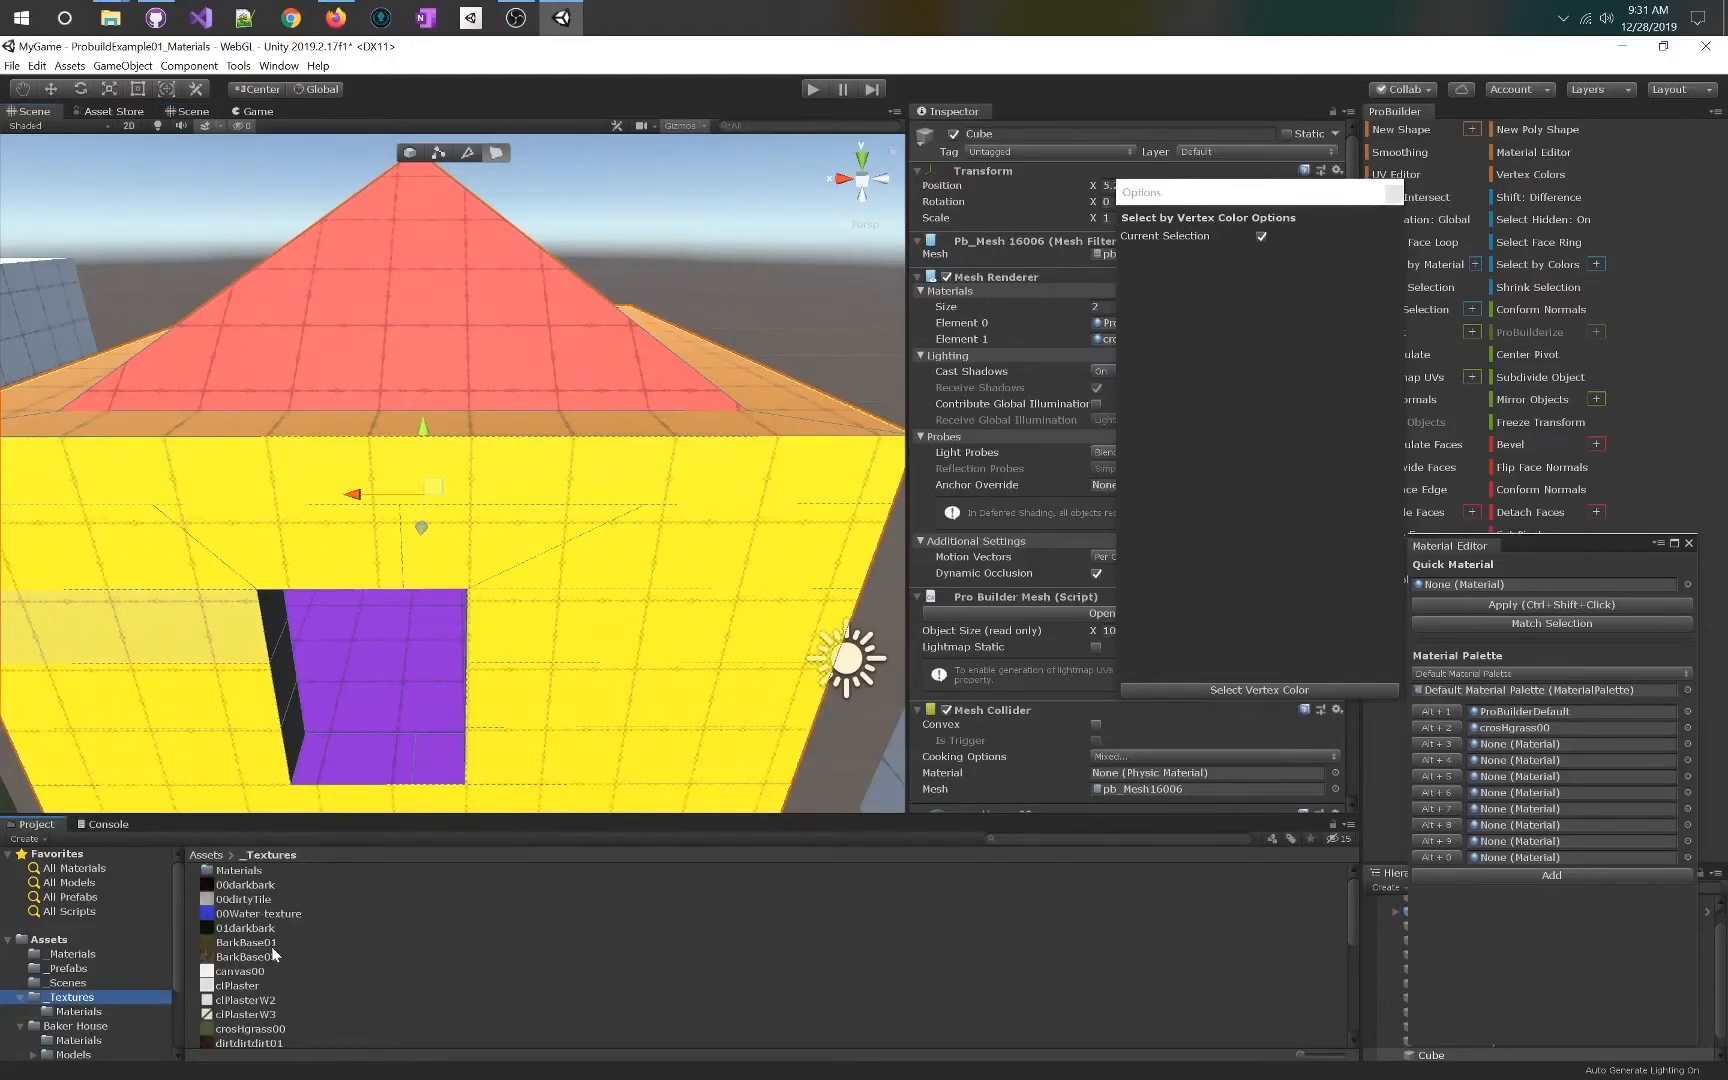
scroll(373, 967, down, 3)
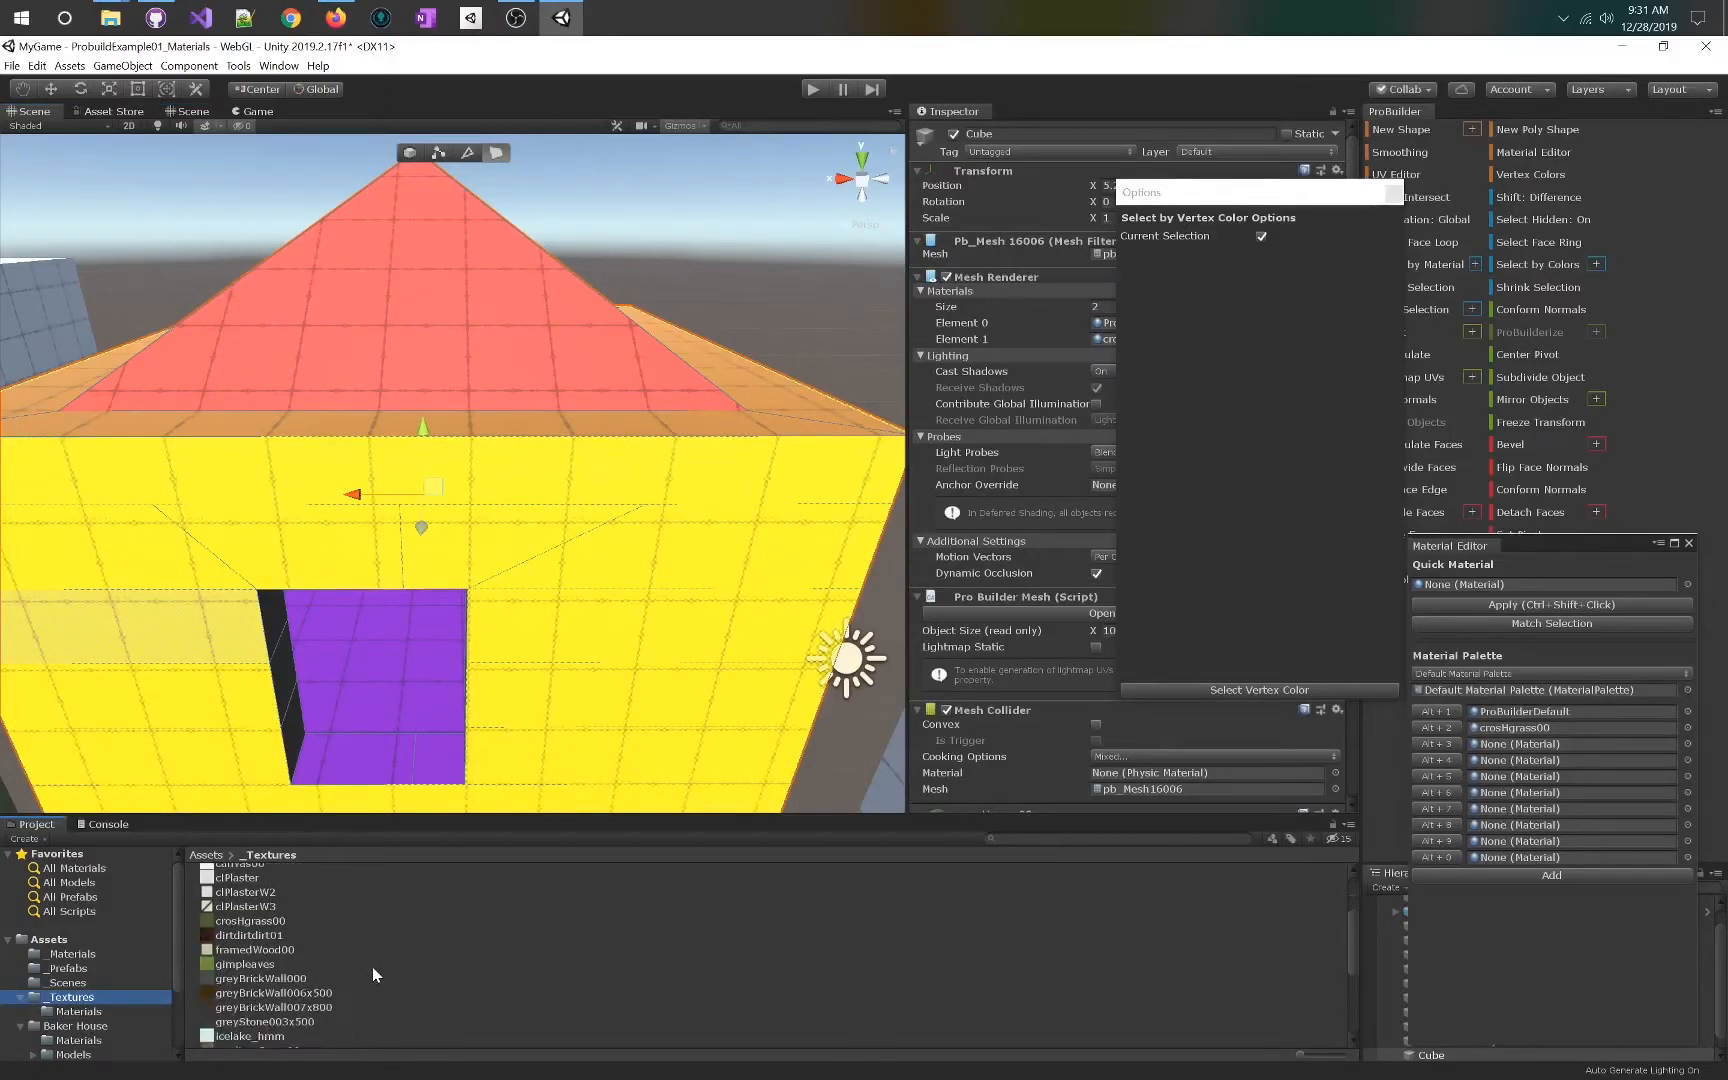
scroll(373, 975, down, 2)
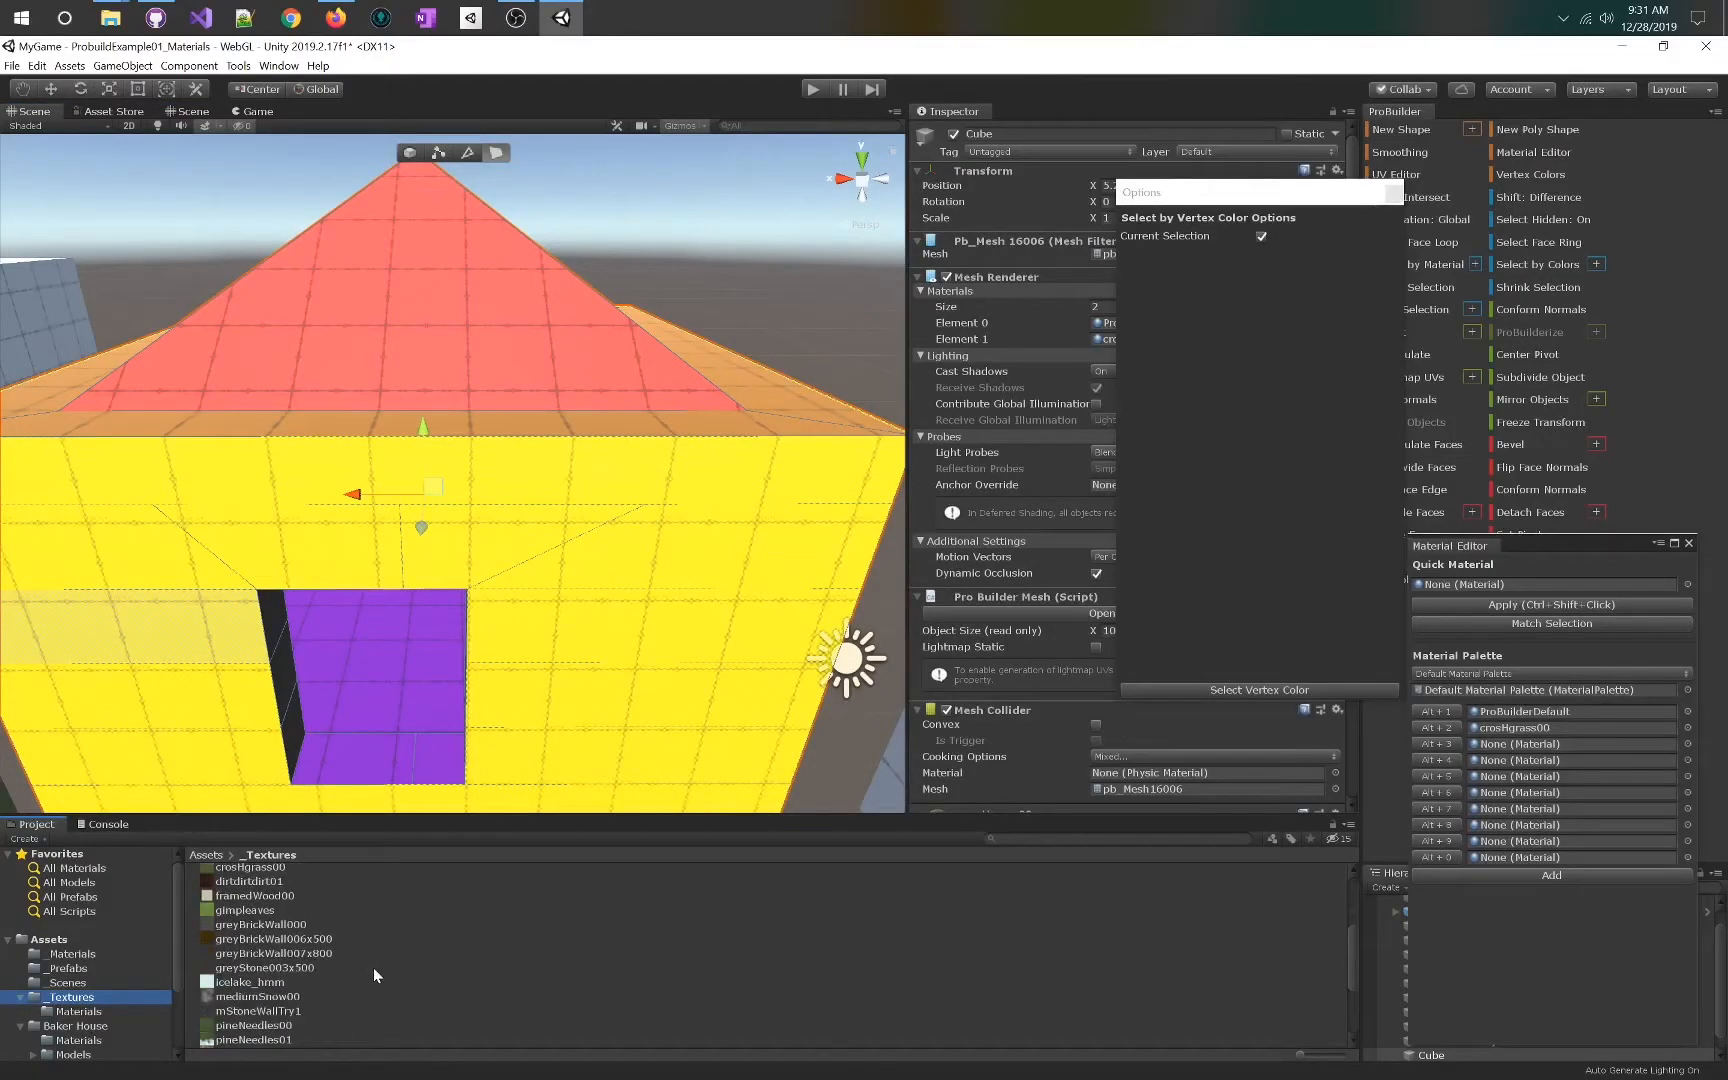
click(243, 970)
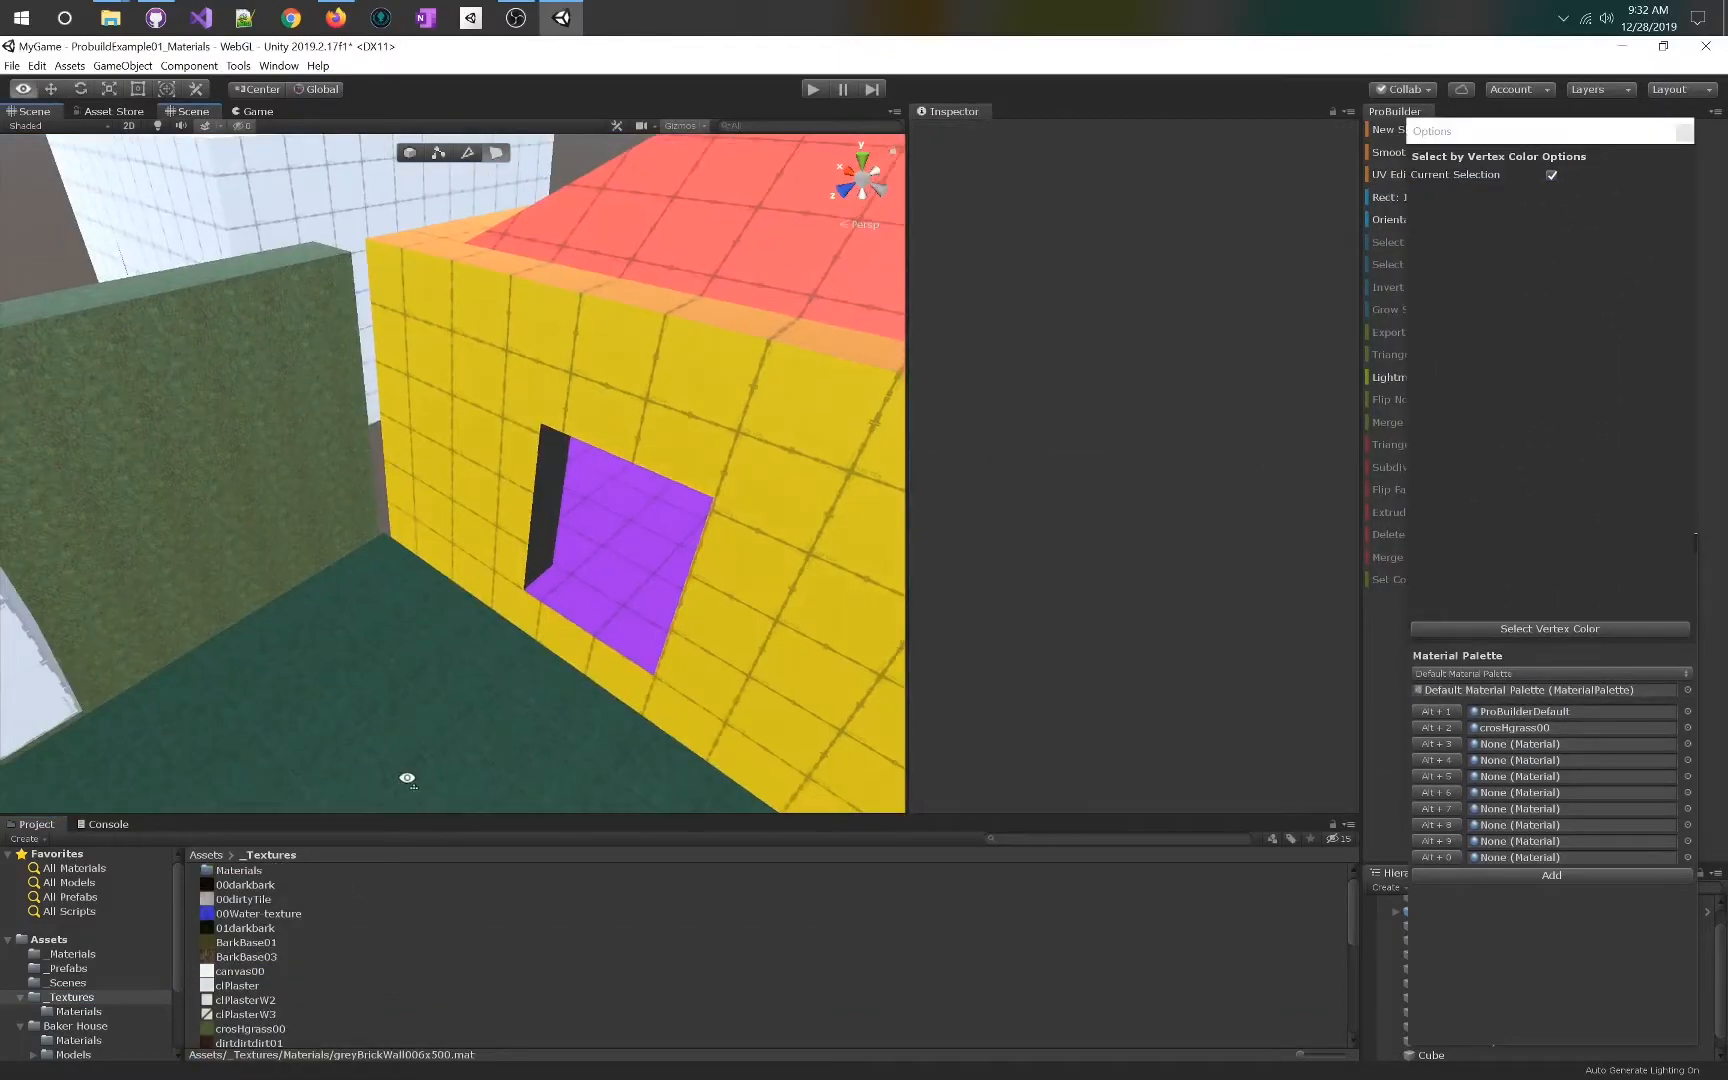
alt+drag(405, 787, 495, 625)
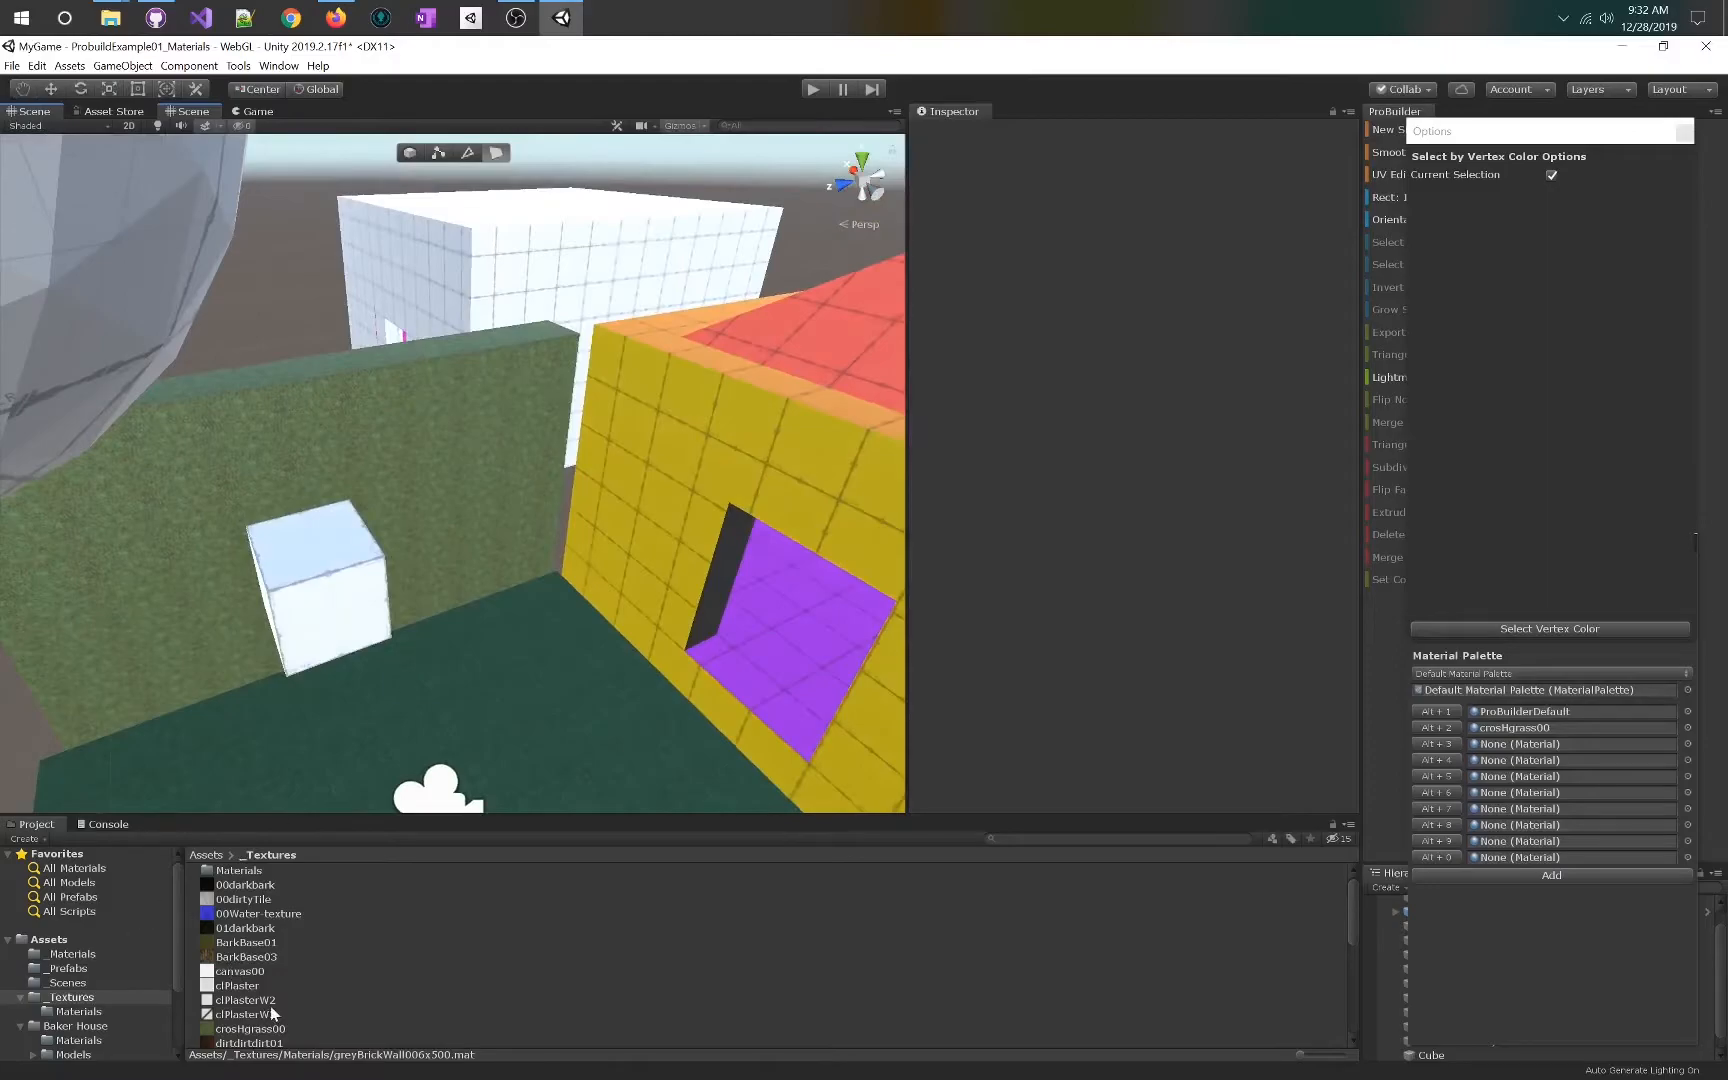
right_drag(445, 696, 440, 650)
key(w)
scroll(331, 883, down, 3)
scroll(331, 951, down, 2)
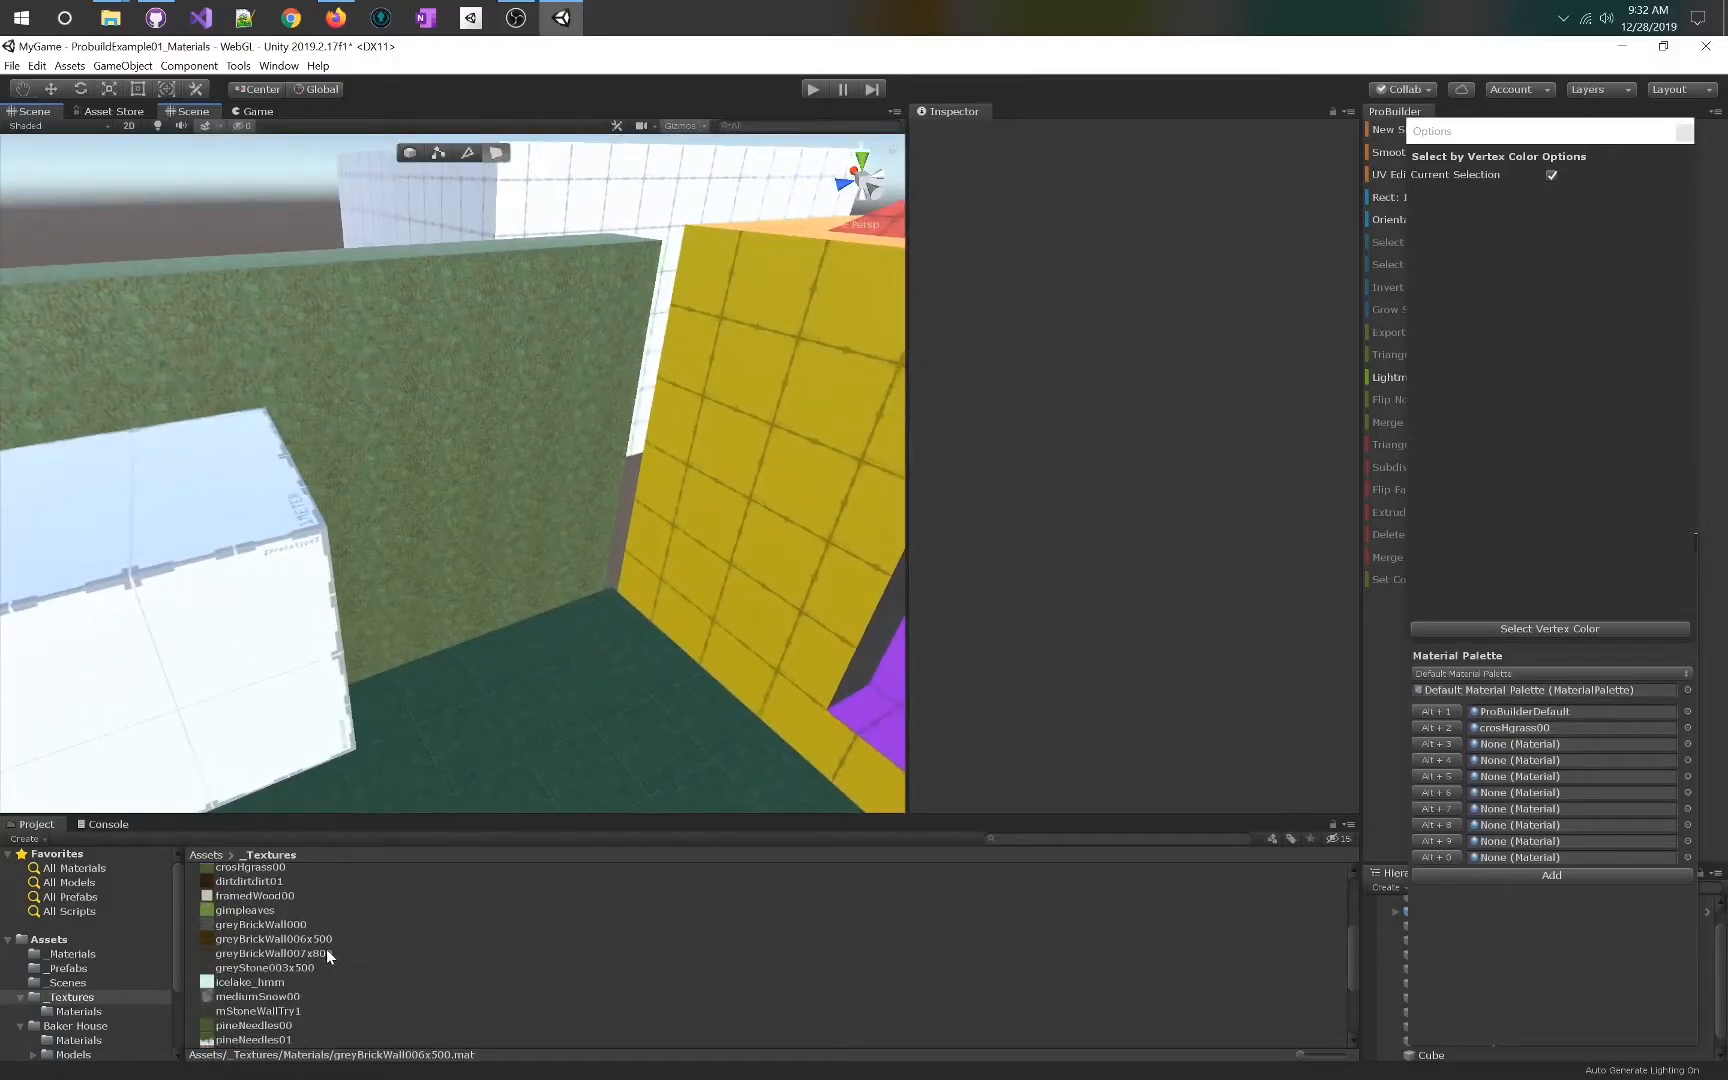
drag(275, 948, 398, 589)
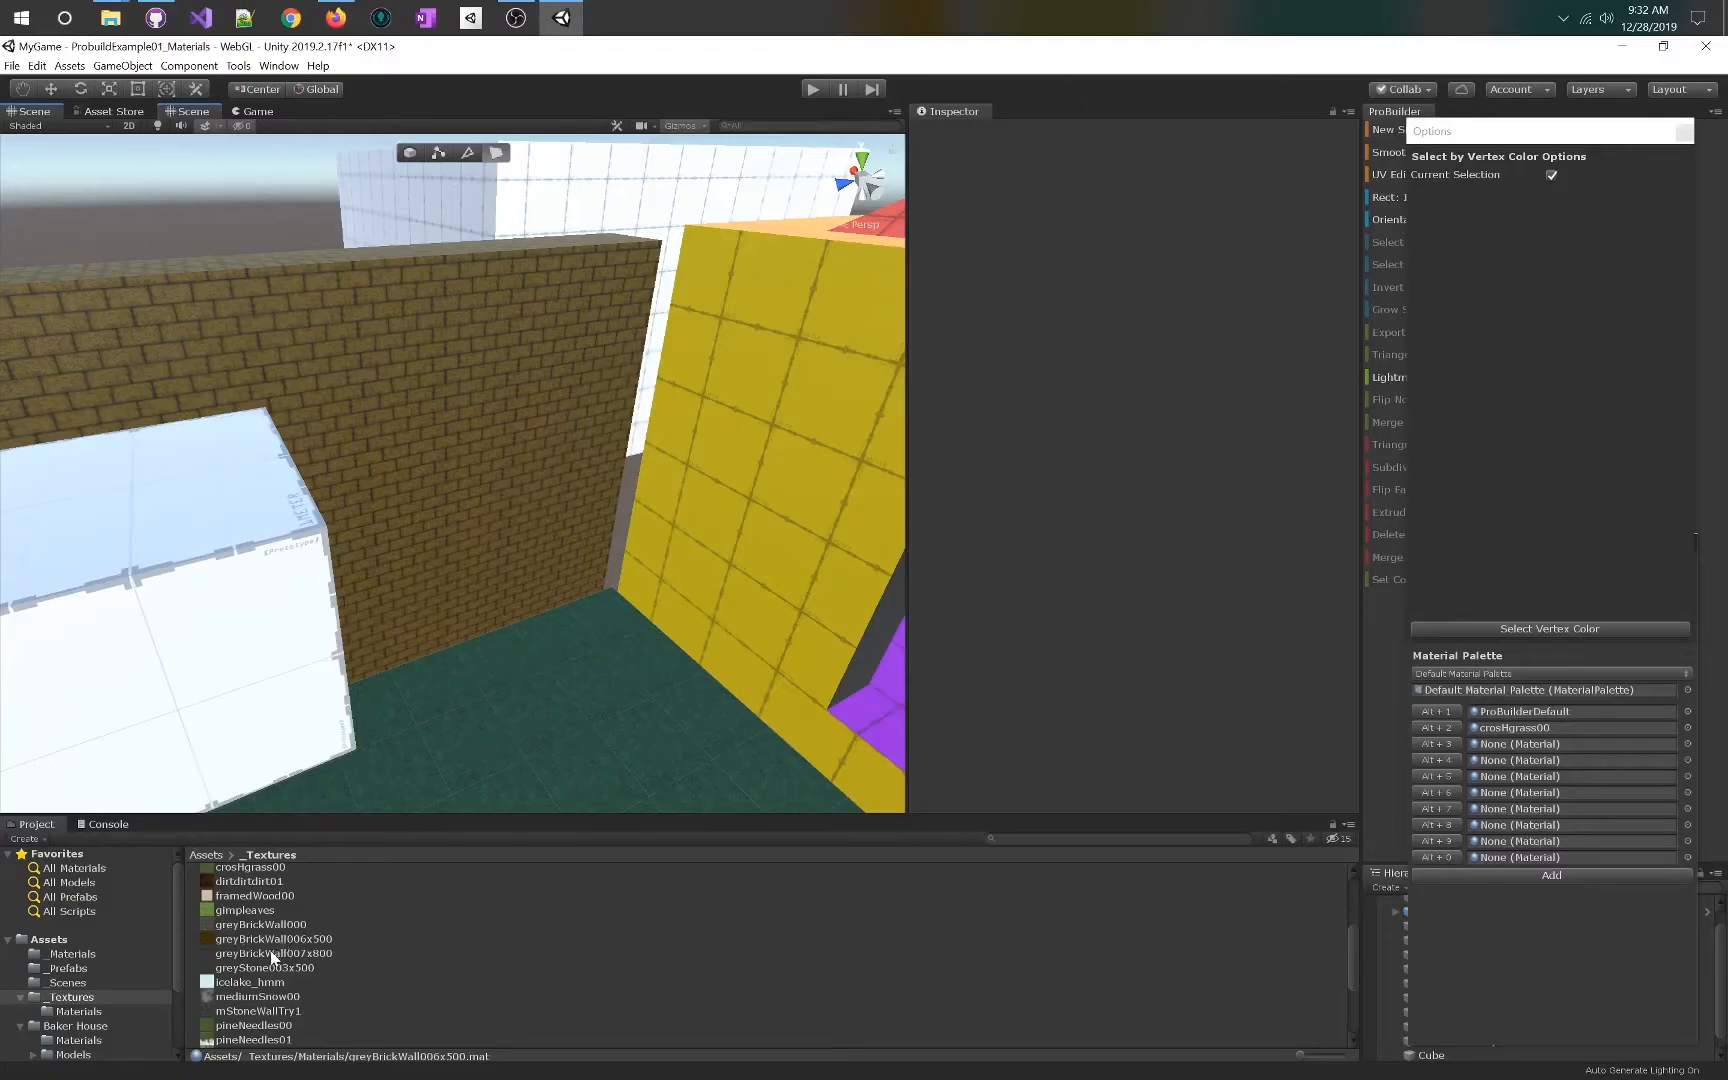
- Try clPlasterW2 on the brick-covered wall, replace it with clPlasterW3 and select the canvas00 texture
scroll(270, 950, up, 5)
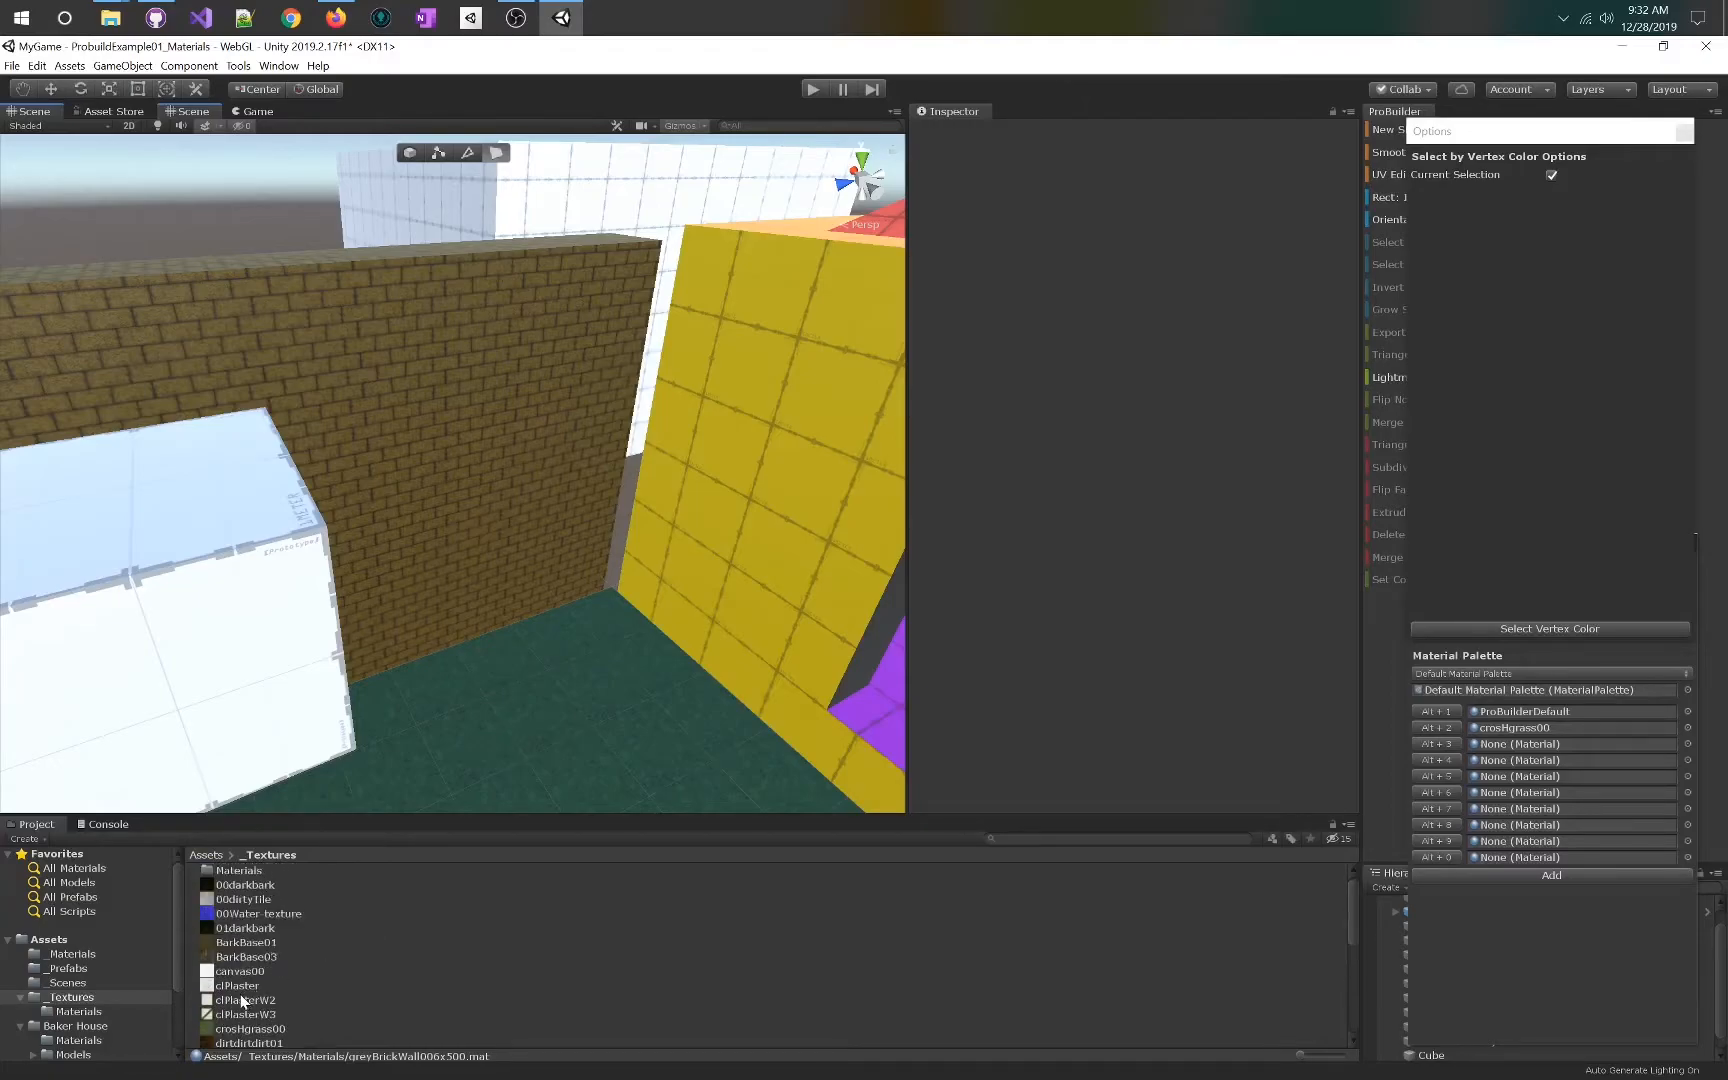
drag(249, 1000, 432, 535)
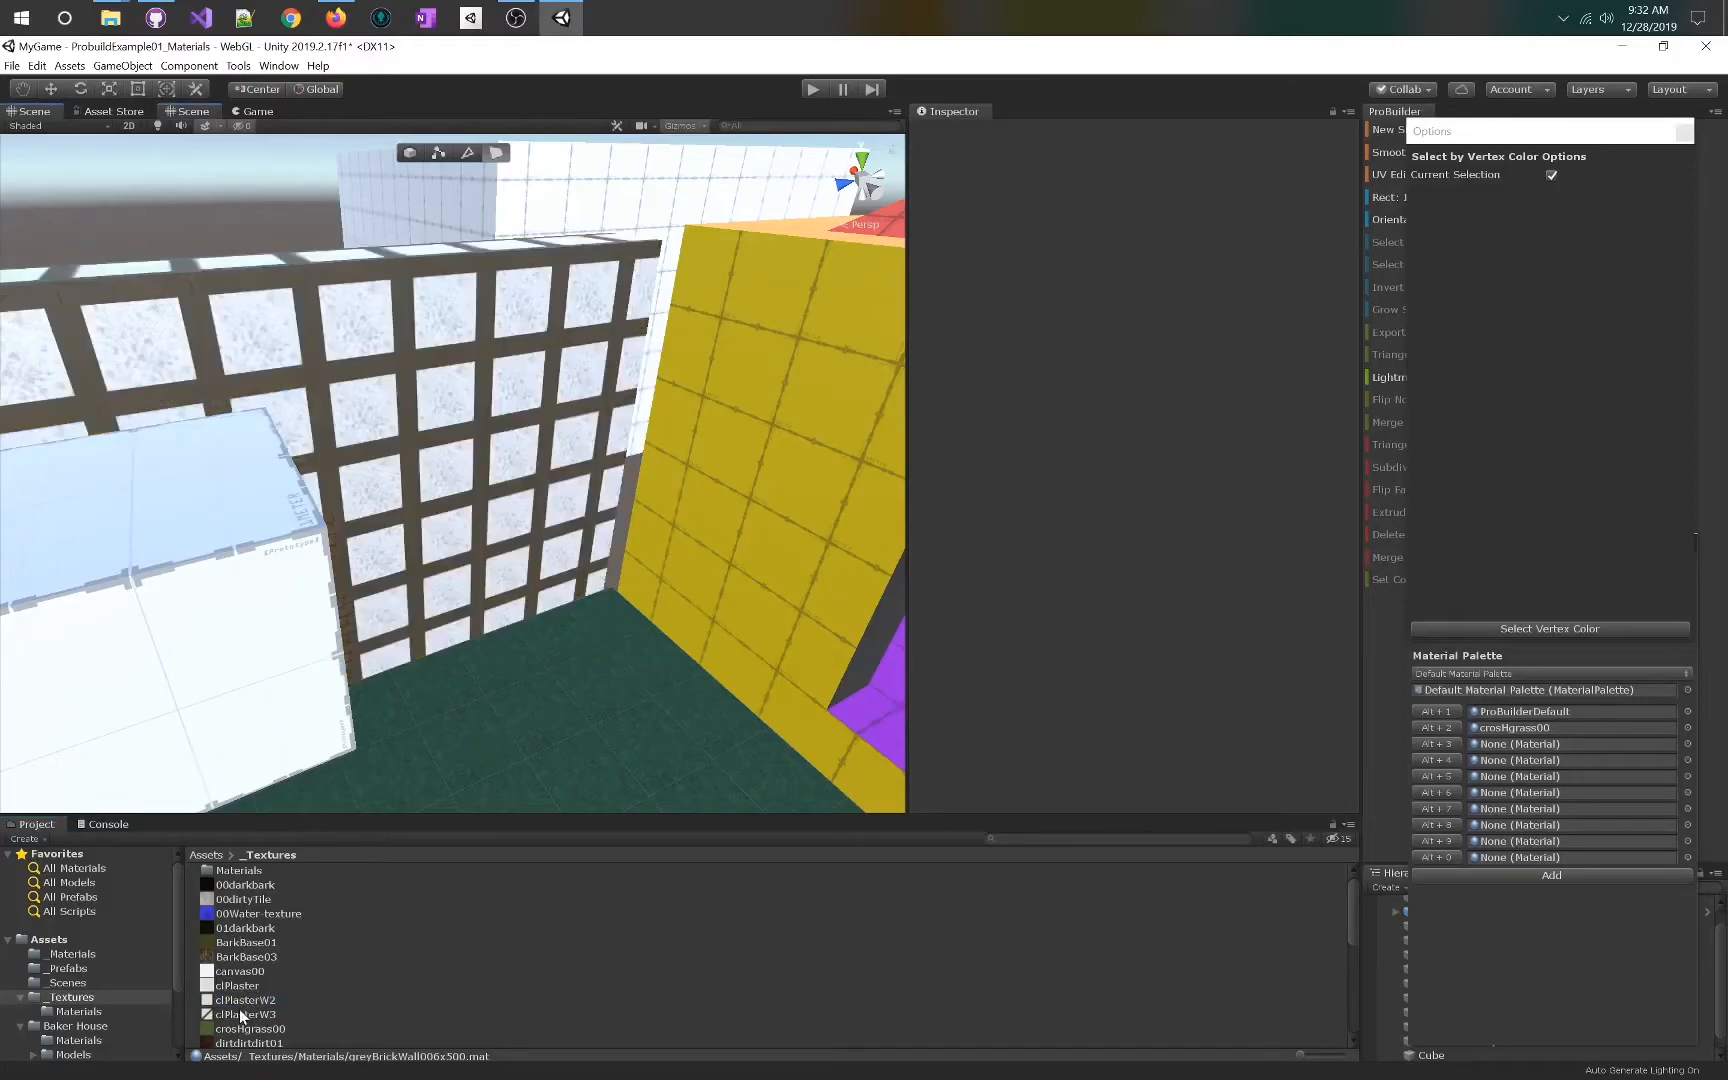
drag(255, 1018, 405, 592)
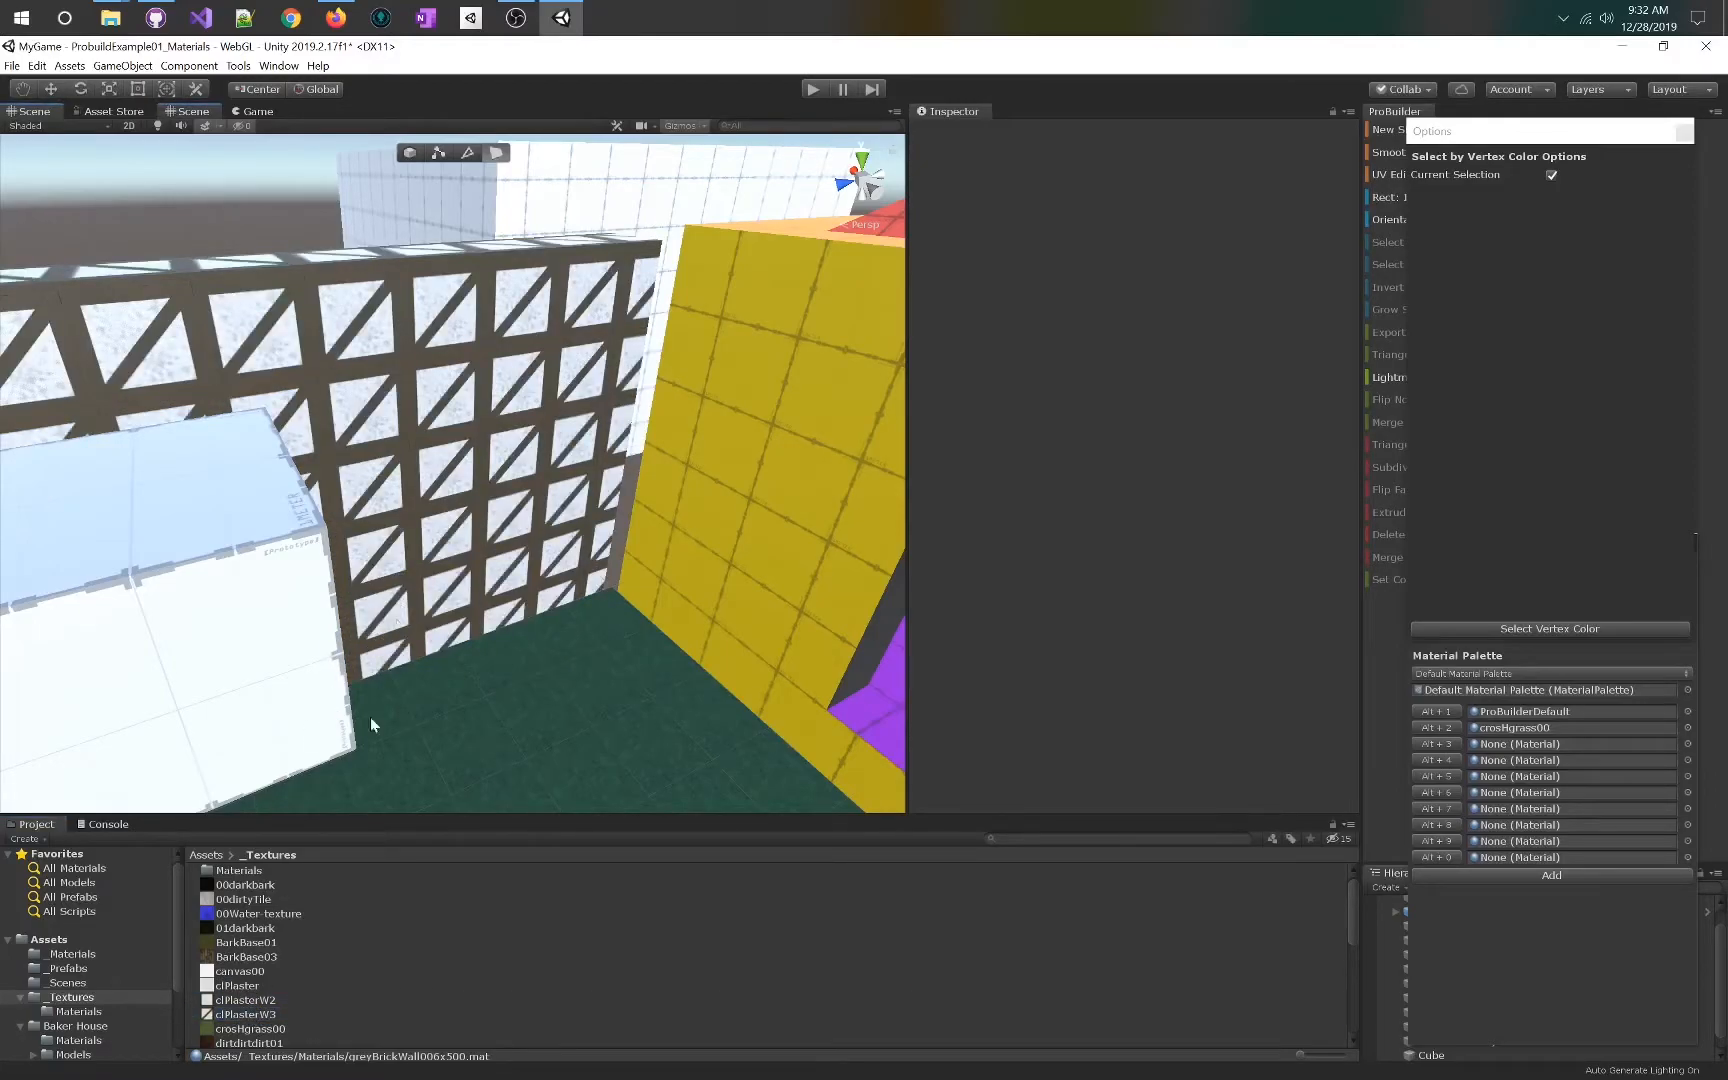
click(244, 975)
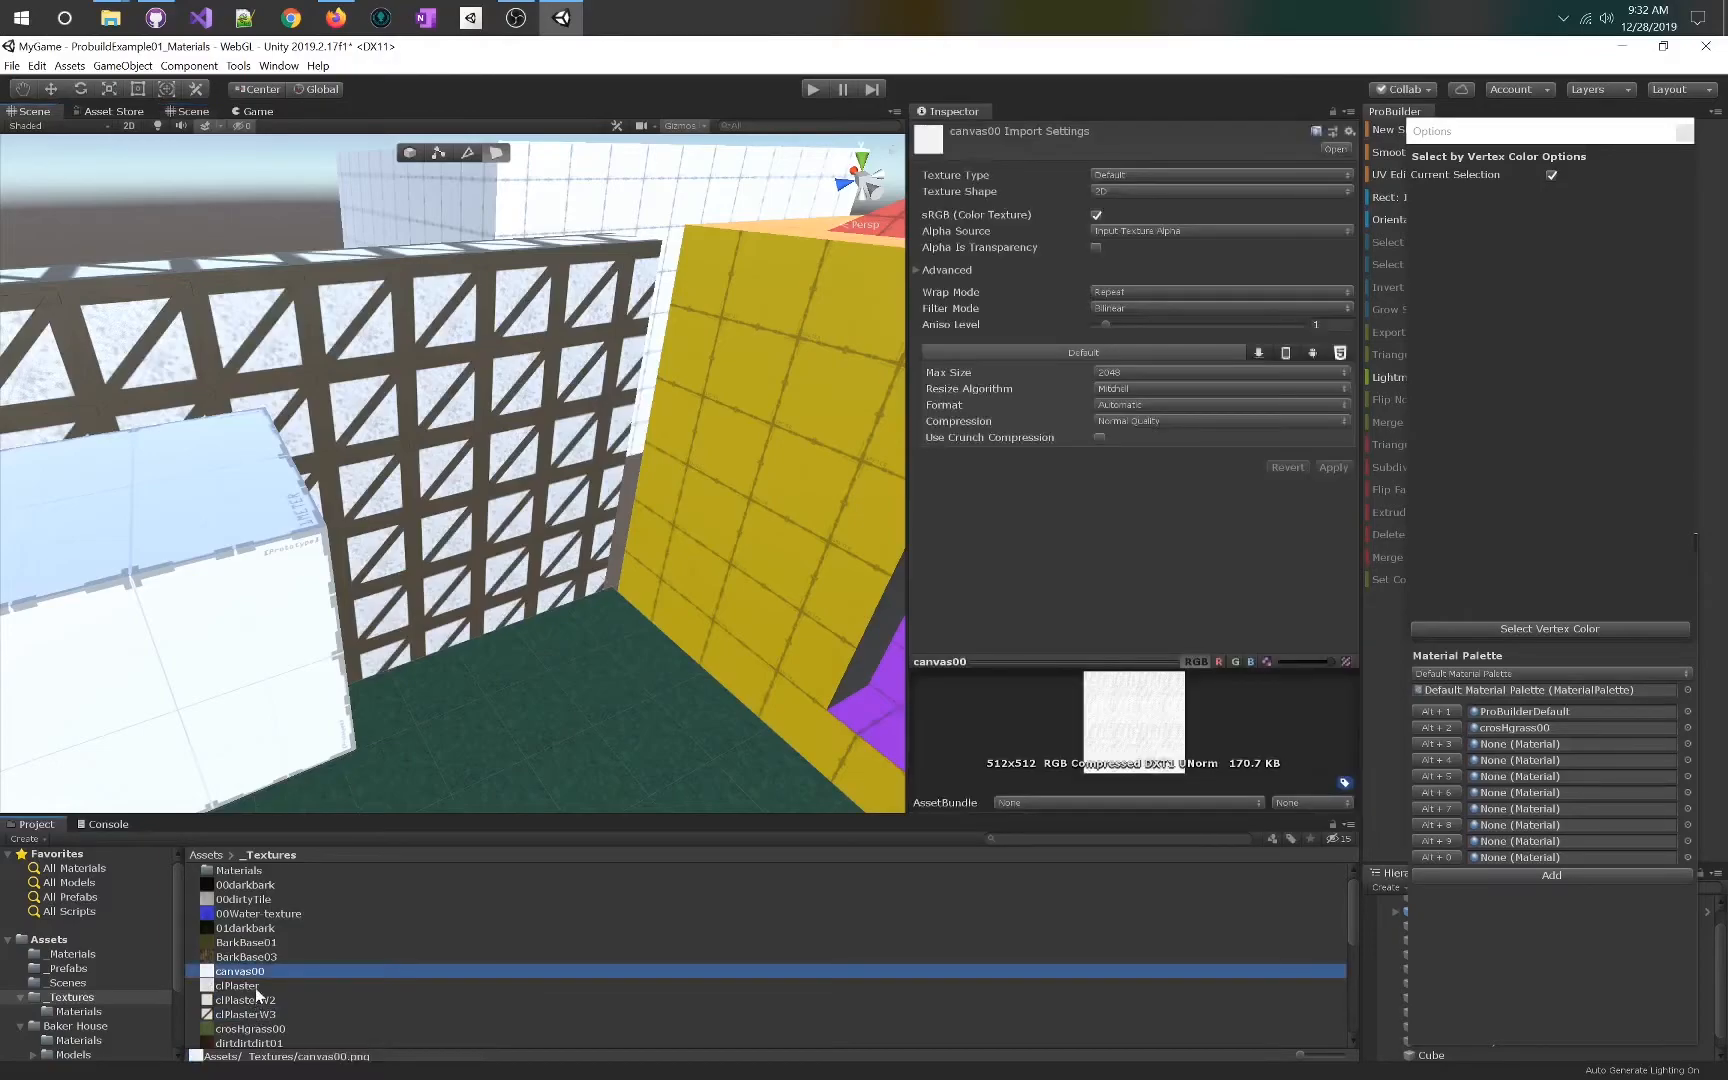
- Browse the bark and tile textures and try 00dirtyTile on the long wall beside the house
click(258, 957)
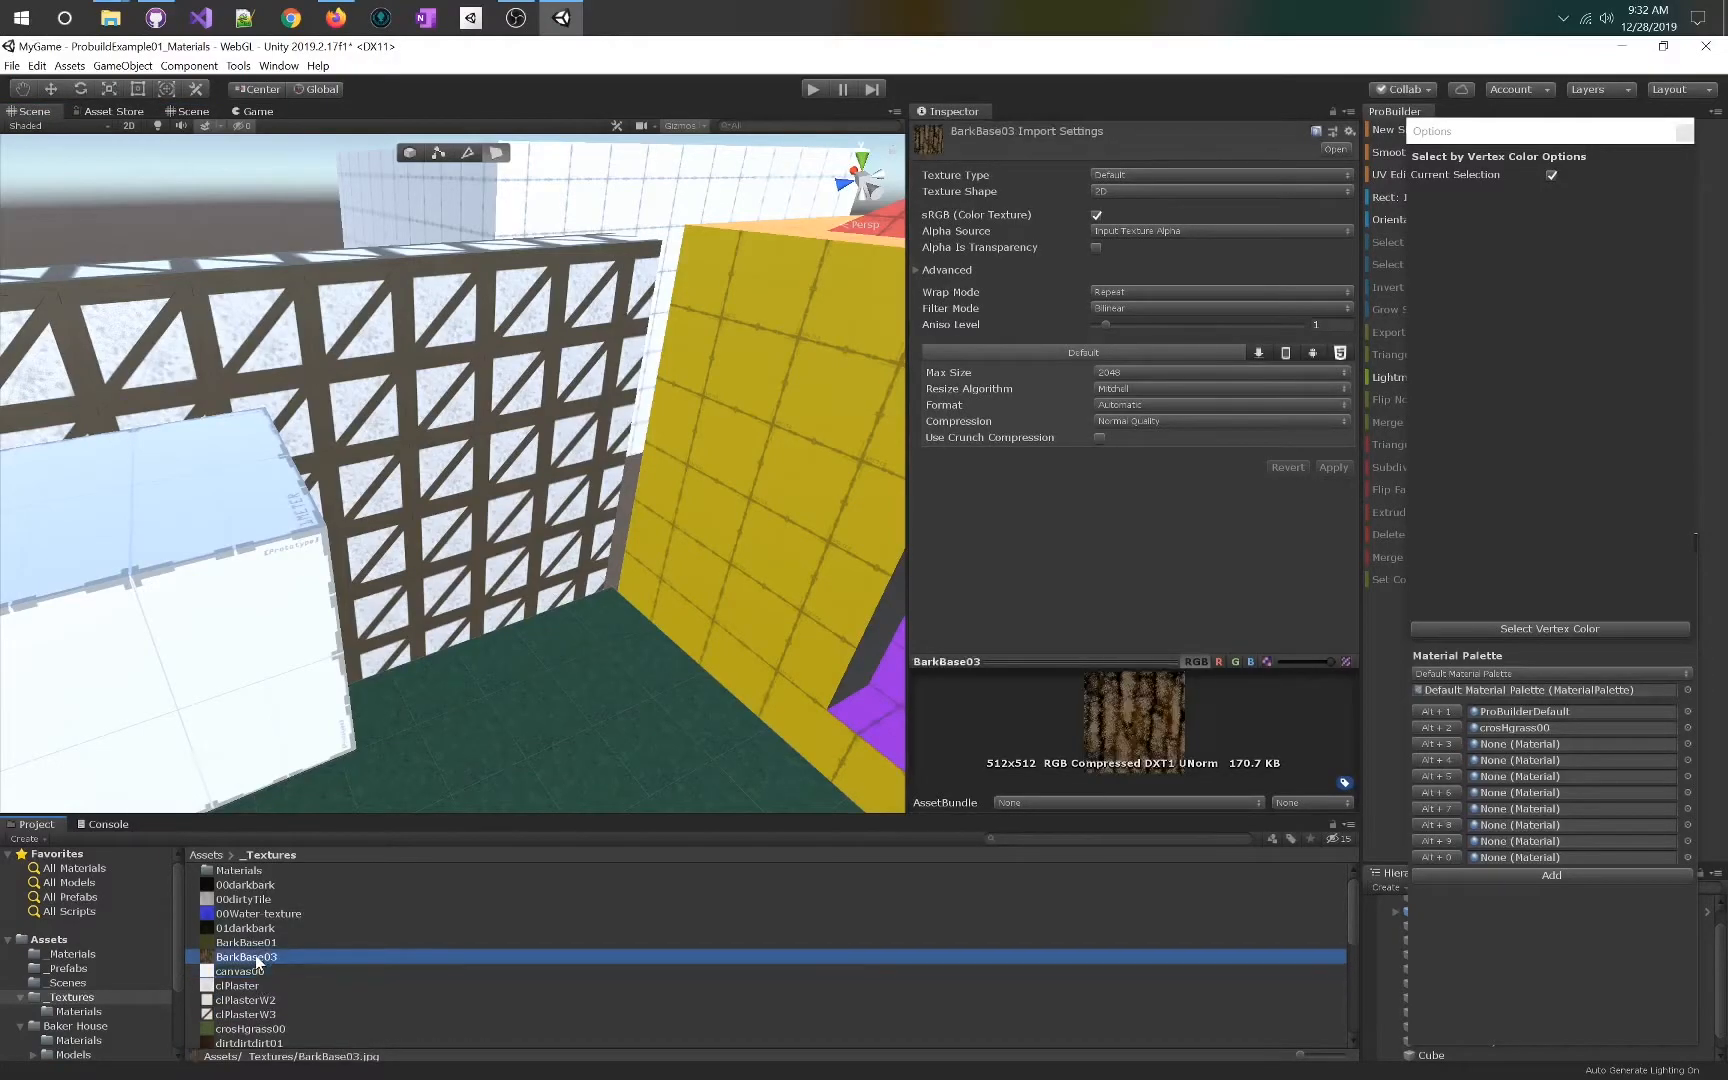
click(258, 930)
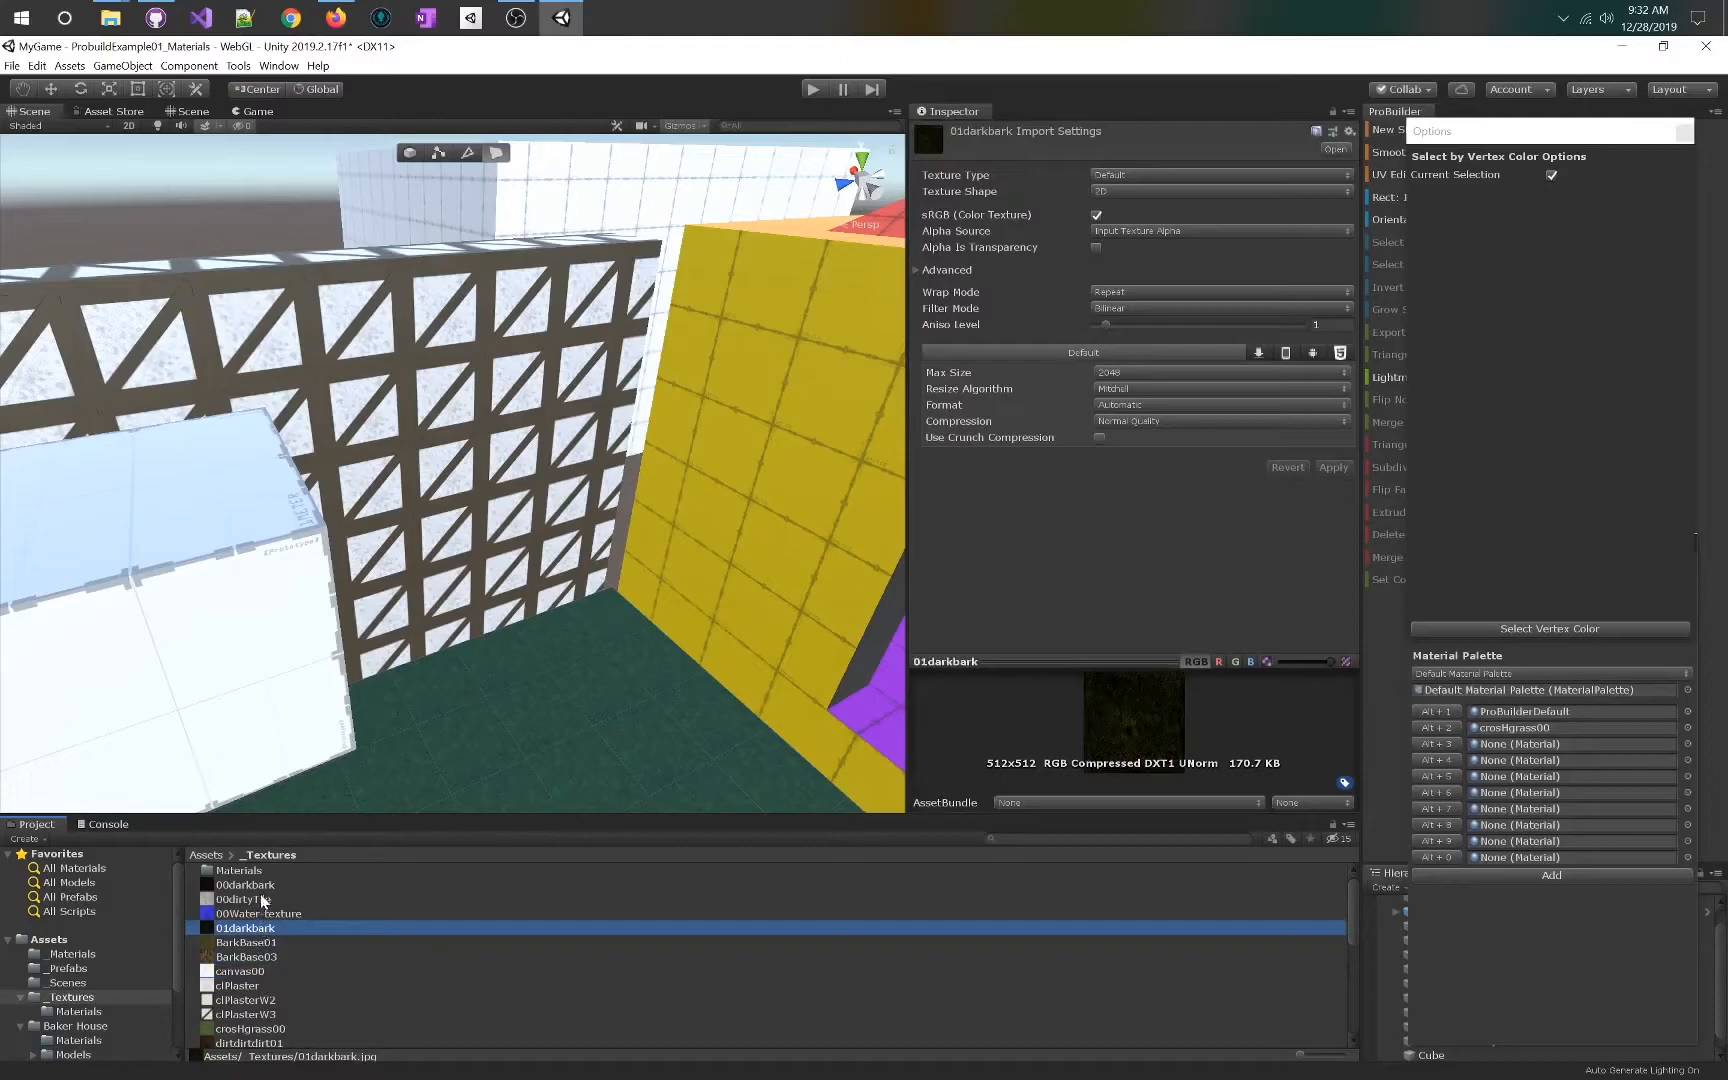
click(263, 901)
drag(256, 900, 505, 545)
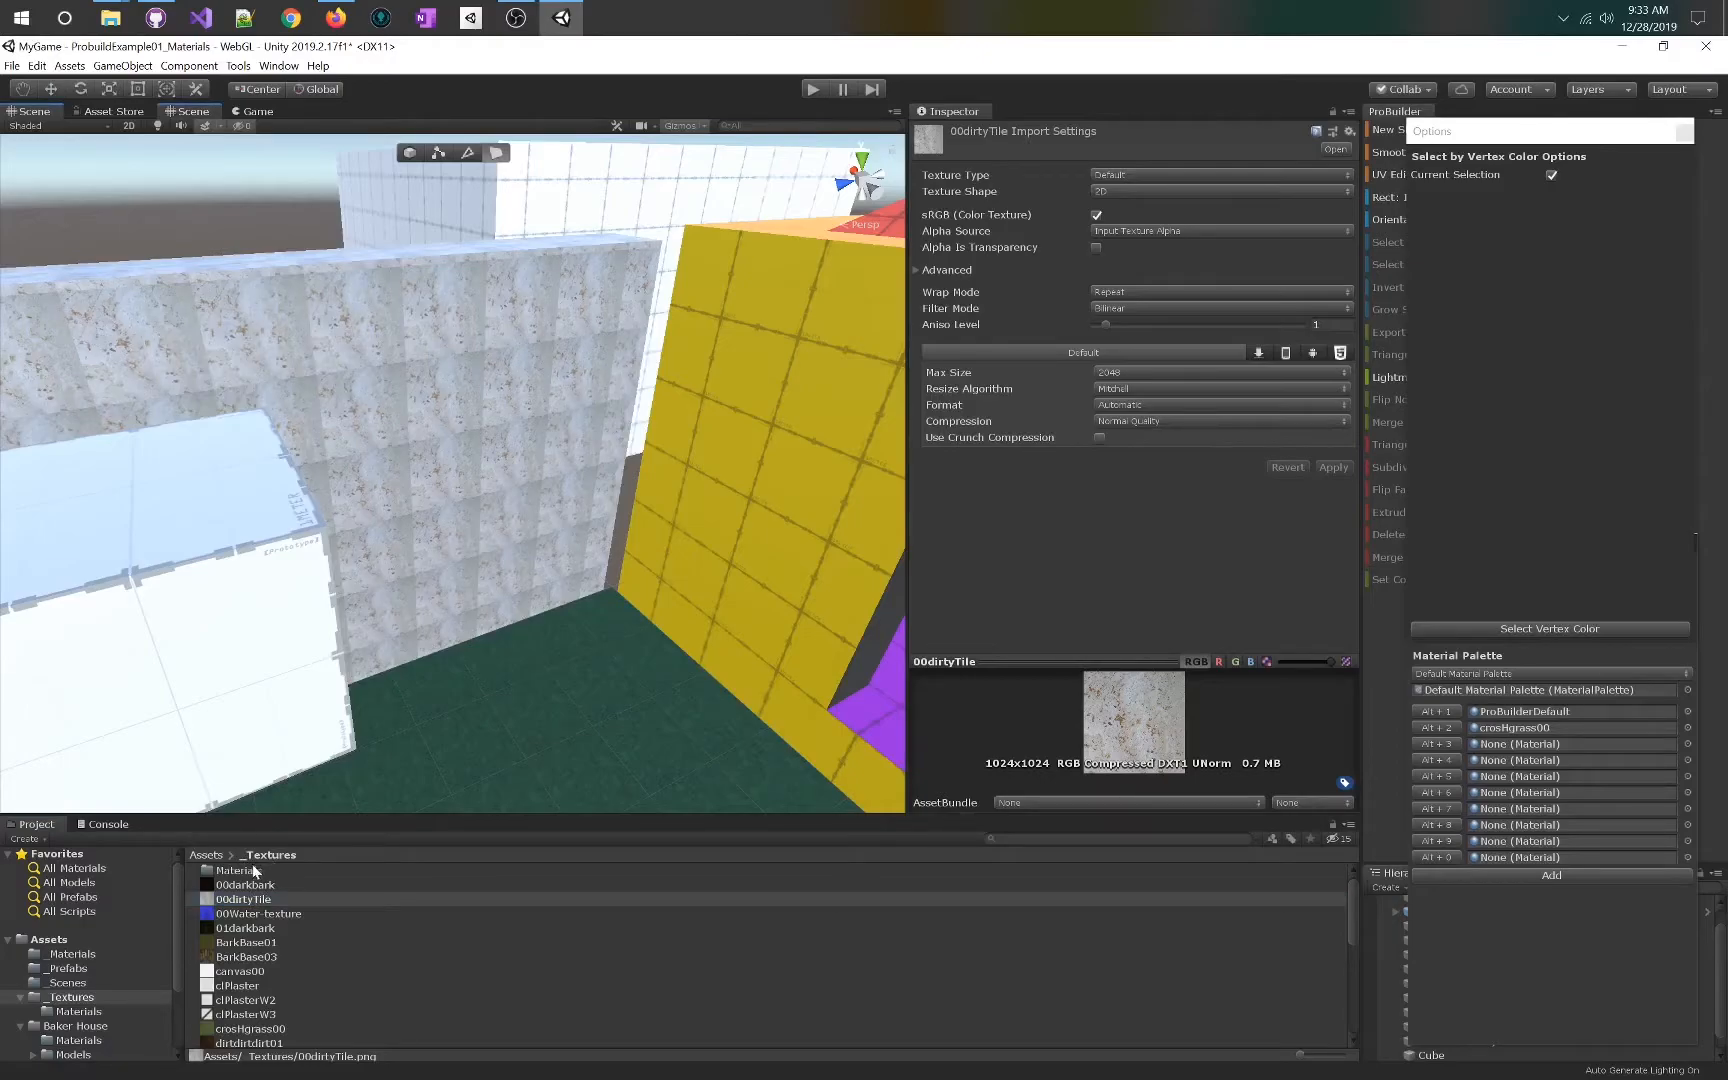
alt+drag(725, 508, 579, 447)
scroll(325, 649, up, 5)
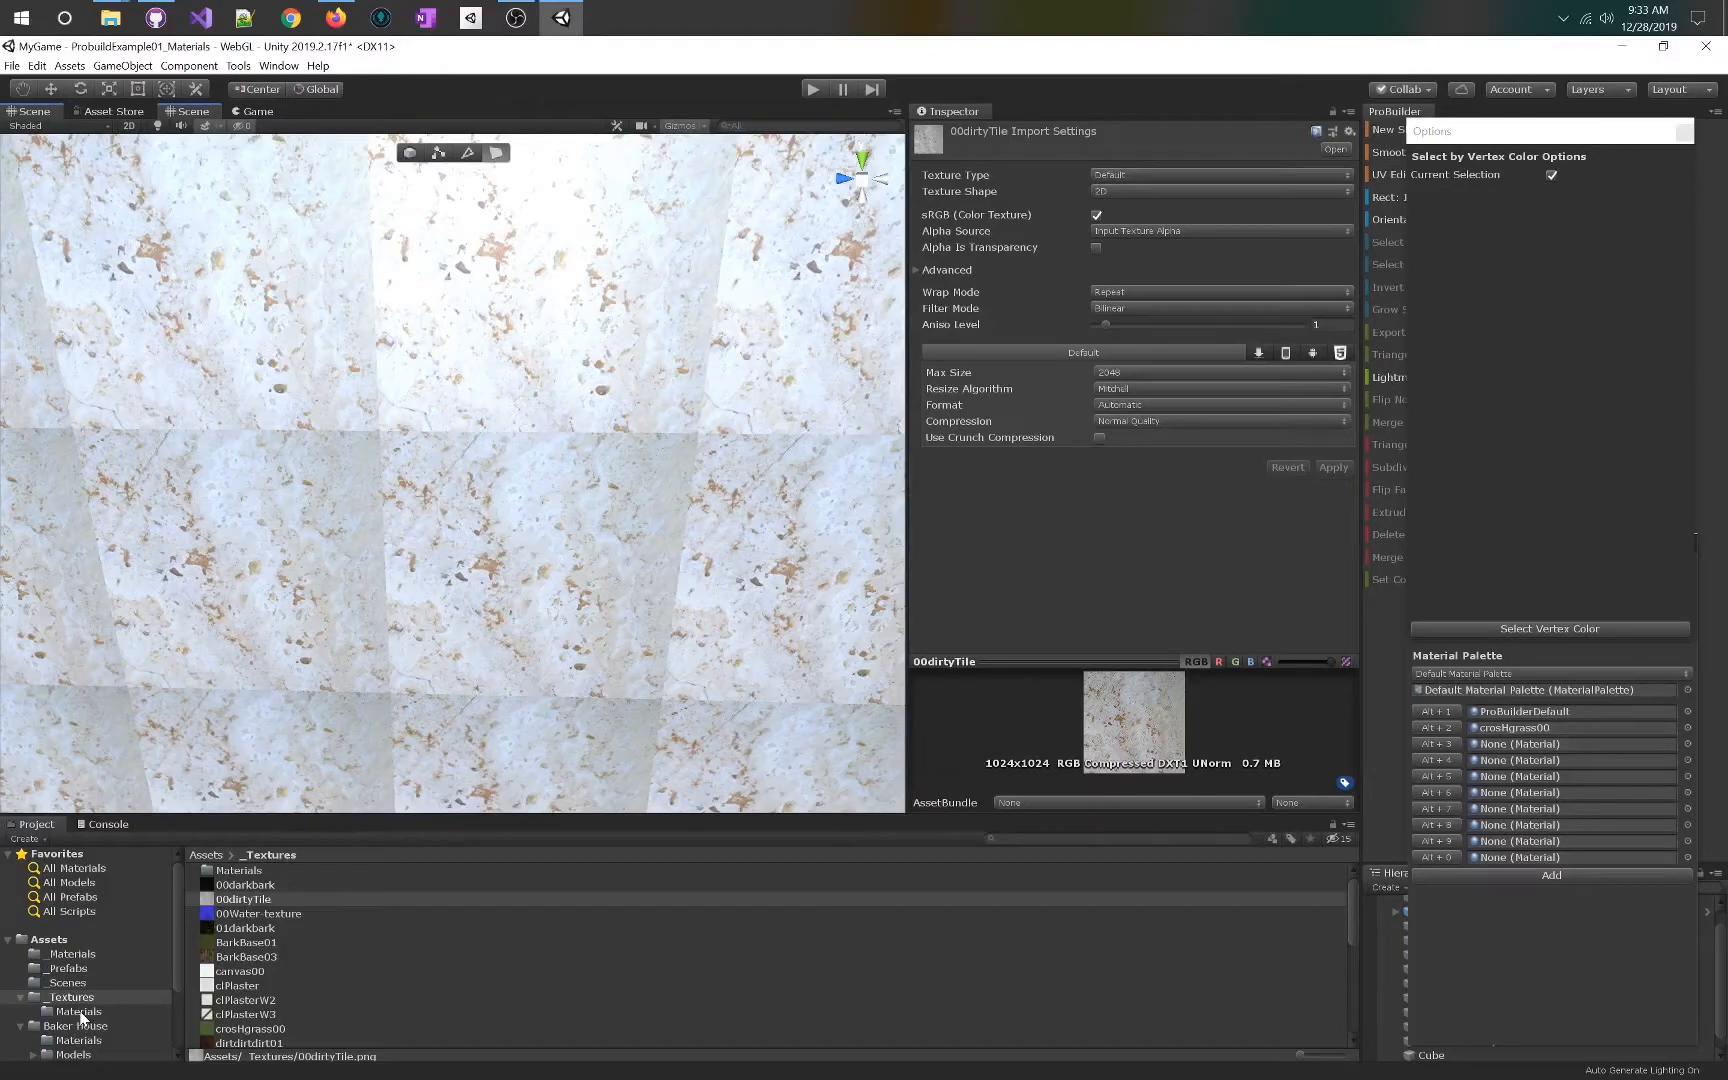
- Try the greyBrickWall000 texture on the long wall and replace it with mStoneWallTry1
scroll(220, 1005, down, 10)
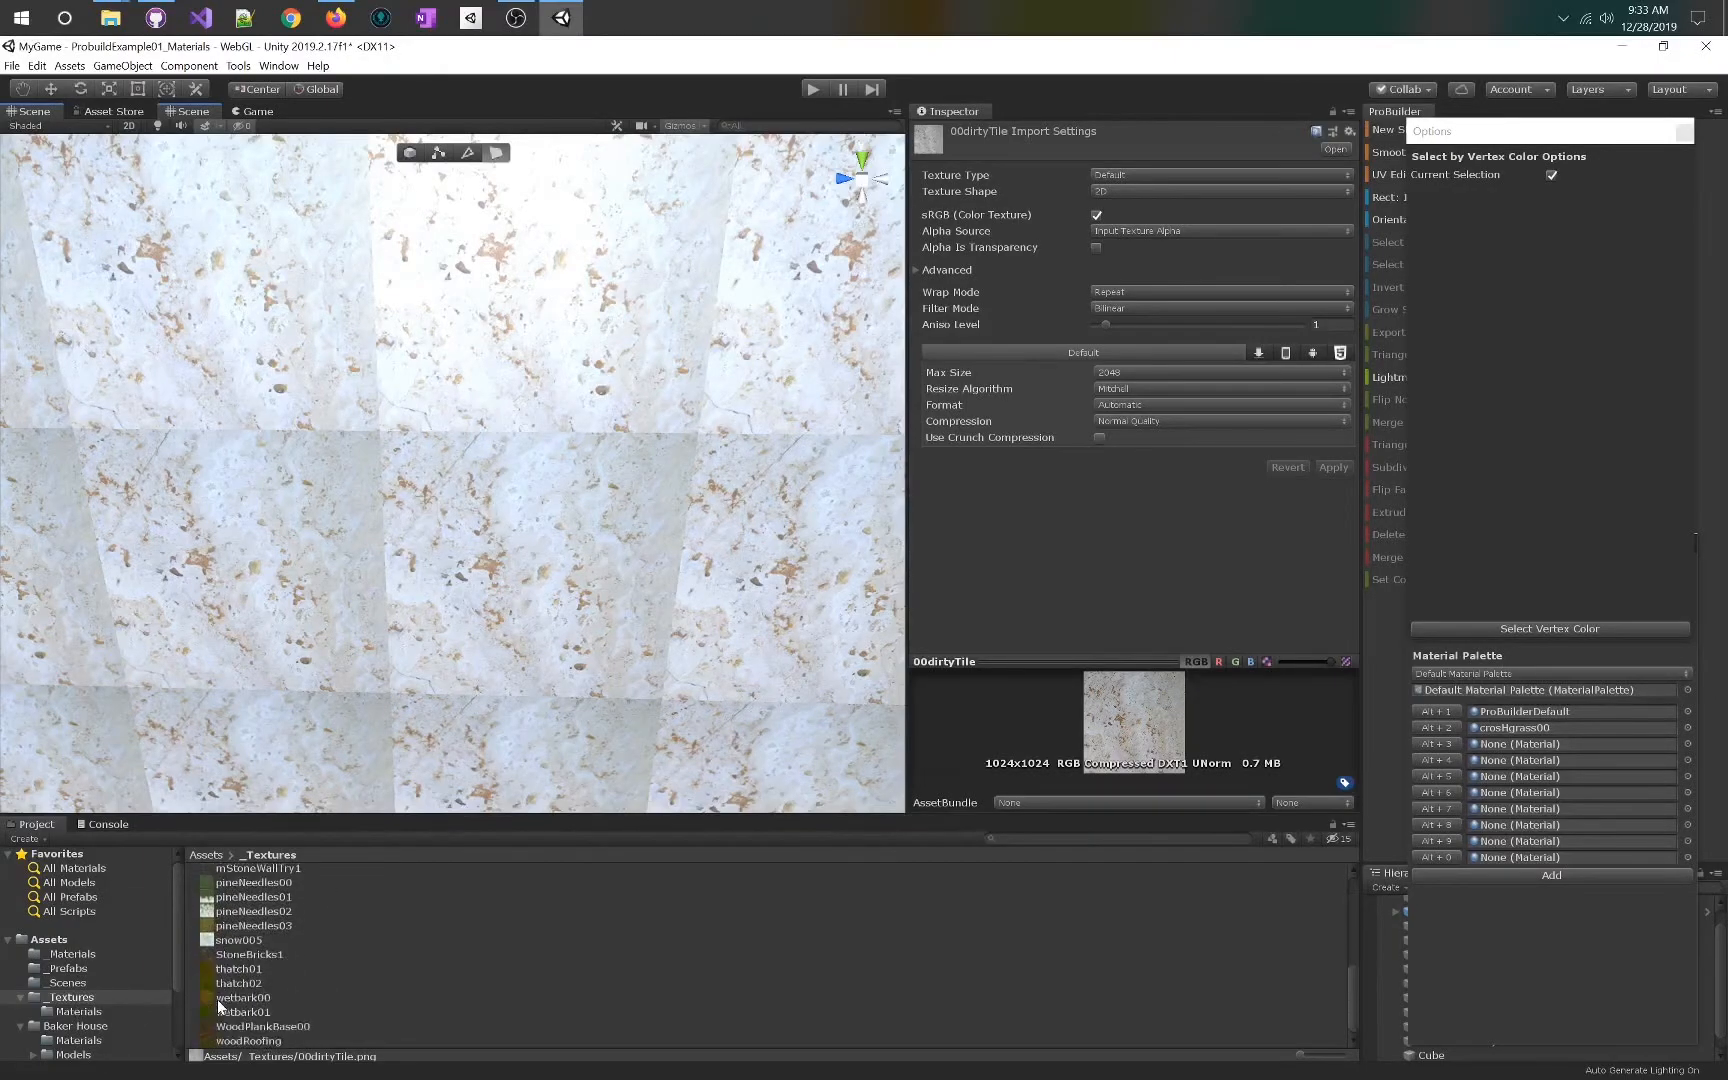
scroll(220, 1005, up, 3)
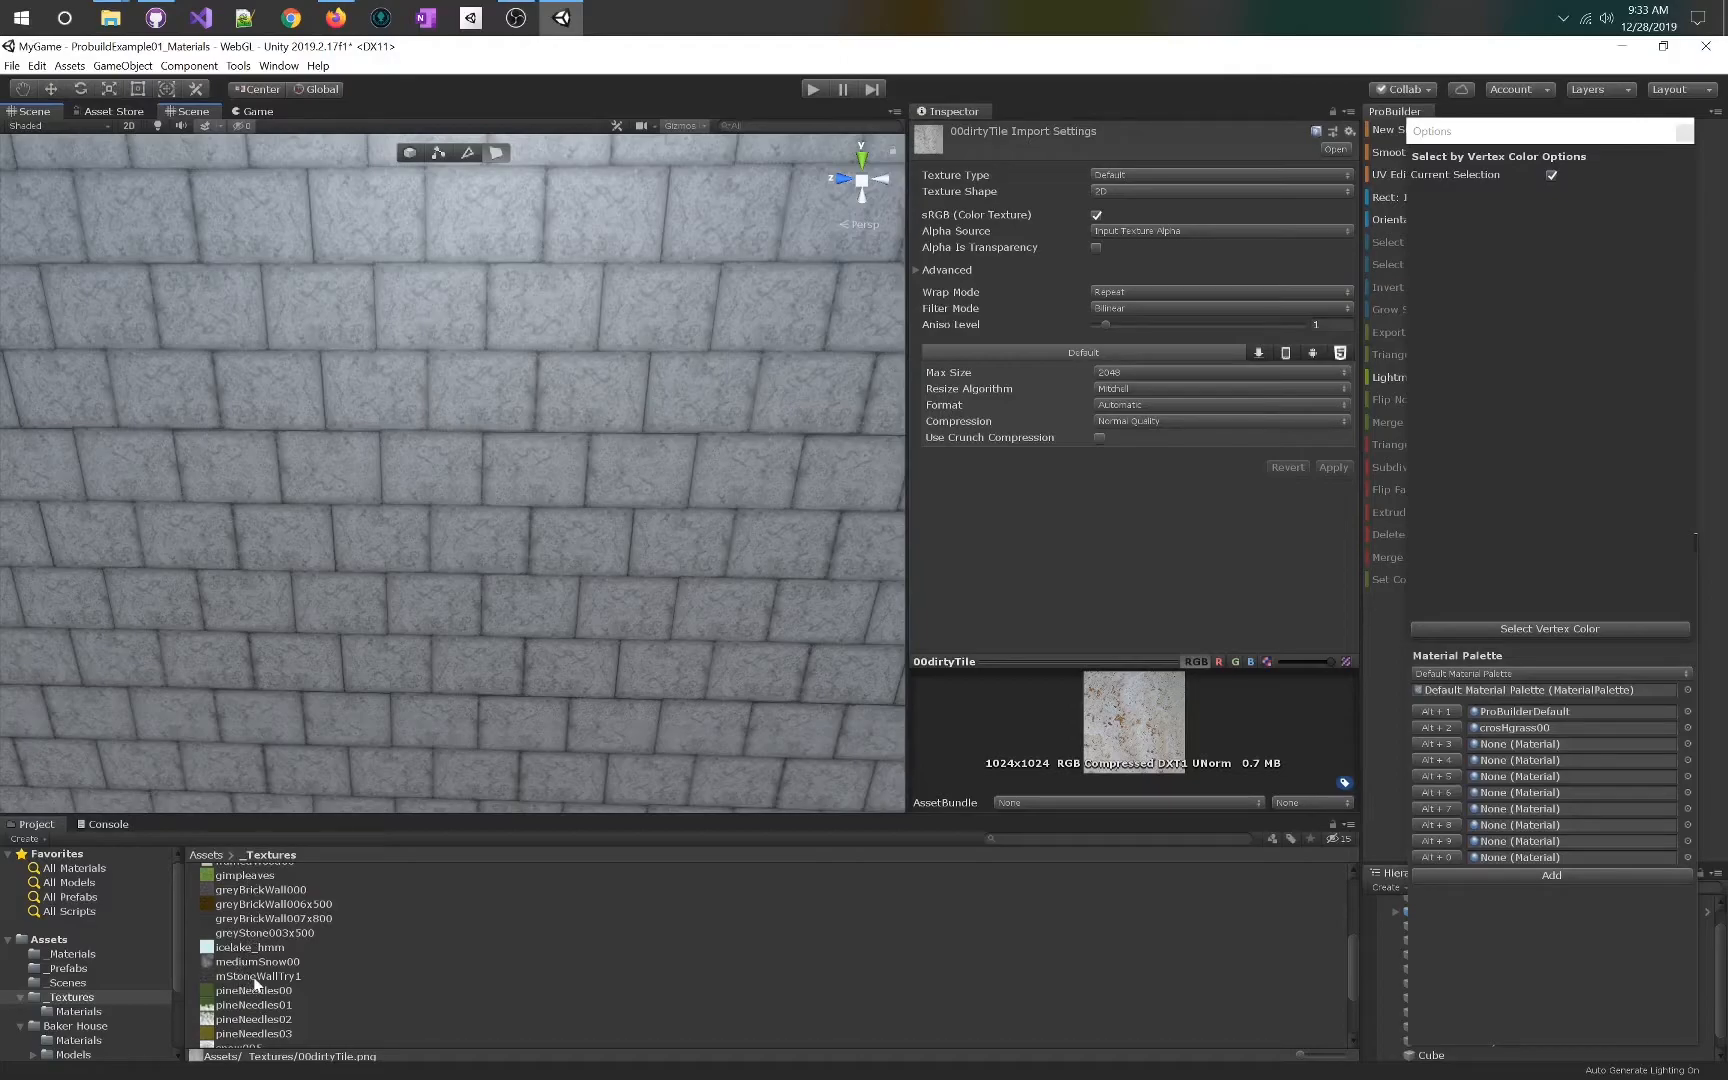
click(254, 977)
click(260, 962)
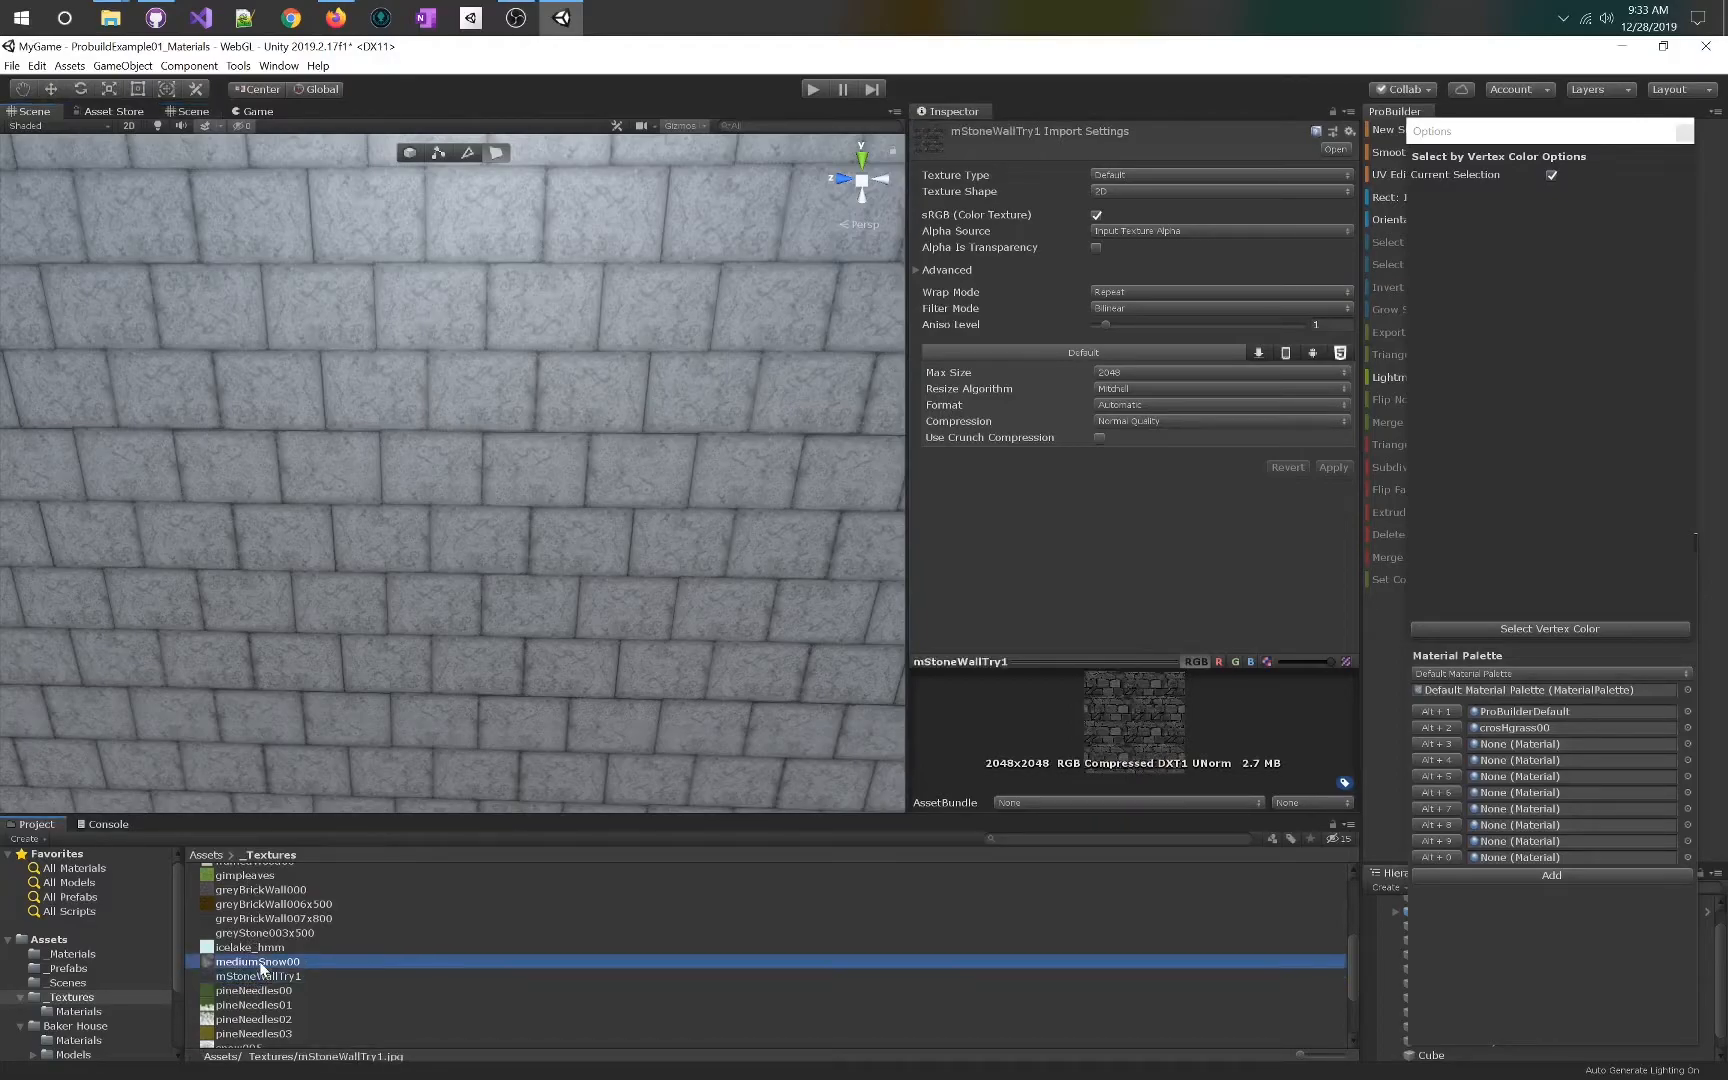
drag(258, 976, 517, 583)
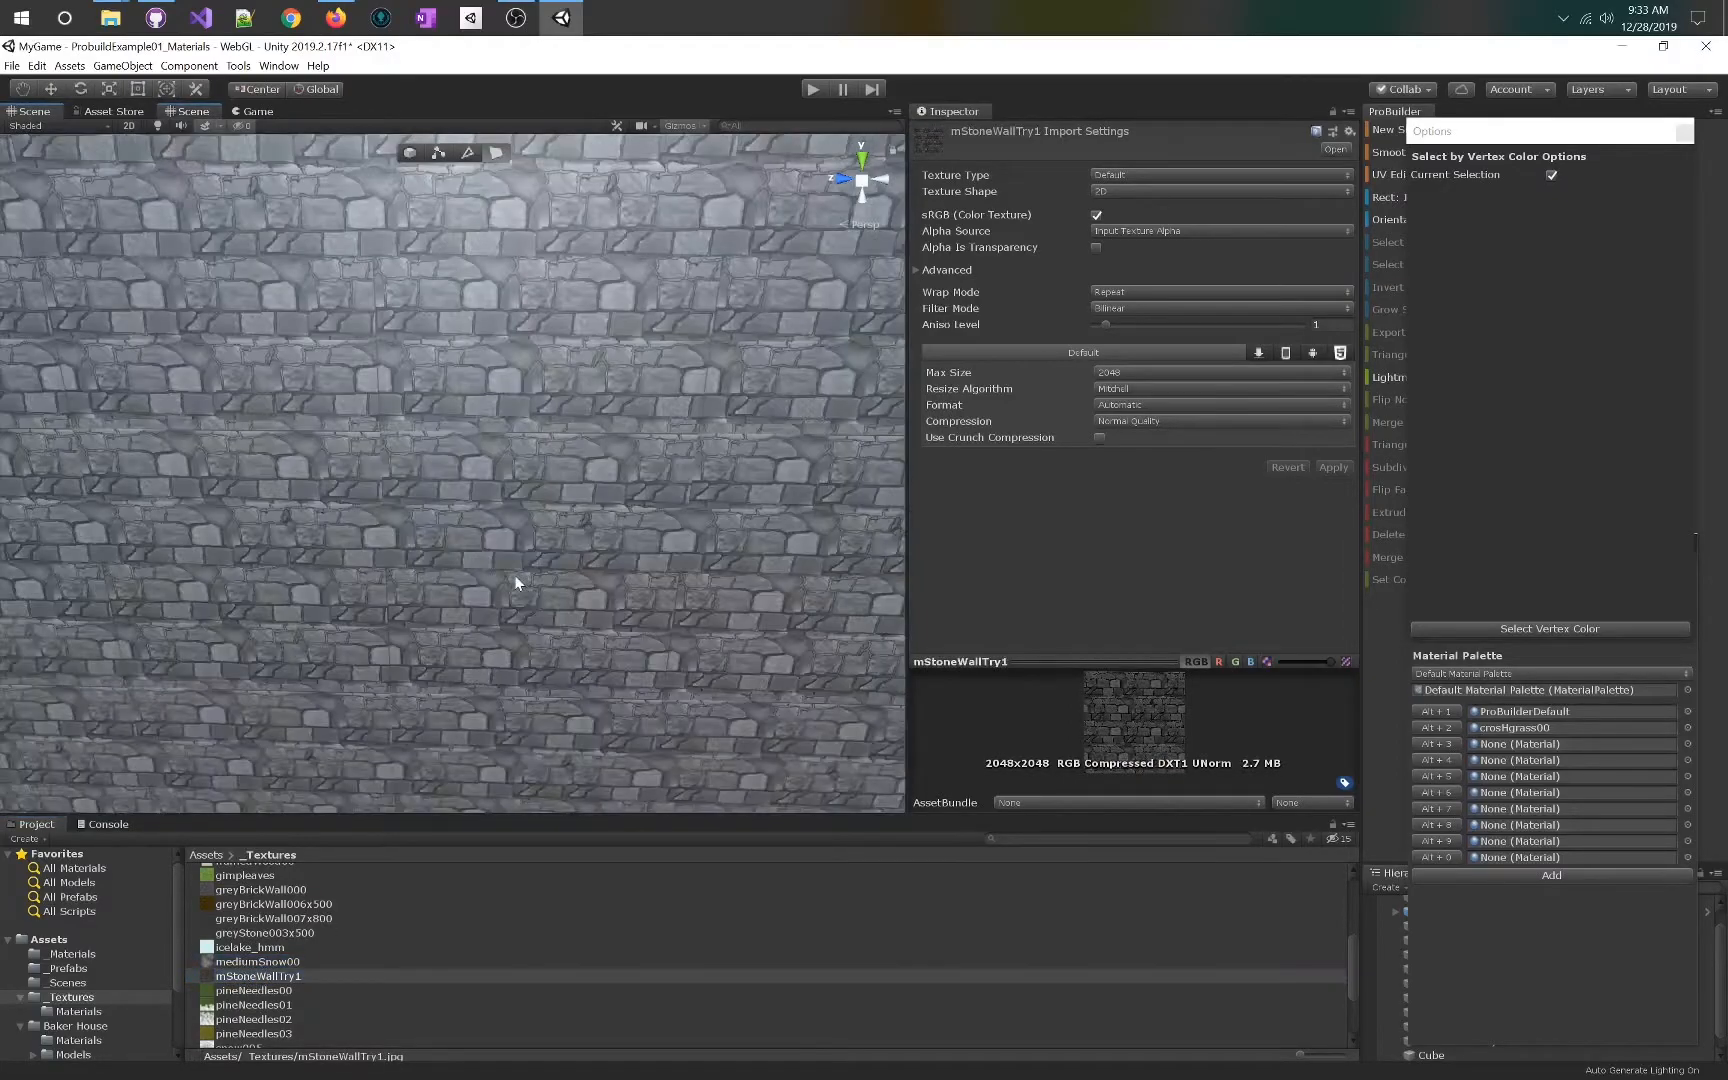
- With the yellow house selected, move the vertex color Options window off the Material Editor and open the Materials folder inside _Textures
right_drag(343, 536, 683, 525)
click(713, 420)
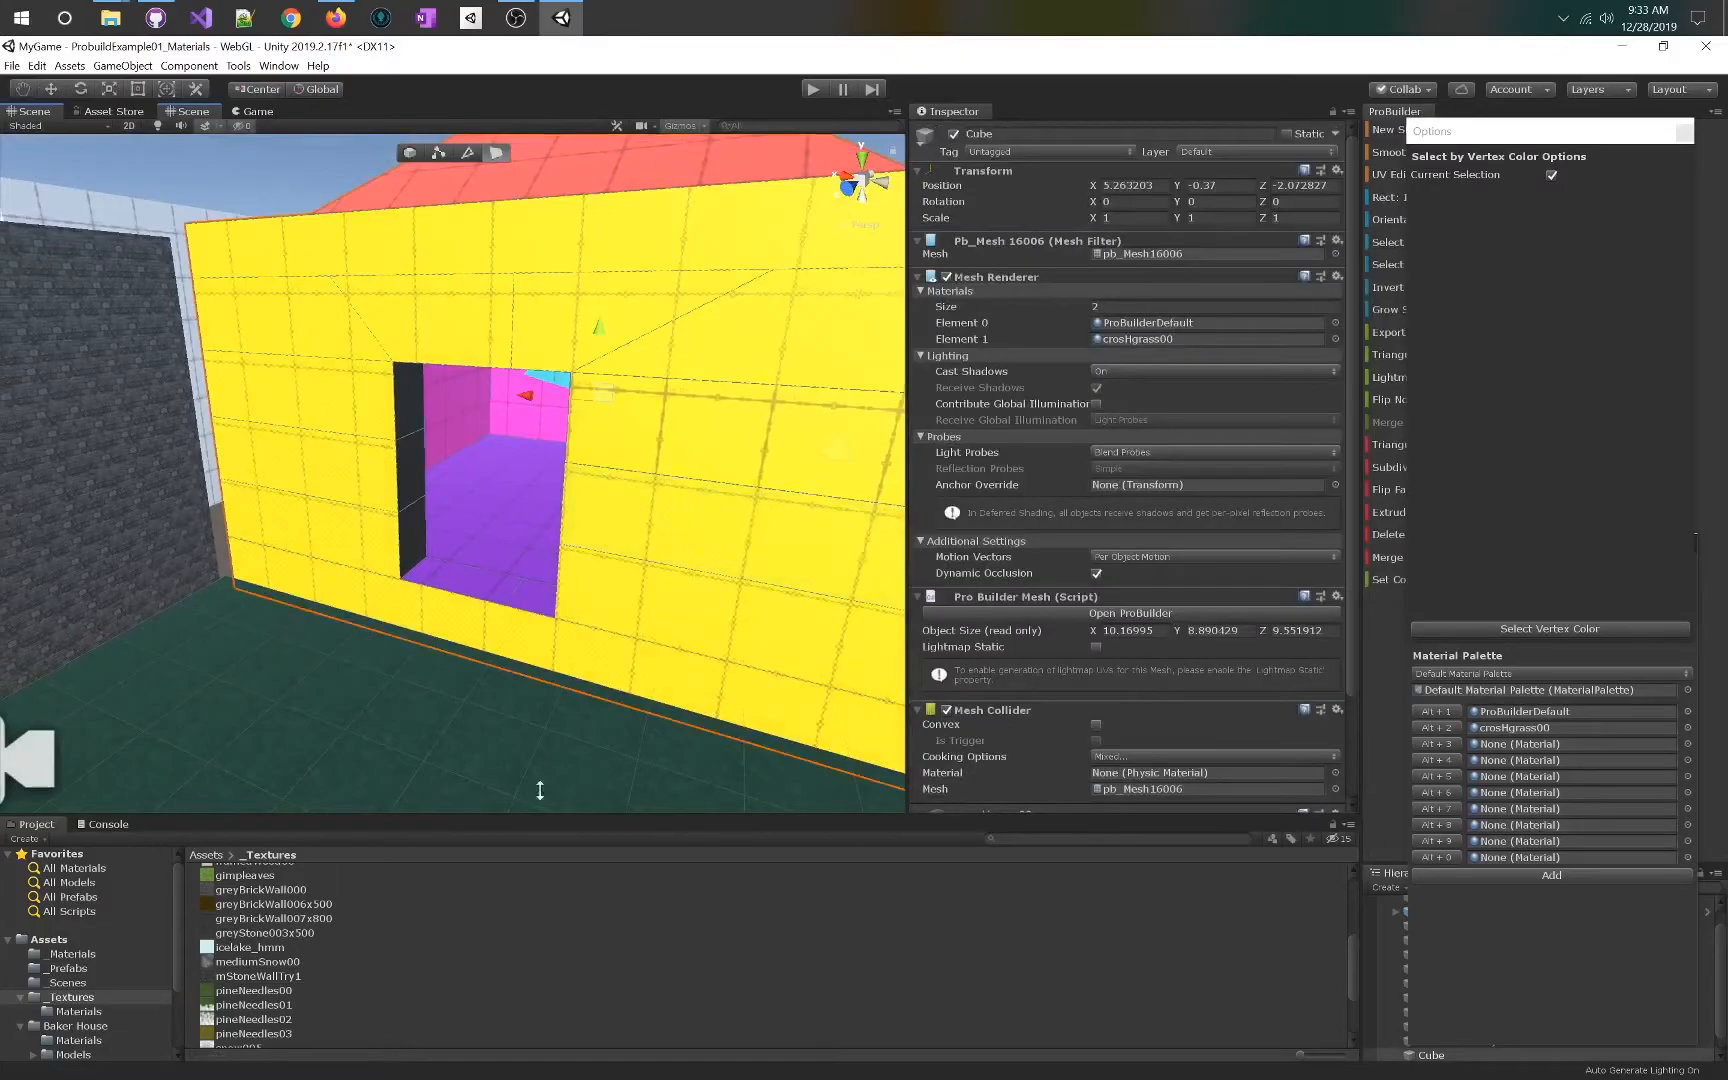
drag(1536, 141, 1036, 239)
click(134, 1008)
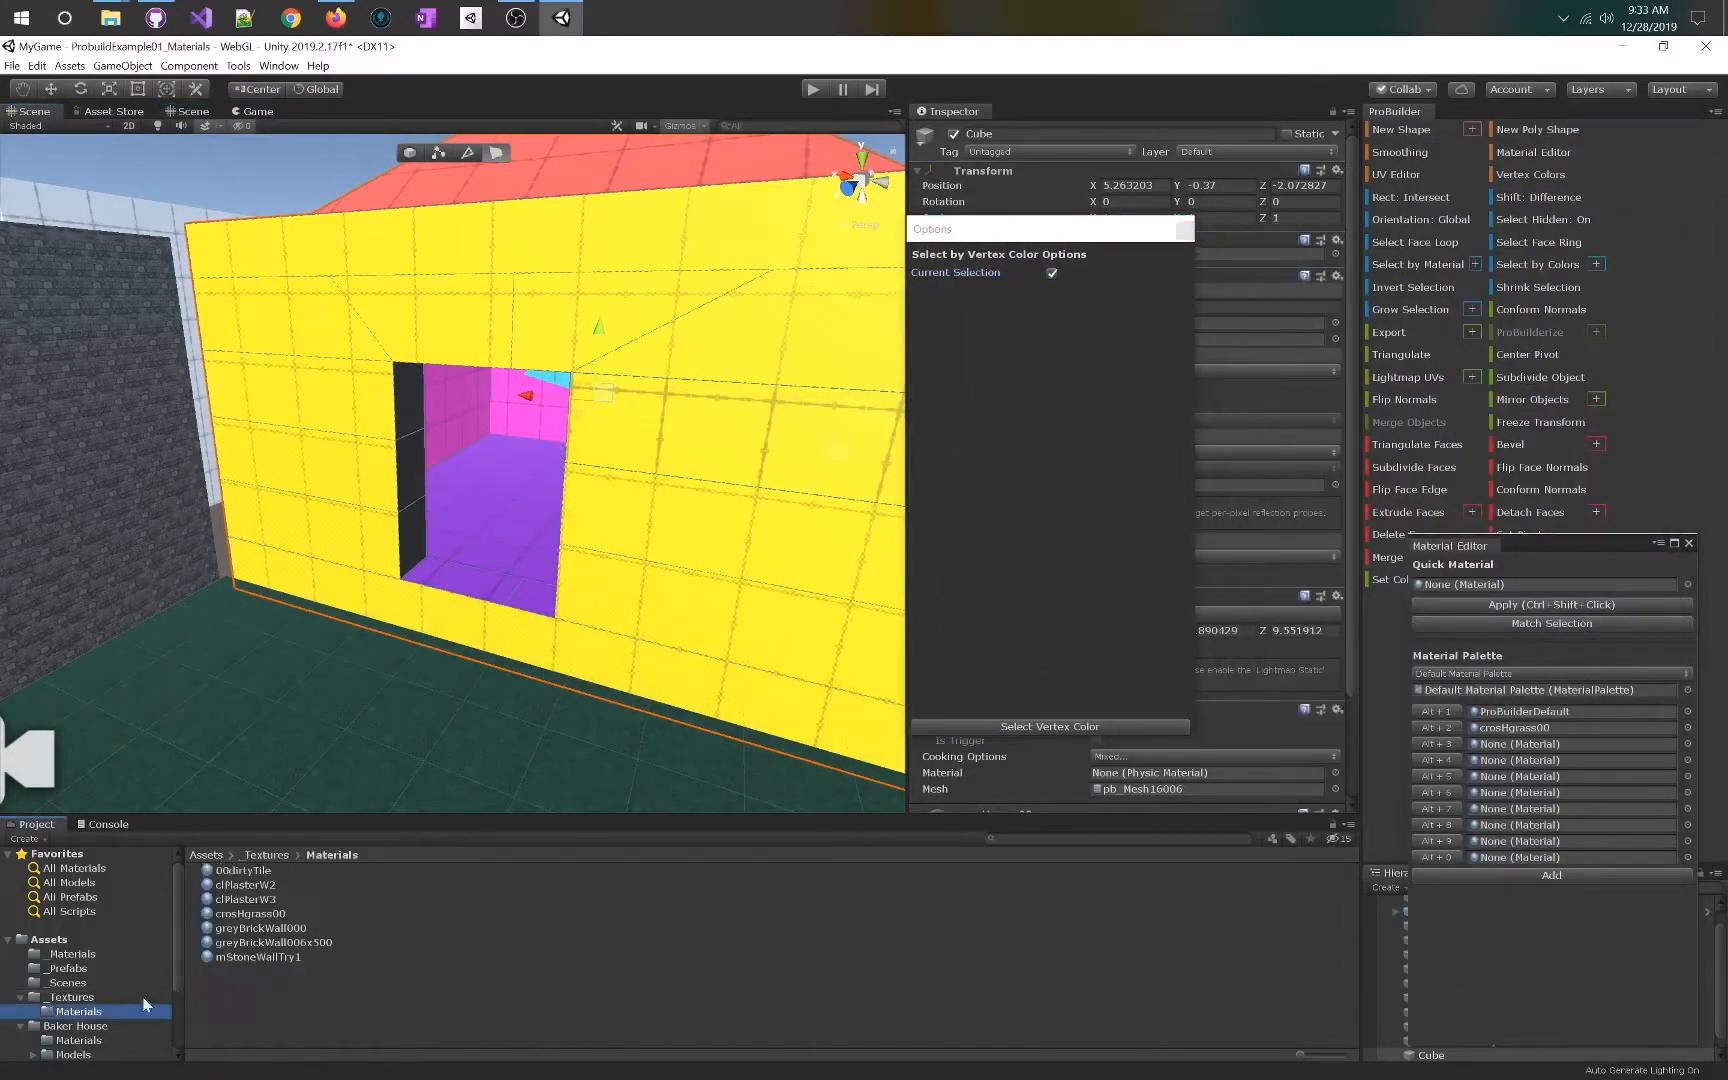
- Fill Material Palette slots 3 to 7 with clPlasterW2, clPlasterW3, greyBrickWall000, greyBrickWall006x500 and mStoneWallTry1, and close the vertex color Options window
drag(243, 873, 1532, 745)
drag(245, 899, 1526, 760)
drag(269, 929, 1590, 780)
drag(300, 943, 1516, 797)
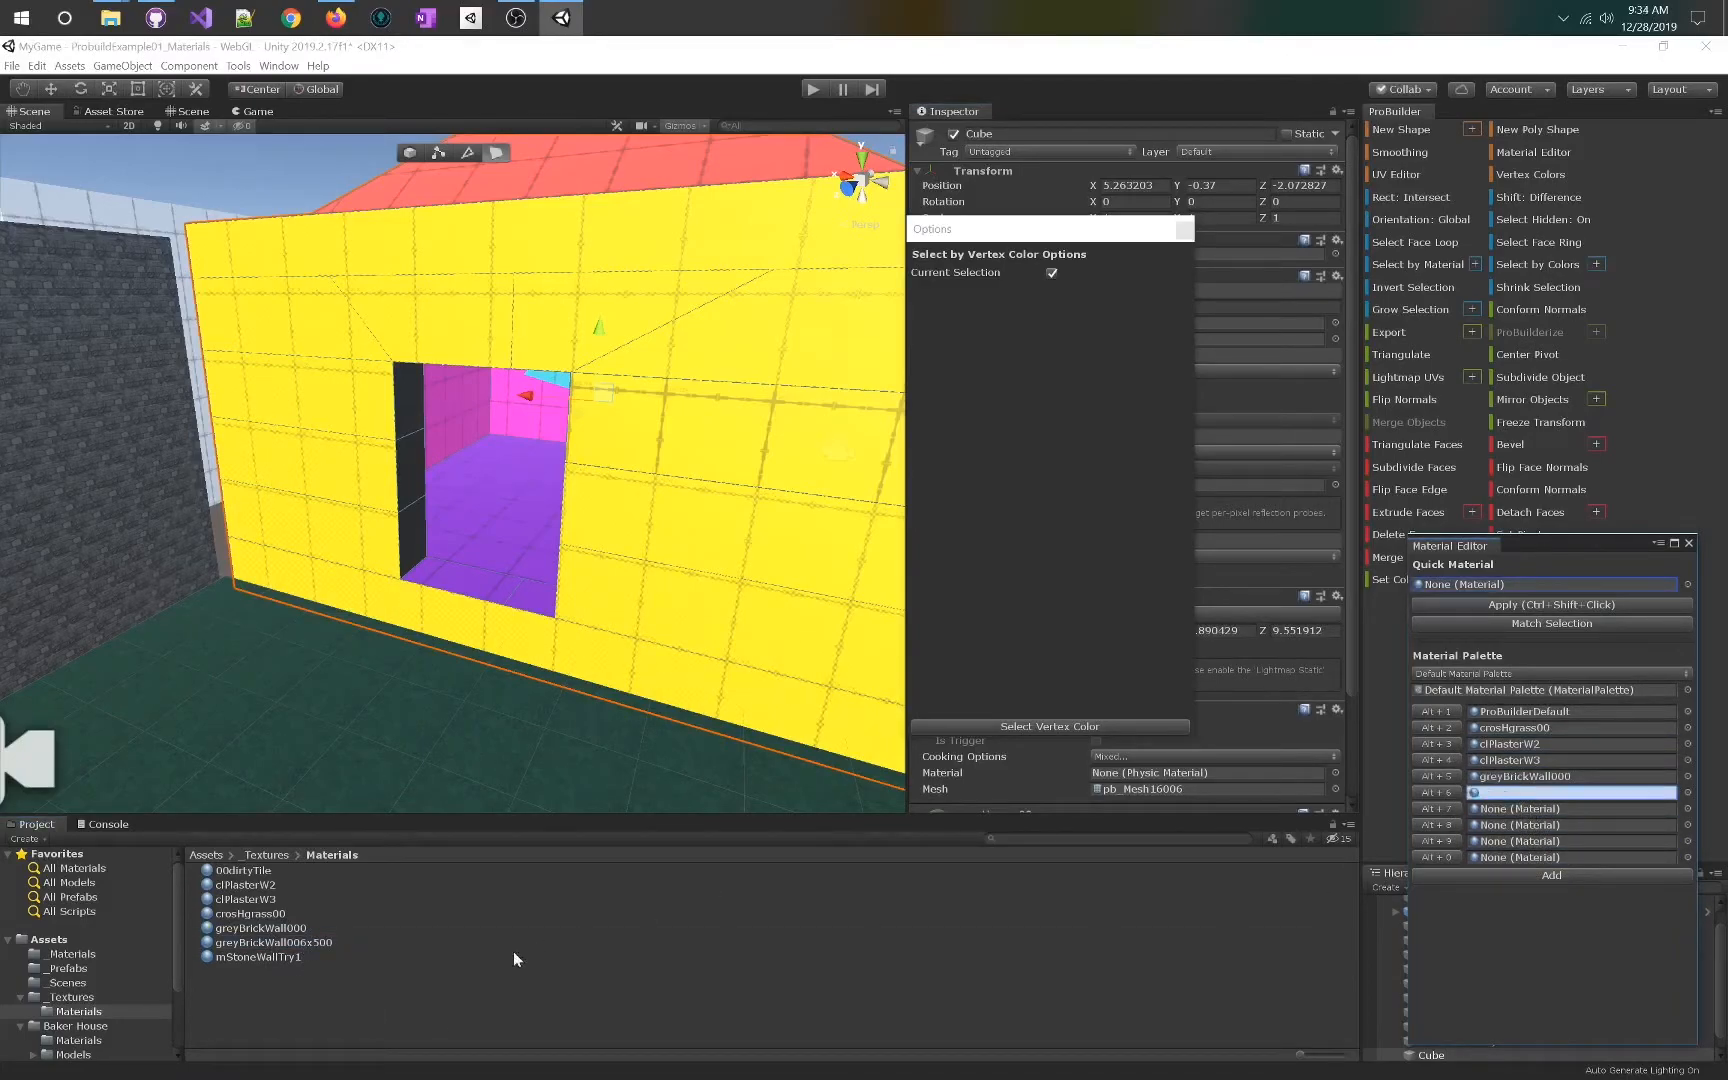
drag(269, 959, 1544, 807)
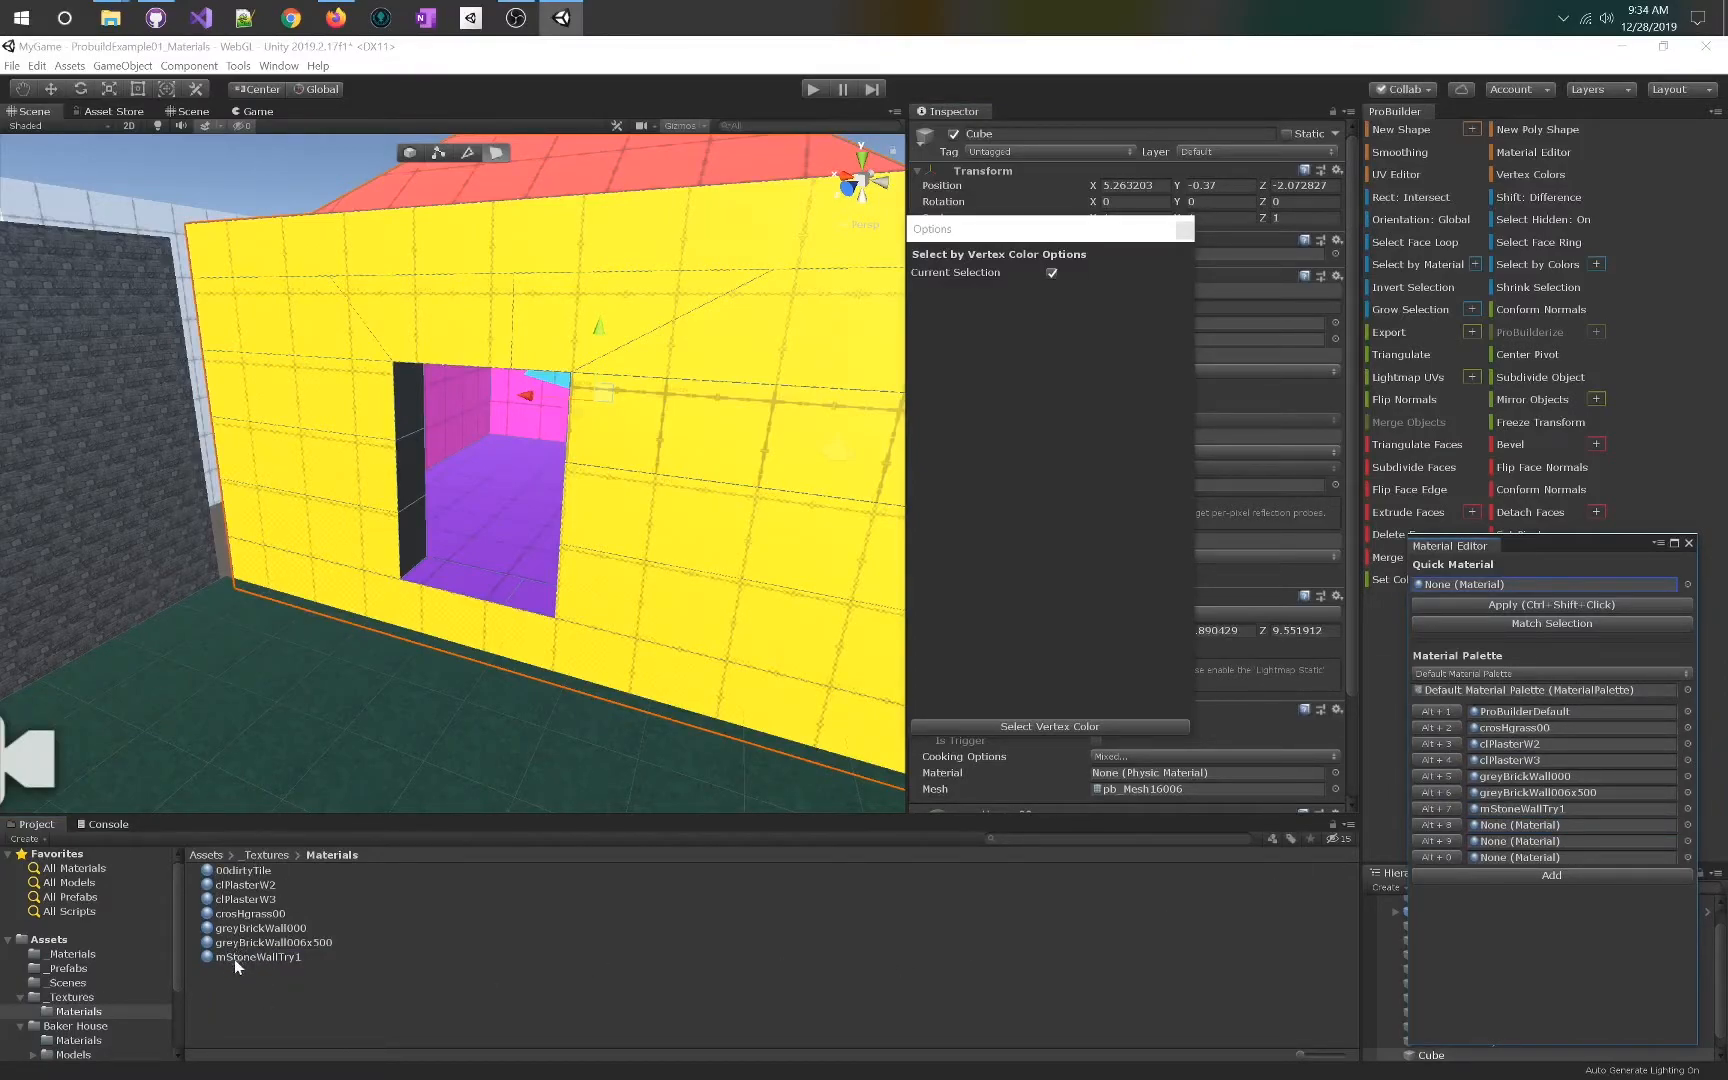
click(1184, 229)
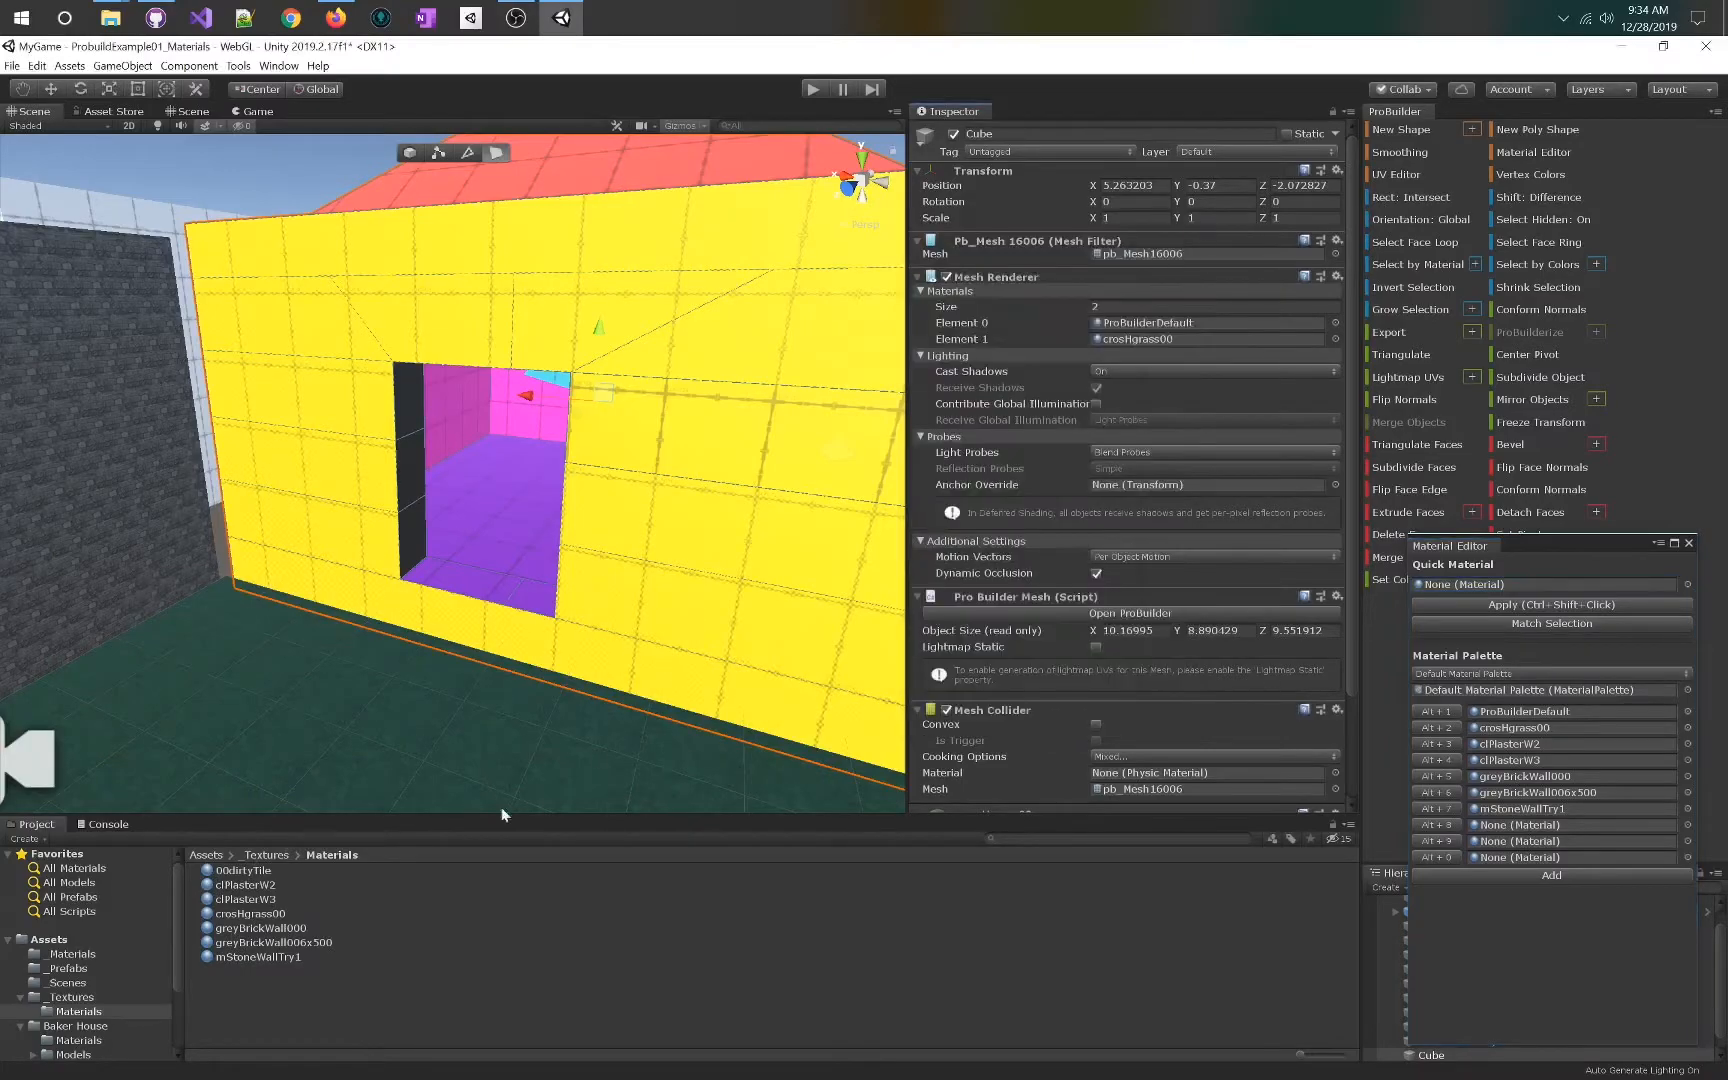
- Rename the clPlasterW2 material as mWallPlaster01 in the Materials folder
click(232, 877)
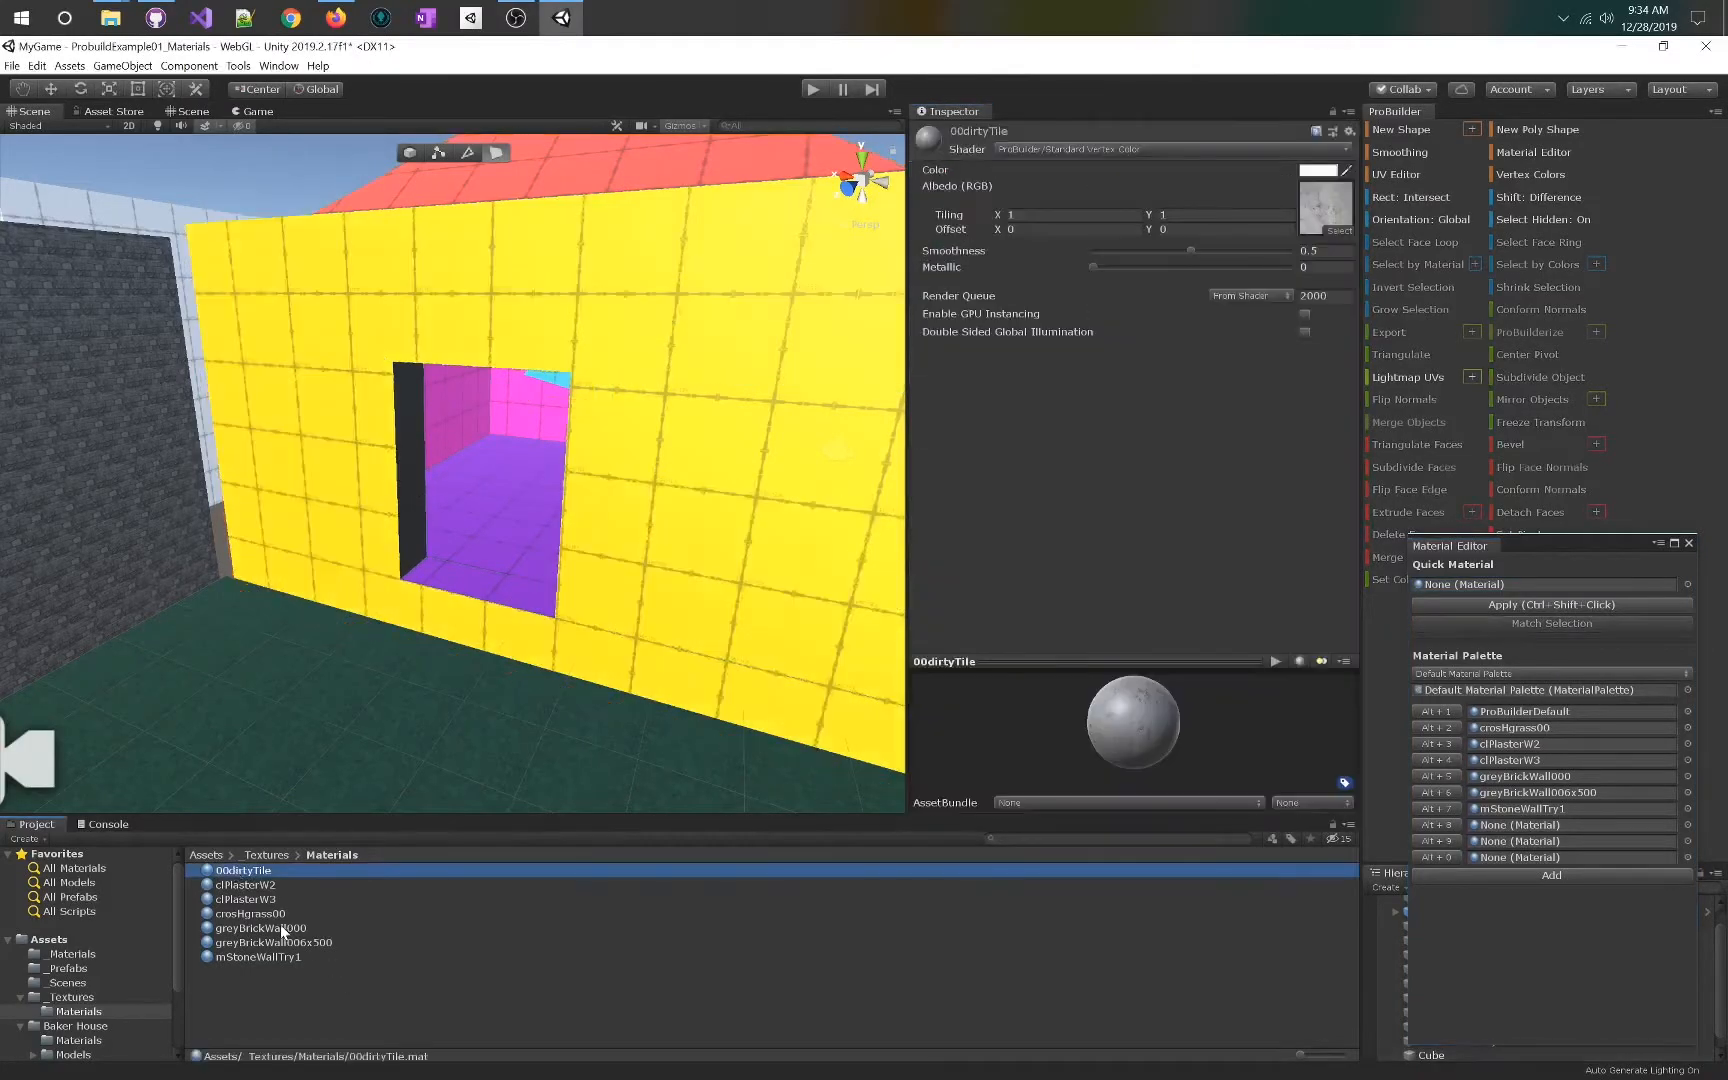
click(222, 887)
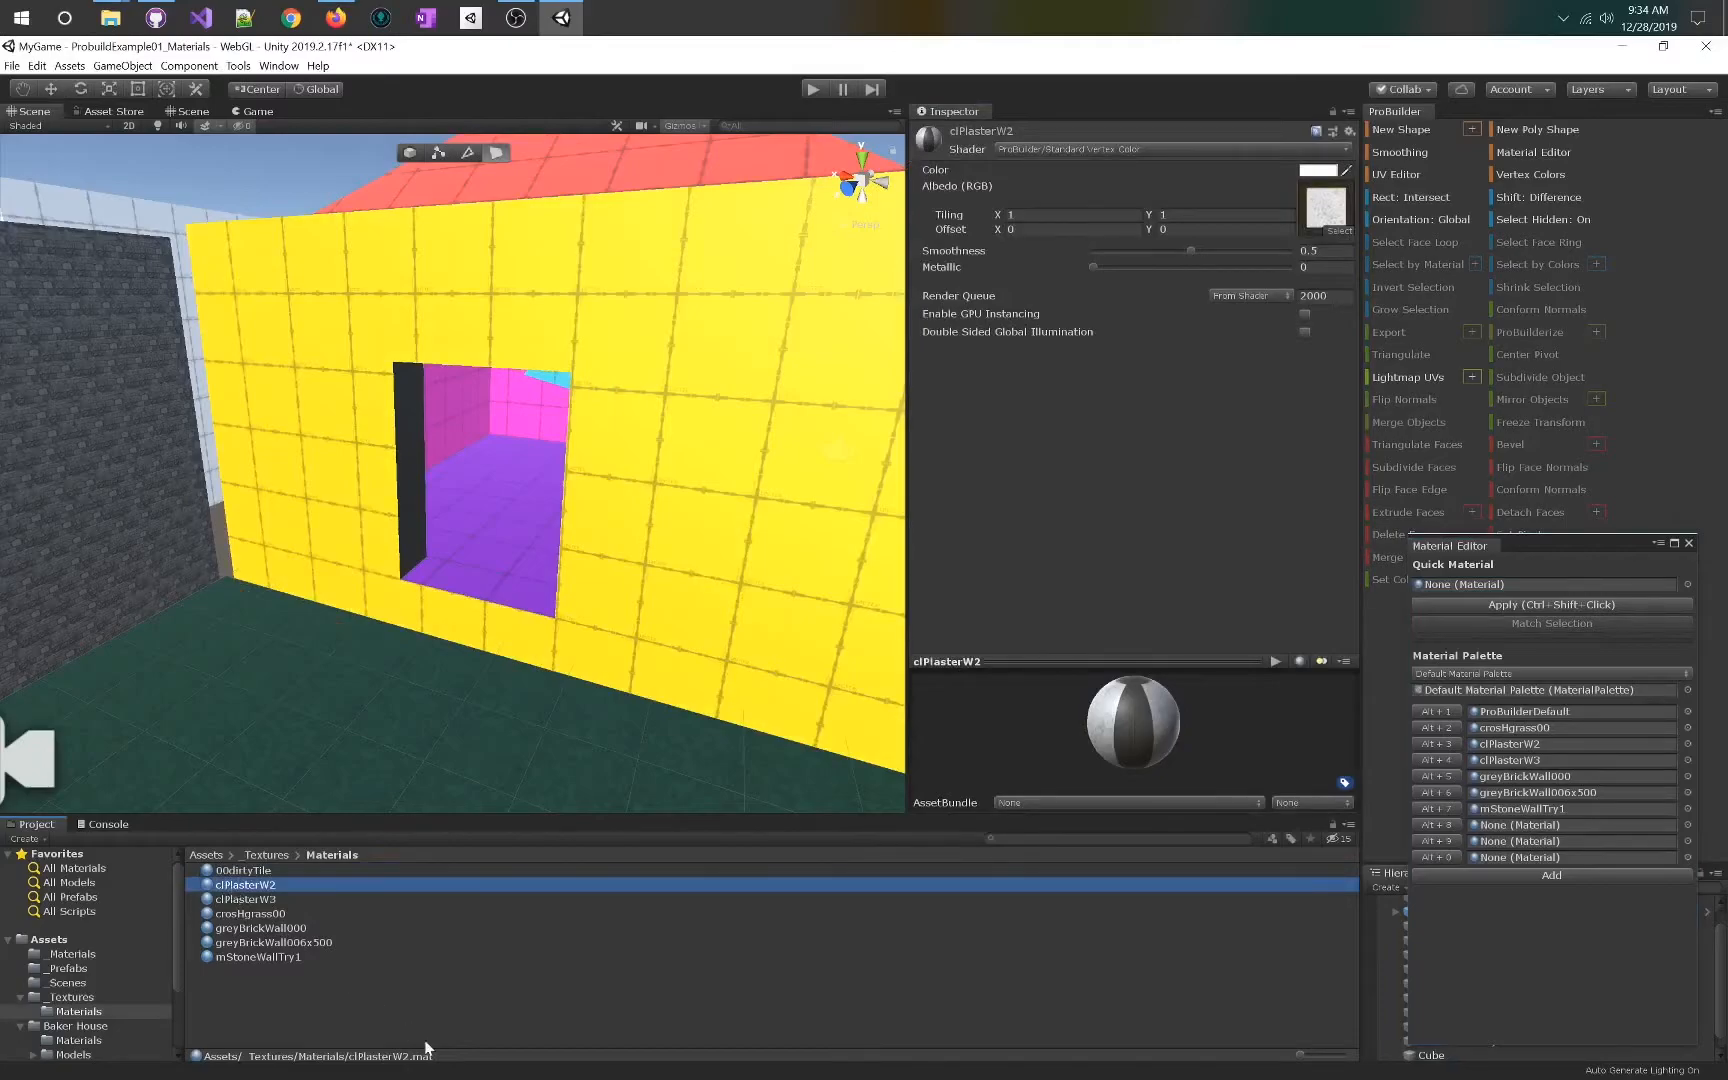
text(Mat)
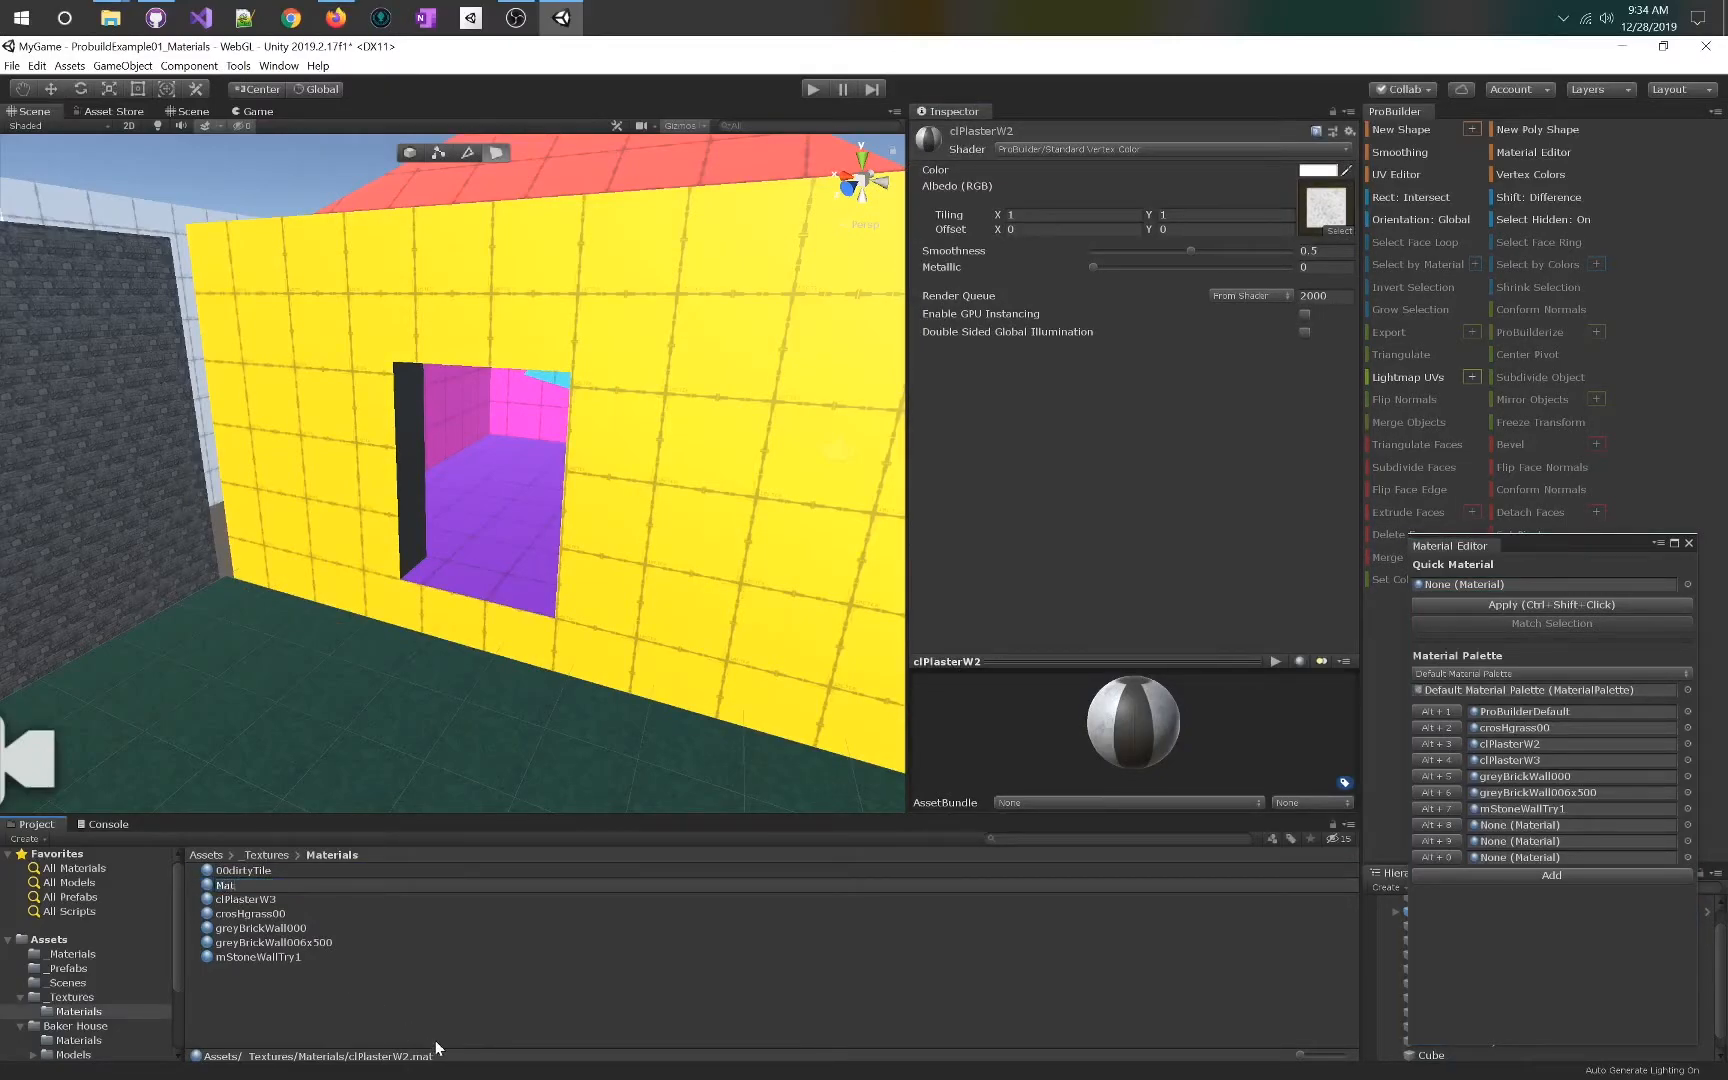
text(_Wa)
key(BackSpace)
key(BackSpace)
key(BackSpace)
key(BackSpace)
key(BackSpace)
key(BackSpace)
key(BackSpace)
key(BackSpace)
text(m_)
text(WallPl)
text(aster)
text(01)
key(Return)
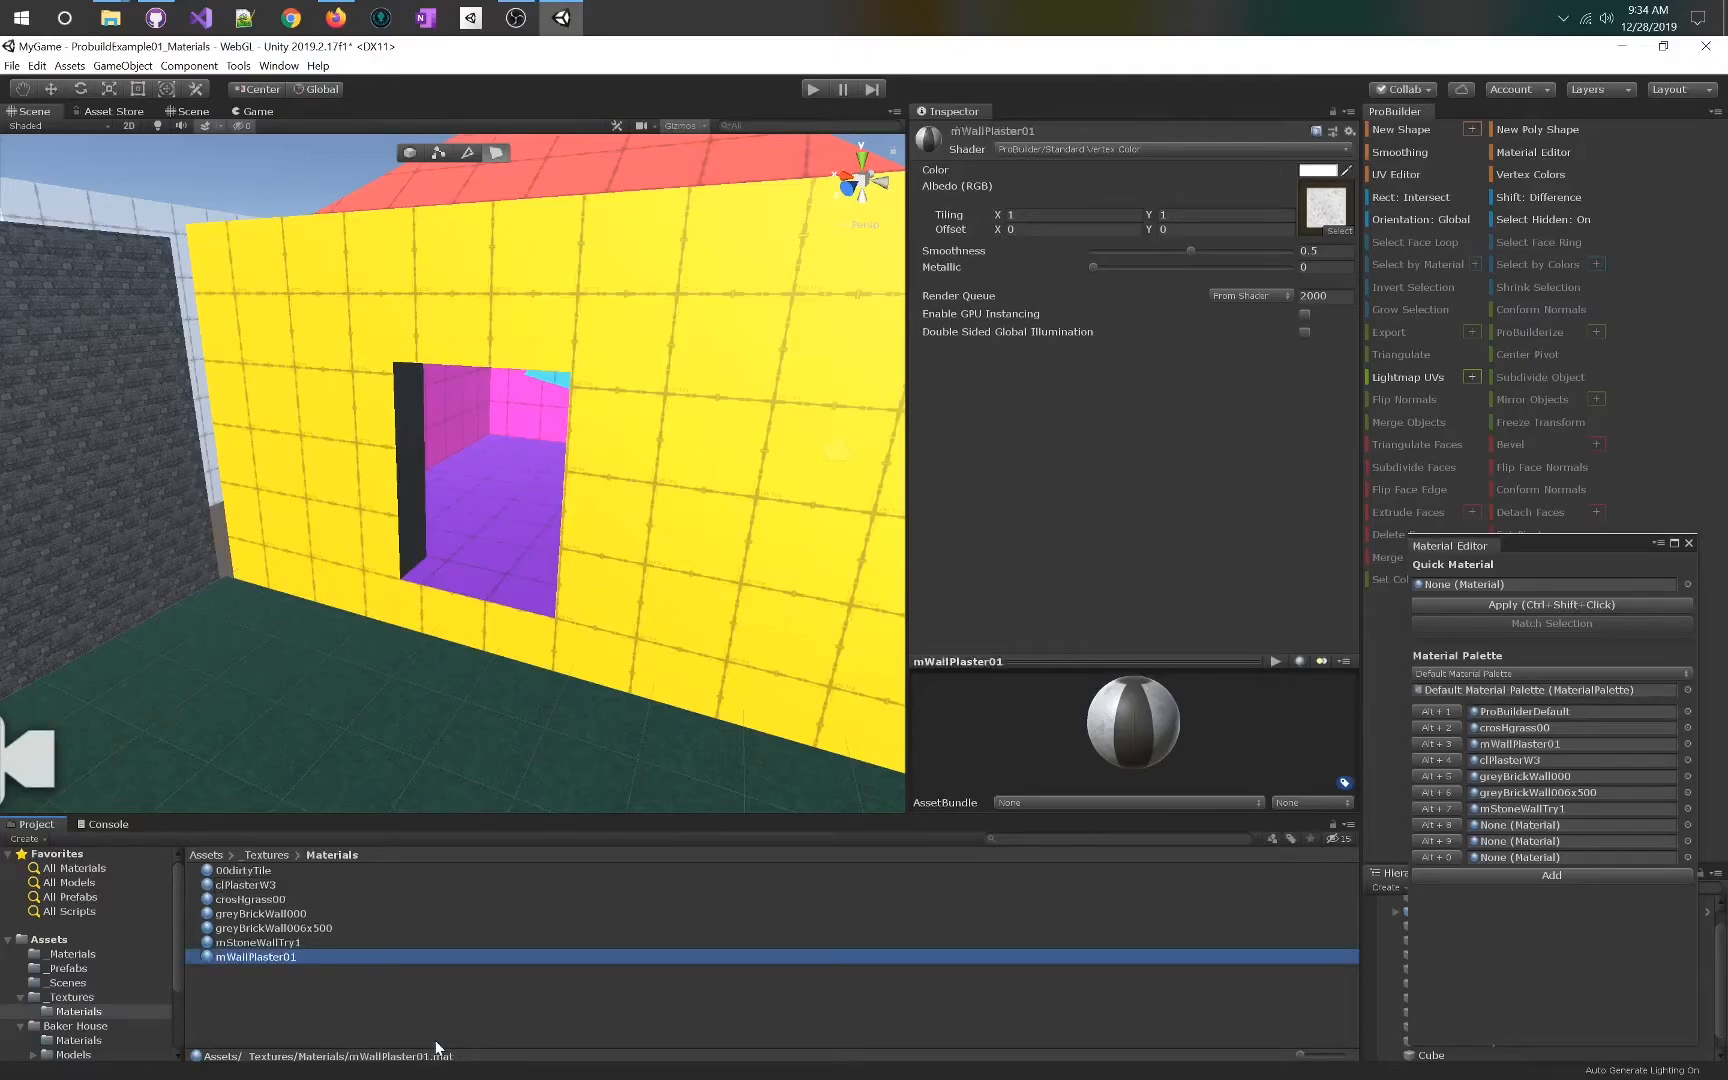
- Copy the name mWallPlaster01 and reuse it to rename the greyBrickWall000 material as mWallBrick01
click(243, 959)
key(ctrl+c)
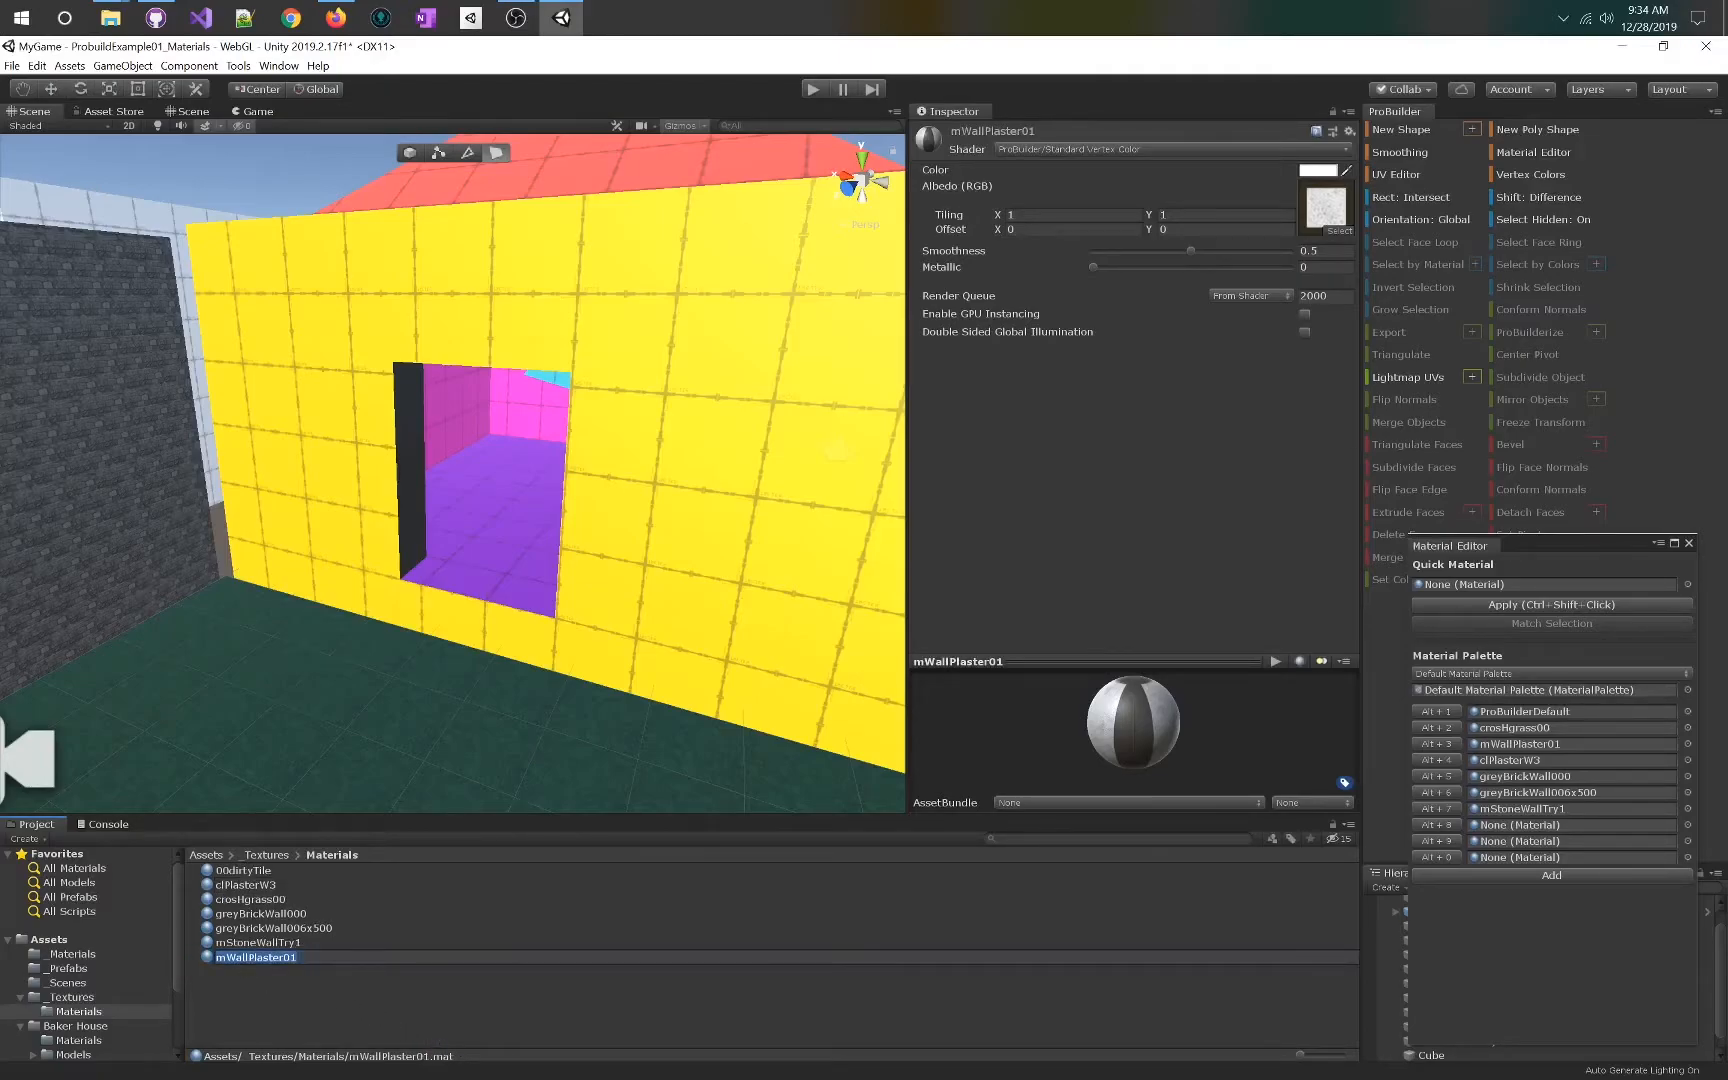
click(238, 899)
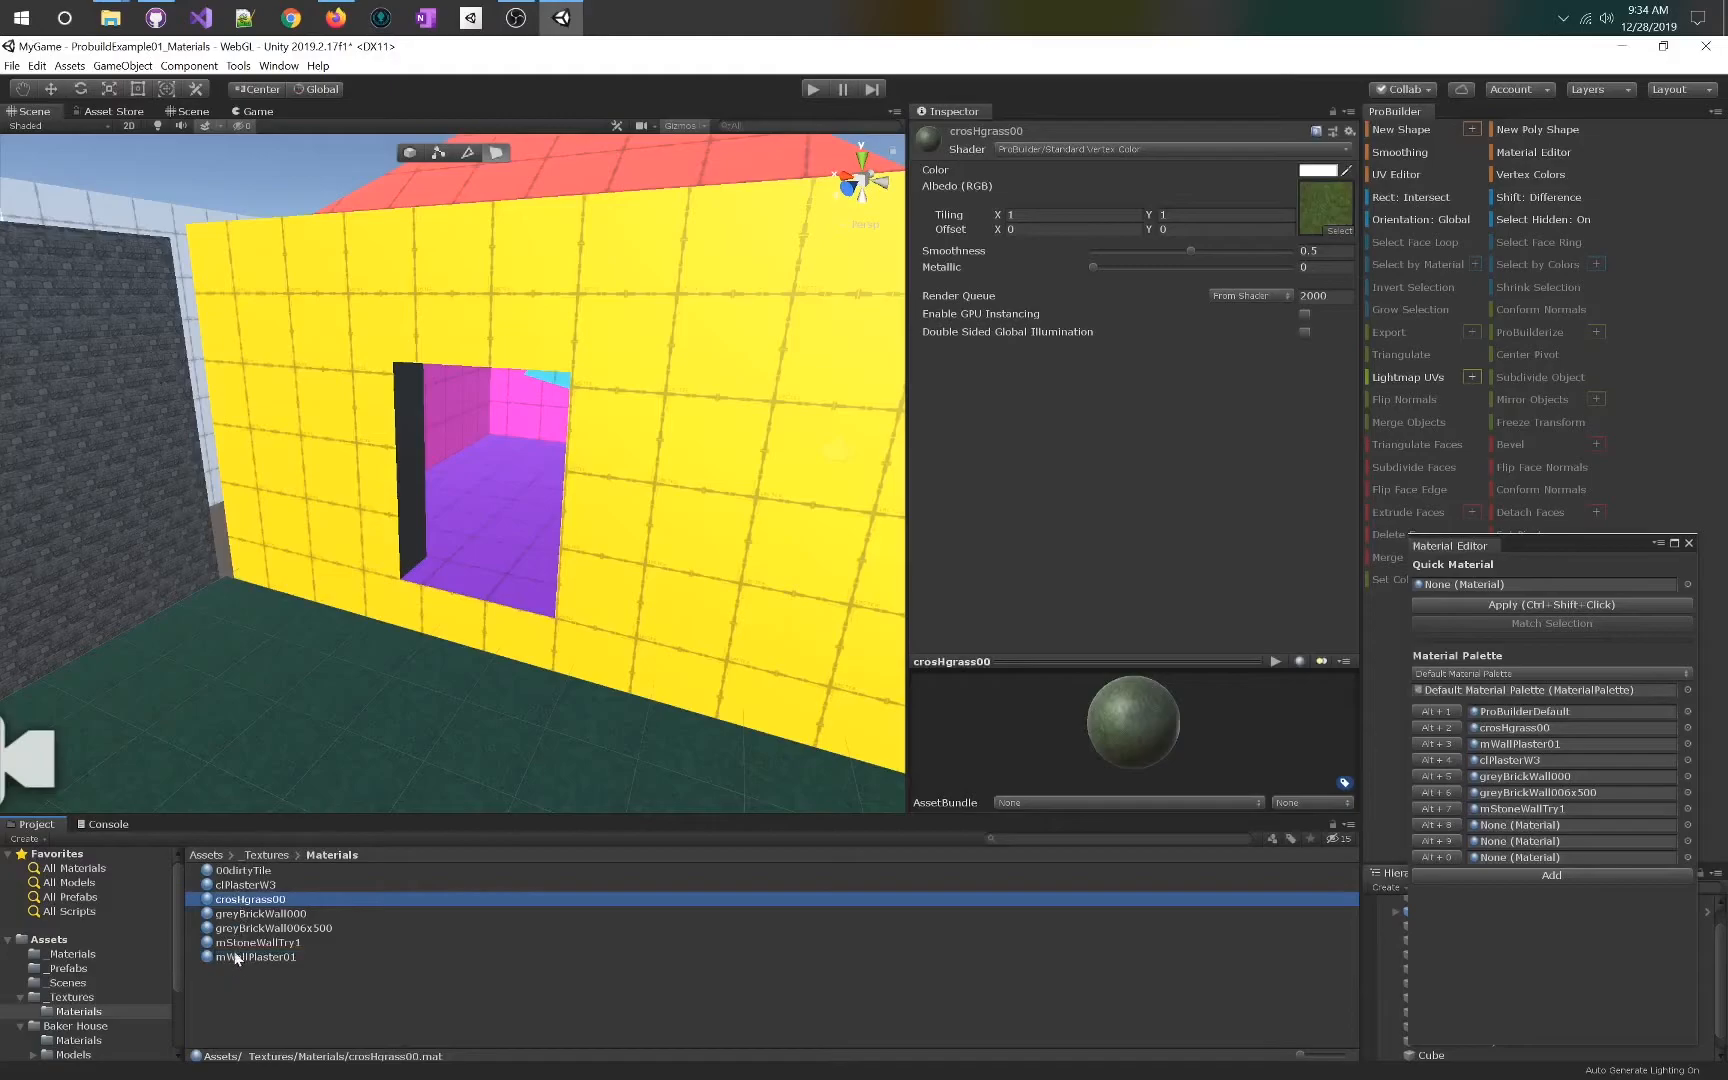
click(250, 913)
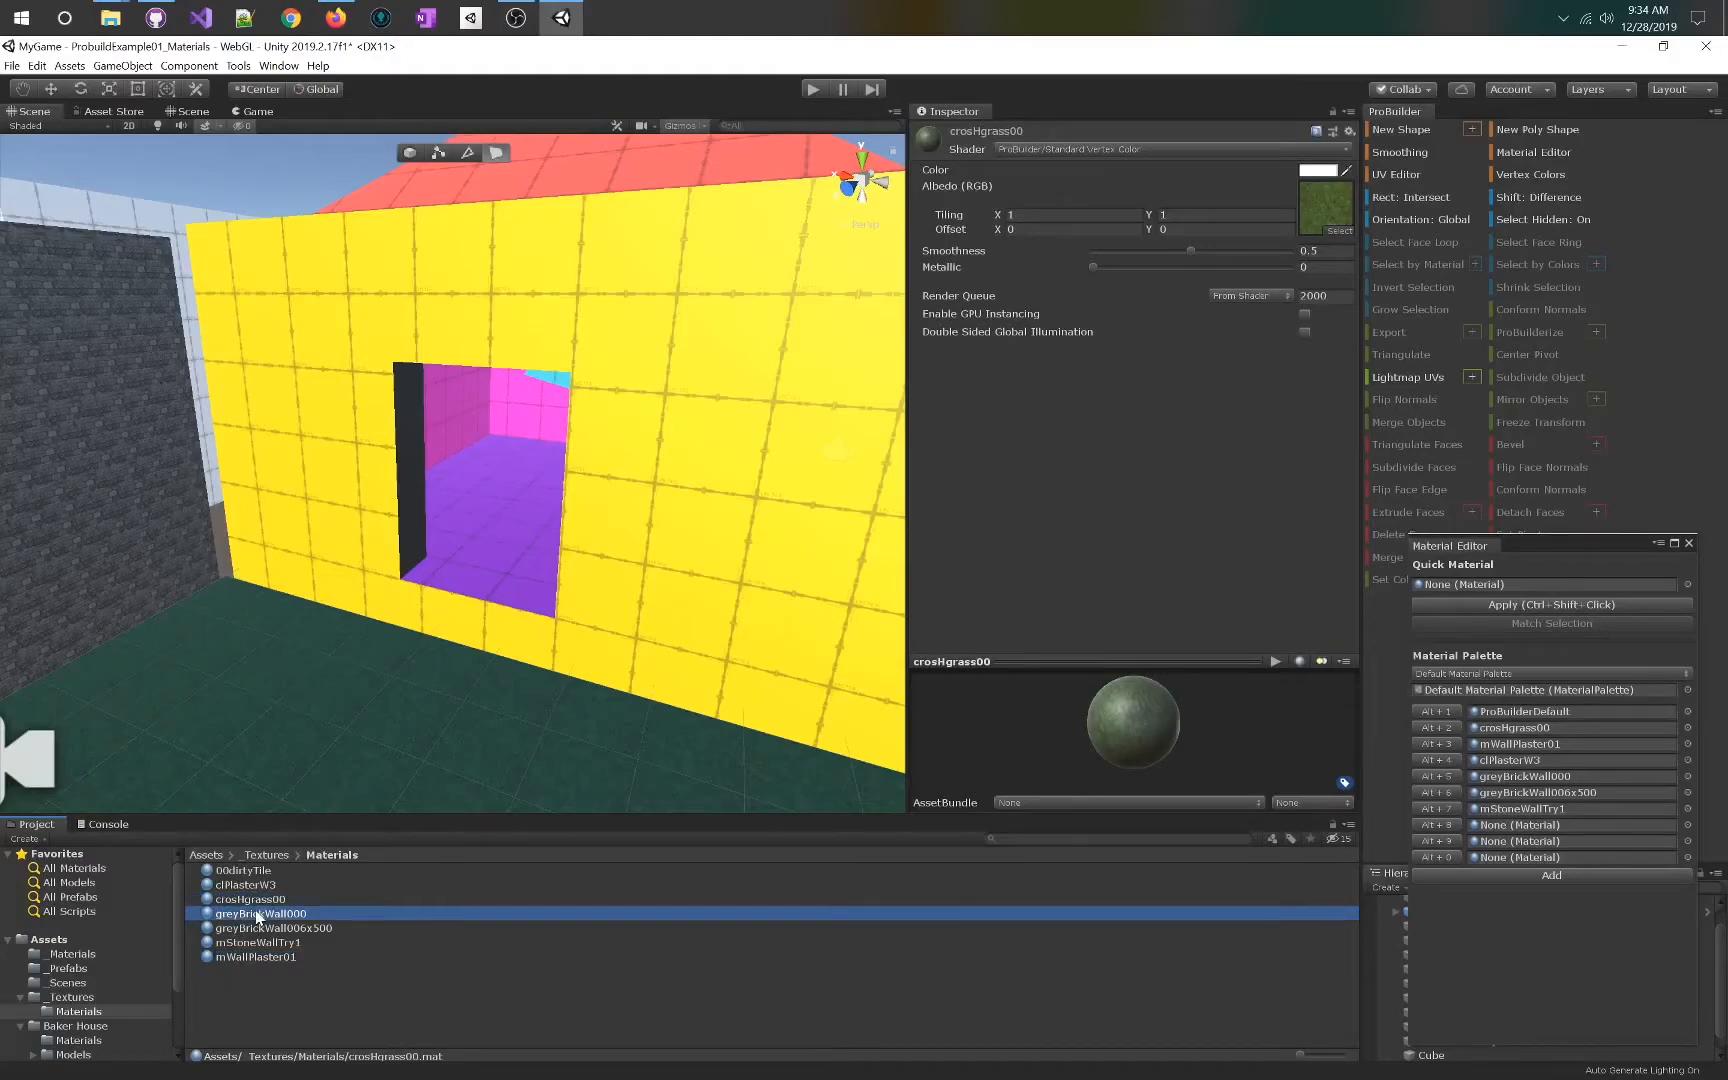
click(240, 916)
key(ctrl+v)
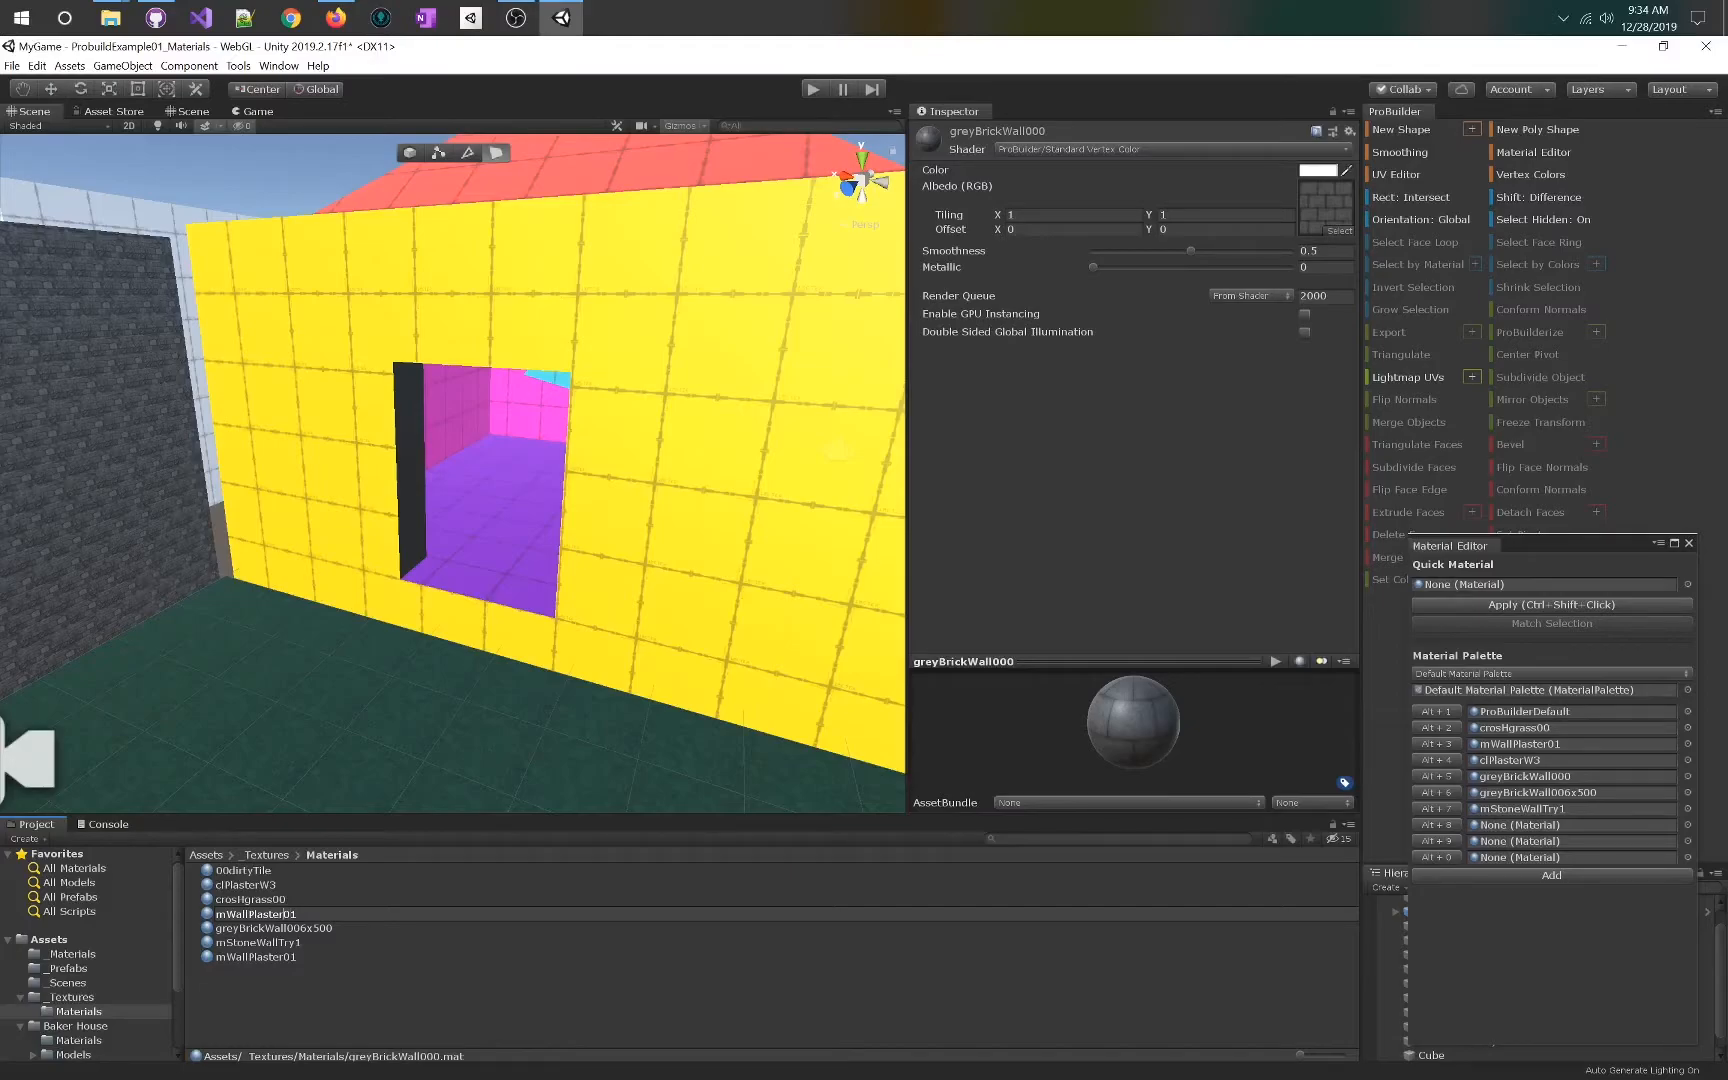
text(Brick)
key(Return)
- Rename the greyBrickWall006x500 material as mWallBrick02, starting from the copied name
click(282, 917)
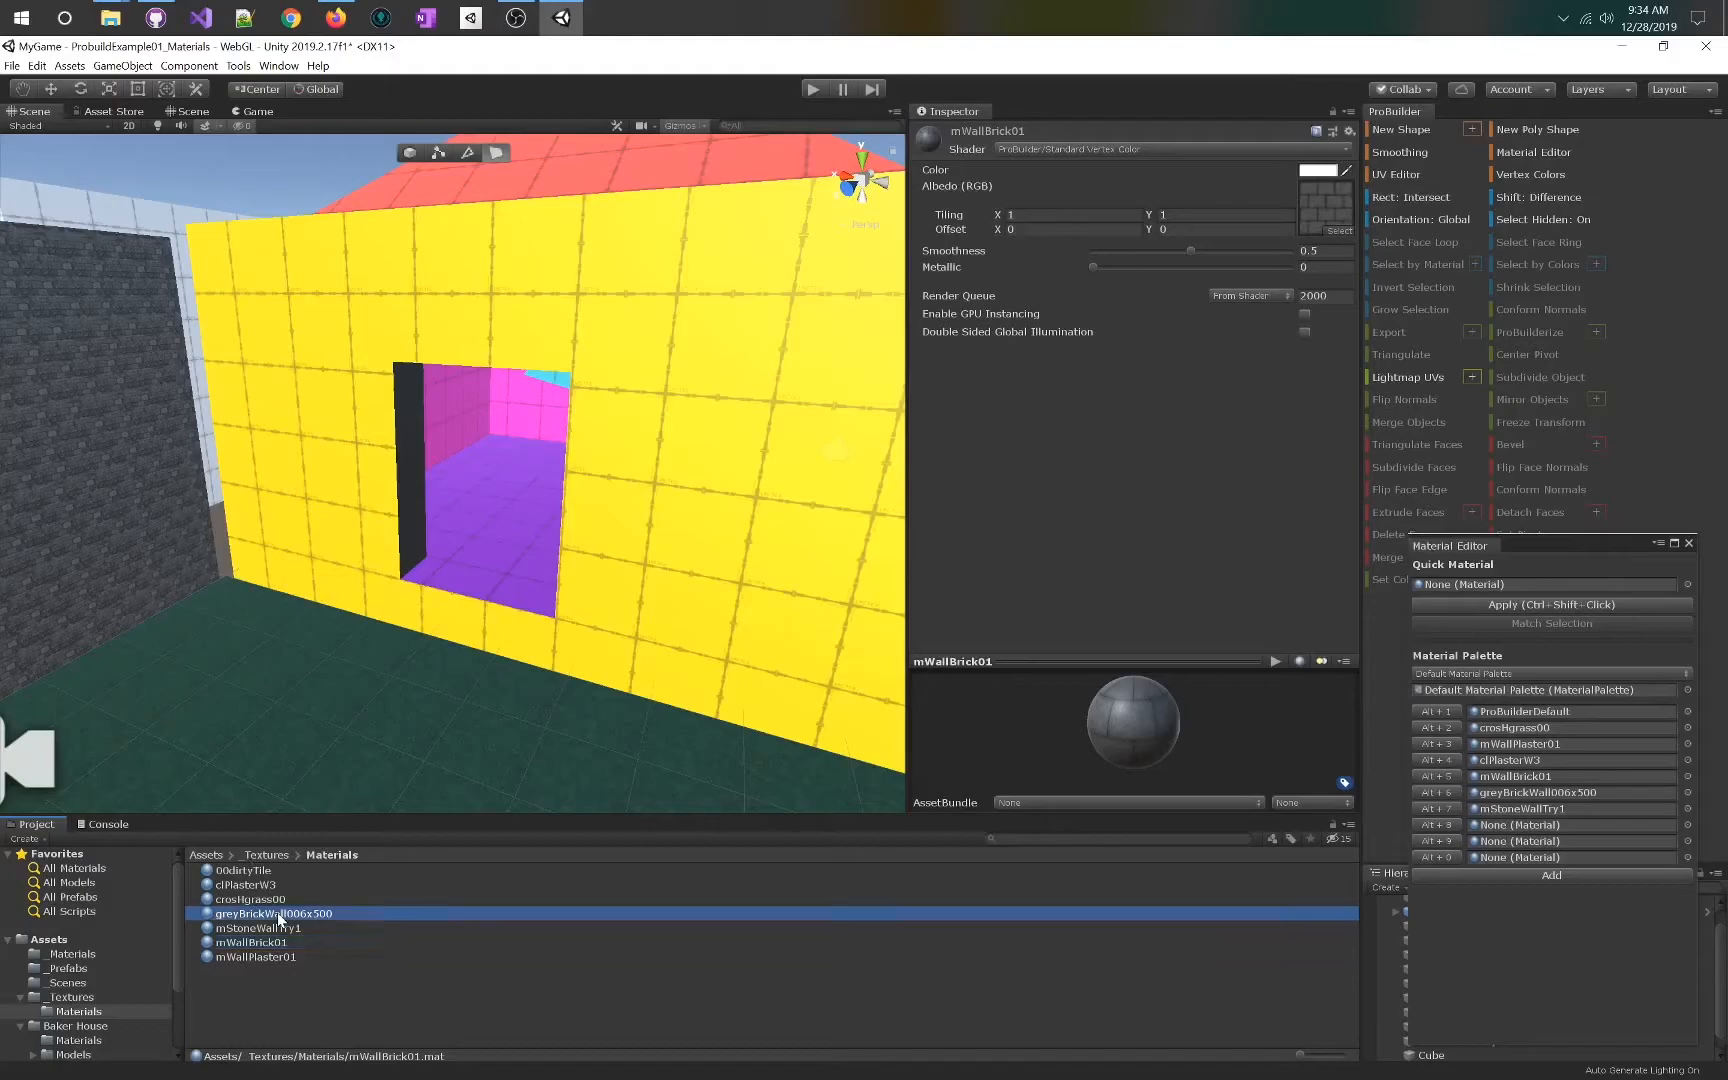
click(258, 916)
key(ctrl+v)
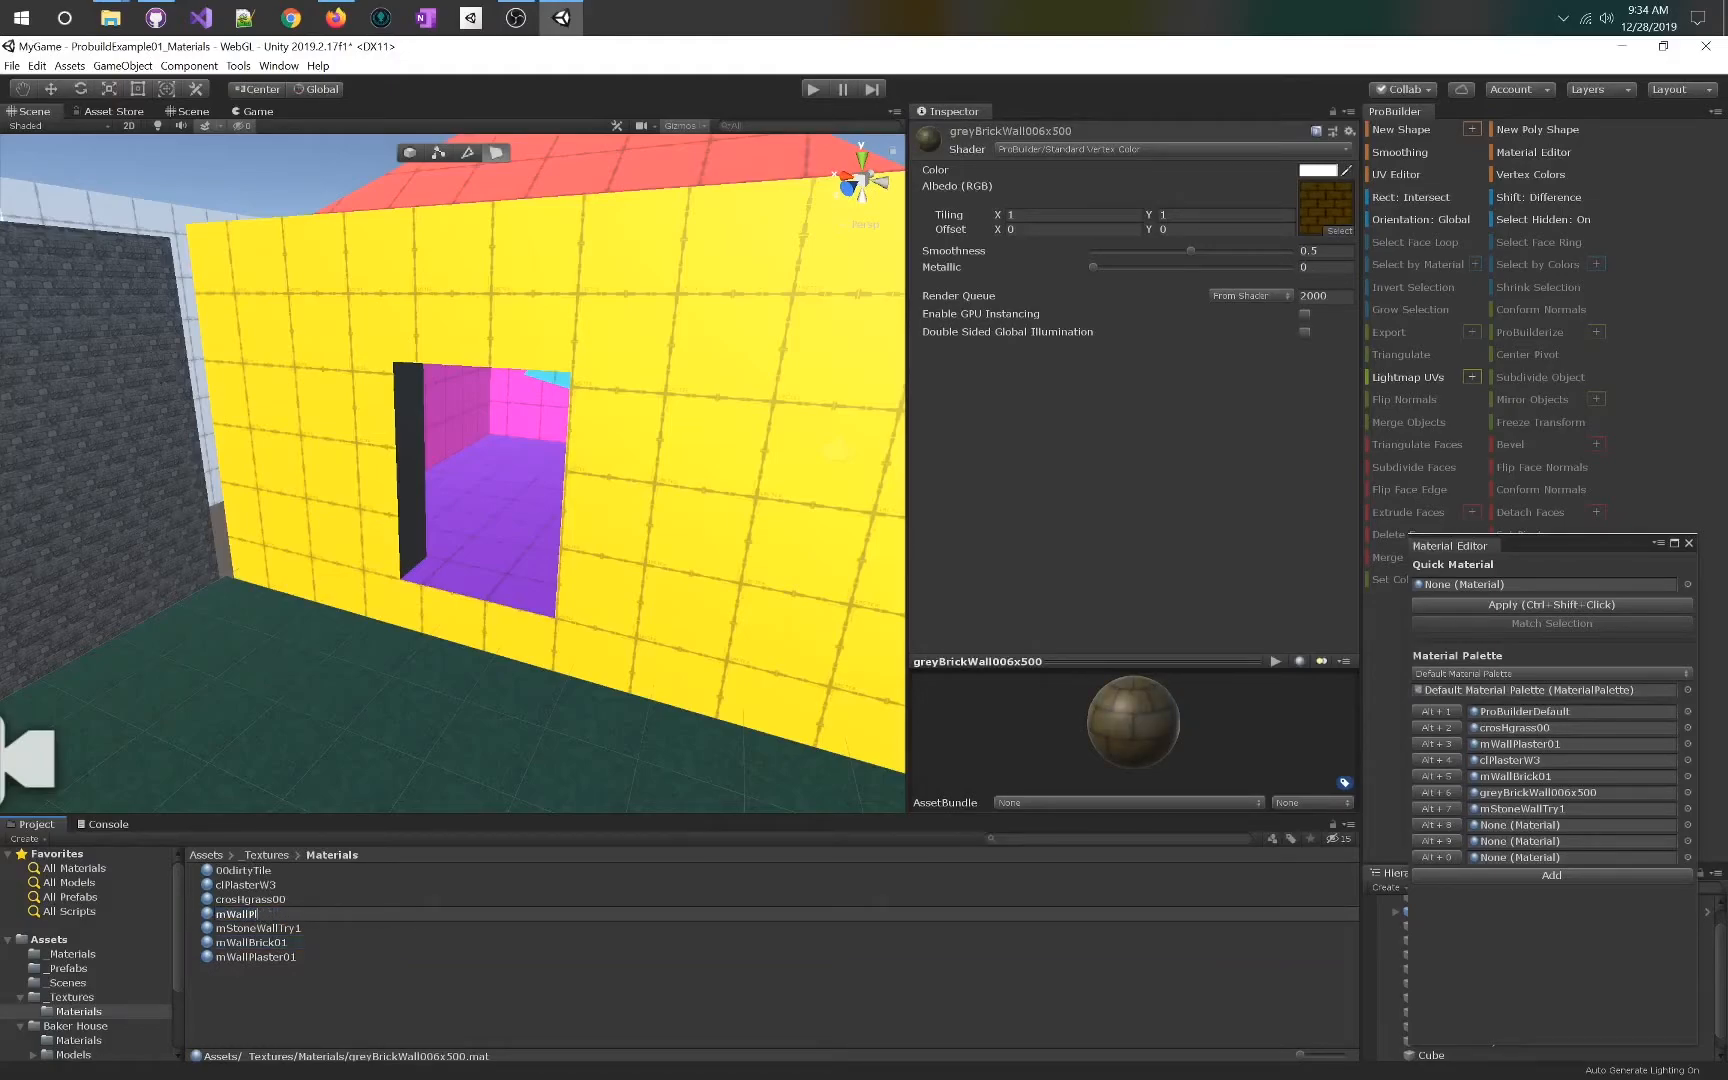
text(02)
key(Return)
- Rename the mStoneWallTry1 material as mWallStone01
right_click(266, 916)
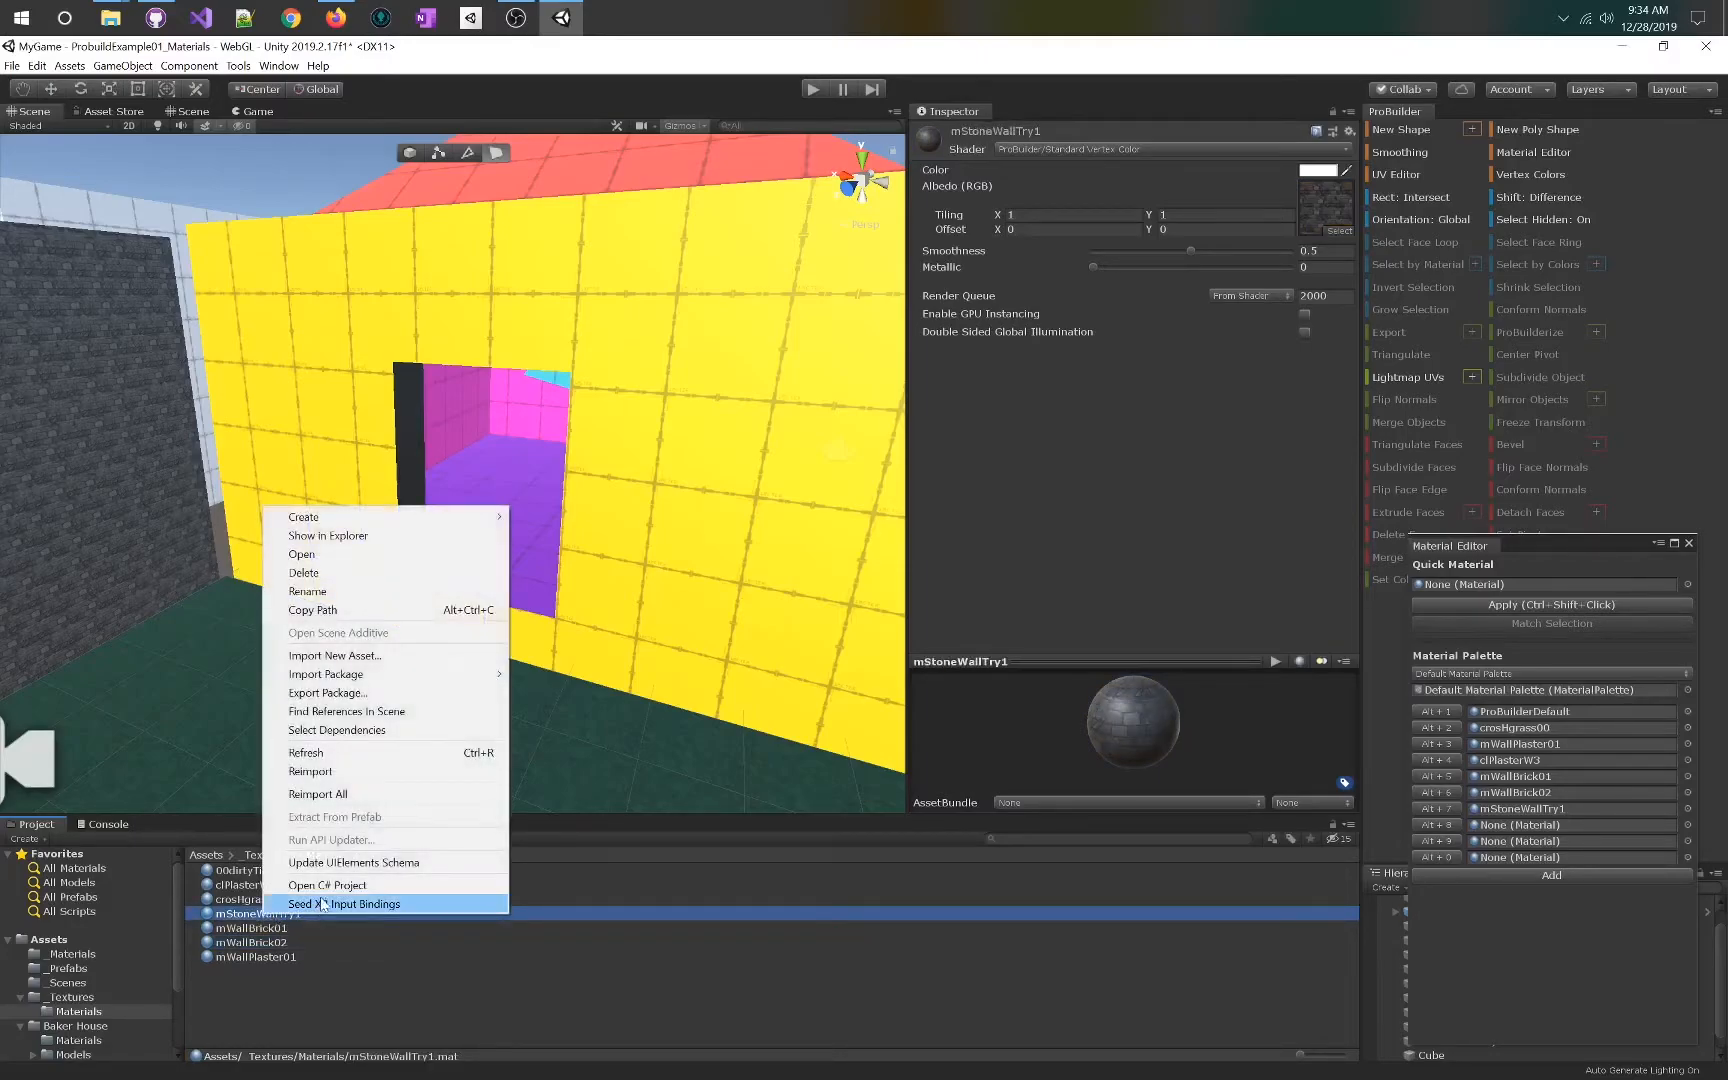
click(358, 595)
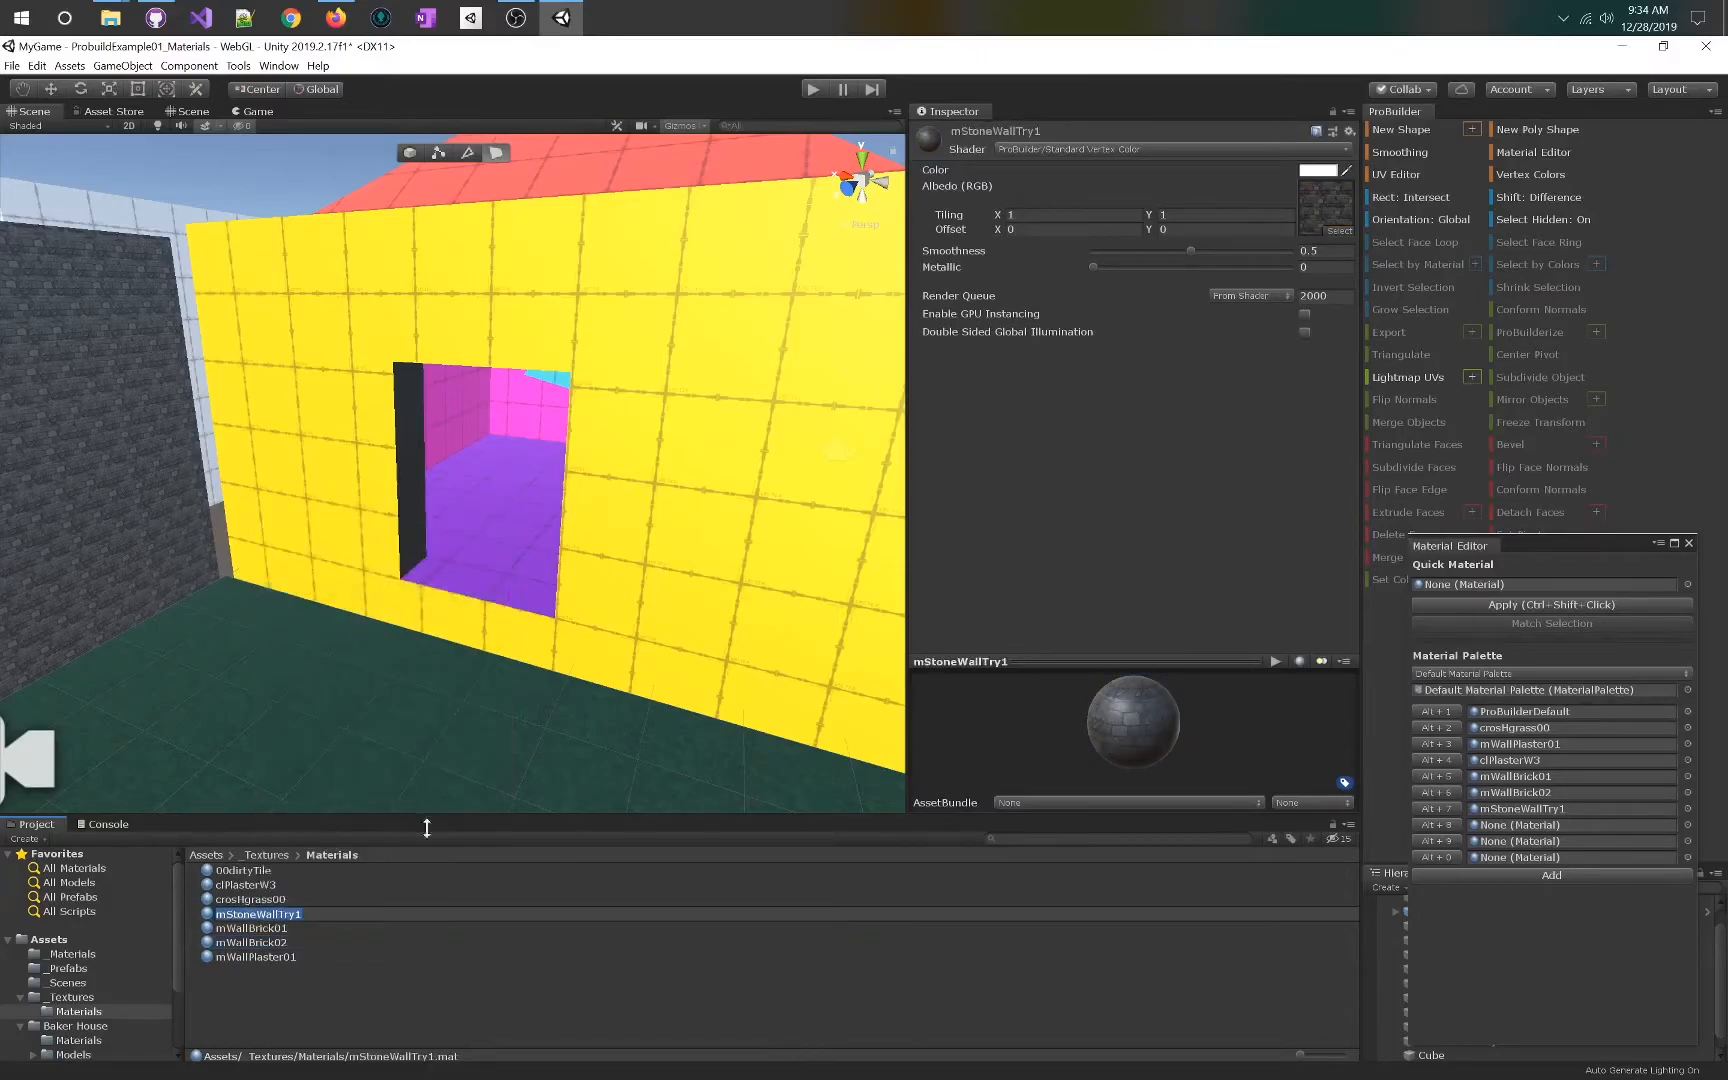
text(mWall)
key(Return)
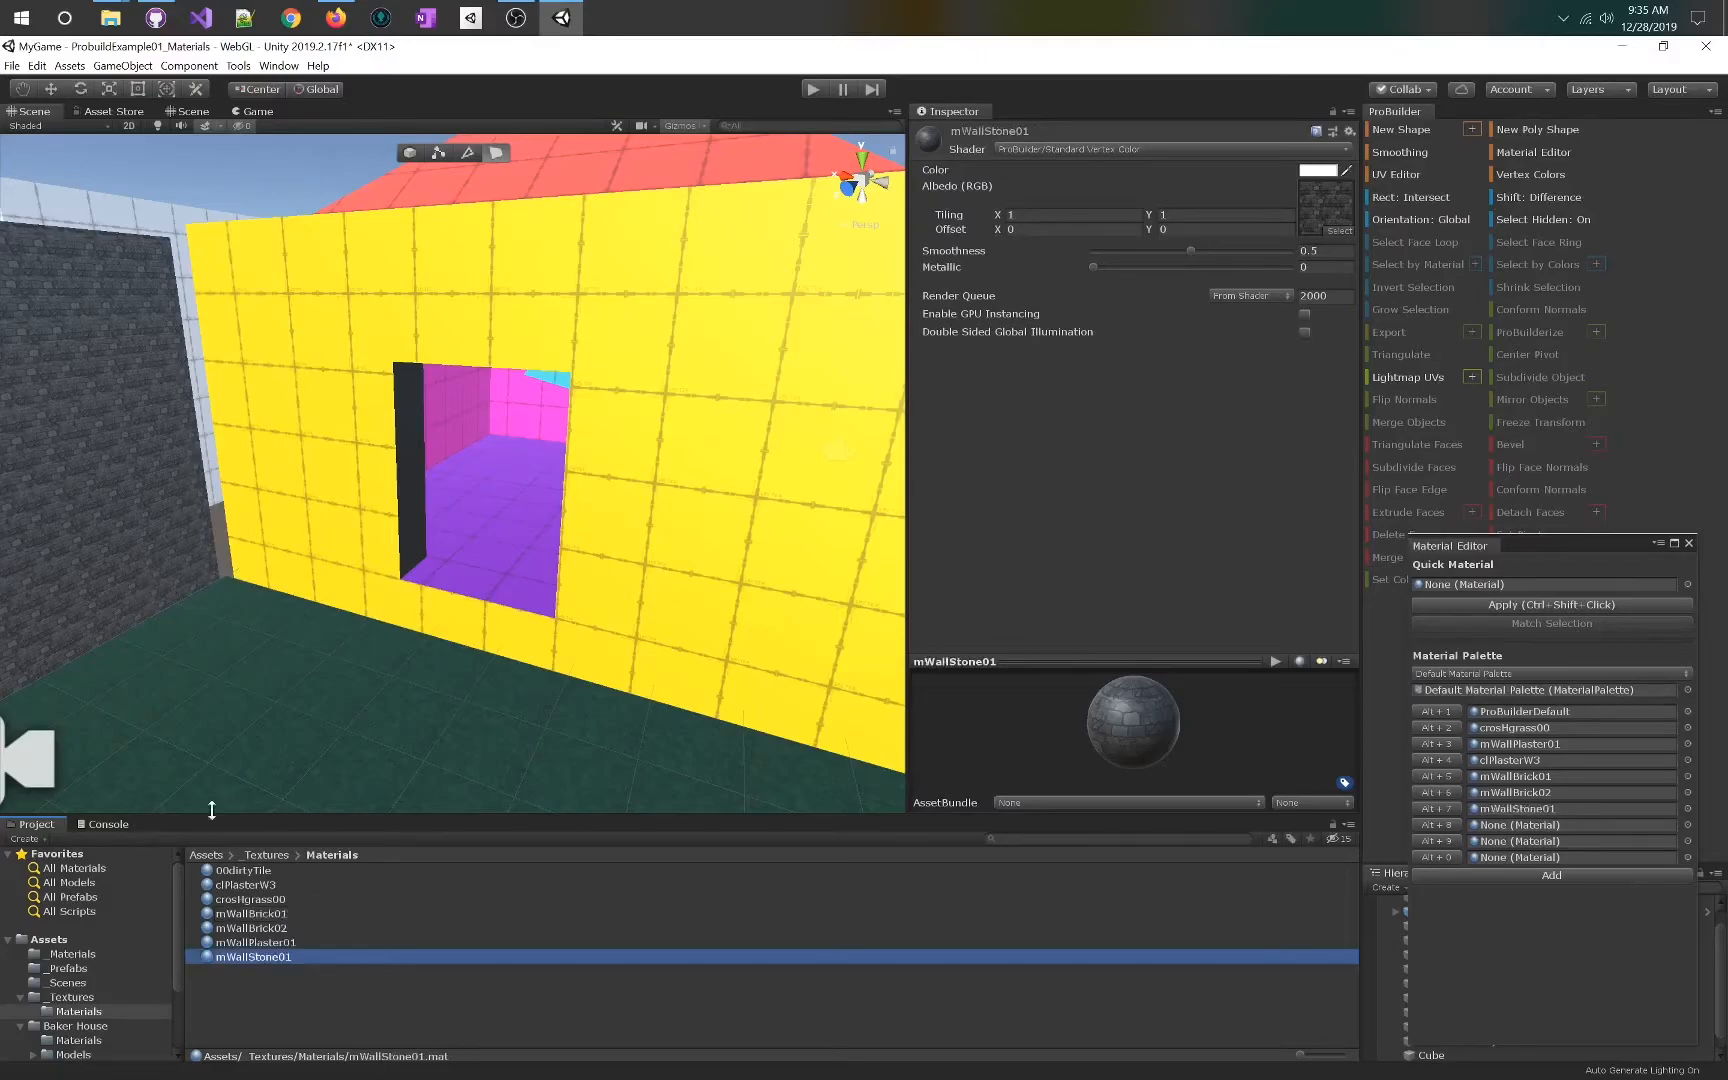
- Rename the crosHgrass00 material as mGroundGrass01
right_click(230, 899)
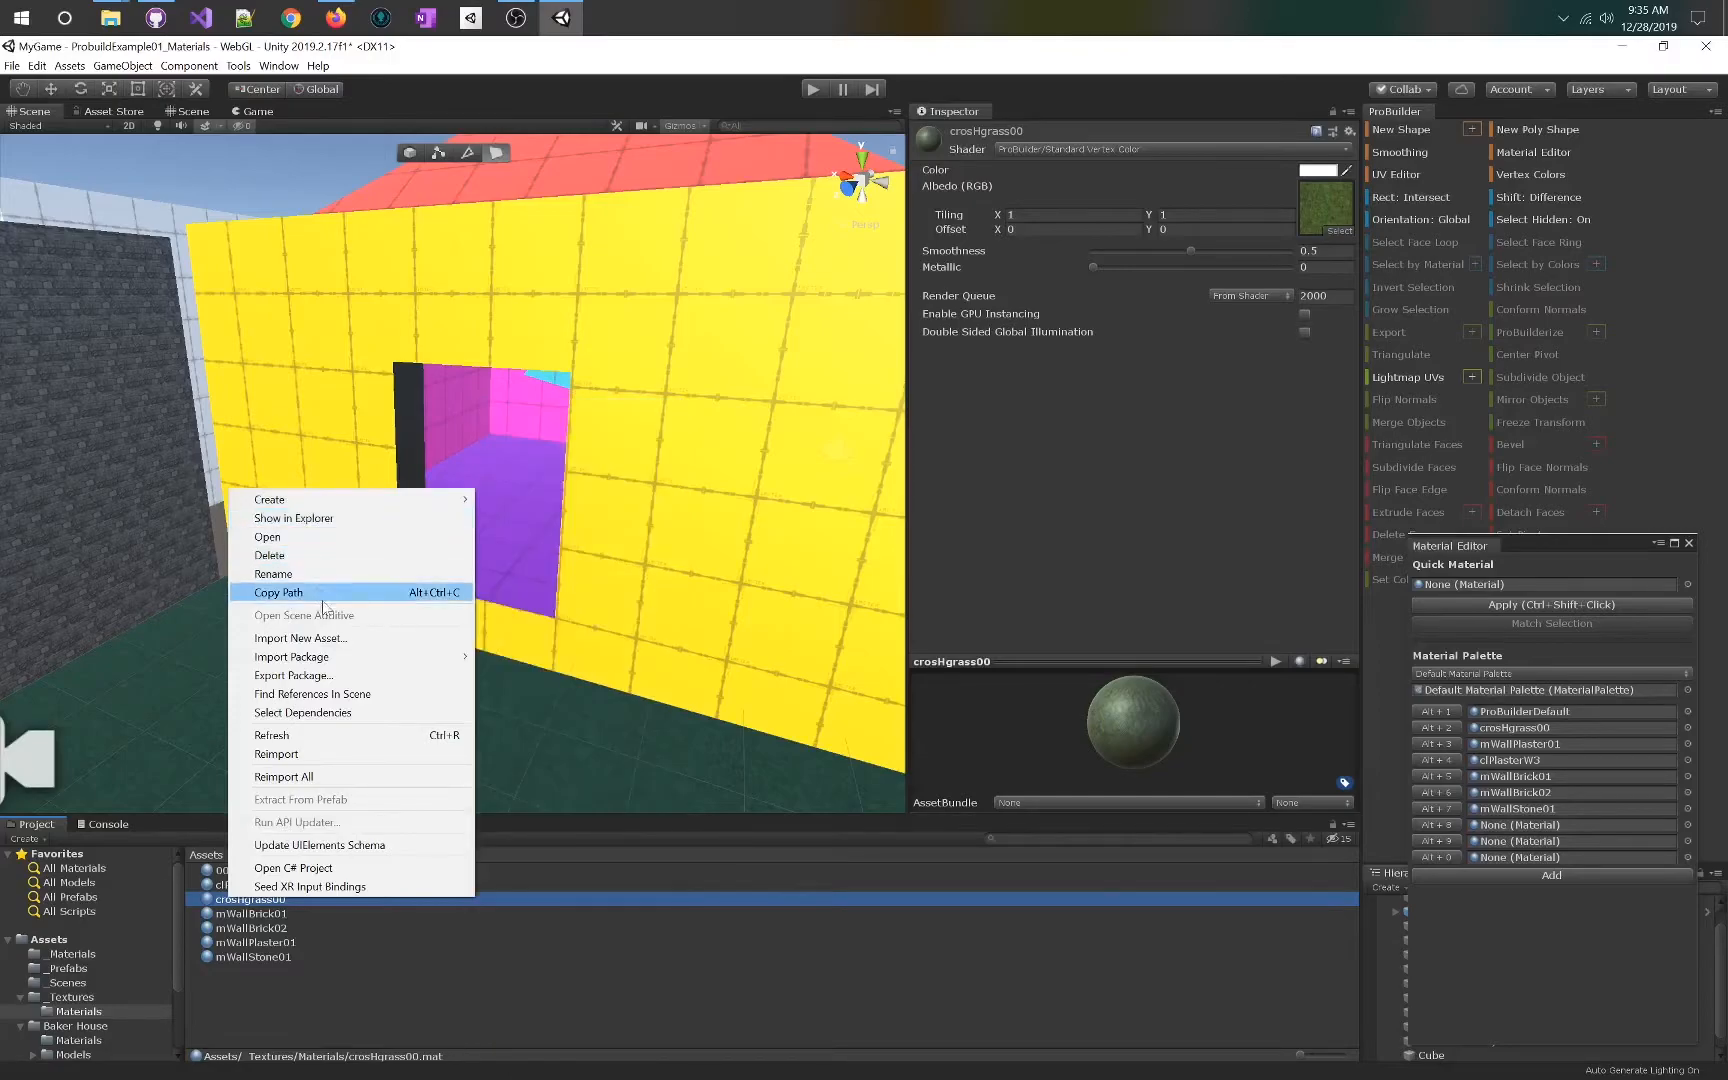
click(300, 574)
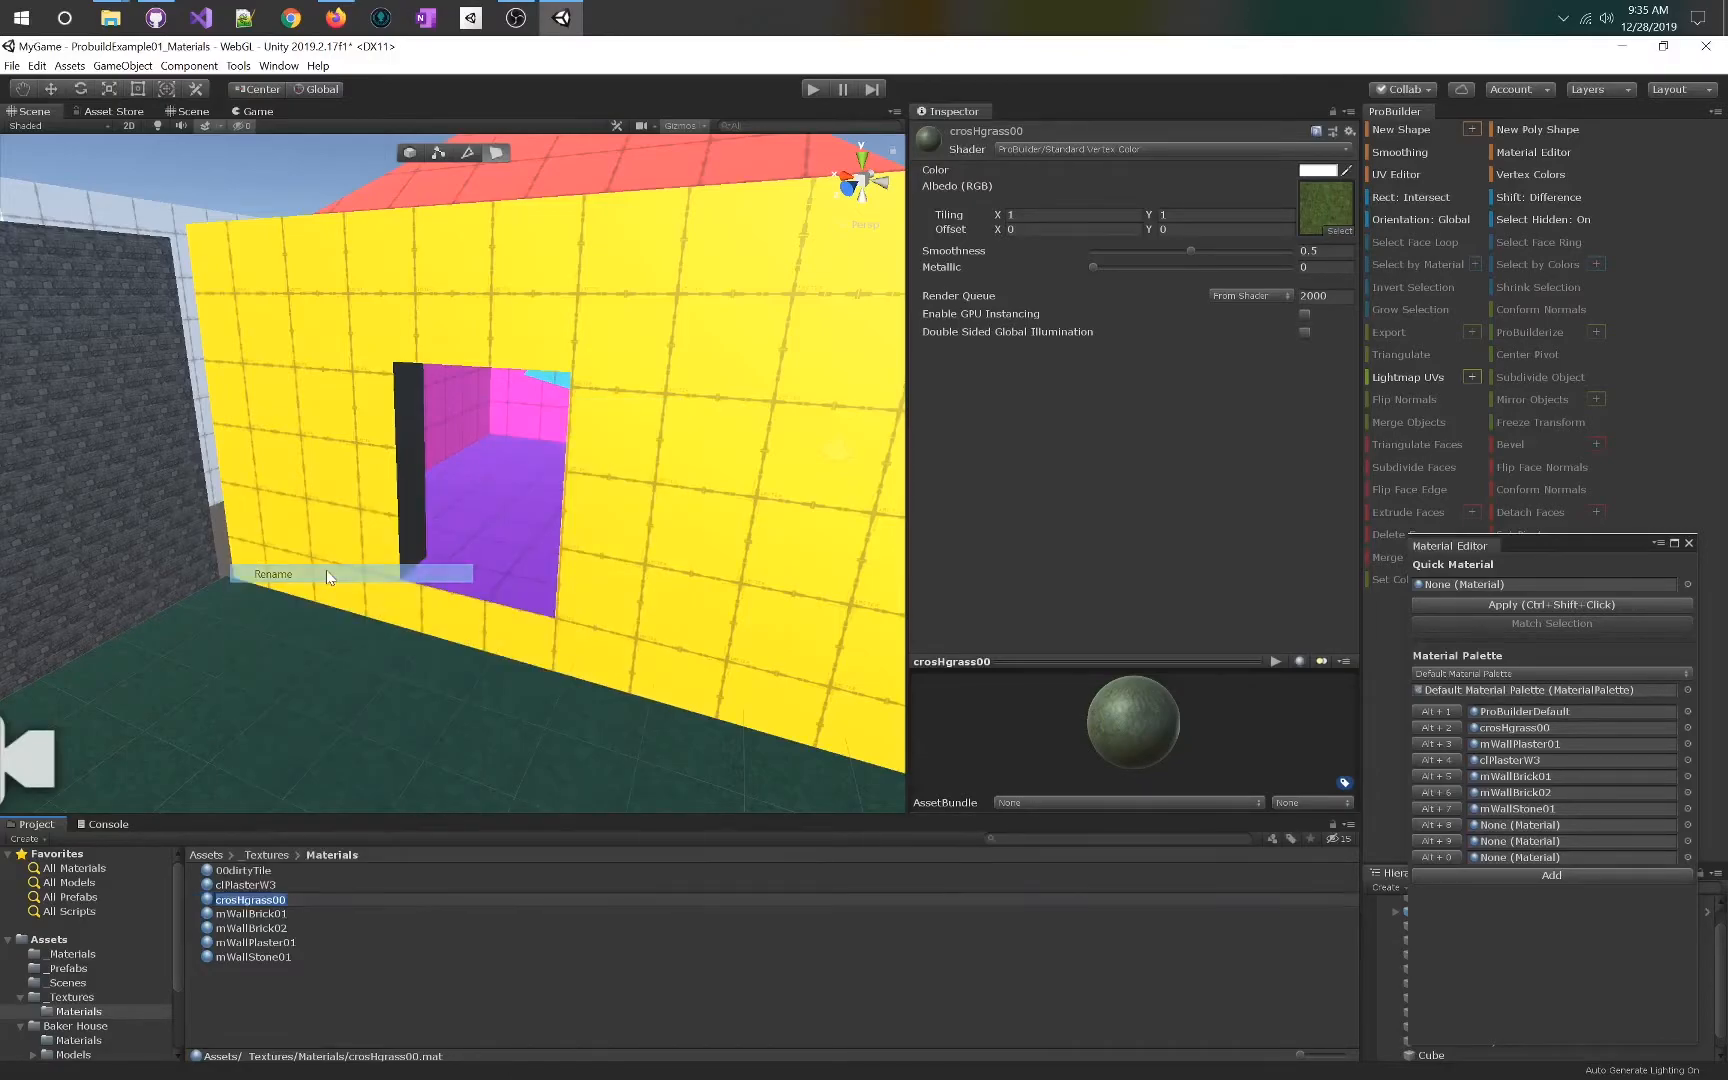
text(m)
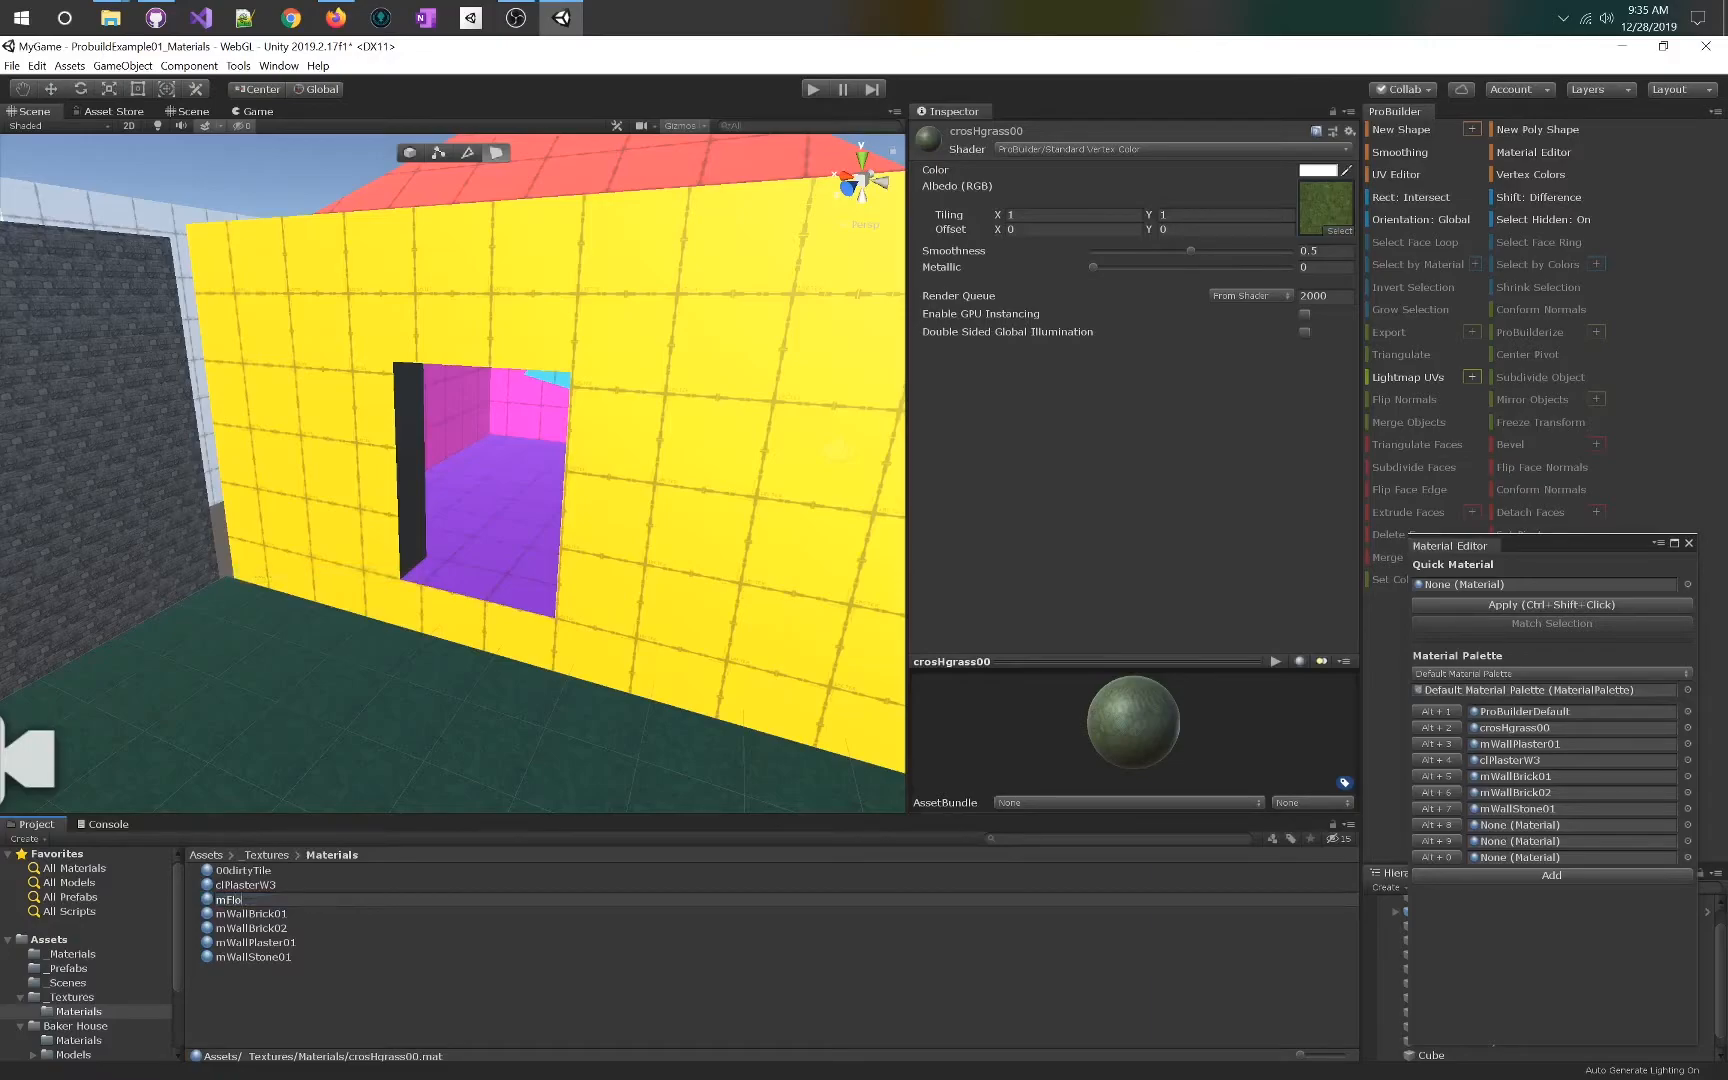
text(GroundGrass01)
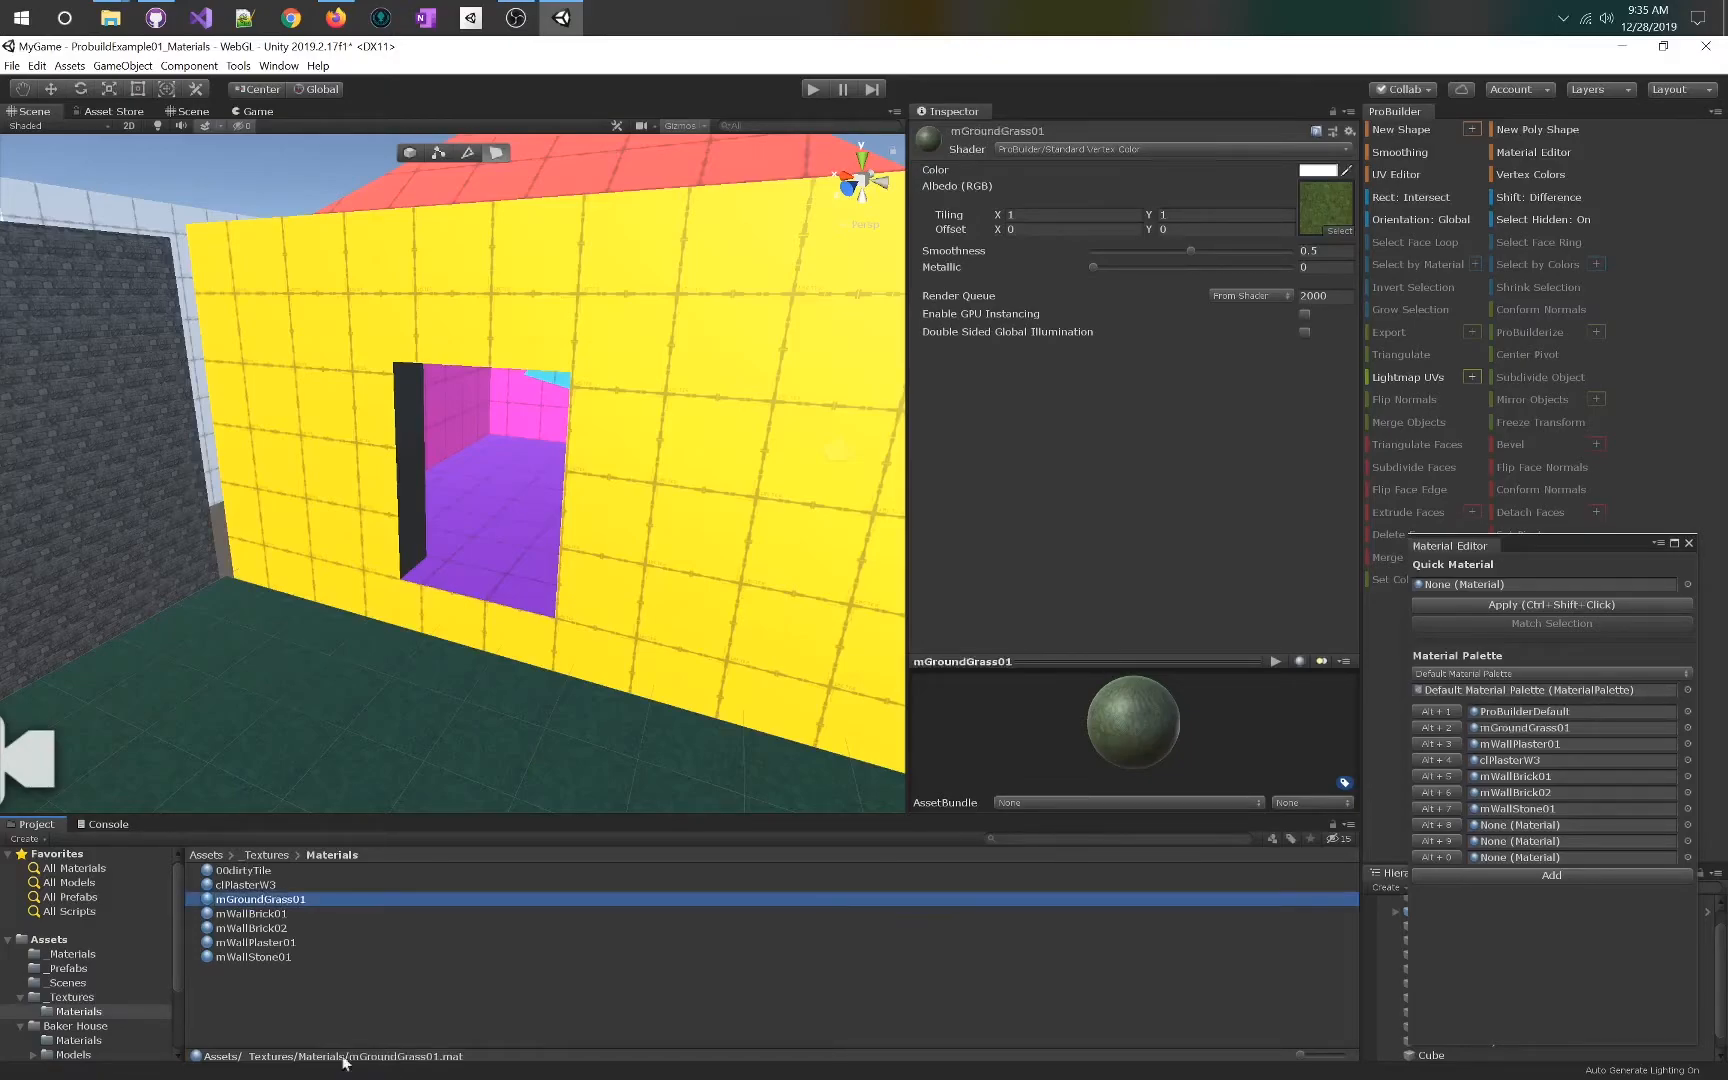
- Rename the clPlasterW3 material as mWallPlaster02
right_click(259, 885)
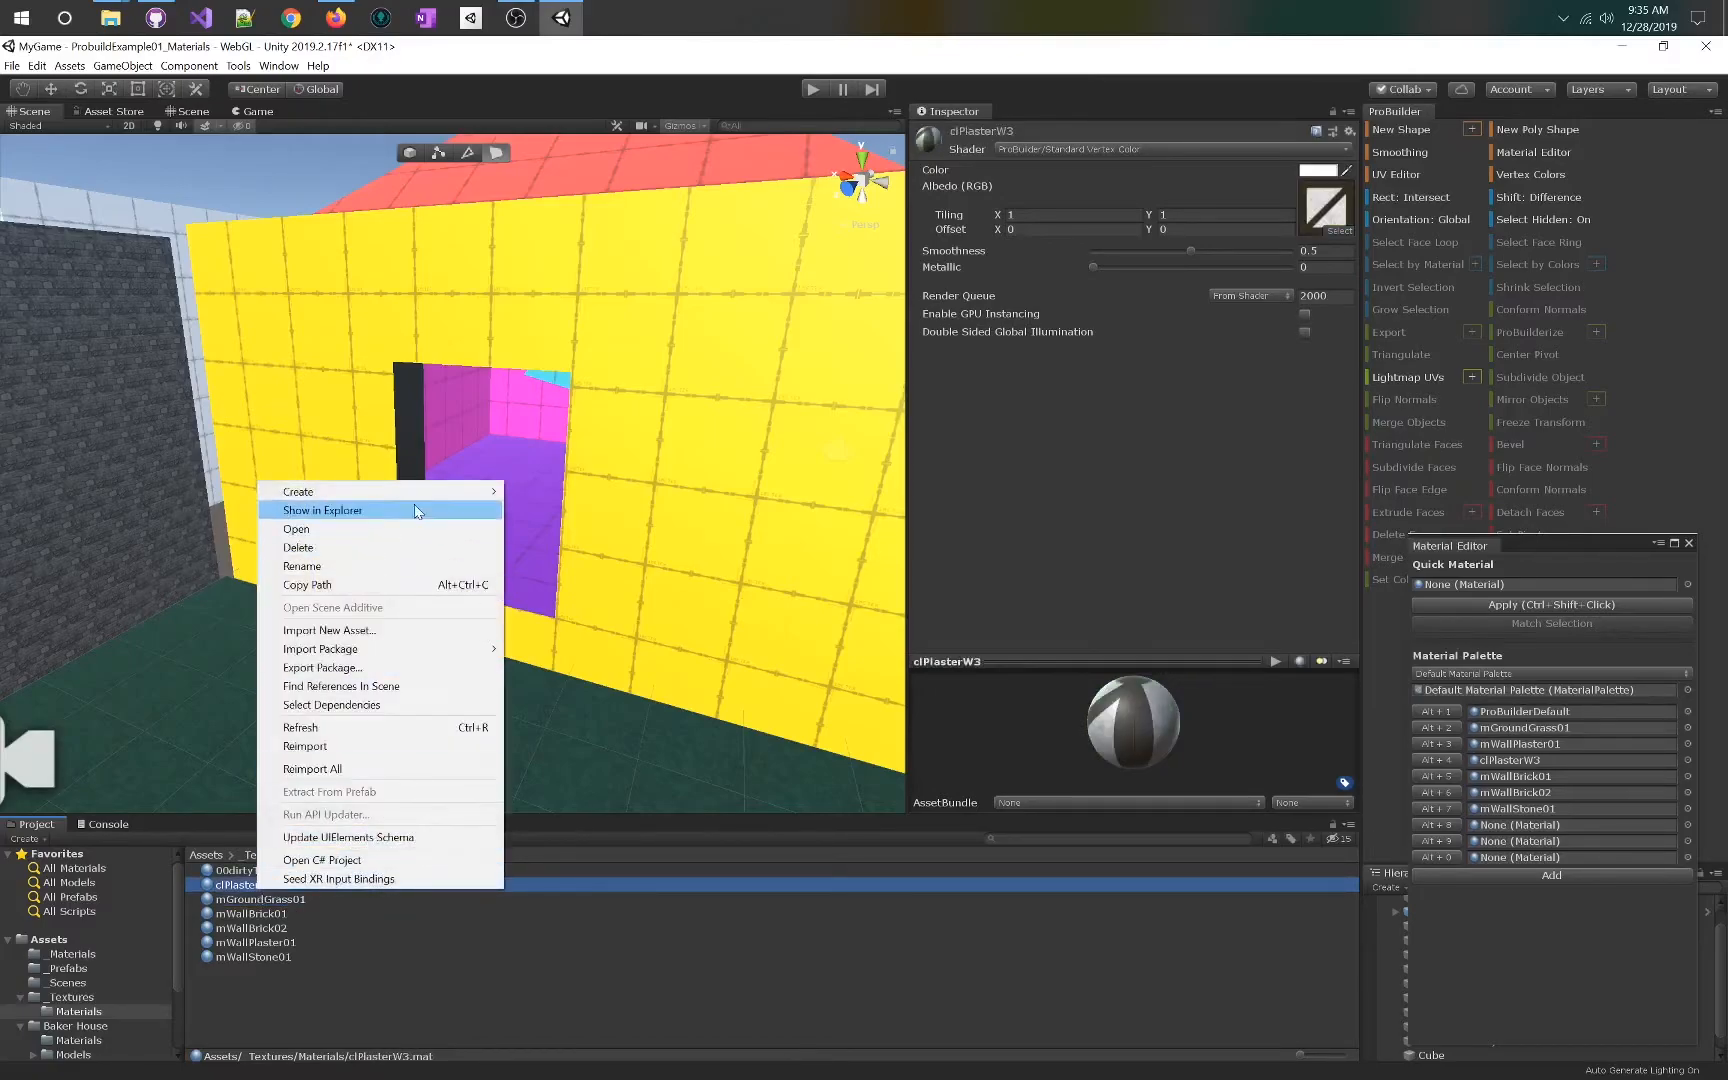
click(400, 566)
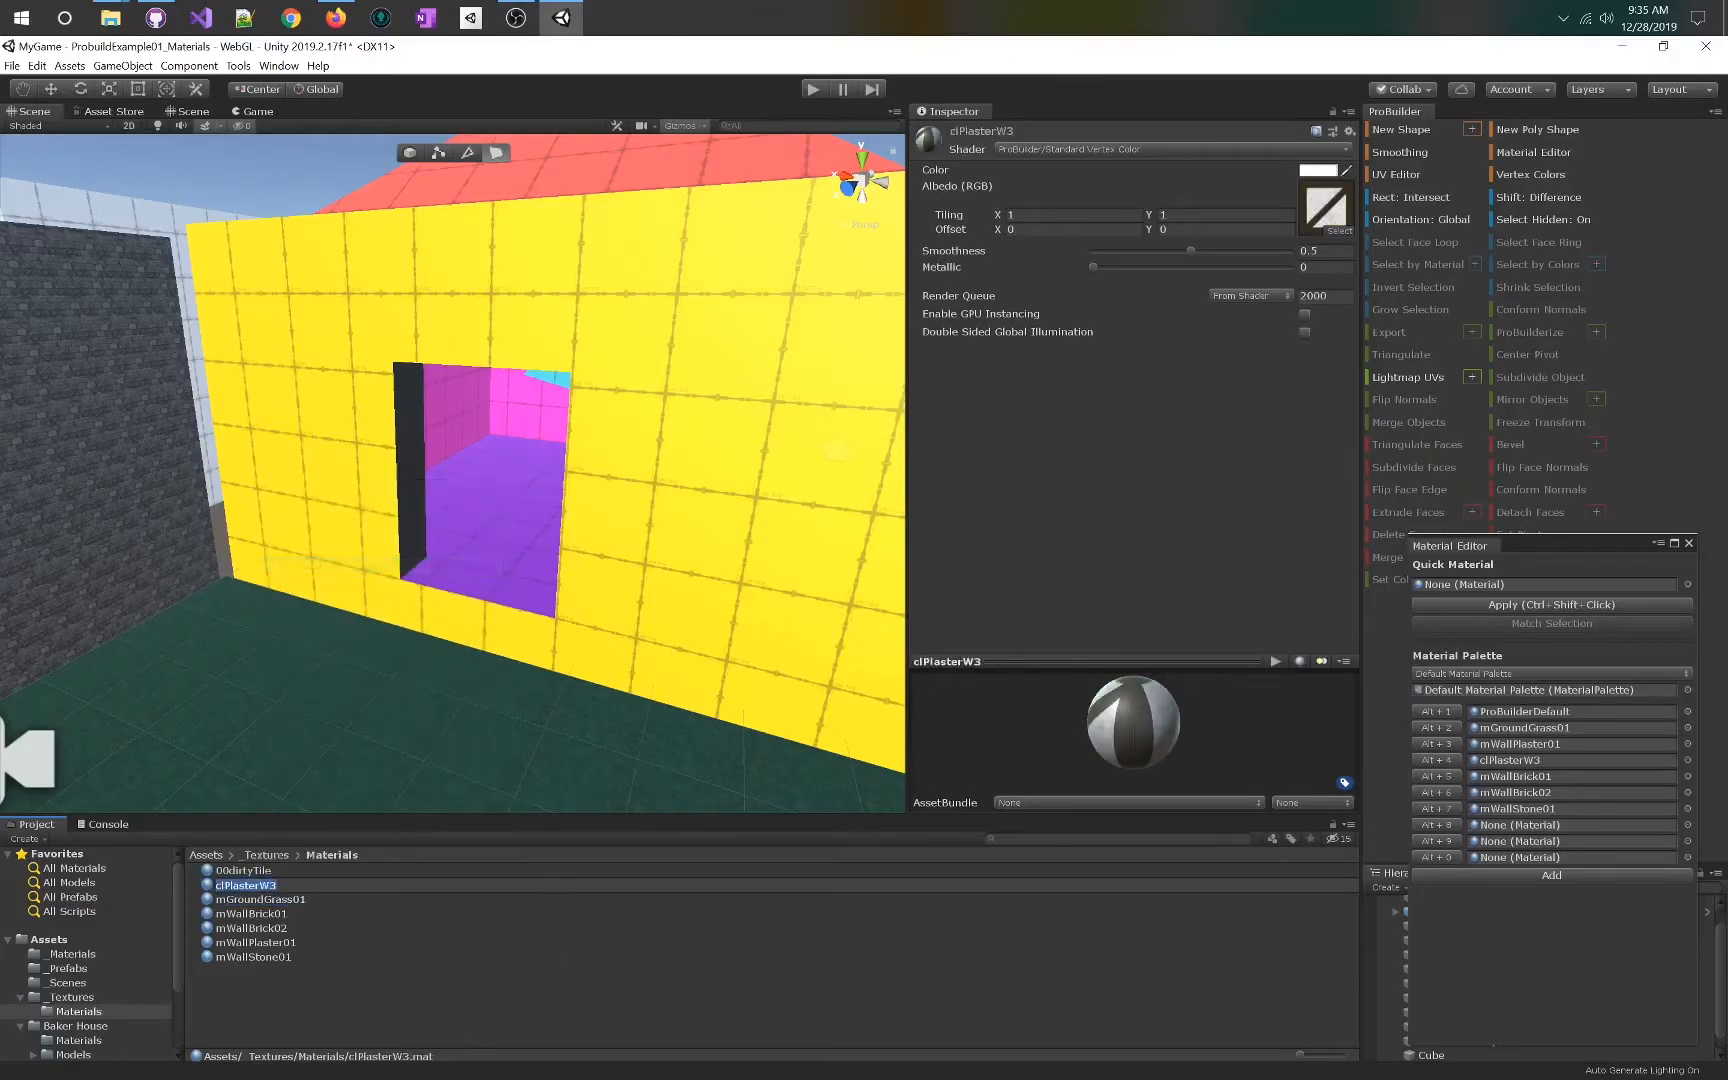
text(mWal)
key(Return)
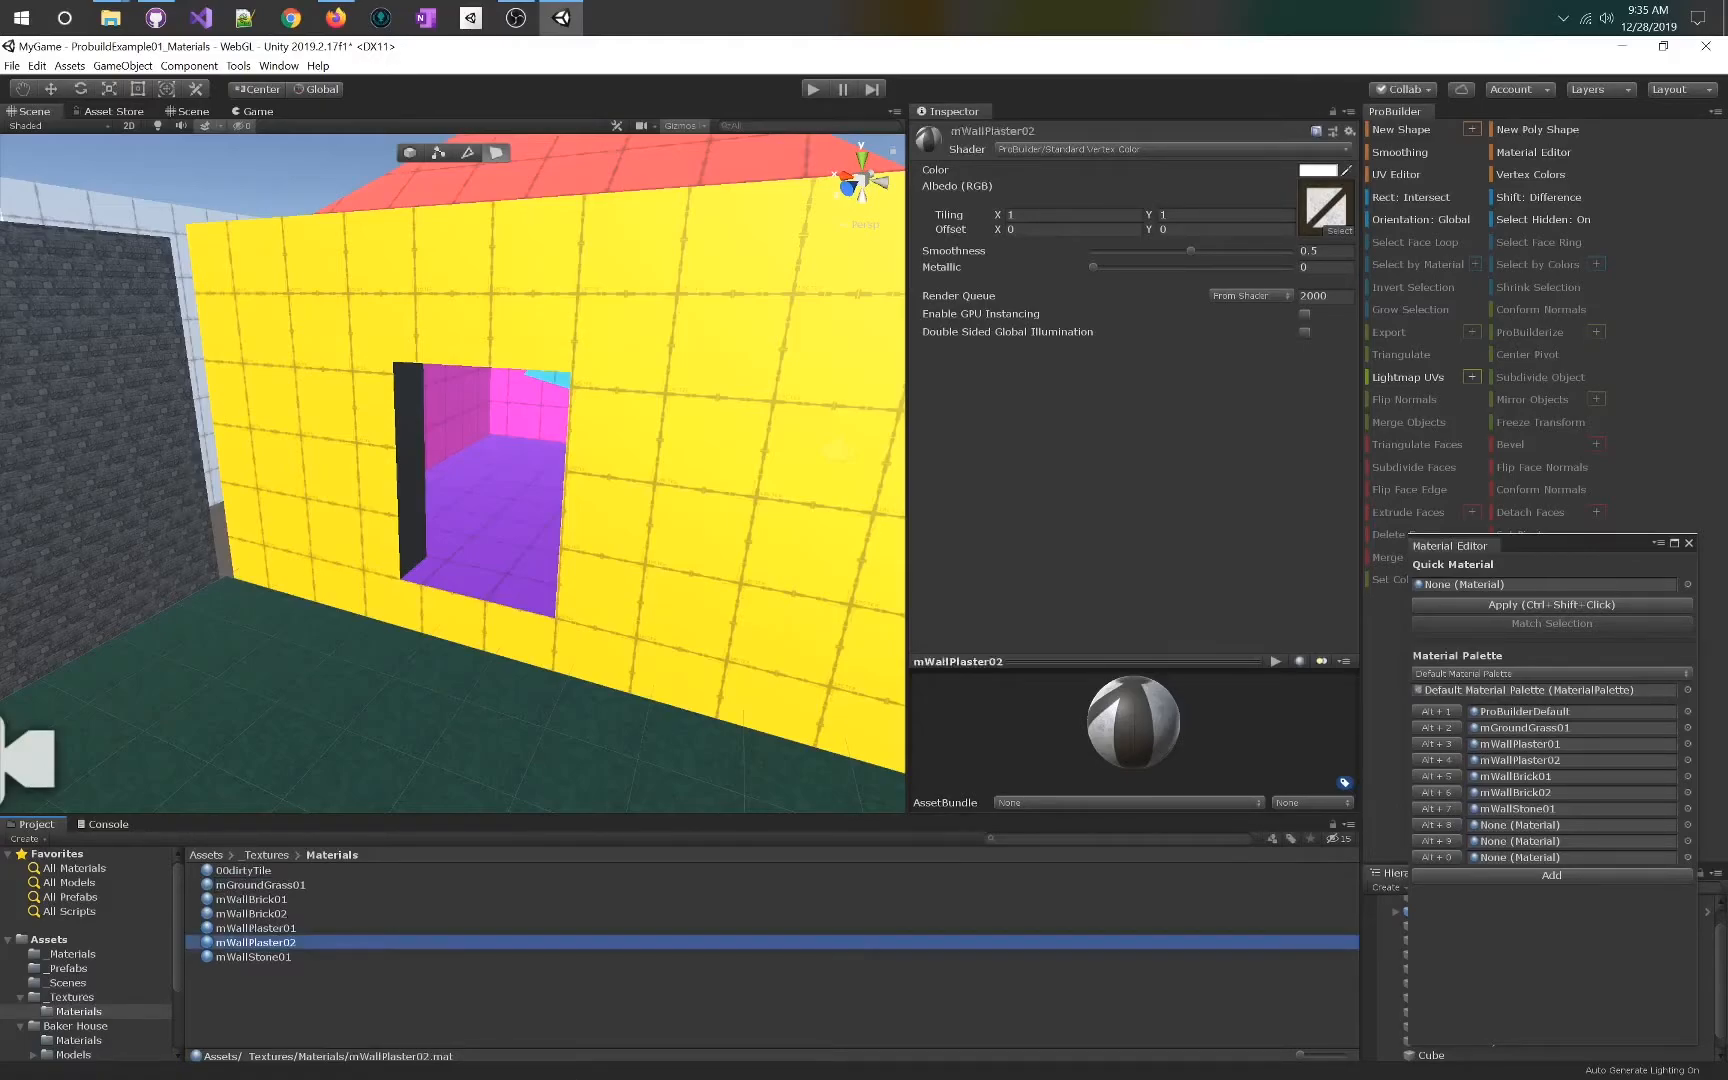
- Delete the unused 00dirtyTile material from the Materials folder
right_click(236, 872)
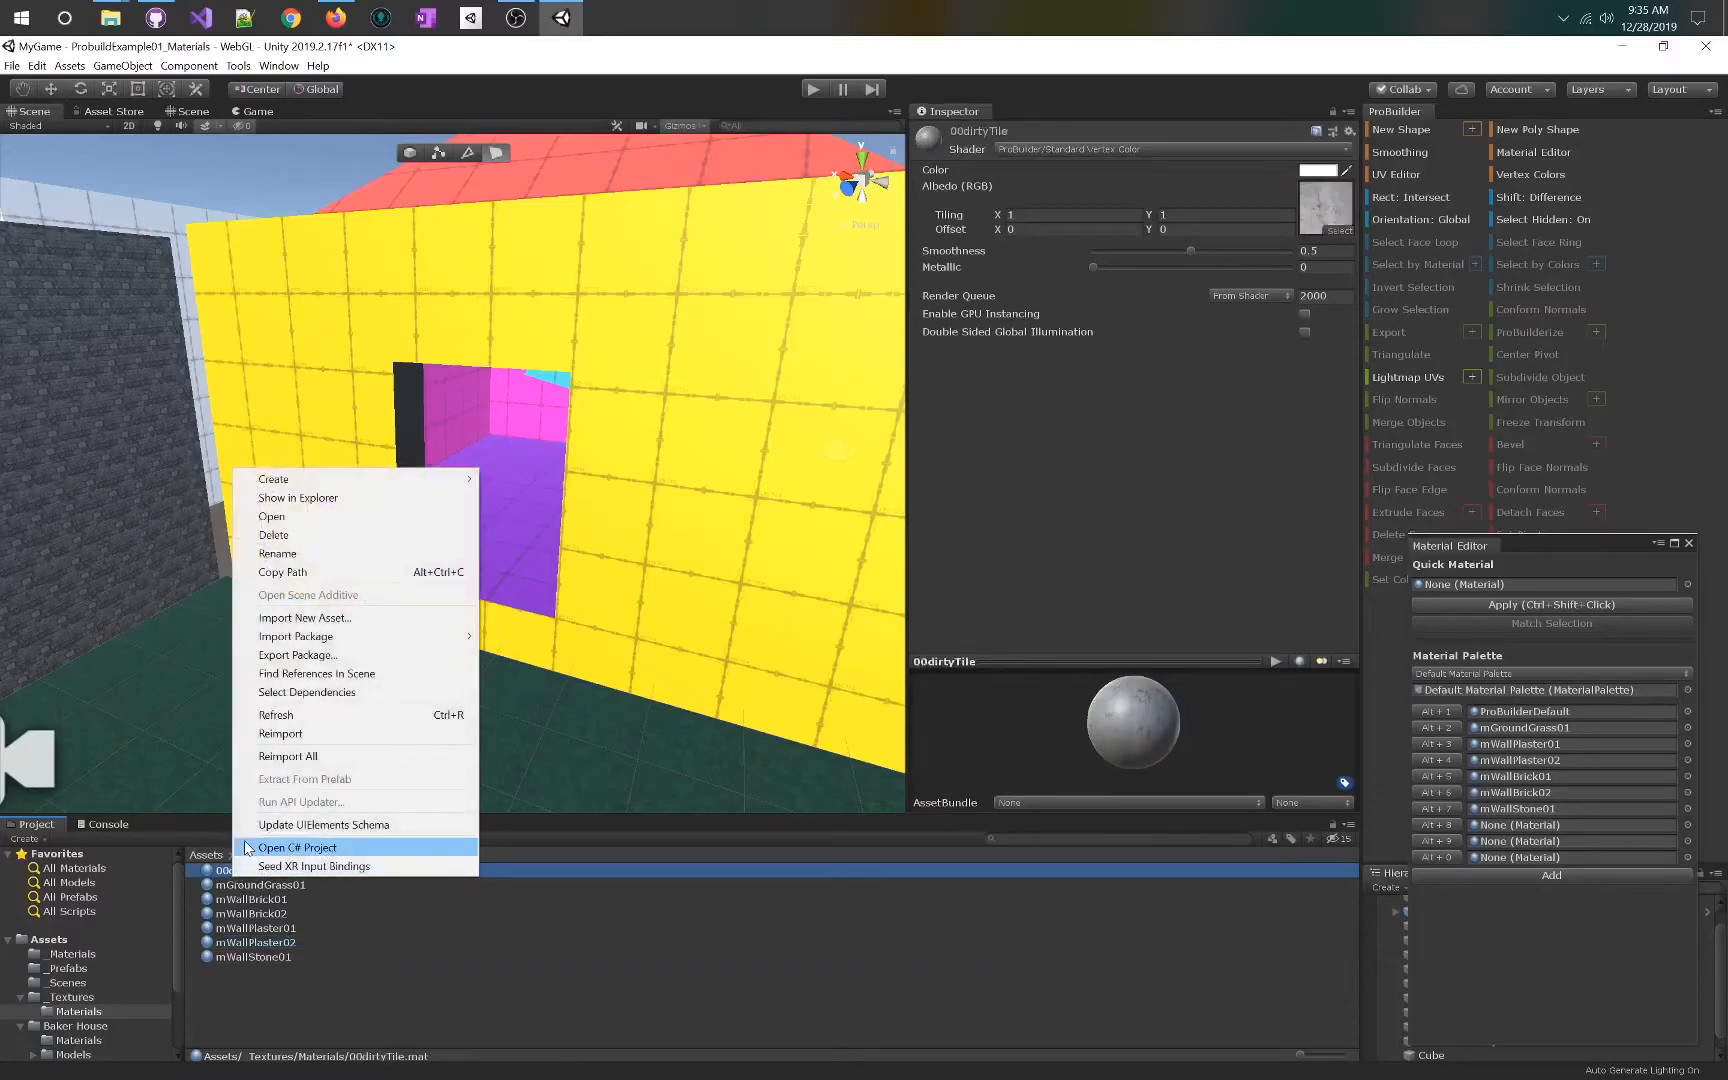
click(274, 535)
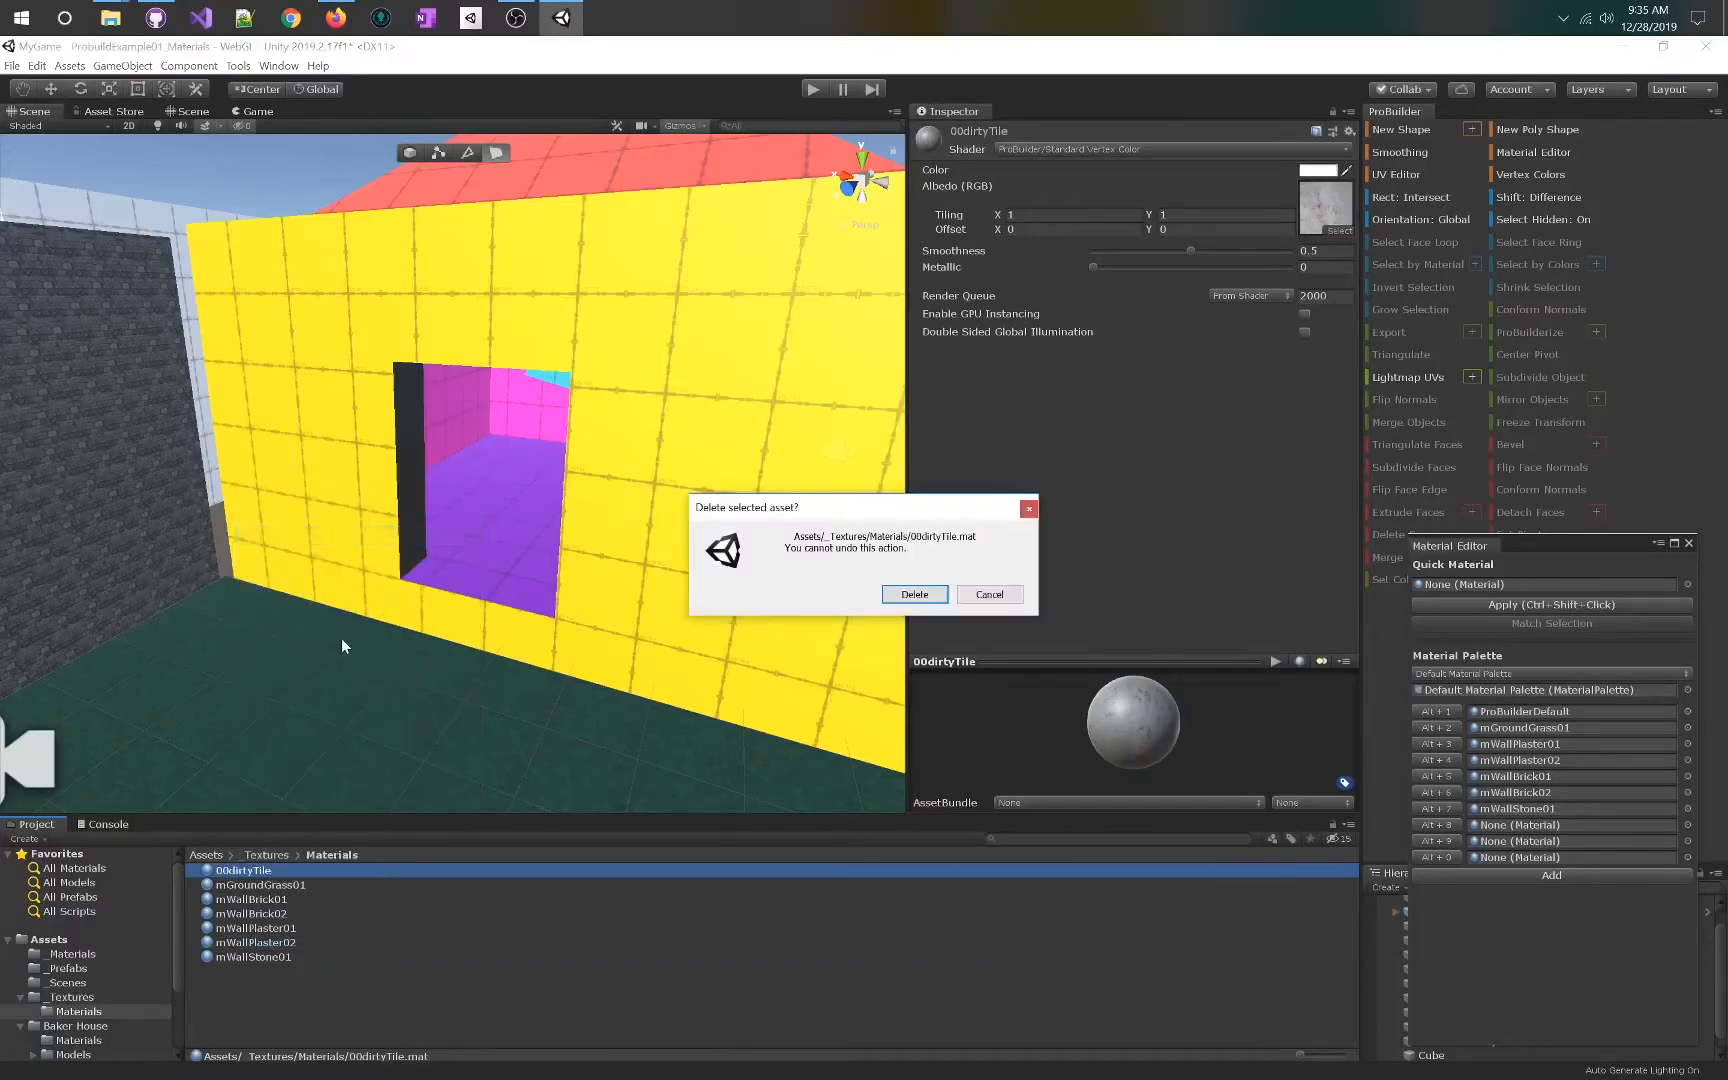
click(914, 594)
- Select the yellow house cube around the doorway in the scene
right_drag(548, 525, 560, 565)
key(s)
key(a)
key(d)
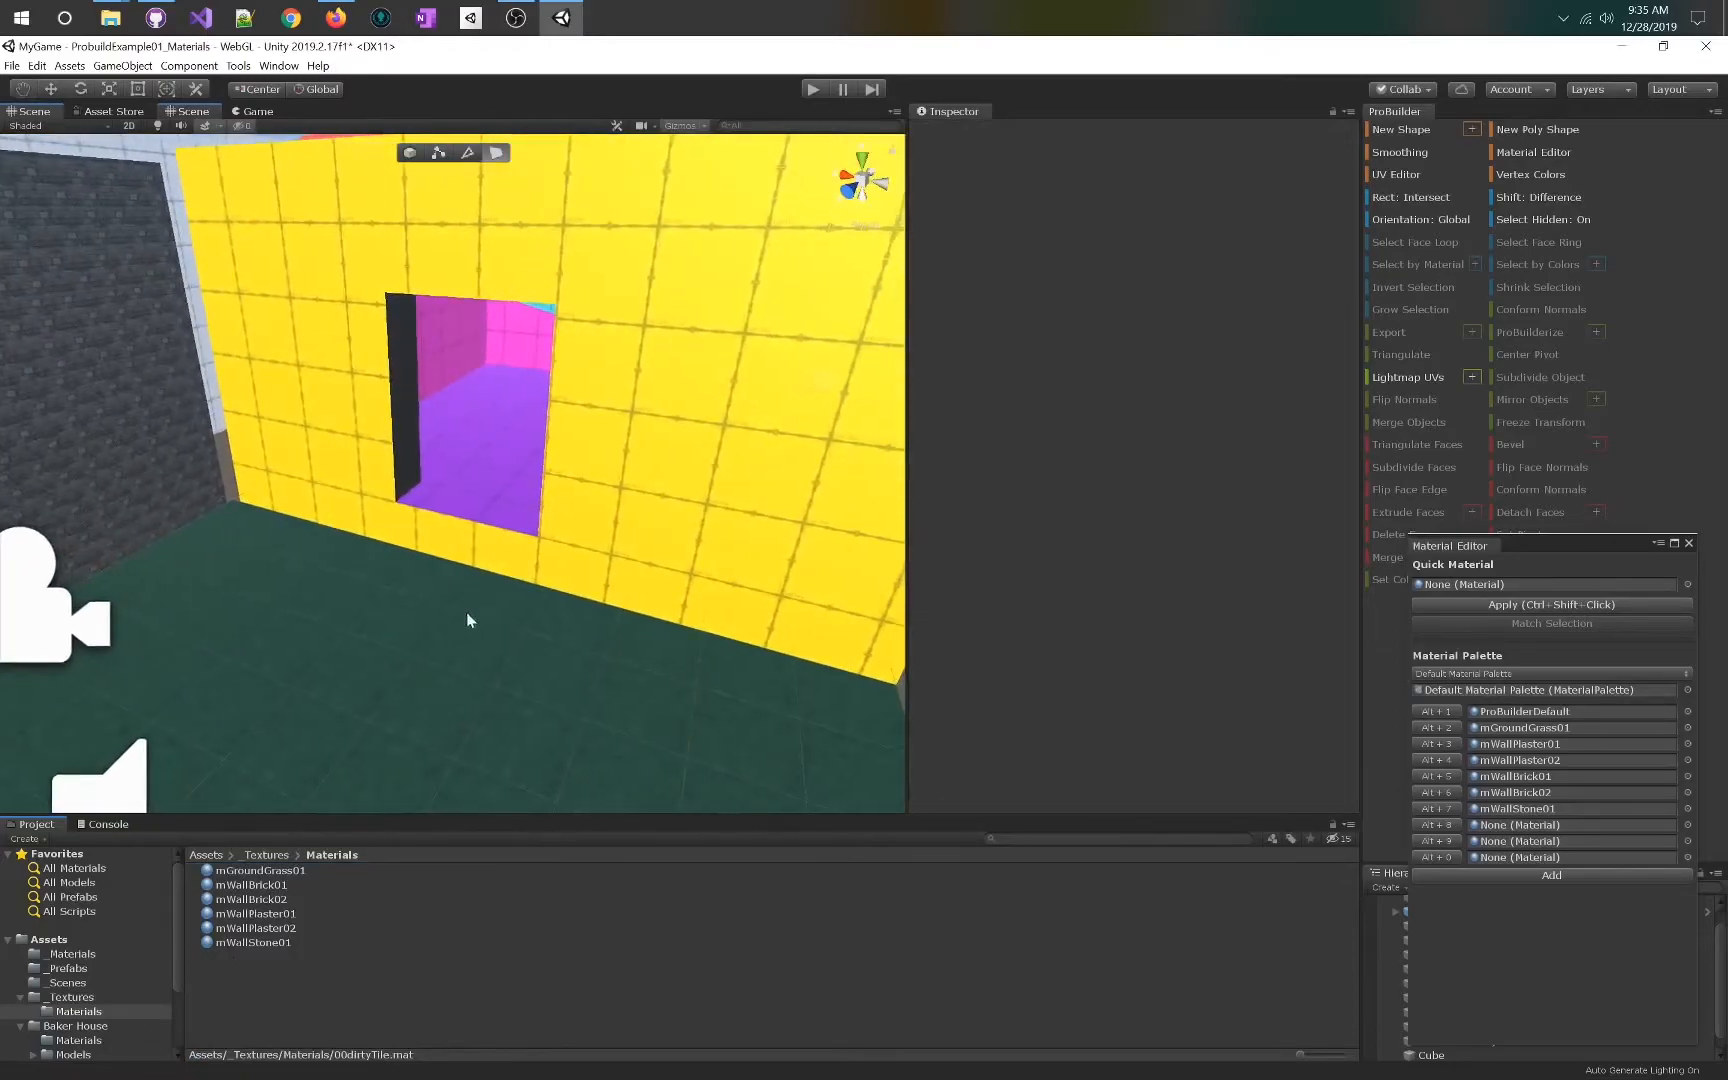
click(473, 605)
click(405, 437)
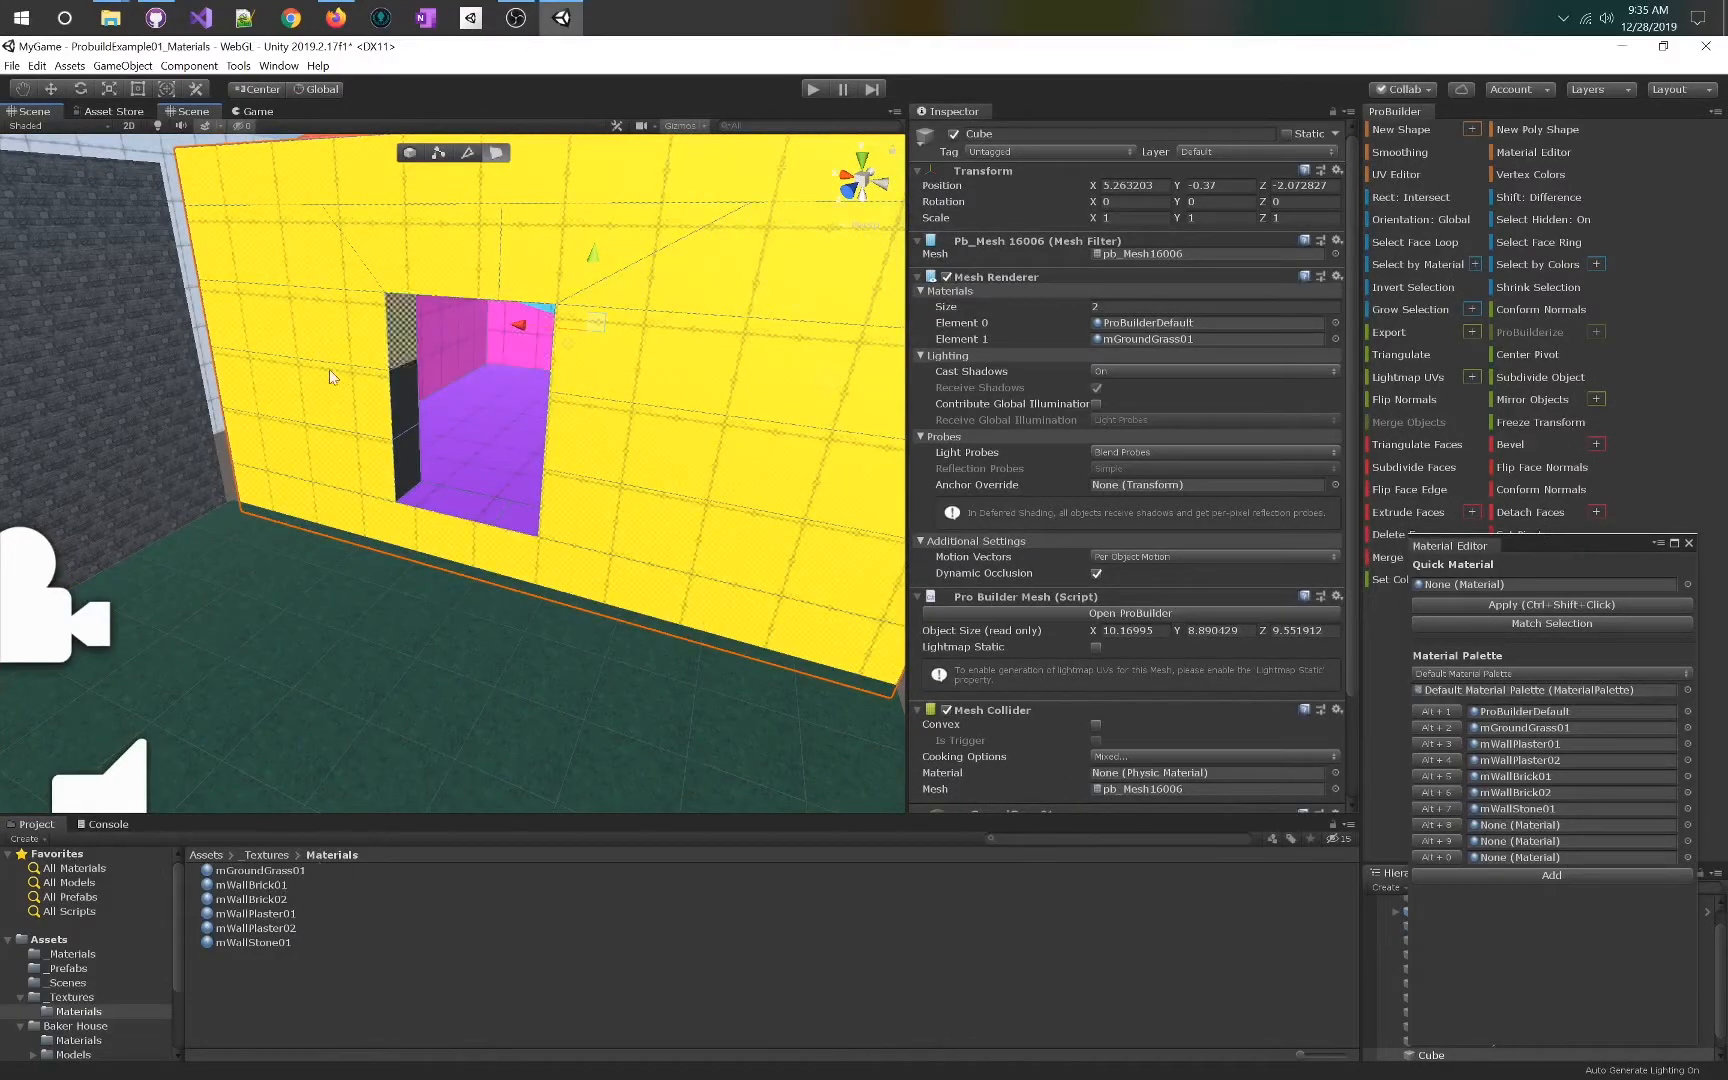
- Open the UV Editor over the Inspector area, enlarge it, and move its Actions panel clear of the house's UV layout
drag(1523, 566, 1500, 626)
click(1404, 176)
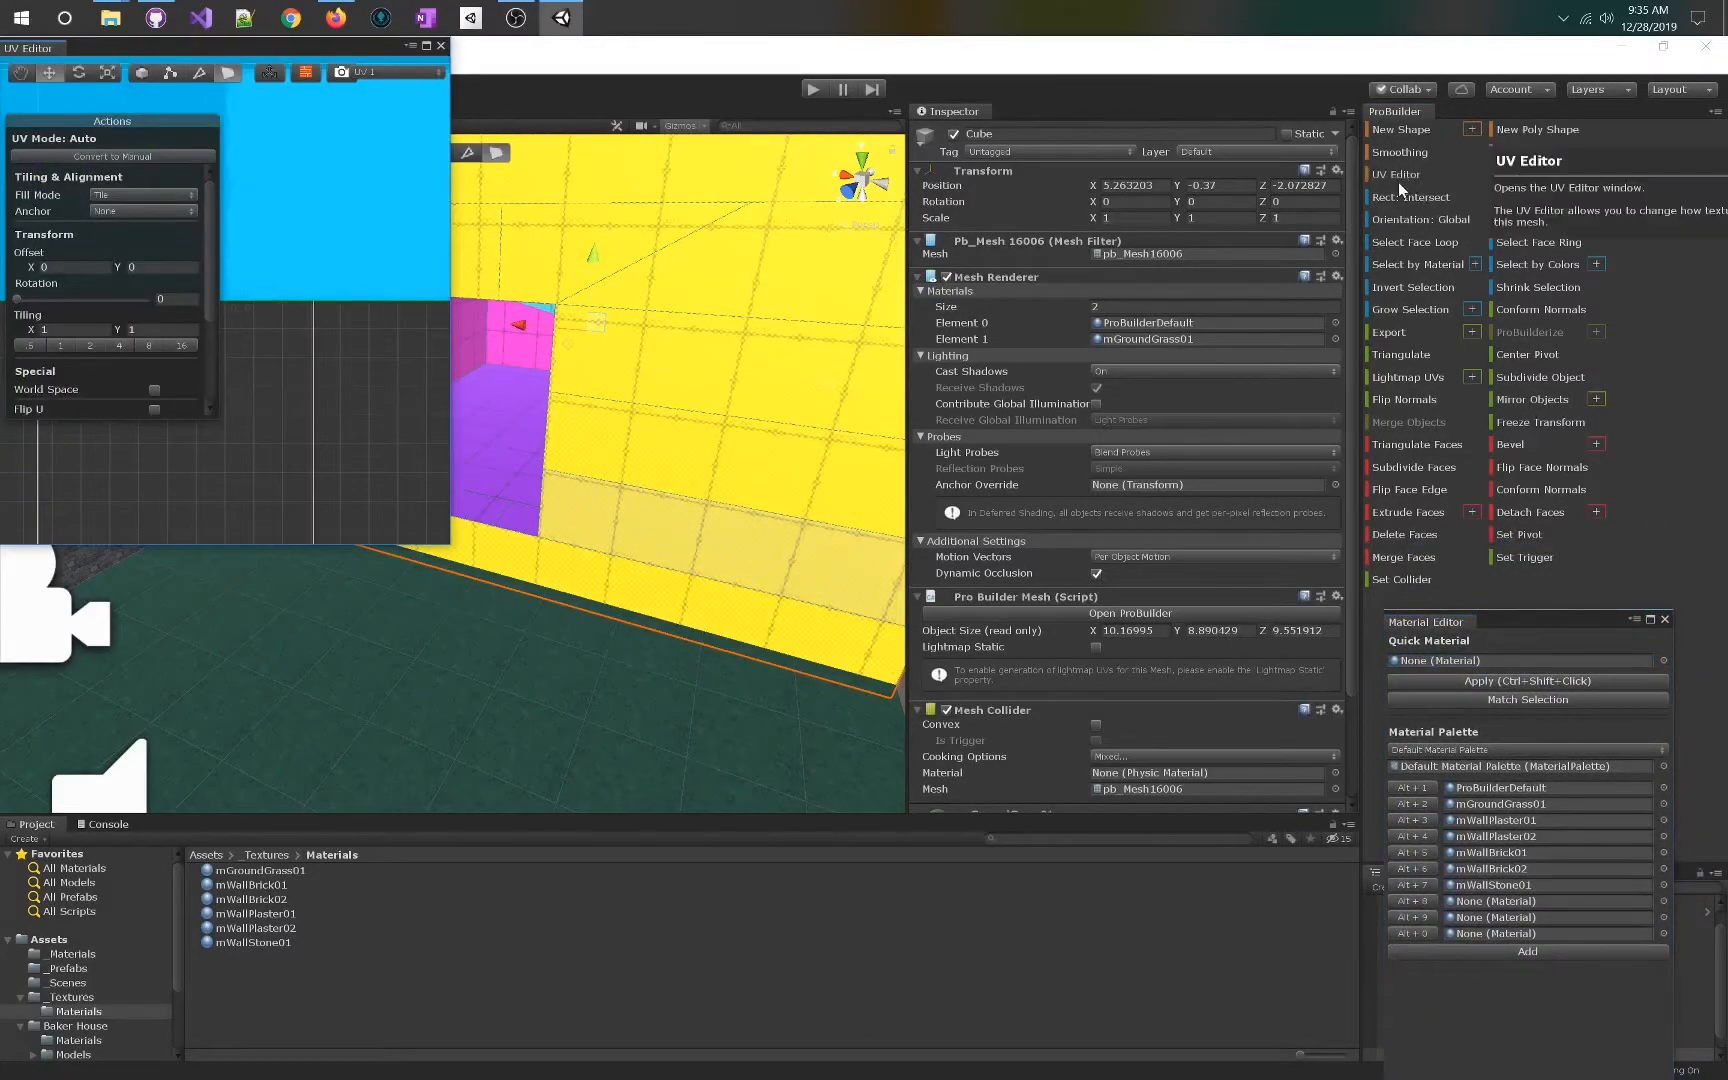
drag(167, 45, 1131, 420)
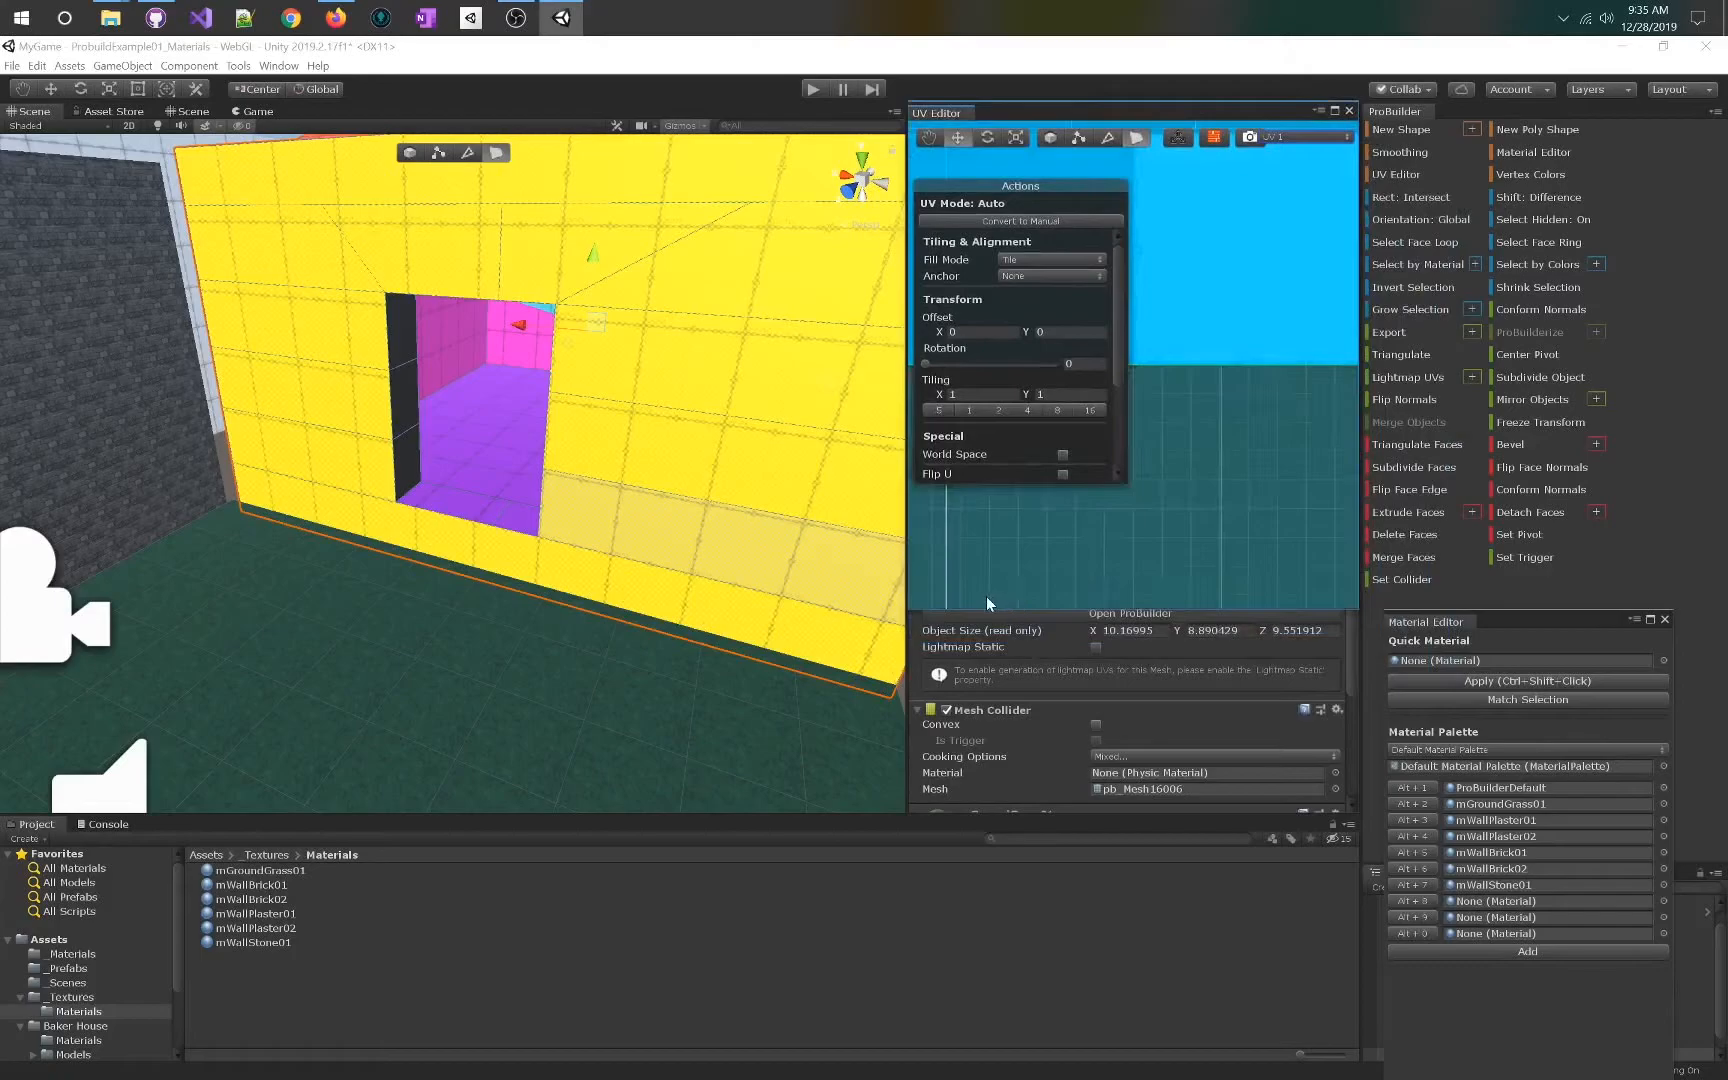
drag(973, 614, 976, 985)
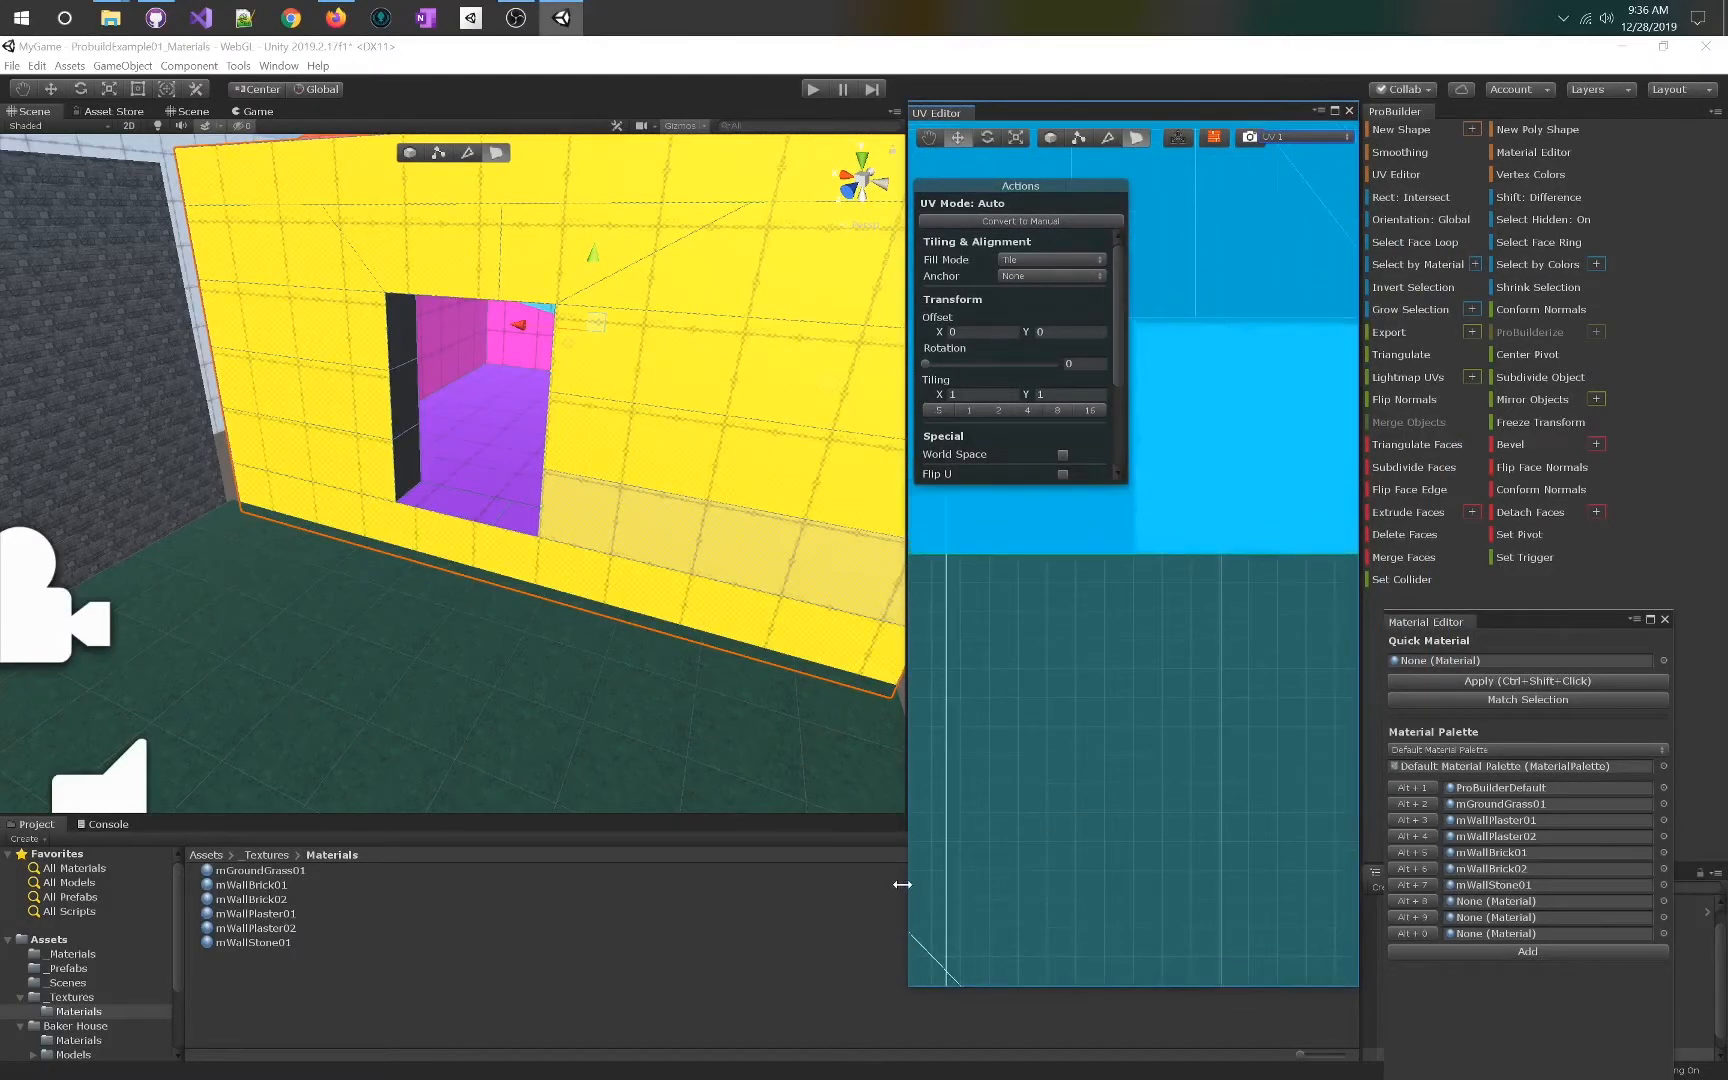
drag(1011, 189, 1018, 488)
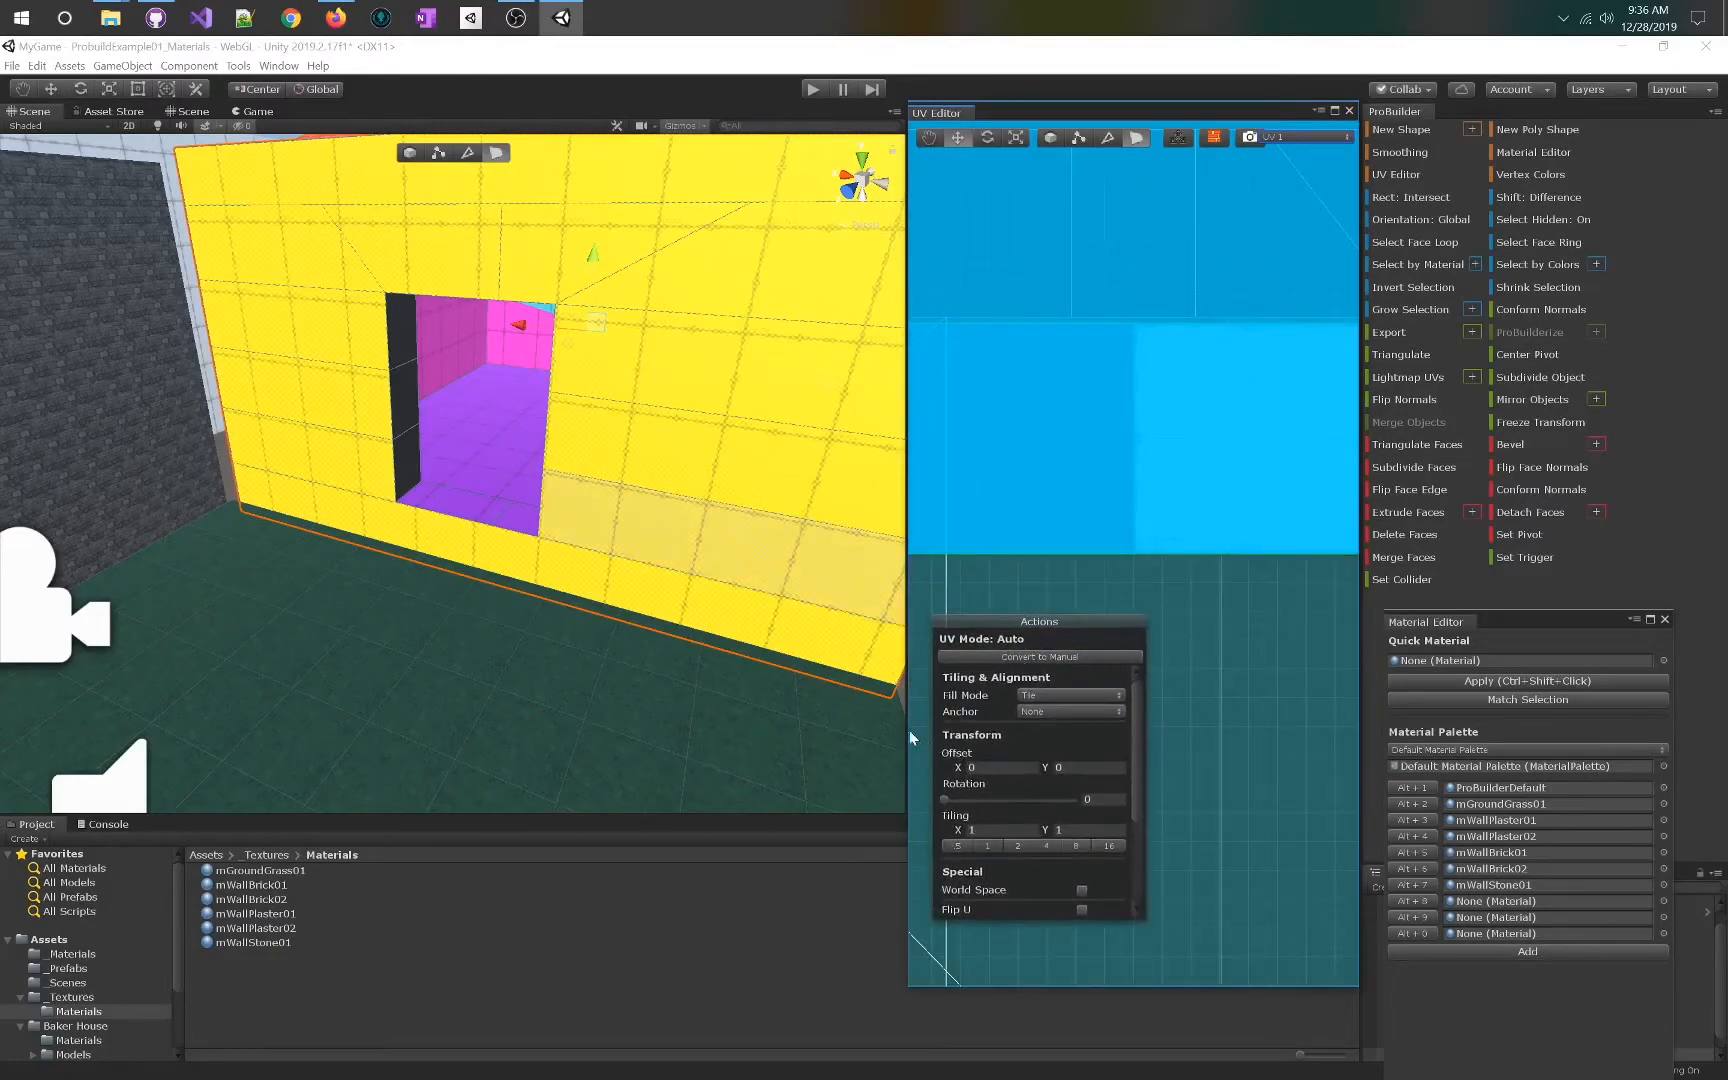
drag(902, 729, 824, 729)
key(f)
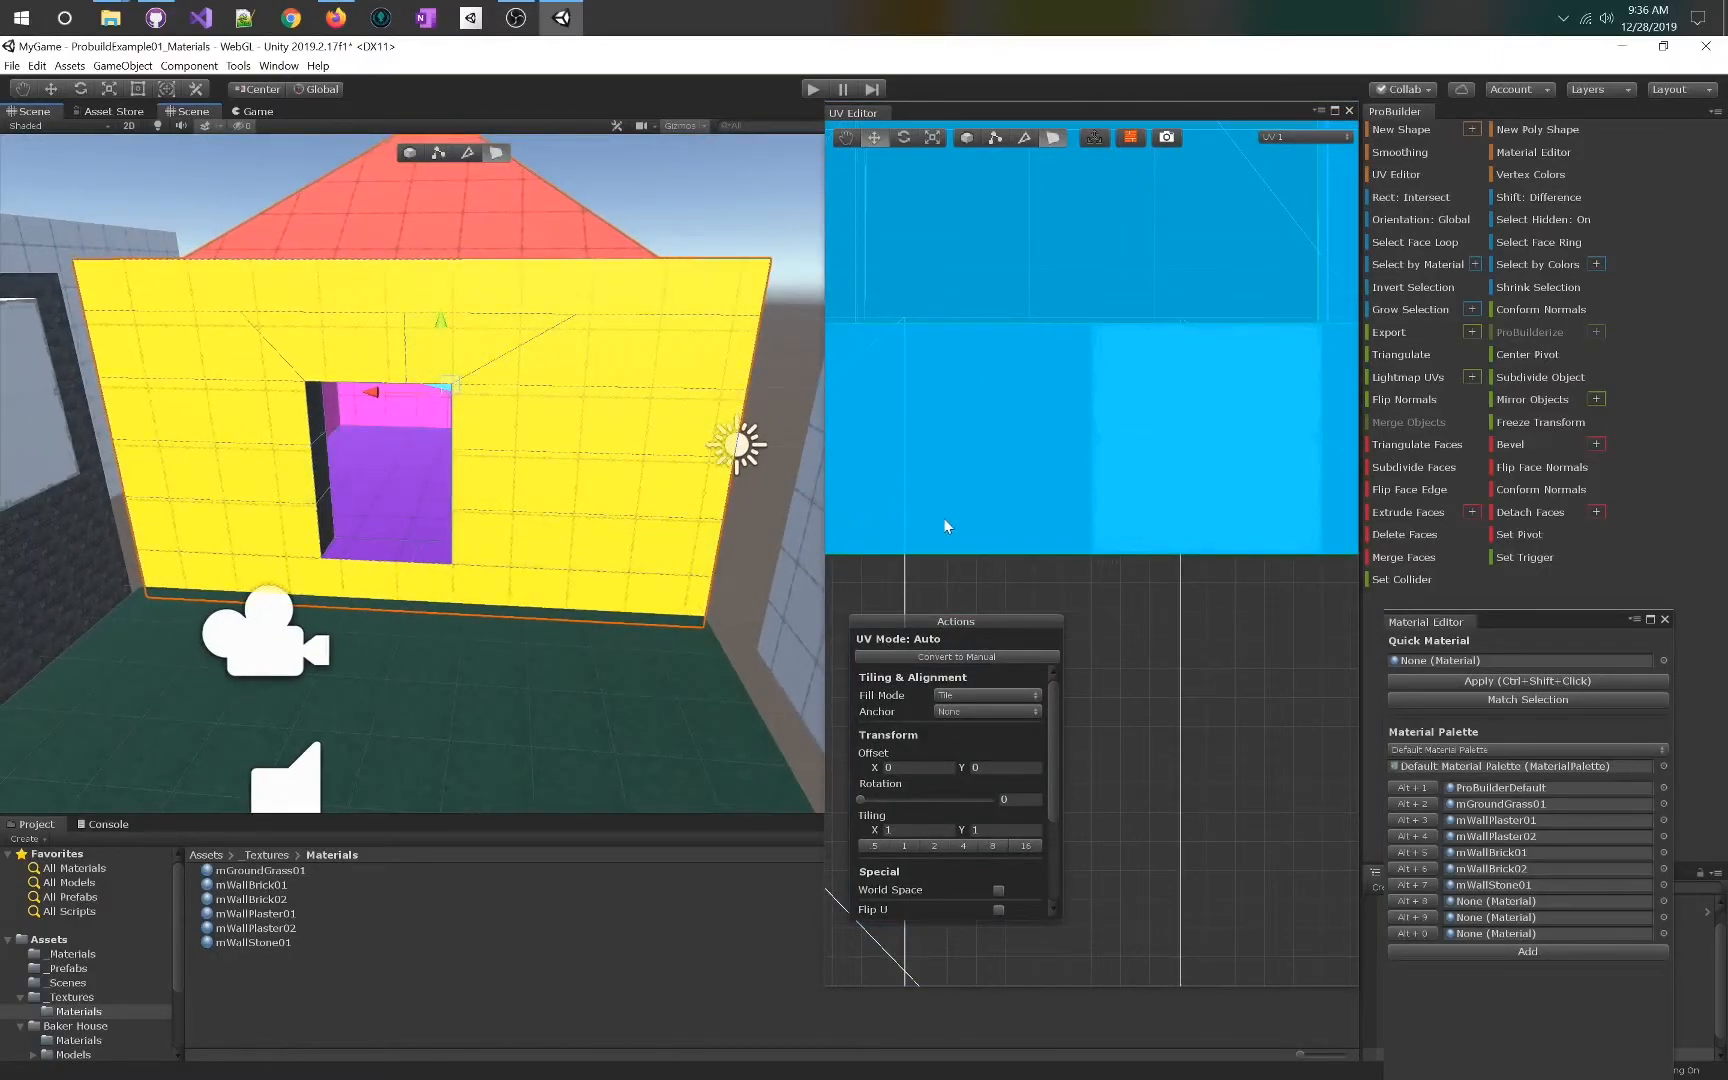
scroll(946, 525, down, 5)
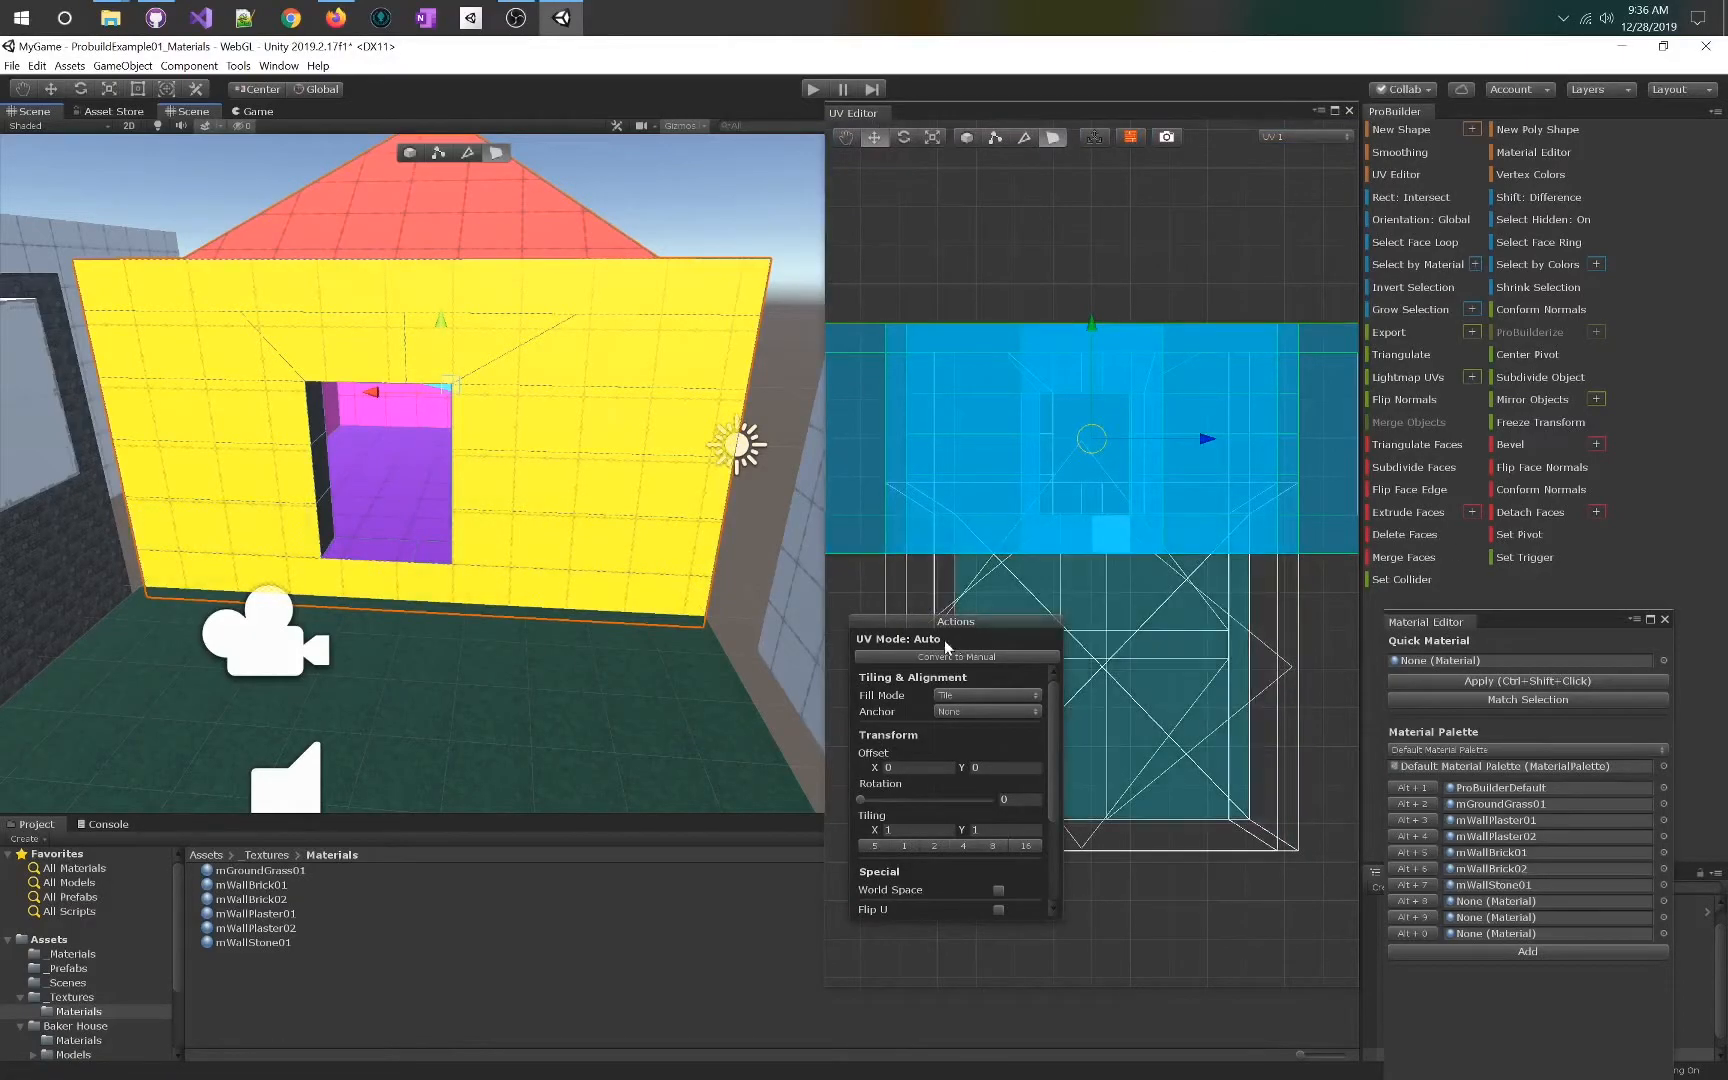
drag(908, 621, 906, 846)
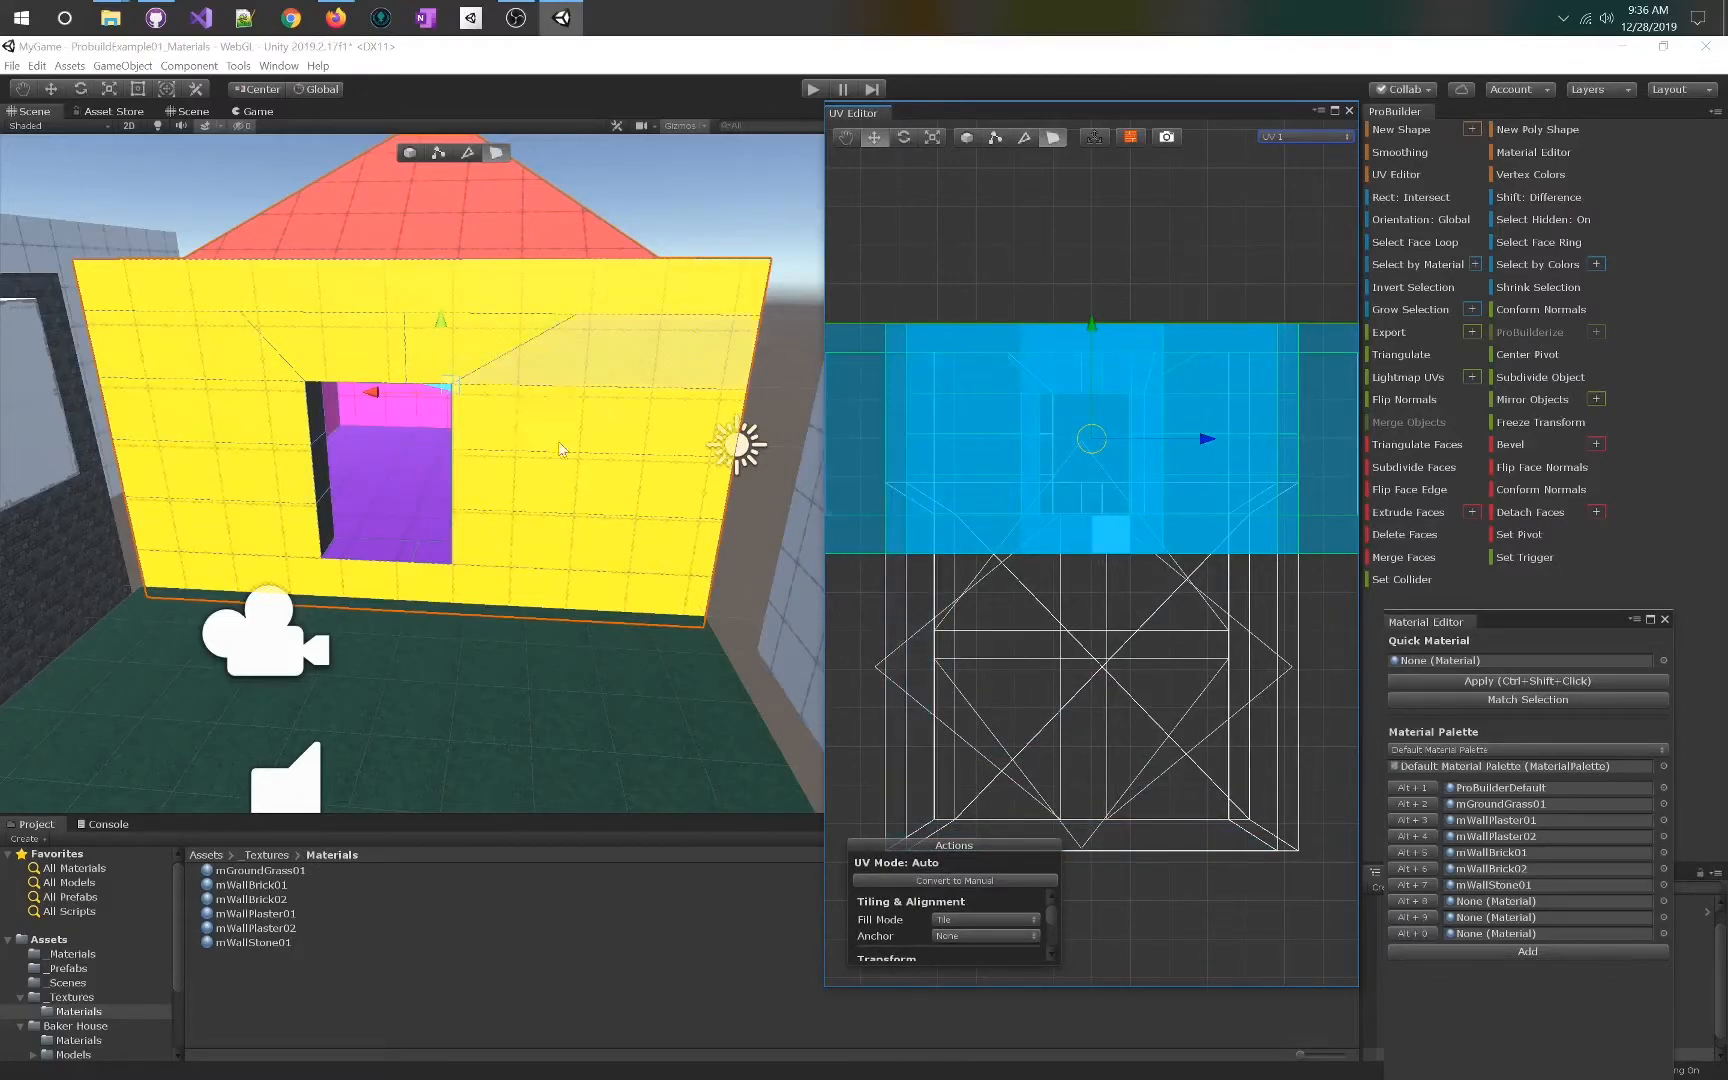
- Select individual faces of the yellow house's front wall one by one to examine where each lies in the UV layout
alt+drag(528, 528, 440, 557)
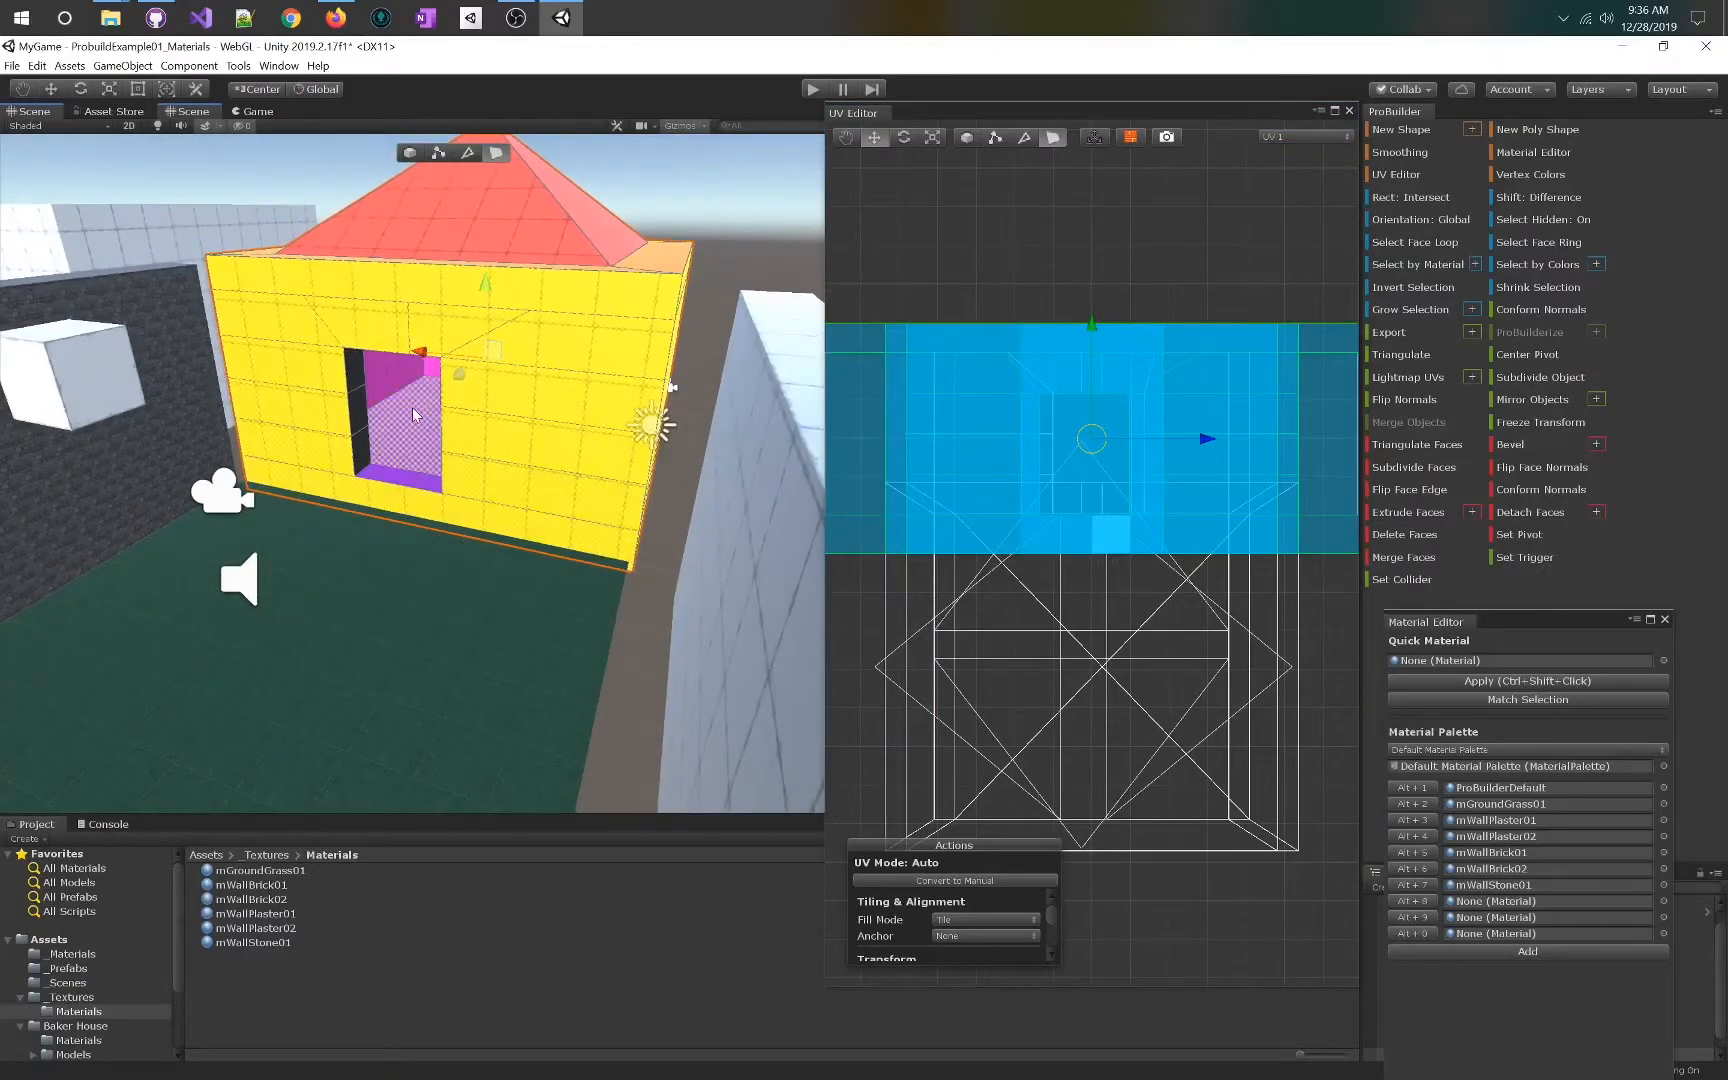
alt+drag(700, 430, 318, 302)
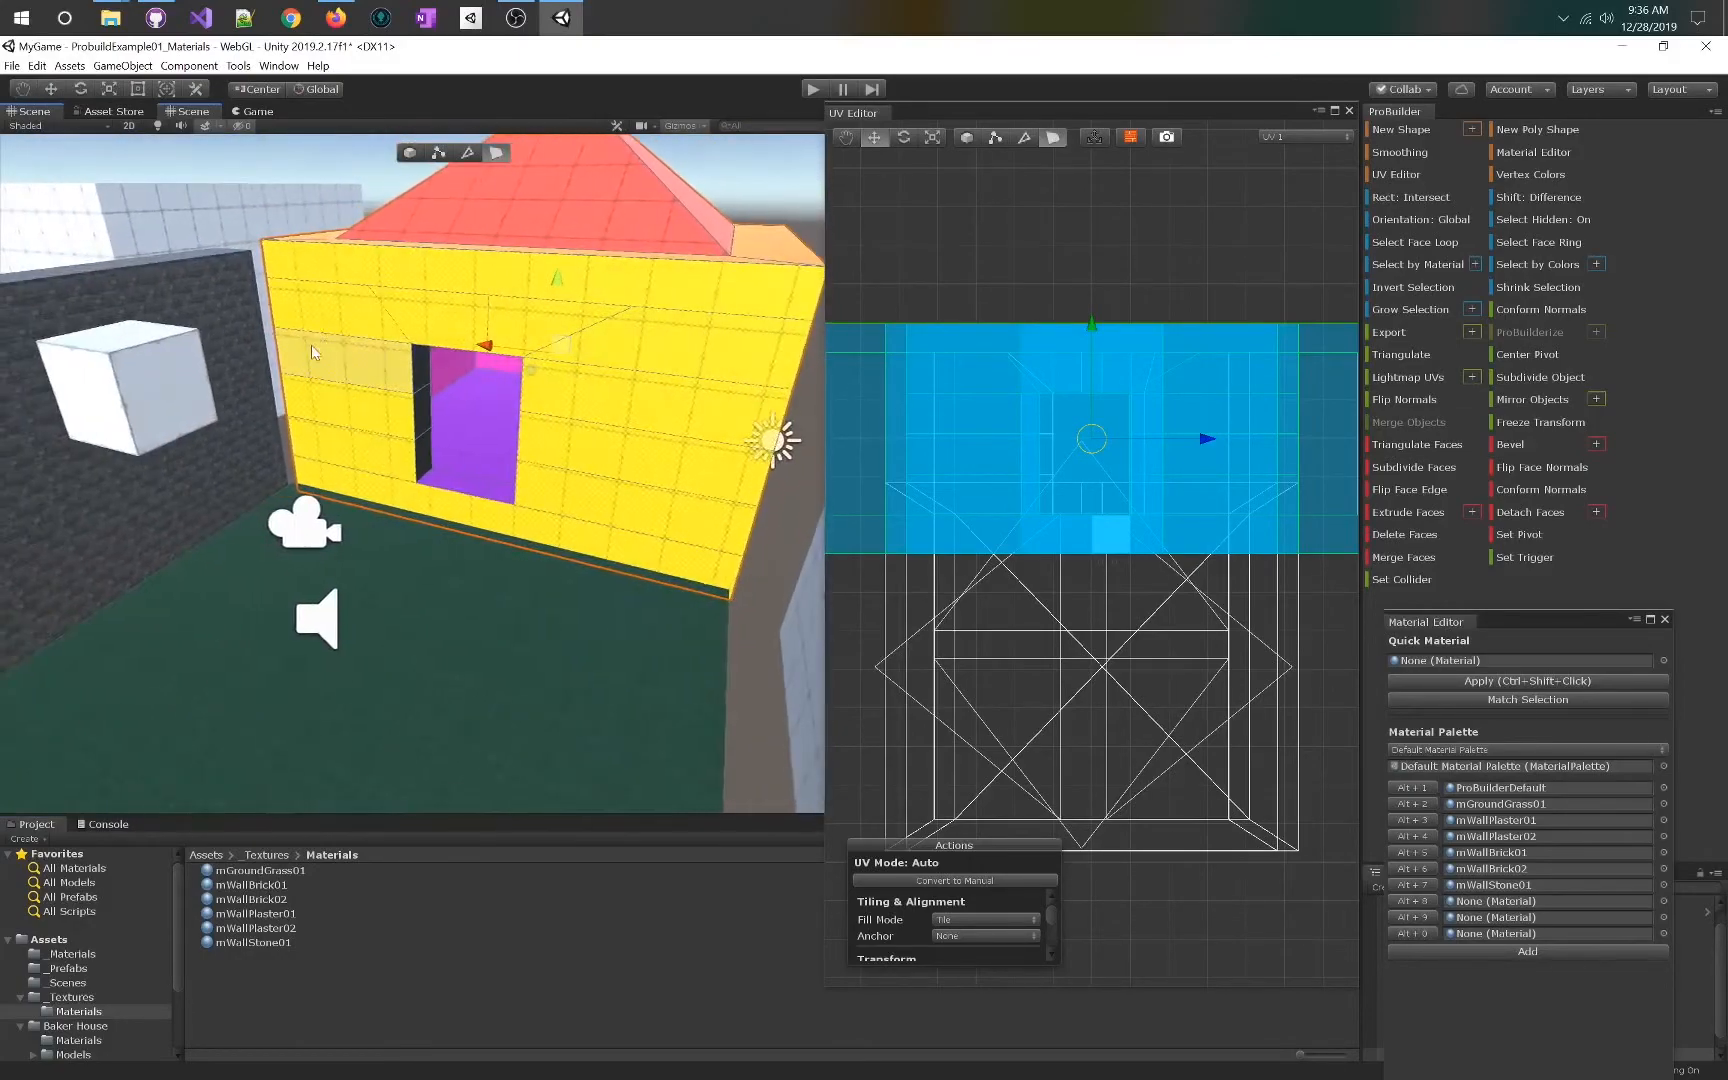
click(313, 300)
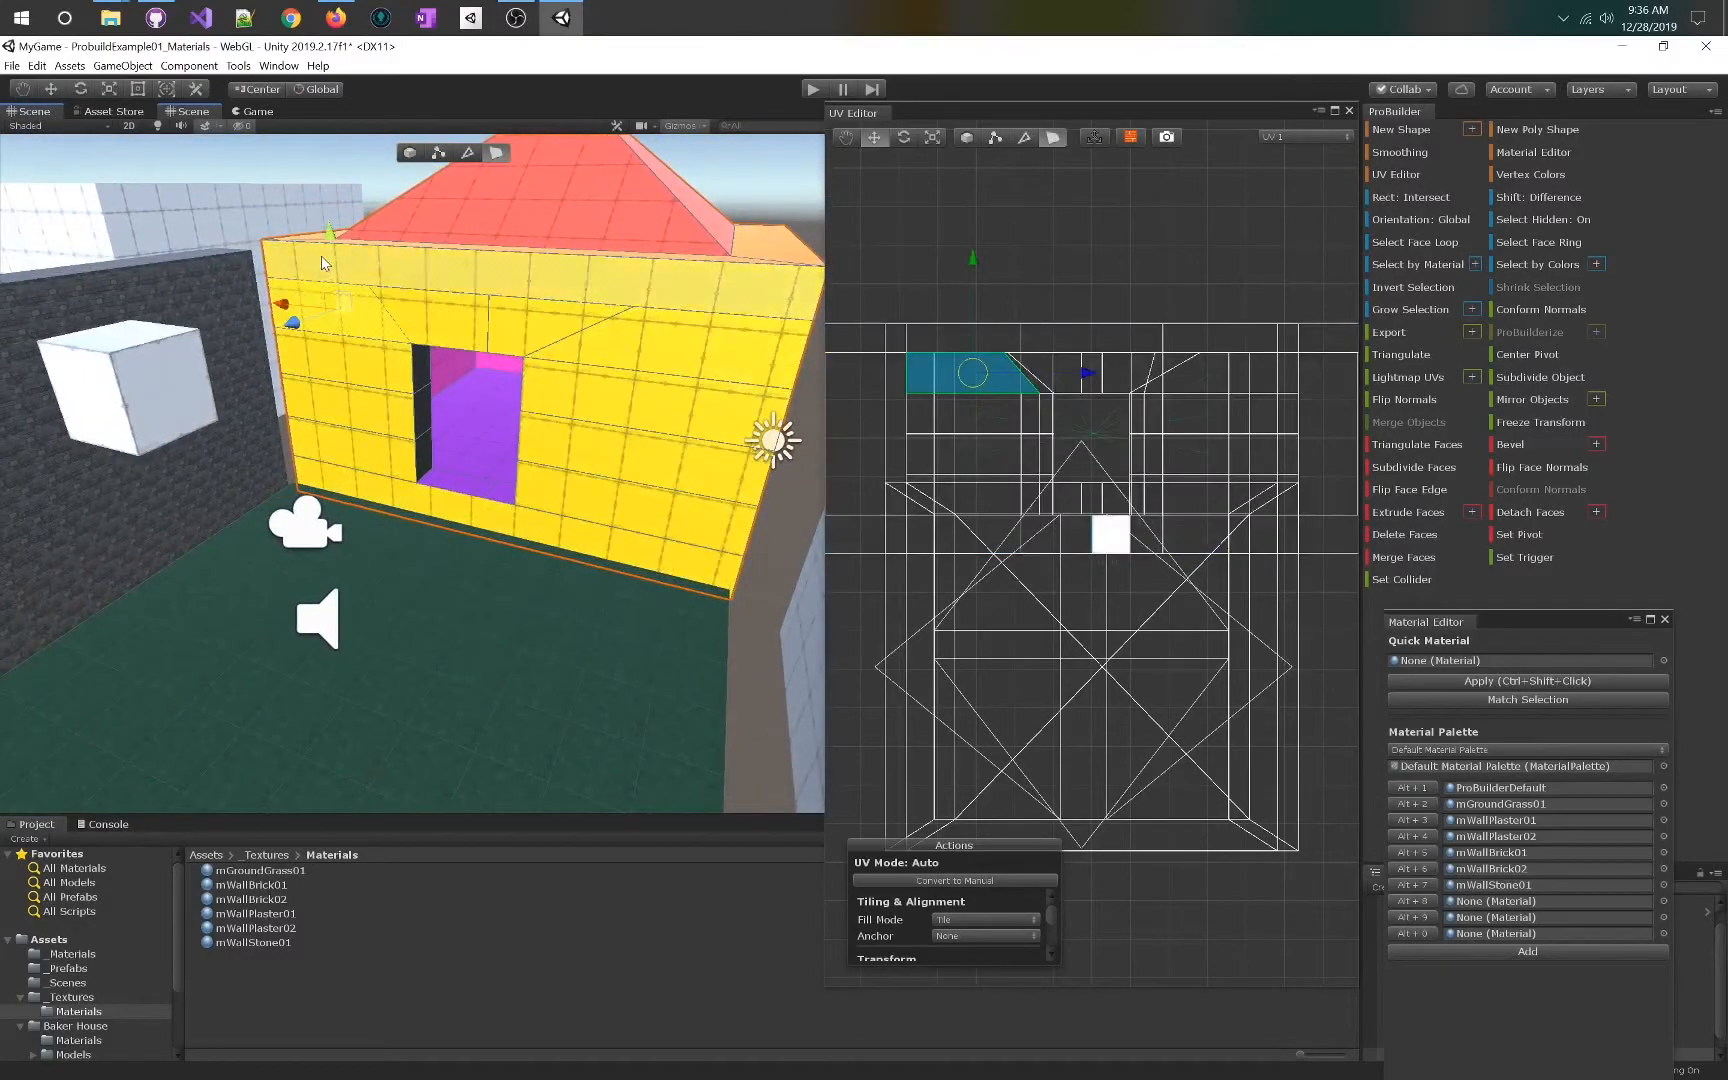
click(325, 263)
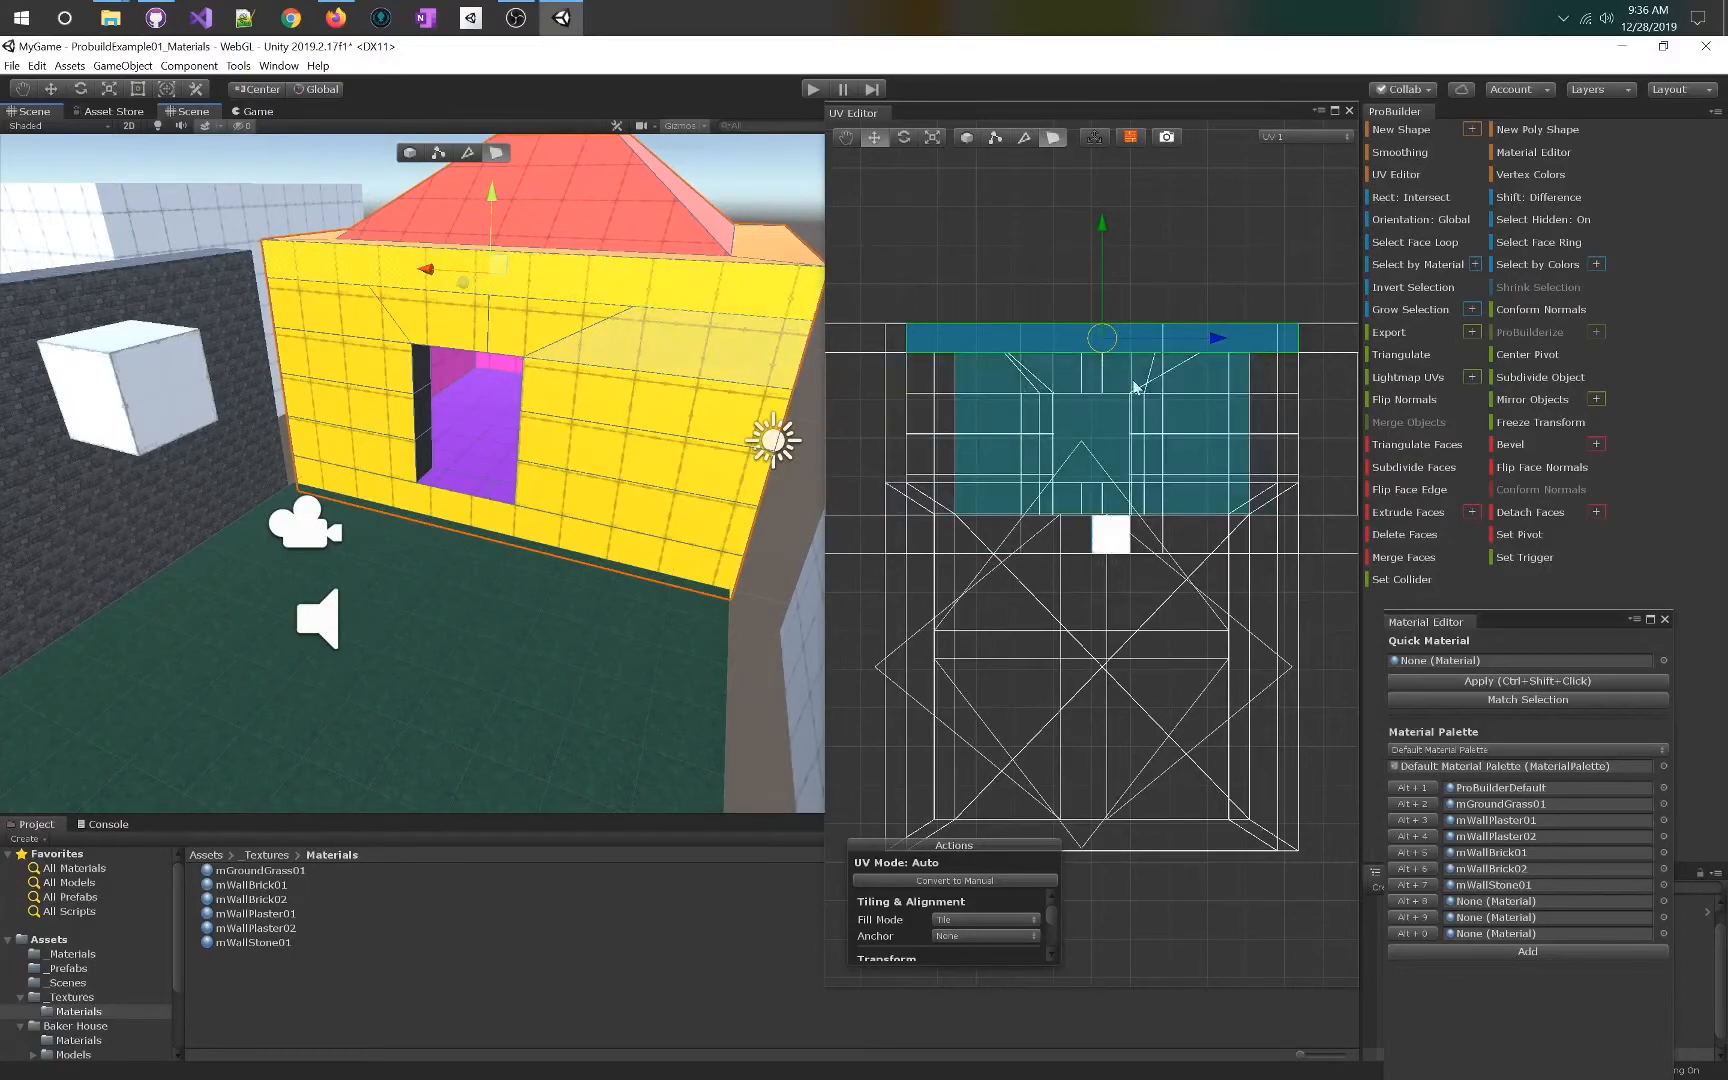
click(544, 344)
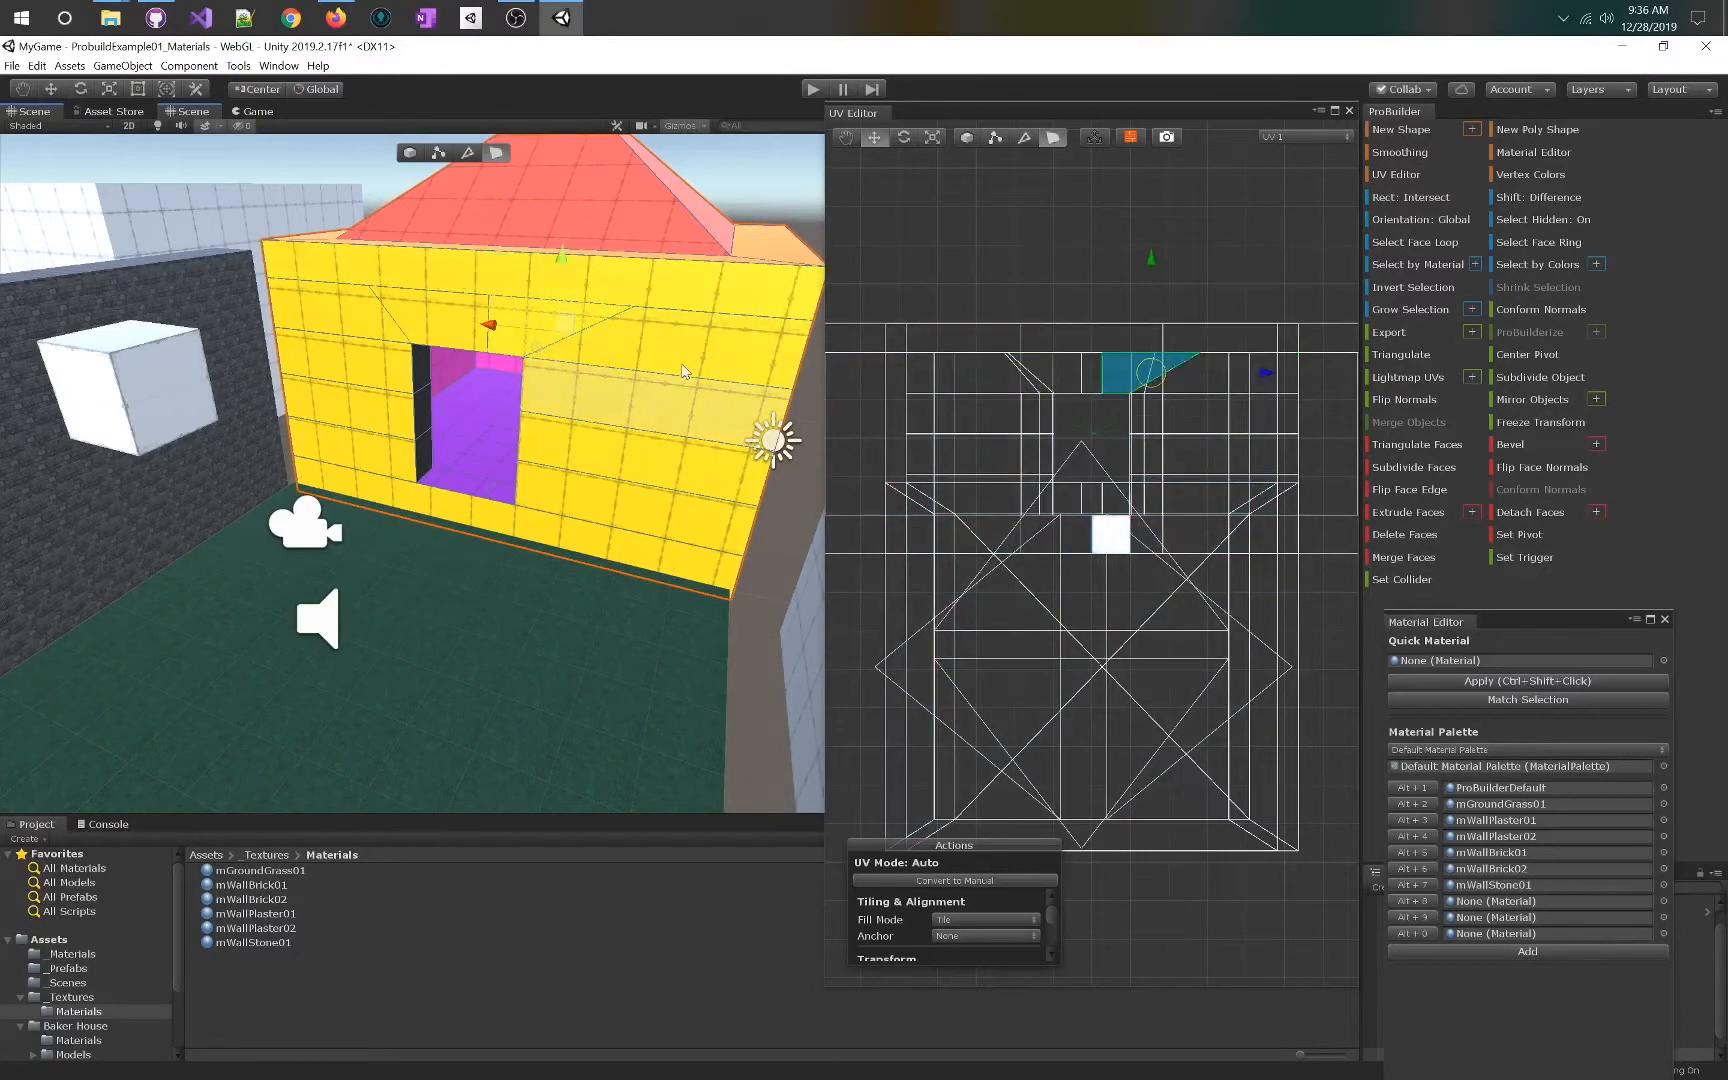
click(692, 354)
click(702, 455)
click(455, 540)
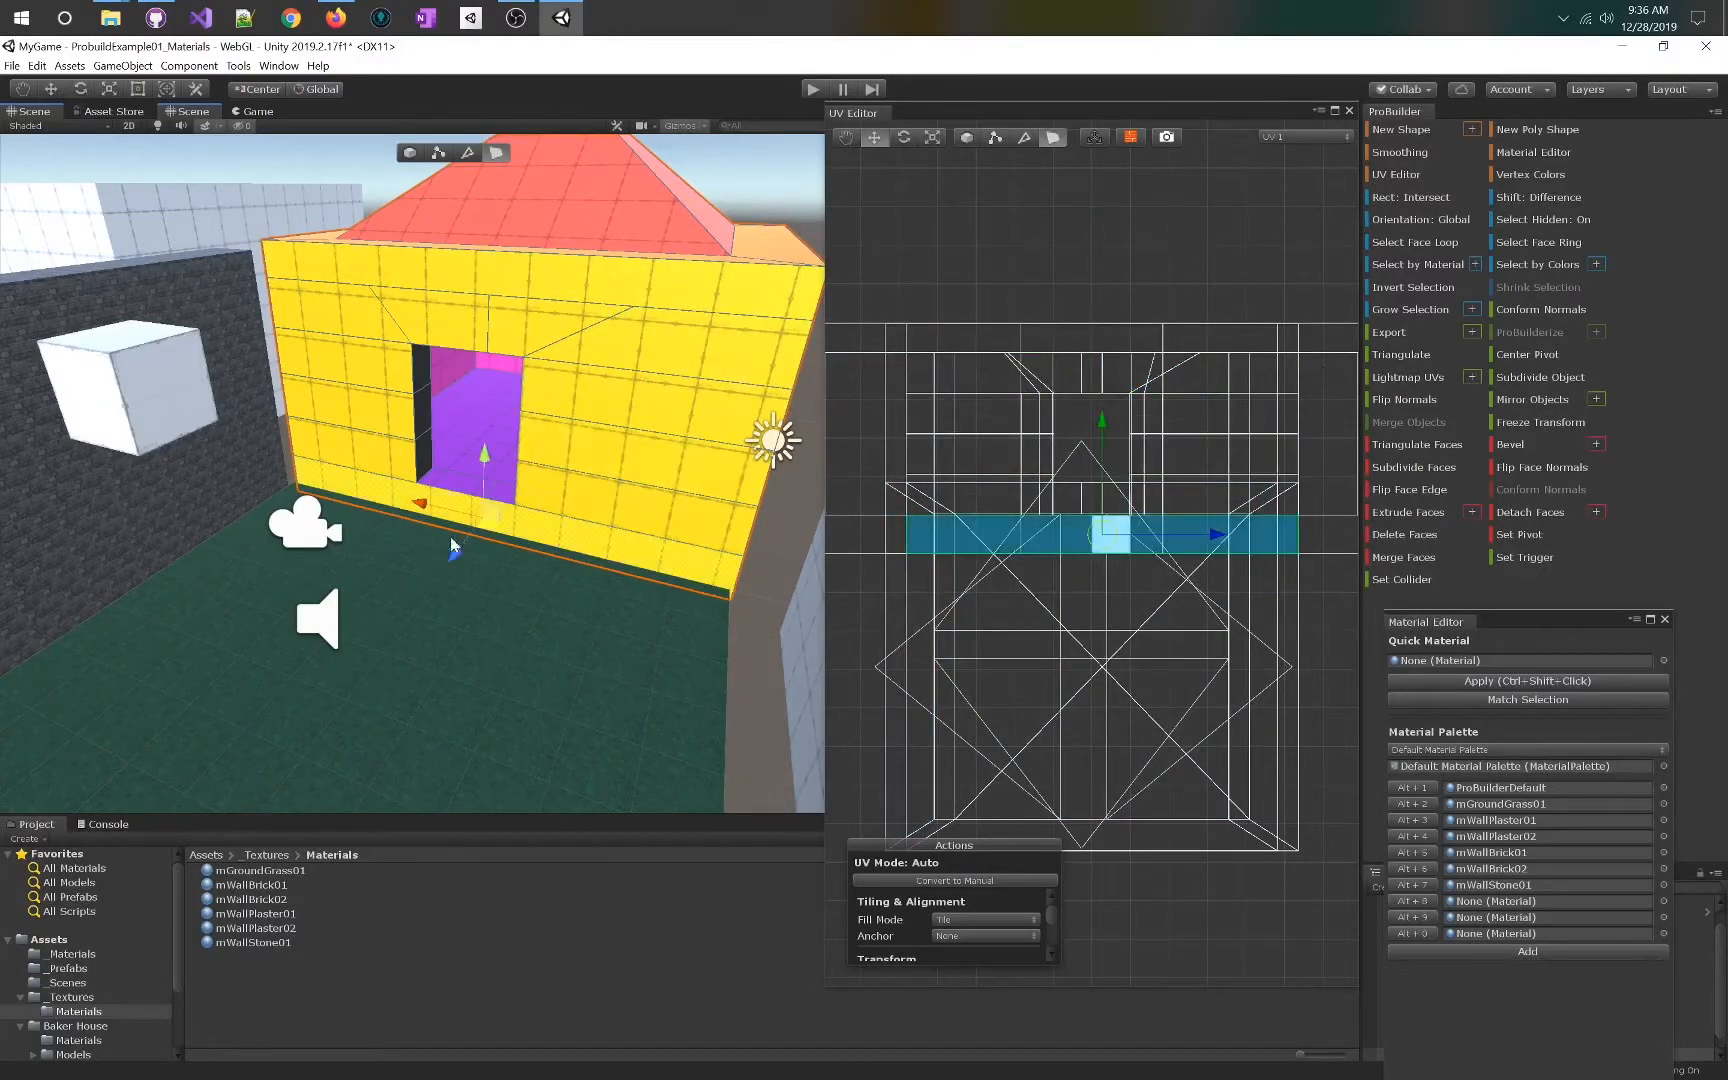
click(362, 456)
click(358, 408)
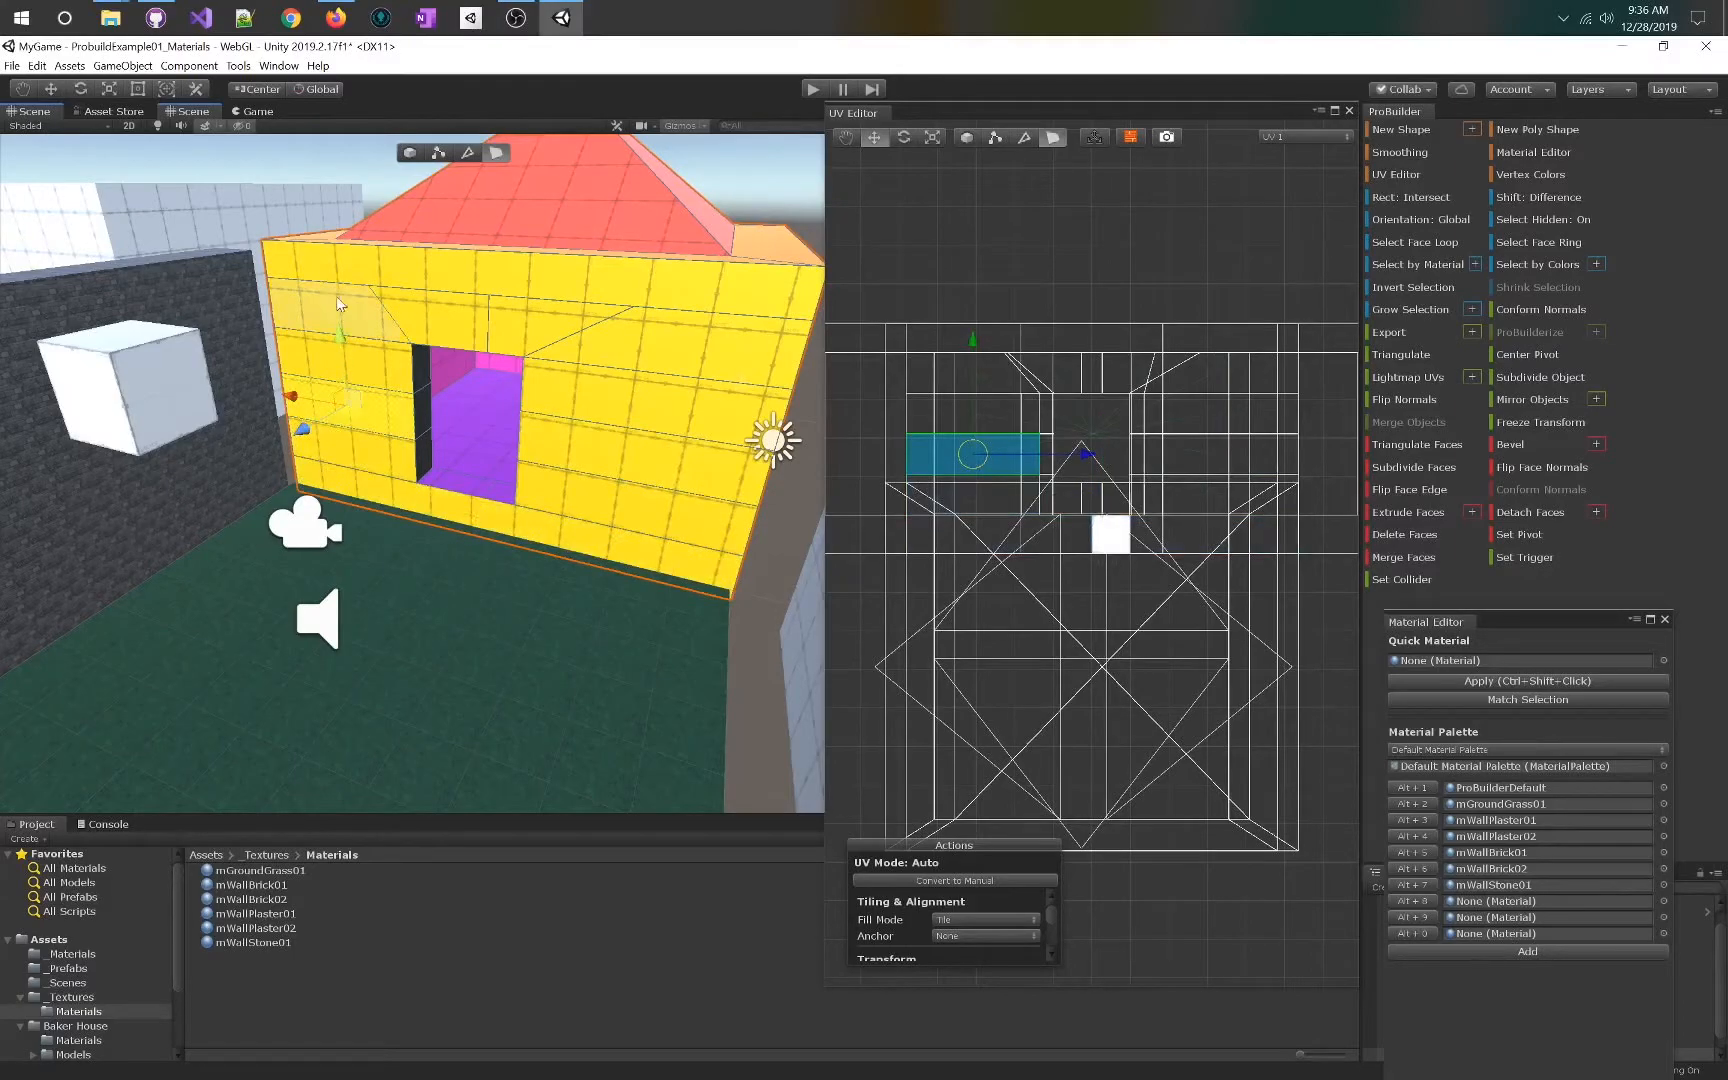
click(597, 381)
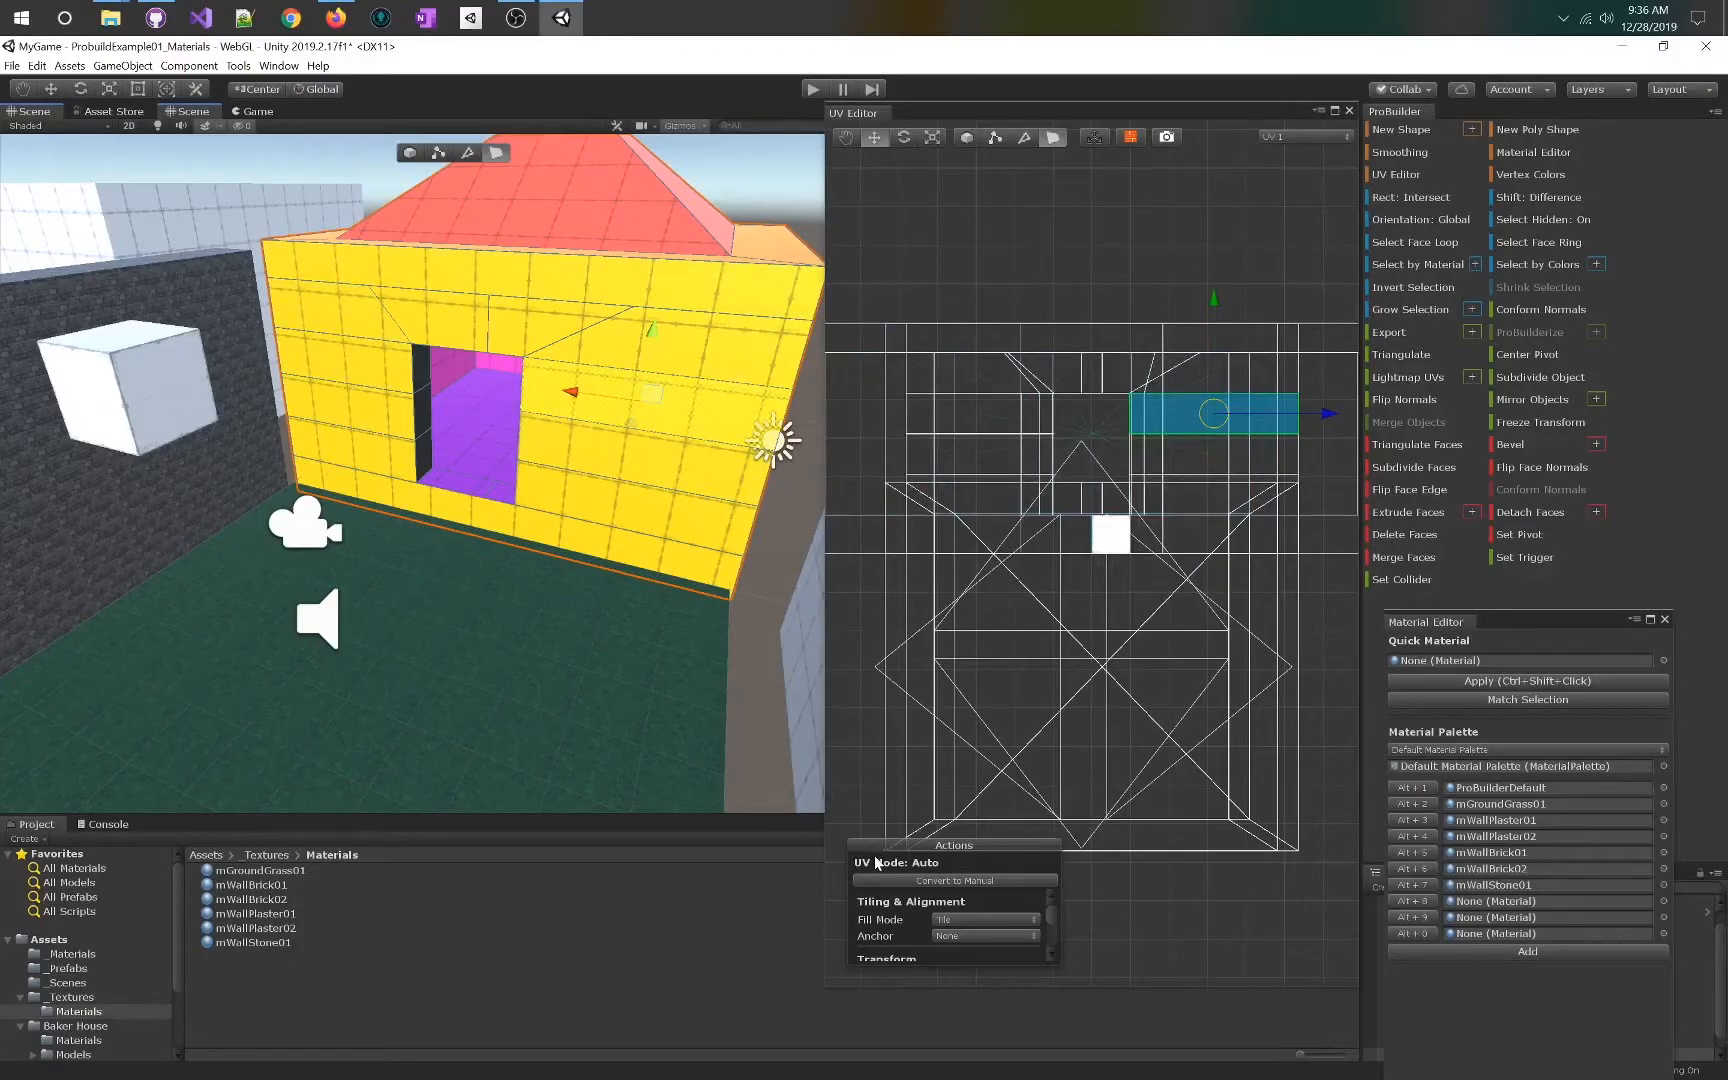
- Move the Actions panel above the UV layout and view the UV Editor maximized, moving the taskbar to the bottom edge to restore the window
drag(874, 848, 863, 171)
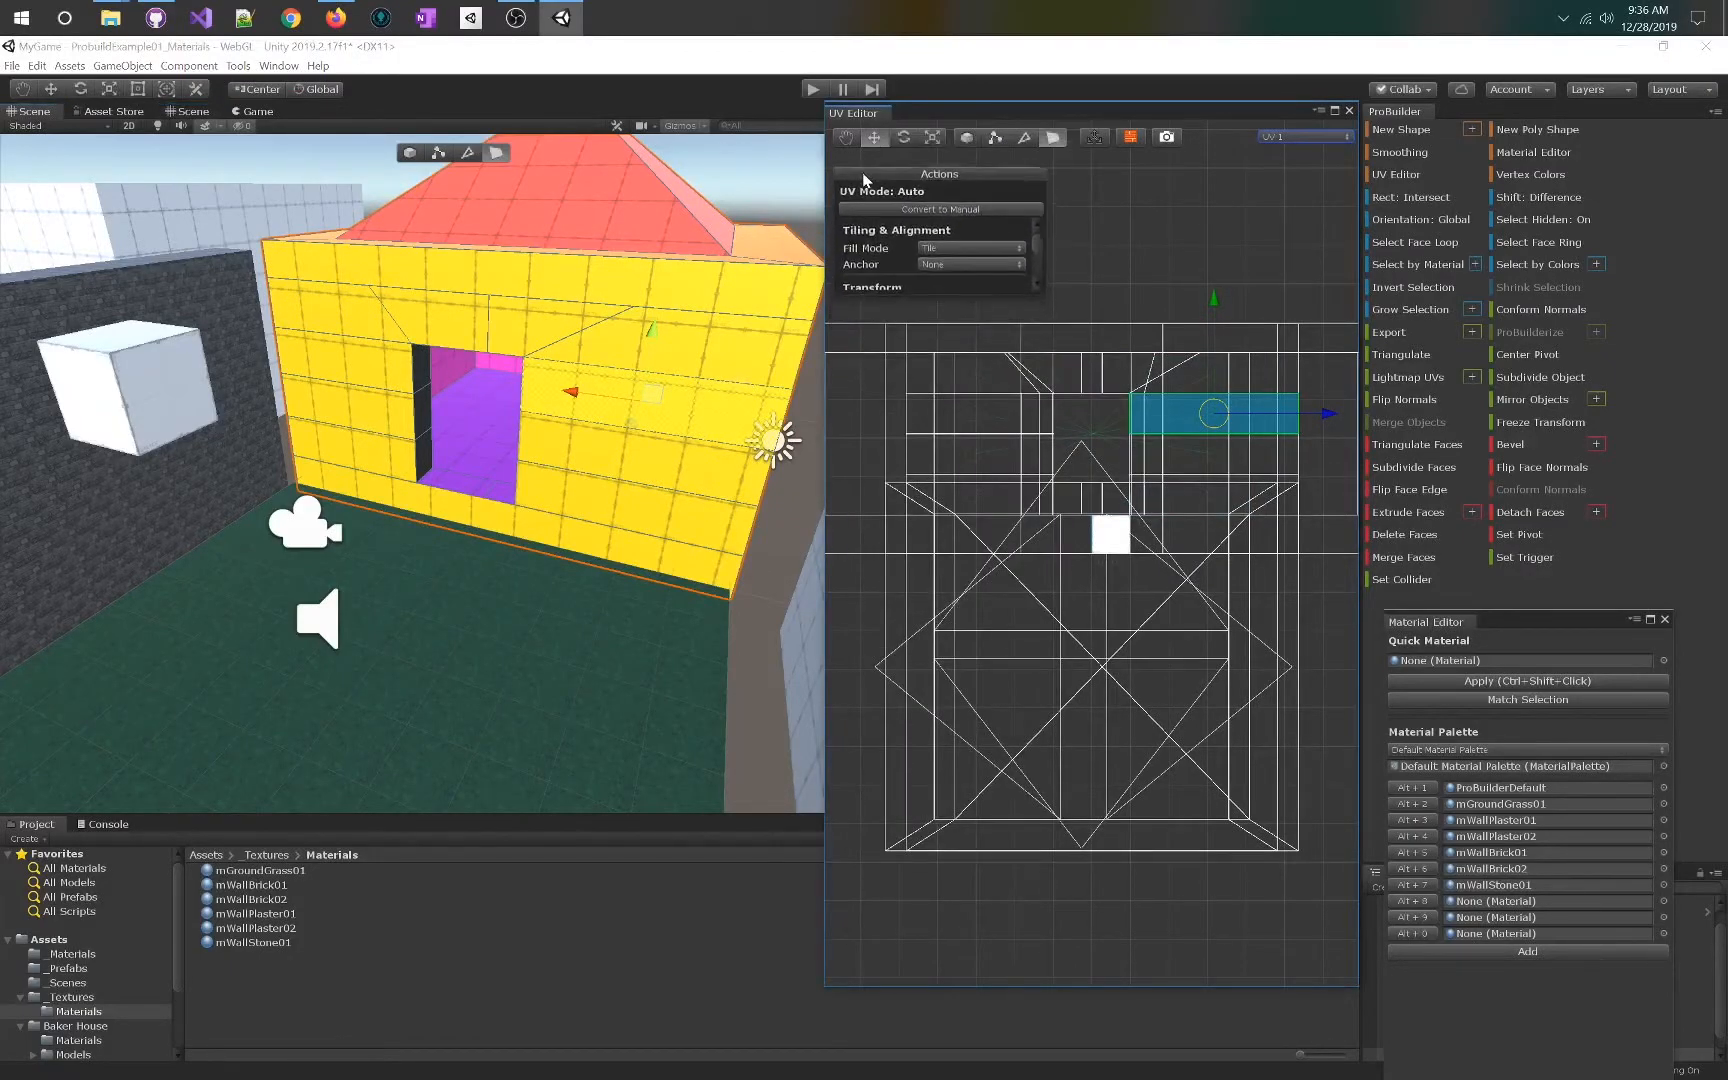
click(1334, 111)
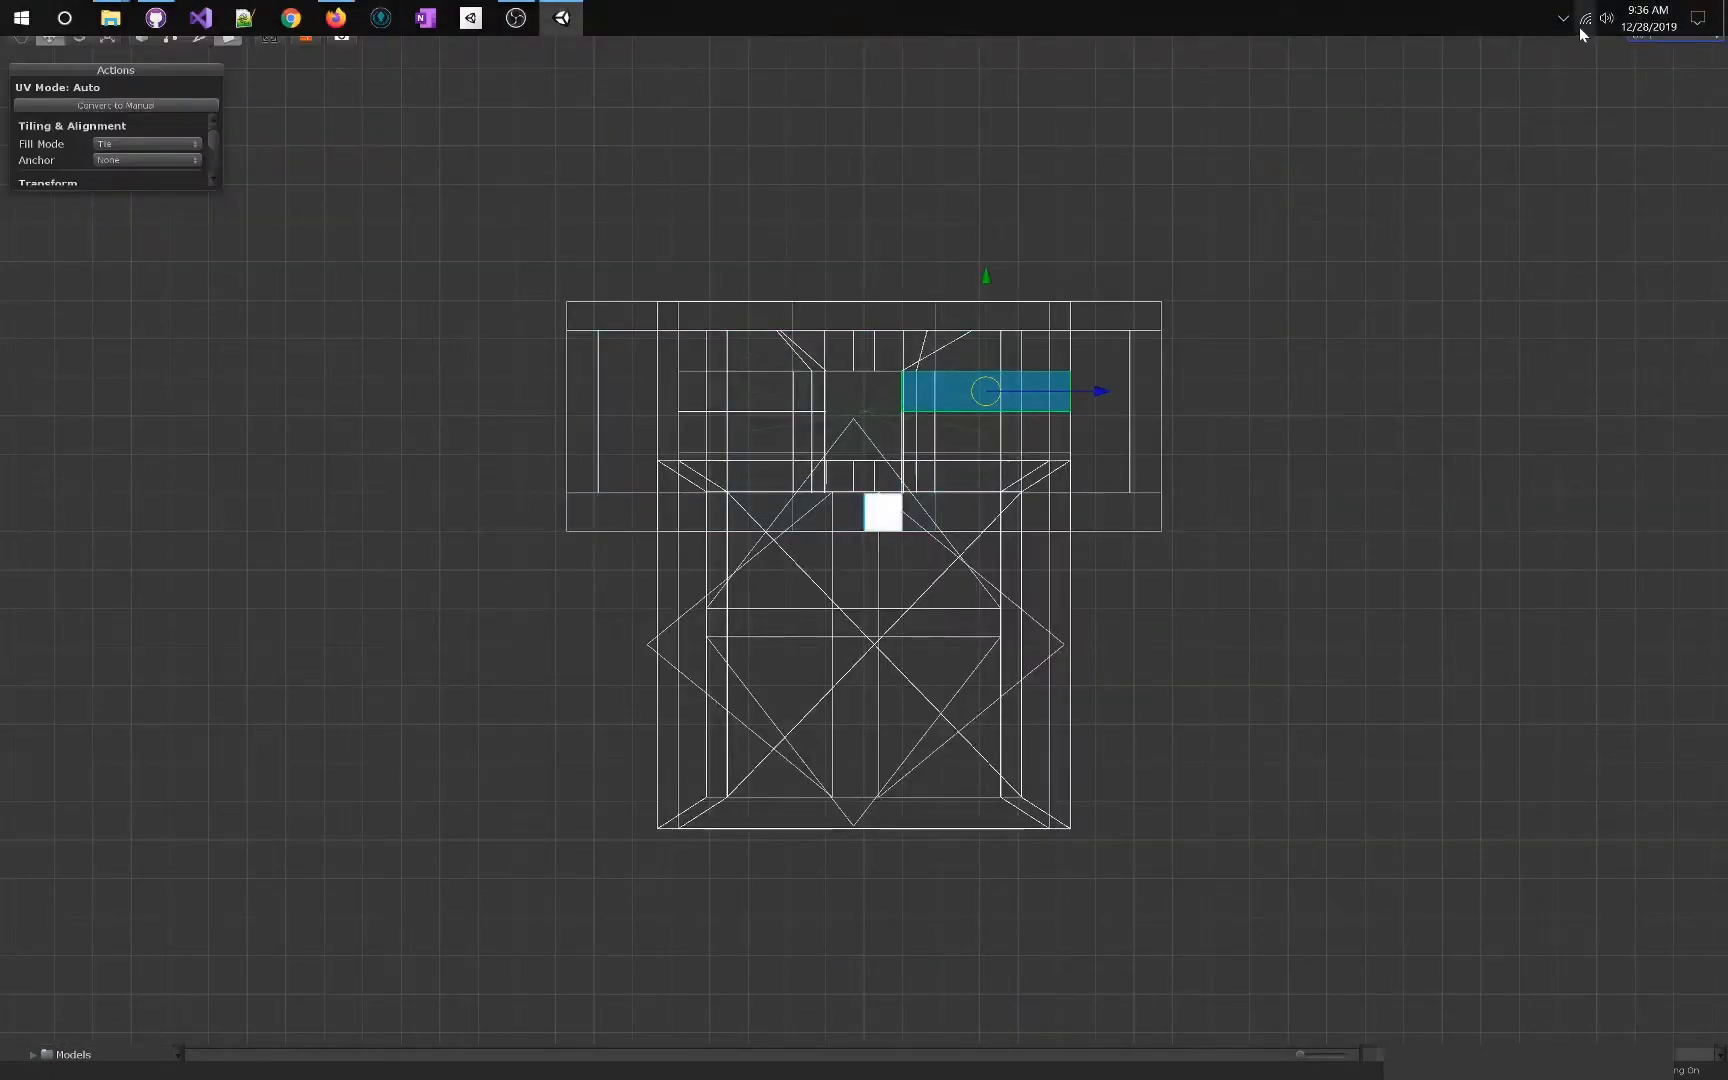
drag(1427, 30, 1342, 1050)
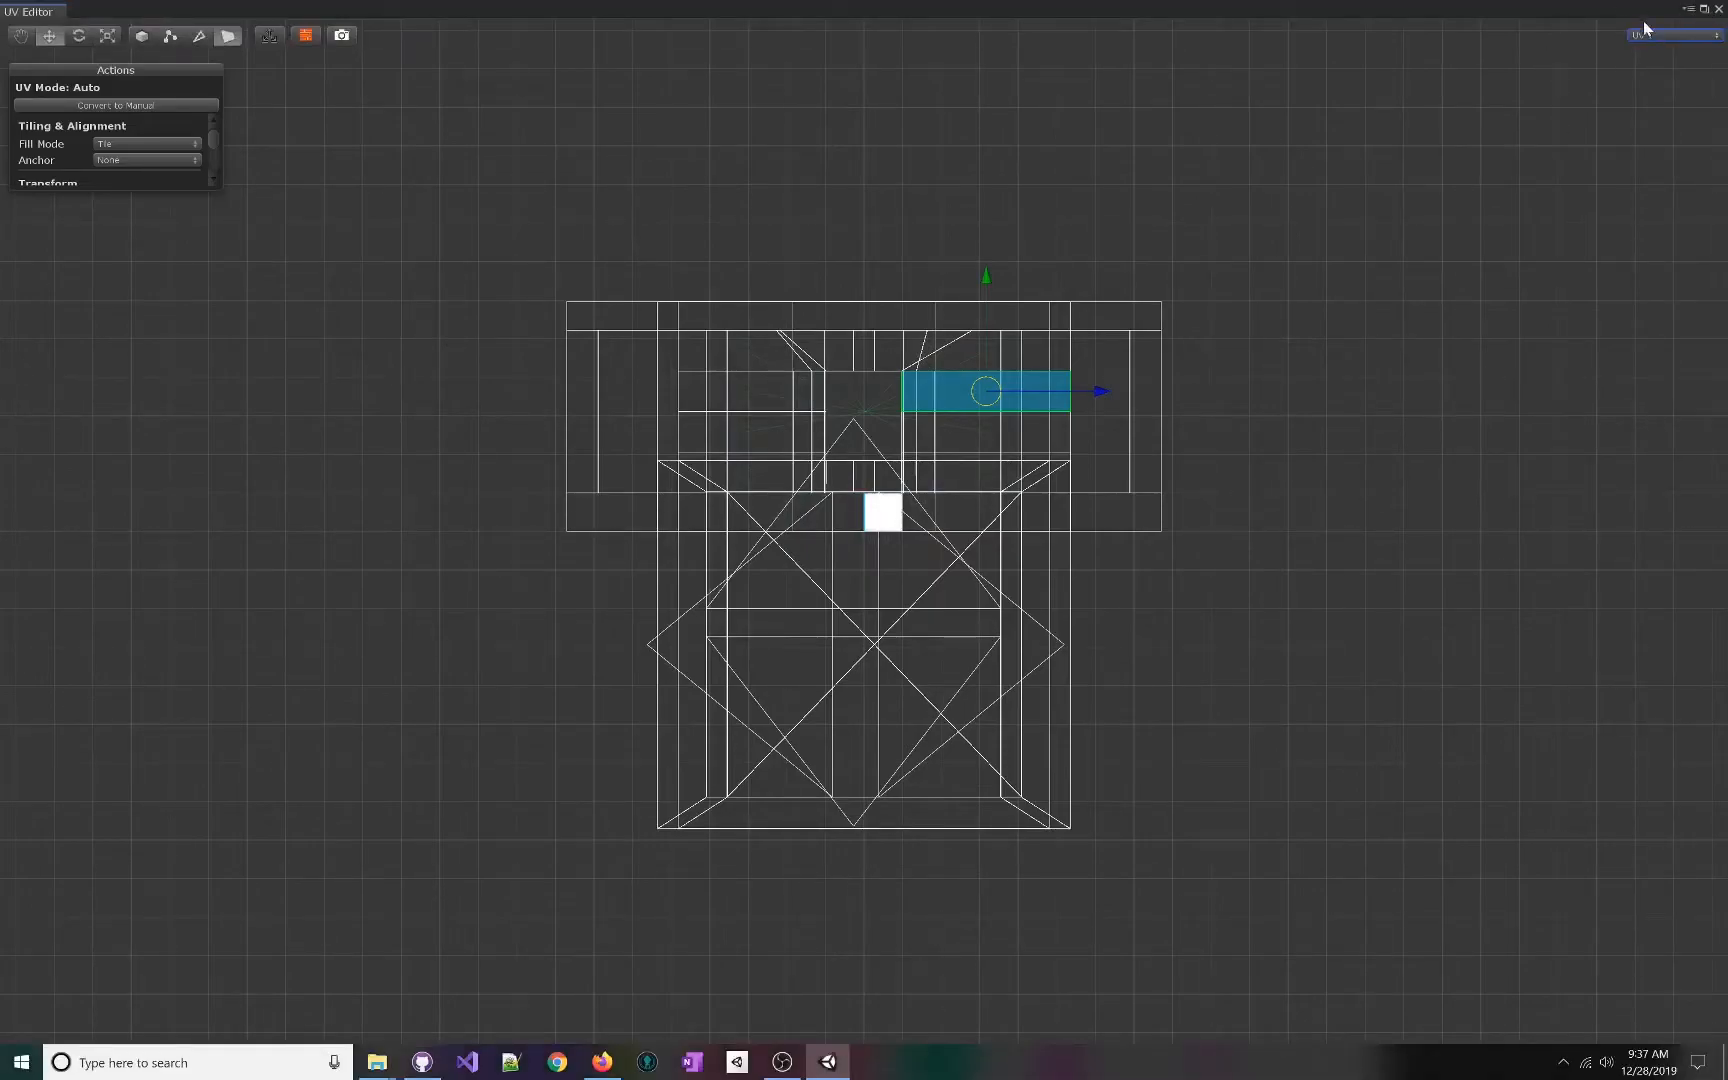
click(1703, 8)
- Widen the UV Editor window and place it beside the house doorway, with the taskbar back at the top edge
drag(1544, 197, 1187, 271)
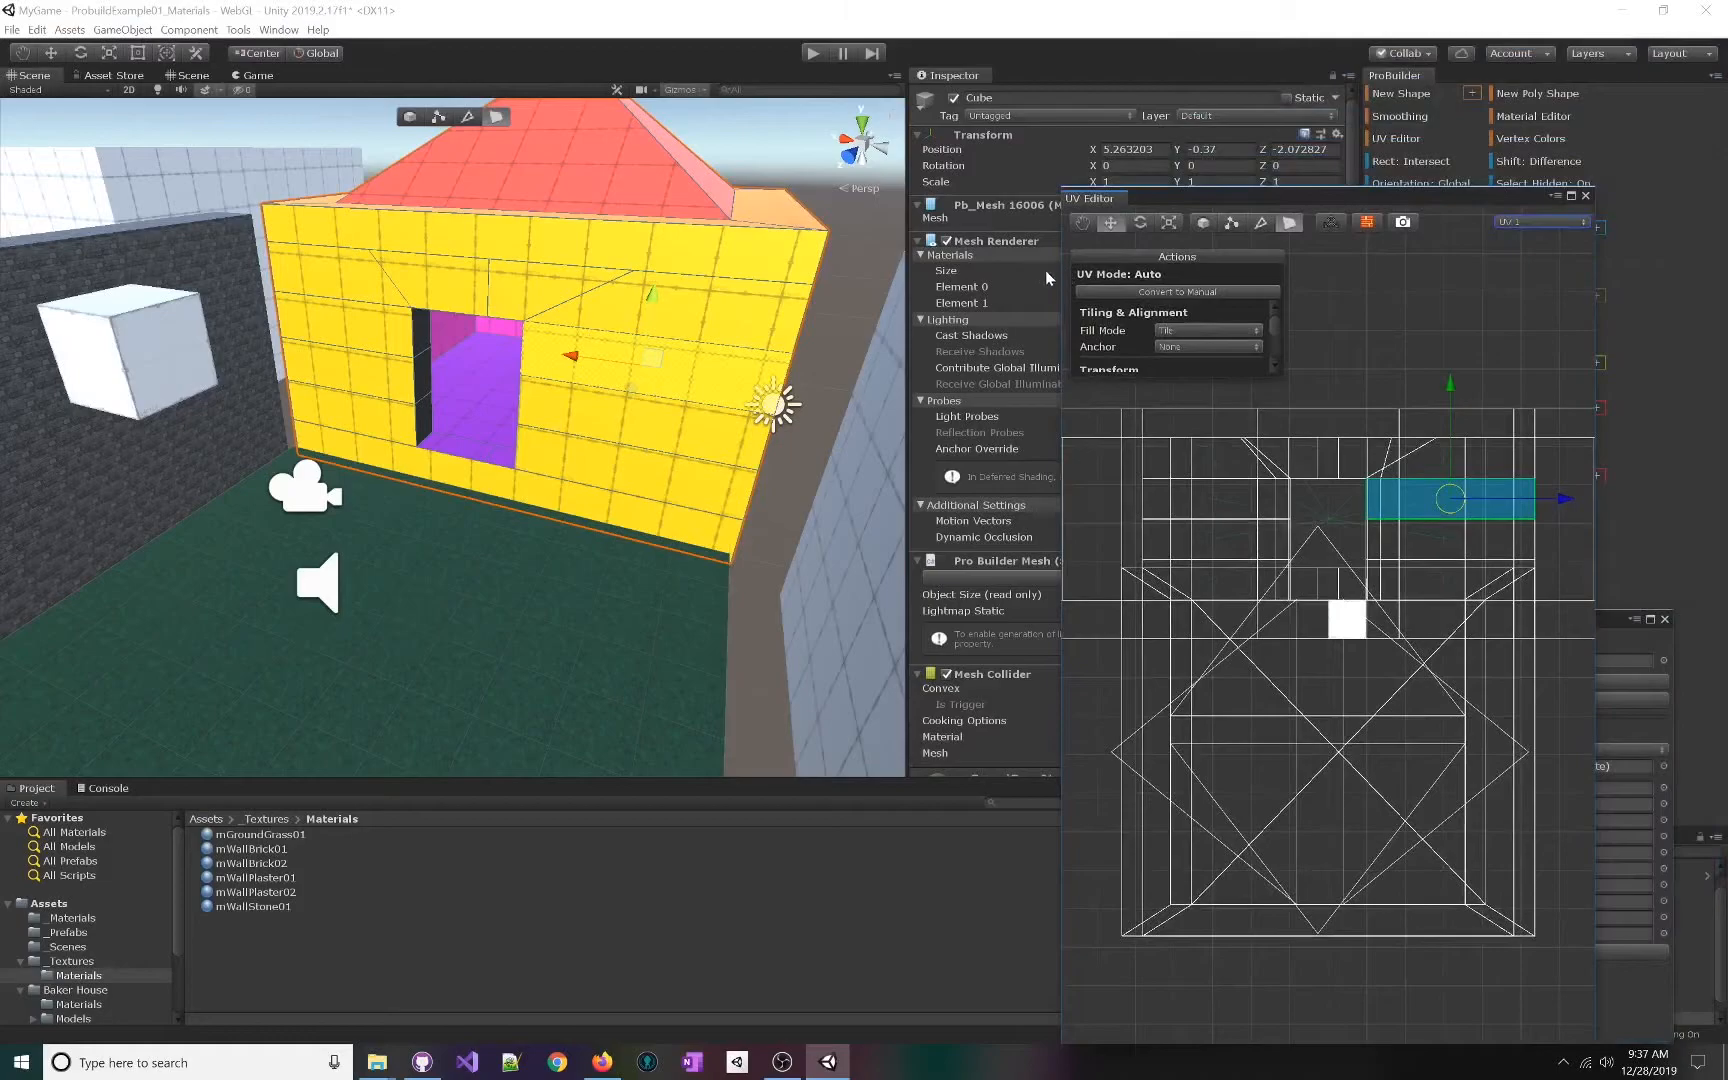
drag(1062, 275, 342, 275)
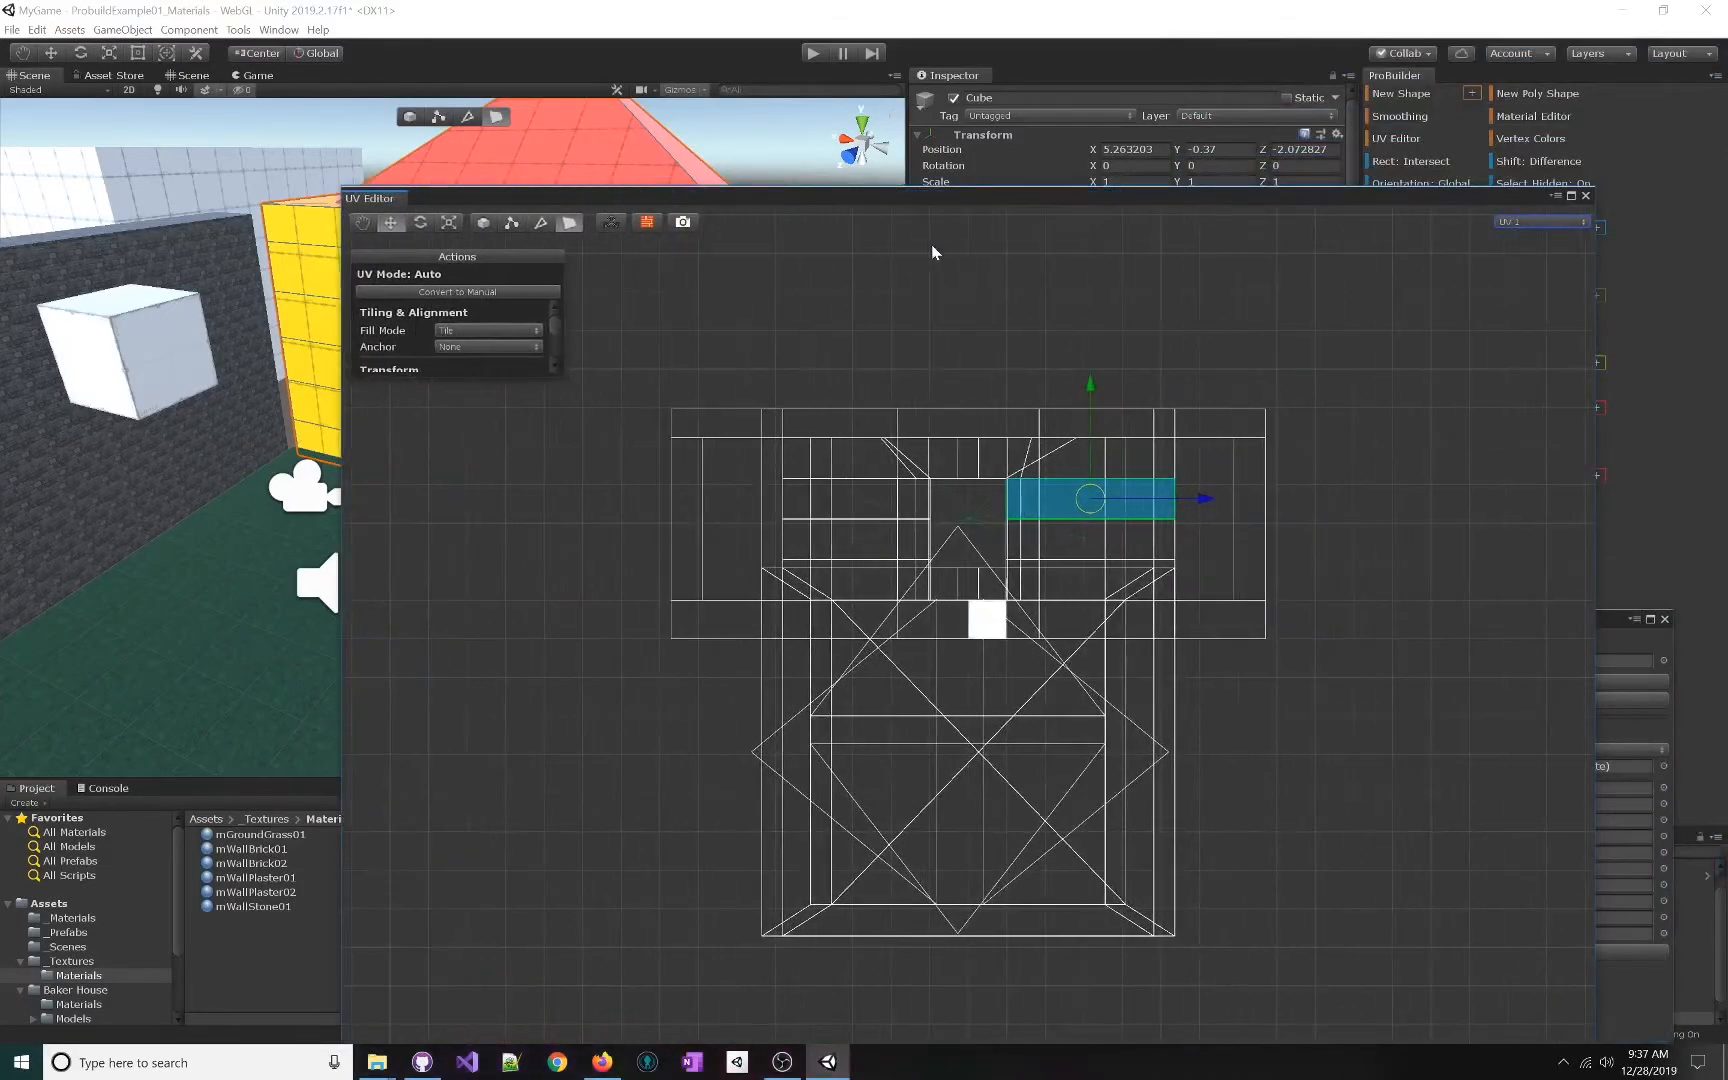
drag(931, 1062, 918, 10)
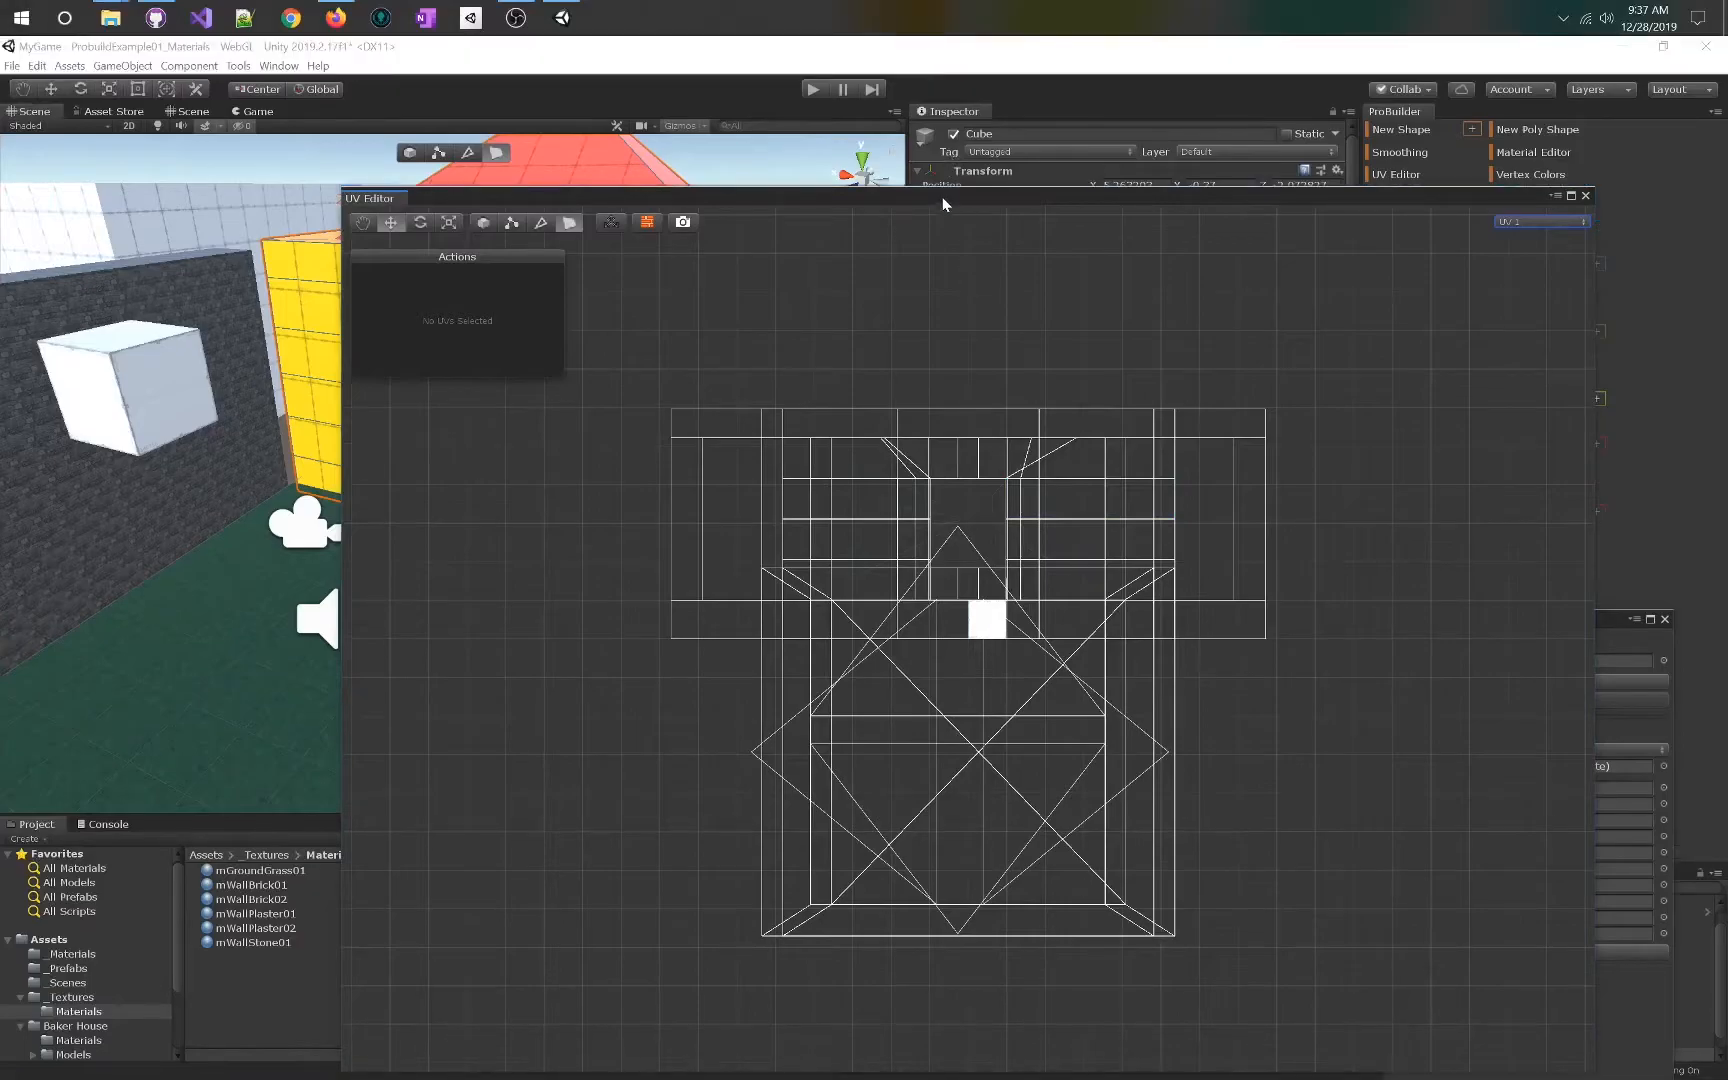
drag(1015, 212, 1291, 143)
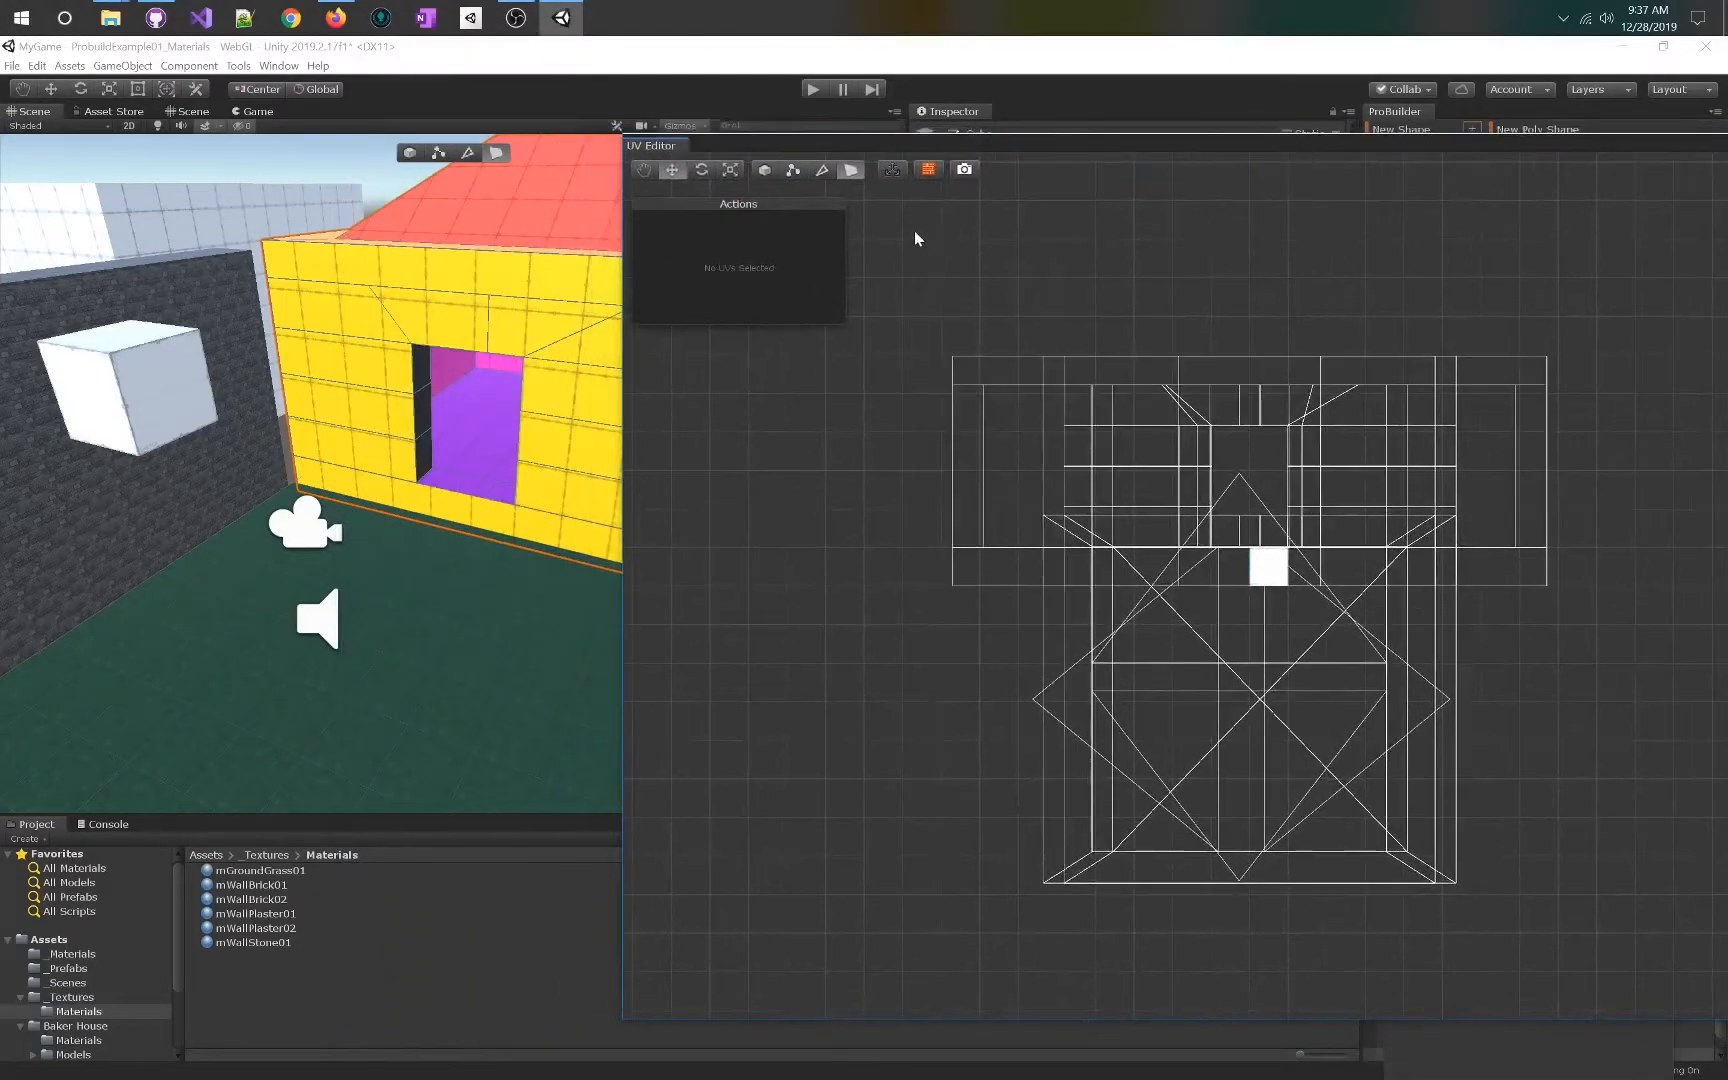
- Pan the UV layout, reactivate the Move tool, and shift the UV Editor window so the whole house front is uncovered
click(645, 169)
drag(1369, 559, 1235, 633)
click(673, 169)
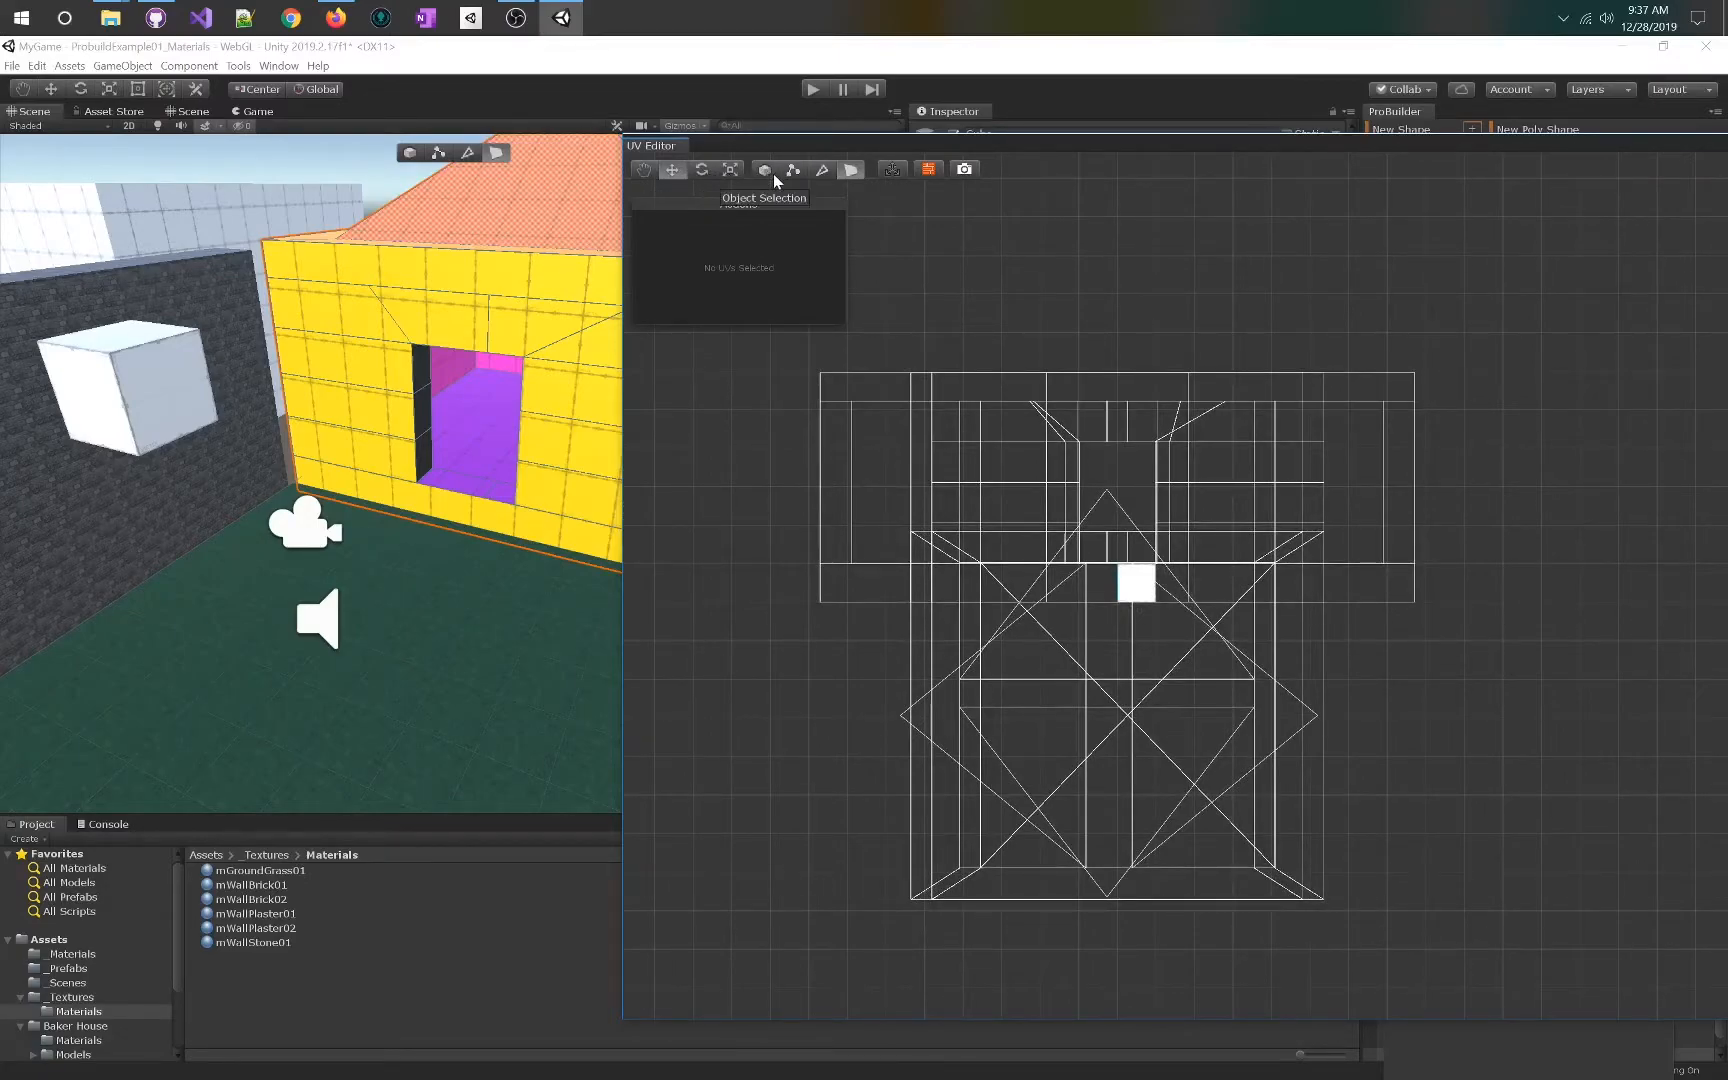
drag(946, 157, 1162, 160)
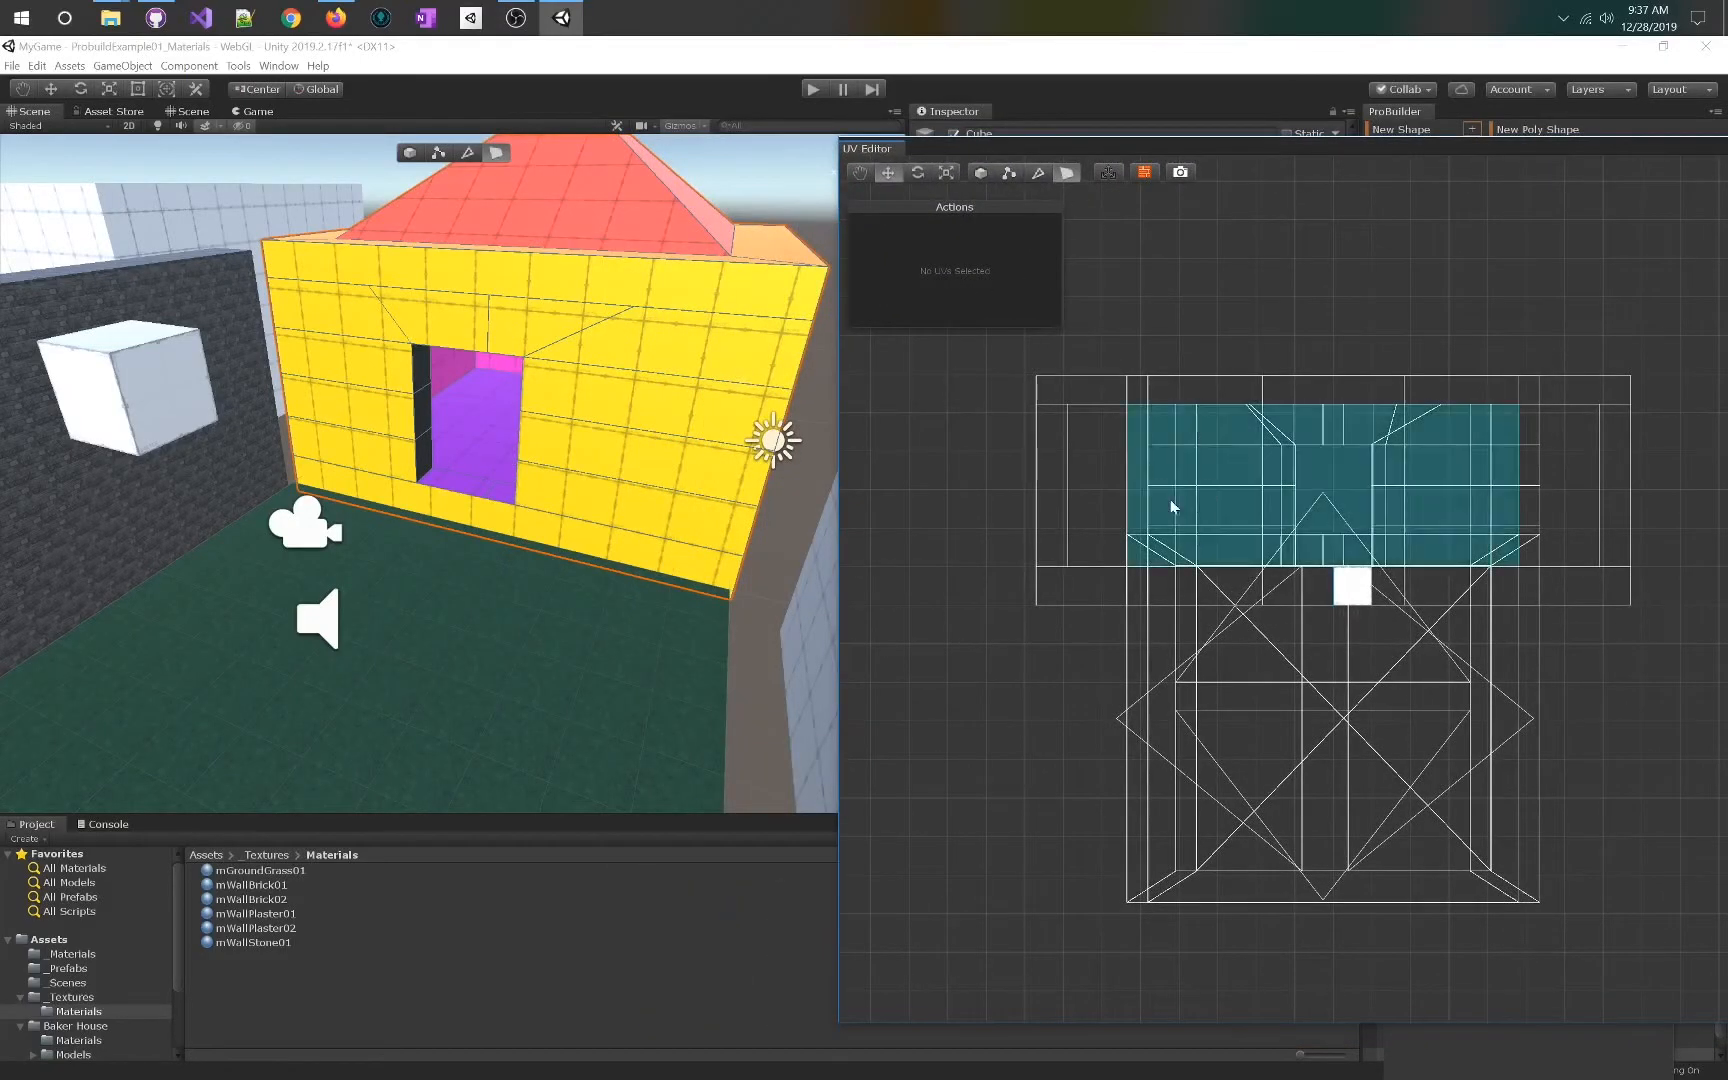
- View the UV layout in vertex and edge selection modes, and return to face selection
click(1016, 174)
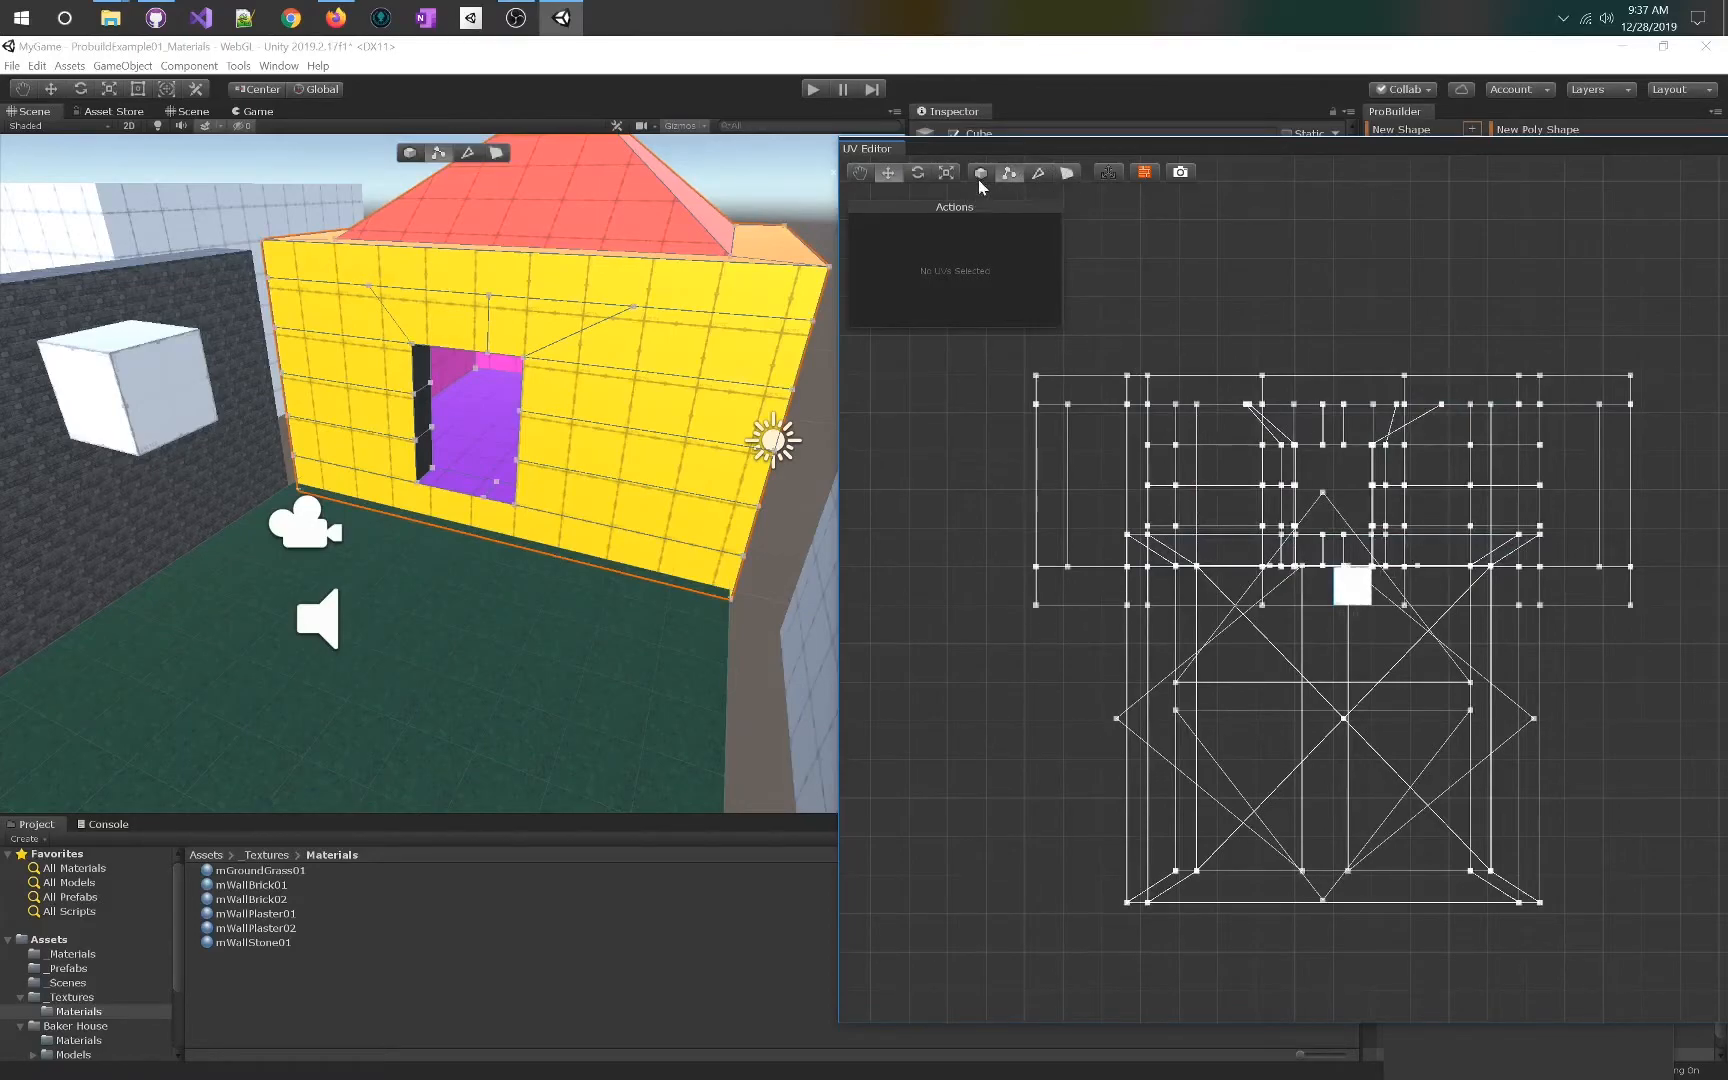
click(1038, 173)
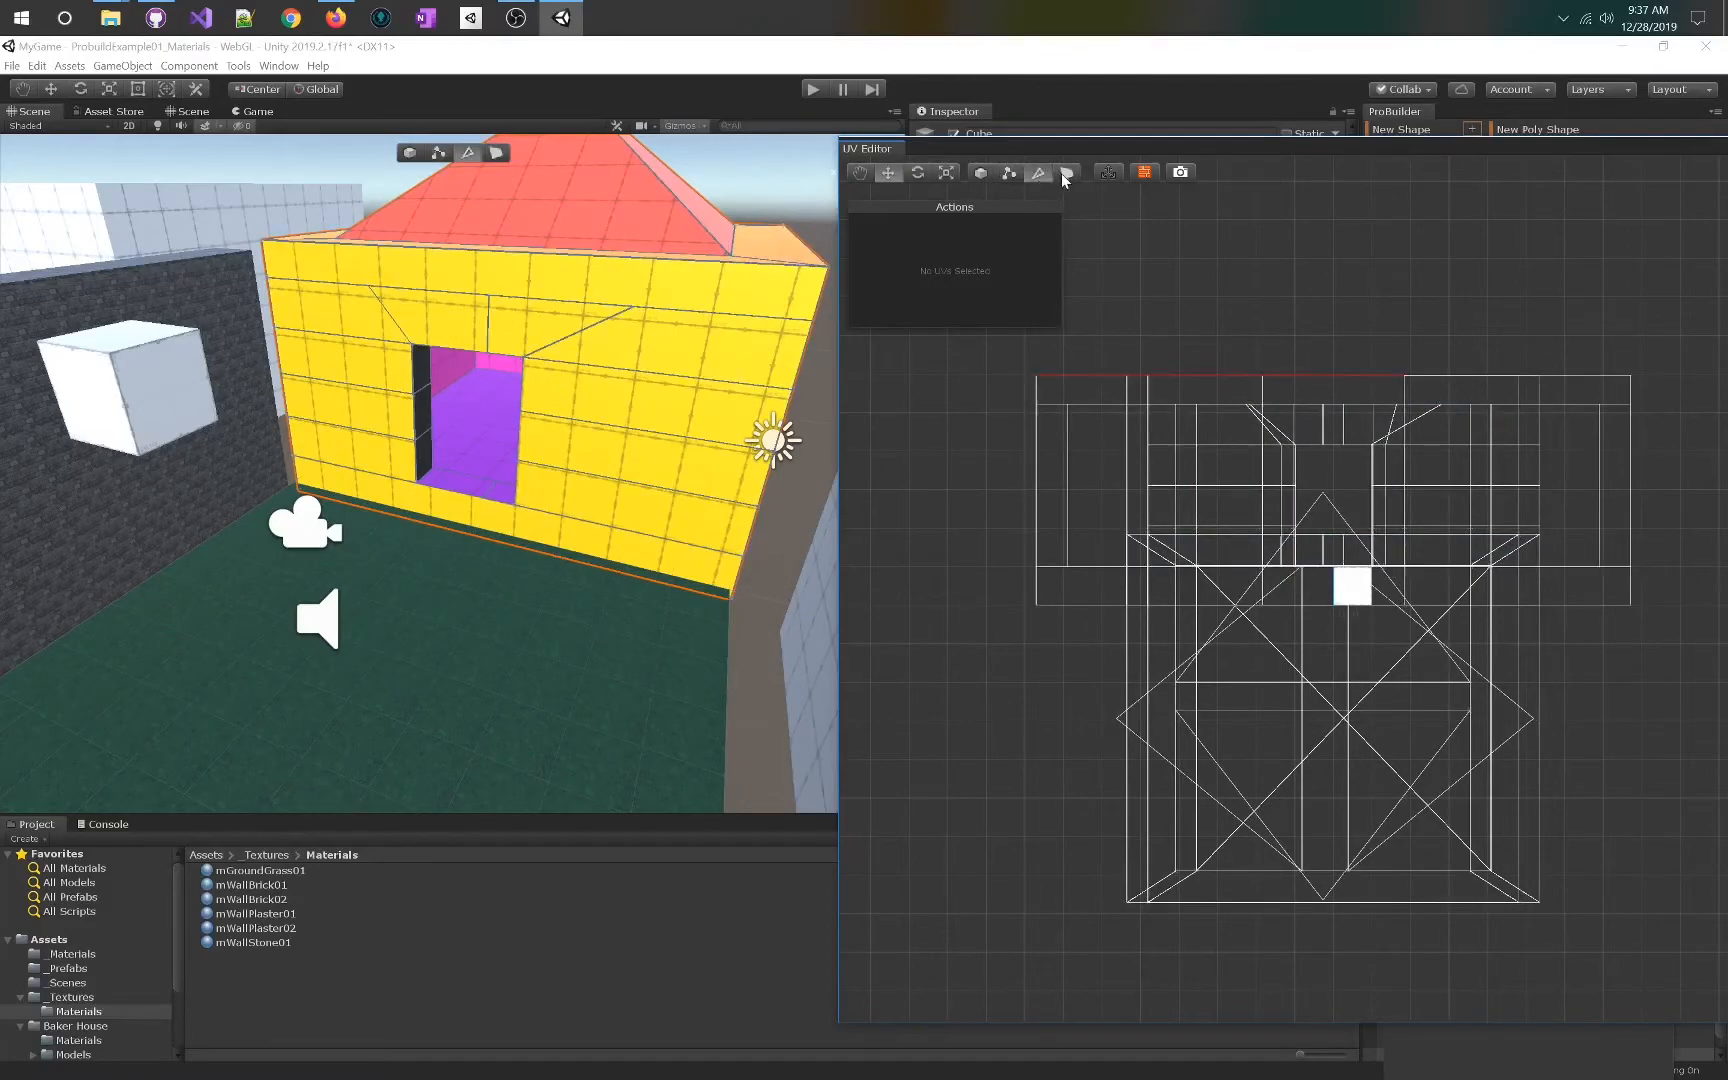
click(1066, 174)
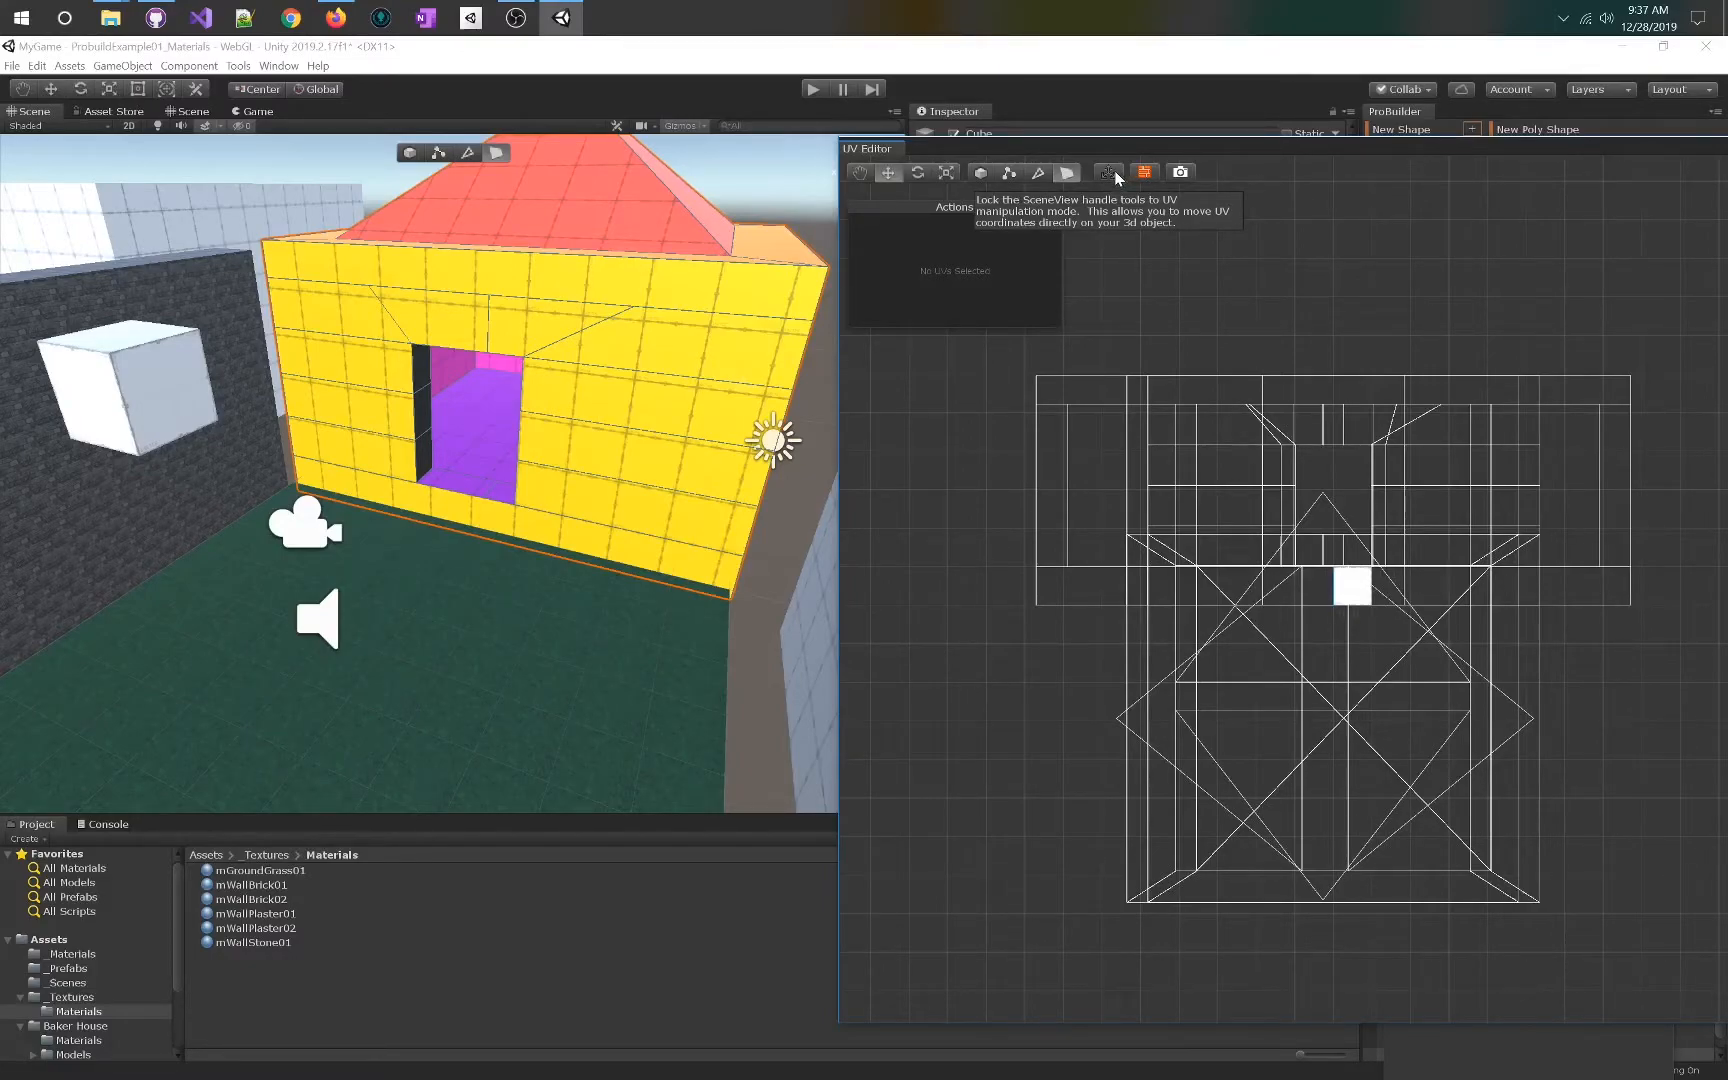
- View the Render UVs template options, close them, and select the long narrow face along the upper edge of the UV layout
click(463, 432)
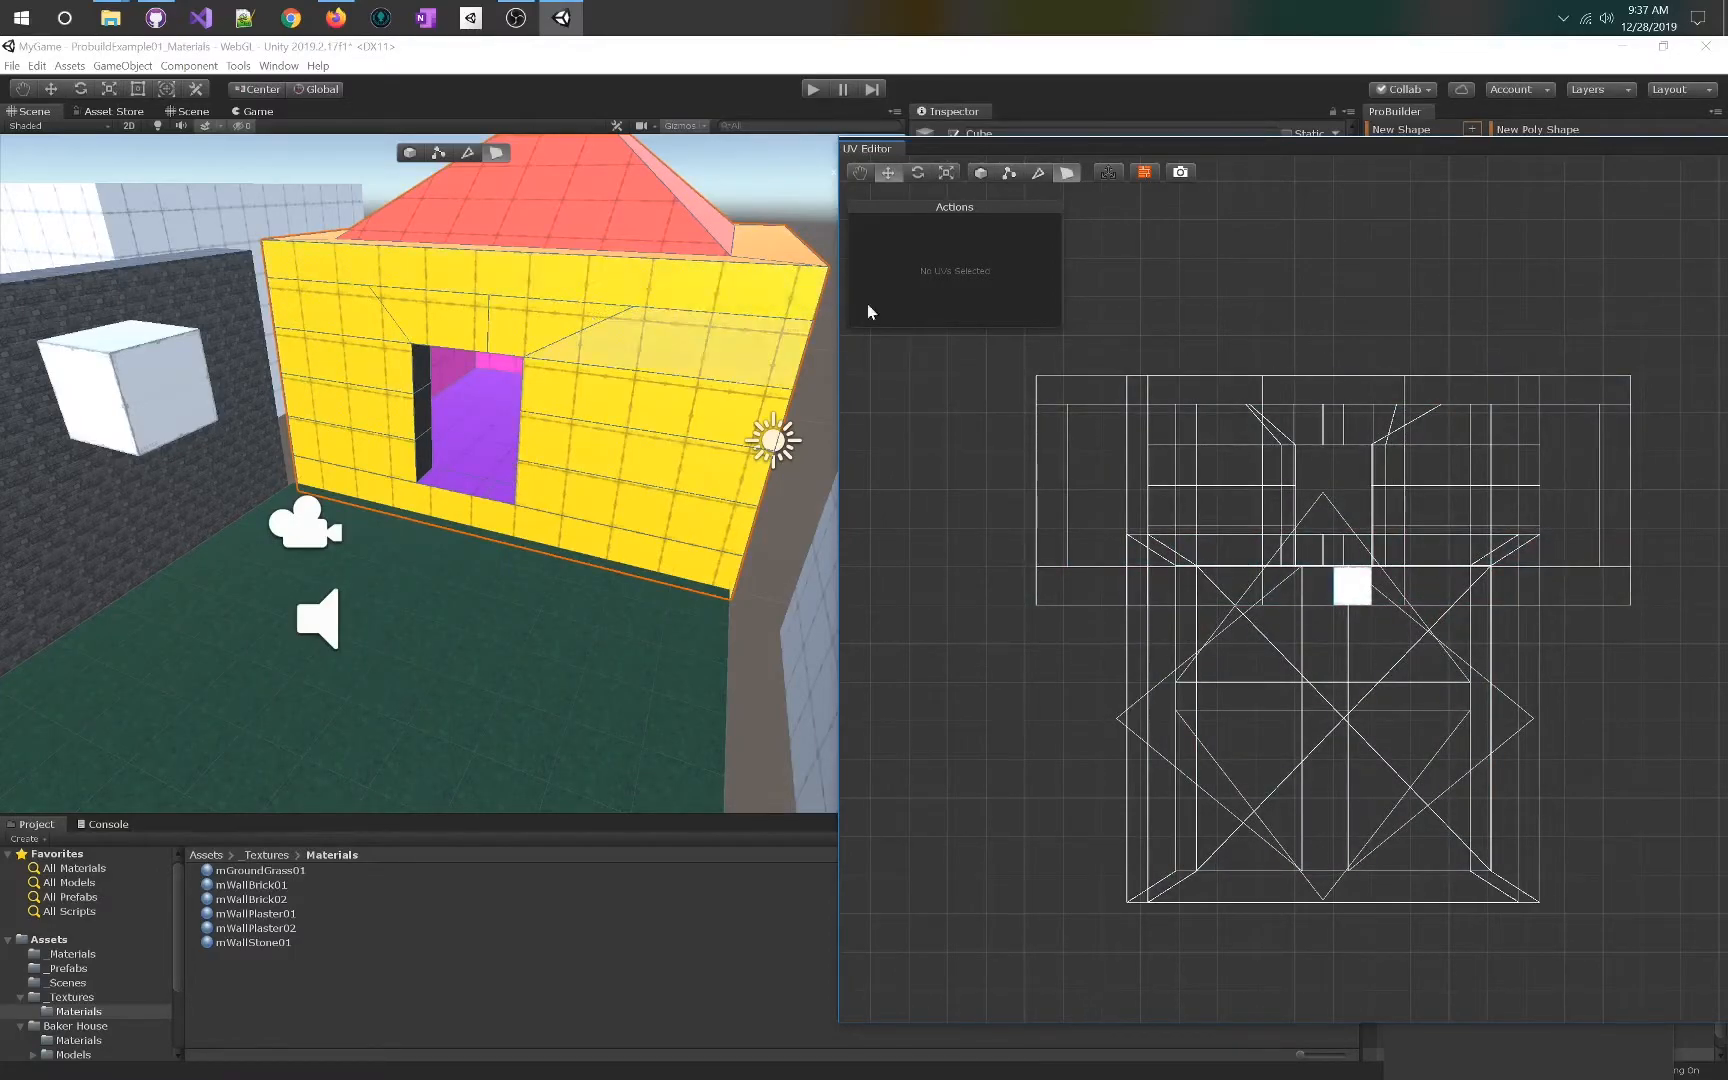
click(1180, 173)
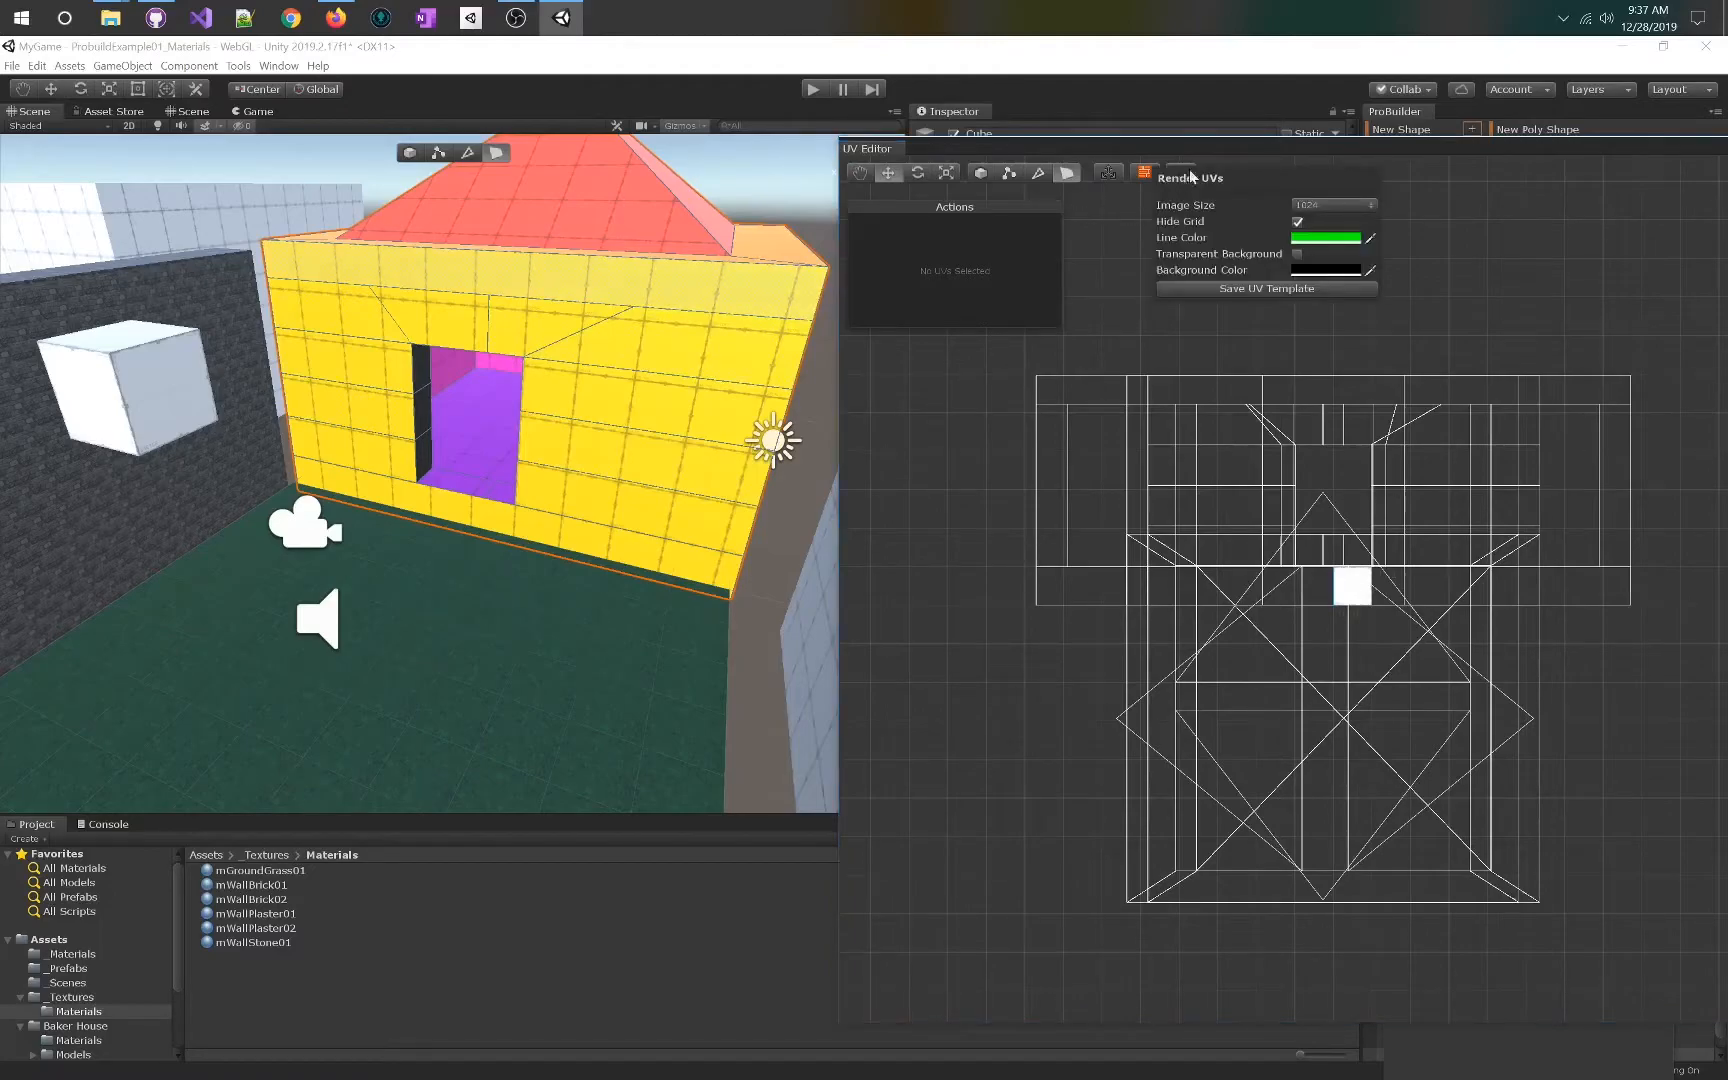
click(1188, 164)
click(1087, 296)
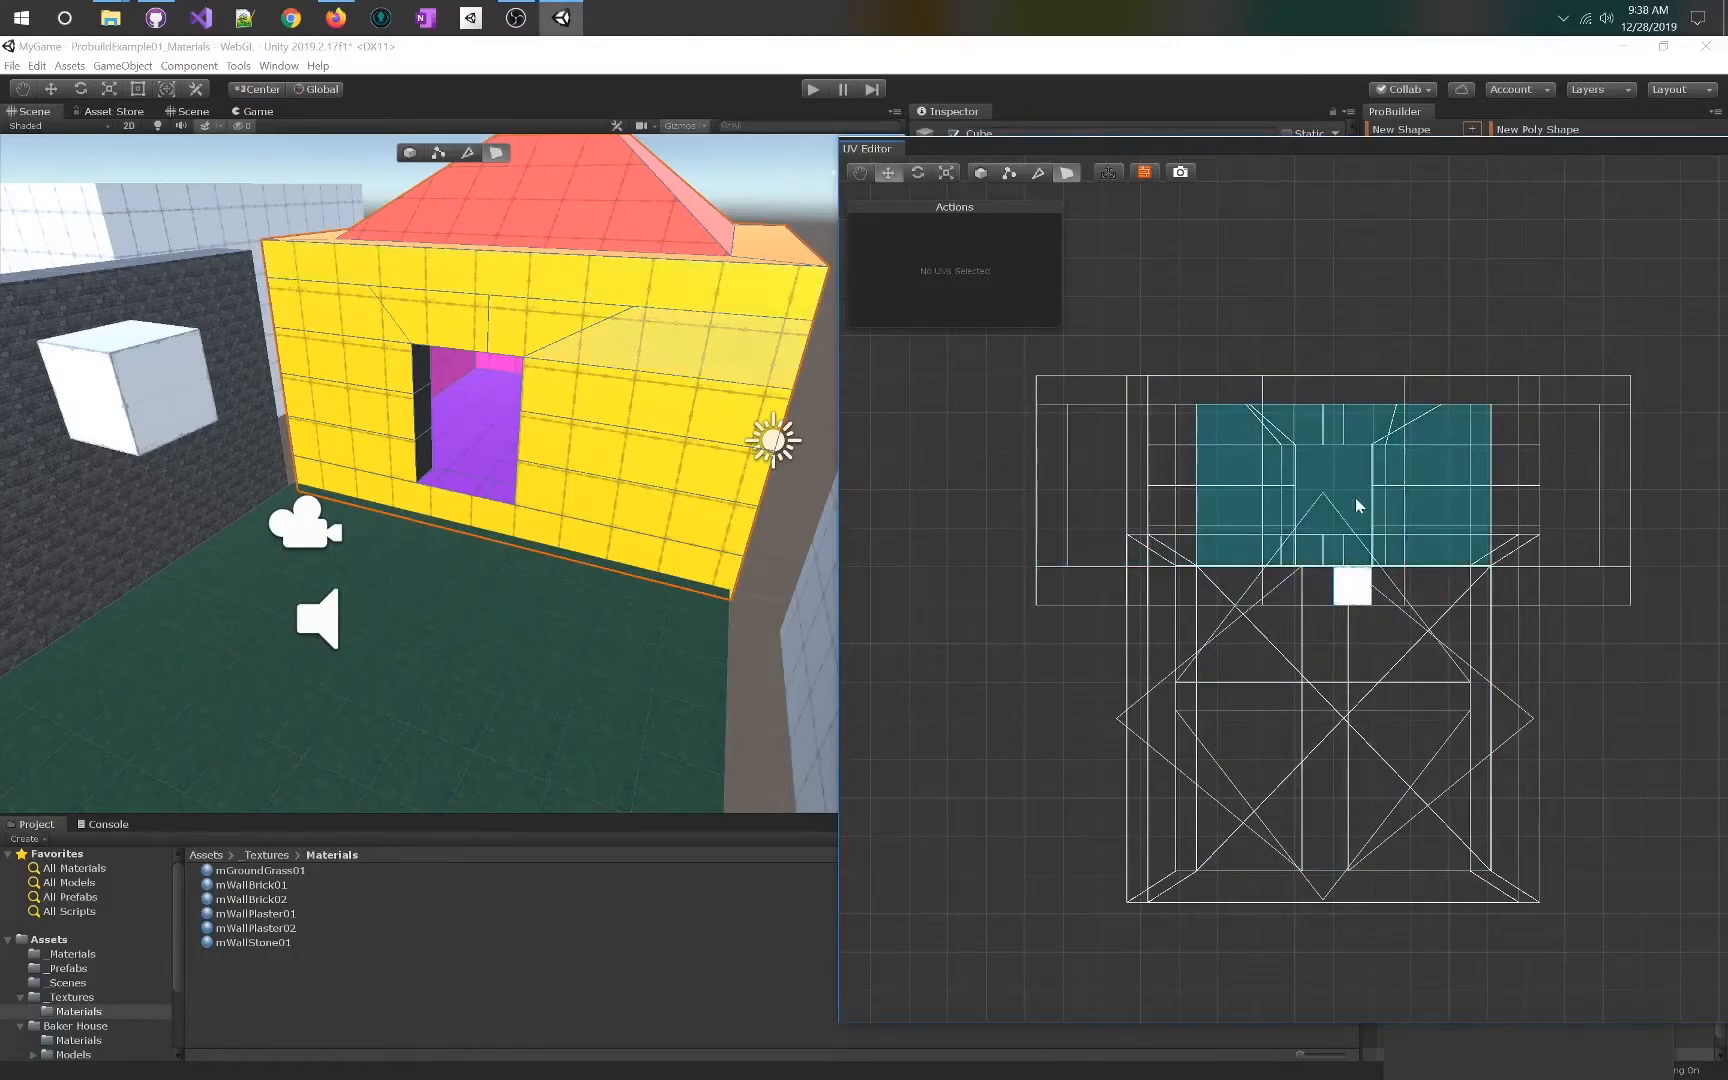
click(1119, 396)
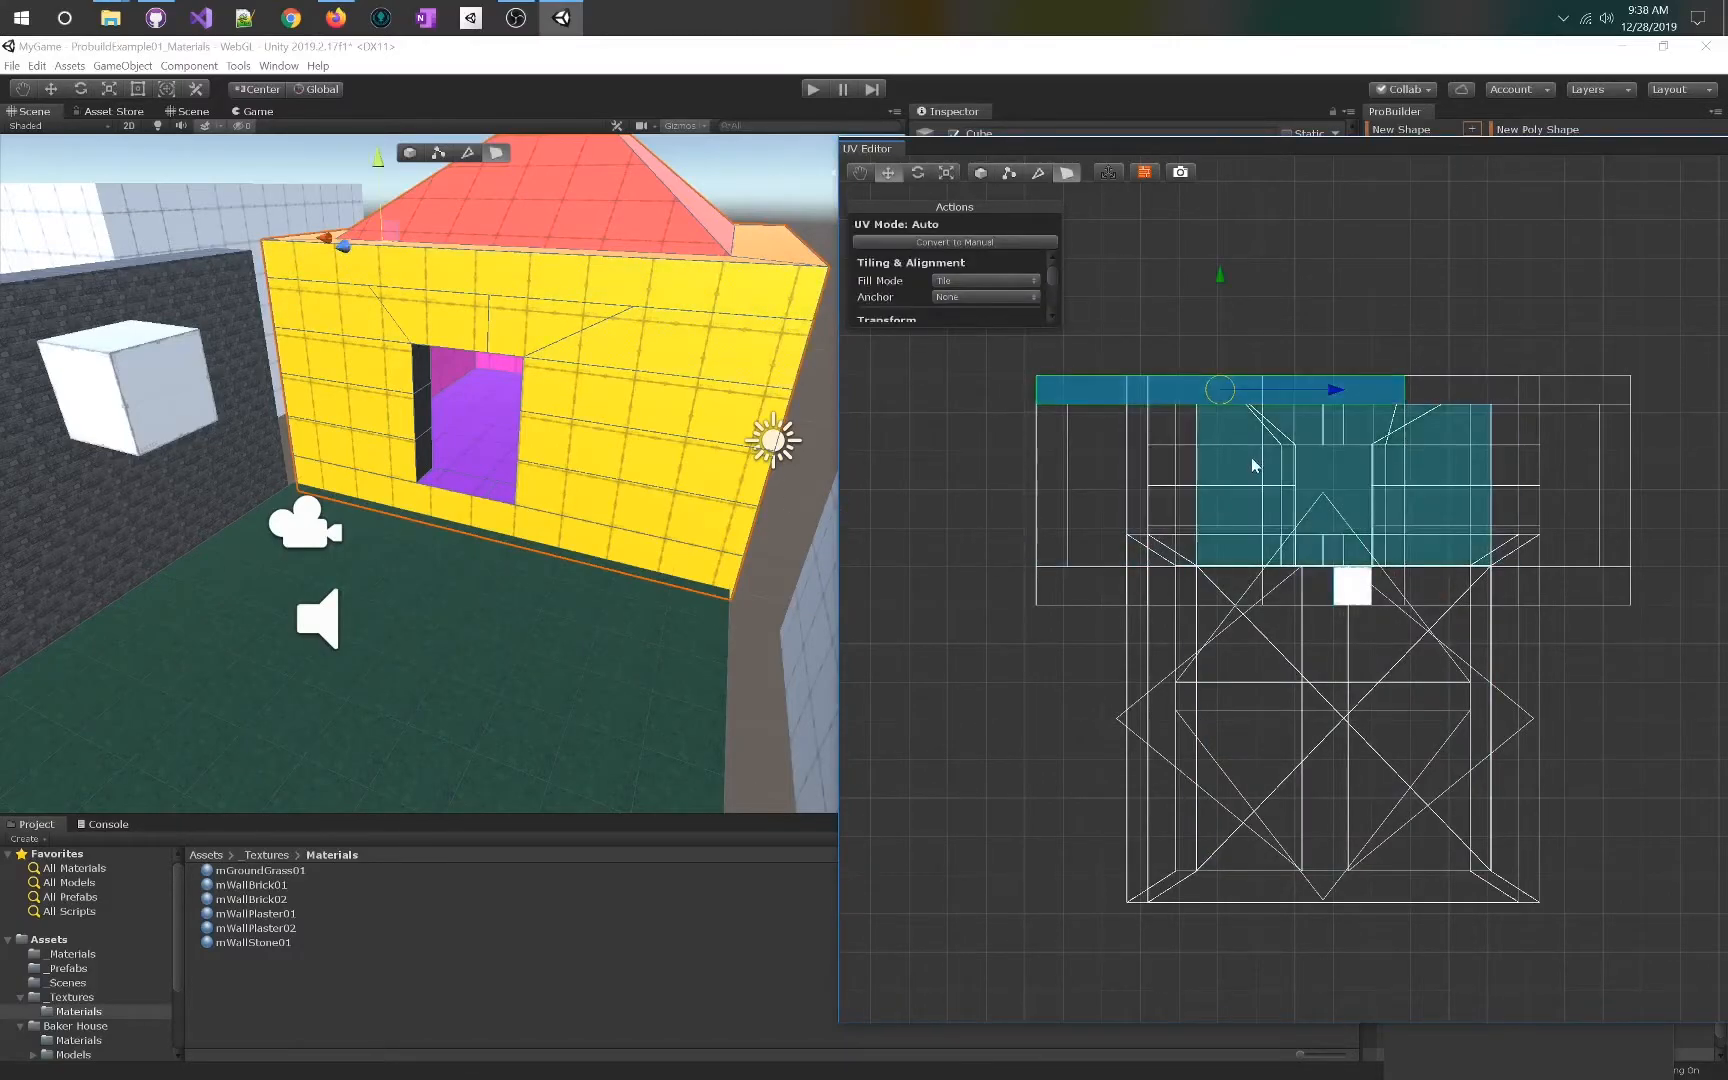
- Select the face above the doorway, extend the Actions panel to full height, and try rotating the texture 53 degrees, undoing the rotation
click(556, 341)
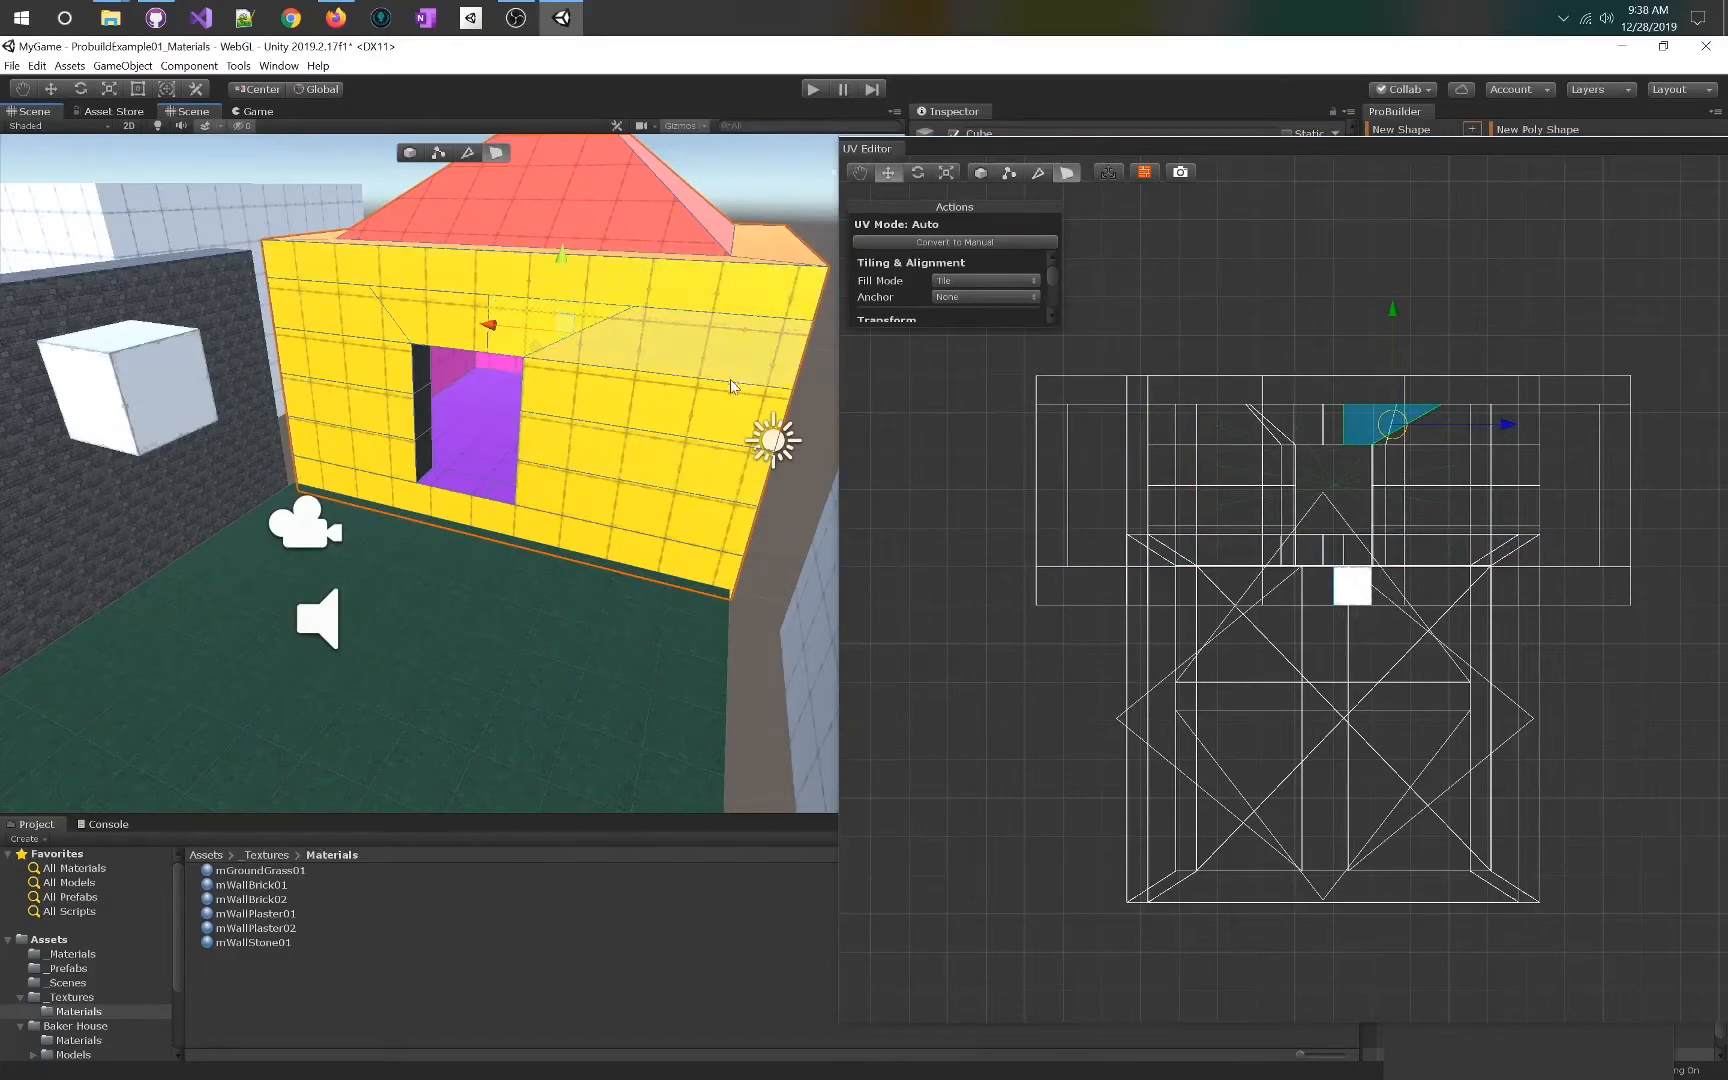
drag(1059, 323, 1048, 705)
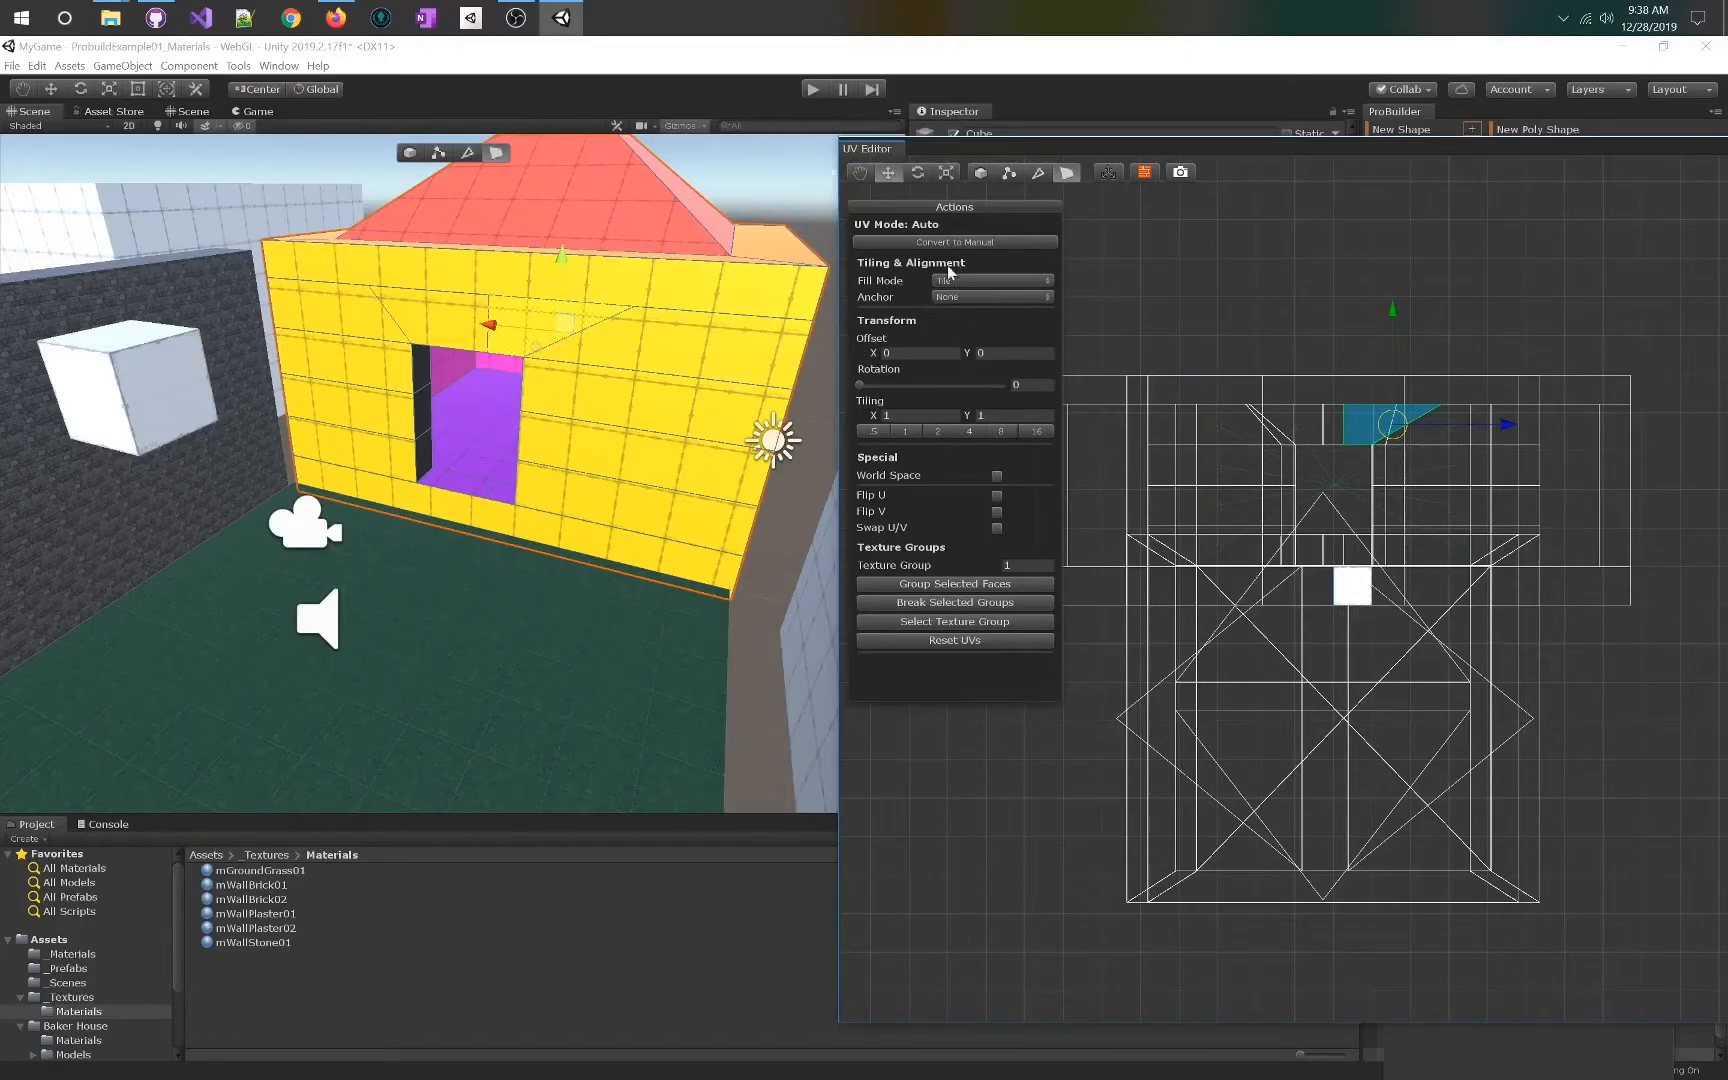
mouse_move(866, 384)
mouse_down()
mouse_move(900, 378)
mouse_move(882, 379)
mouse_up()
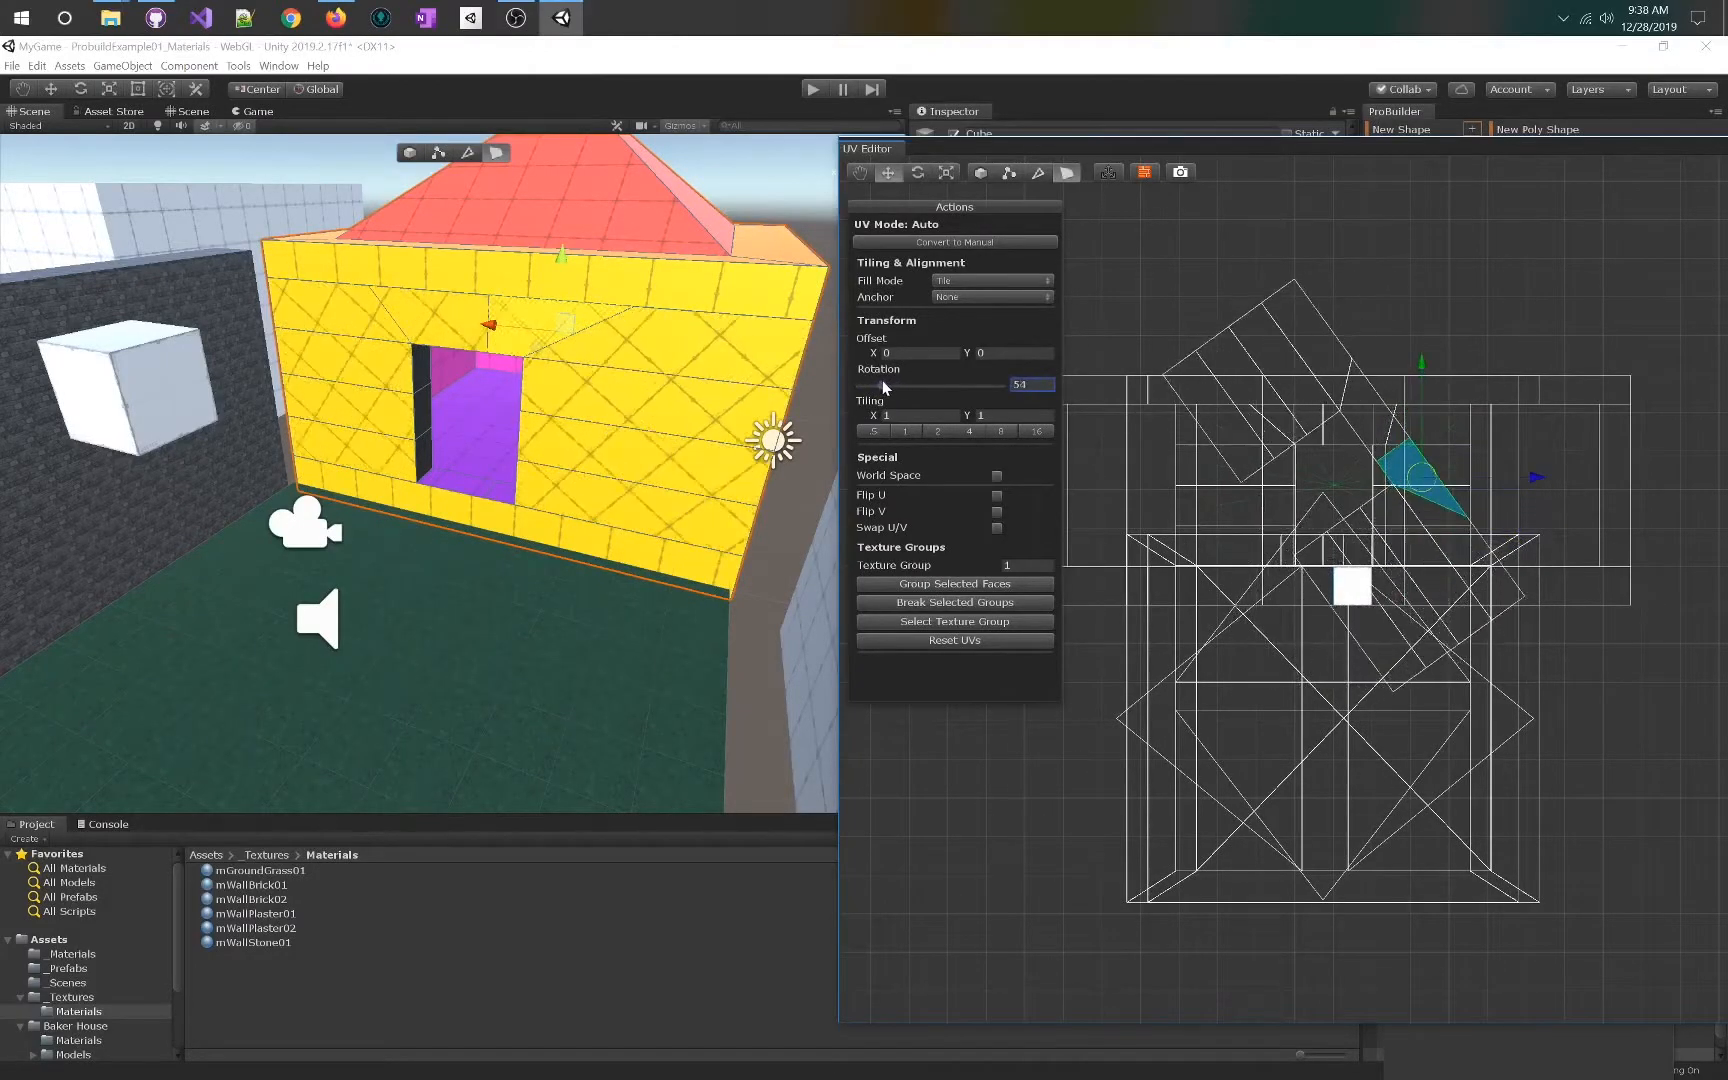
key(ctrl+z)
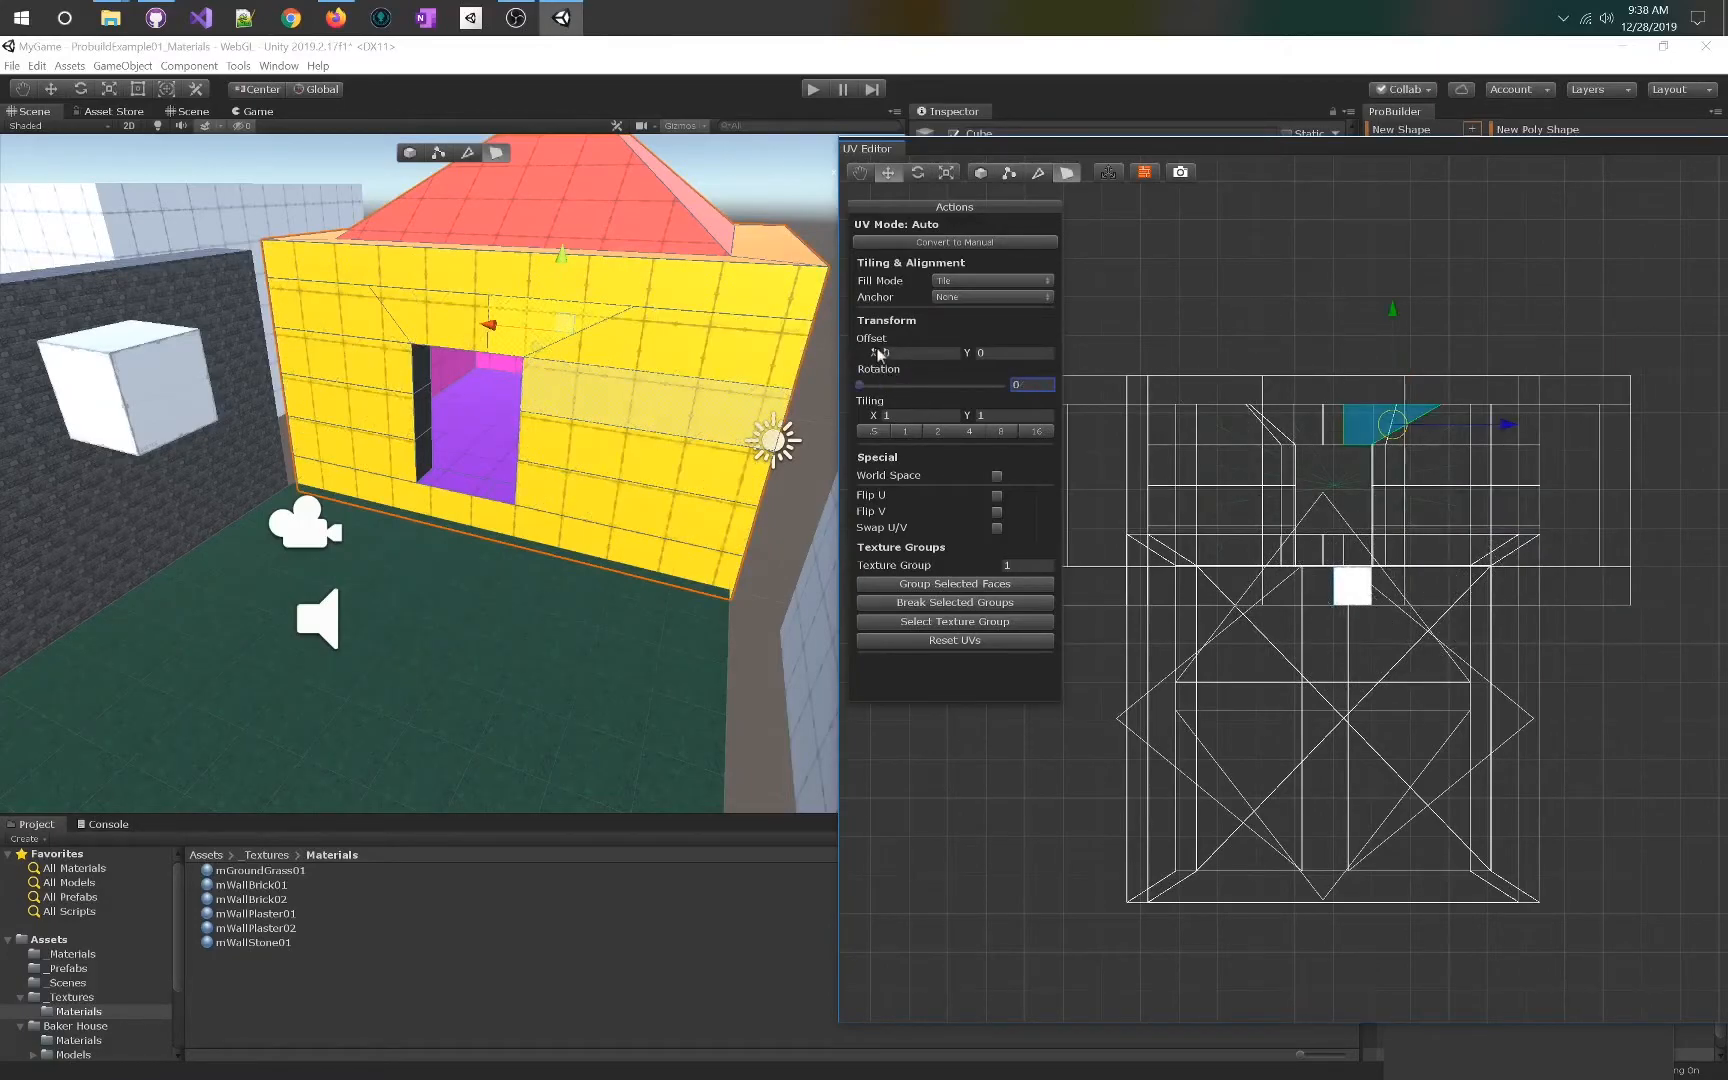
- Set the front wall's texture offset X to 2.48 and try raising the face above the doorway in the scene
drag(877, 354, 950, 344)
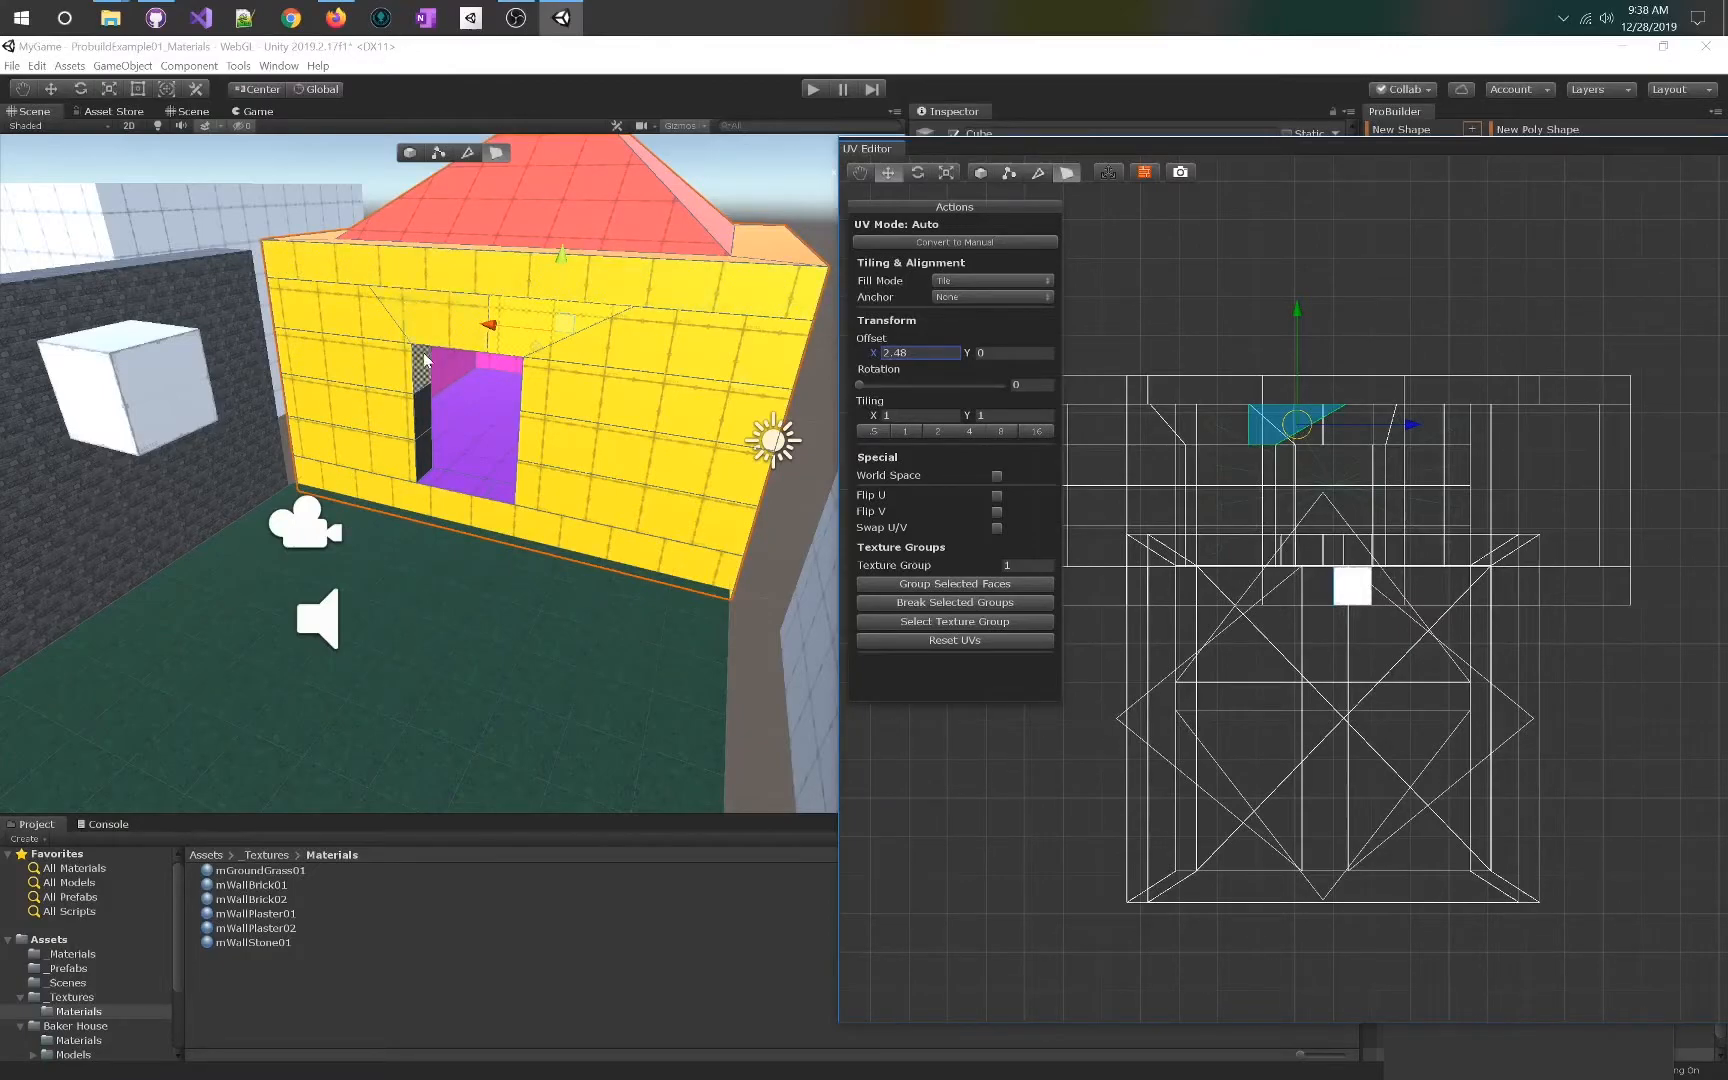
right_drag(640, 376, 522, 201)
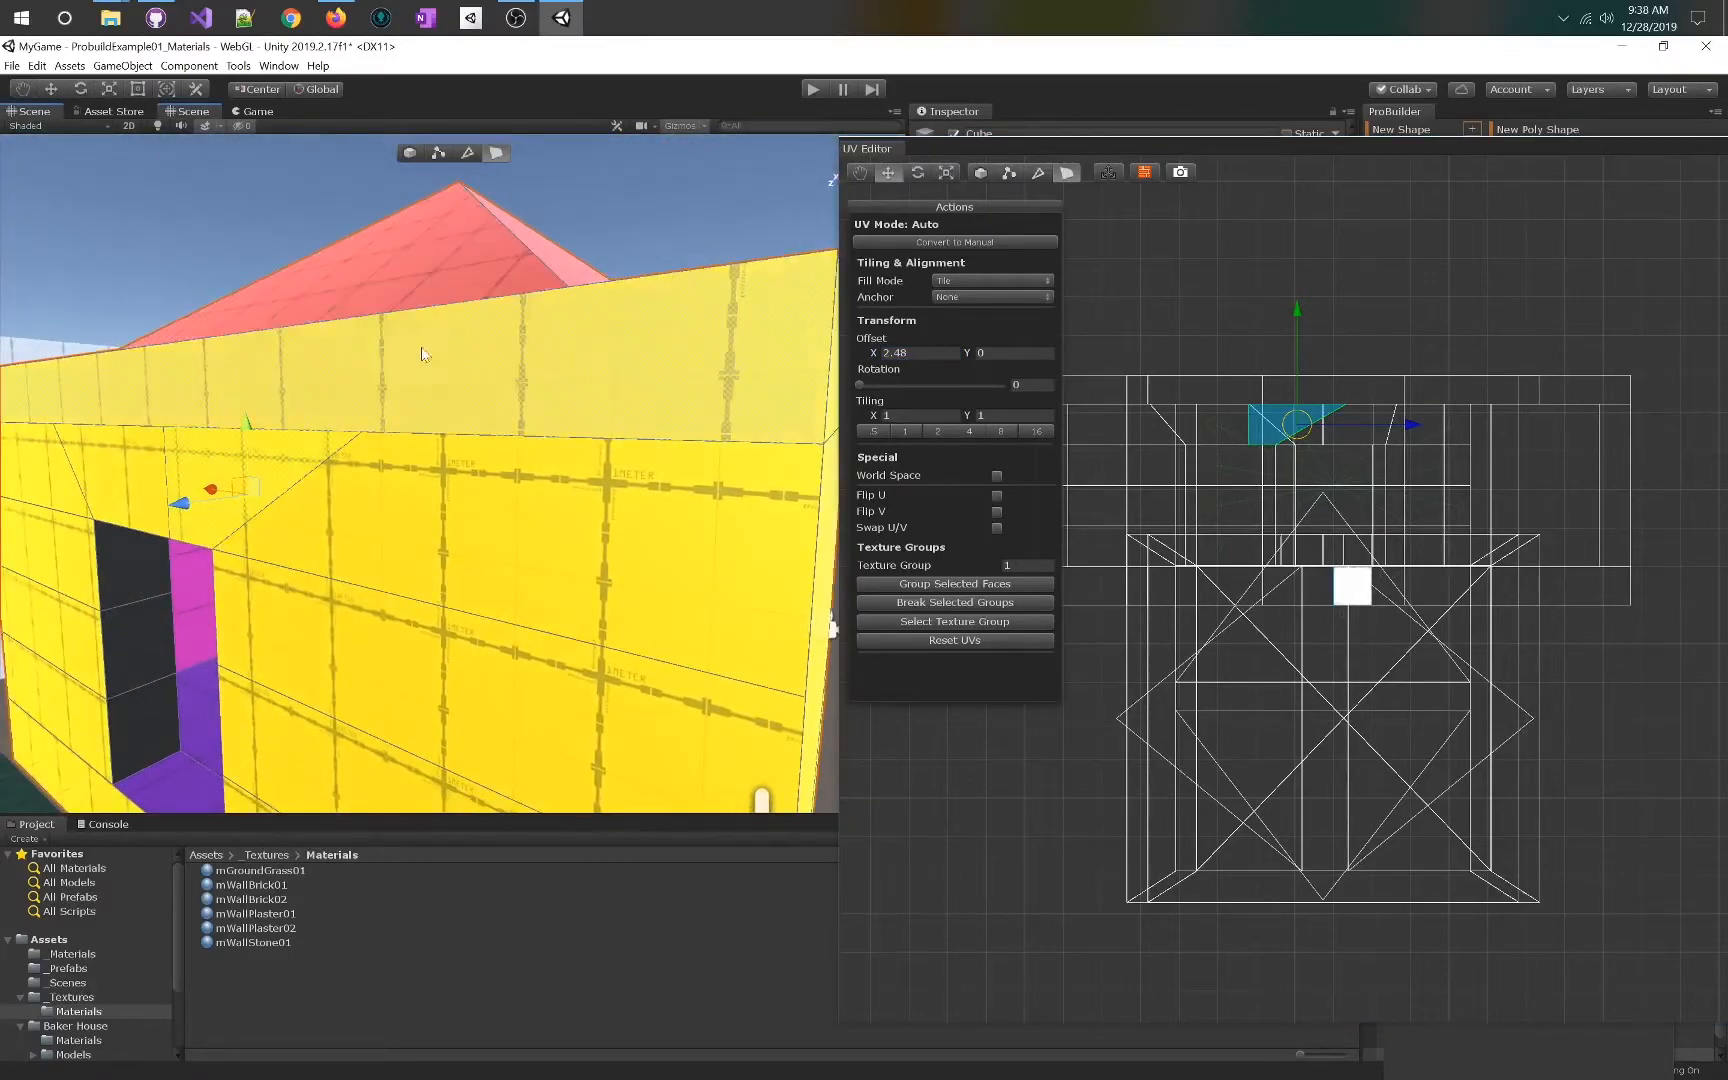
drag(248, 428, 262, 358)
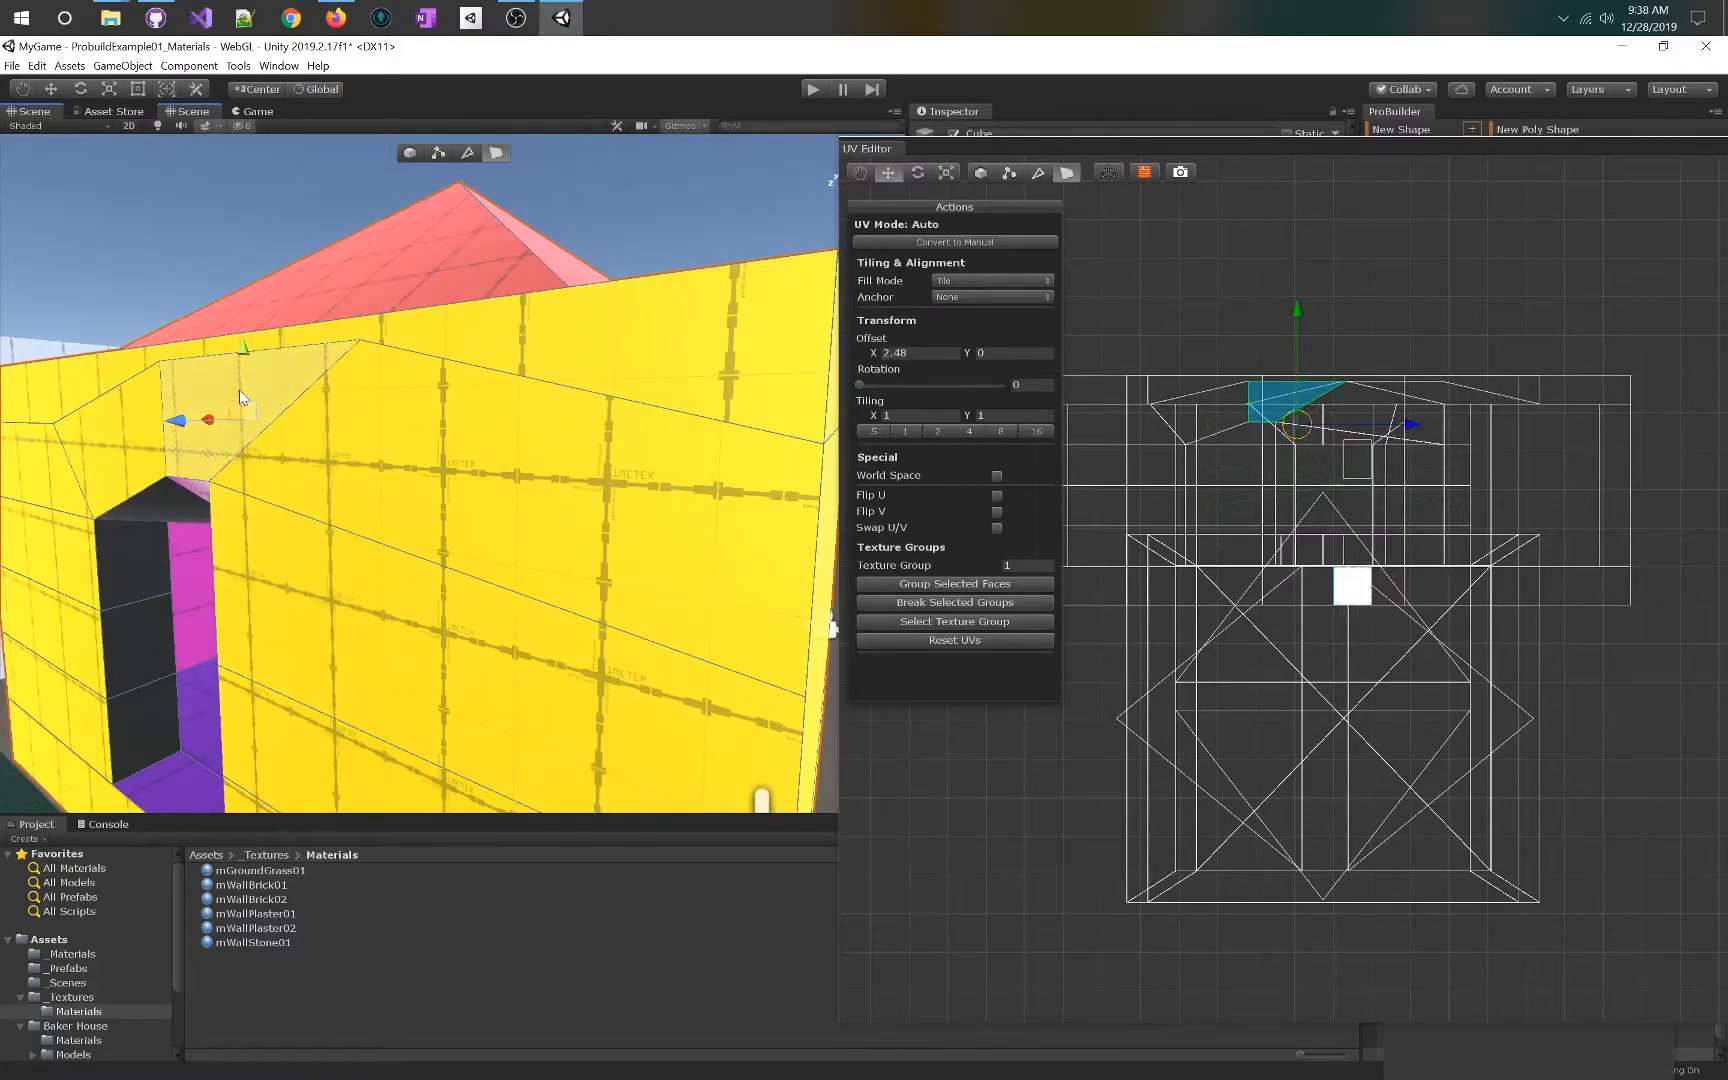
- Move the front wall's grouped UVs freely in the UV layout to an offset of about X 0.99, Y -0.07
shift+click(599, 554)
drag(1297, 310, 1296, 371)
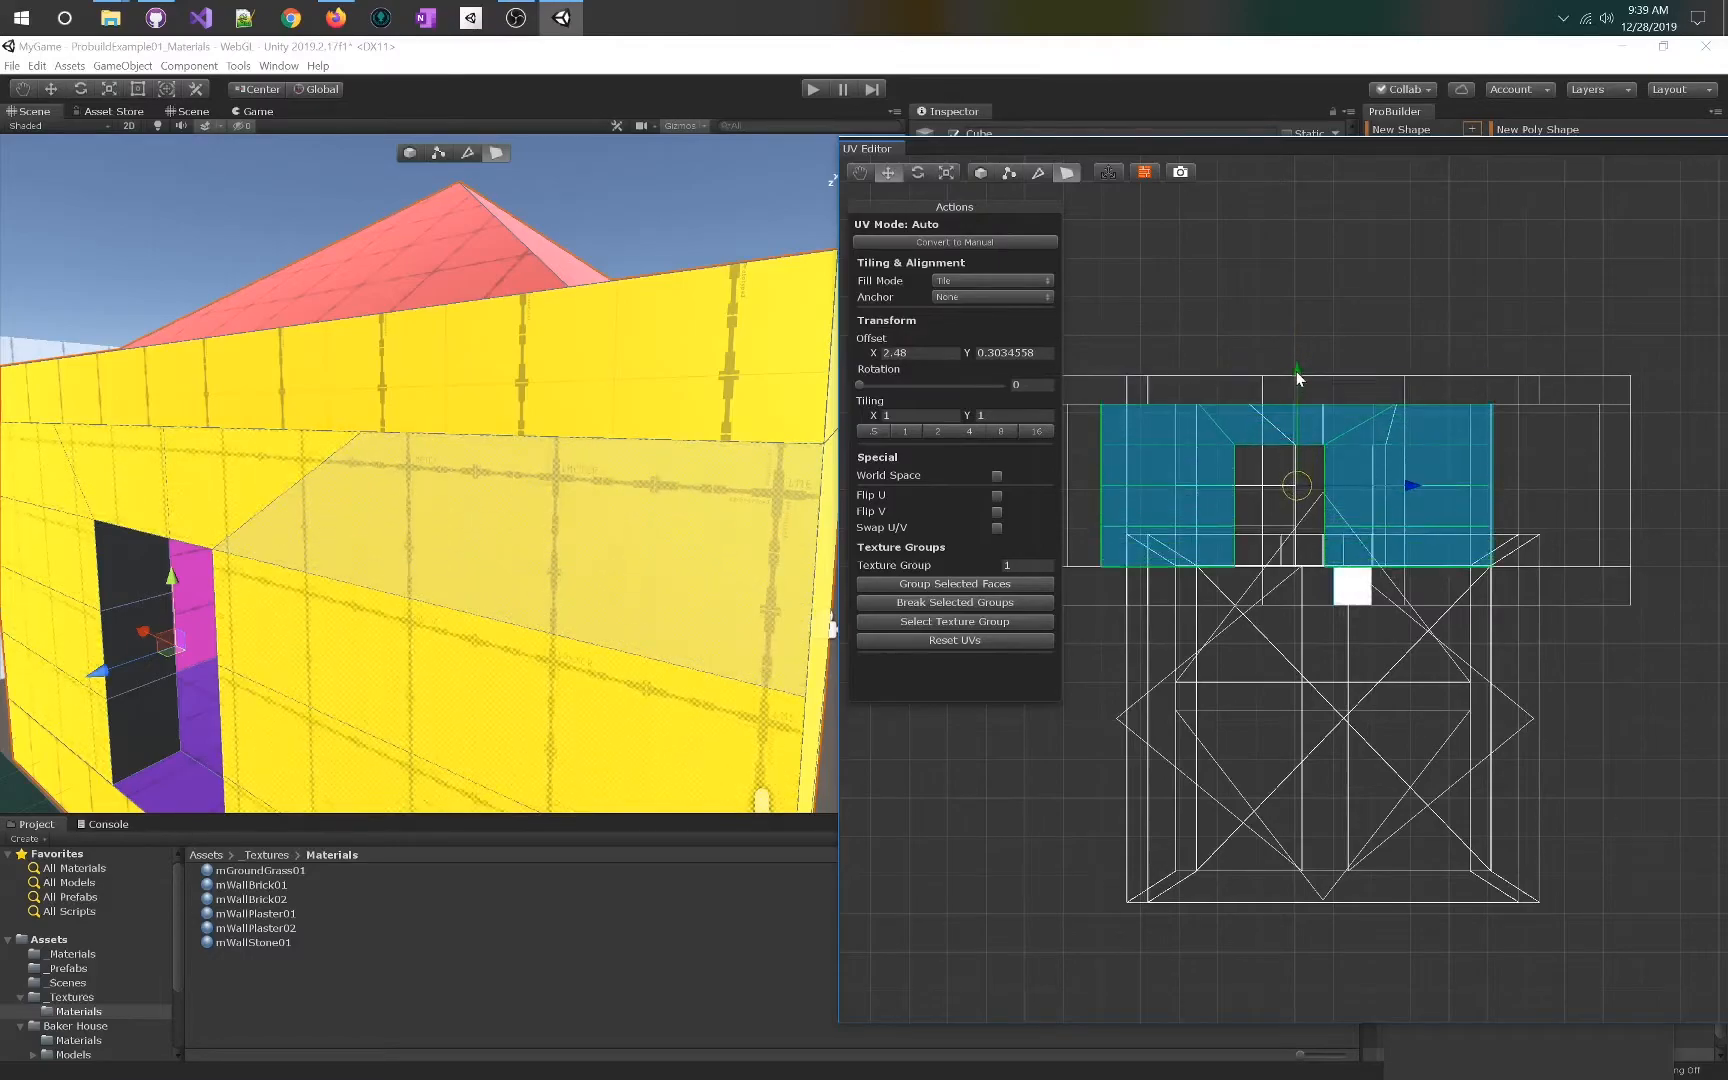
key(ctrl+z)
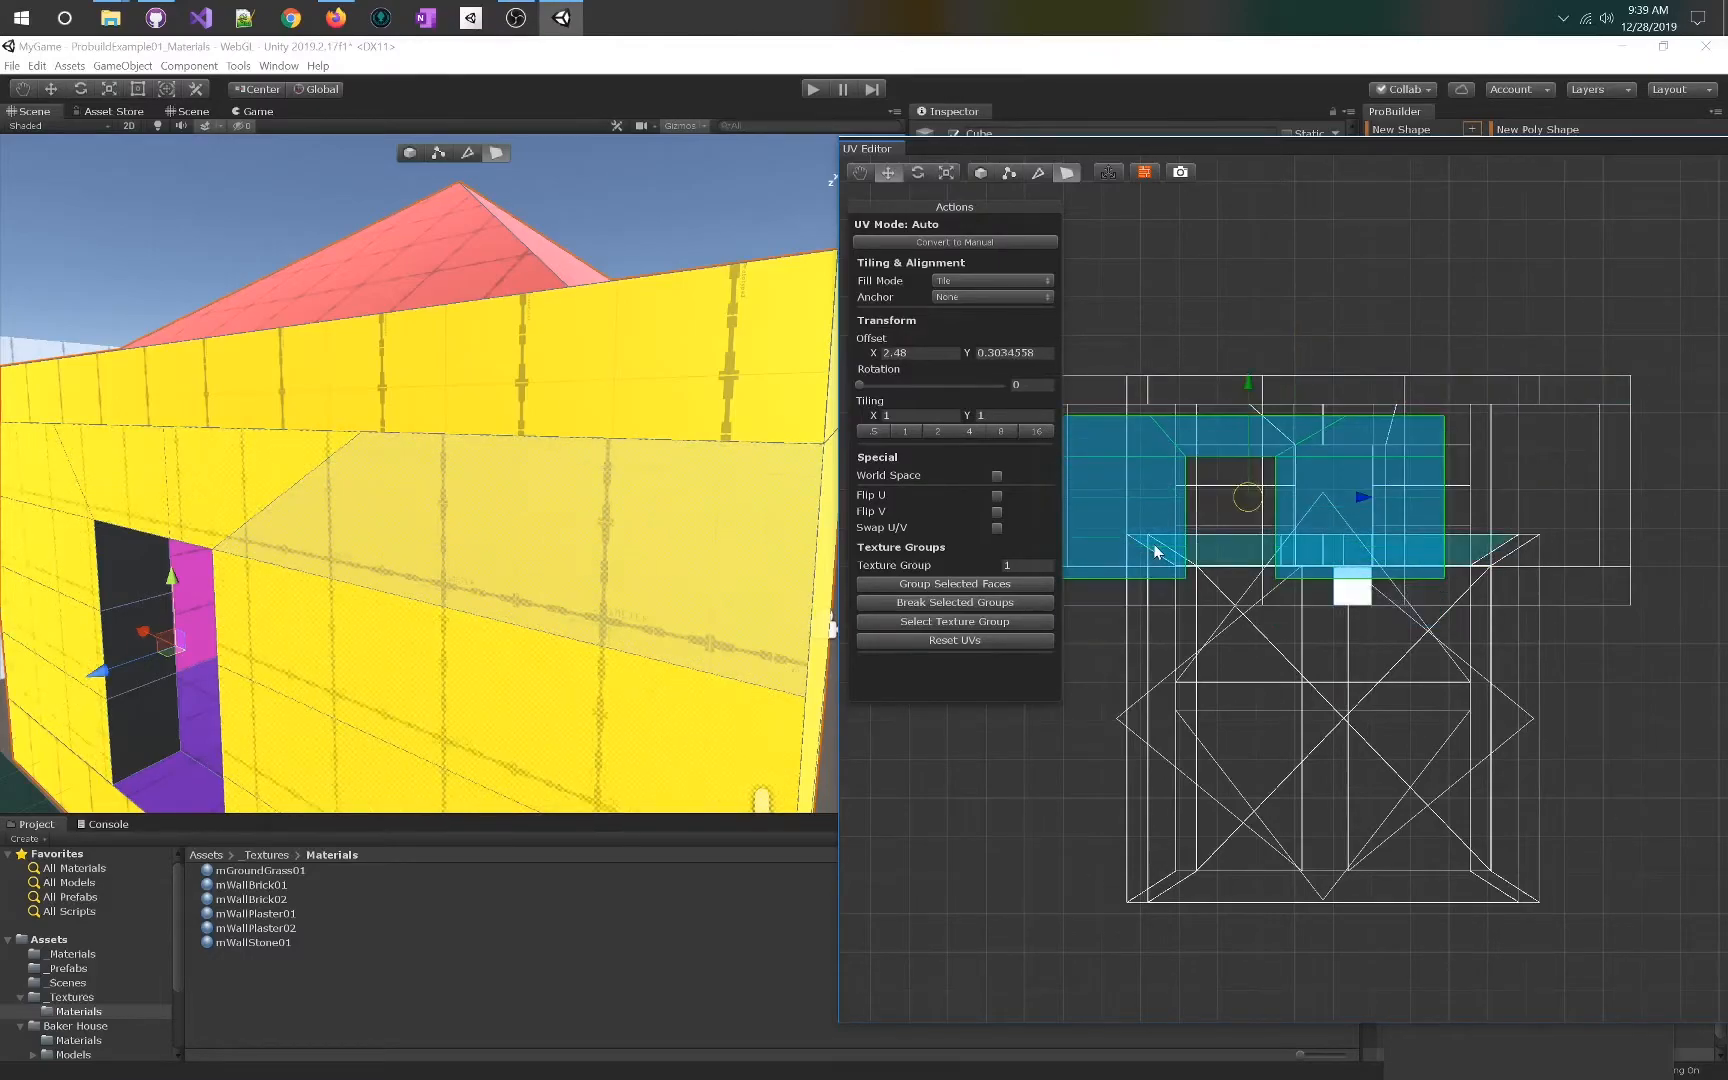
drag(1245, 504, 1304, 492)
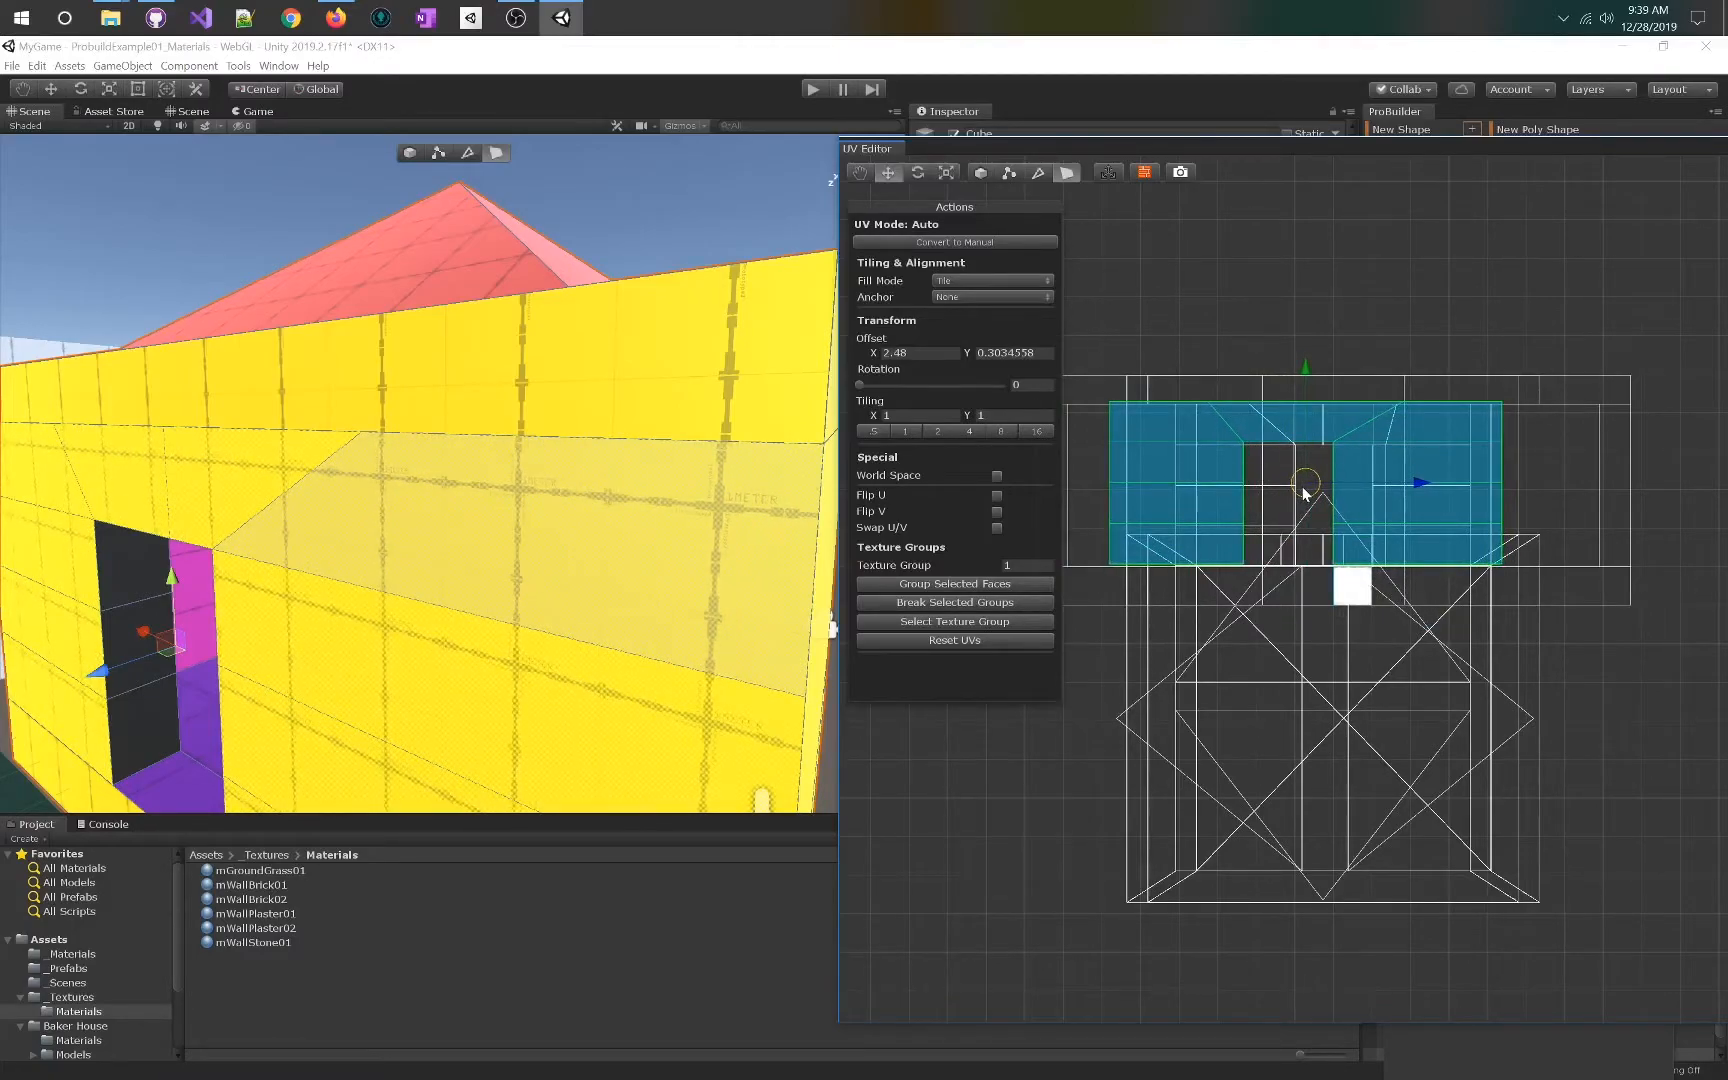
- Try shrinking the front wall's UVs and moving them above the layout, undo the move, and reset the tiling to 1
key(r)
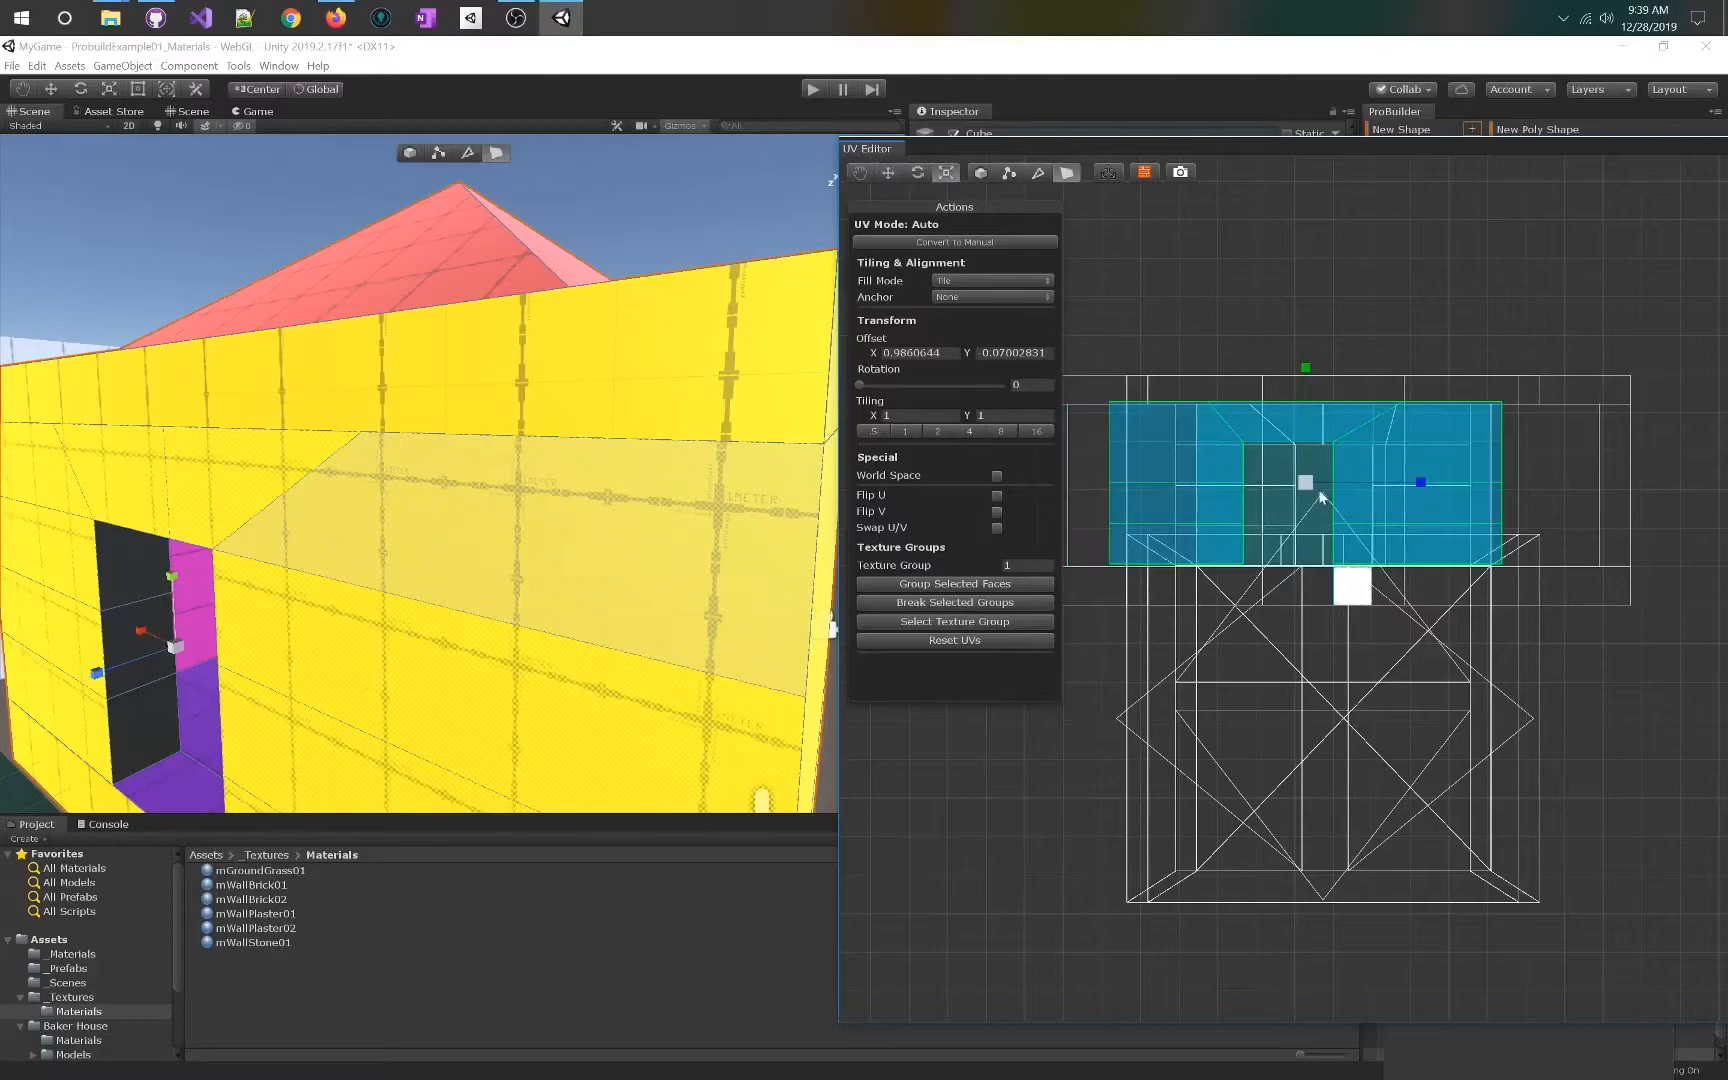
drag(1318, 486, 1226, 543)
right_drag(481, 416, 560, 500)
key(s)
drag(1305, 490, 1177, 346)
key(w)
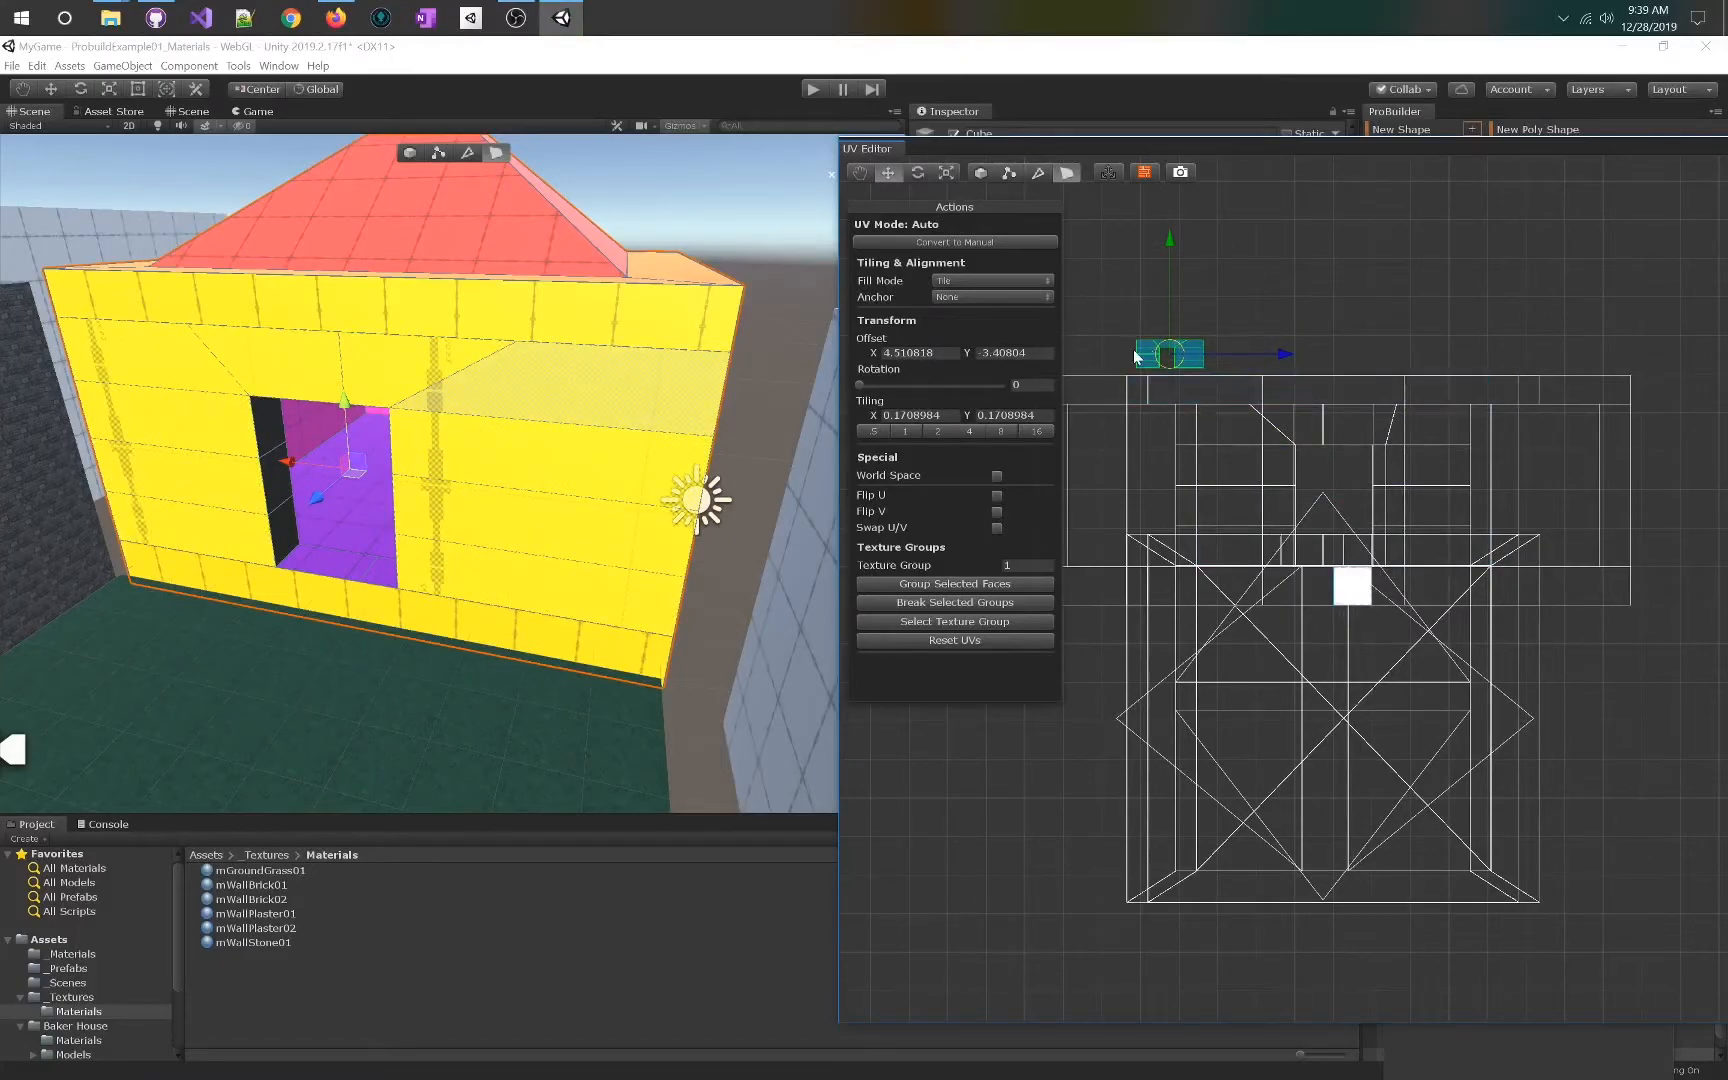
key(ctrl+z)
key(ctrl+z)
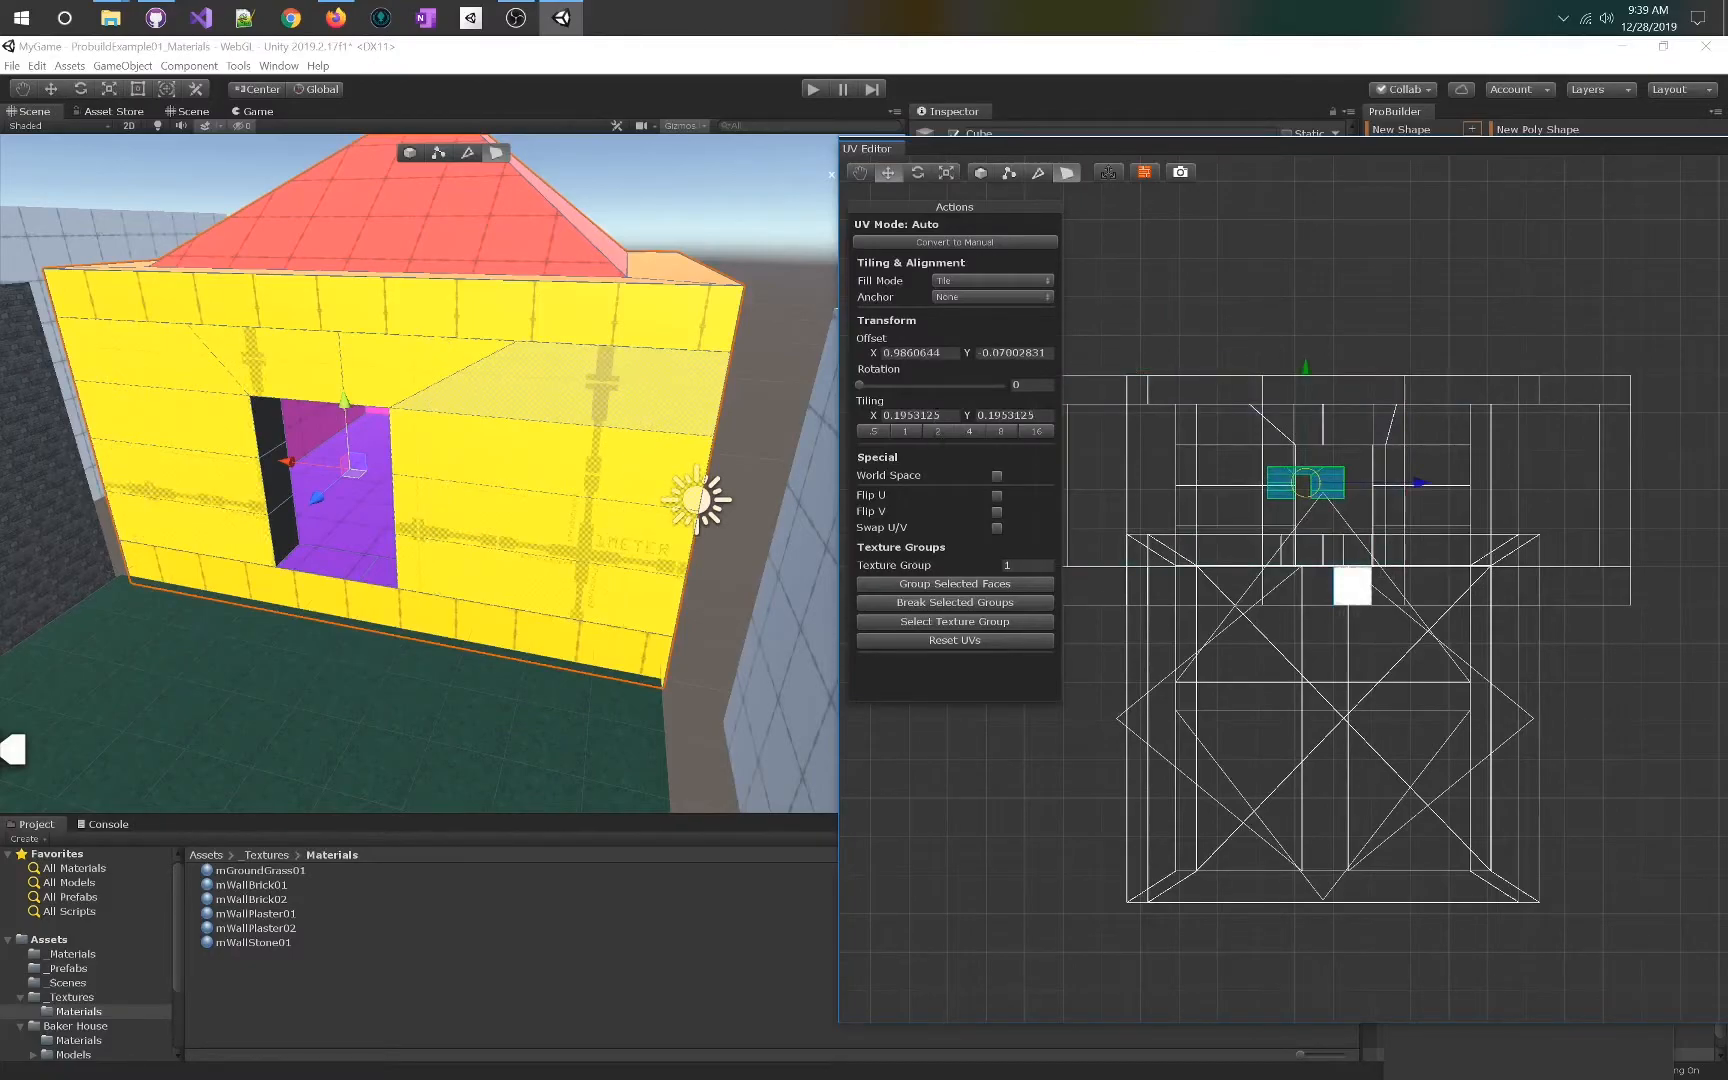
click(913, 432)
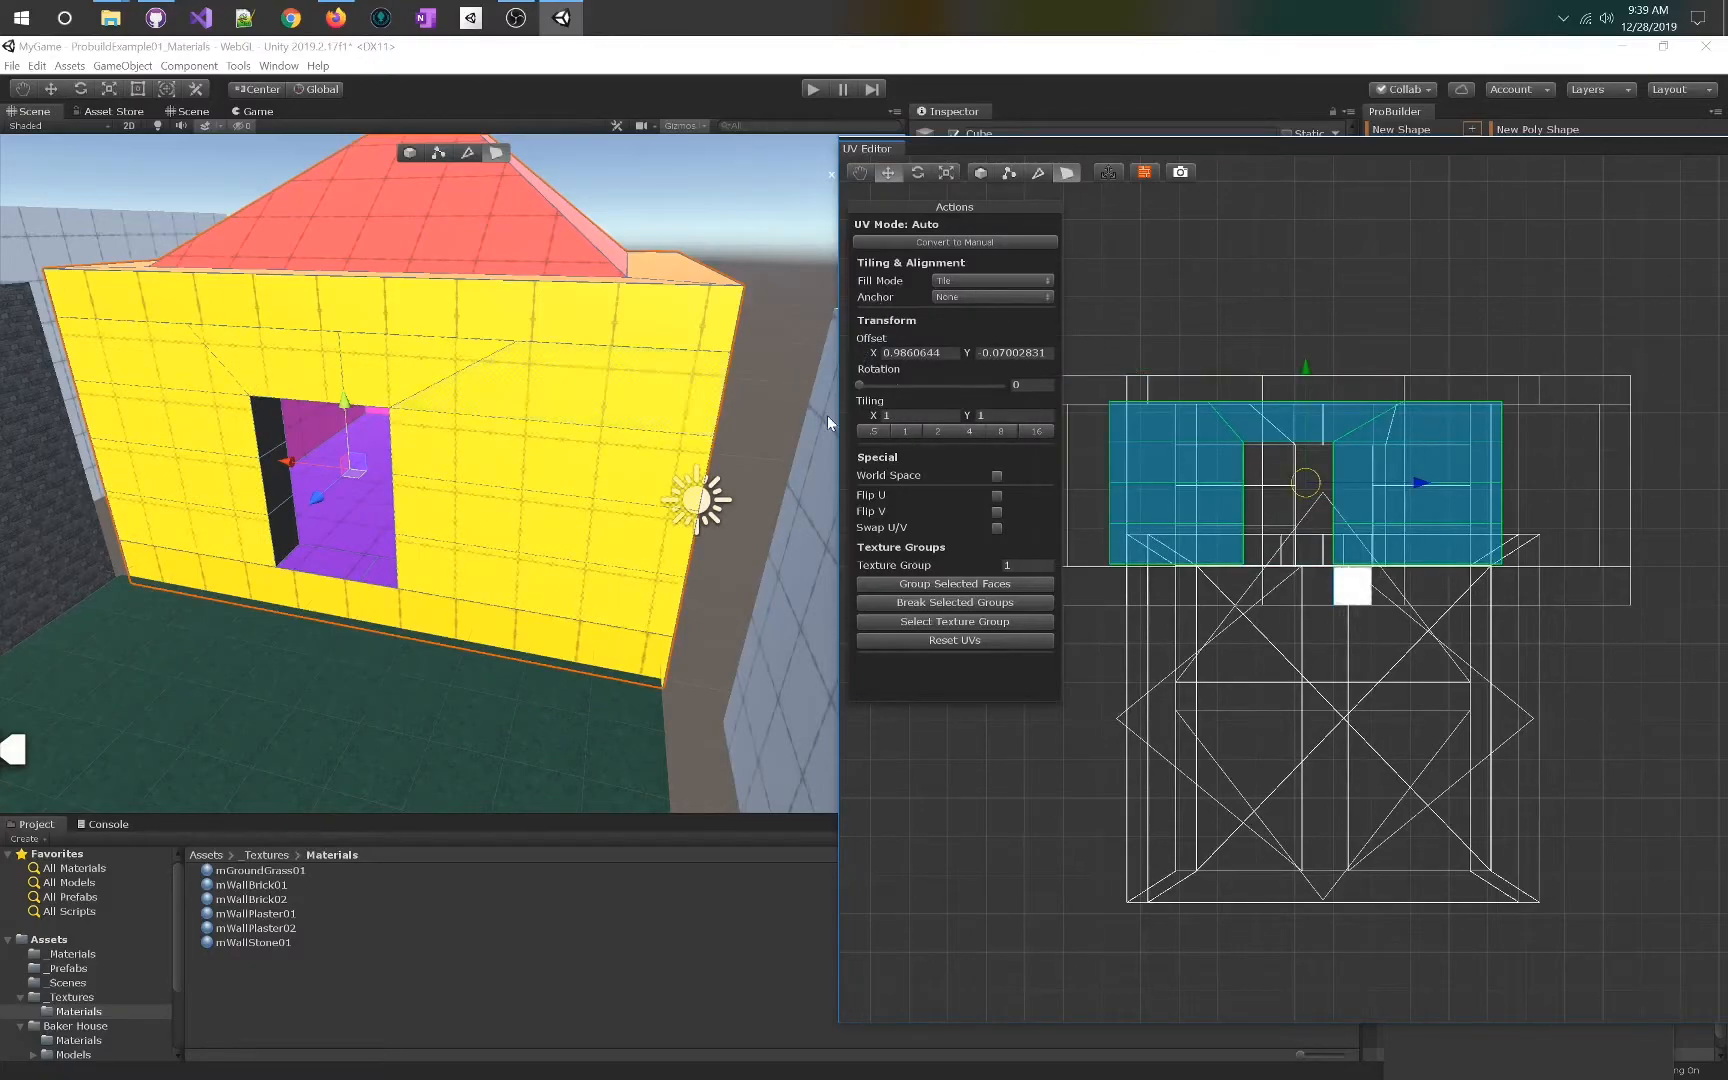
- Turn Flip U on for the front wall's UVs and switch it back off
click(998, 496)
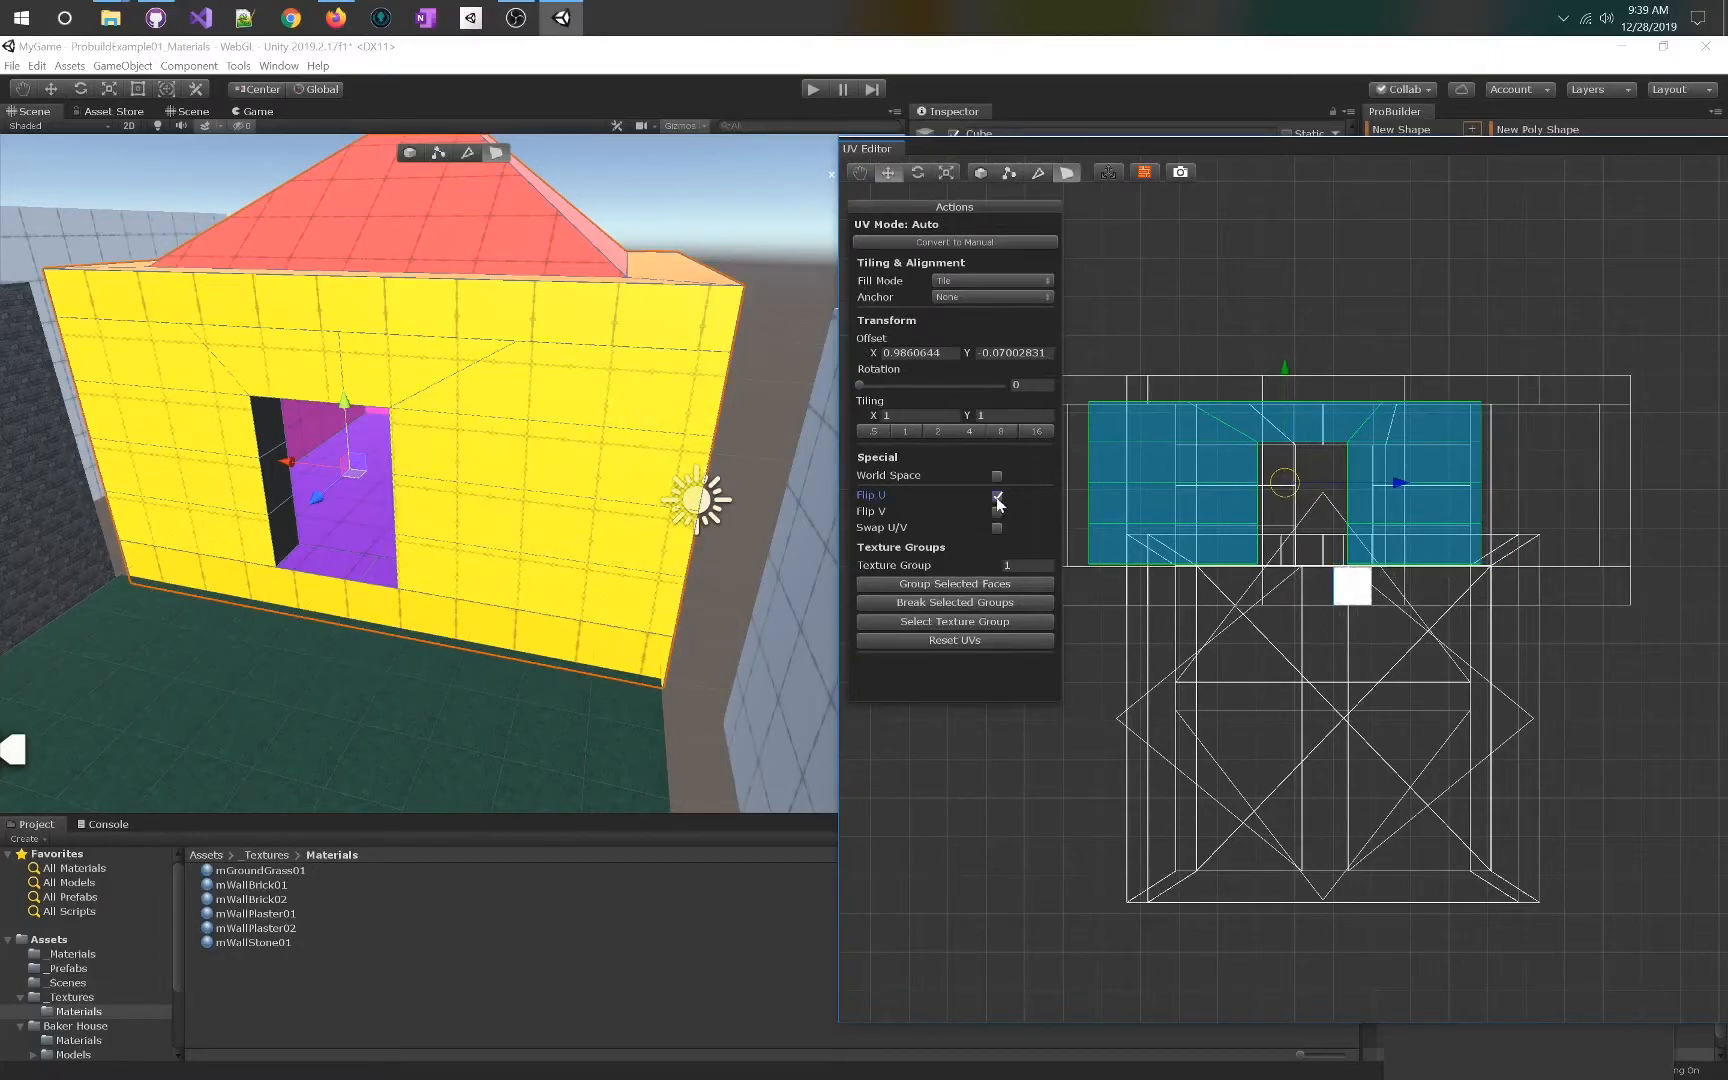
click(997, 497)
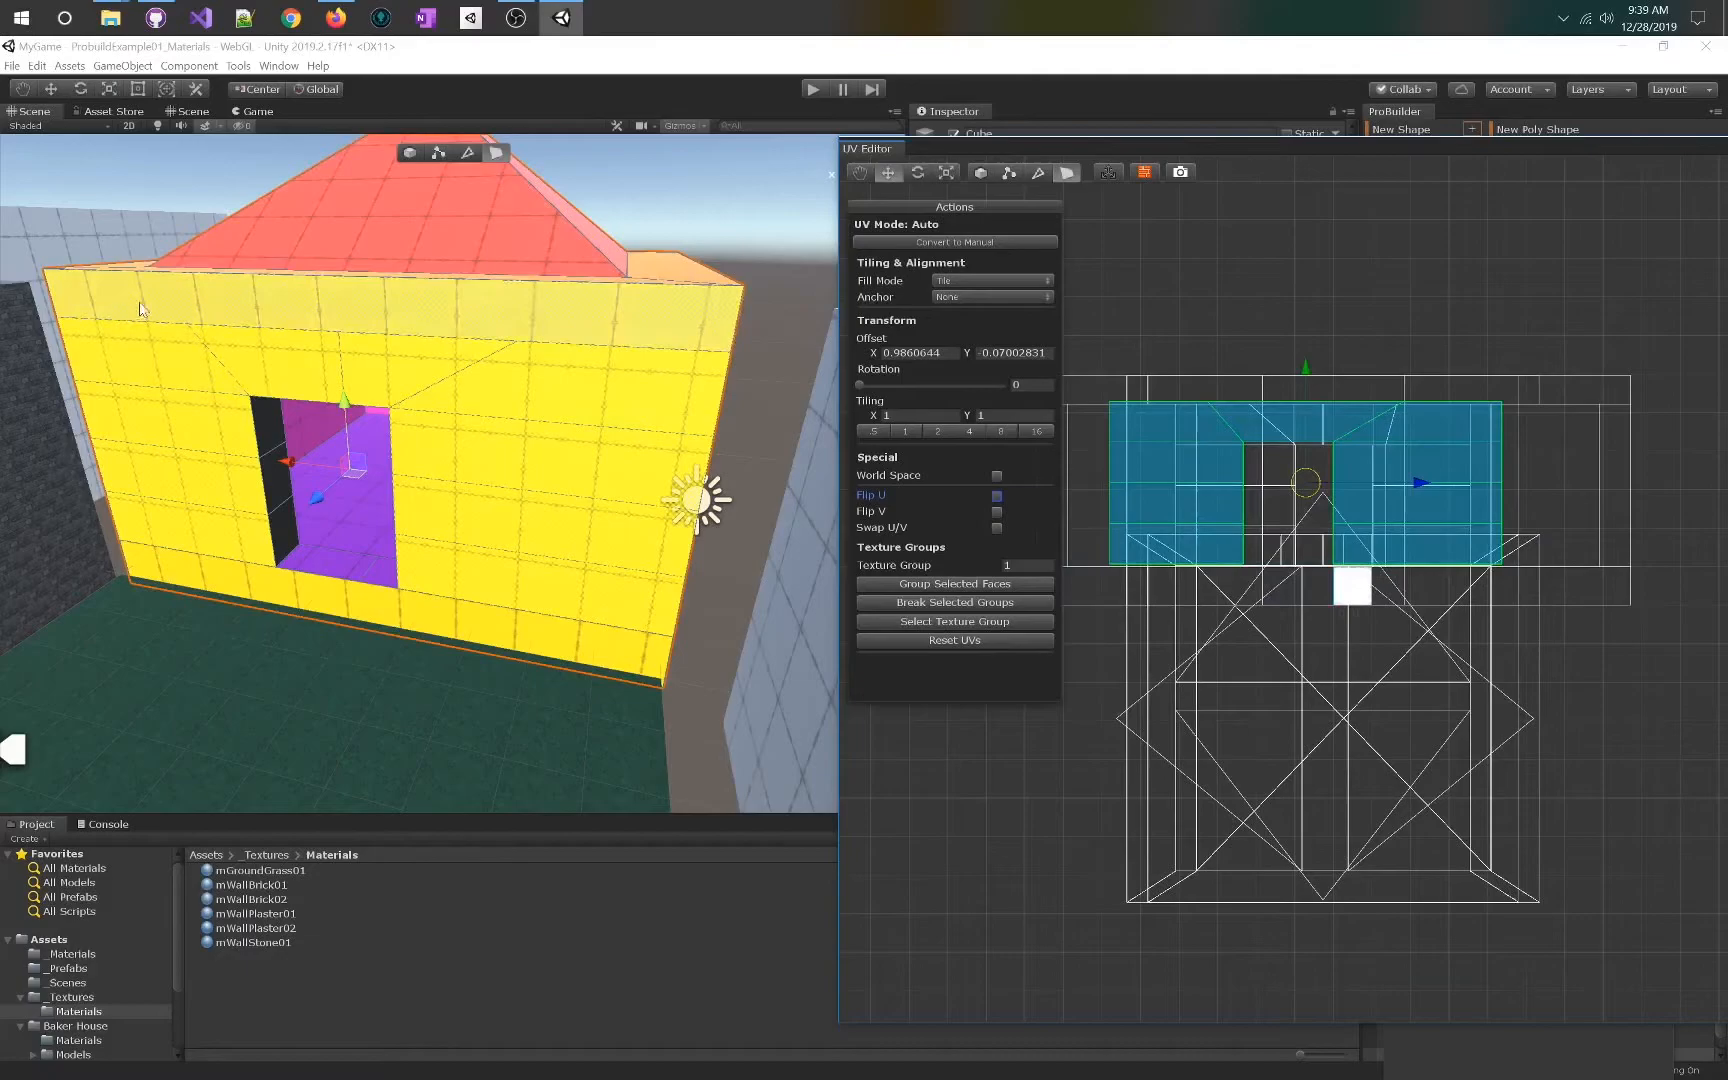
click(505, 452)
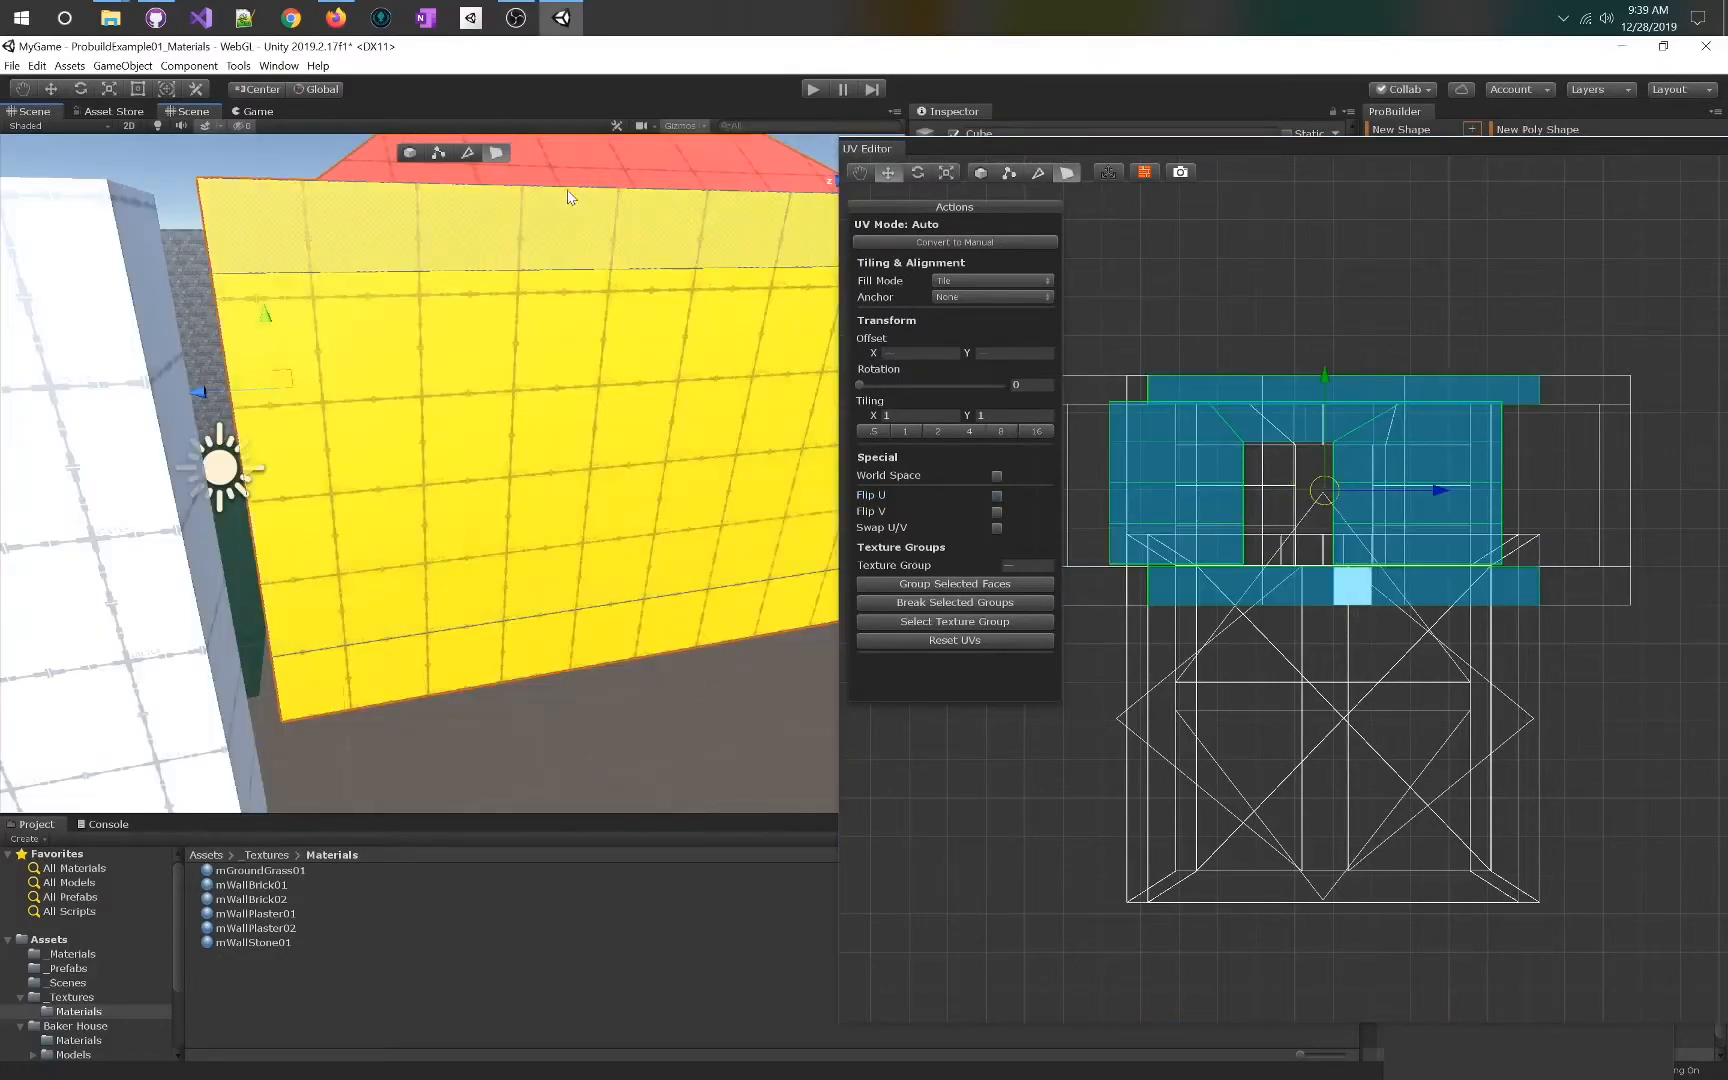
right_drag(428, 397, 648, 362)
click(633, 382)
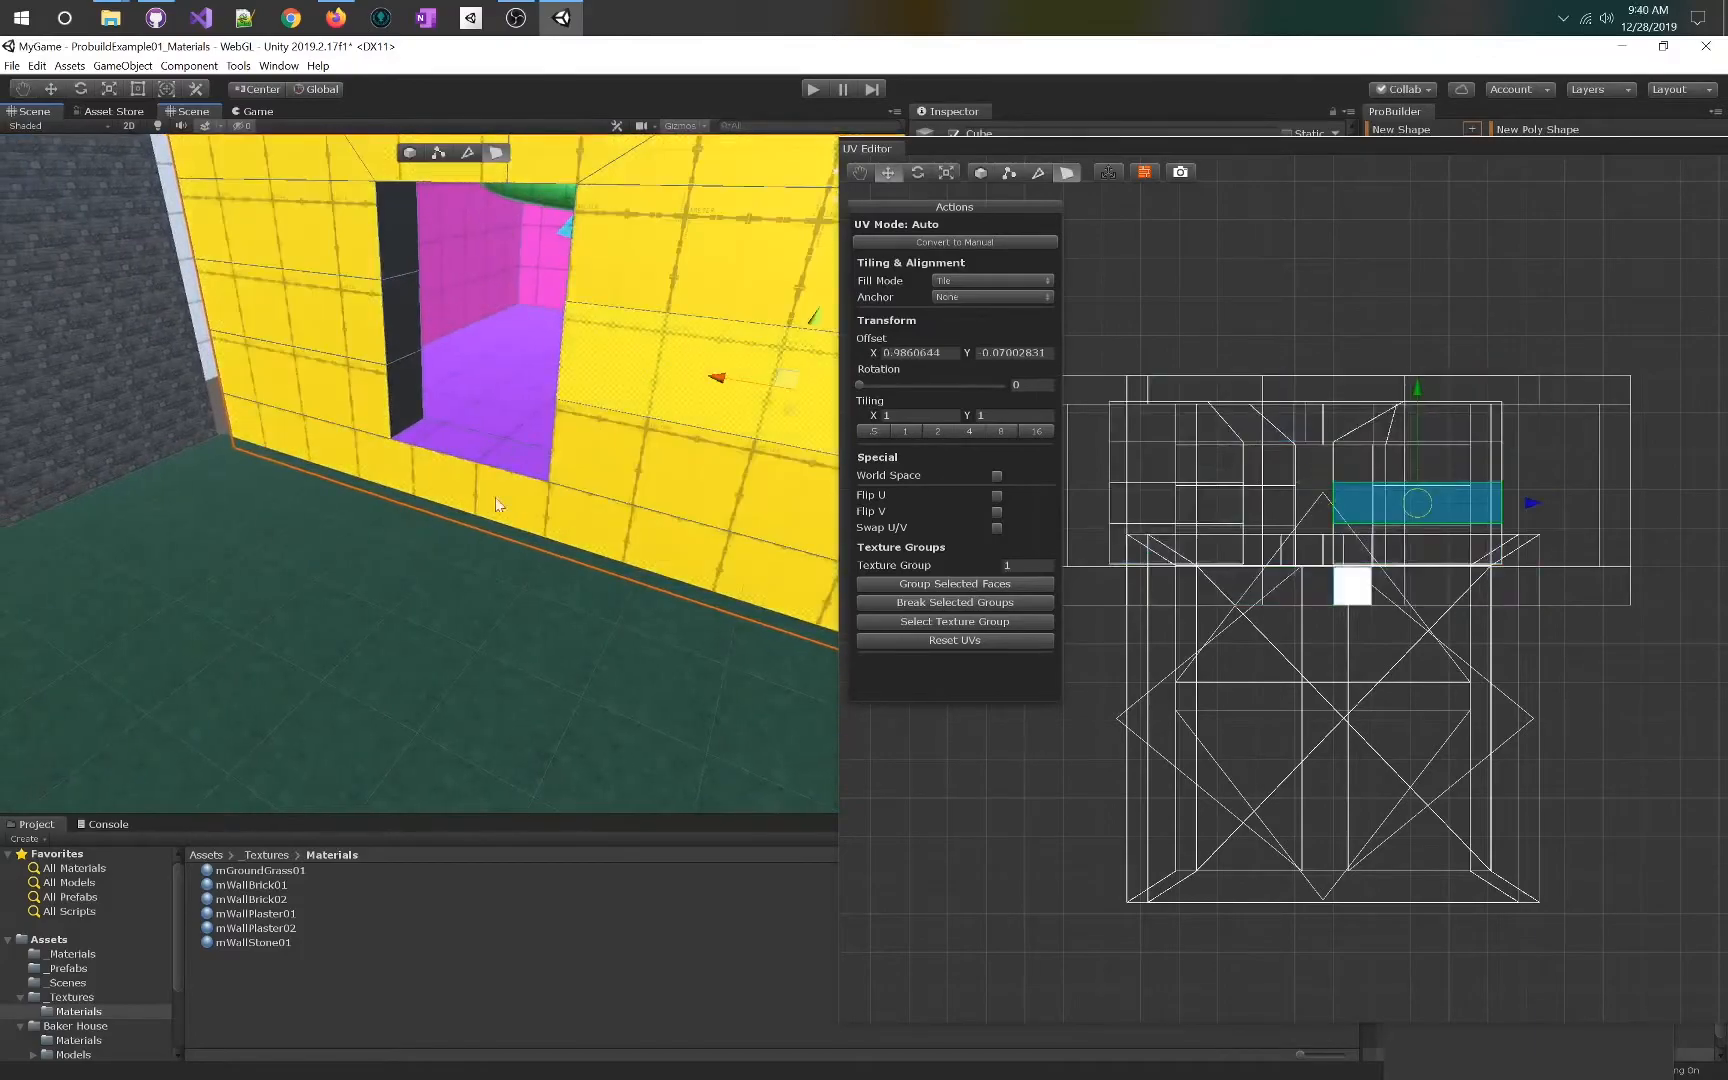
- Start a new selection with the strip along the front wall's upper edge and add the row of faces directly above the doorway
right_drag(459, 521, 681, 430)
key(s)
click(109, 230)
shift+click(124, 306)
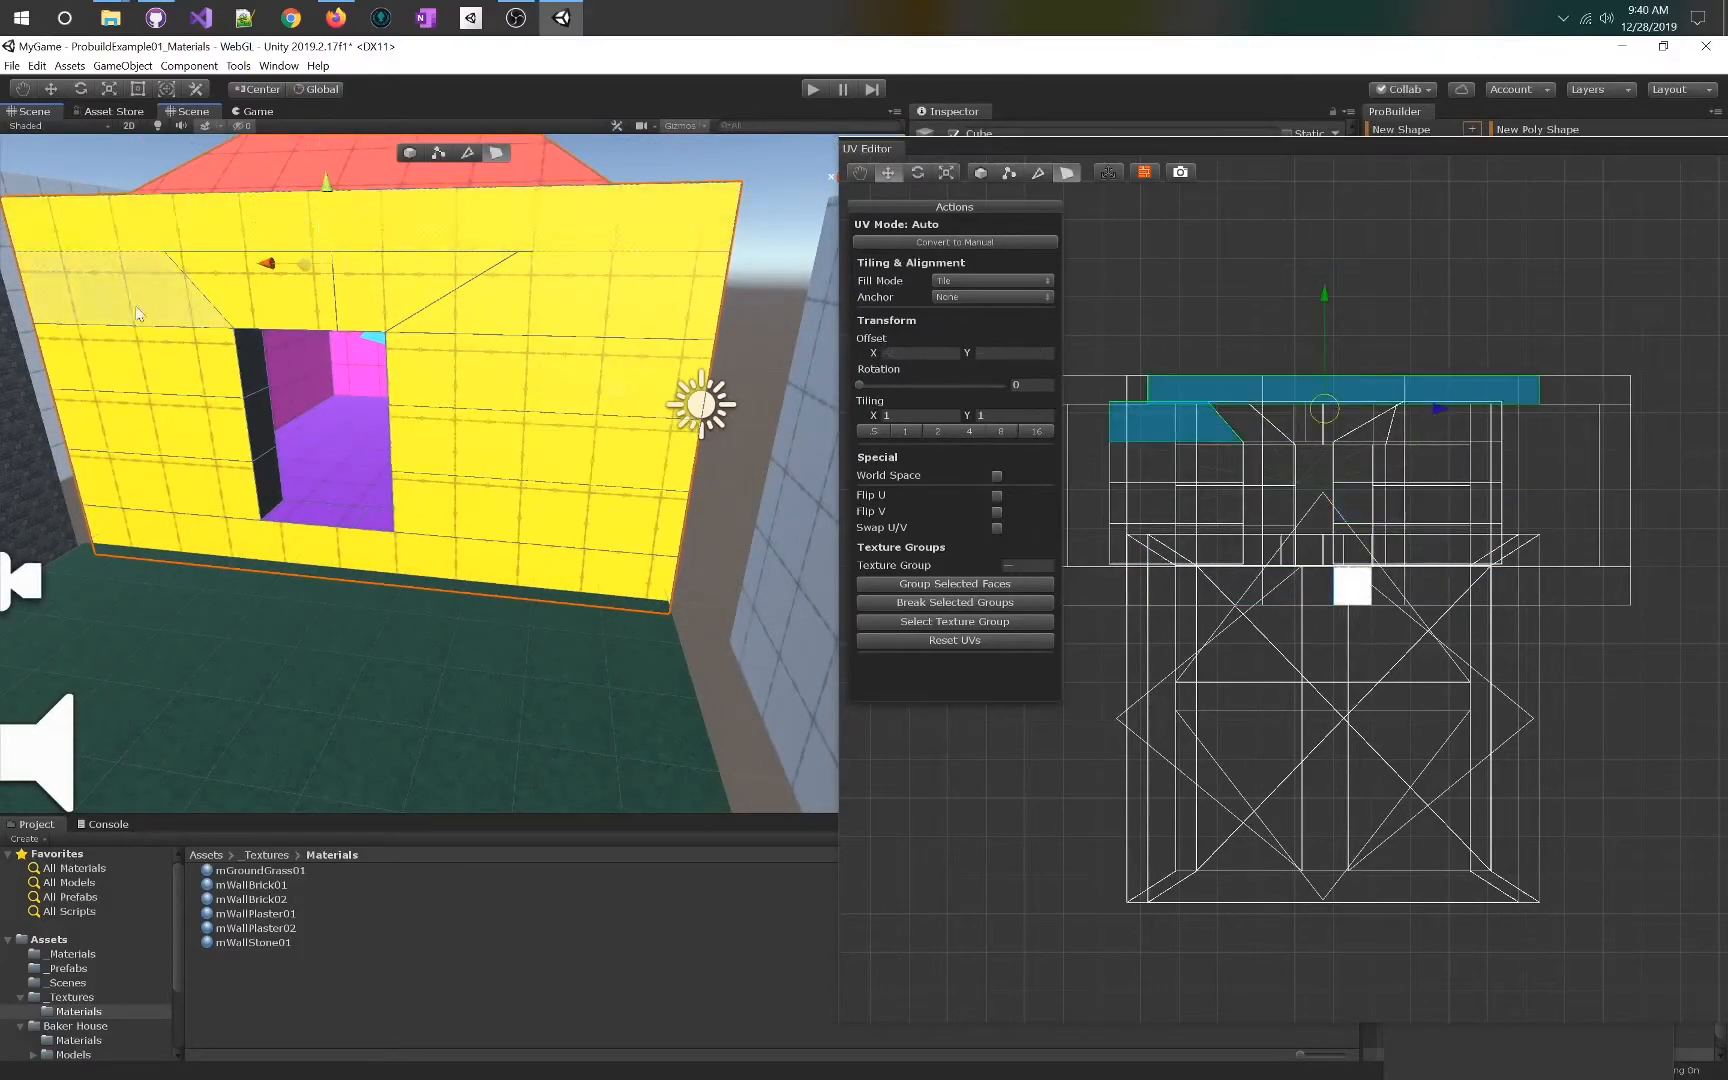
shift+click(262, 305)
shift+click(446, 282)
shift+click(562, 293)
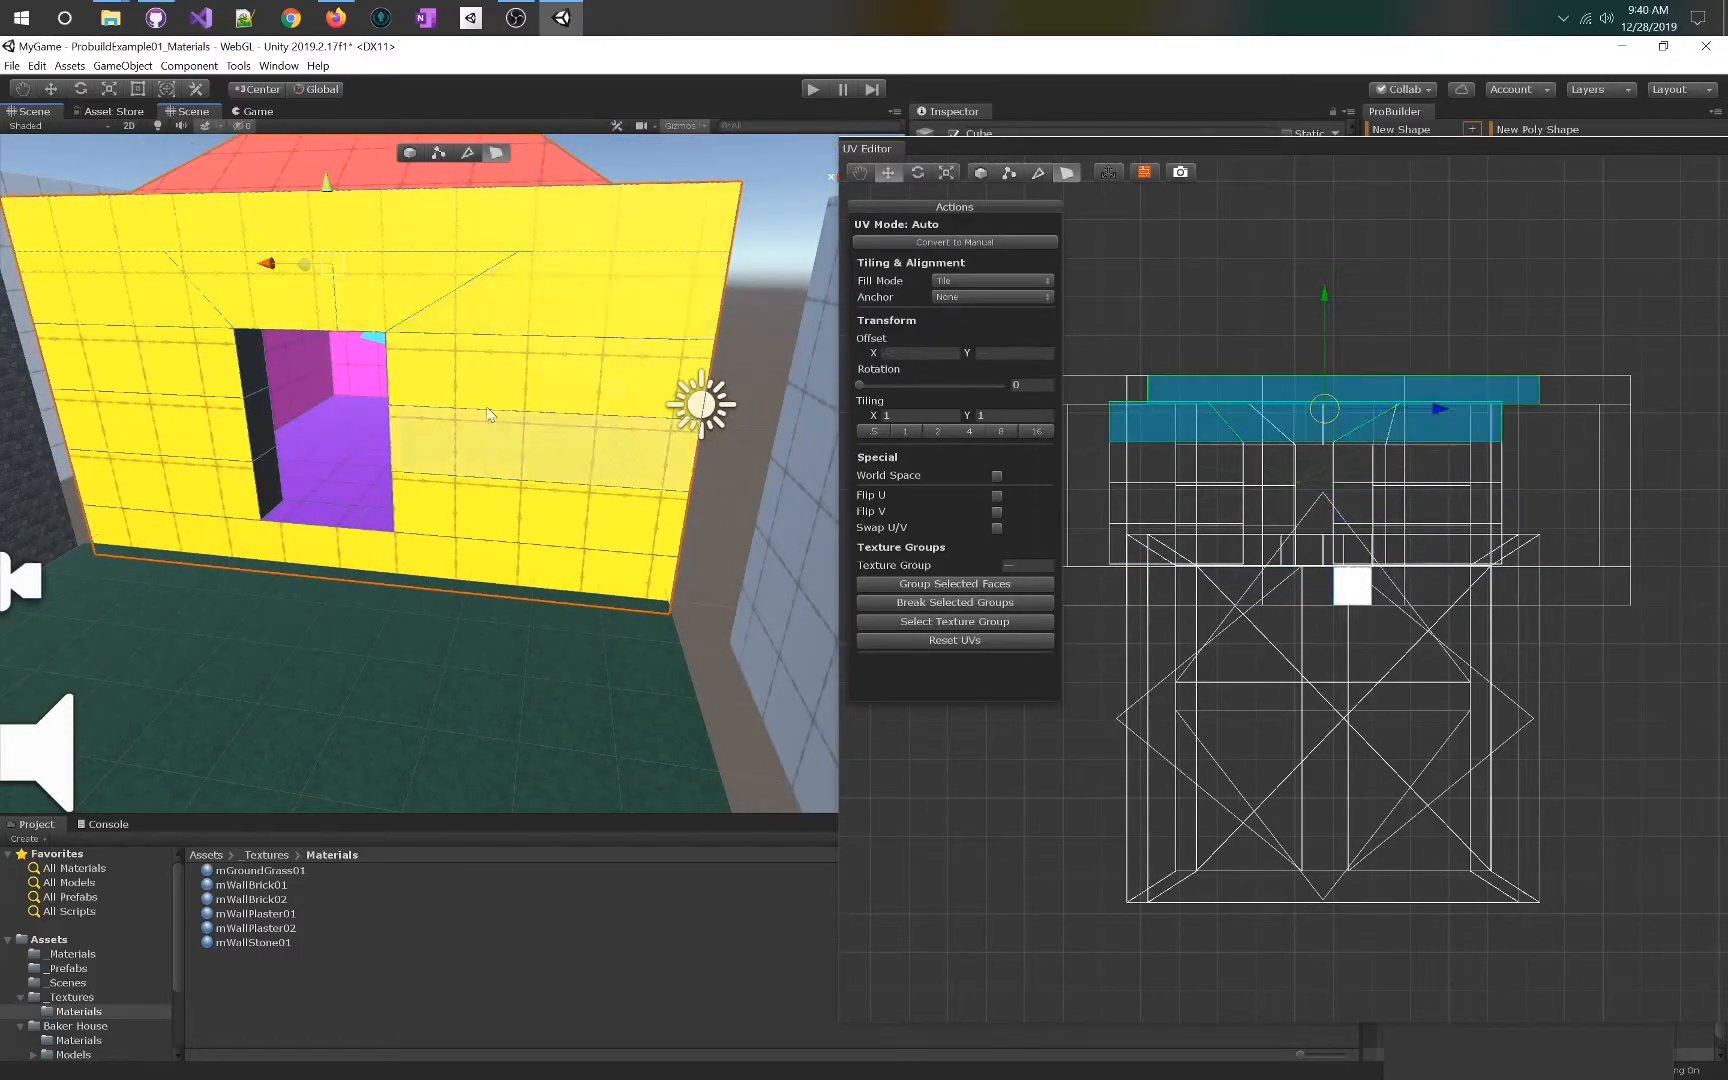
- Add the front wall faces beside the doorway and along the base, and group all selected faces into one texture group
shift+click(540, 370)
shift+click(560, 438)
shift+click(116, 382)
shift+click(123, 425)
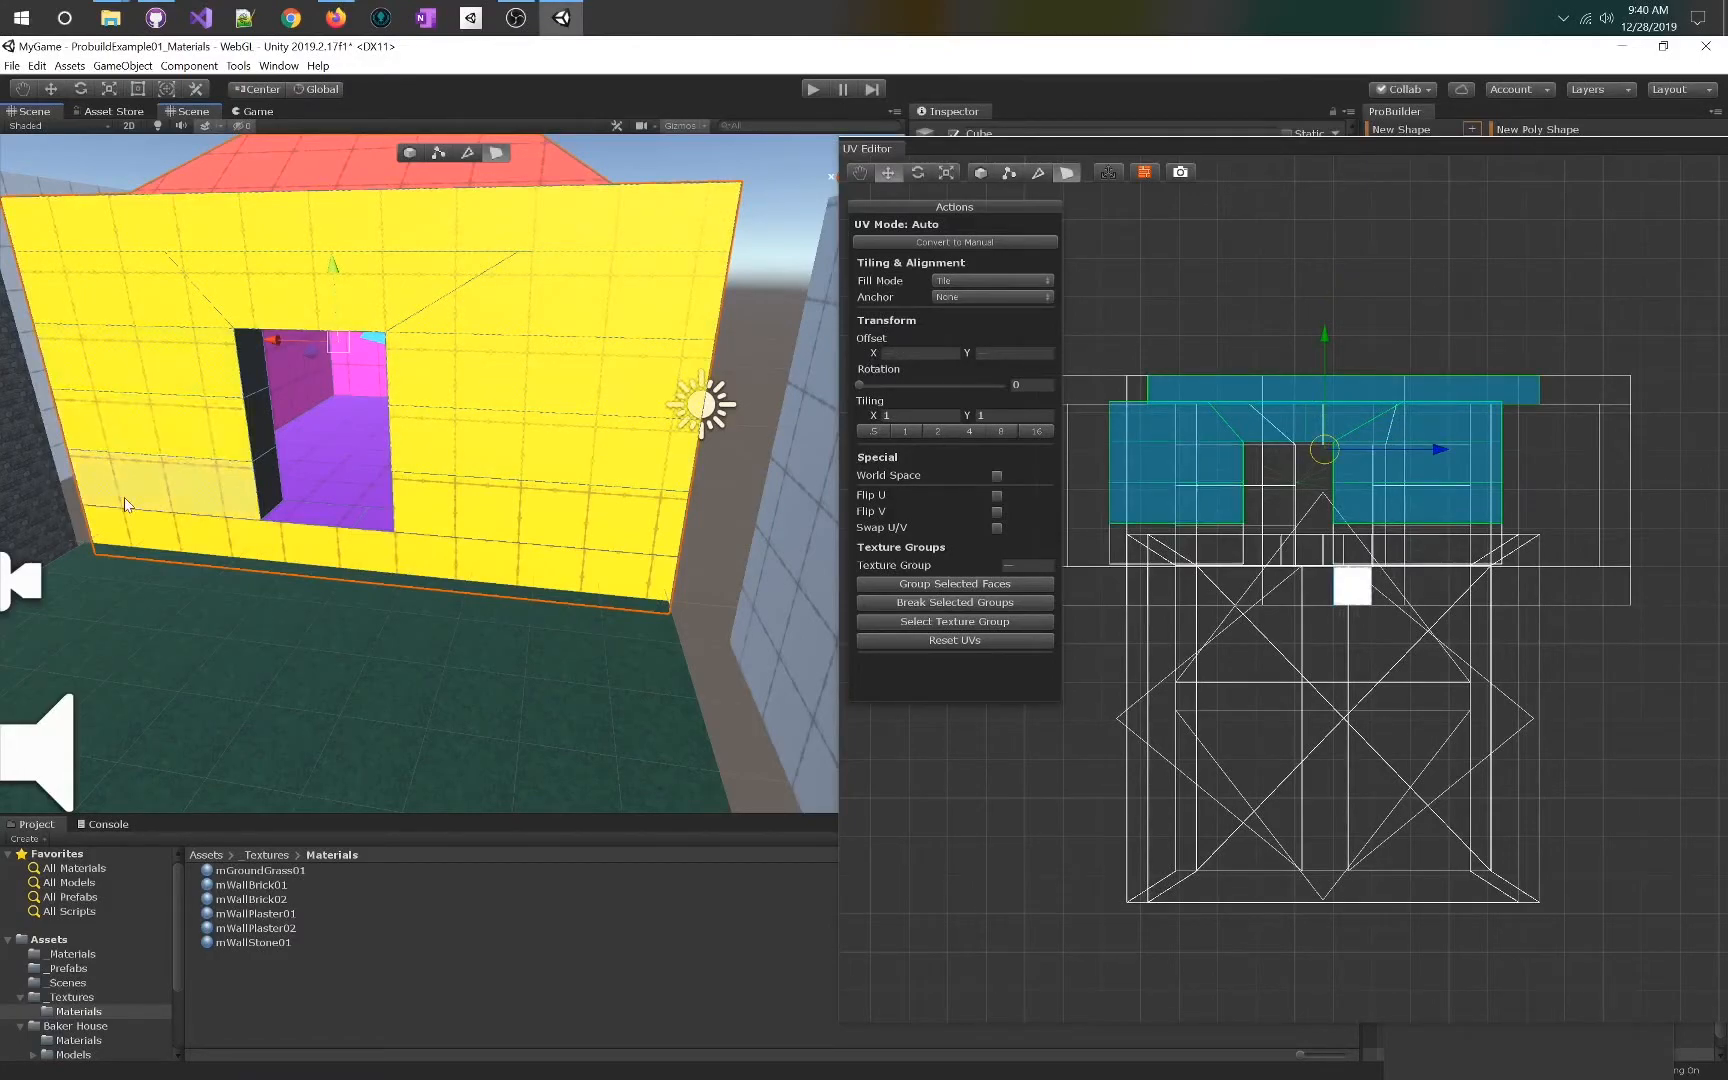
shift+click(124, 497)
shift+click(155, 540)
shift+click(617, 525)
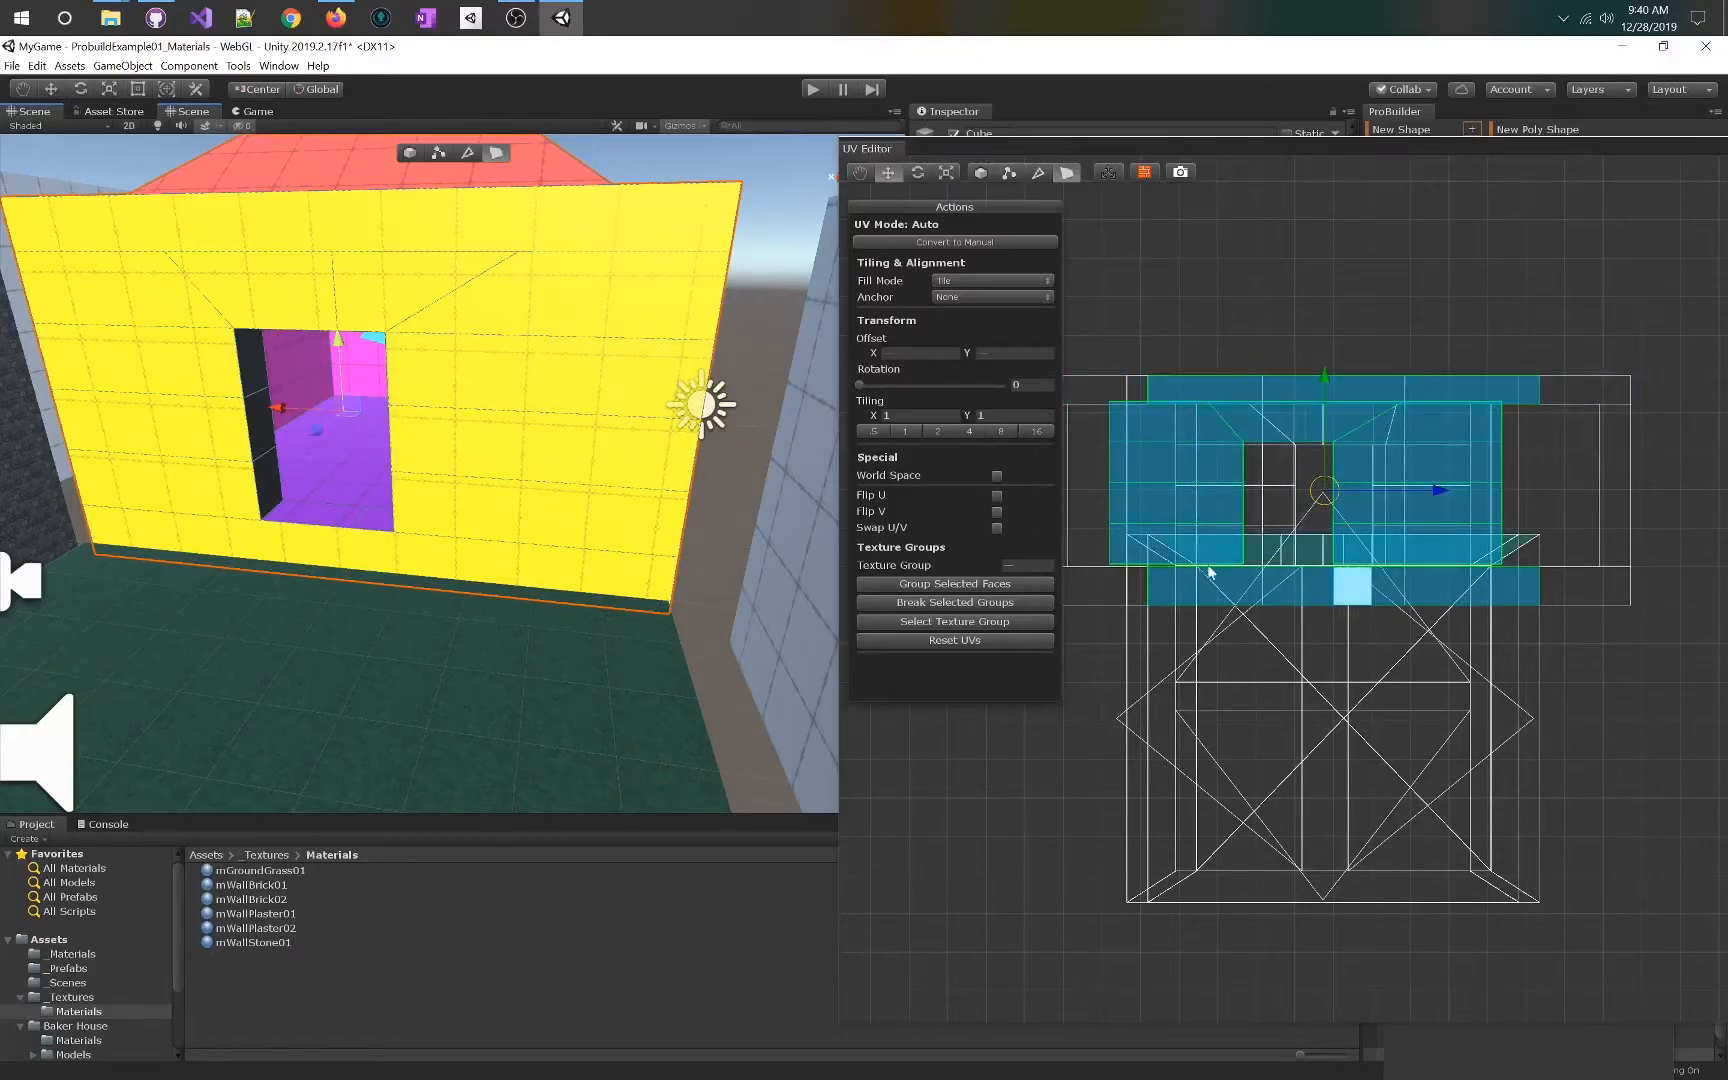
click(981, 586)
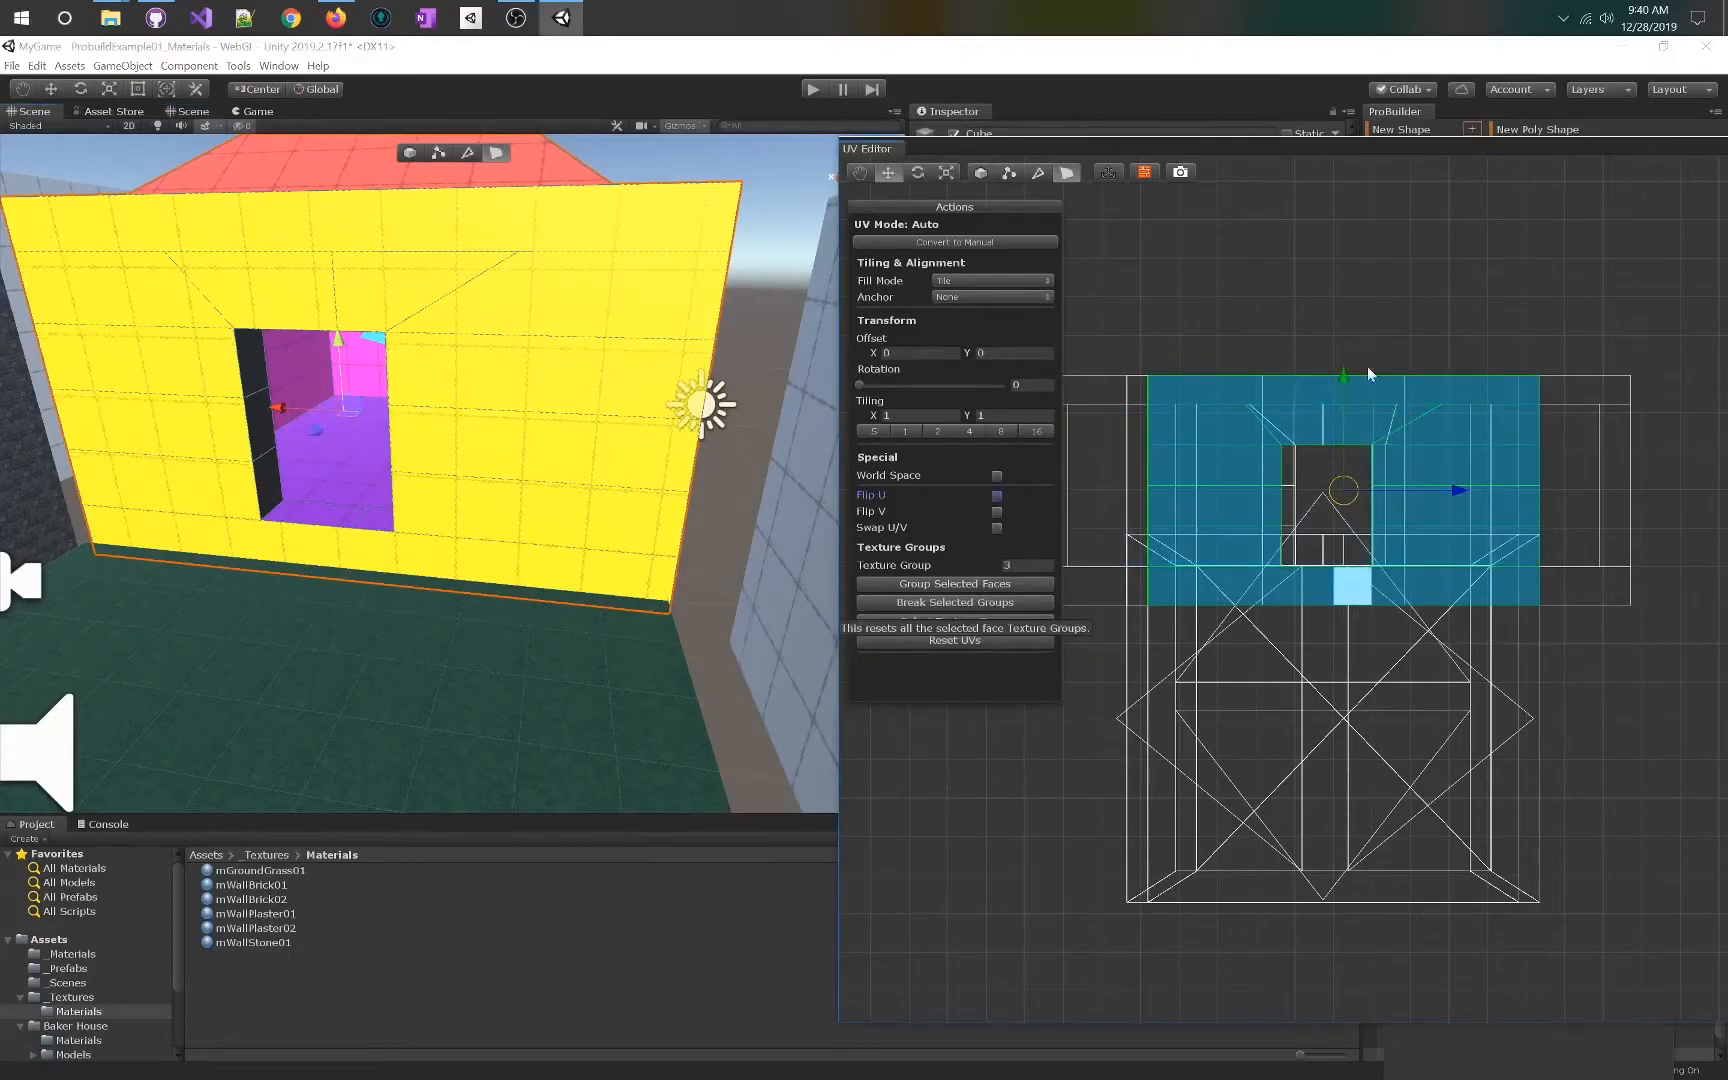
- Move the front wall's texture group up and to the left in the UV layout, to an offset of about X 3.17, Y -3.06
click(1442, 378)
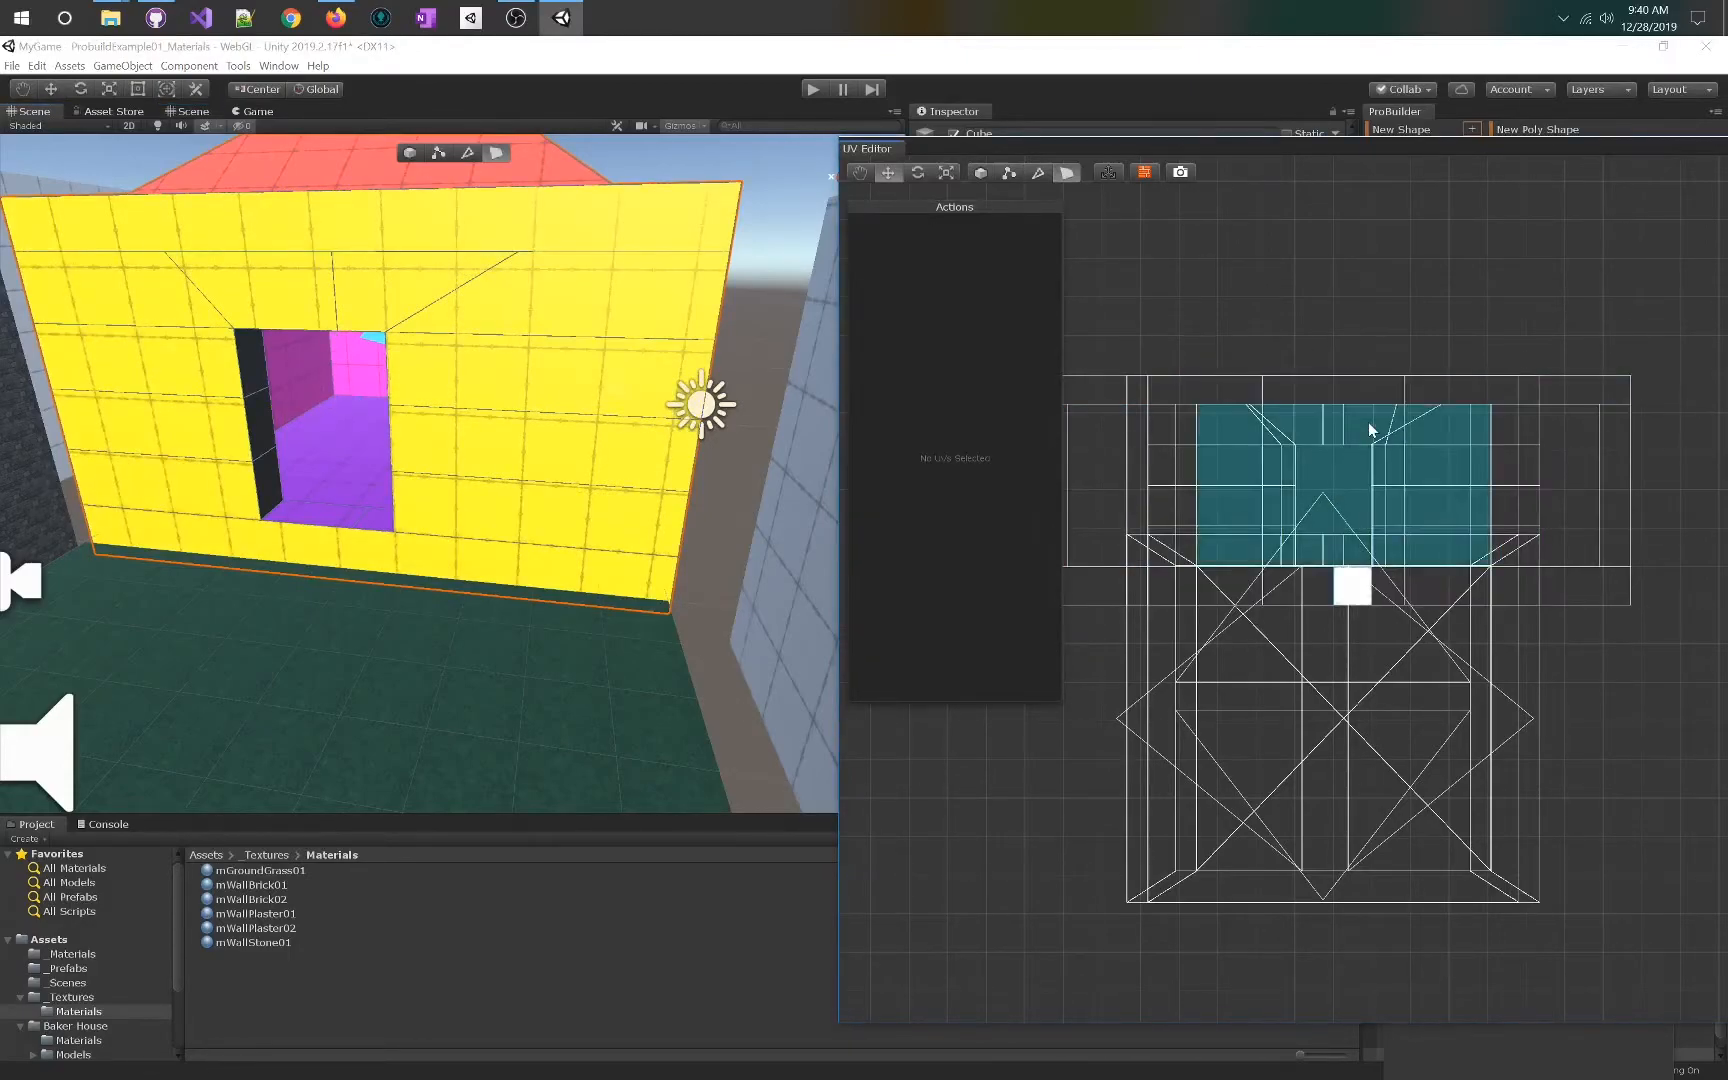
click(1368, 423)
drag(1335, 387, 1358, 266)
click(1456, 246)
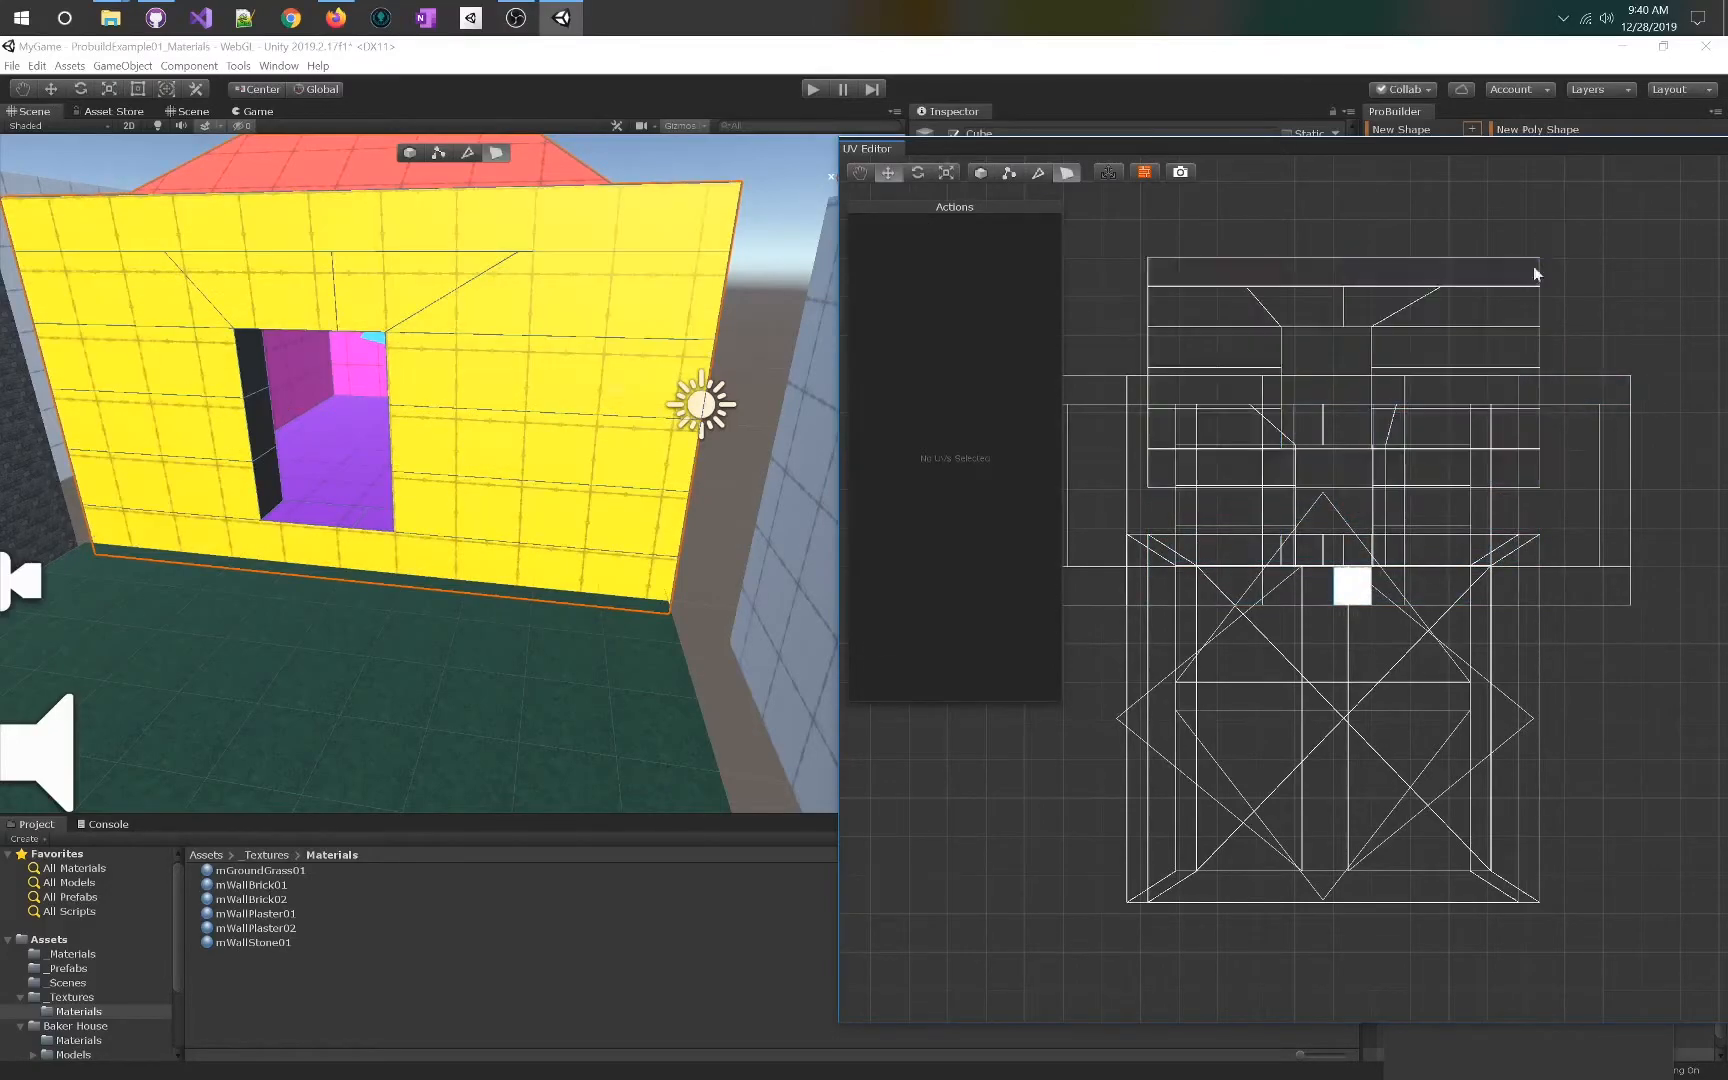
click(1512, 301)
drag(1558, 305, 1359, 325)
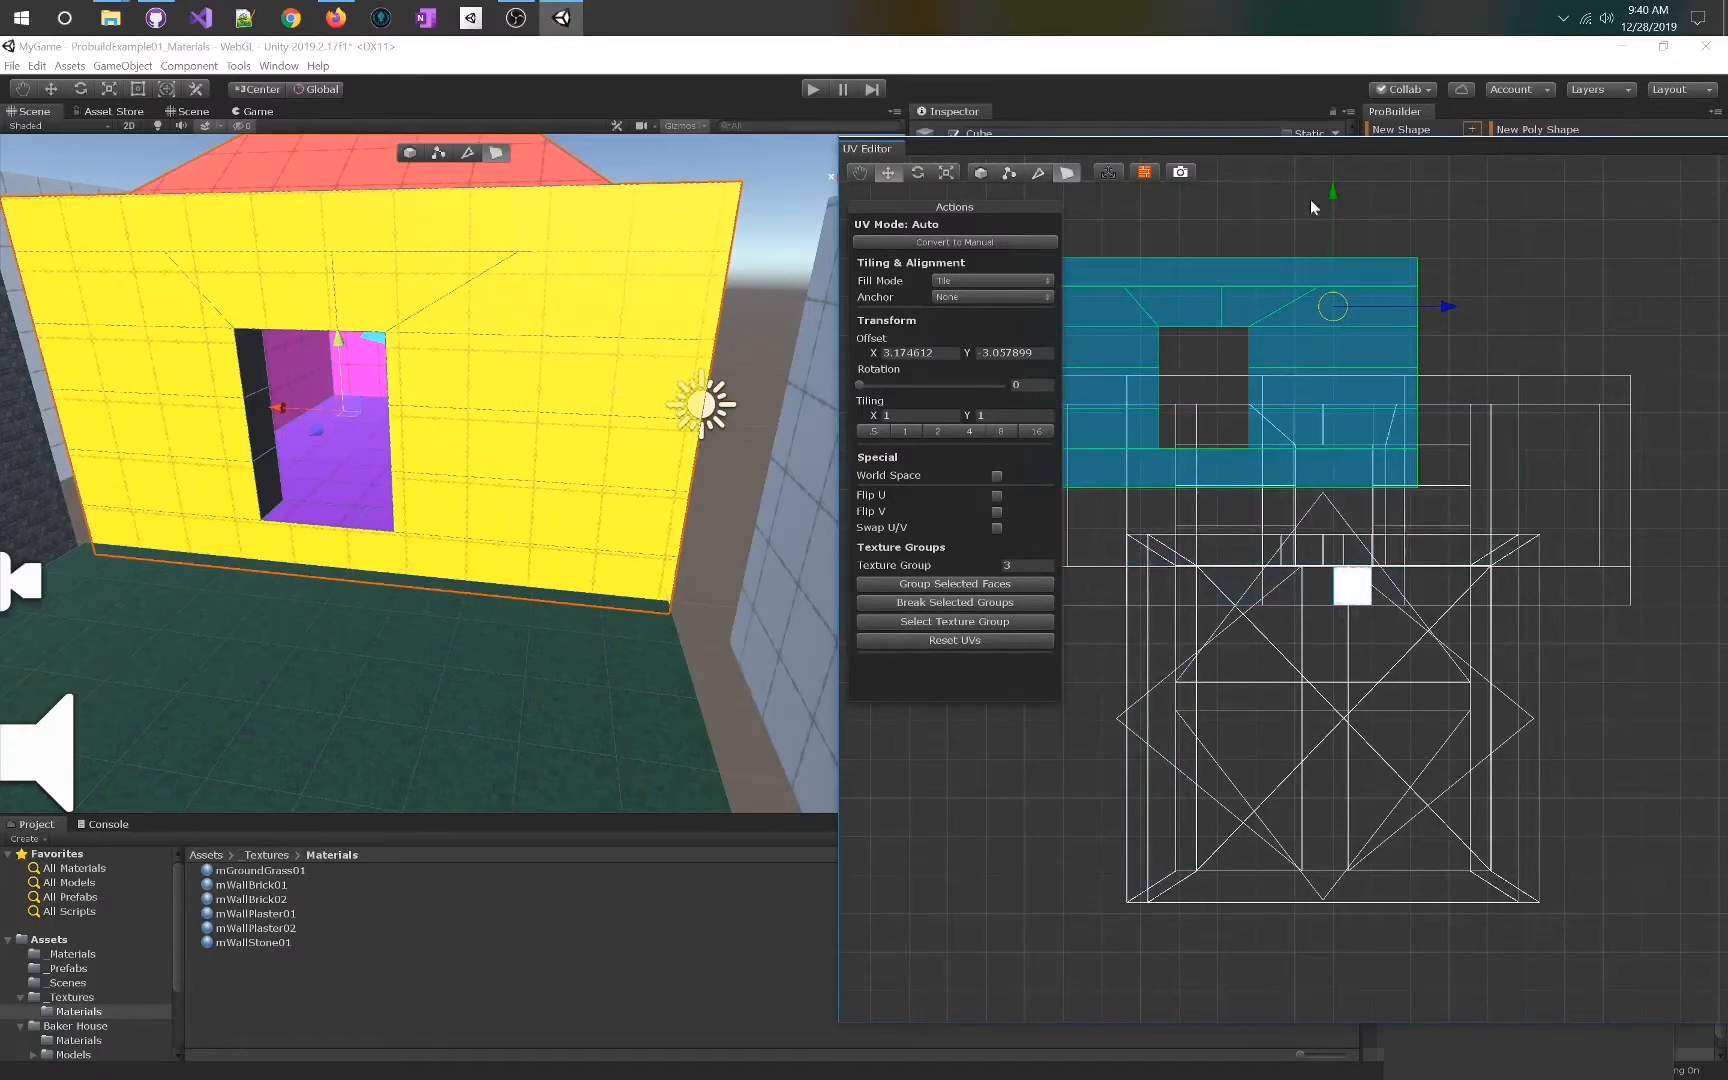
- Try breaking the wall's upper strip out of its texture group and moving its UVs upward, and undo the changes
click(1290, 272)
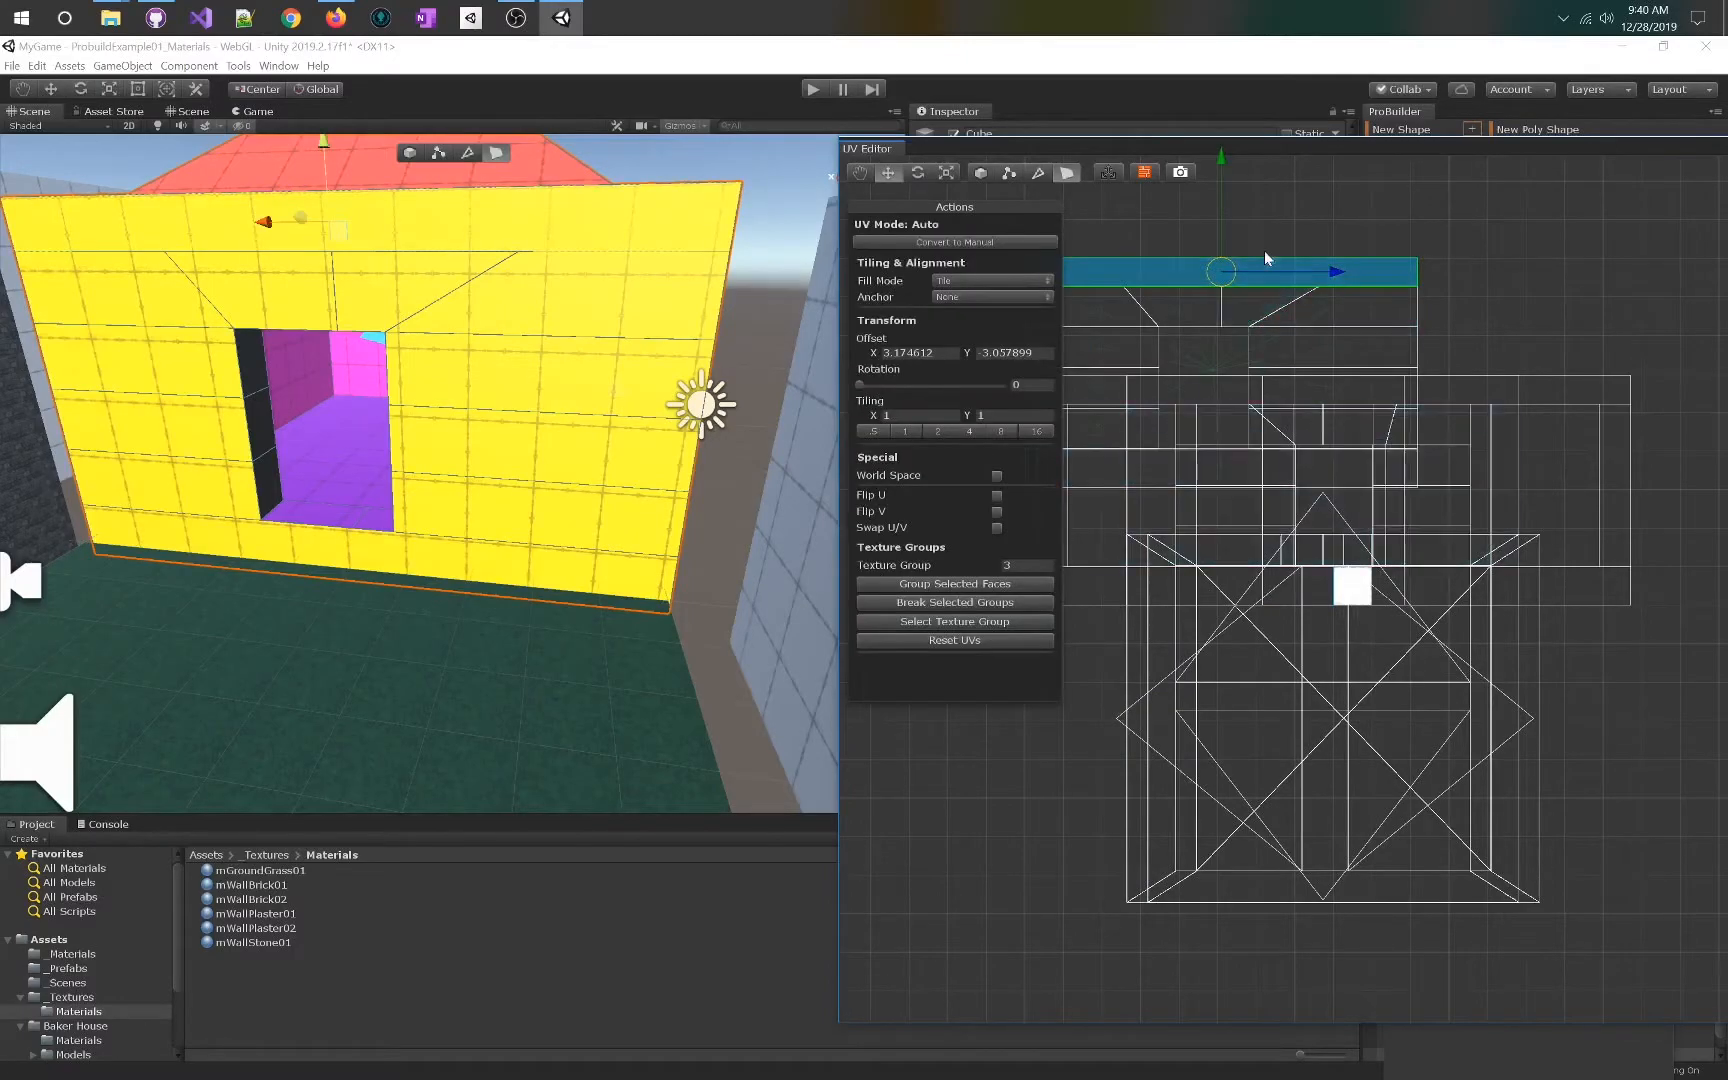
click(1342, 272)
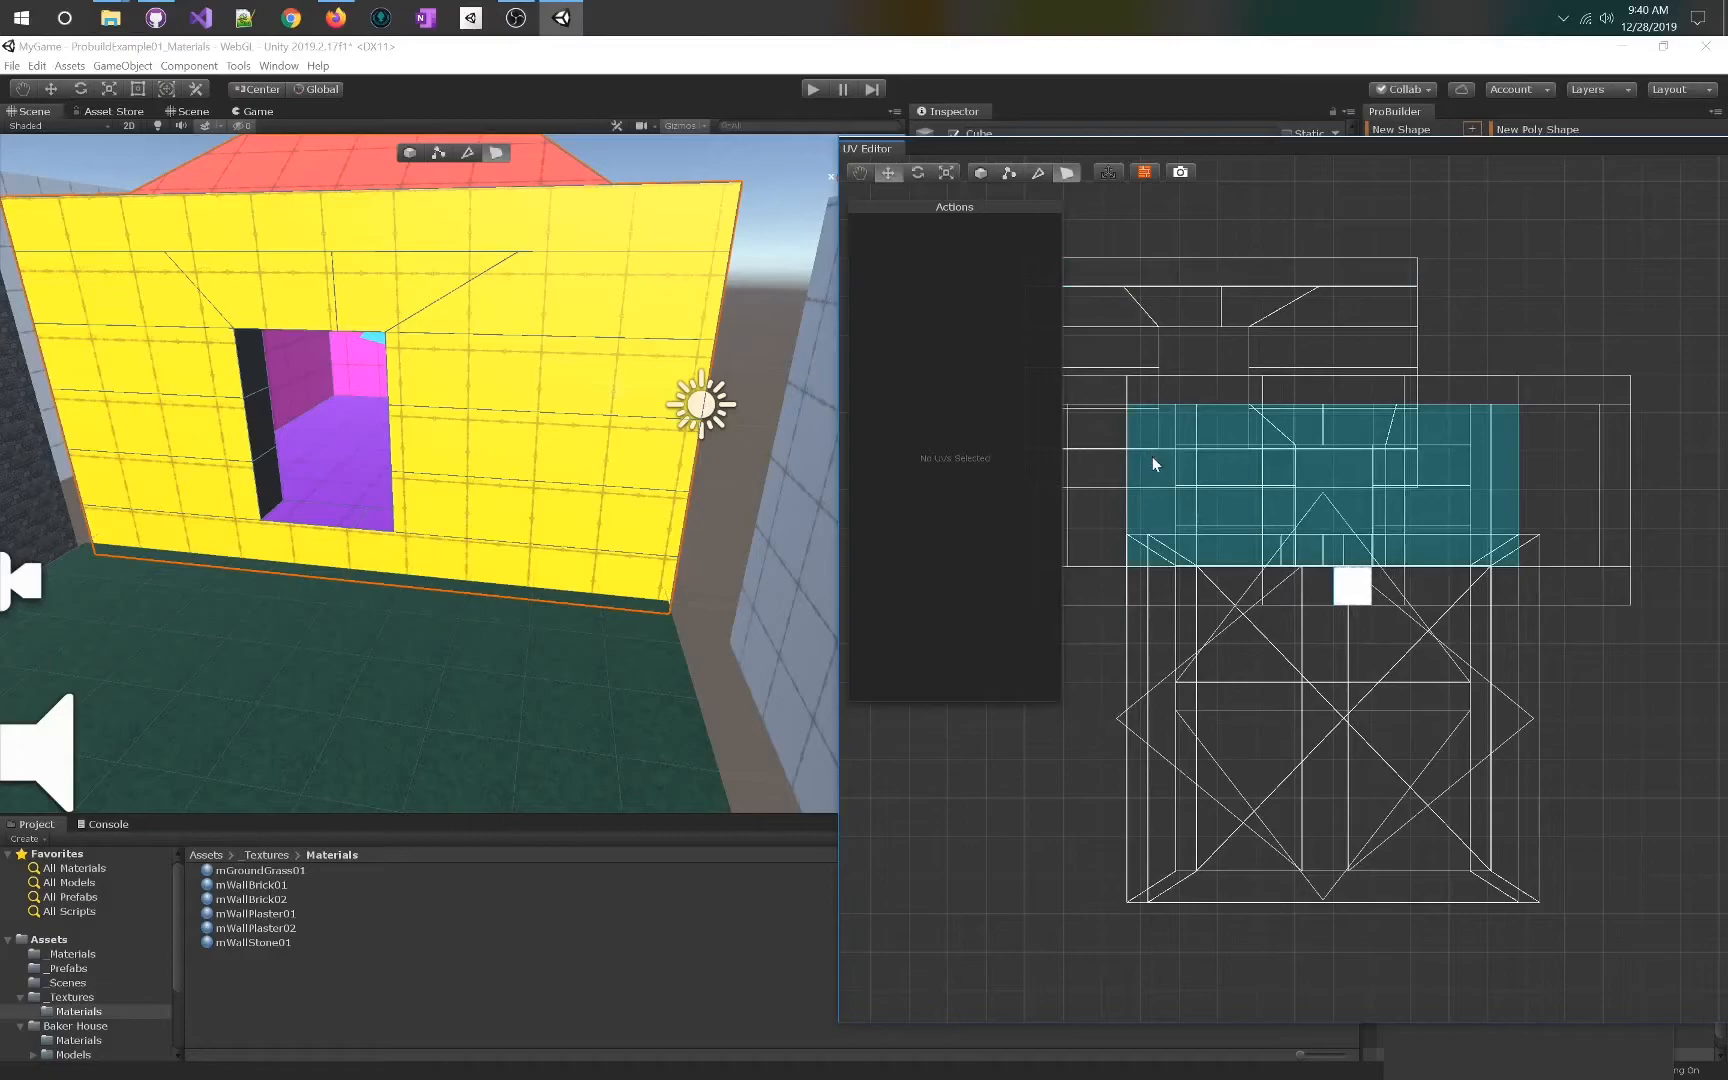
scroll(1152, 456, down, 3)
click(1238, 380)
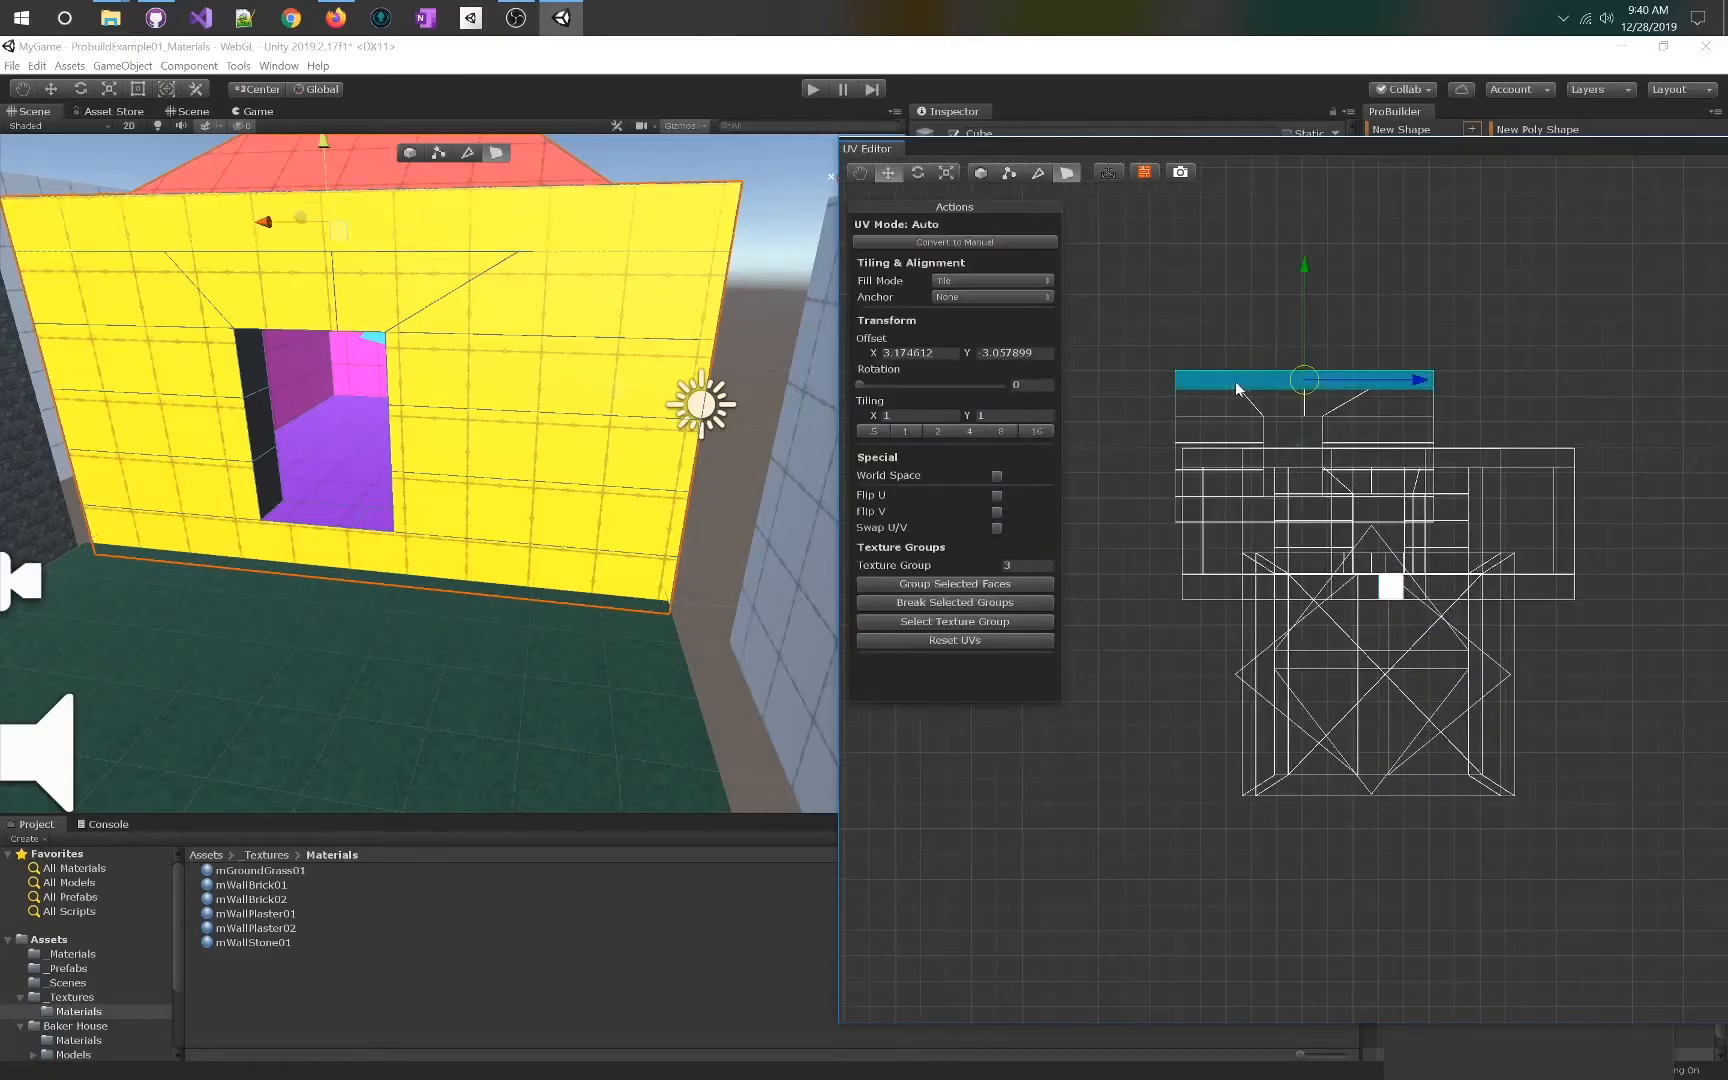
click(926, 603)
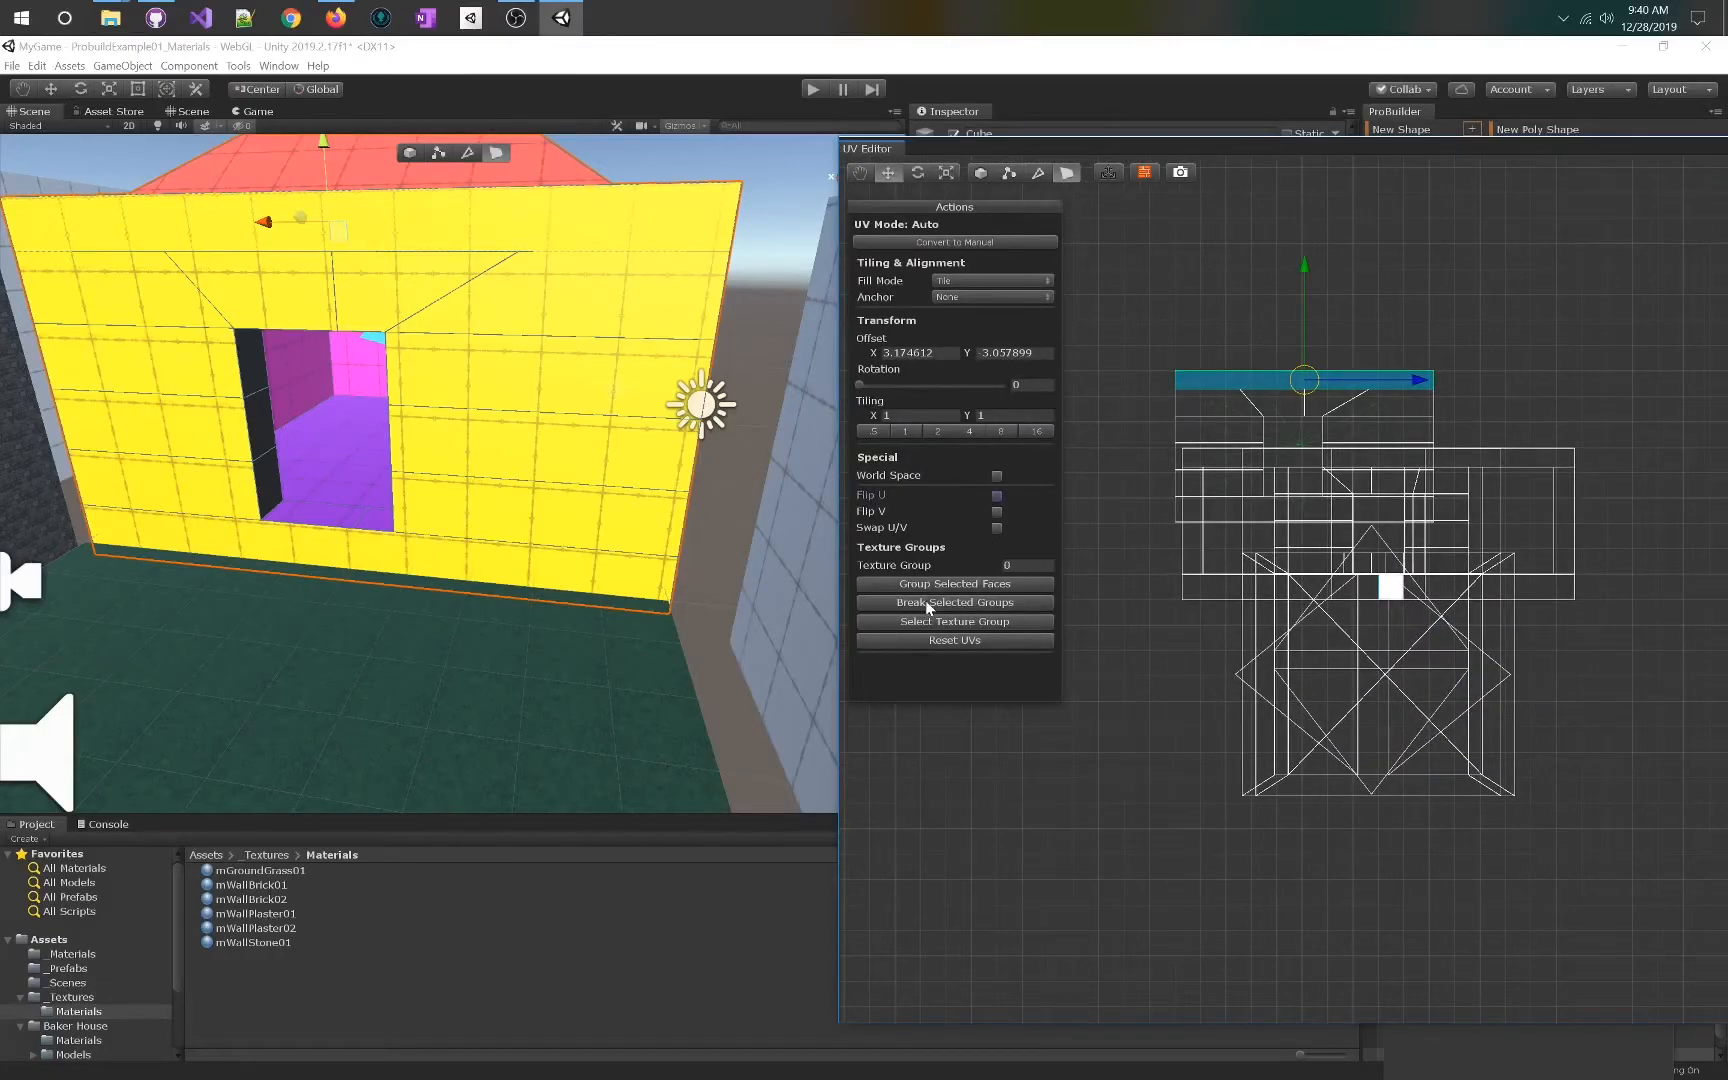
drag(1305, 269, 1298, 190)
key(ctrl+z)
- Try the in-scene UV handles on the front wall's upper strip and switch them off
click(1110, 172)
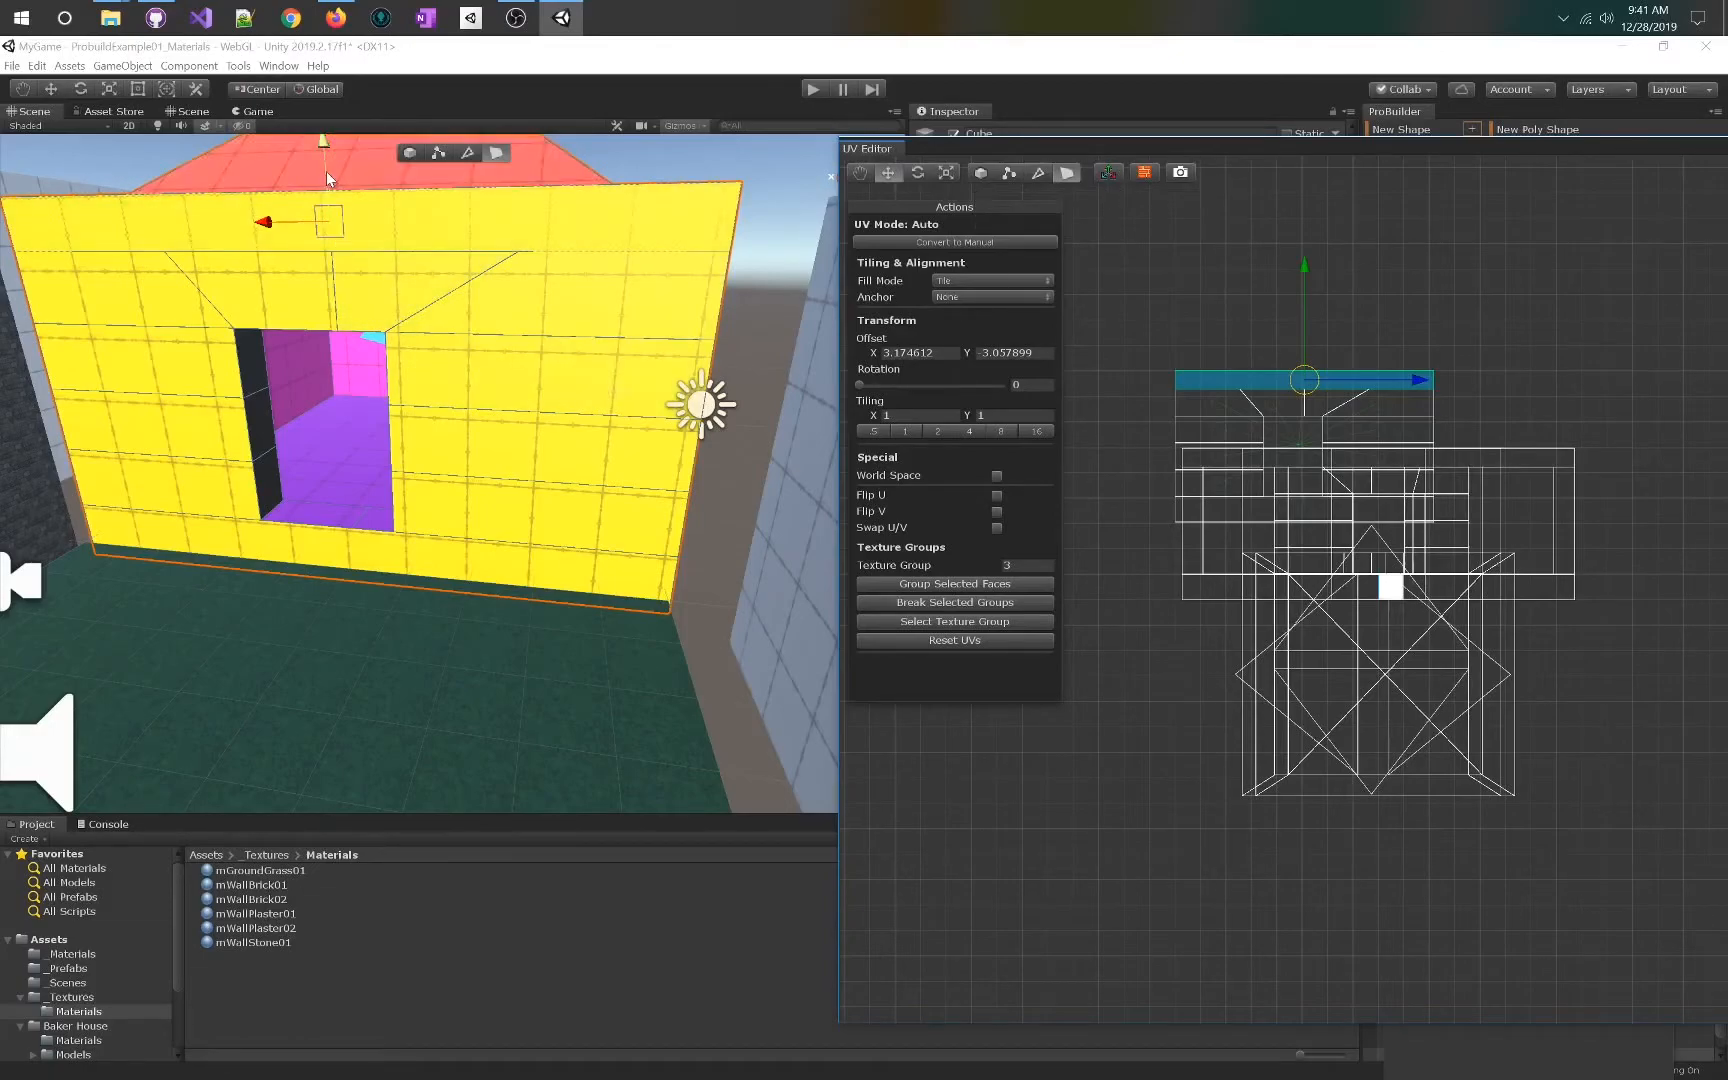
scroll(500, 222, down, 3)
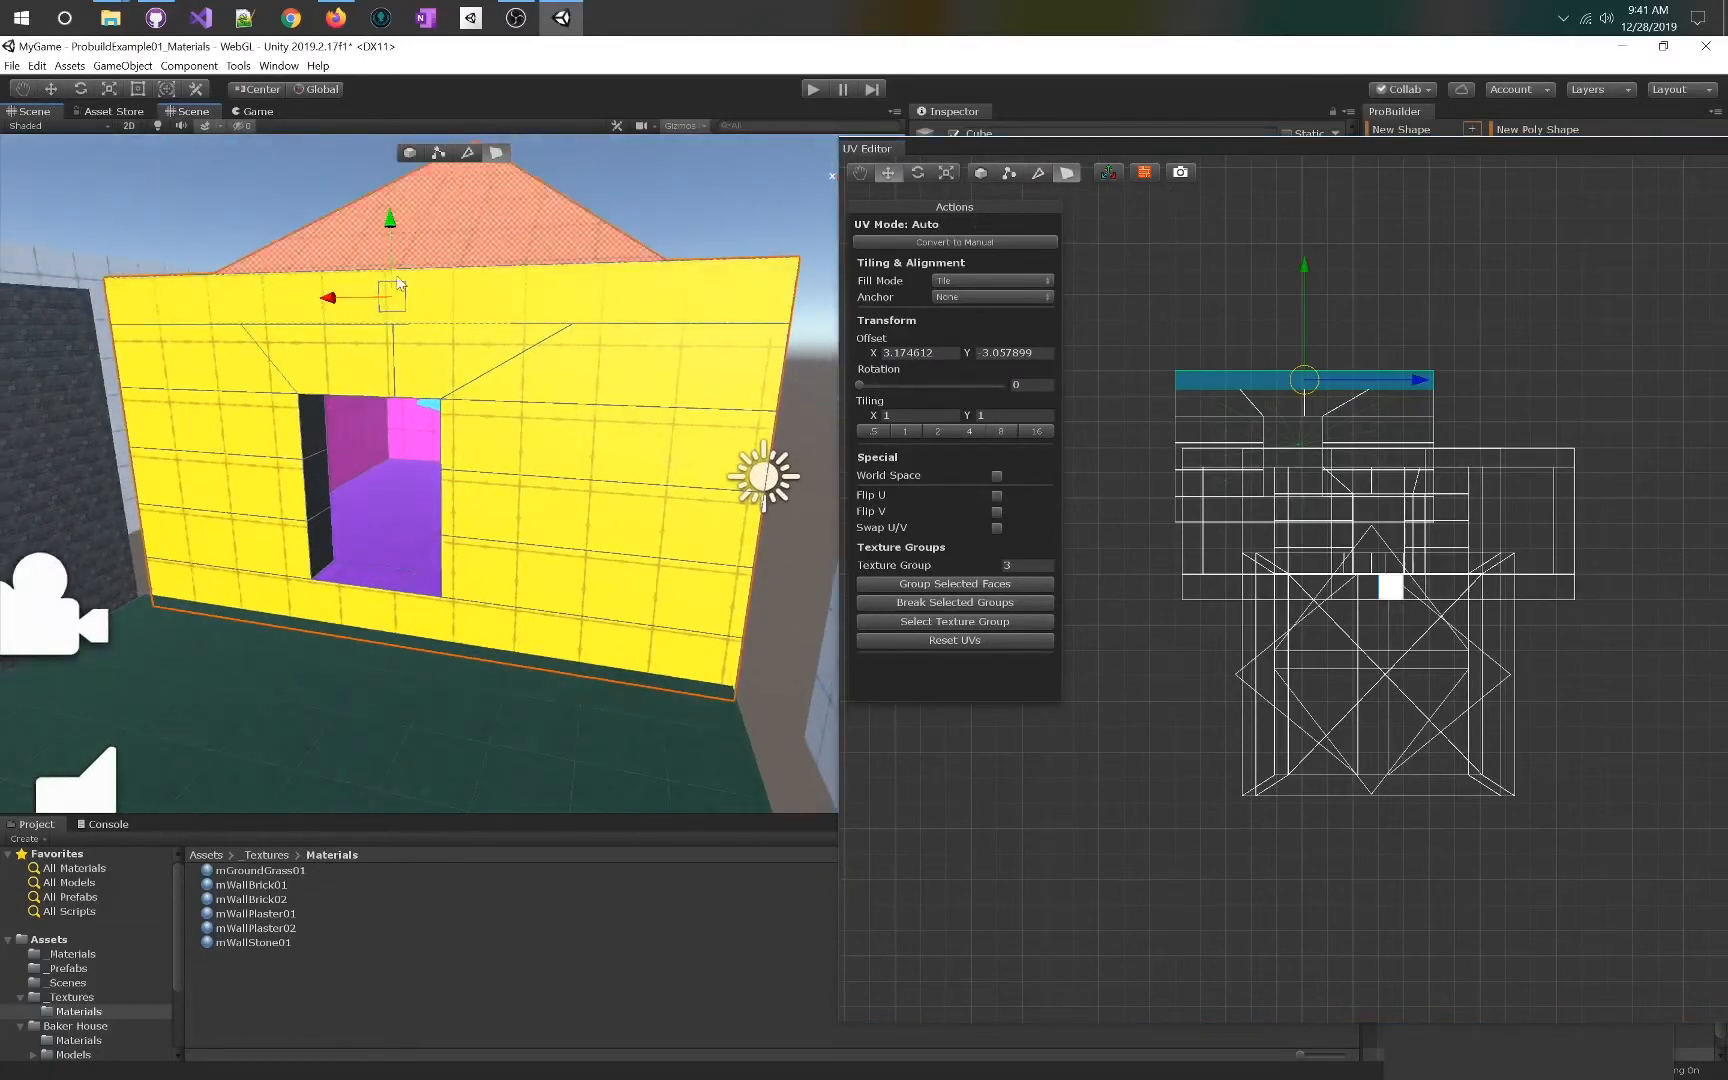
drag(430, 332, 400, 290)
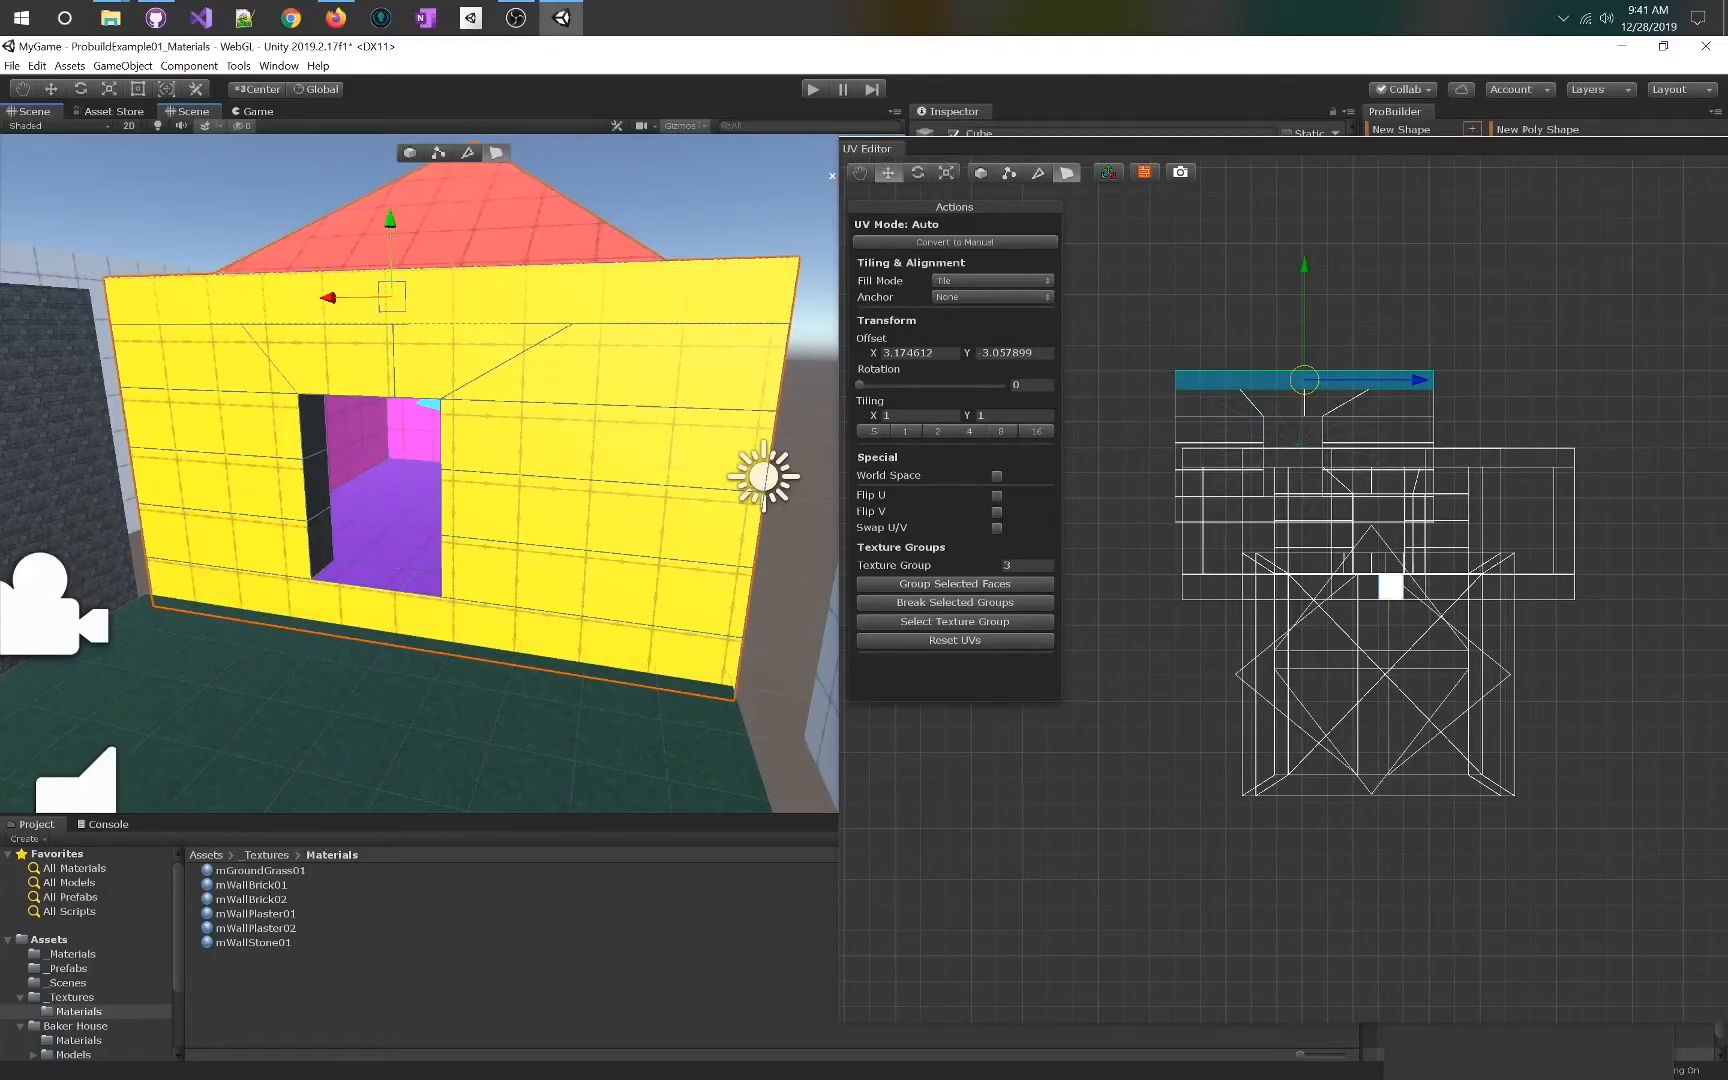
click(1103, 178)
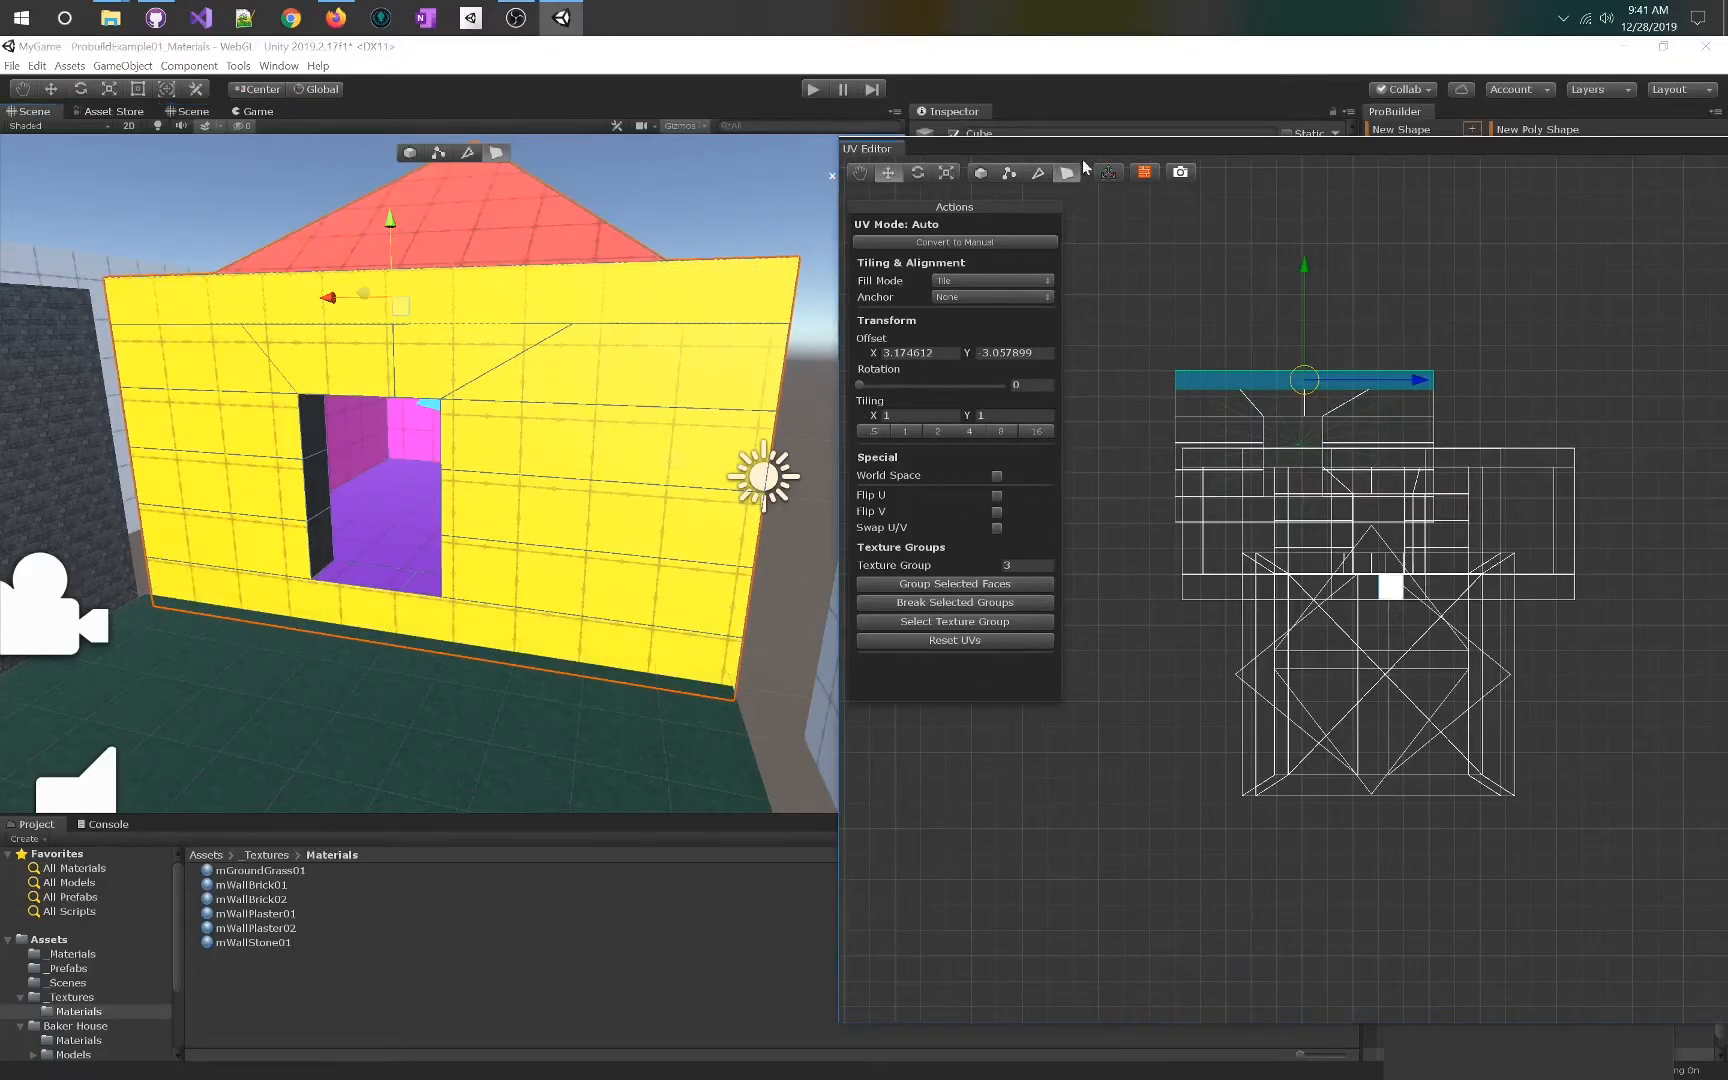
- Move the UV Editor window down to uncover the Inspector and ProBuilder tools, keeping the front wall's upper strip selected
drag(1063, 153, 1097, 740)
click(222, 312)
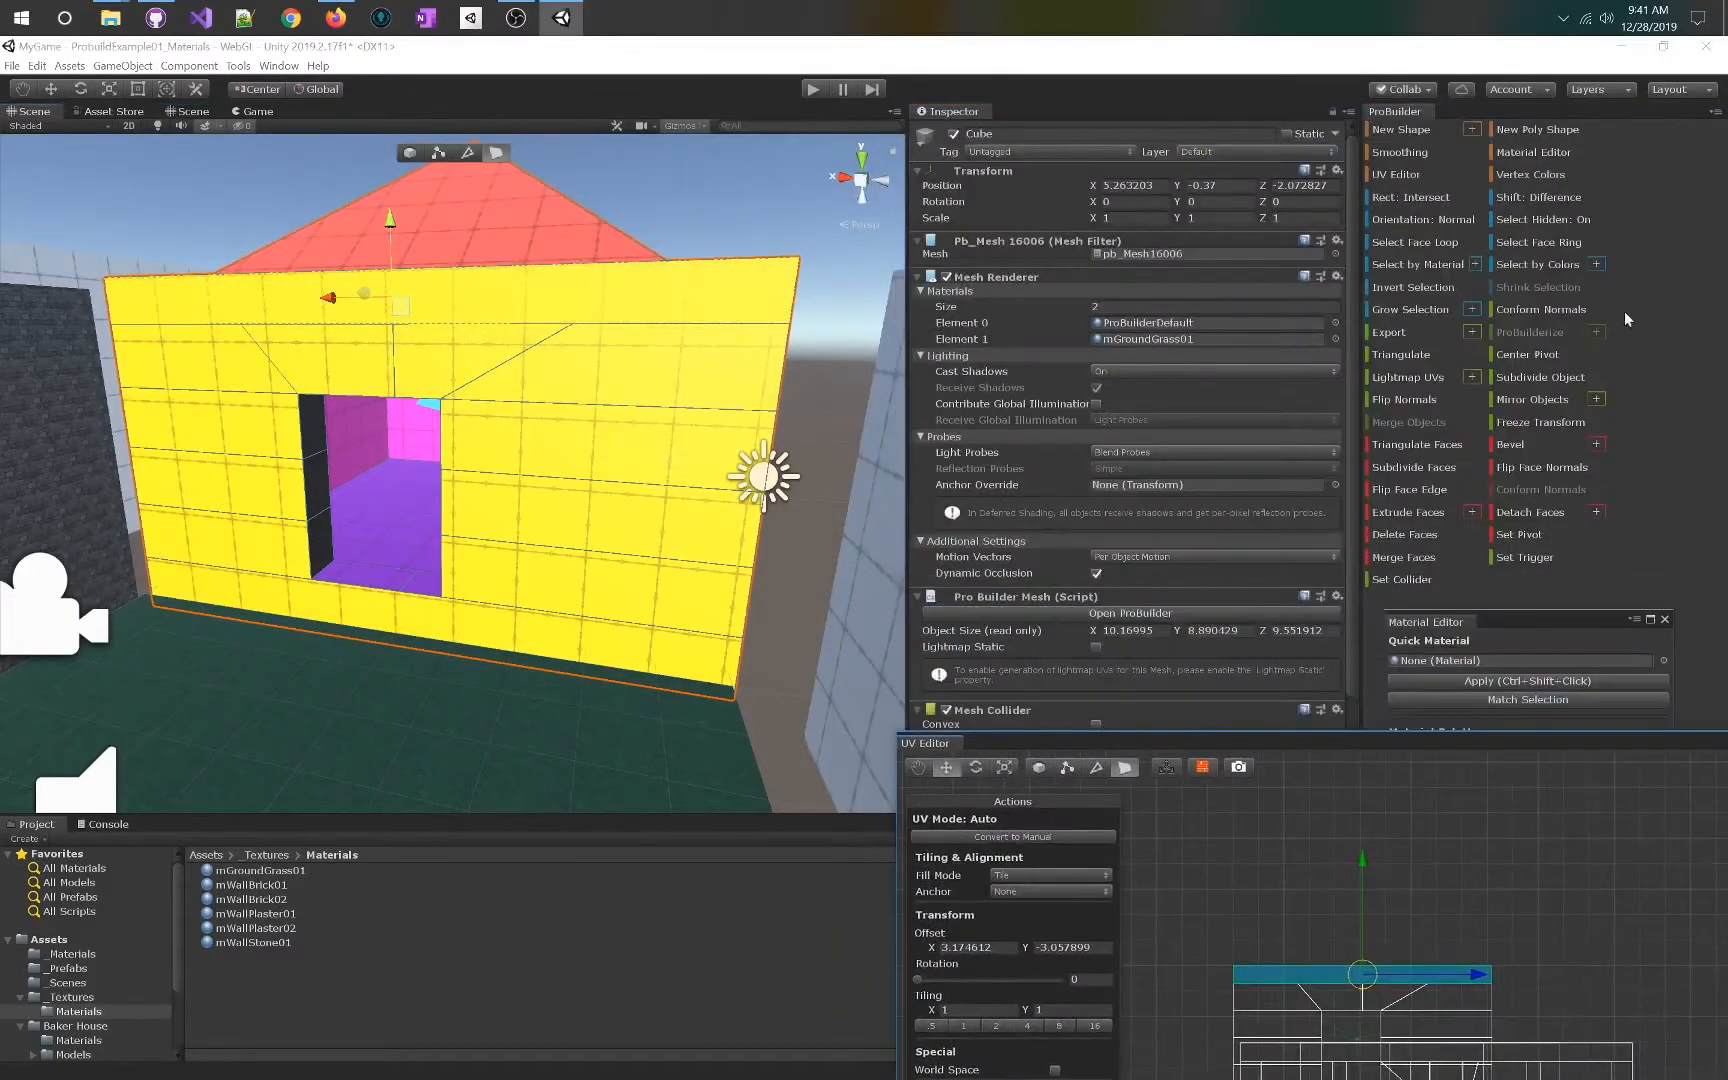
- Select all yellow faces on the house by vertex color, limited to the current selection
click(1521, 178)
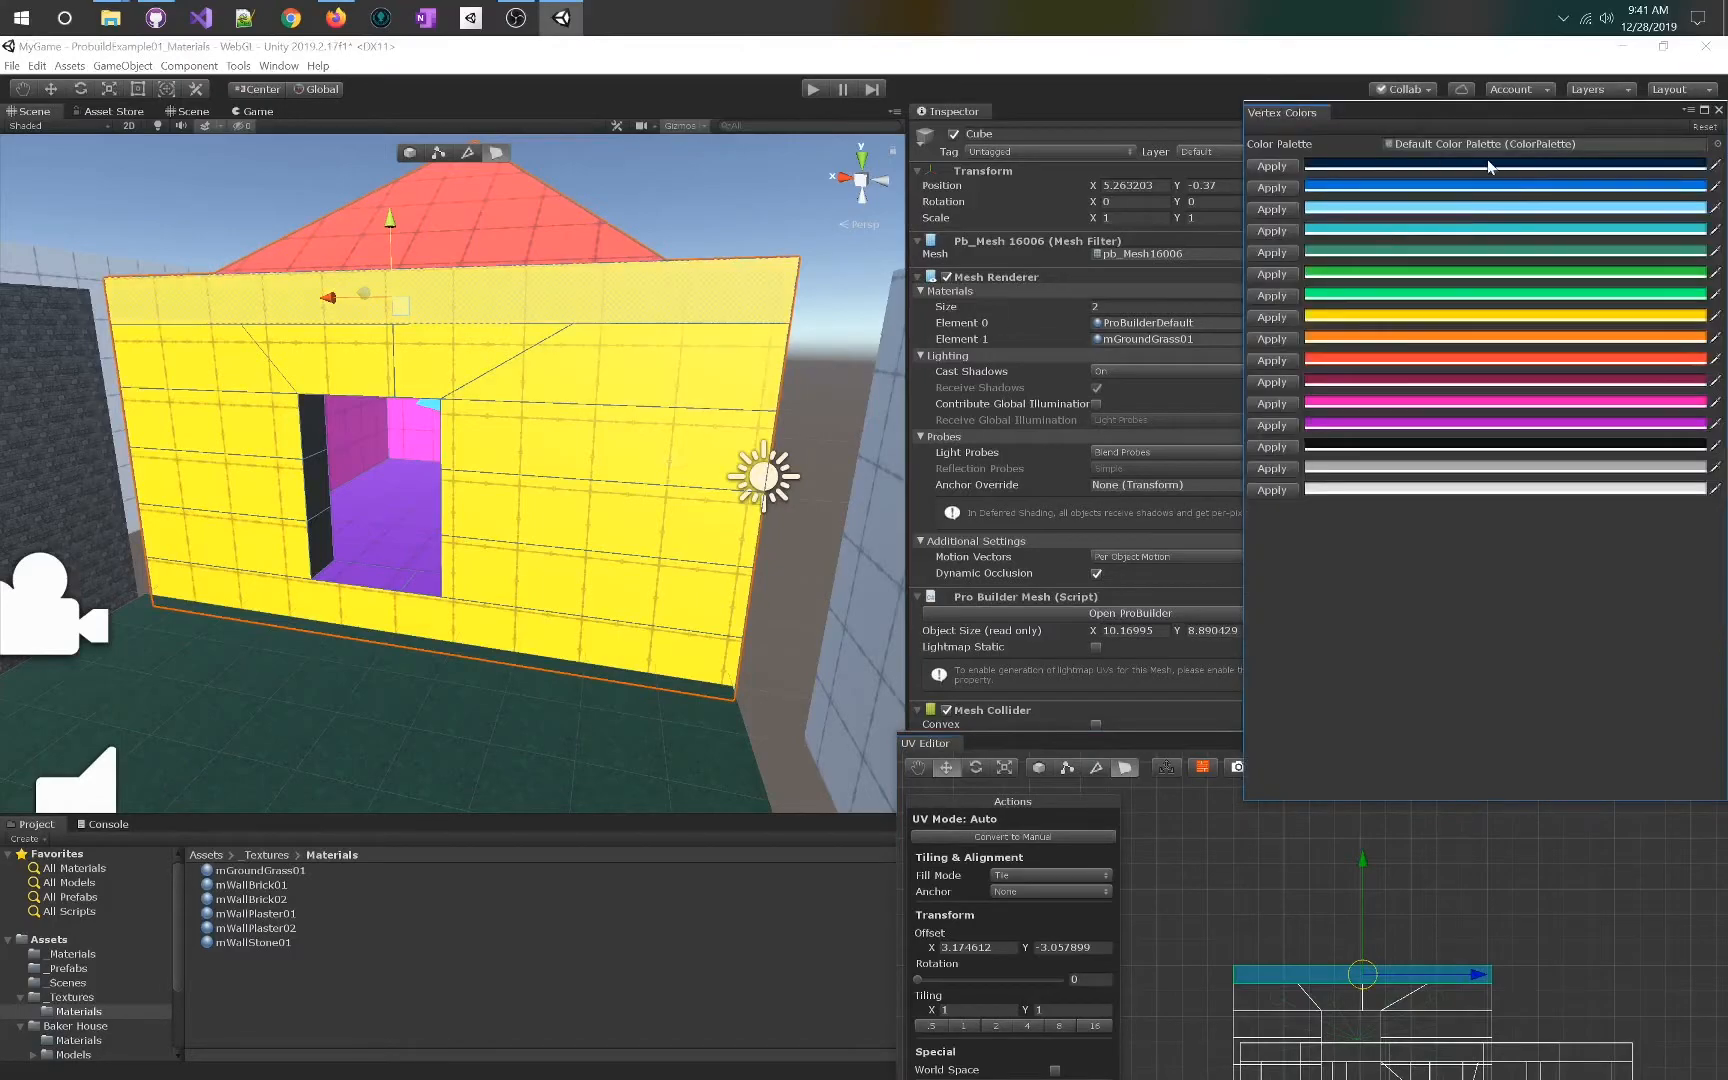
click(1719, 111)
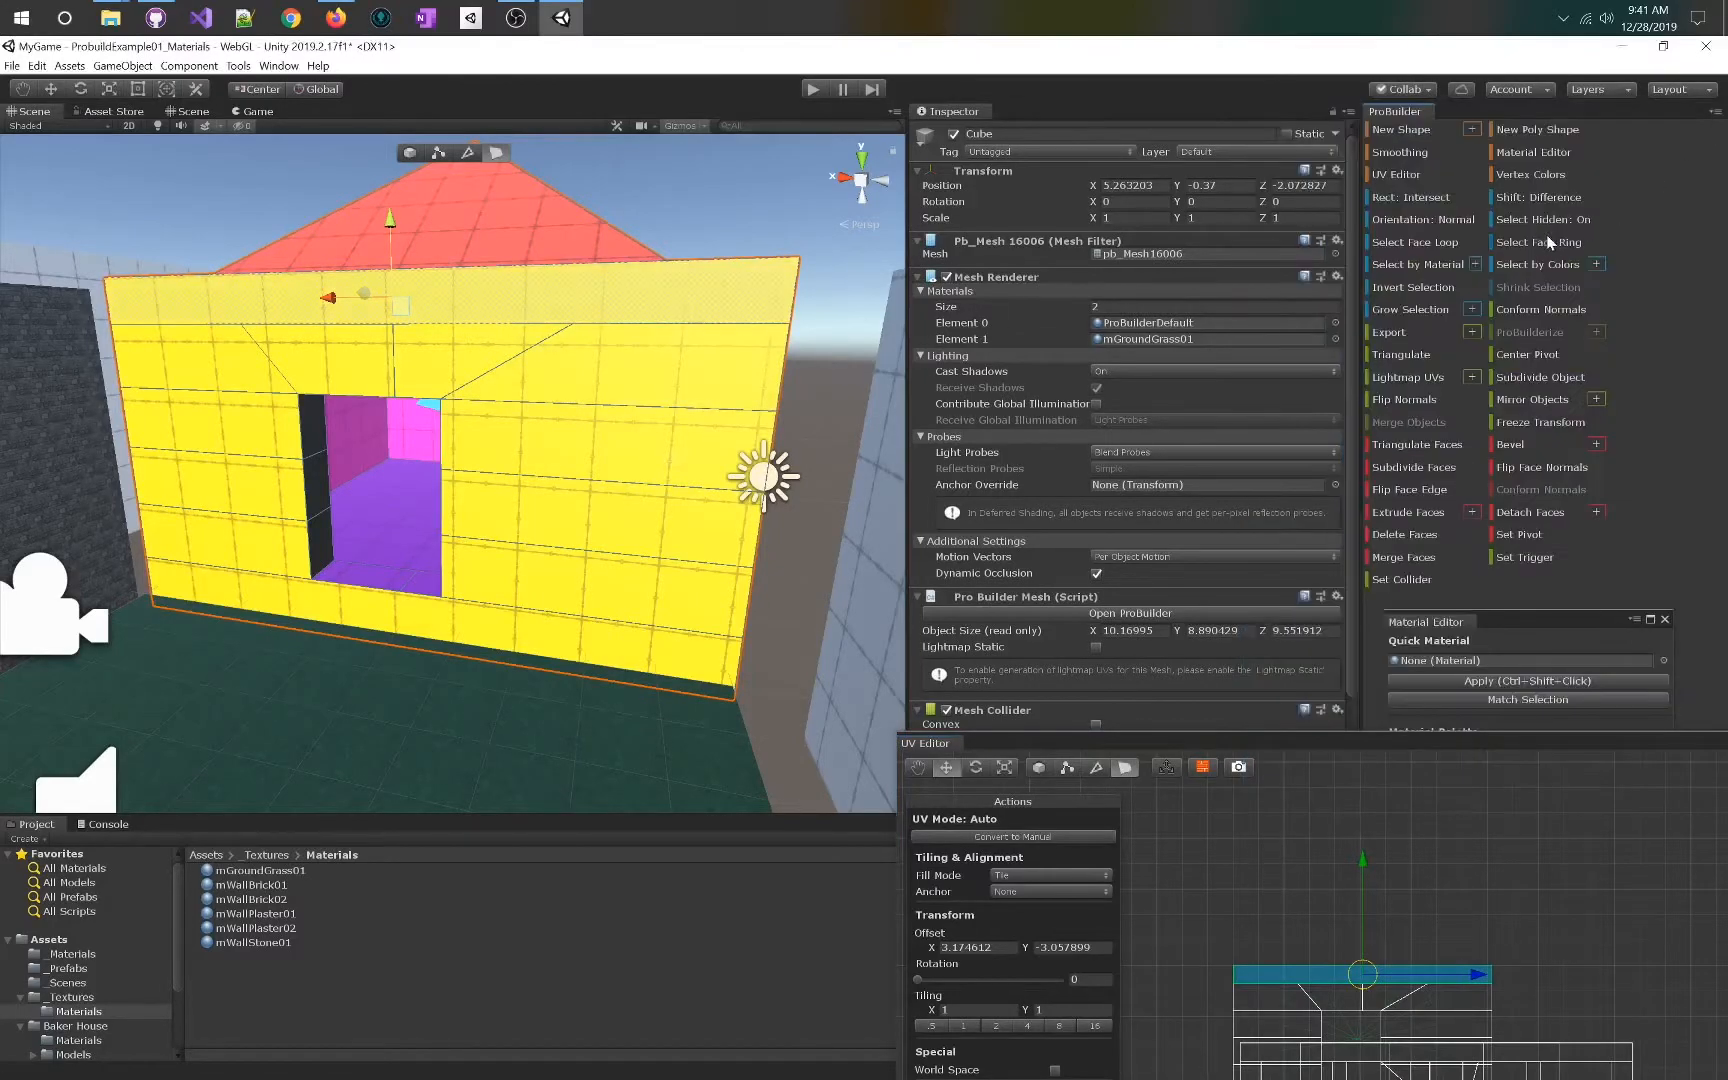
click(1598, 264)
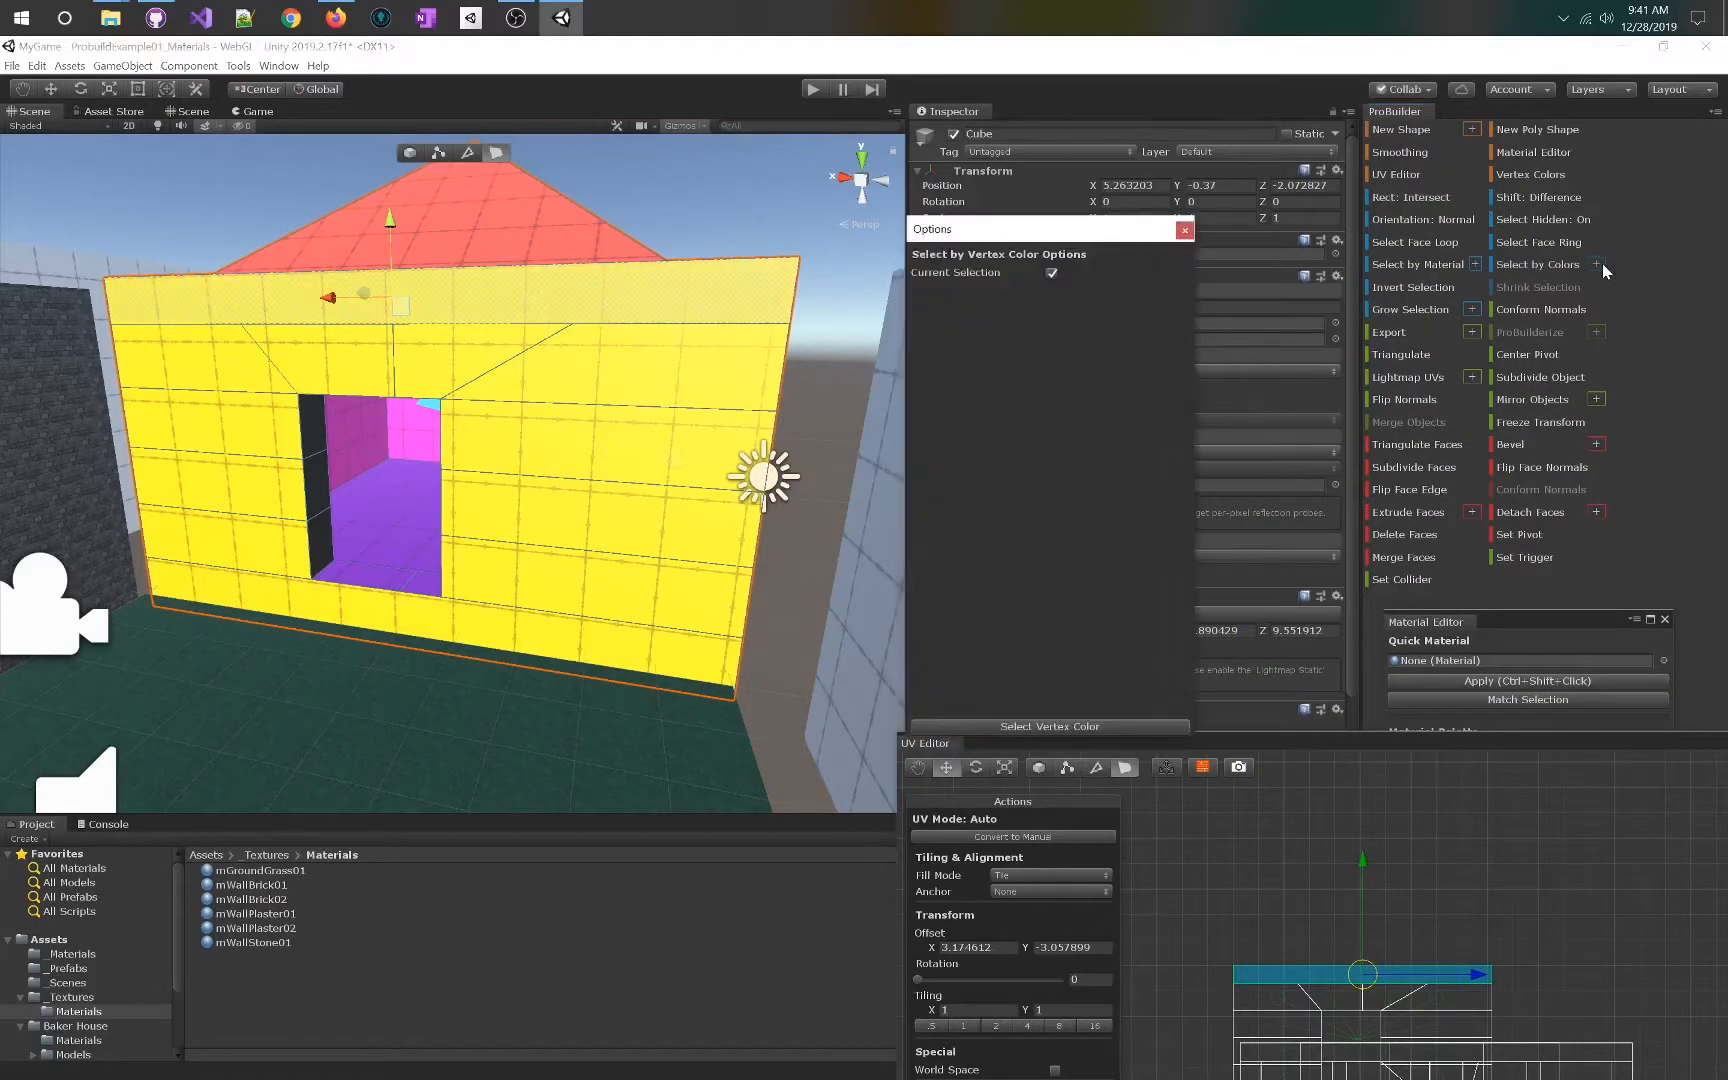
click(1072, 726)
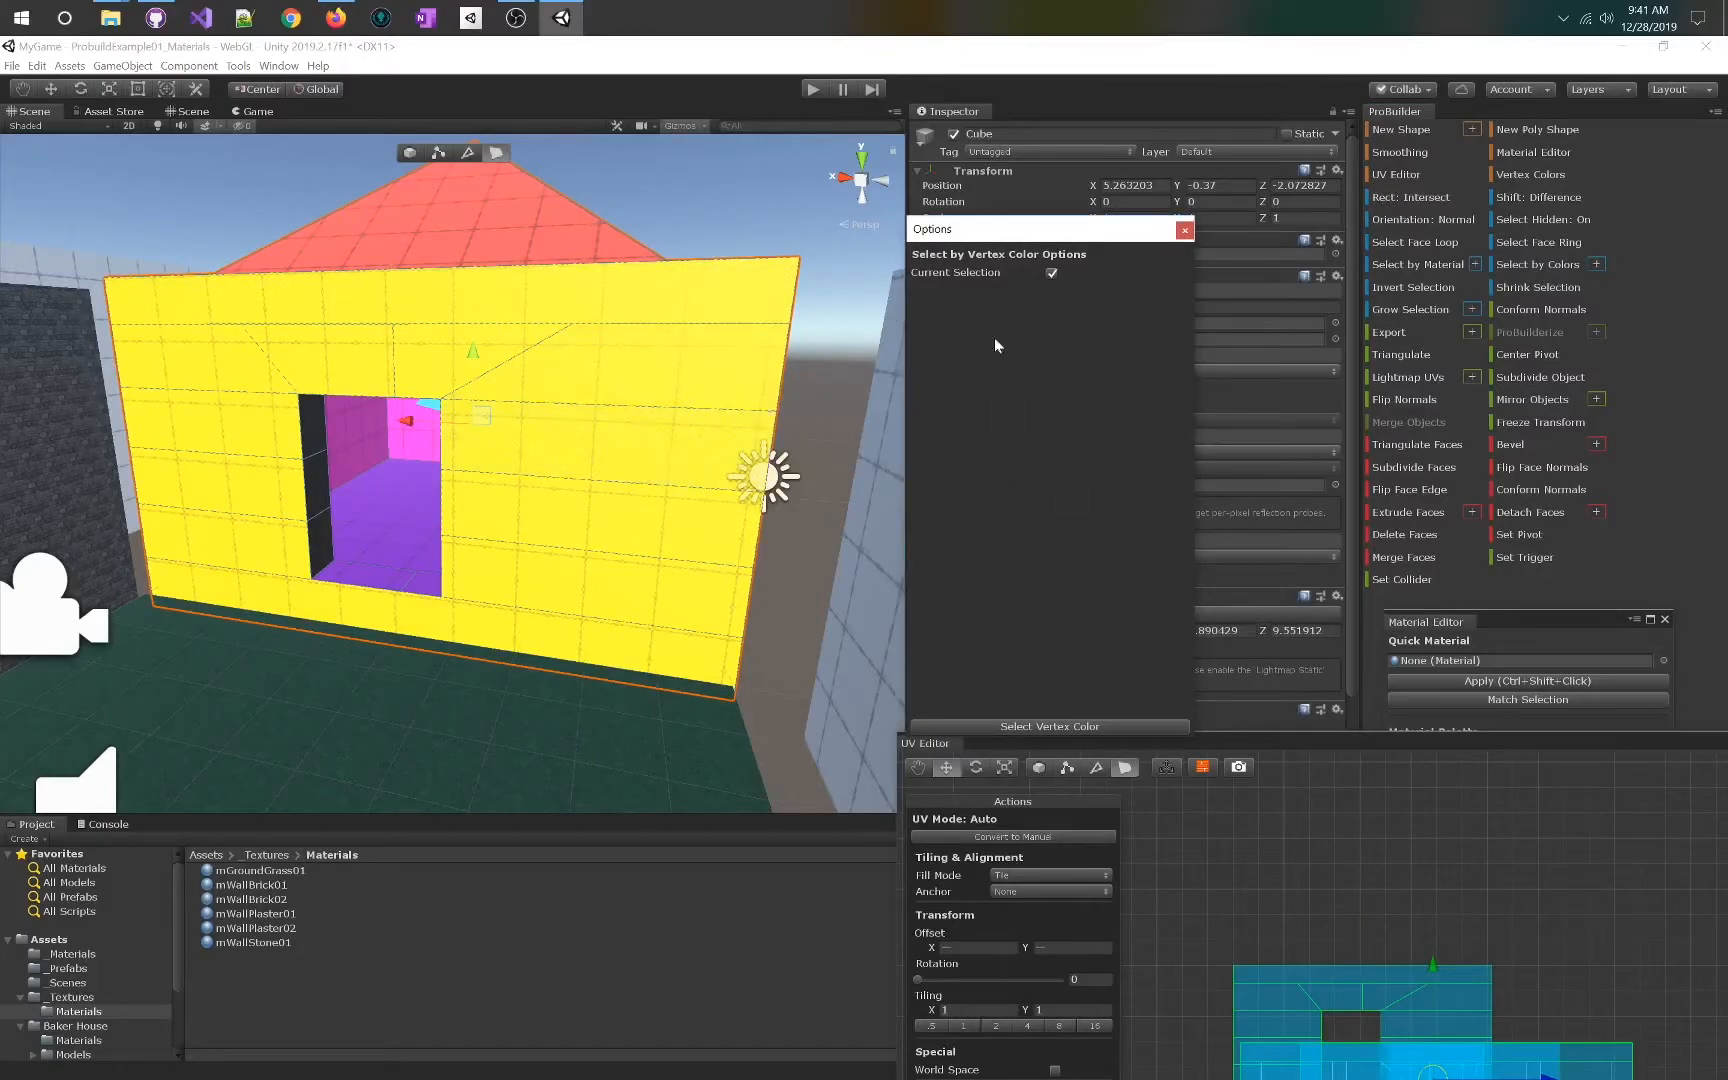
- Apply the mWallPlaster02 palette material to the selected yellow wall faces
drag(1078, 243, 1247, 195)
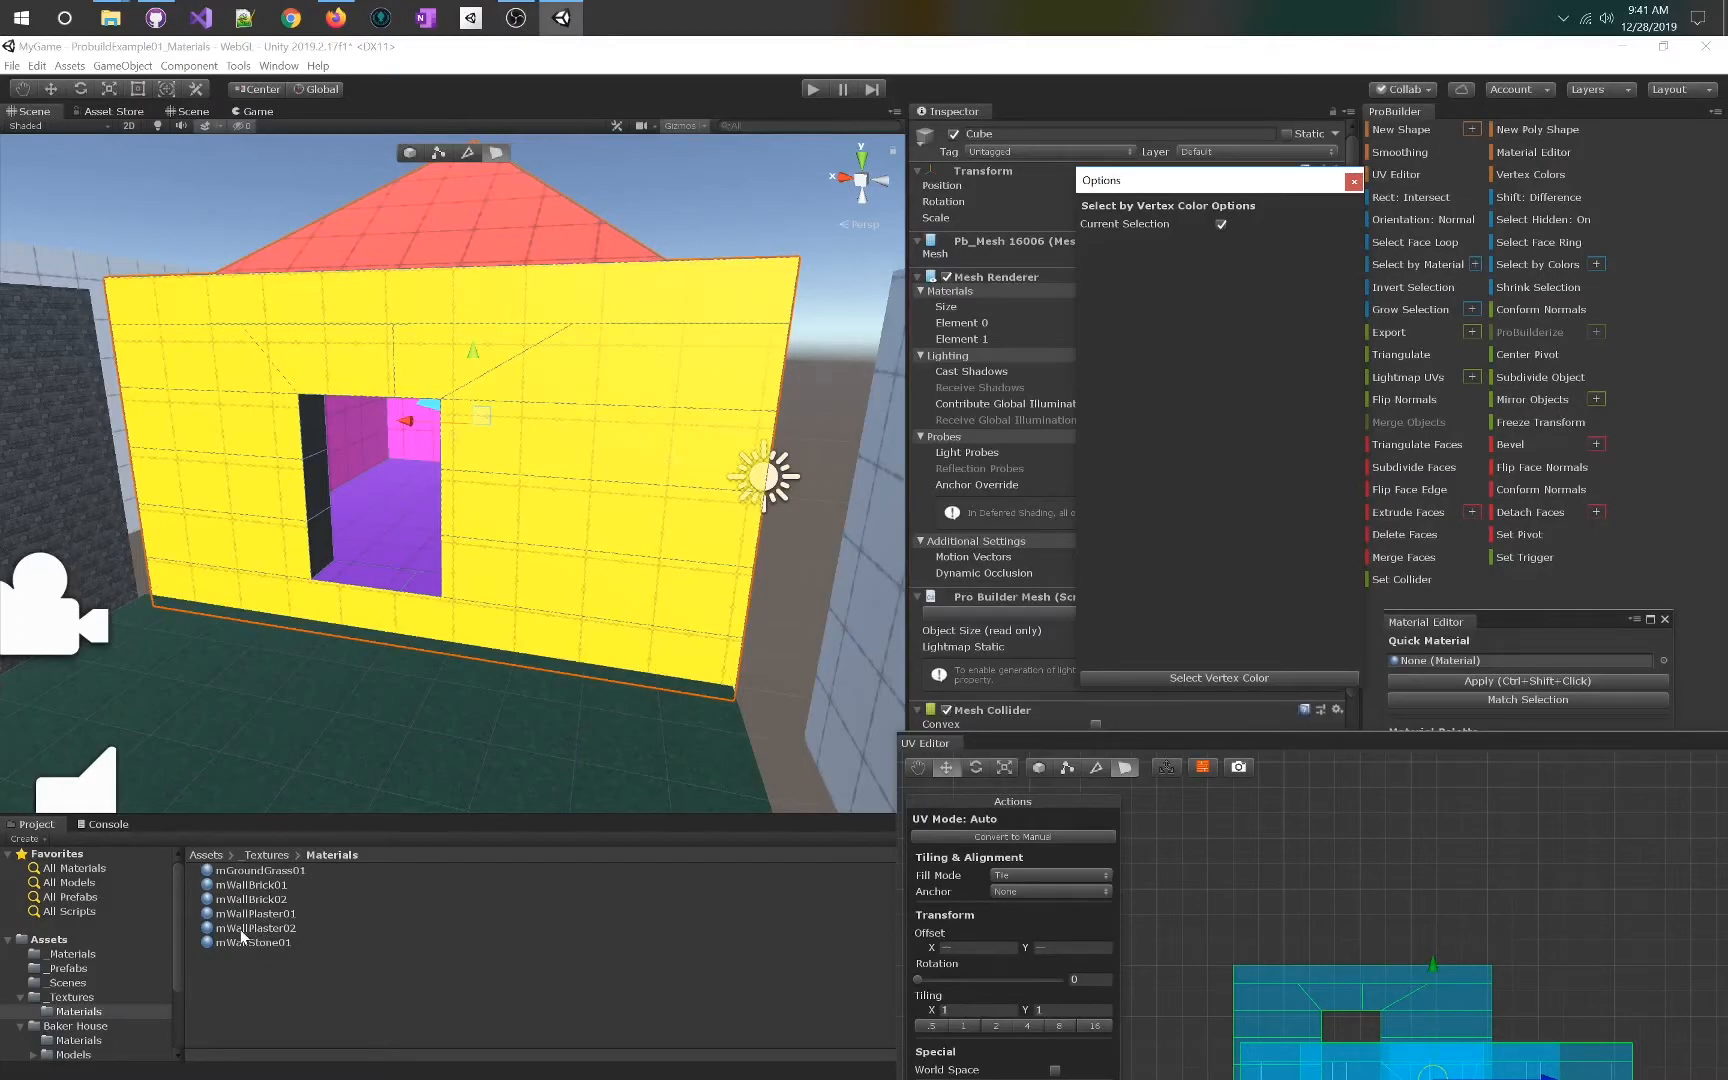
drag(1521, 631, 1509, 402)
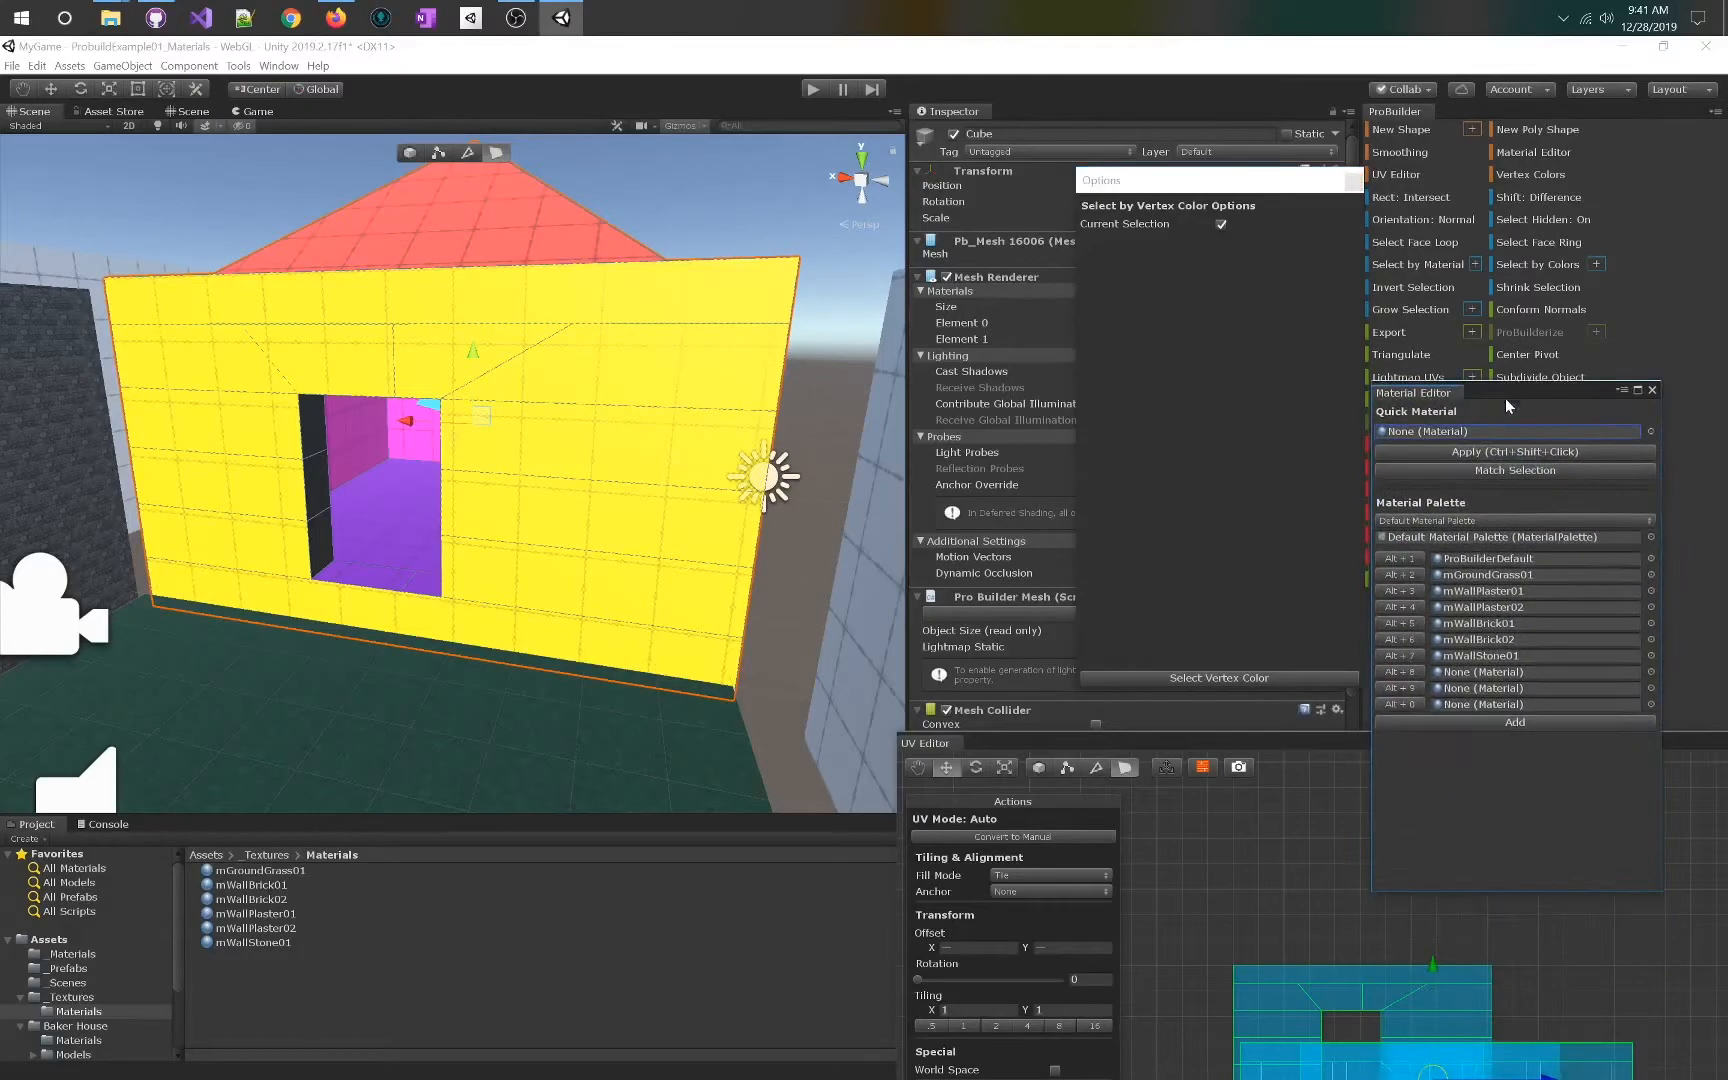
click(1403, 615)
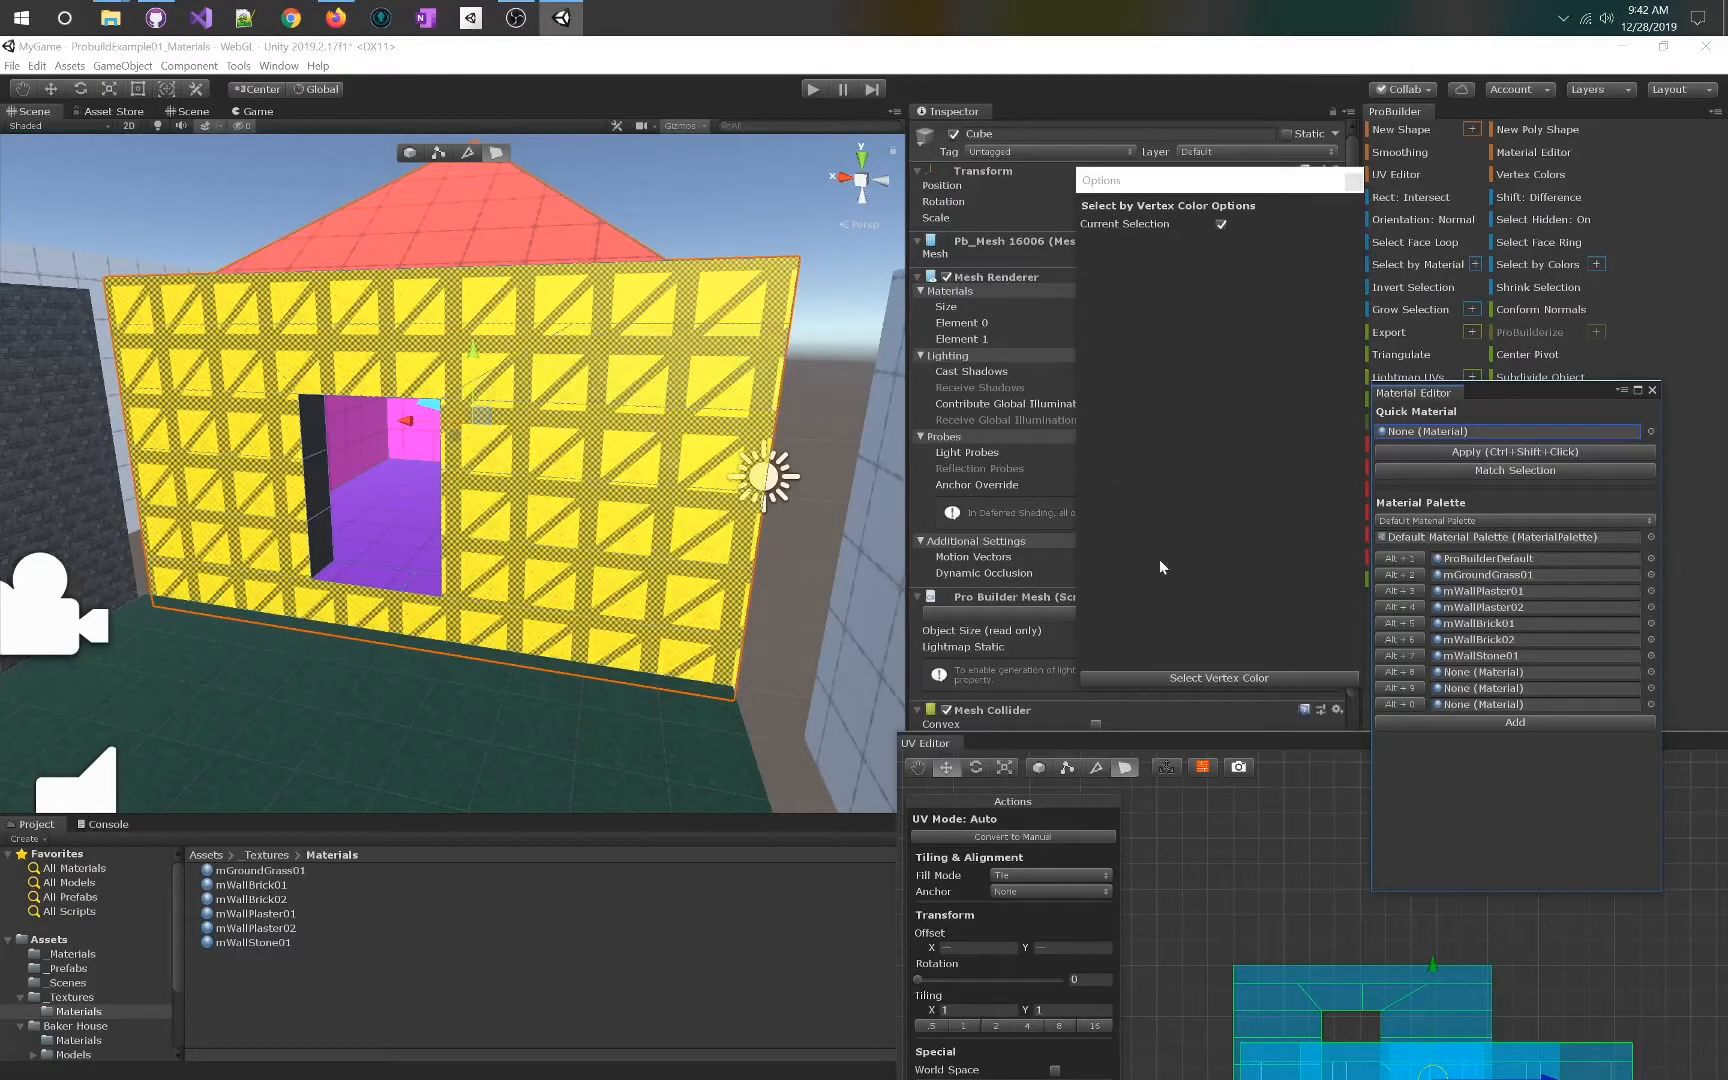
- Set the UV tiling of the selected wall faces to 0.25 in X and Y in the UV Editor
drag(1247, 193, 1489, 243)
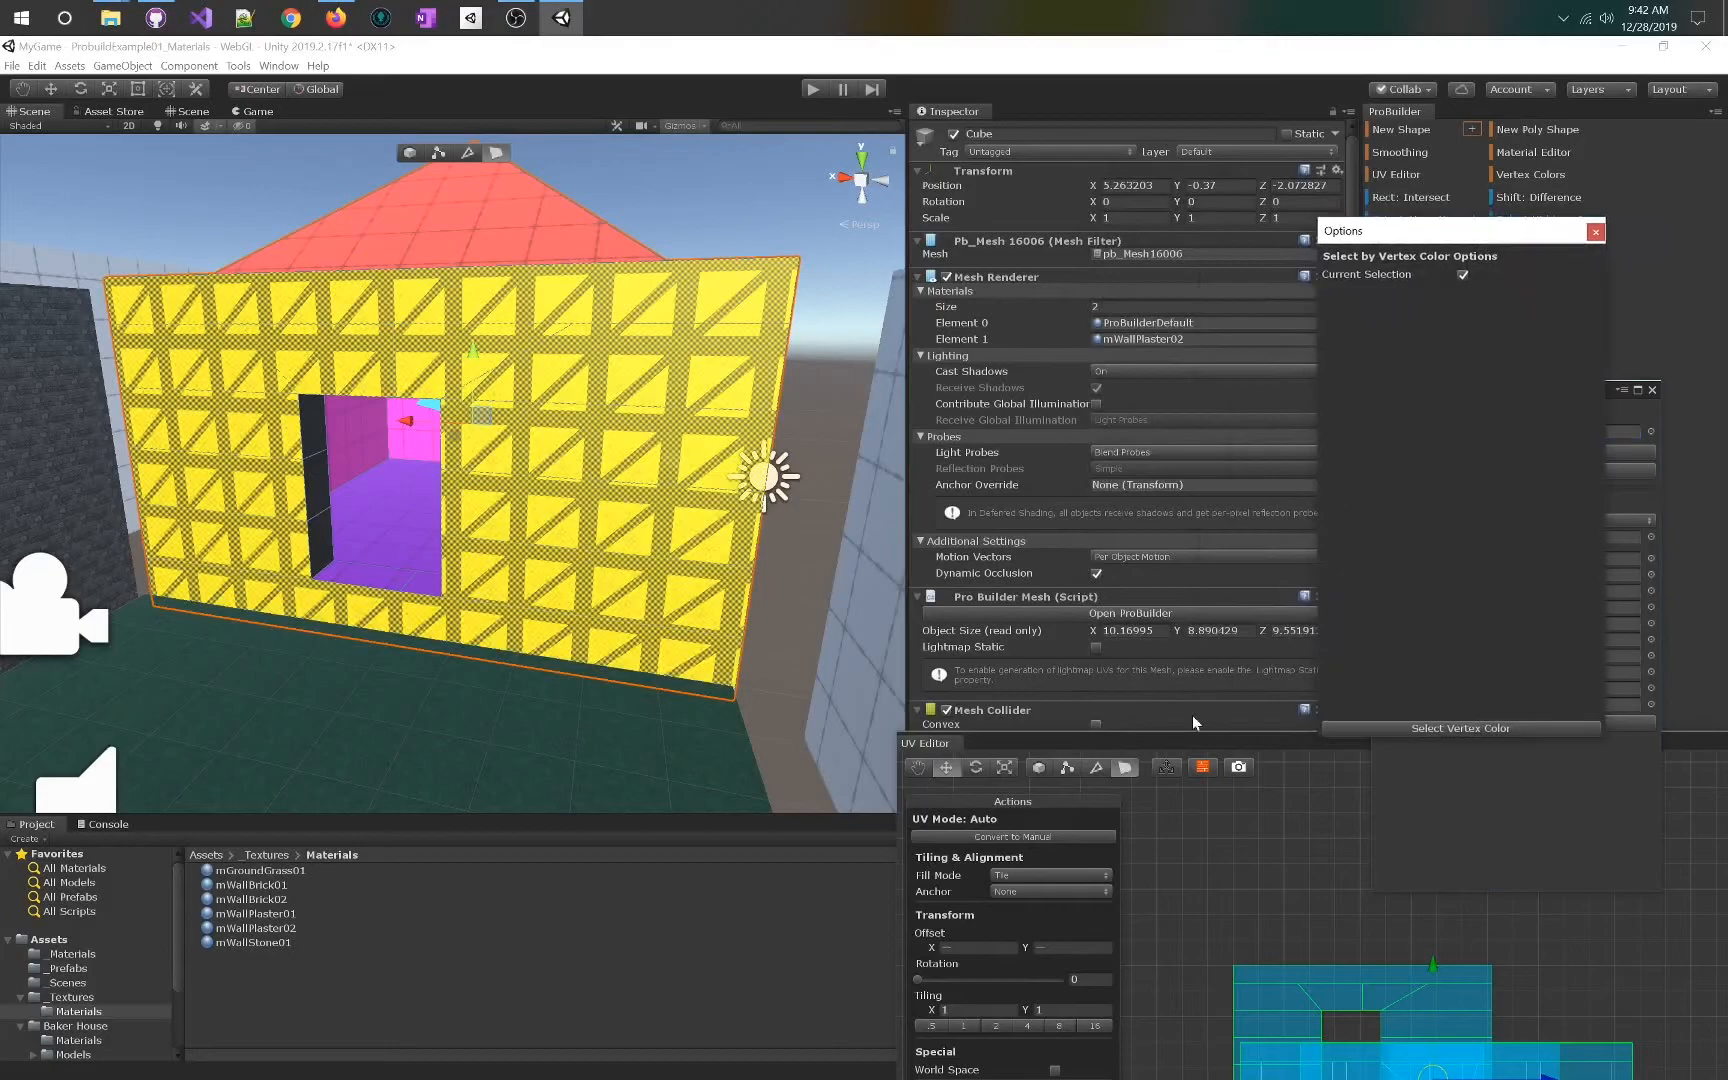
drag(1210, 743, 1240, 447)
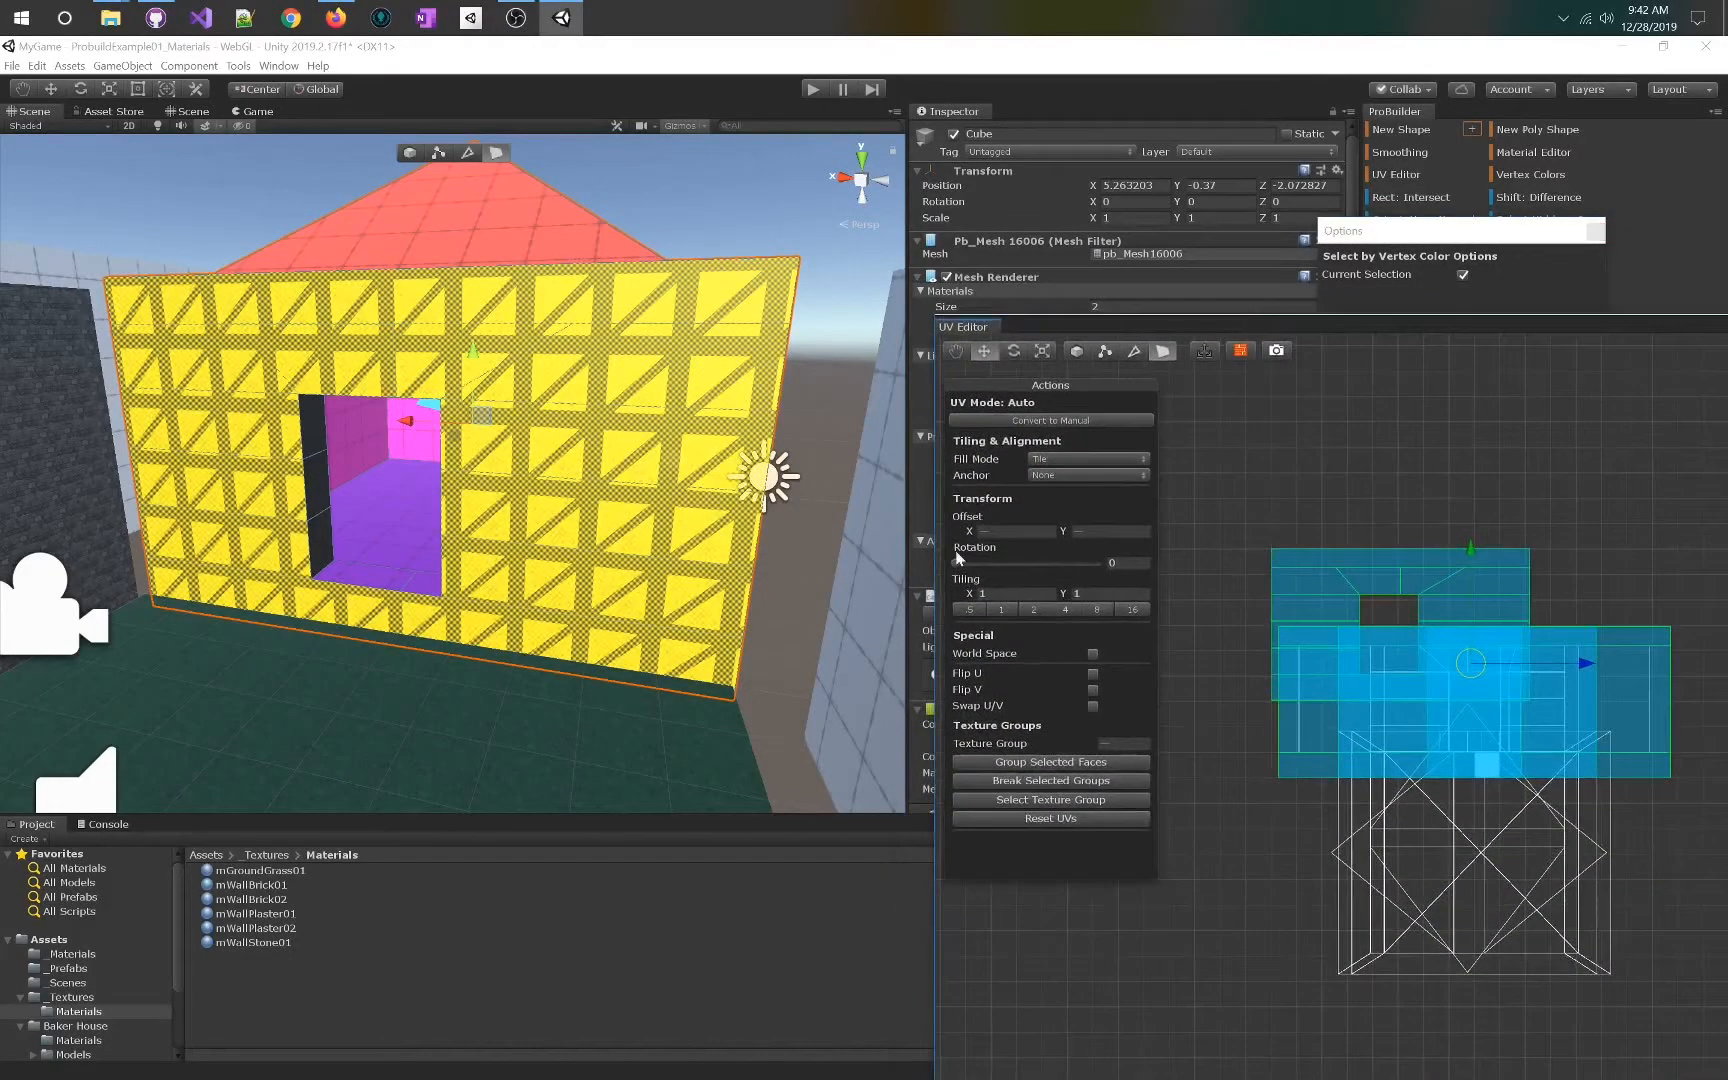
click(1030, 610)
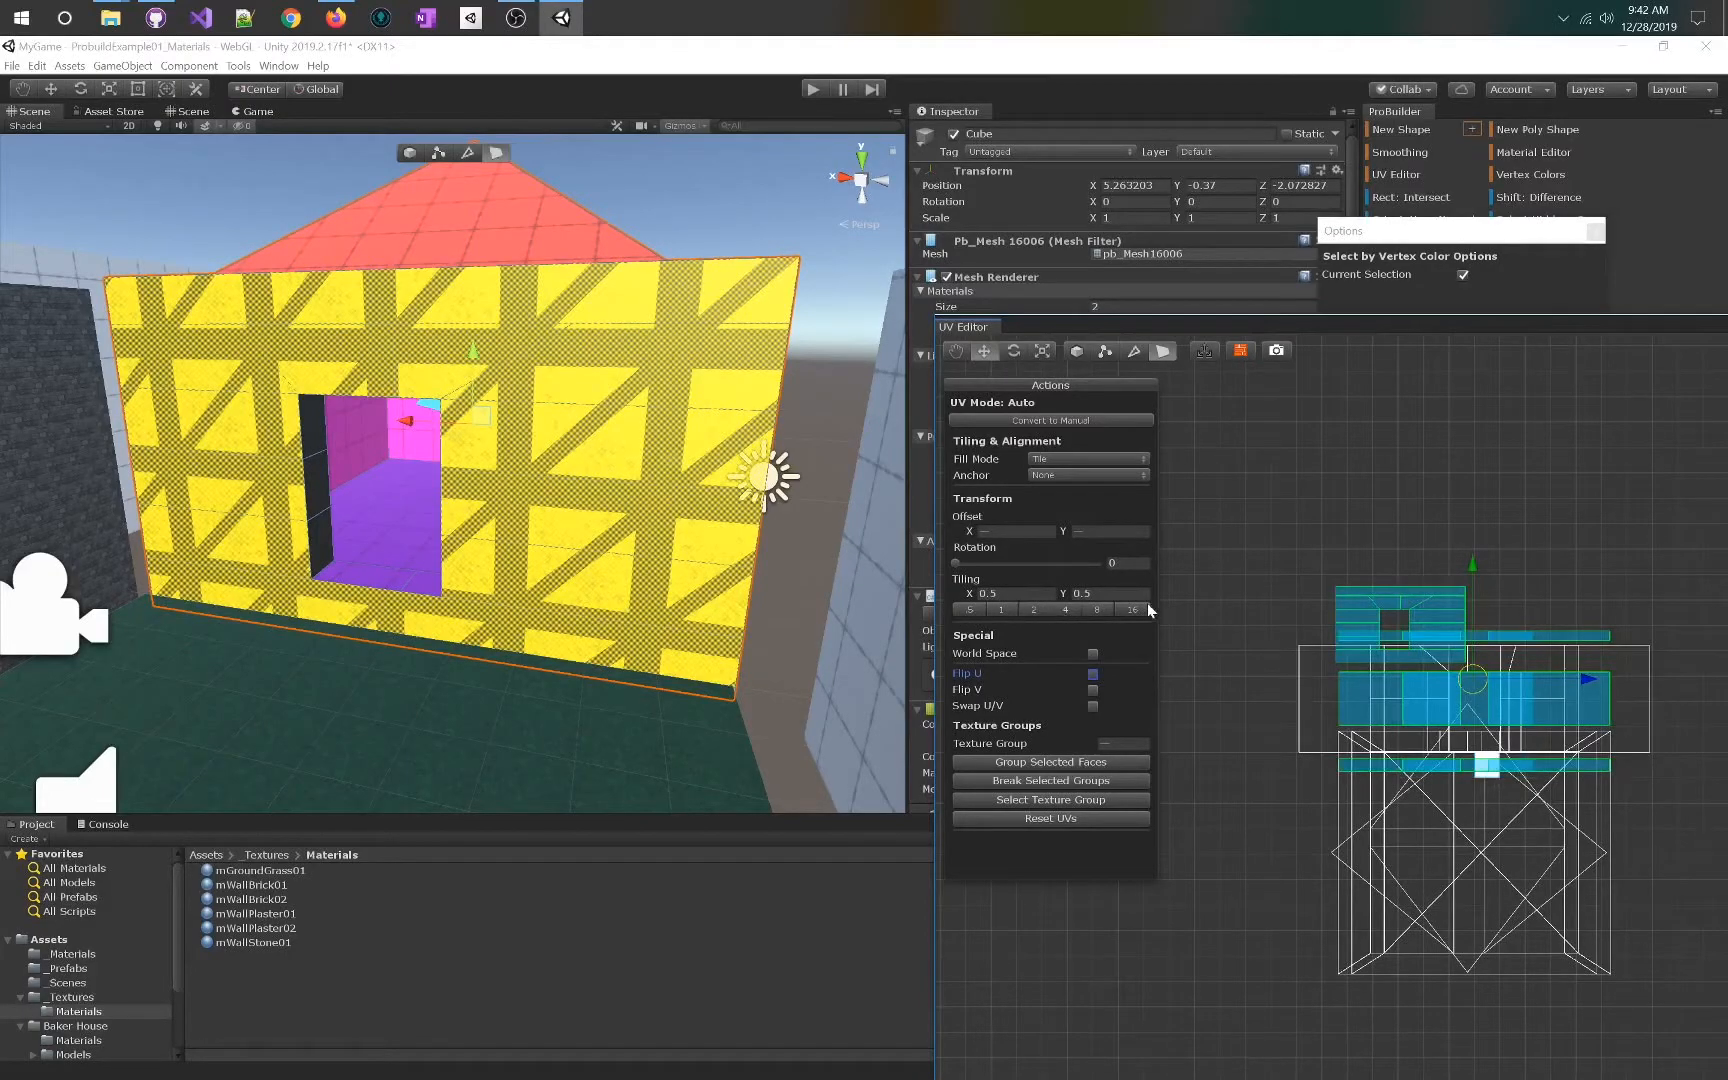
click(1066, 610)
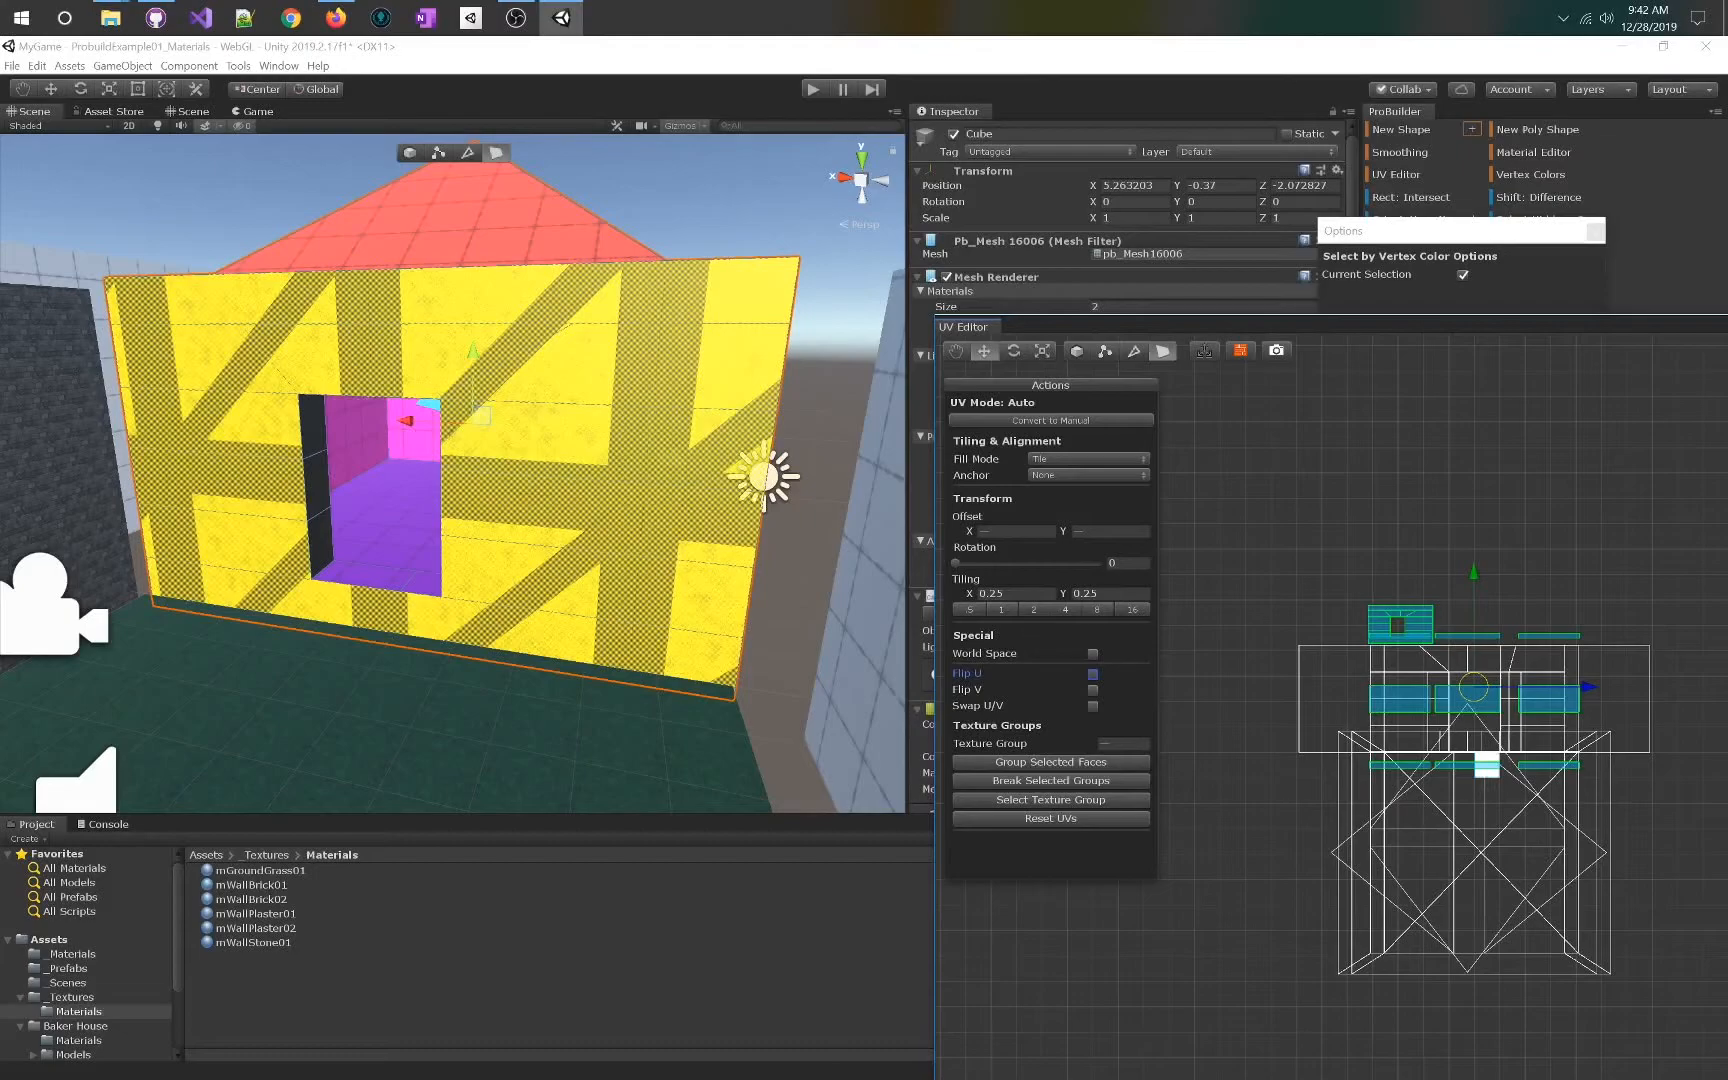
- Move the selected wall faces' UVs upward in the layout, clear of the other islands, and deselect them
drag(480, 416, 490, 468)
key(ctrl+z)
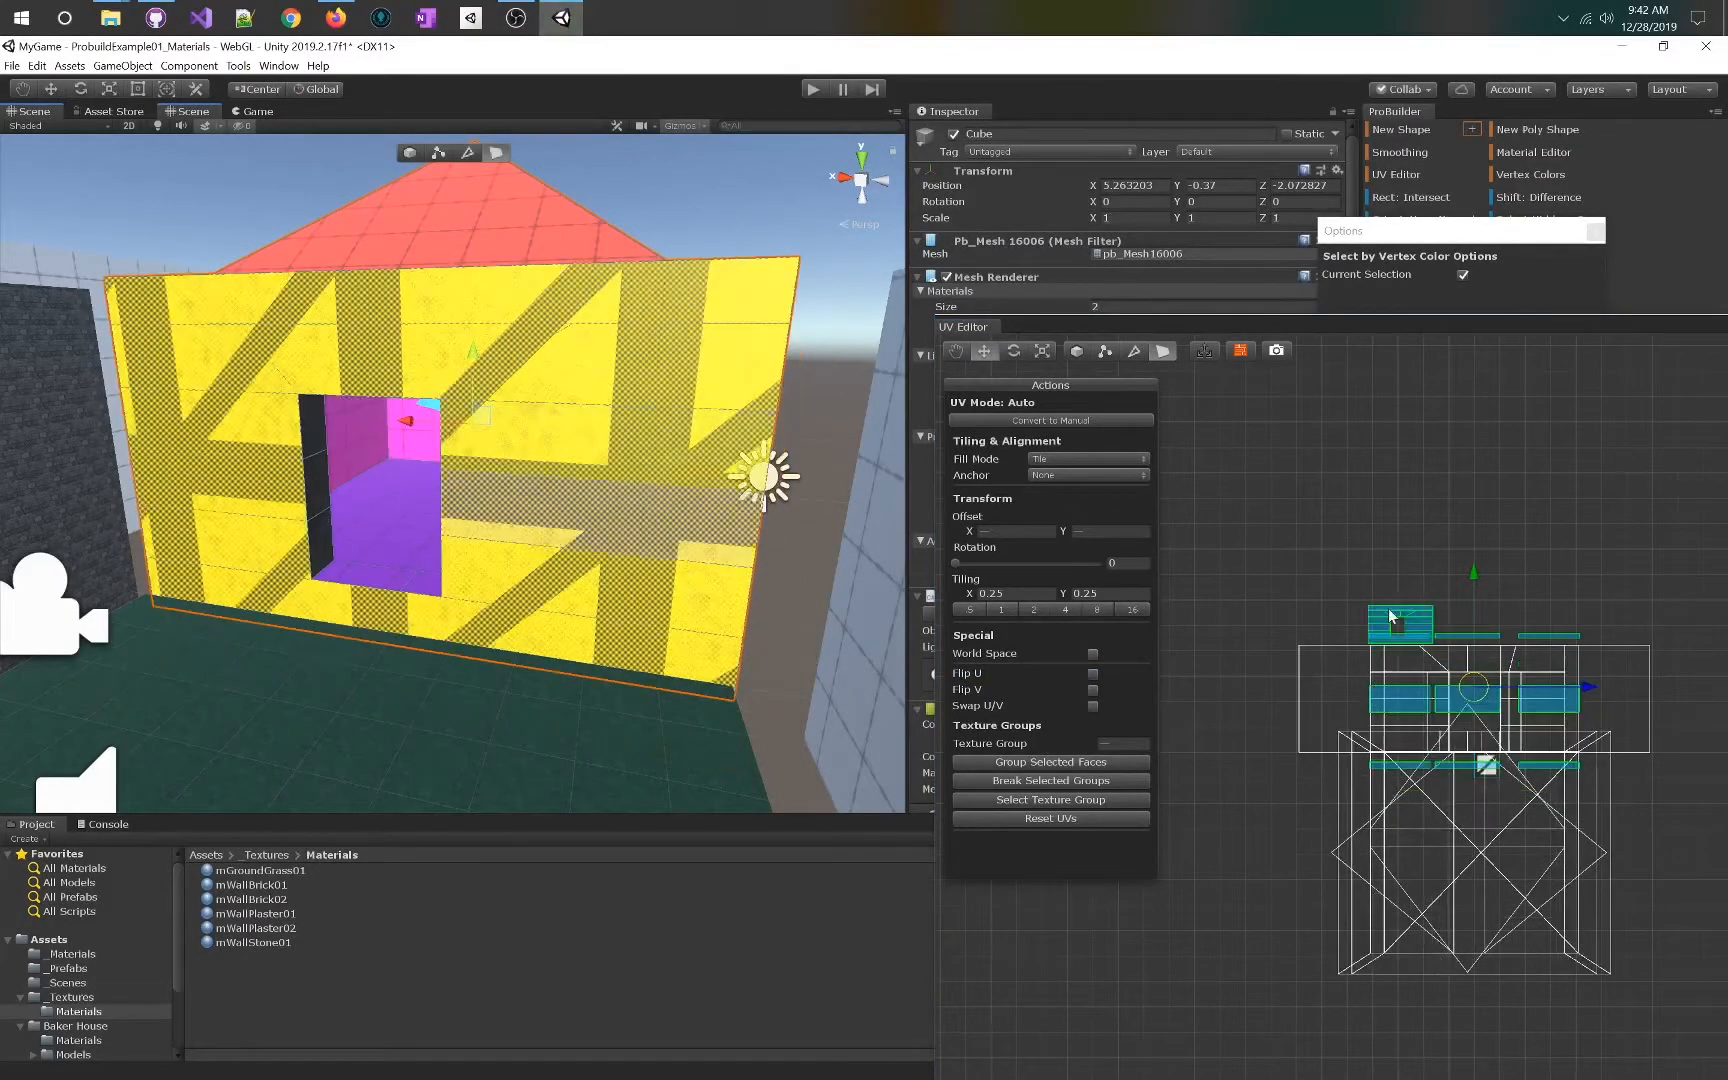
drag(1455, 682, 1458, 548)
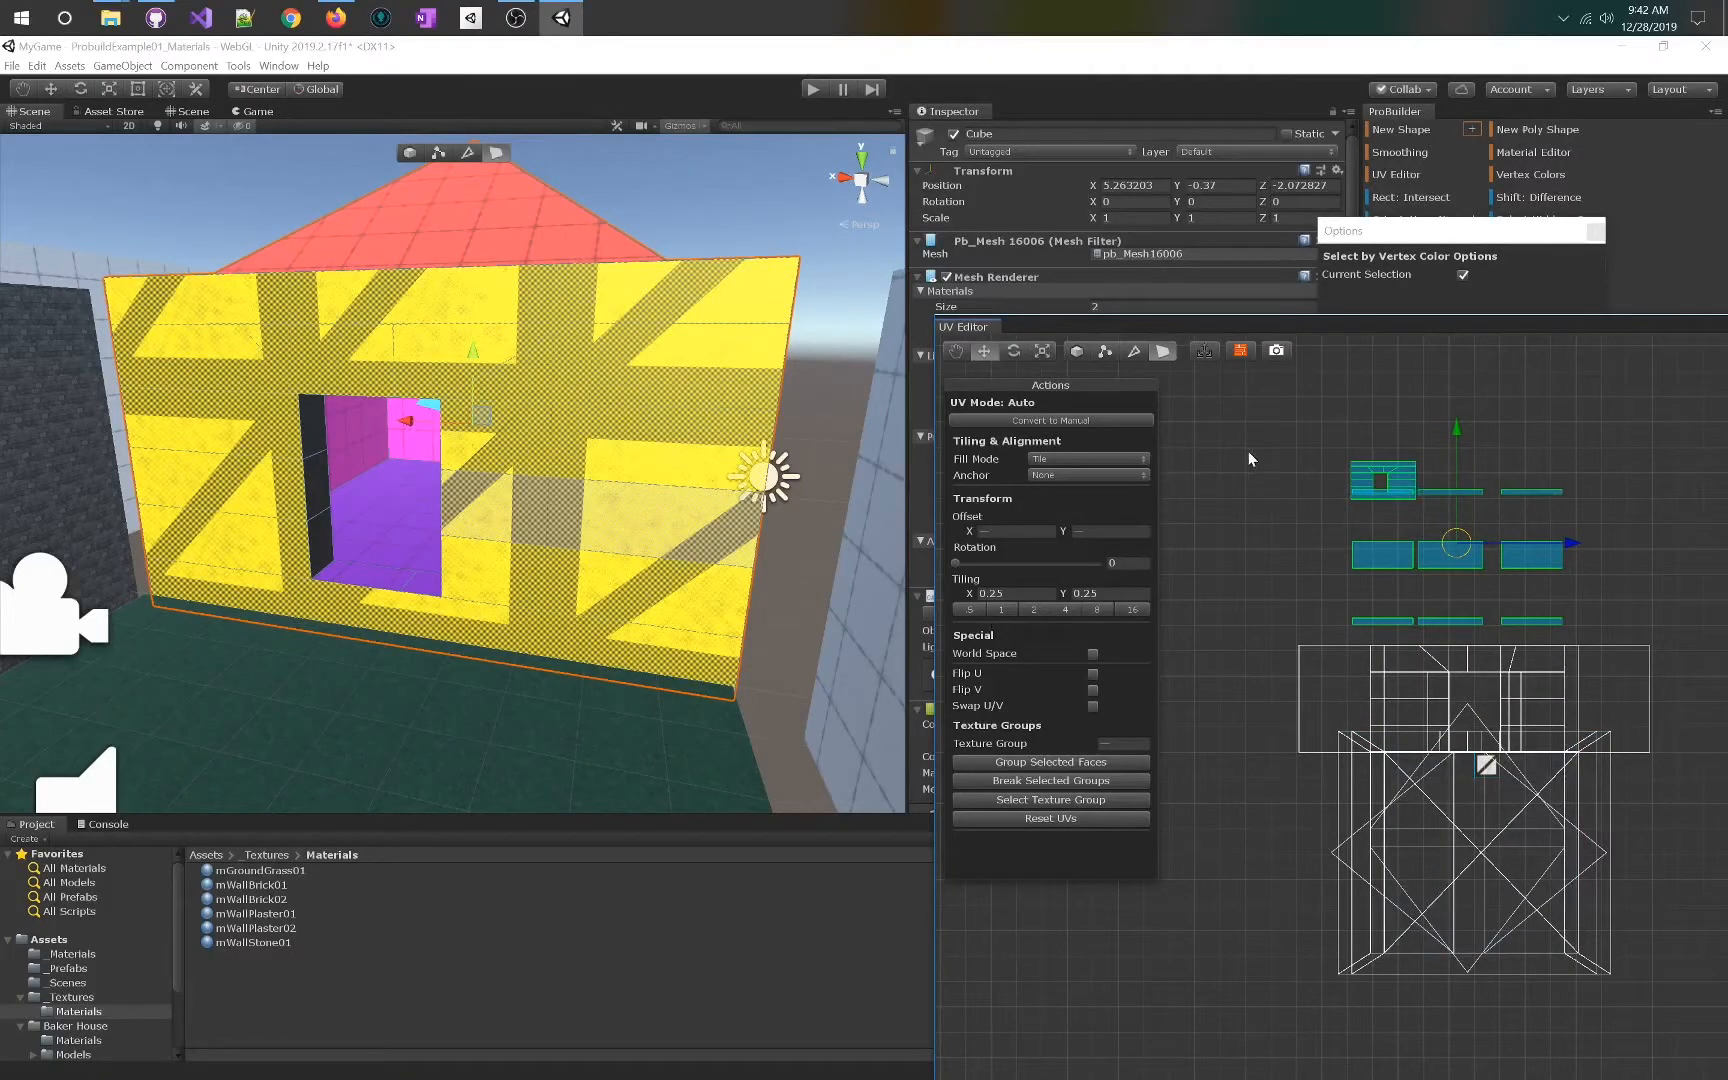
click(1247, 451)
- Move the front wall's UV group away from the side wall islands, to an offset of about X 6.03, Y -3.88
click(1364, 470)
drag(1470, 473, 1378, 508)
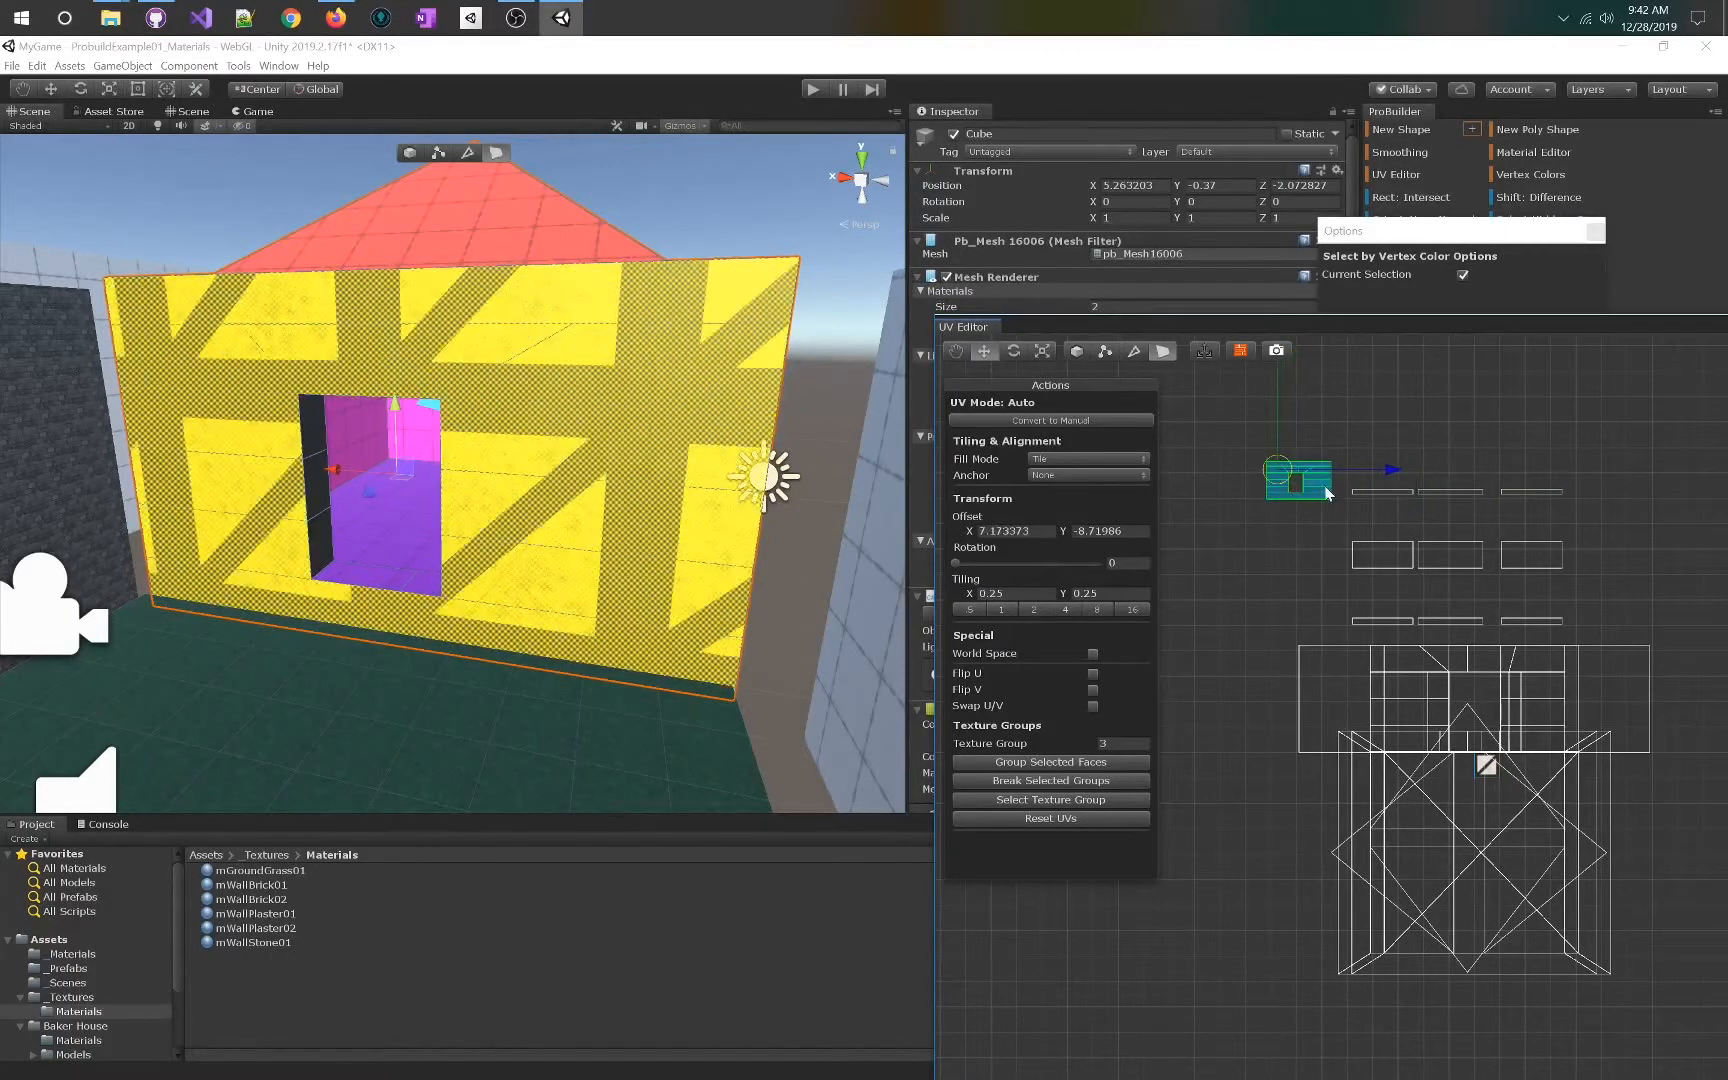
drag(1270, 475, 1321, 581)
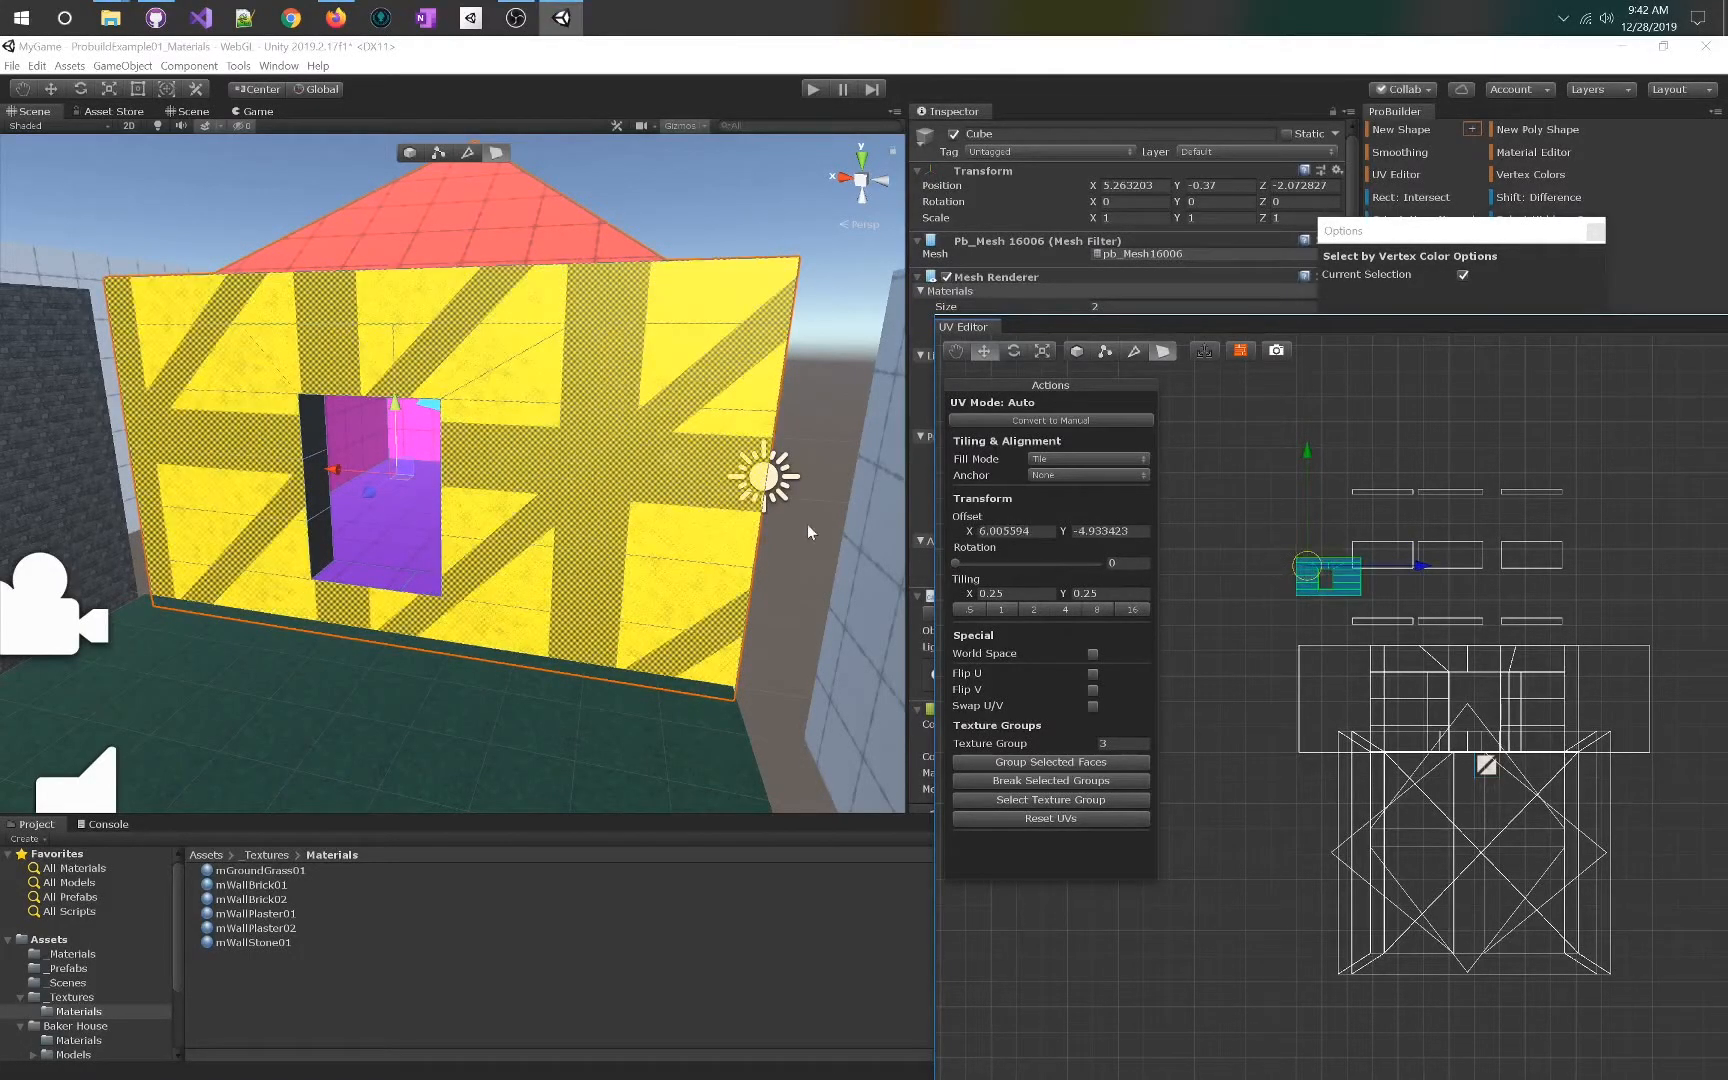
drag(1310, 455, 1308, 450)
scroll(1307, 645, up, 2)
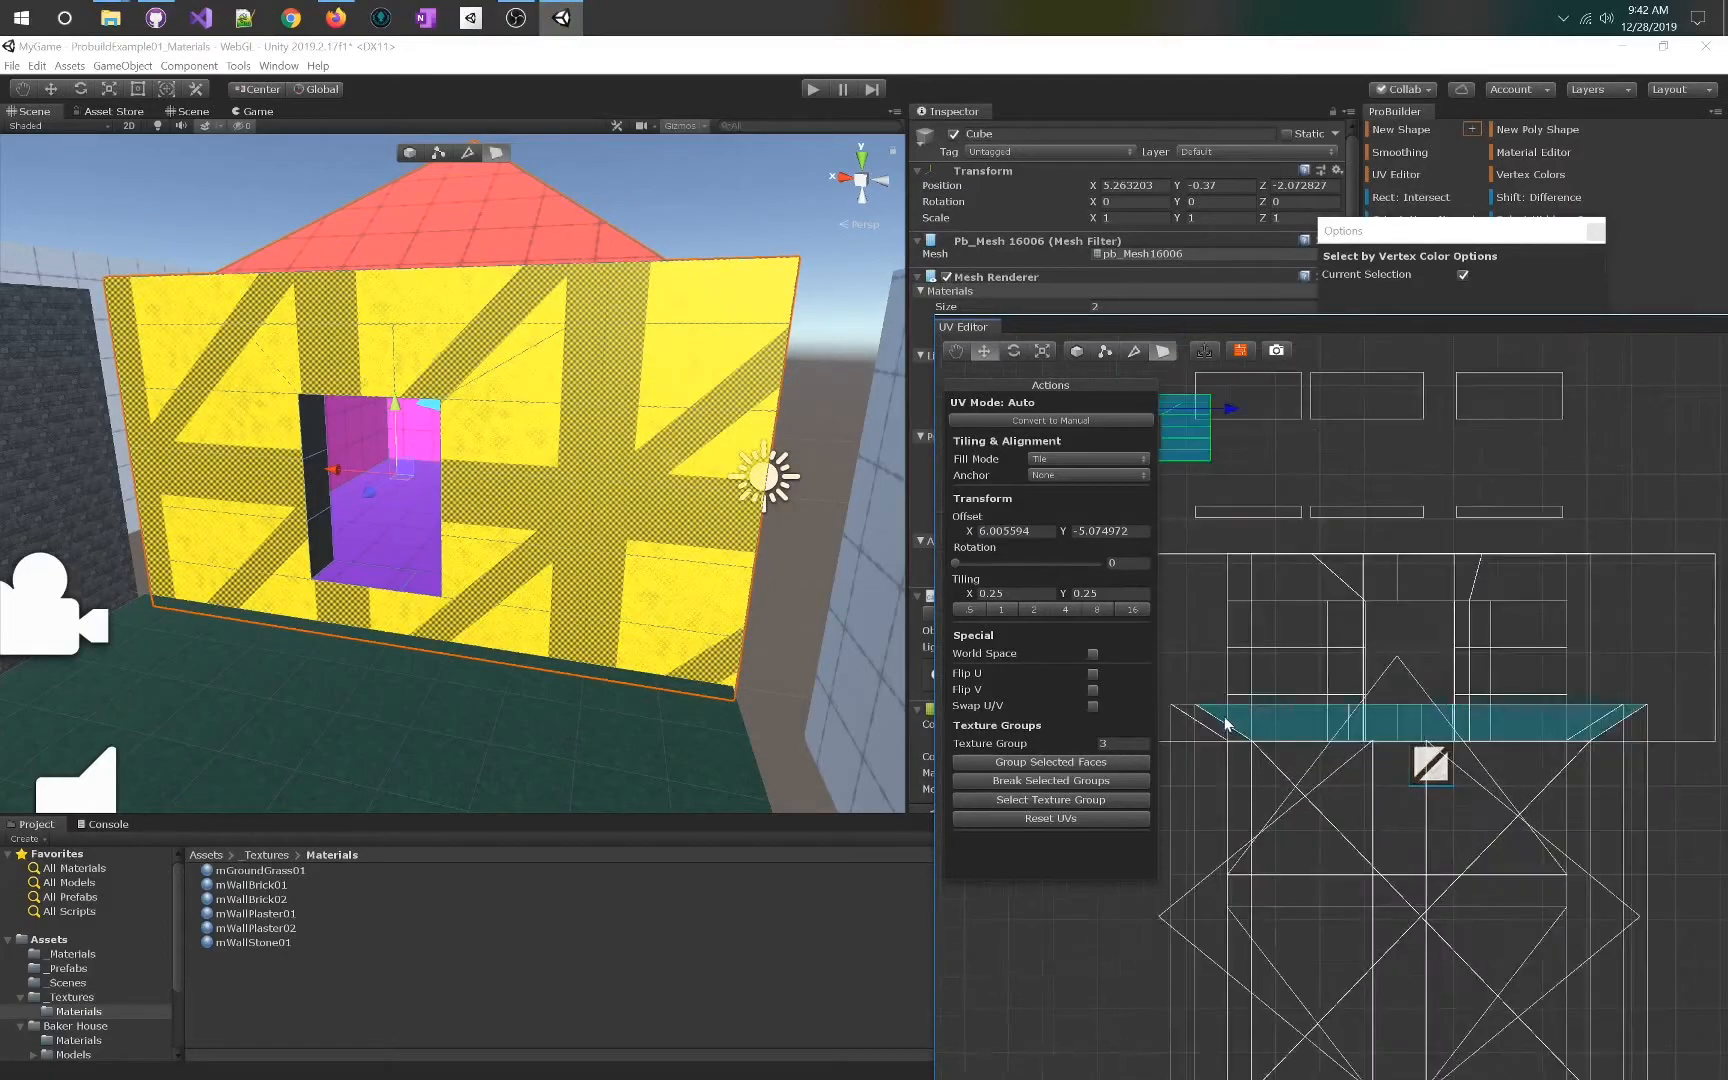
middle_drag(1211, 454, 1323, 501)
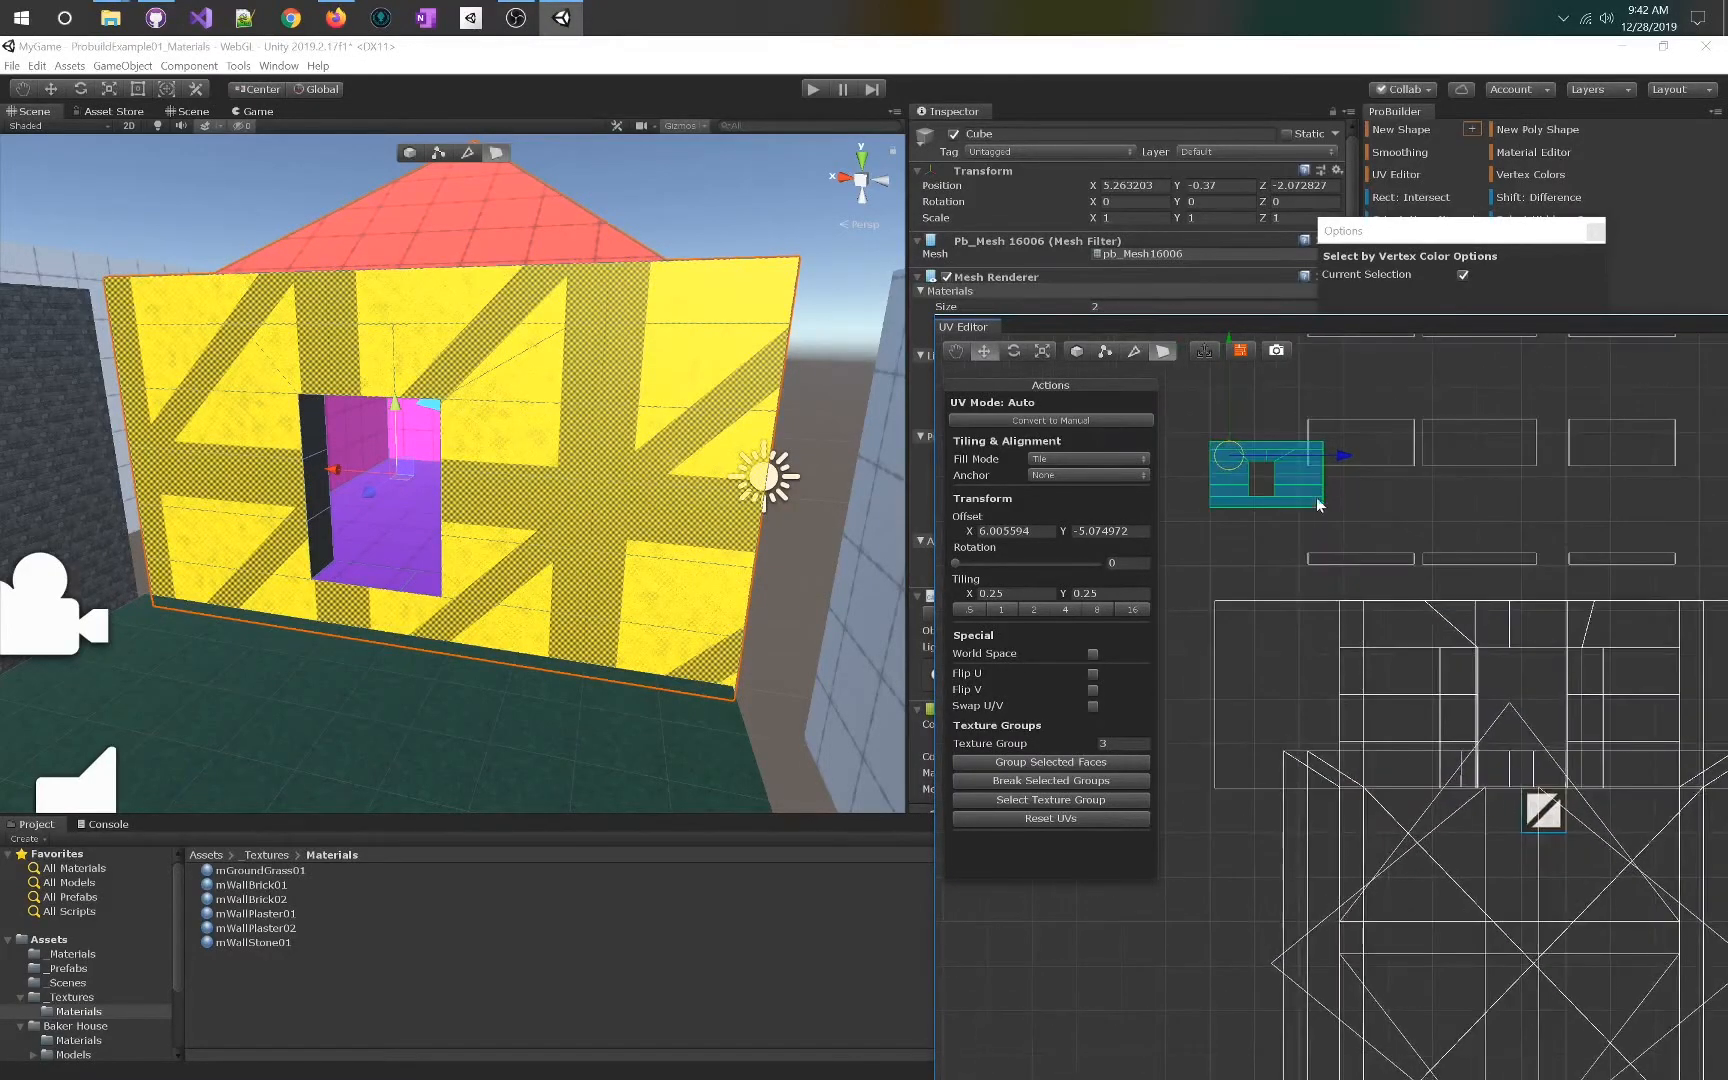
drag(1232, 460, 1229, 519)
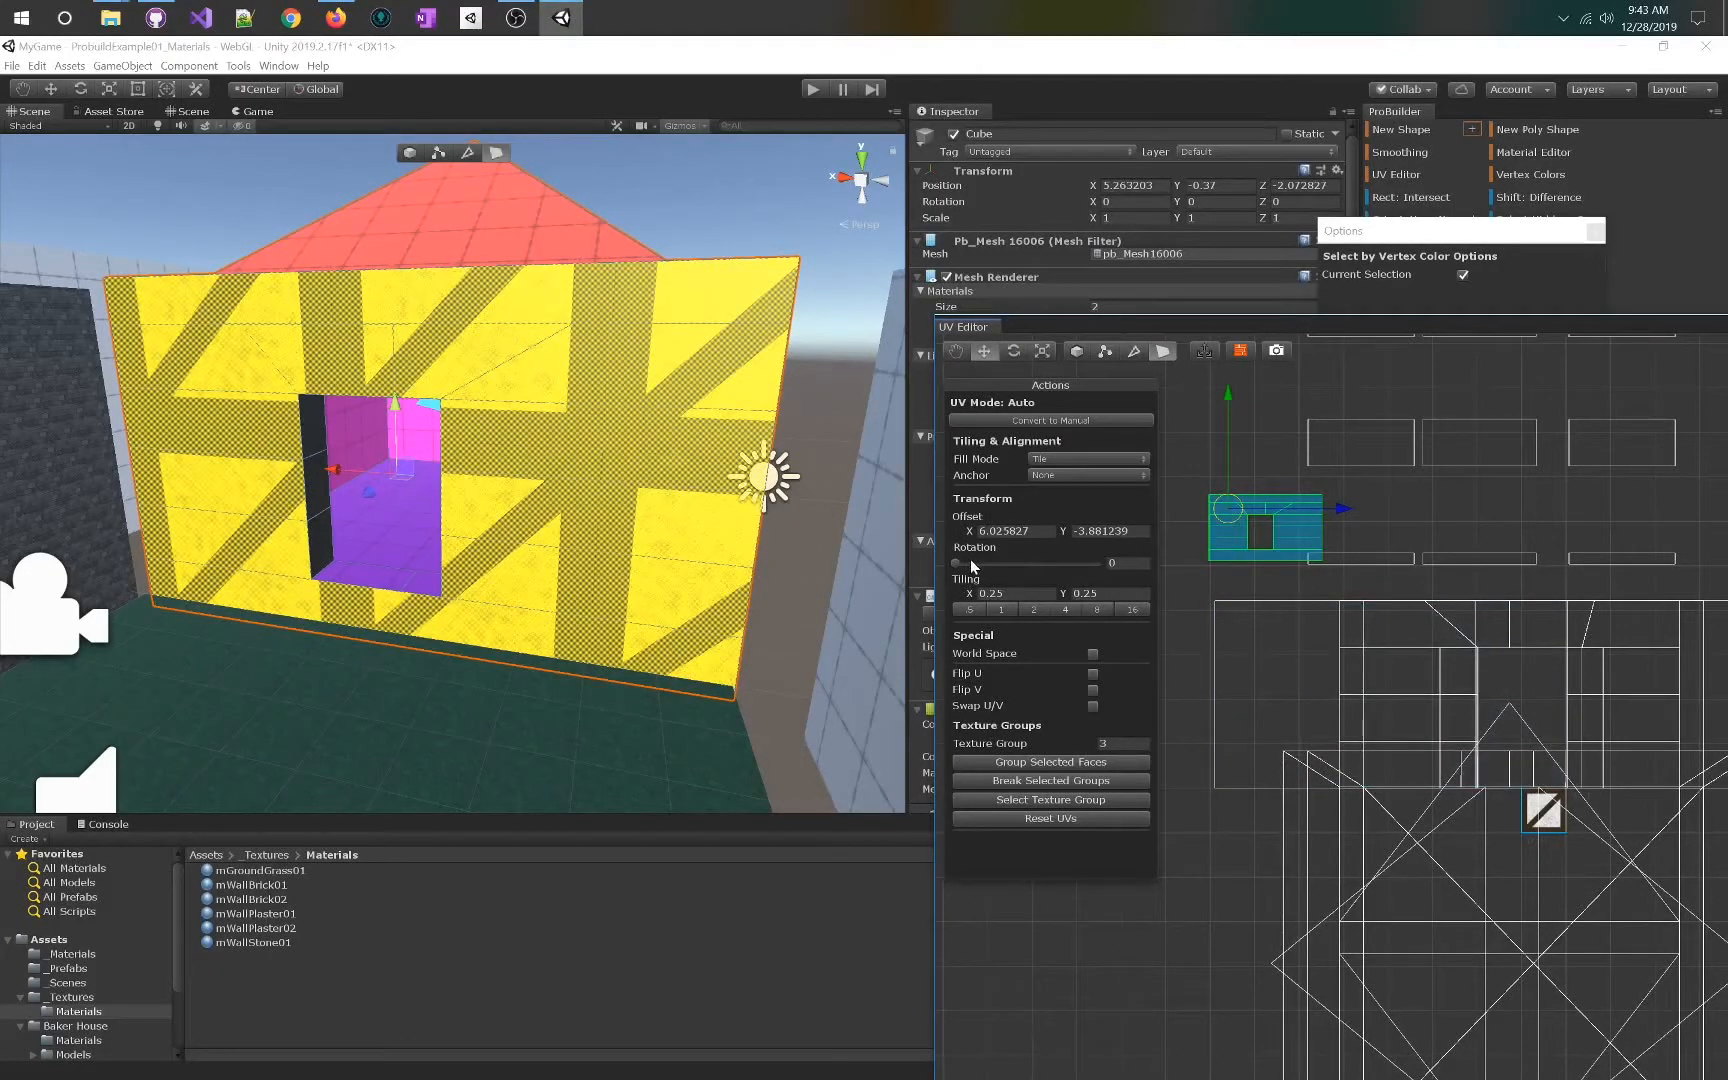
- Enable the in-scene UV handles and shift the front wall's texture upward so a dark beam runs along its top edge
click(1205, 354)
drag(395, 405, 430, 281)
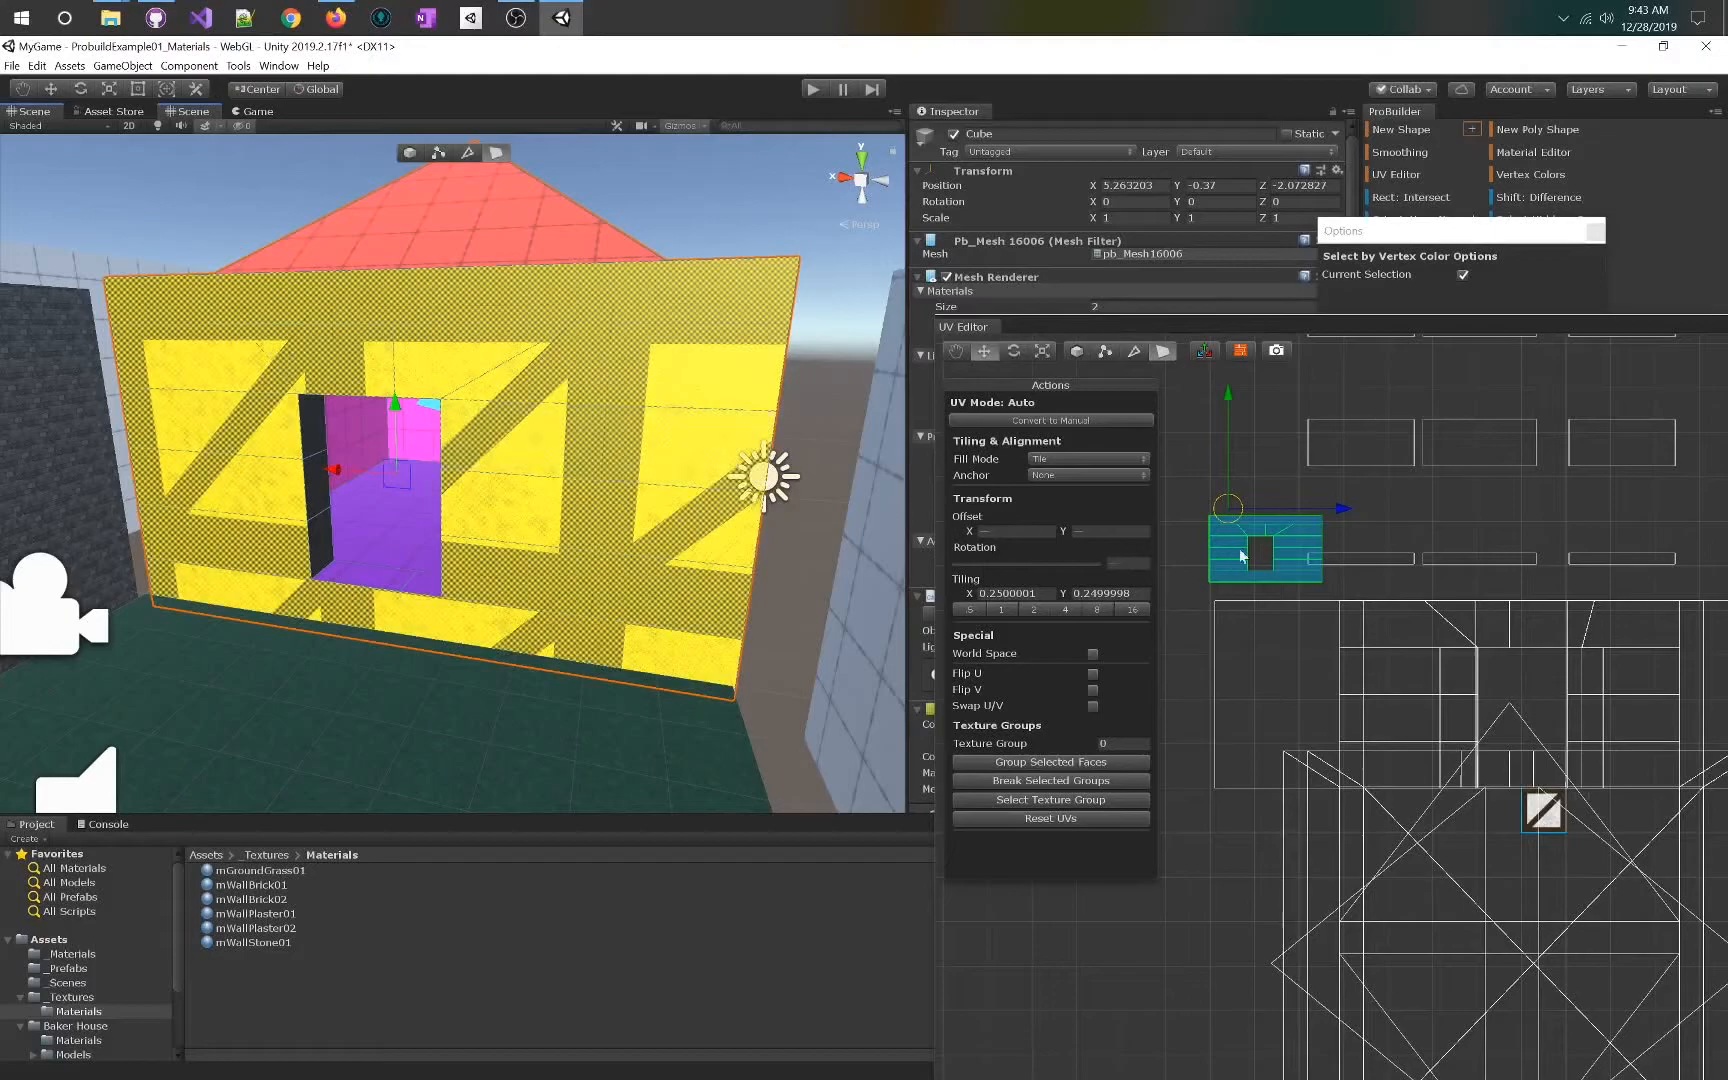
click(1381, 549)
- Select individual front wall faces and base strips to examine which UV islands they correspond to
click(1395, 560)
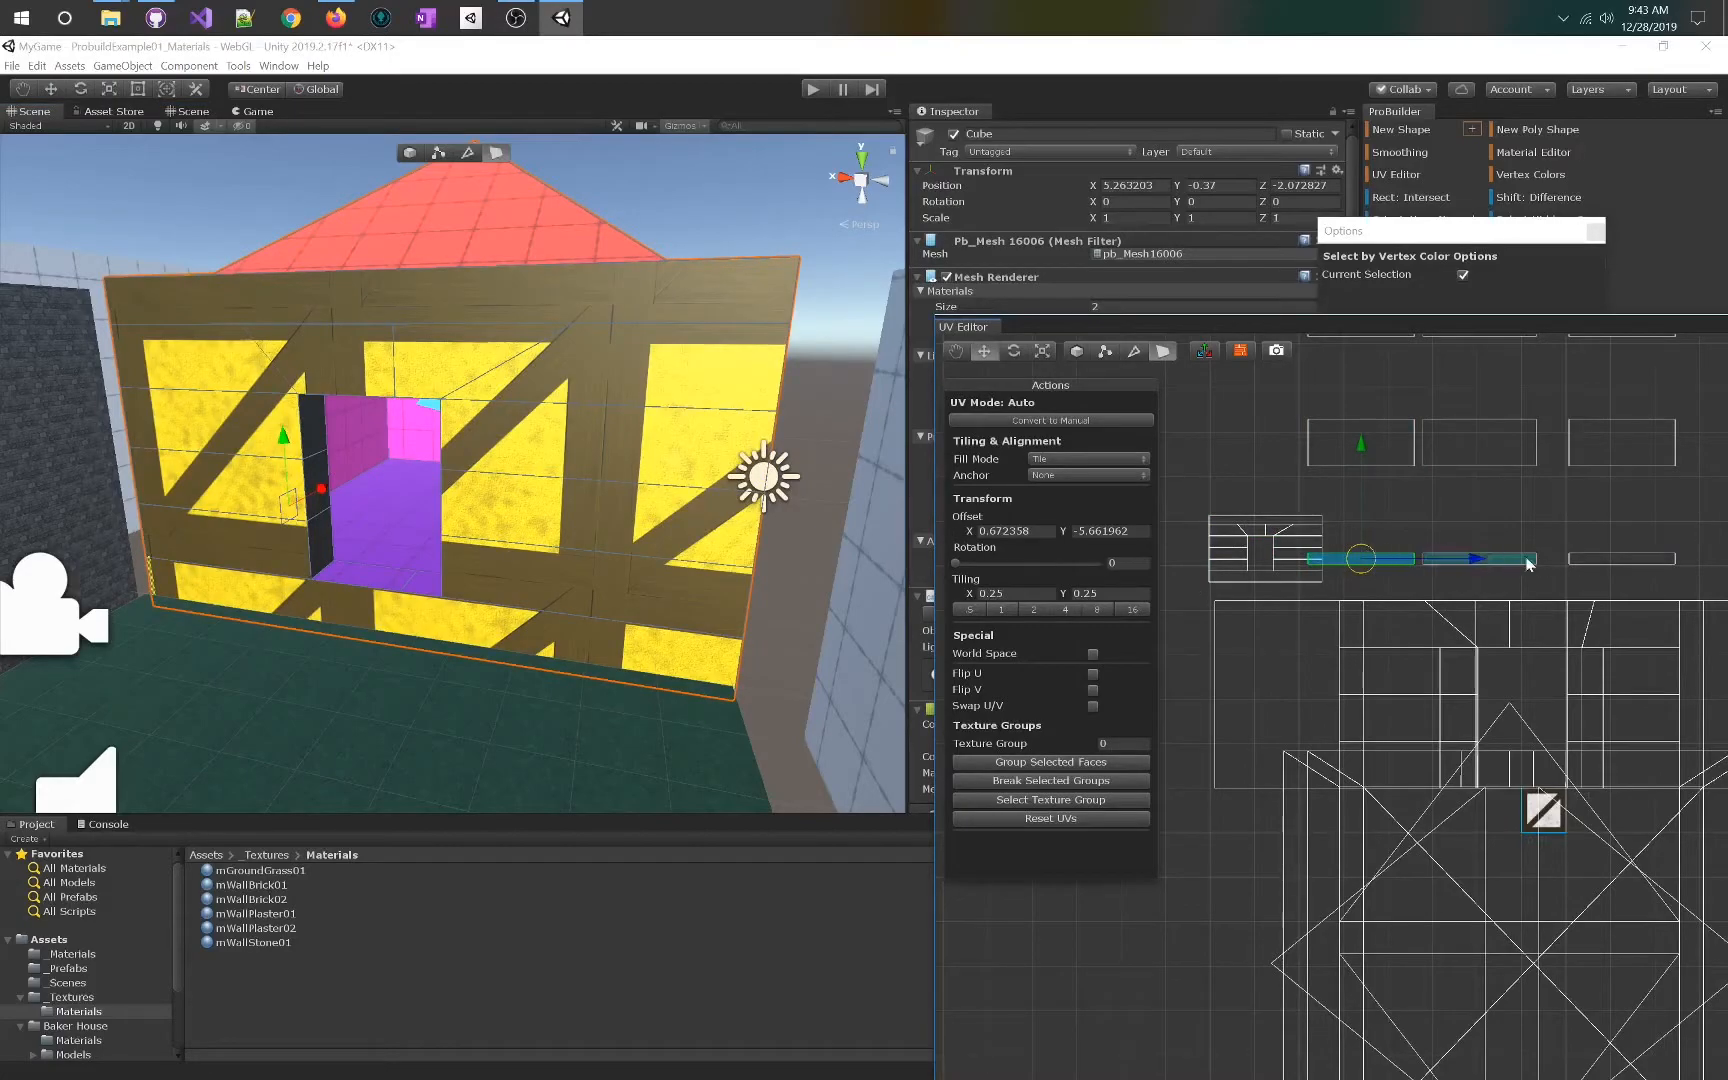
right_drag(678, 487, 748, 506)
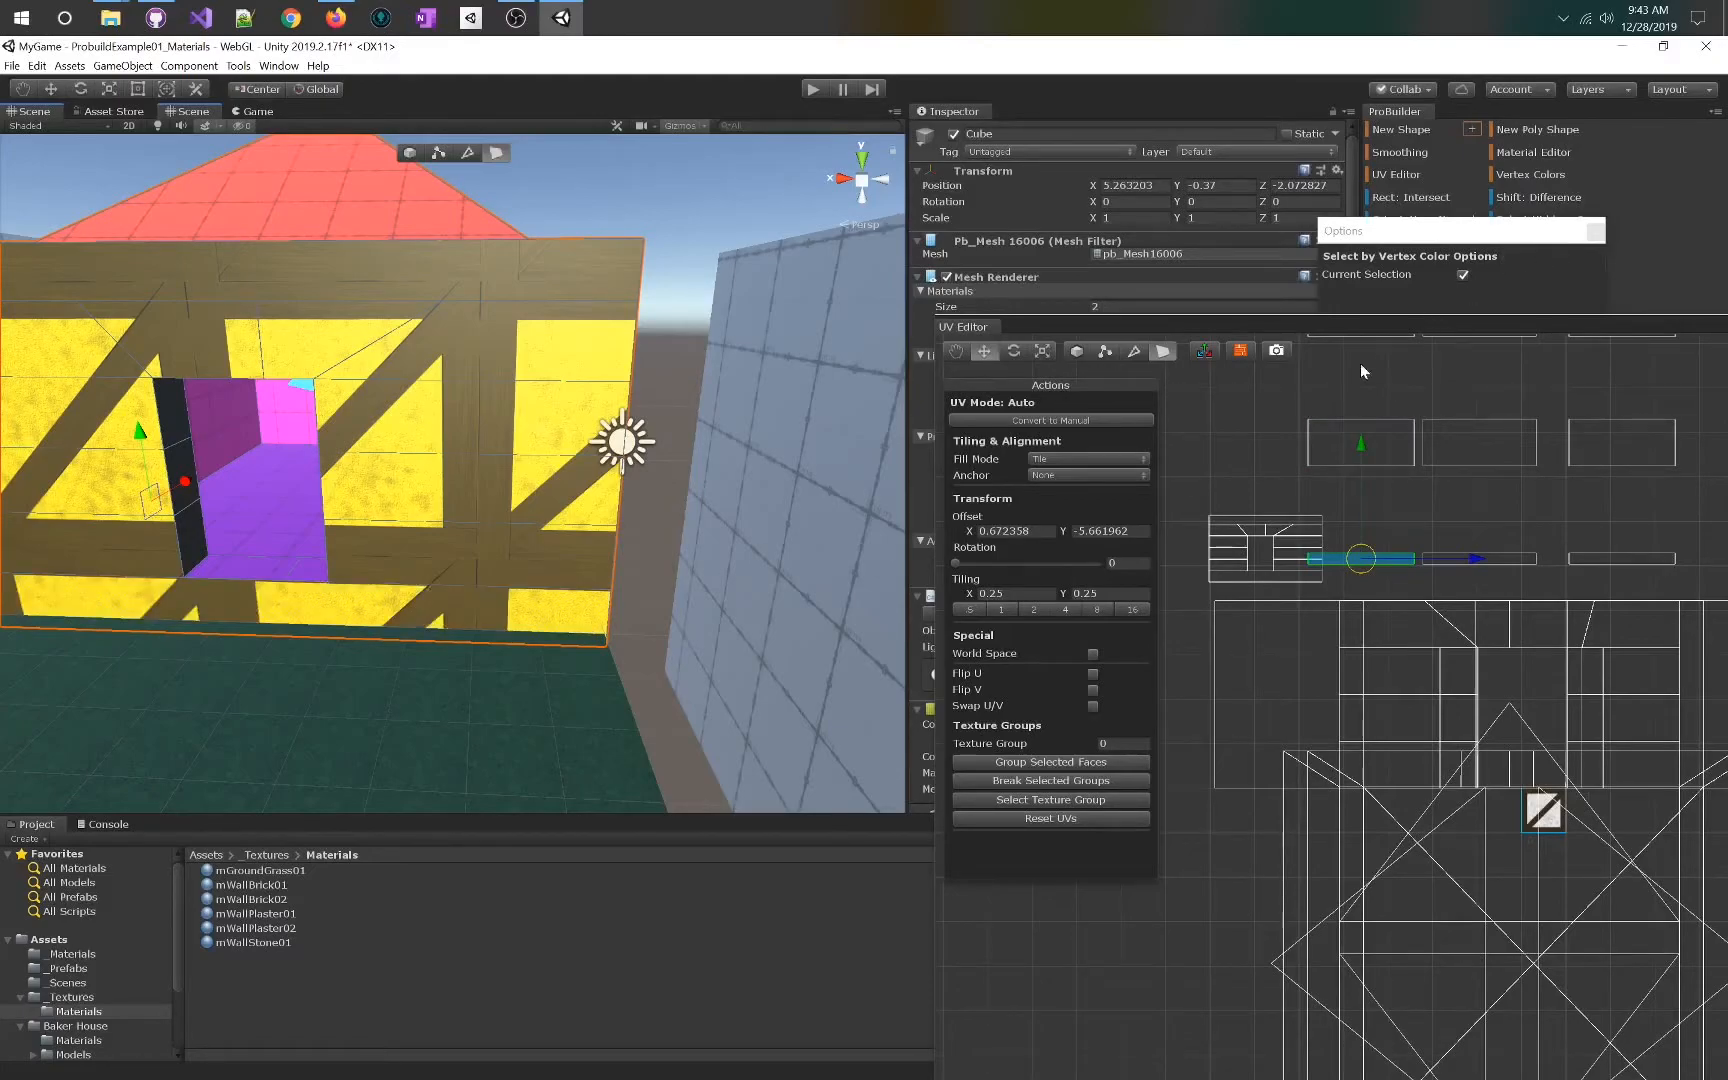
click(530, 397)
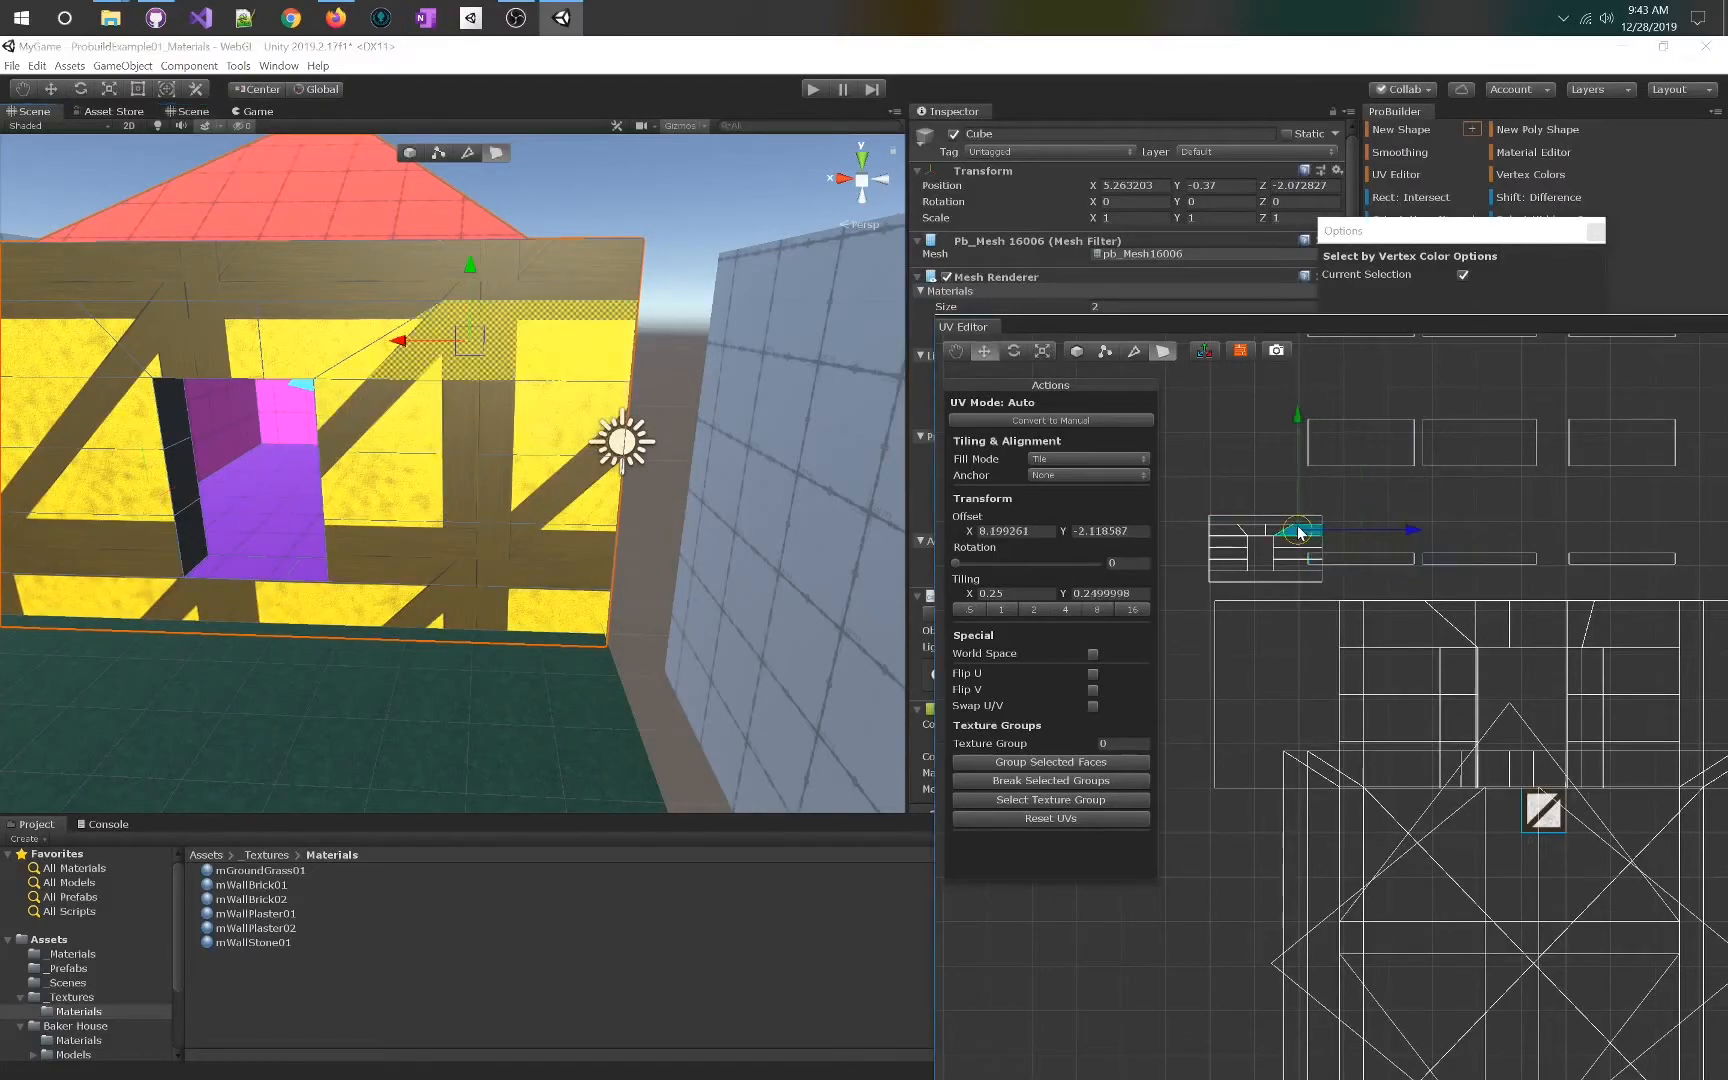
click(1299, 414)
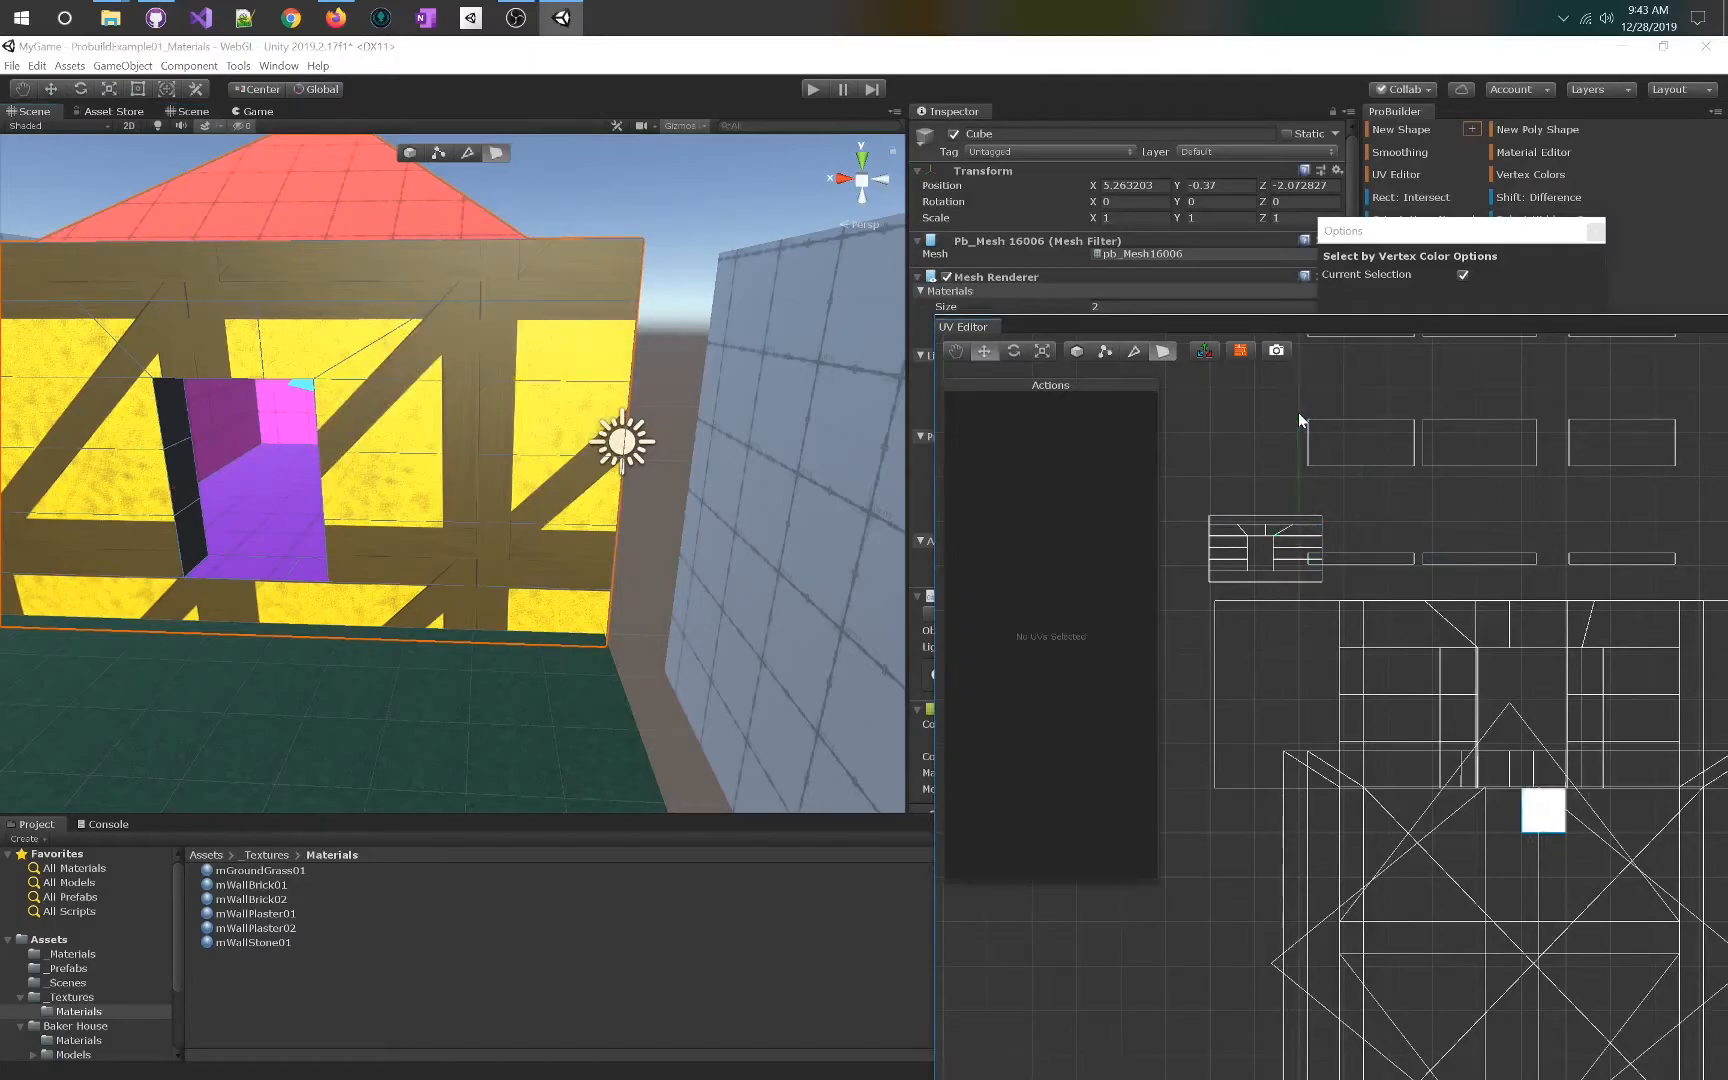
click(1277, 543)
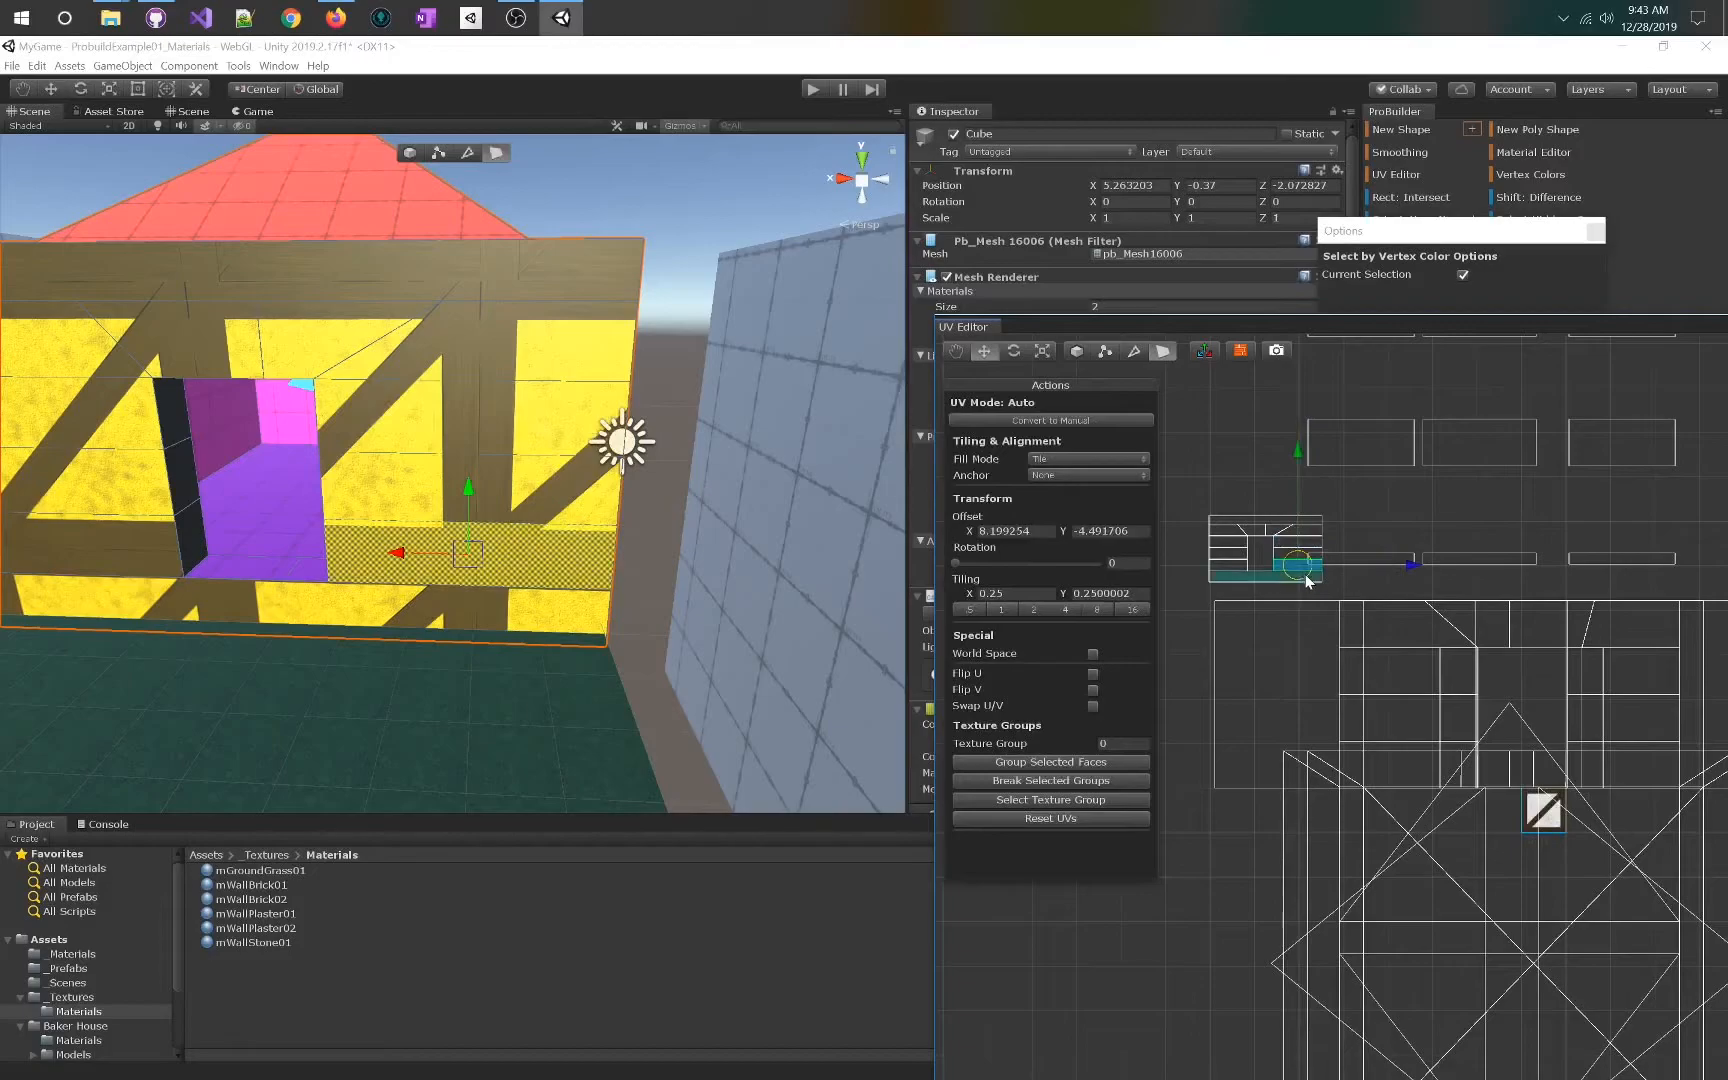
click(1306, 577)
shift+click(1365, 556)
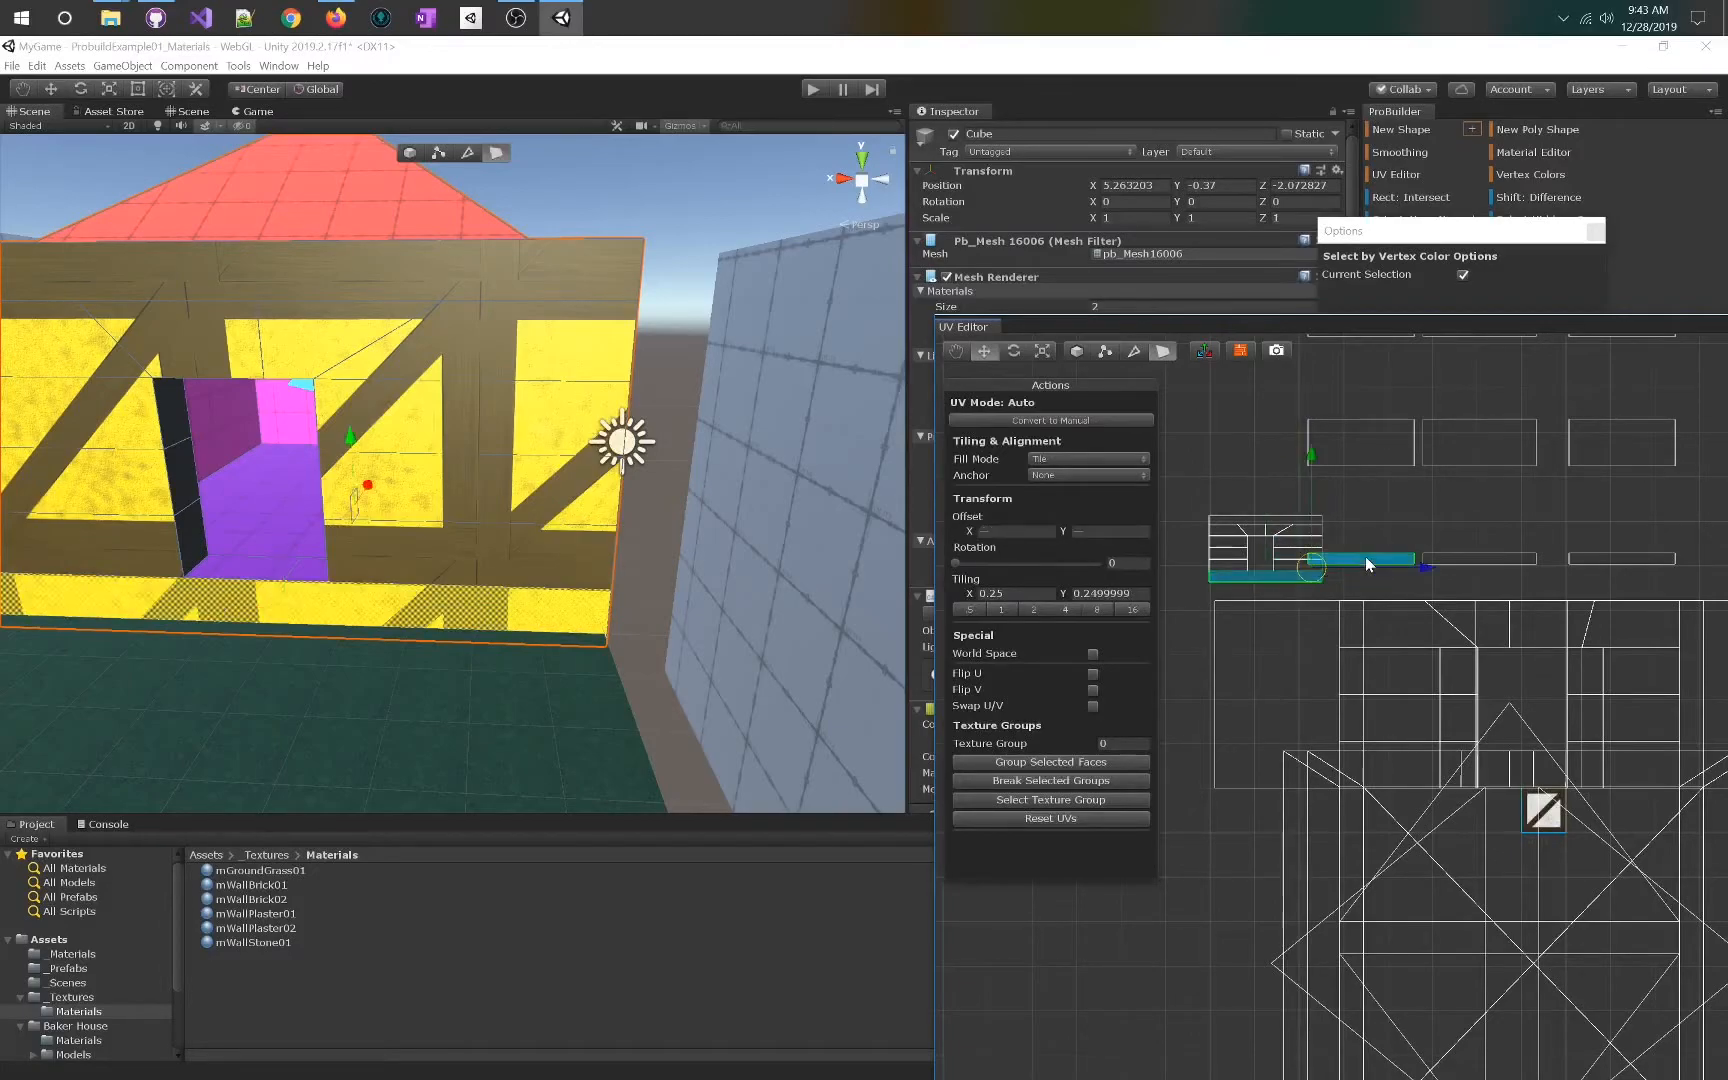
- Auto-stitch the right side wall's base strip to the front wall's base strip in the UV layout
right_drag(806, 525, 461, 647)
click(606, 611)
right_drag(729, 586, 323, 675)
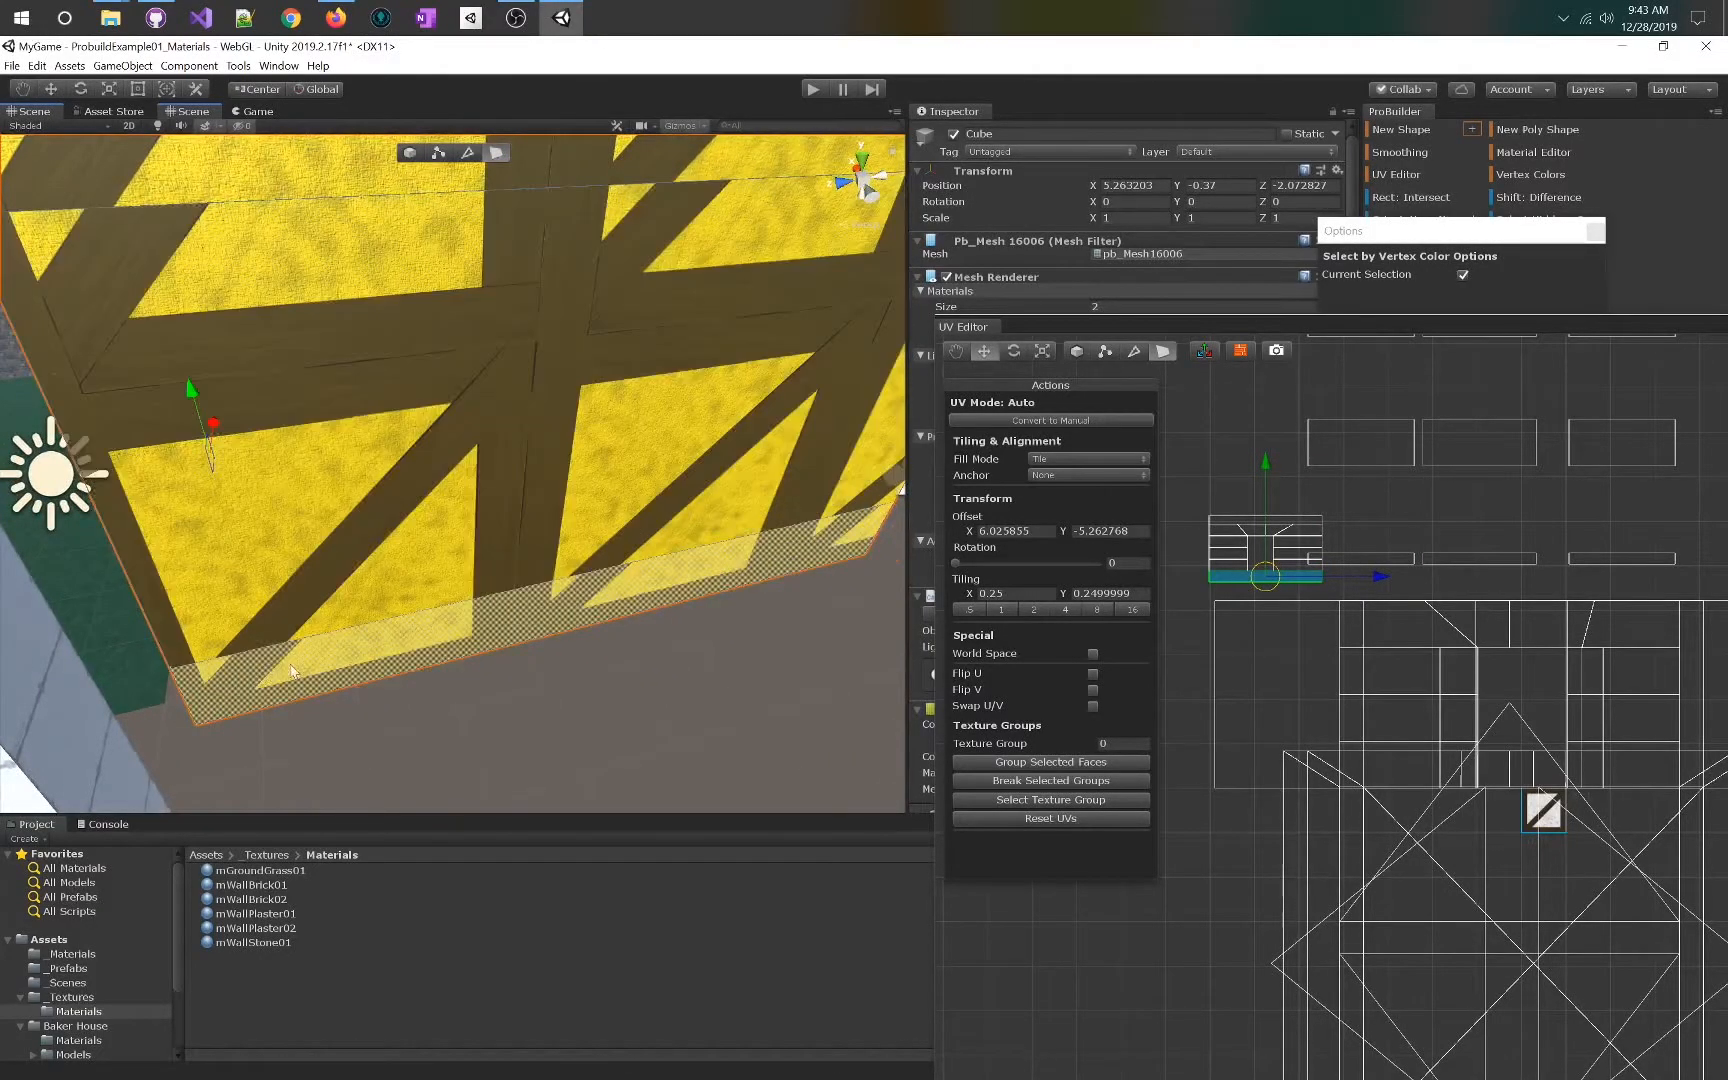
click(346, 680)
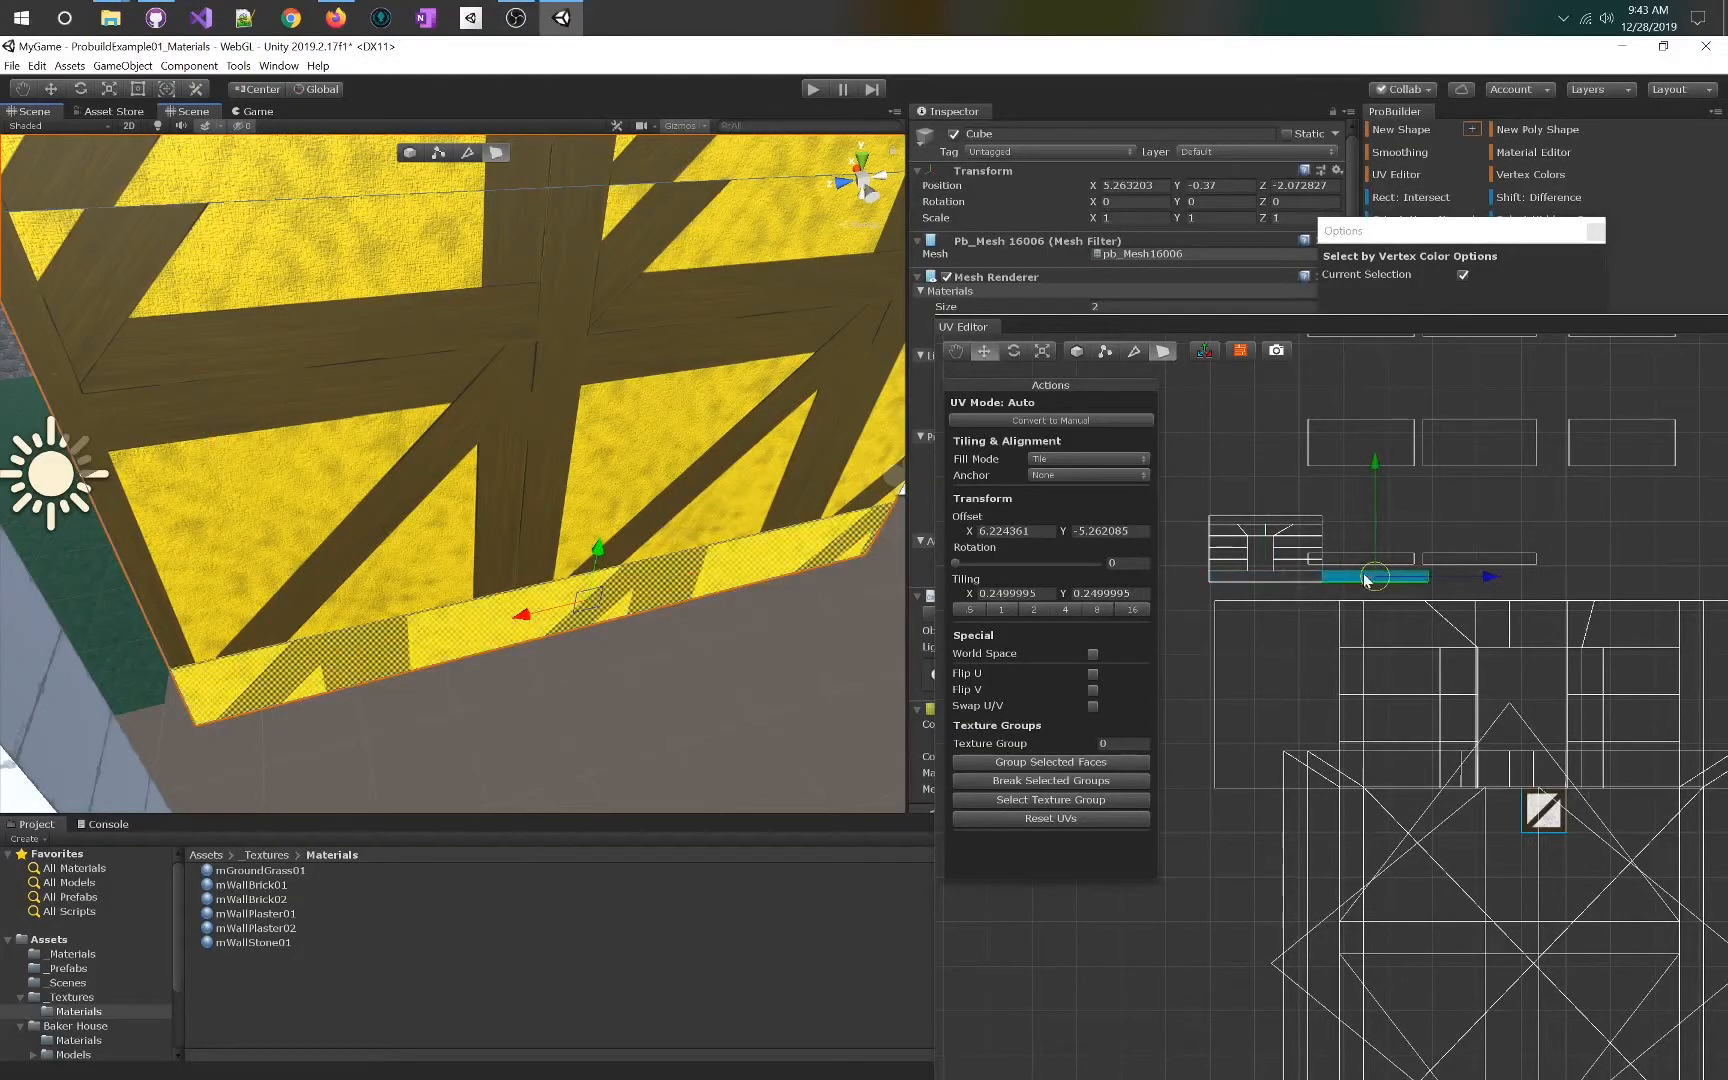
- Continue auto-stitching the base strips around the house, adding the back wall's and the left side wall's strips
alt+drag(770, 533, 390, 528)
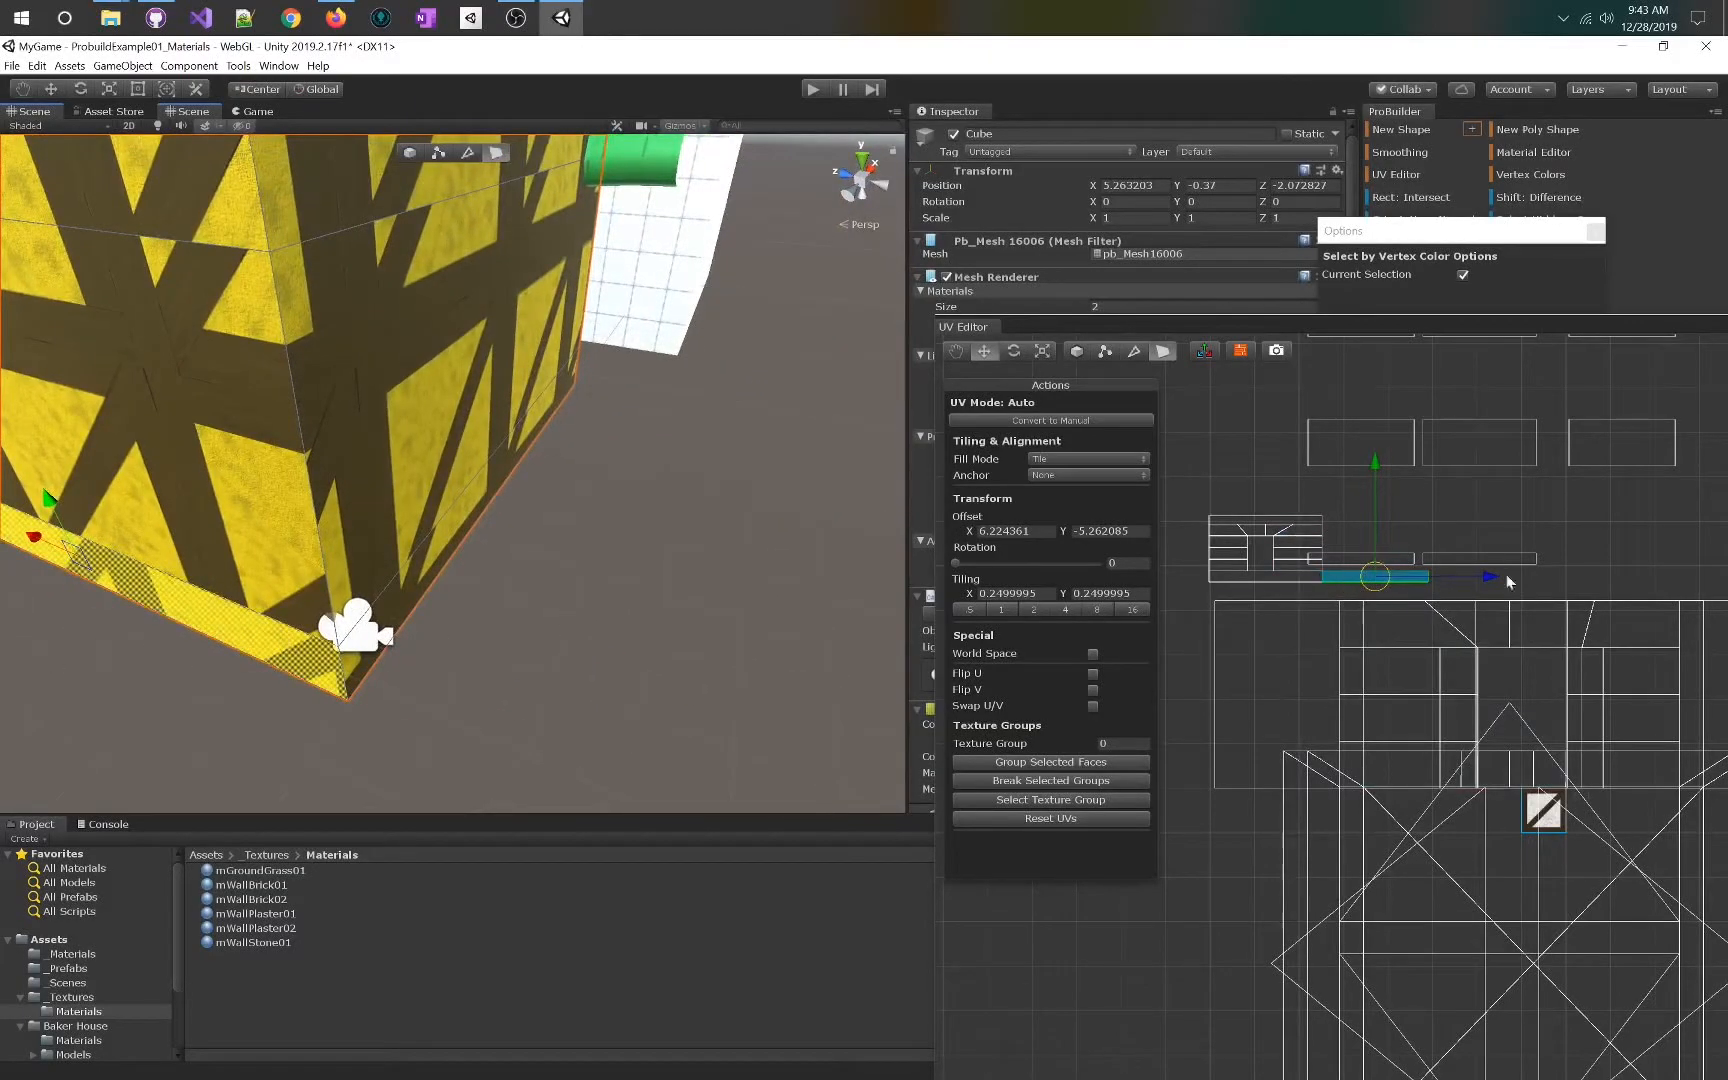
click(458, 531)
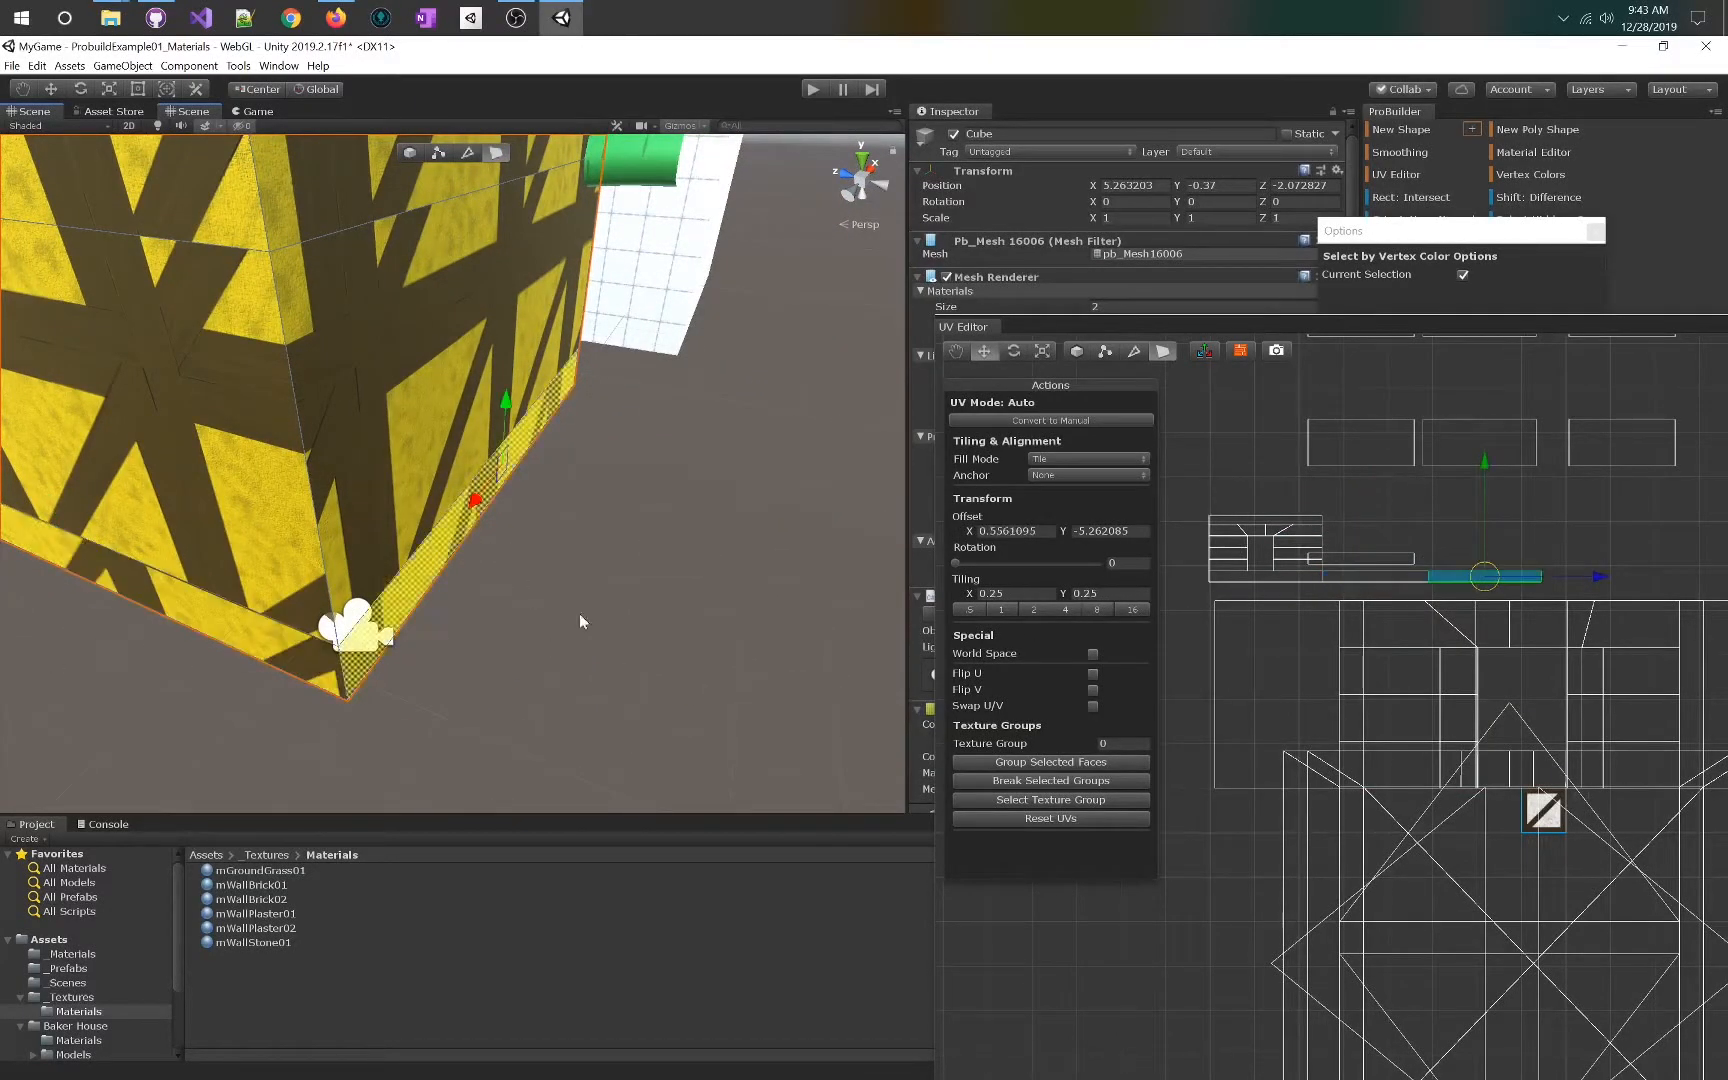
alt+drag(651, 550, 192, 554)
key(d)
right_drag(192, 554, 2, 551)
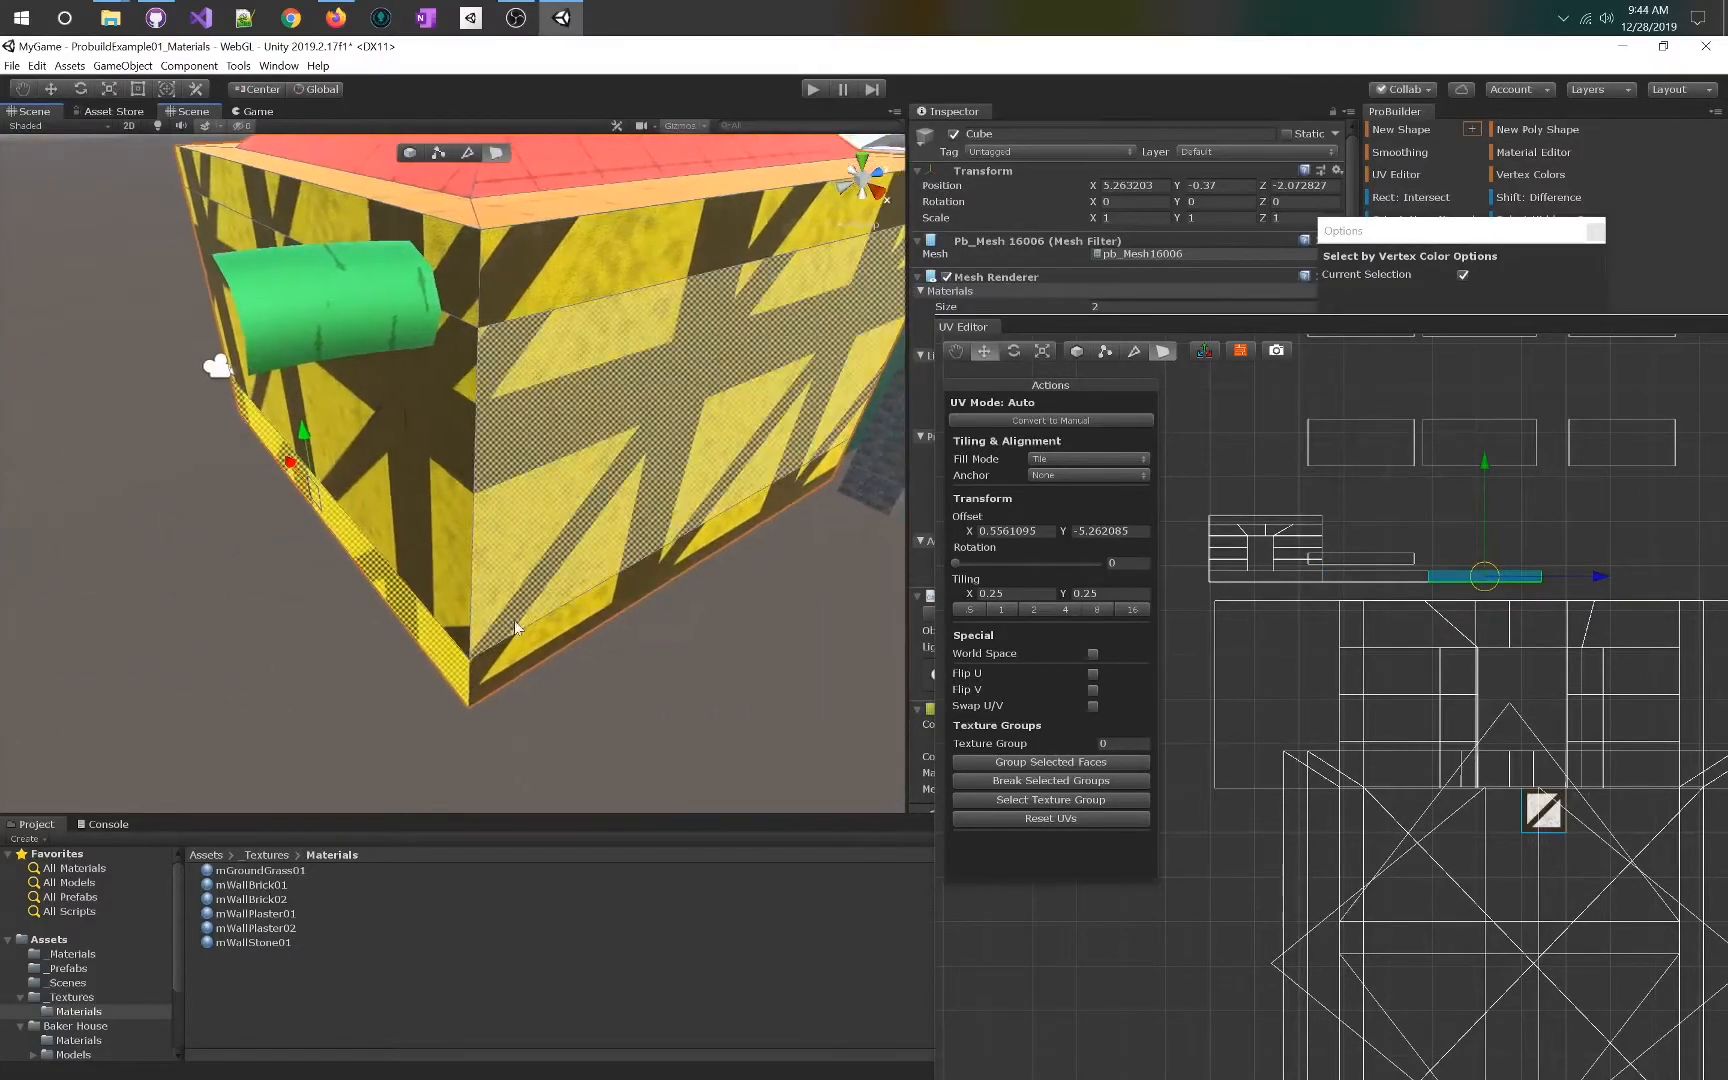
click(555, 636)
- Auto-stitch the right side wall's middle face and upper strip onto its base strip so the beams line up
alt+drag(705, 600, 782, 657)
click(467, 666)
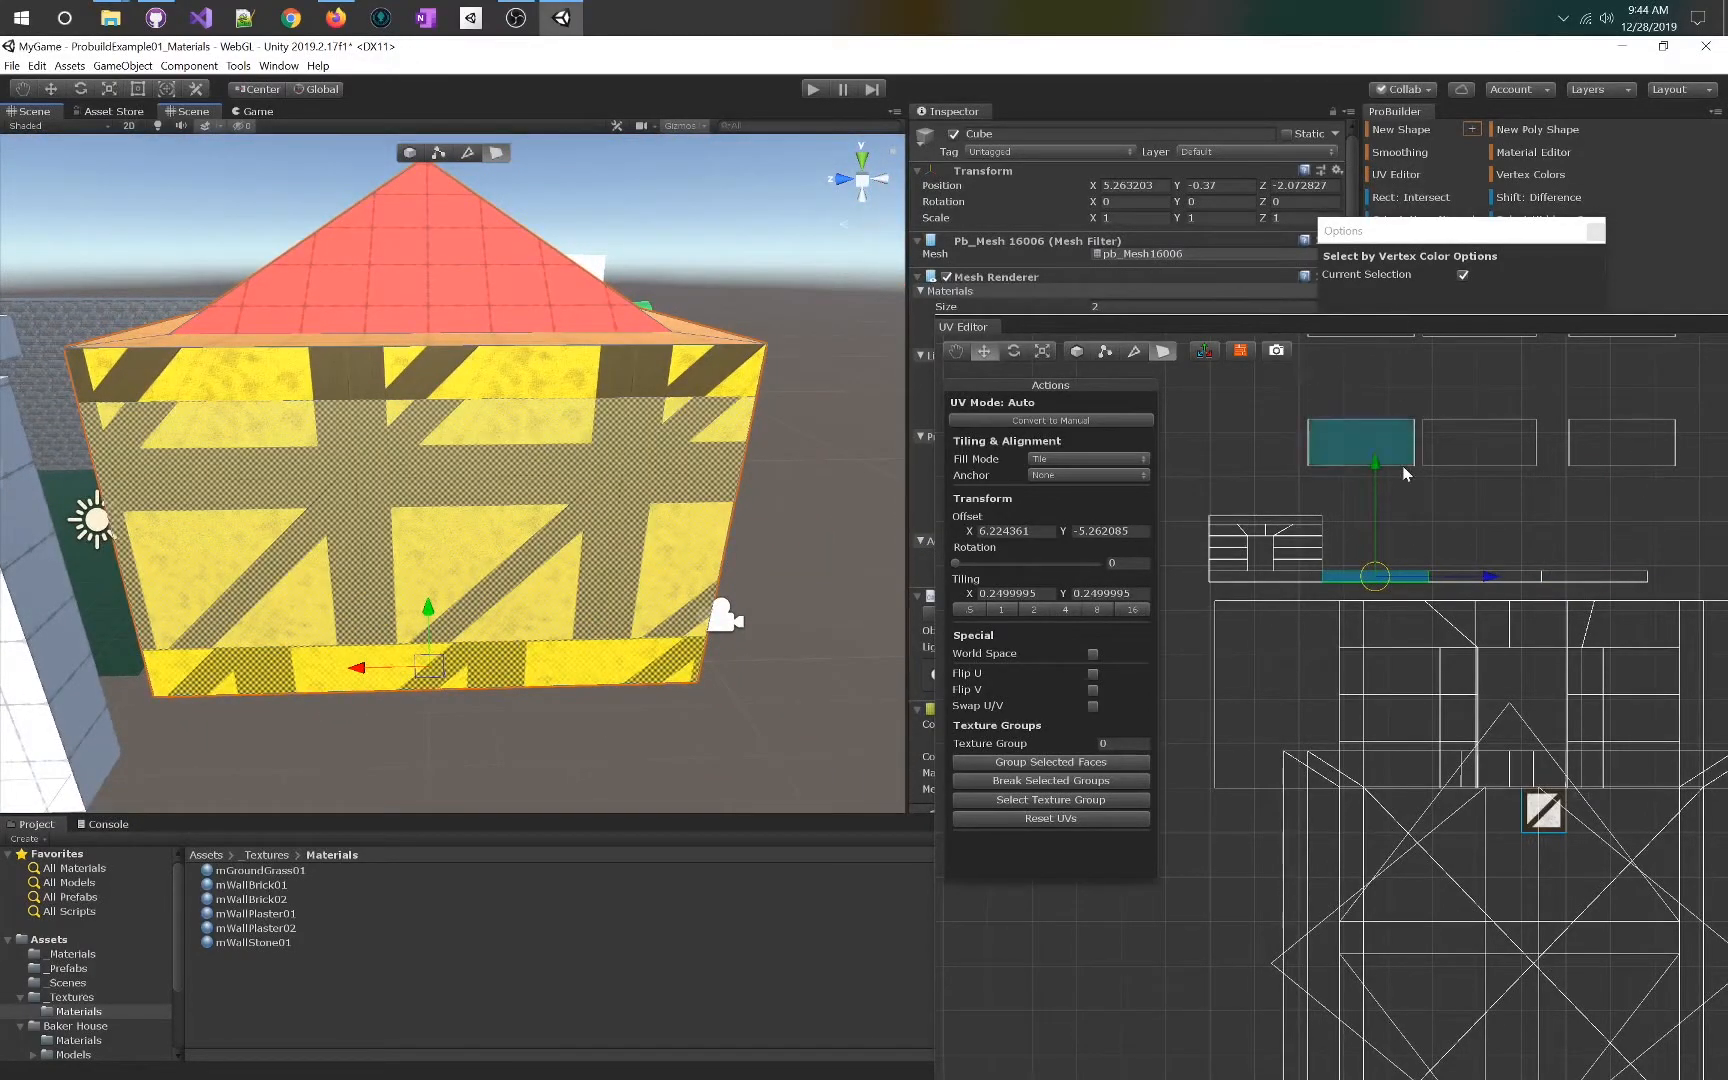
scroll(1480, 495, down, 1)
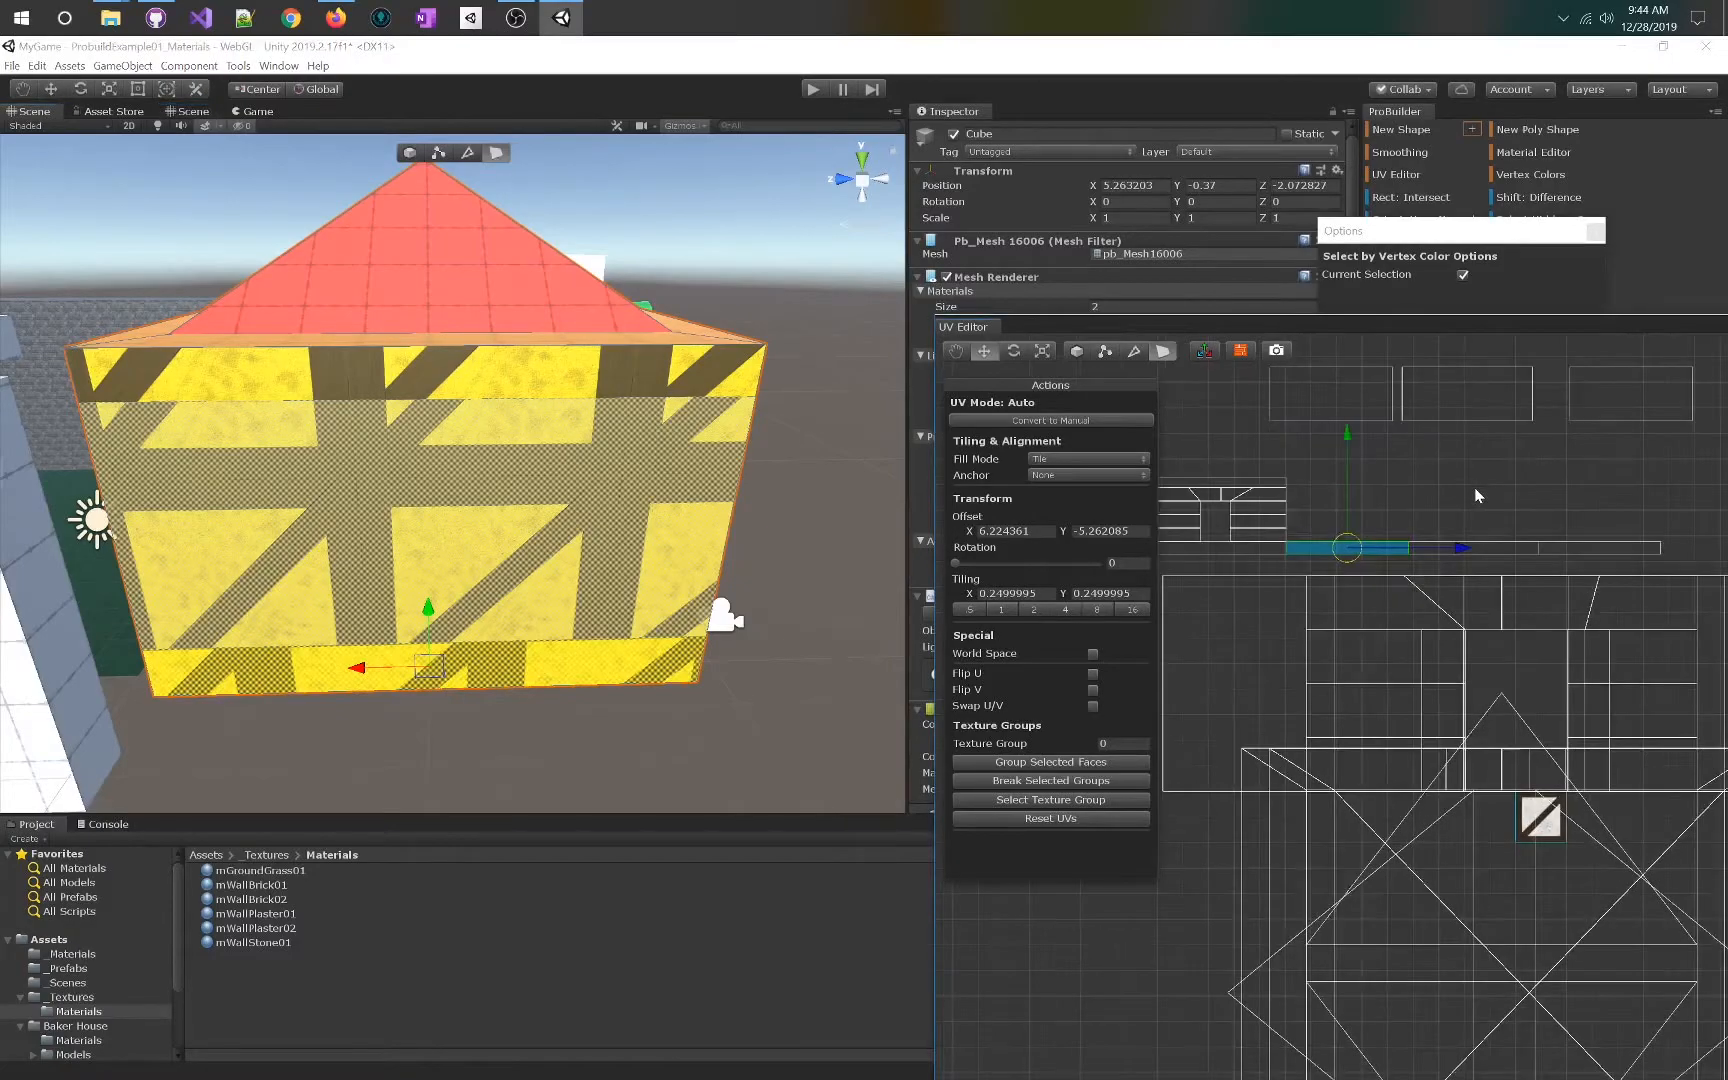
scroll(1425, 502, down, 2)
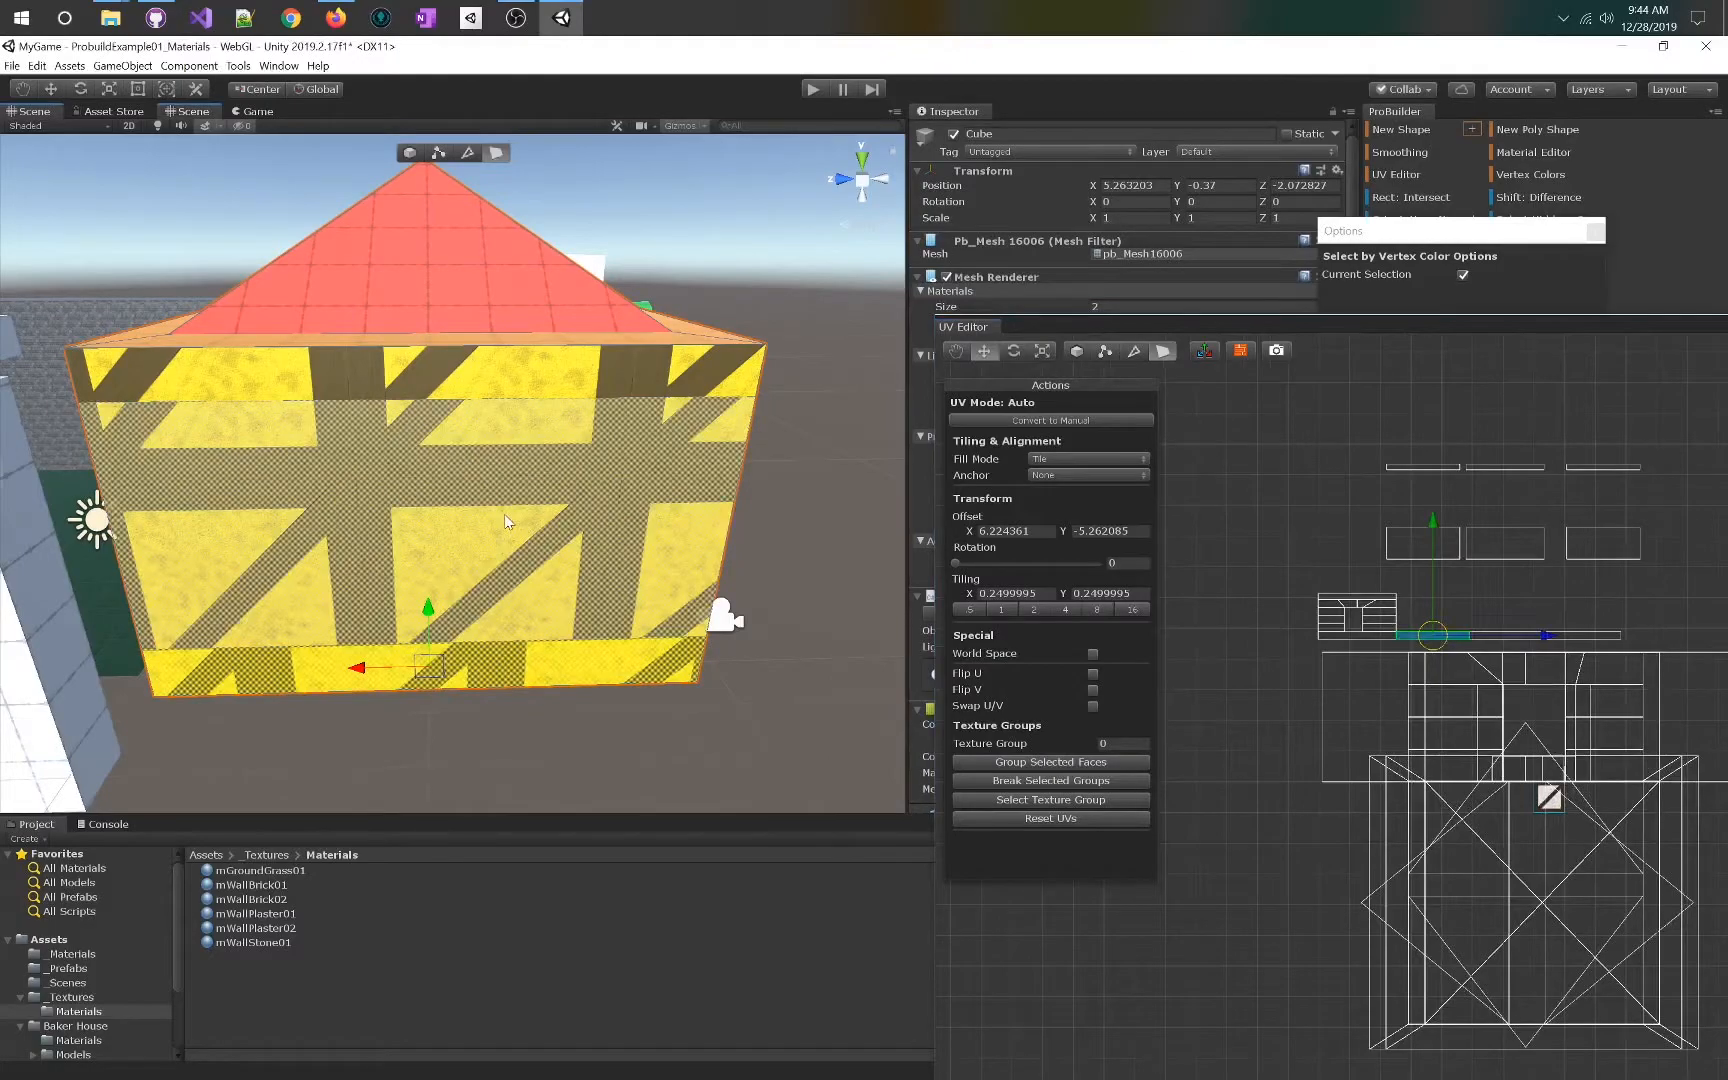
click(506, 520)
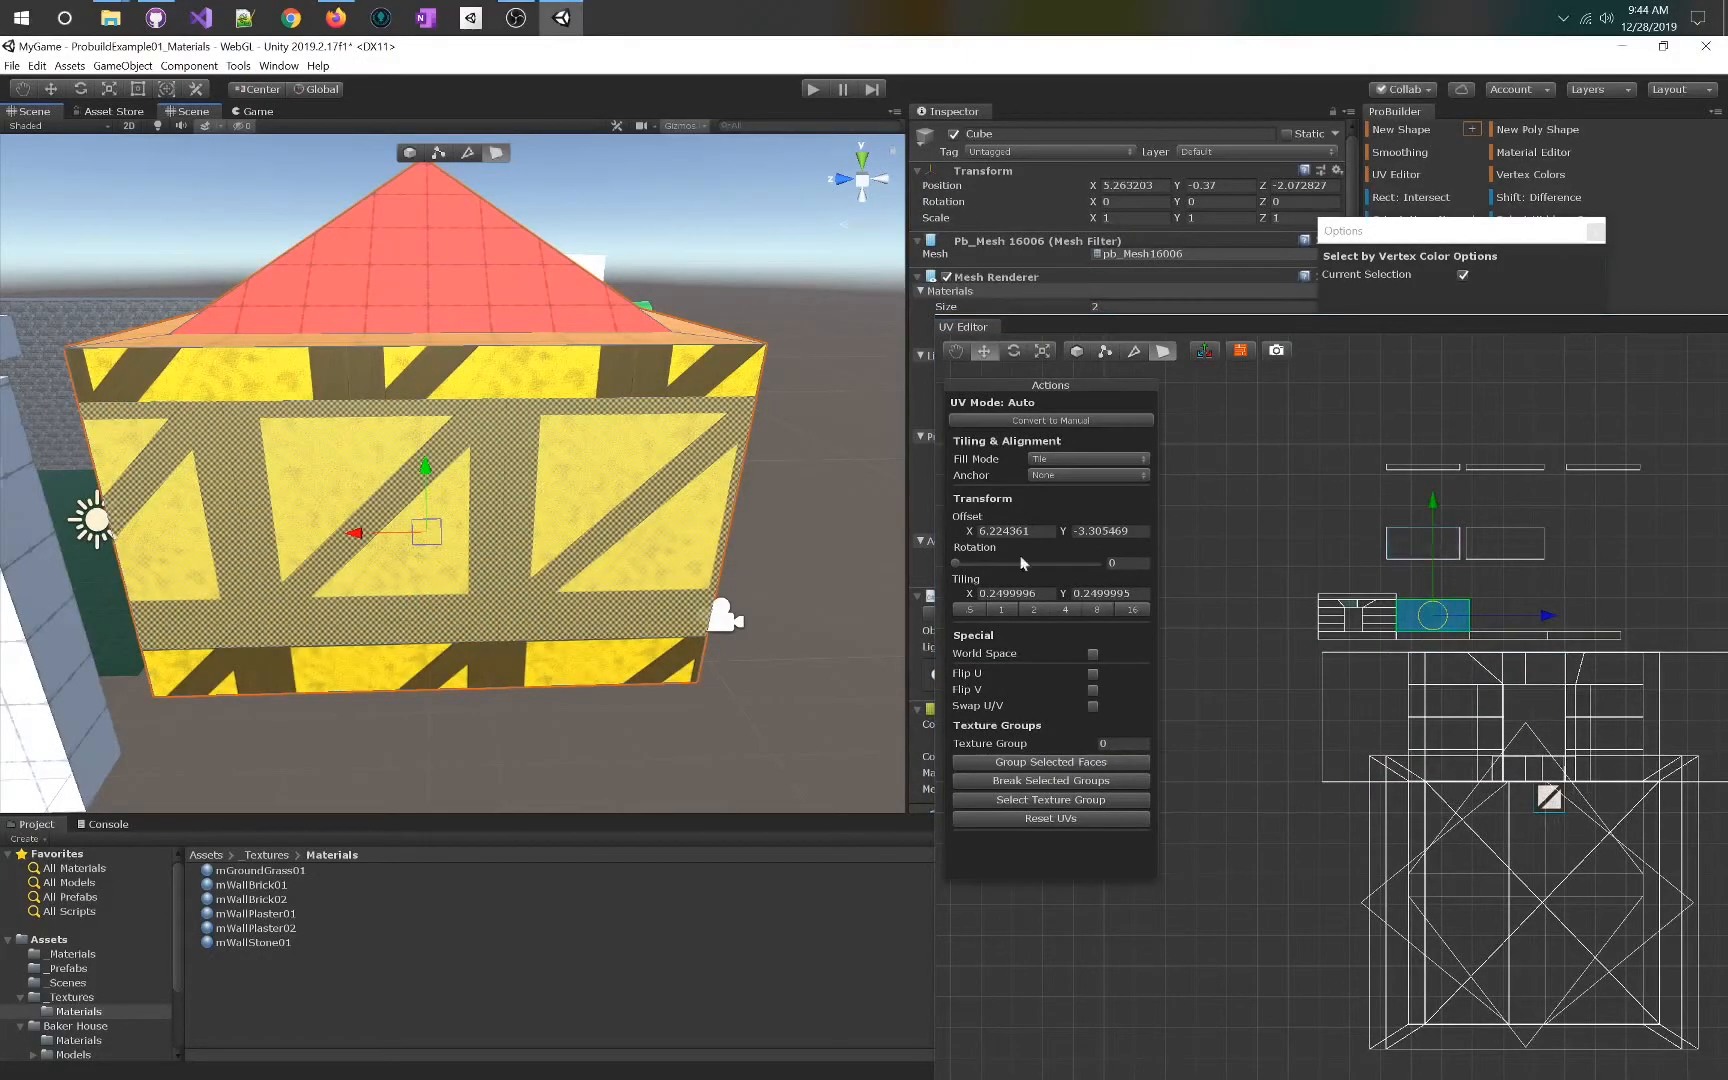
click(568, 388)
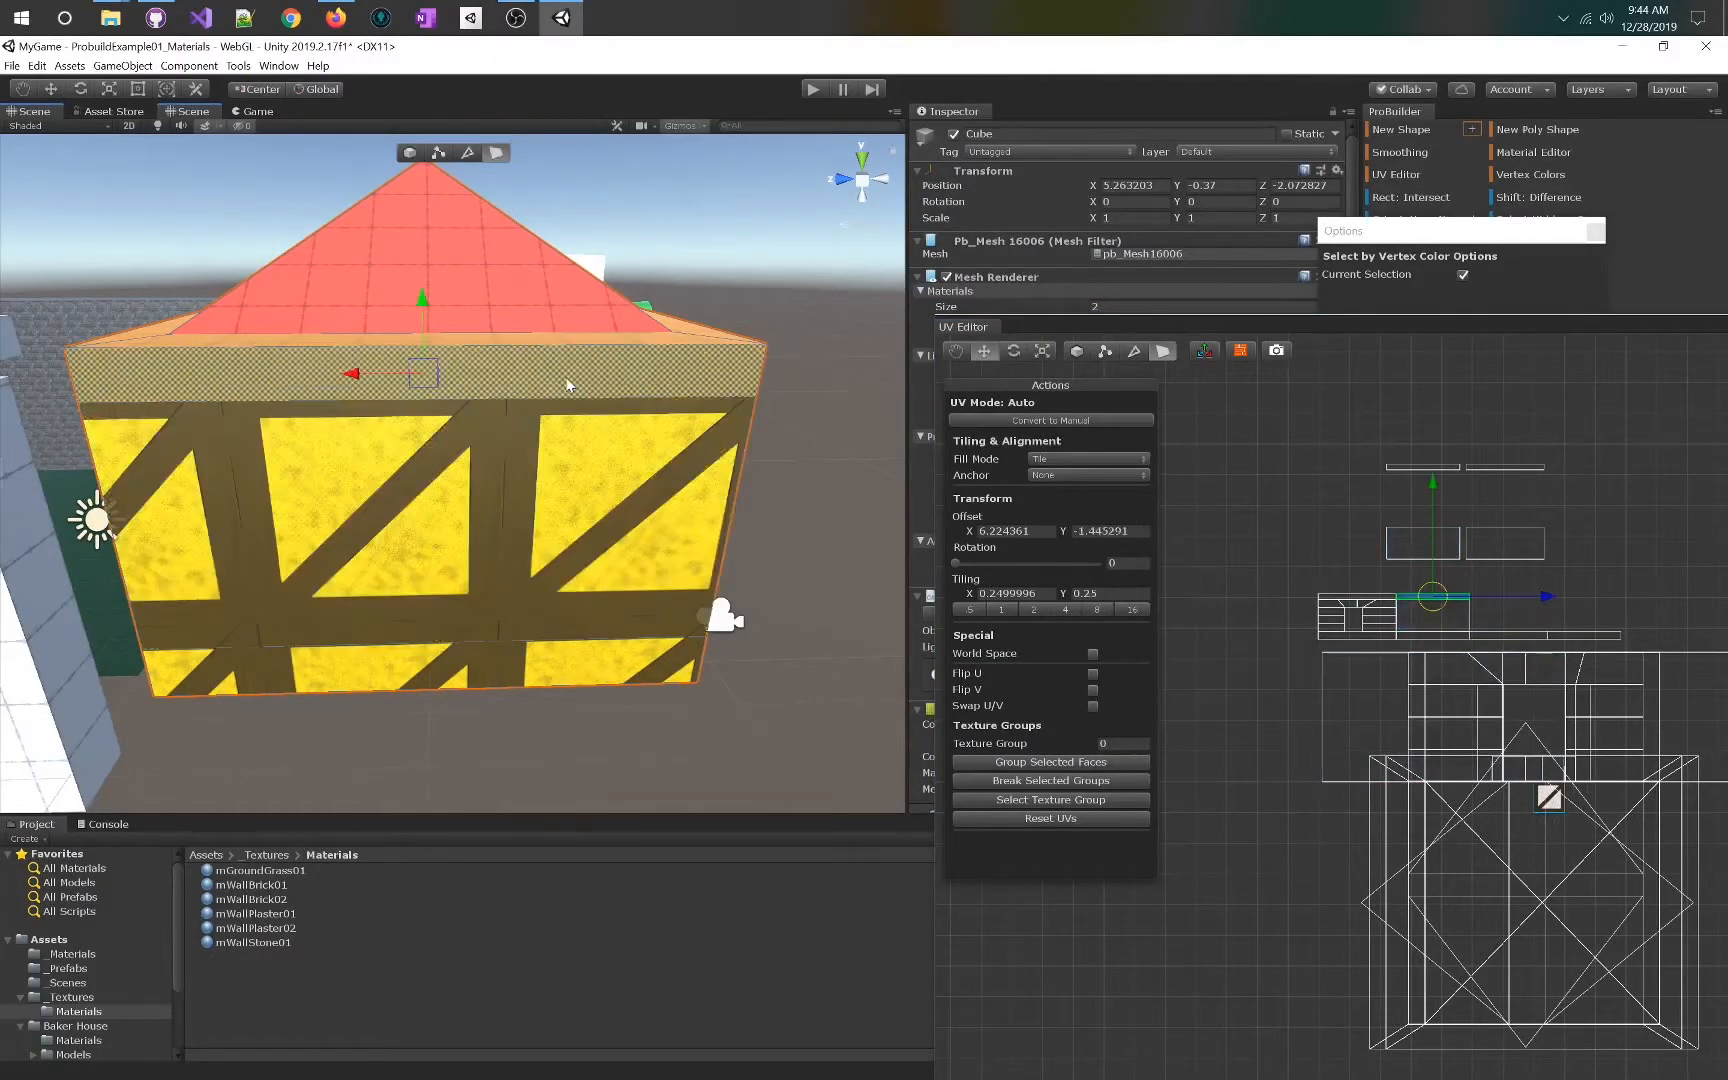
- Auto-stitch the back wall's middle face and upper strip onto its base strip in the UV layout
alt+drag(745, 508, 551, 645)
click(629, 697)
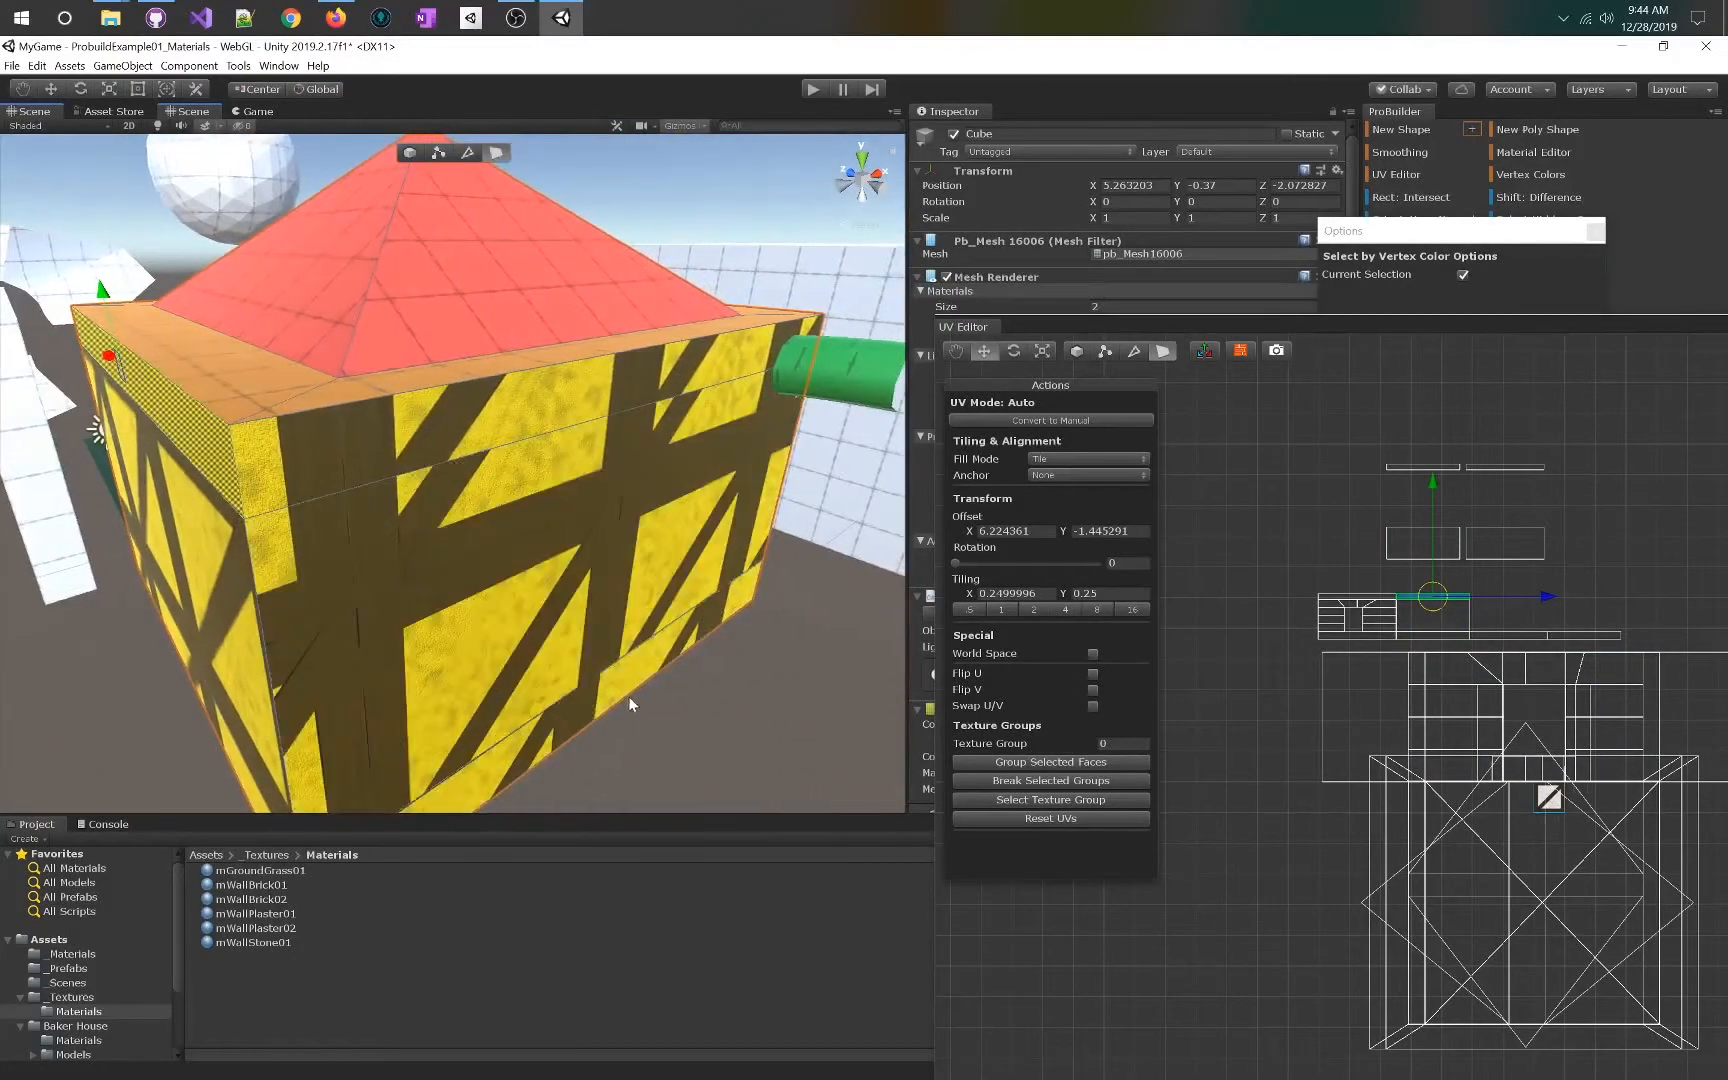
click(508, 614)
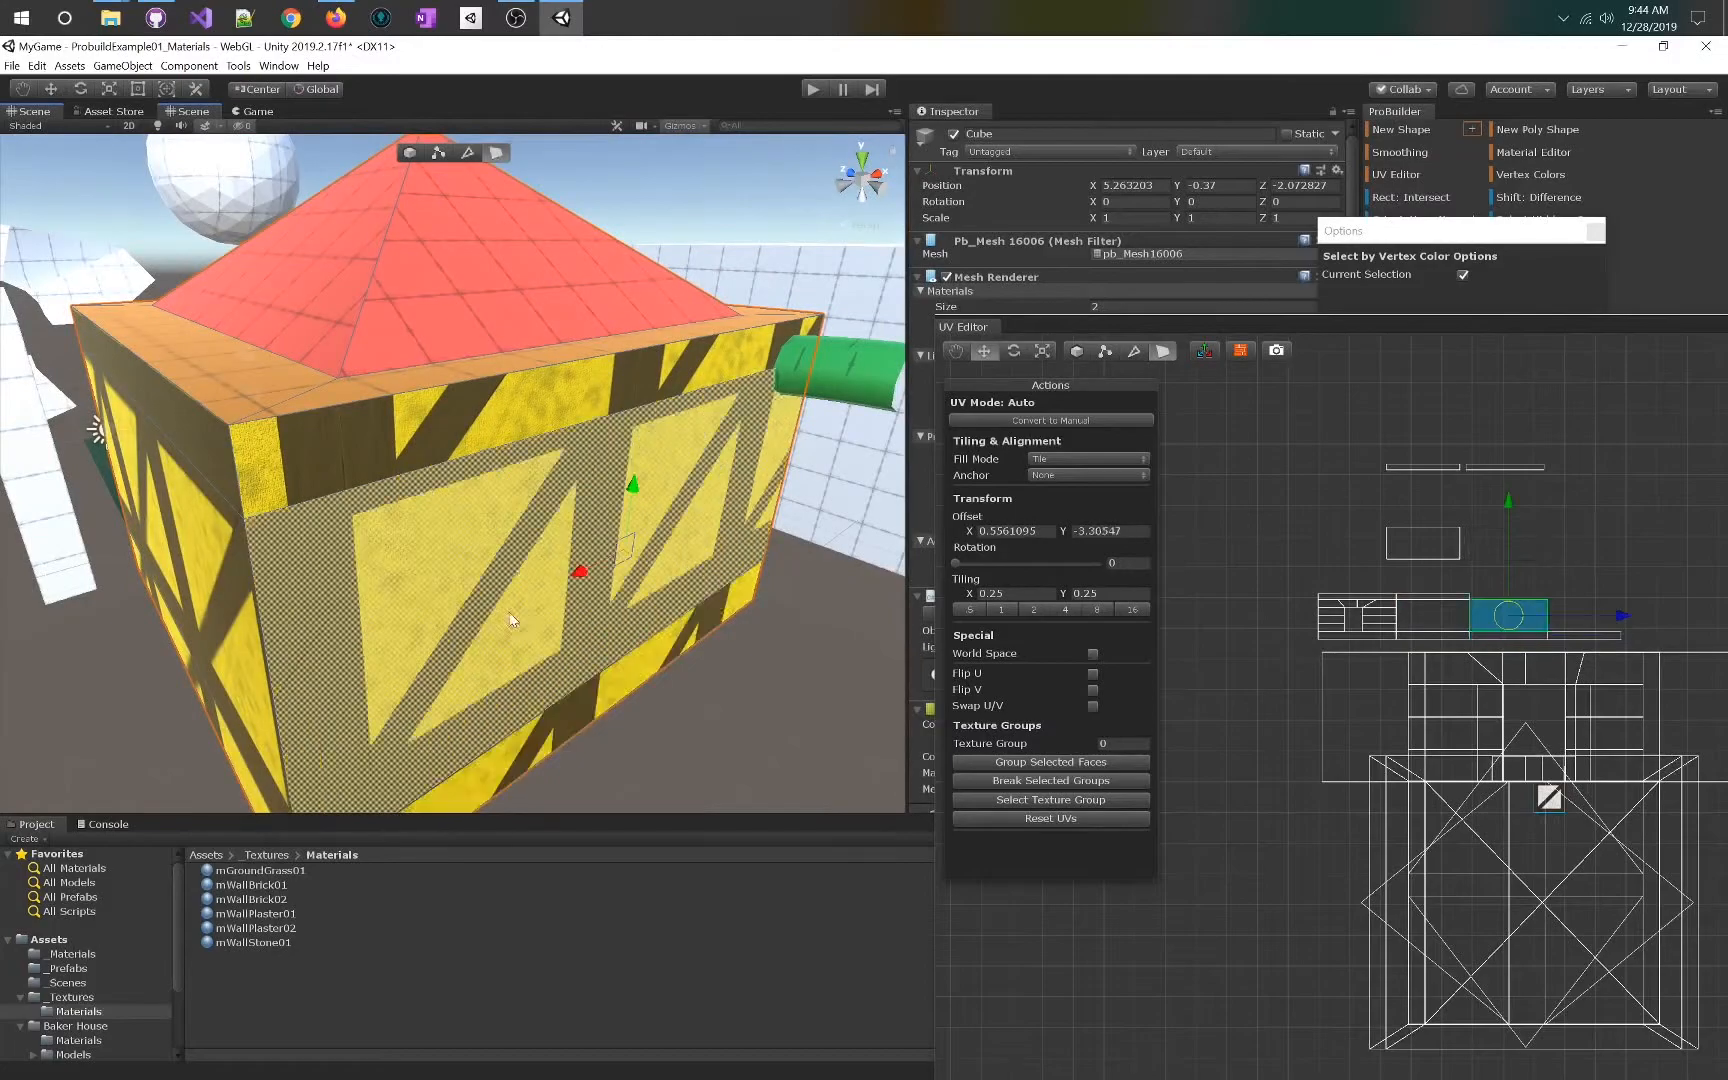
click(516, 440)
- Auto-stitch the left side wall's middle face and upper strip into the continuous wall UV layout
alt+drag(516, 433, 379, 536)
right_drag(379, 536, 497, 678)
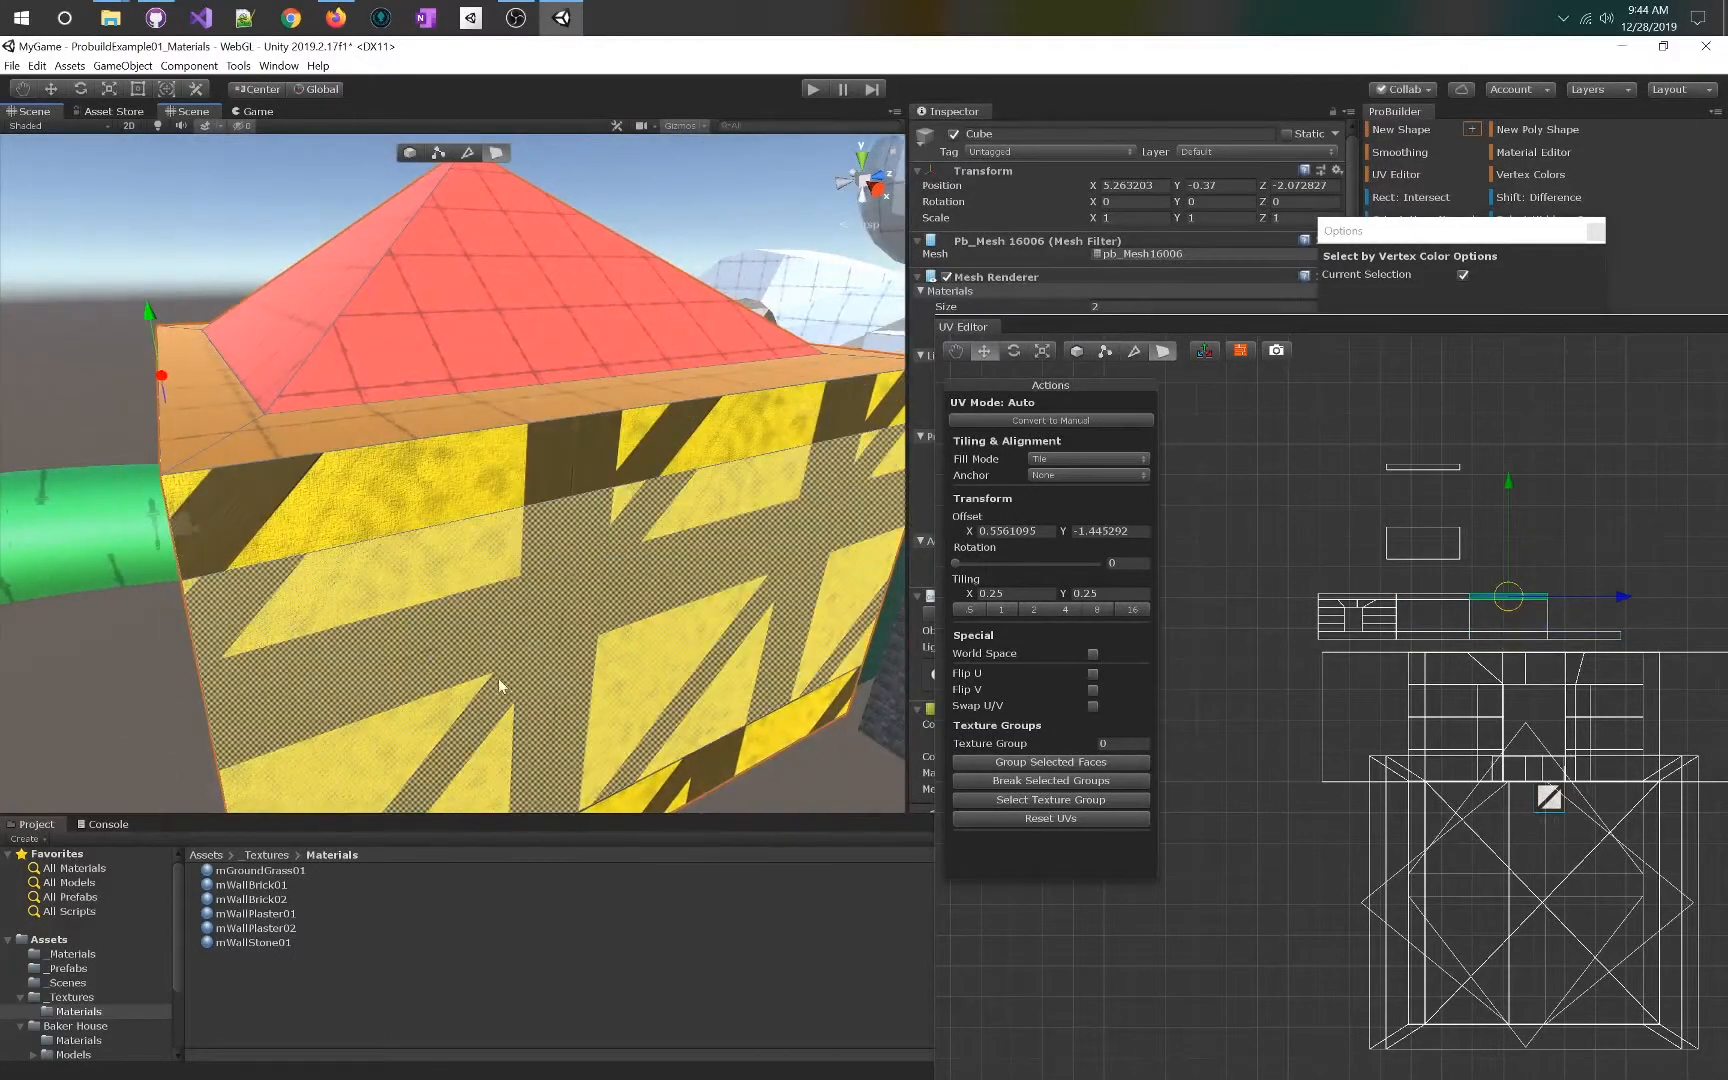
click(764, 741)
click(562, 458)
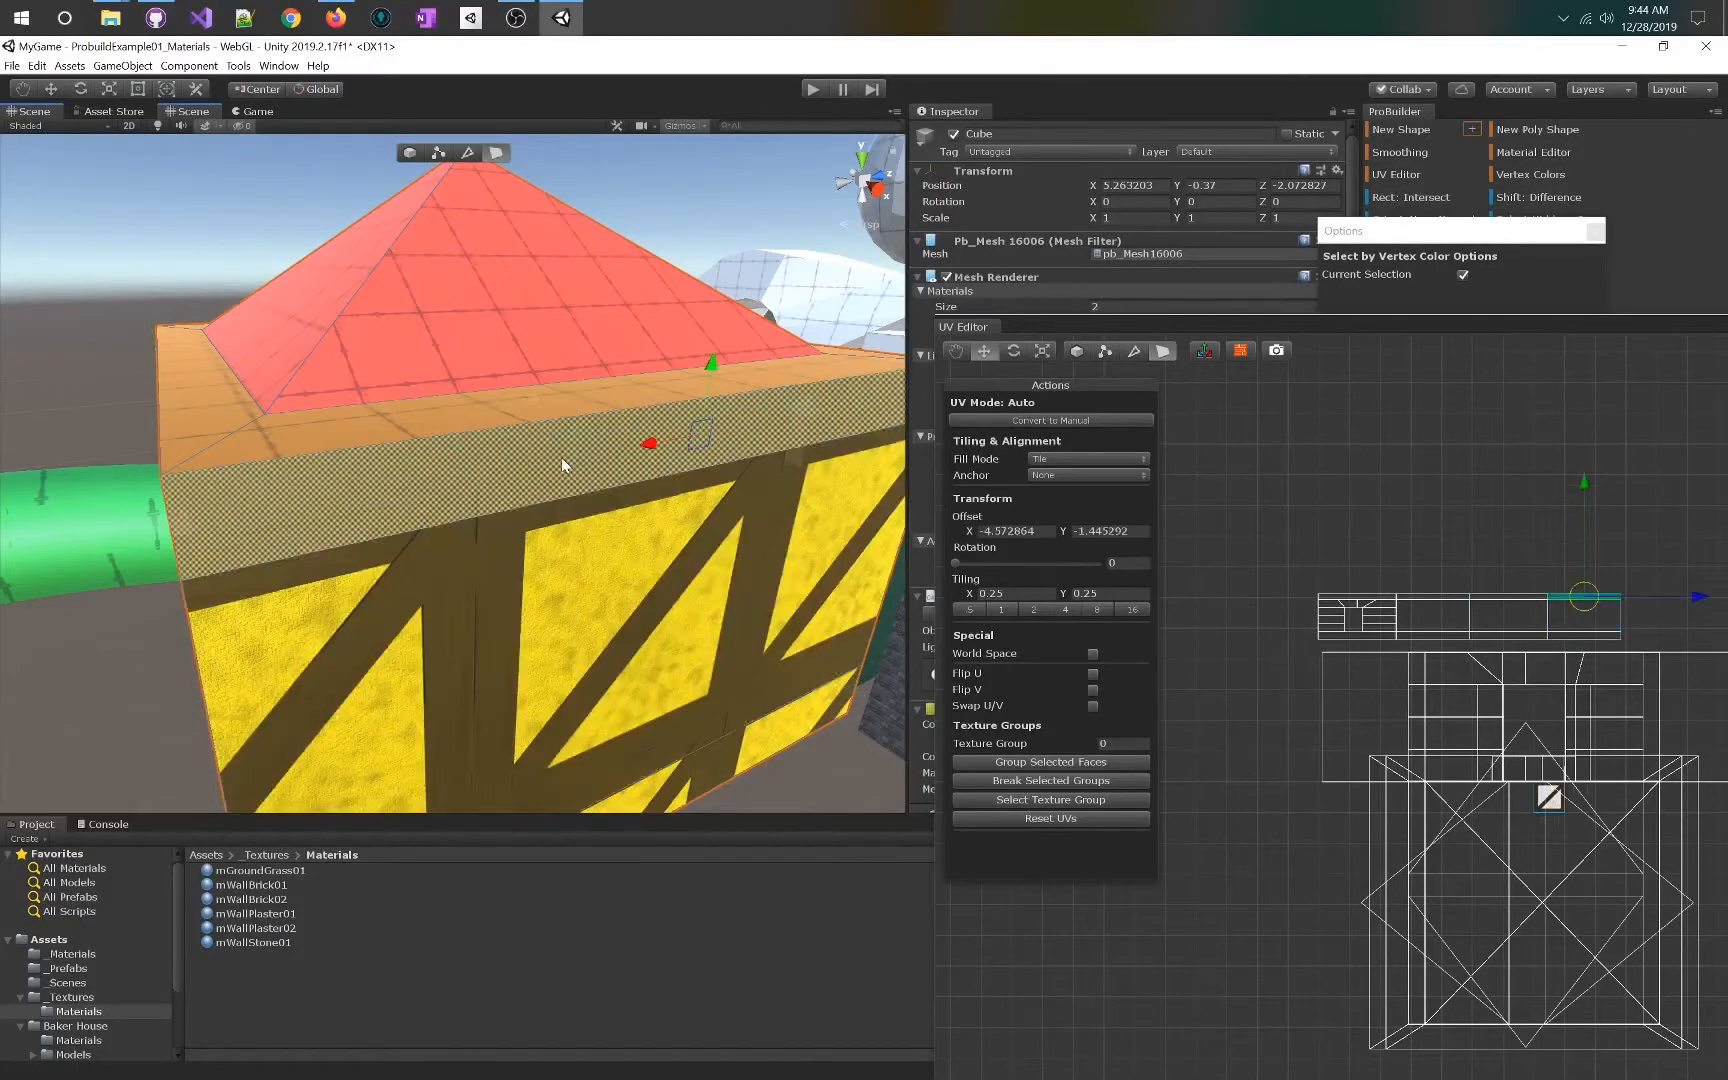
- Convert the UVs of the selected base strips around the house from manual to auto mode
alt+drag(585, 574, 431, 506)
key(a)
right_drag(432, 506, 1270, 490)
key(s)
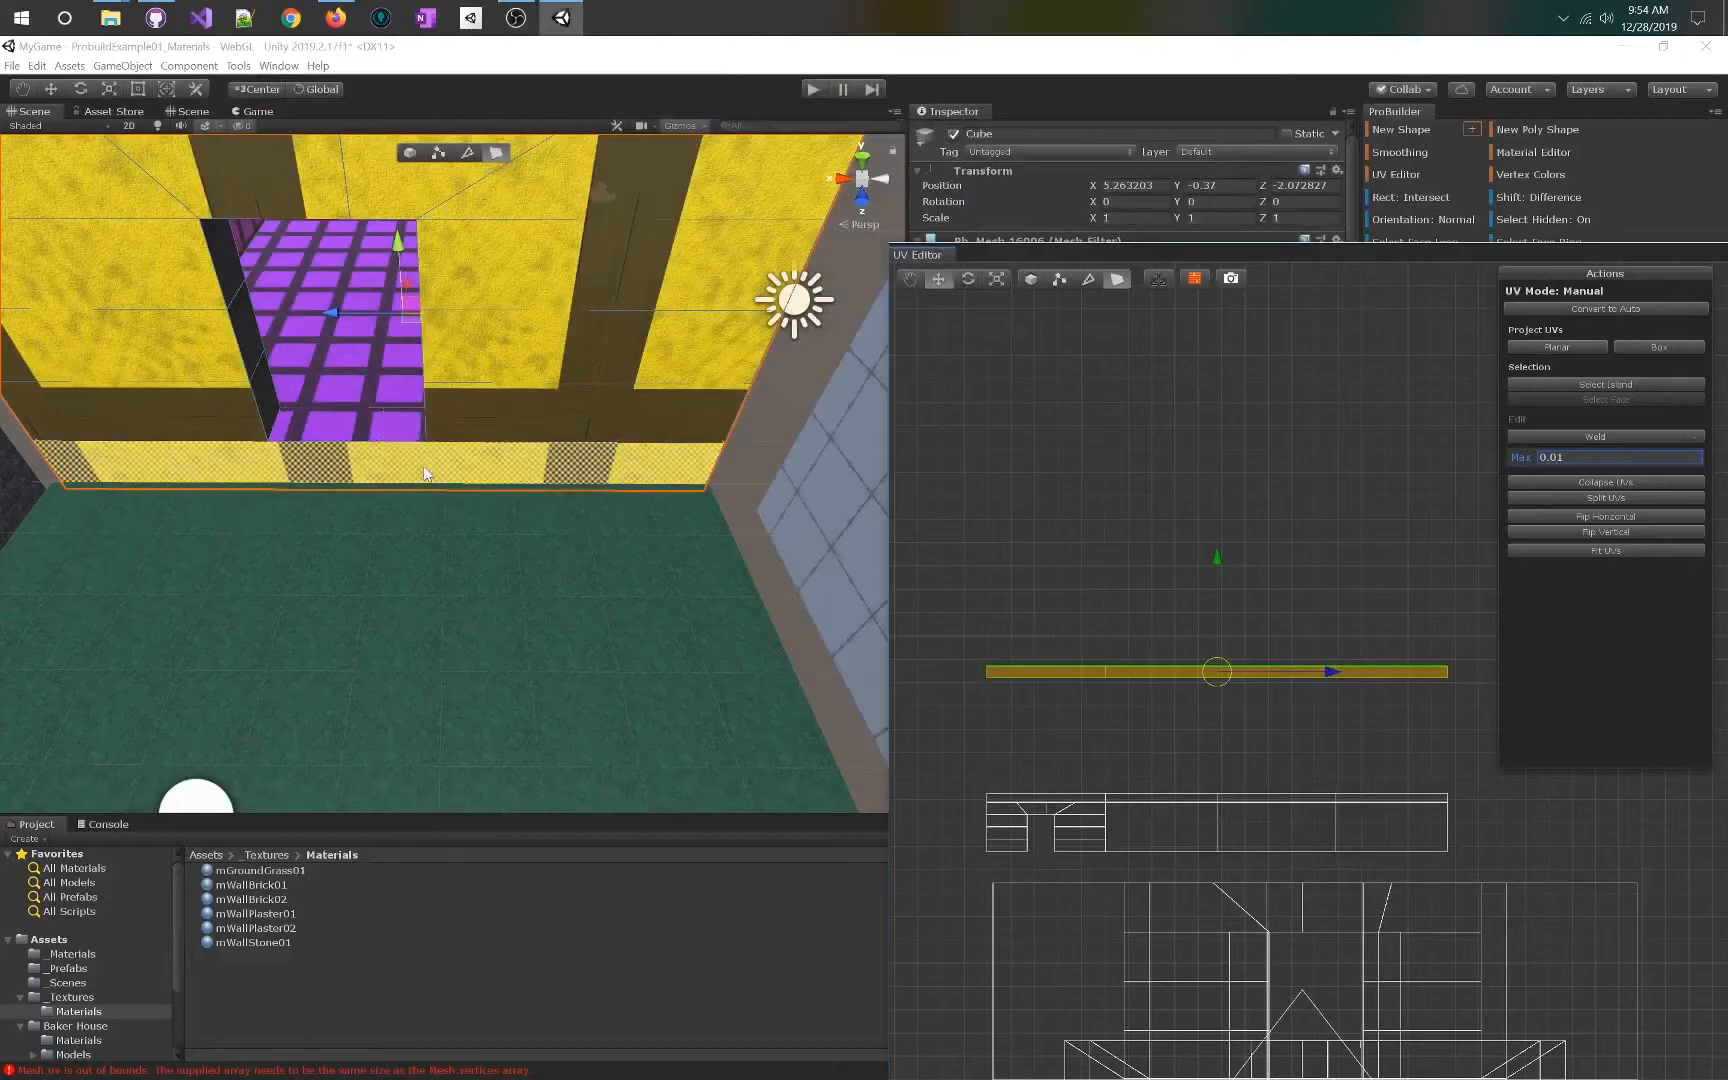
right_drag(626, 522, 508, 463)
right_drag(440, 667, 510, 636)
key(s)
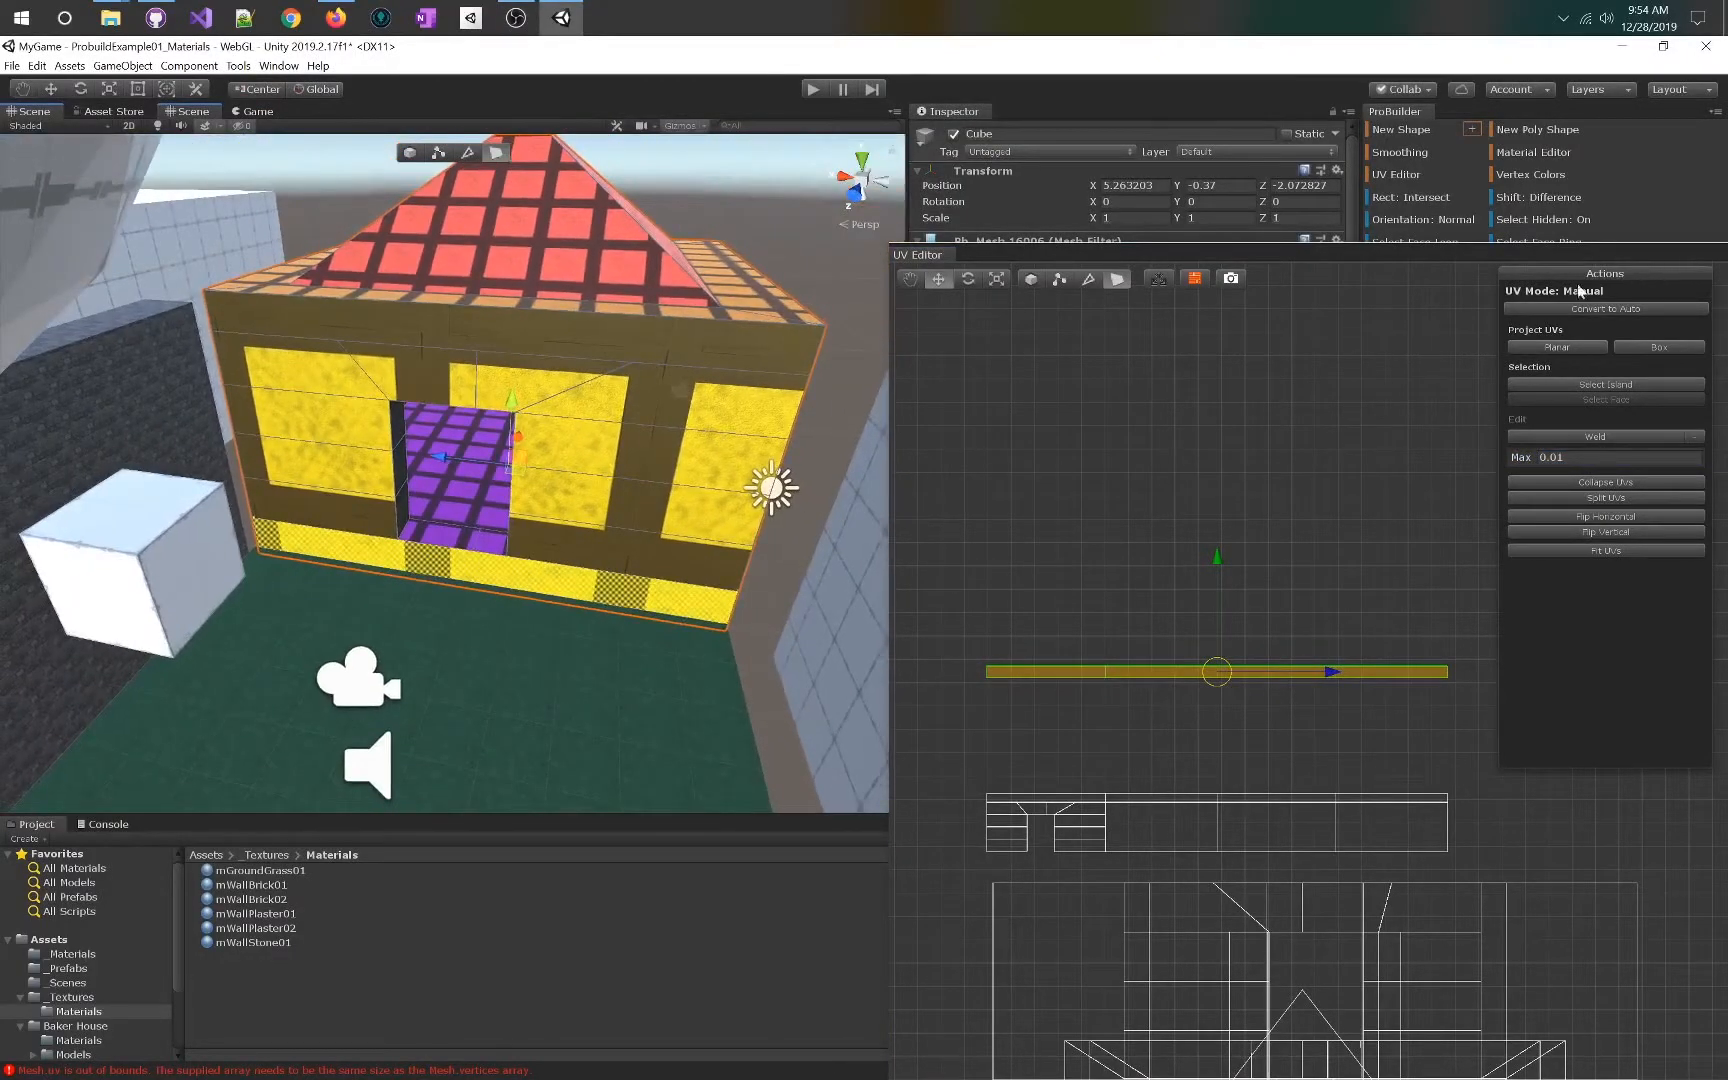
click(1546, 307)
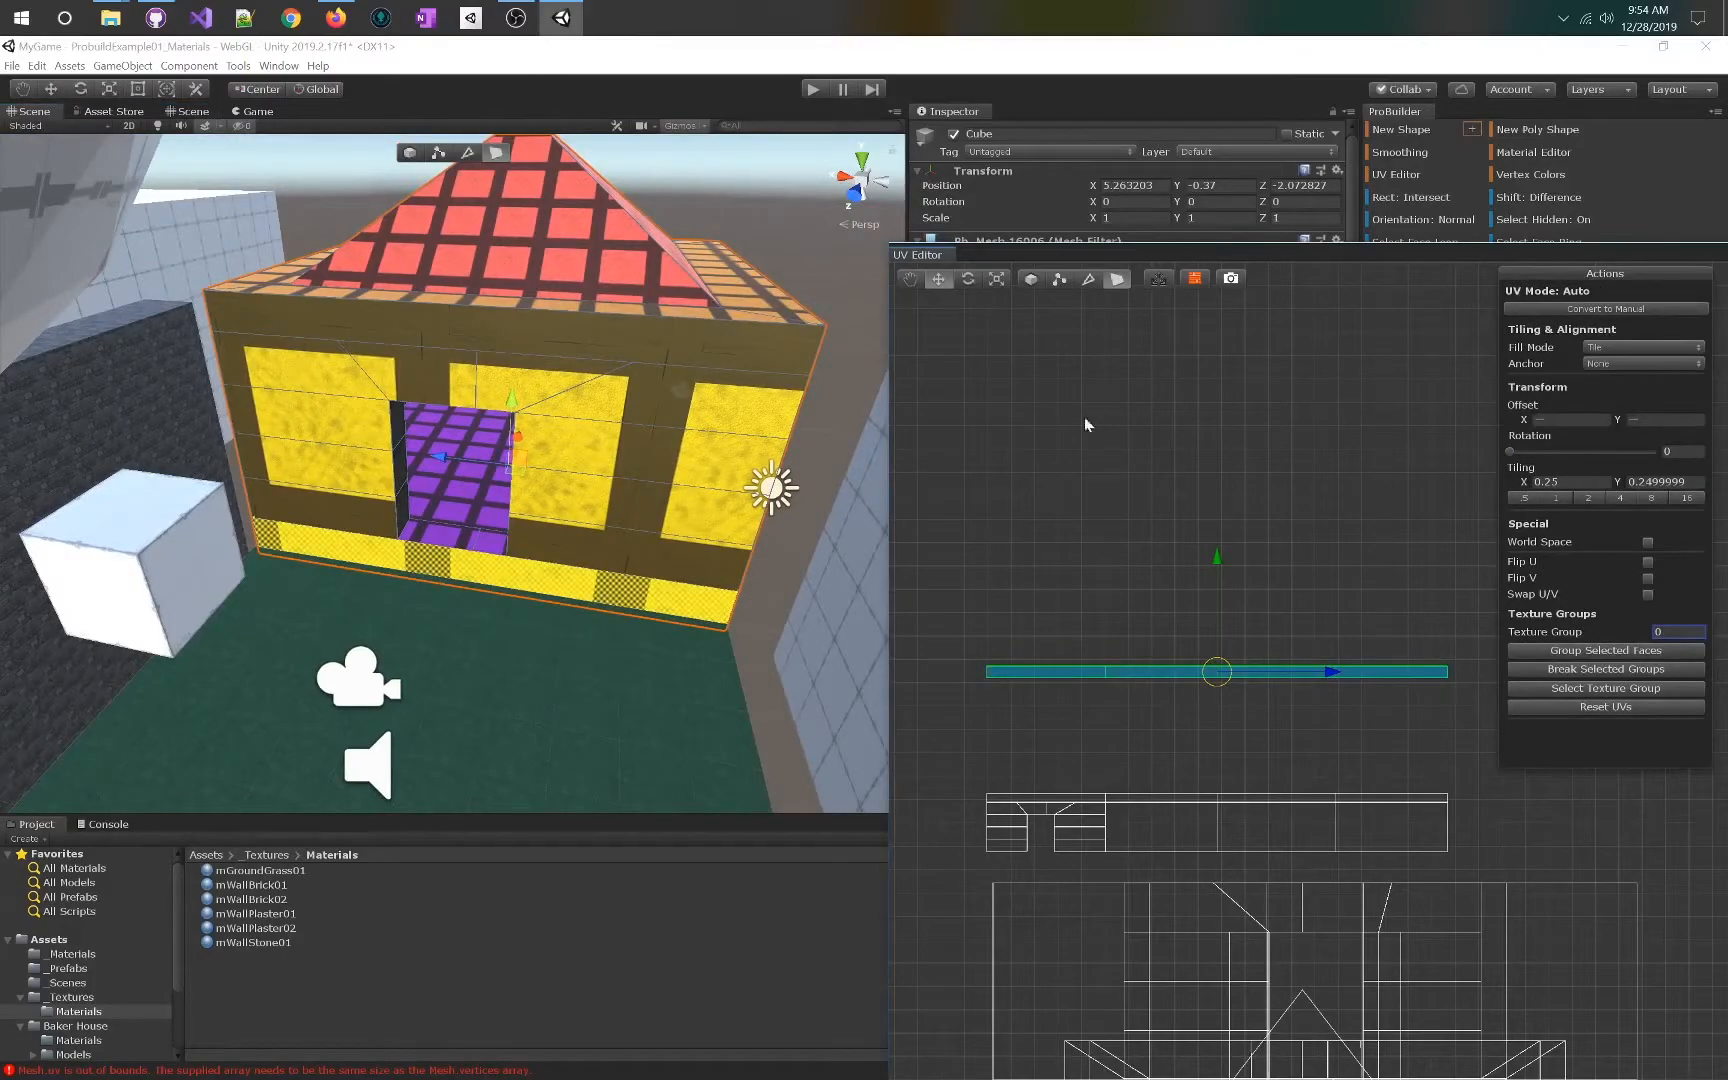
- Try to apply the mWallStone01 material from the project's Materials folder to the selected base strips
key(w)
right_drag(505, 544, 544, 579)
drag(253, 941, 613, 494)
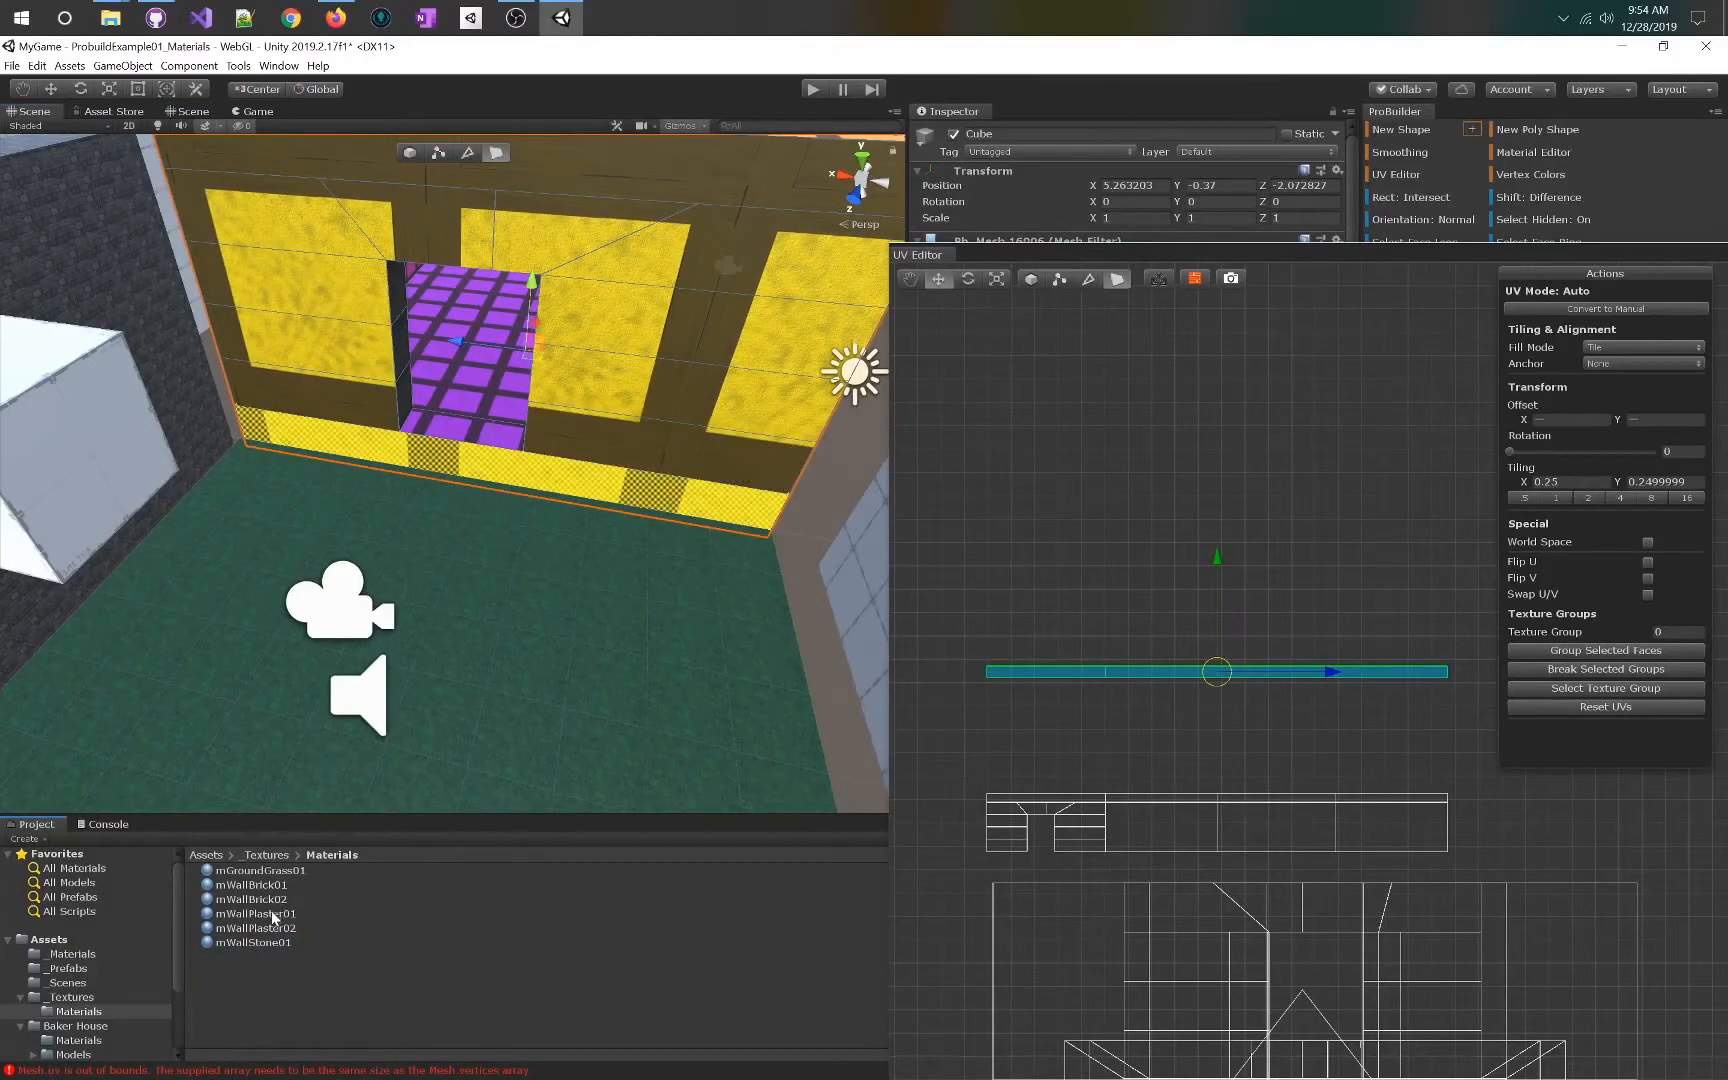
mouse_move(265, 944)
mouse_down()
mouse_move(713, 498)
mouse_move(617, 486)
mouse_move(259, 990)
mouse_move(261, 936)
mouse_up()
click(1031, 280)
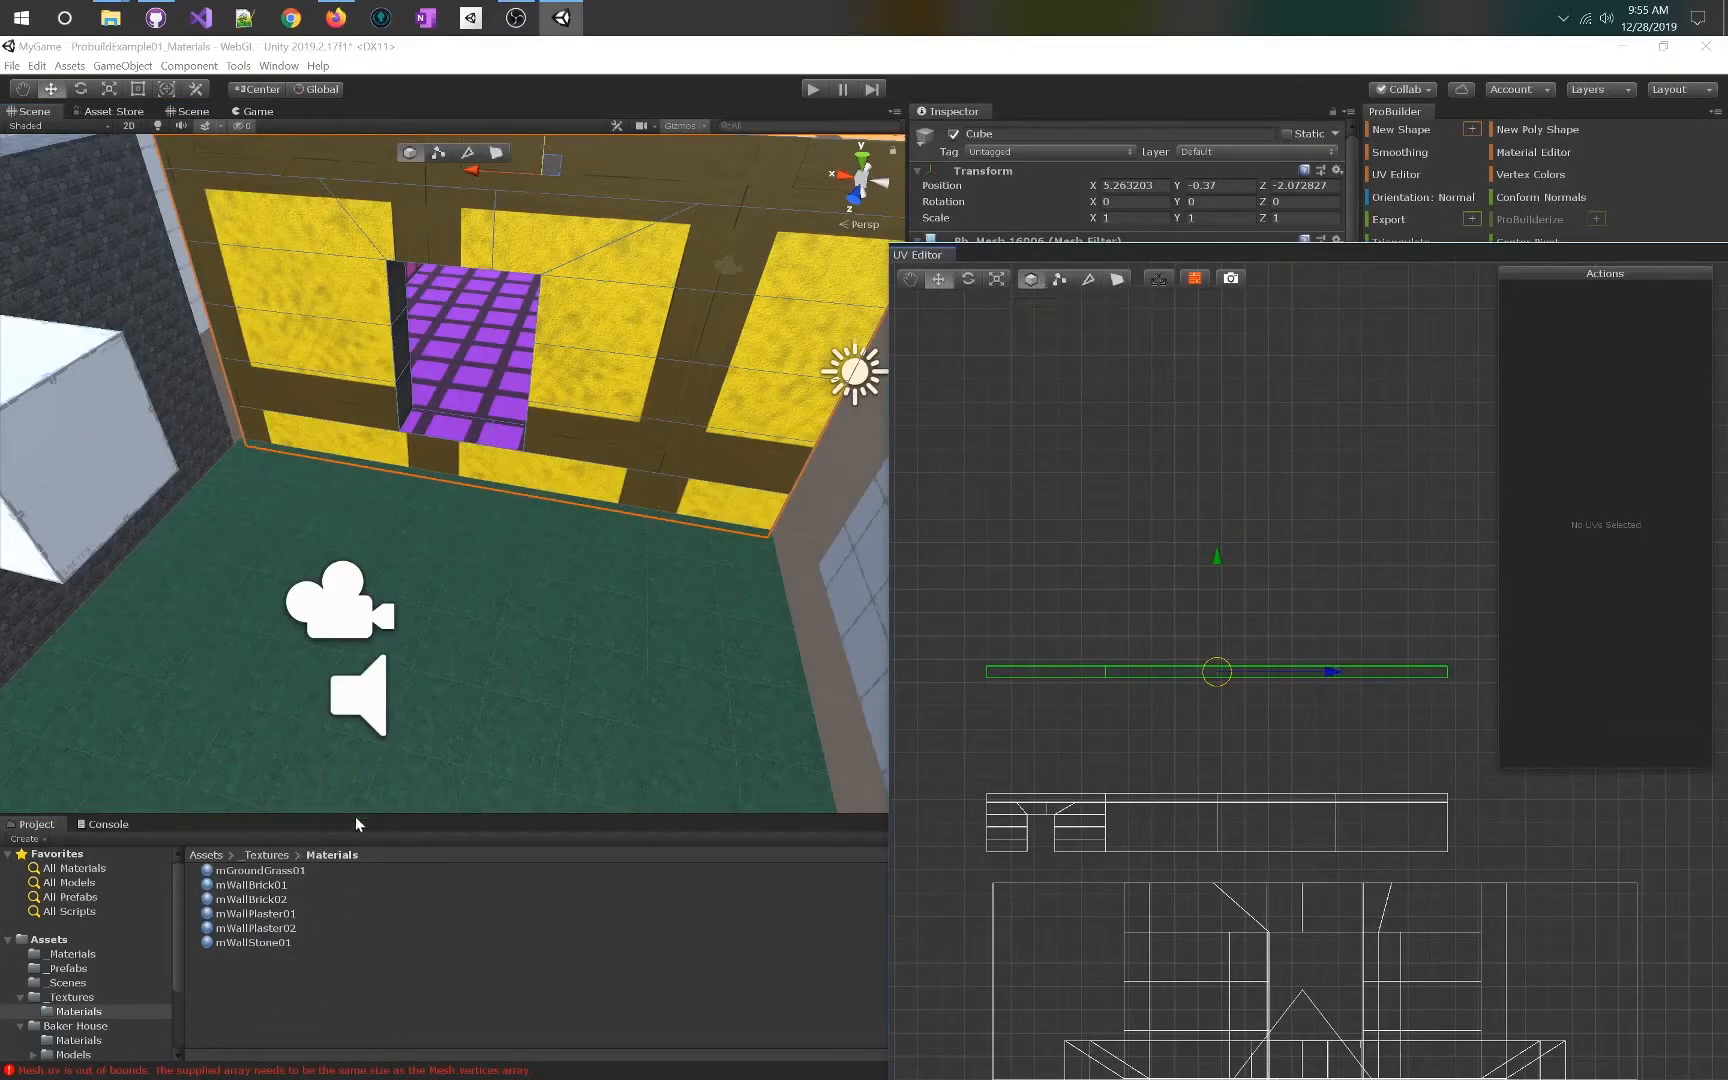
drag(274, 946, 361, 971)
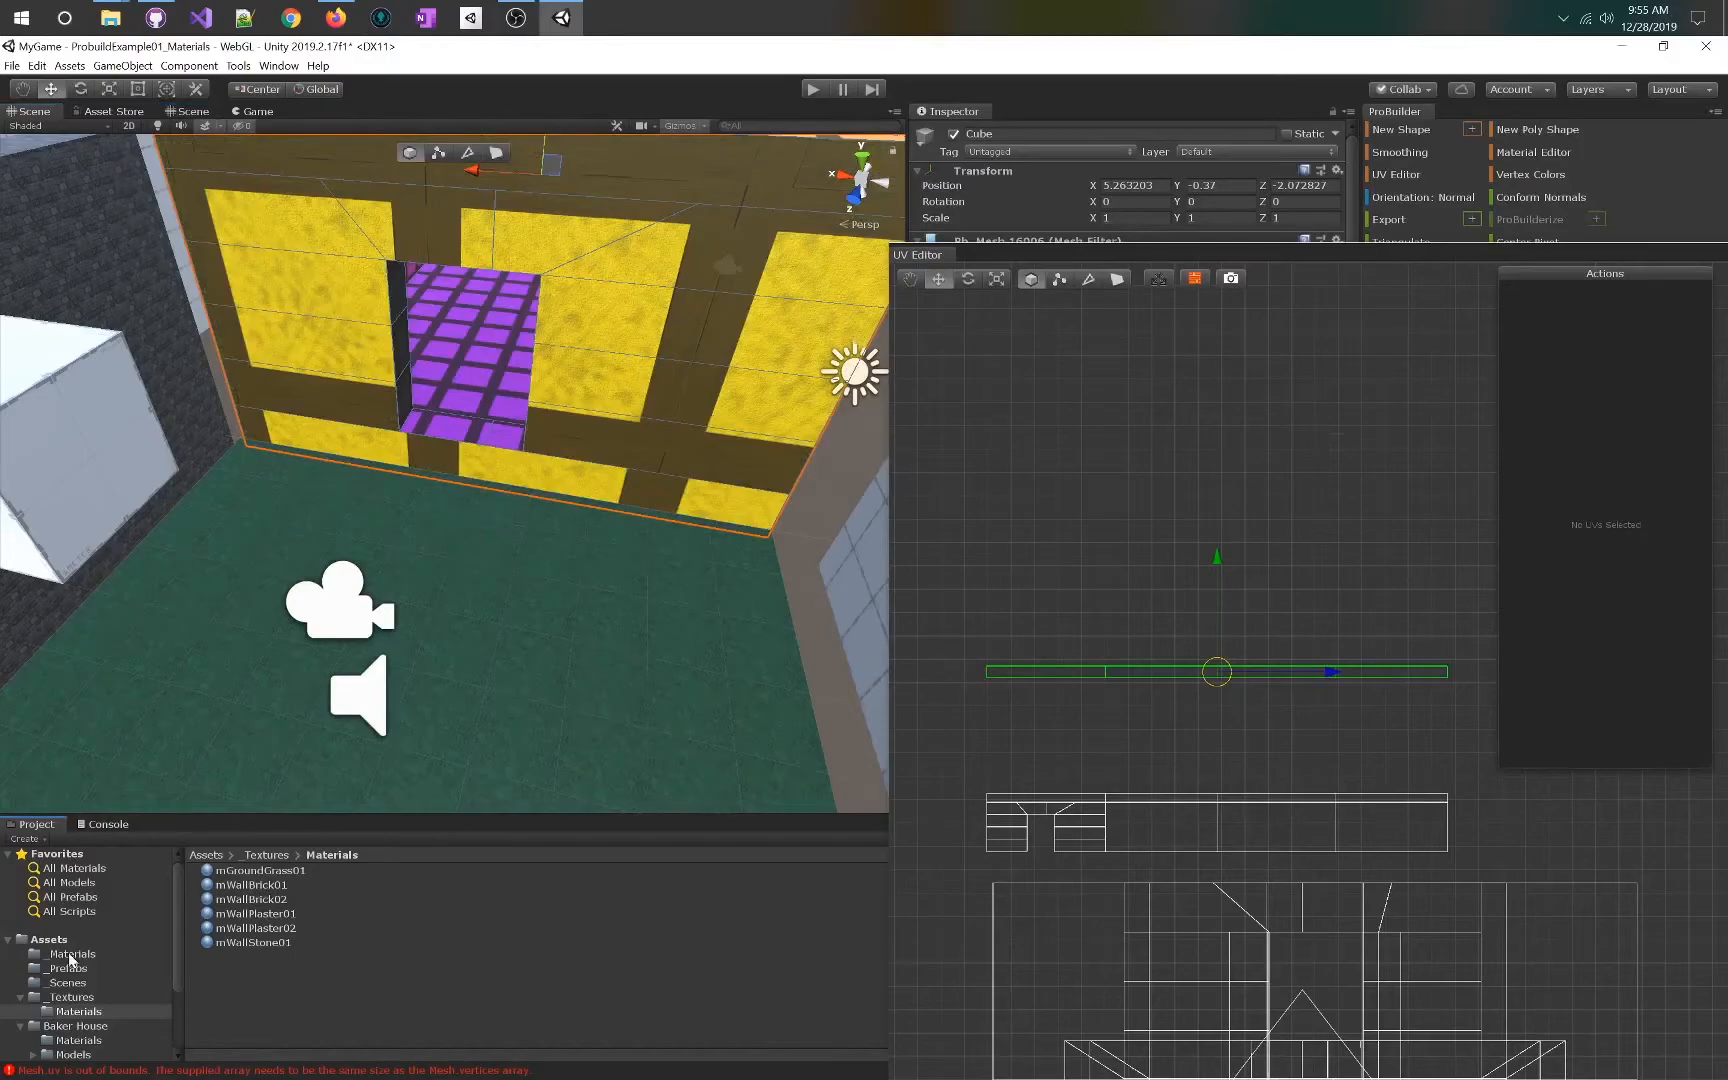
click(1122, 280)
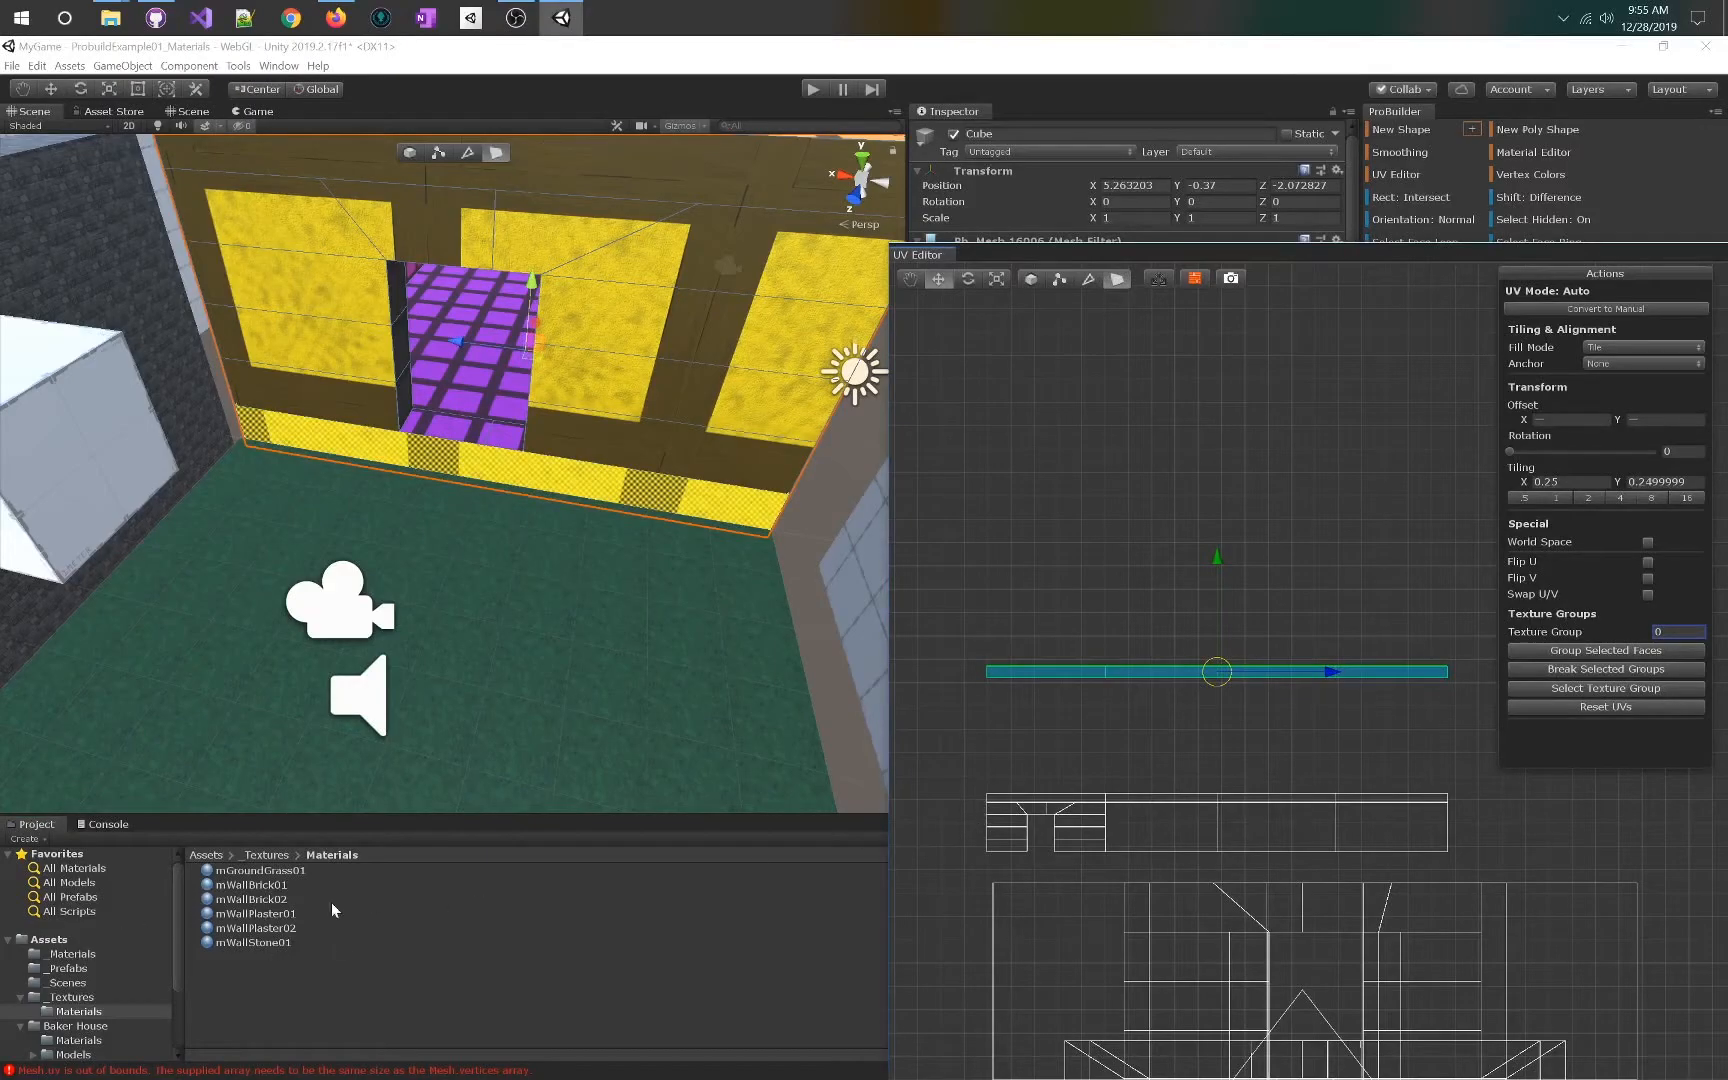
- Move the UV Editor aside and apply mWallStone01 from the Material Palette to the selected base strips
key(super)
drag(1457, 259, 1706, 772)
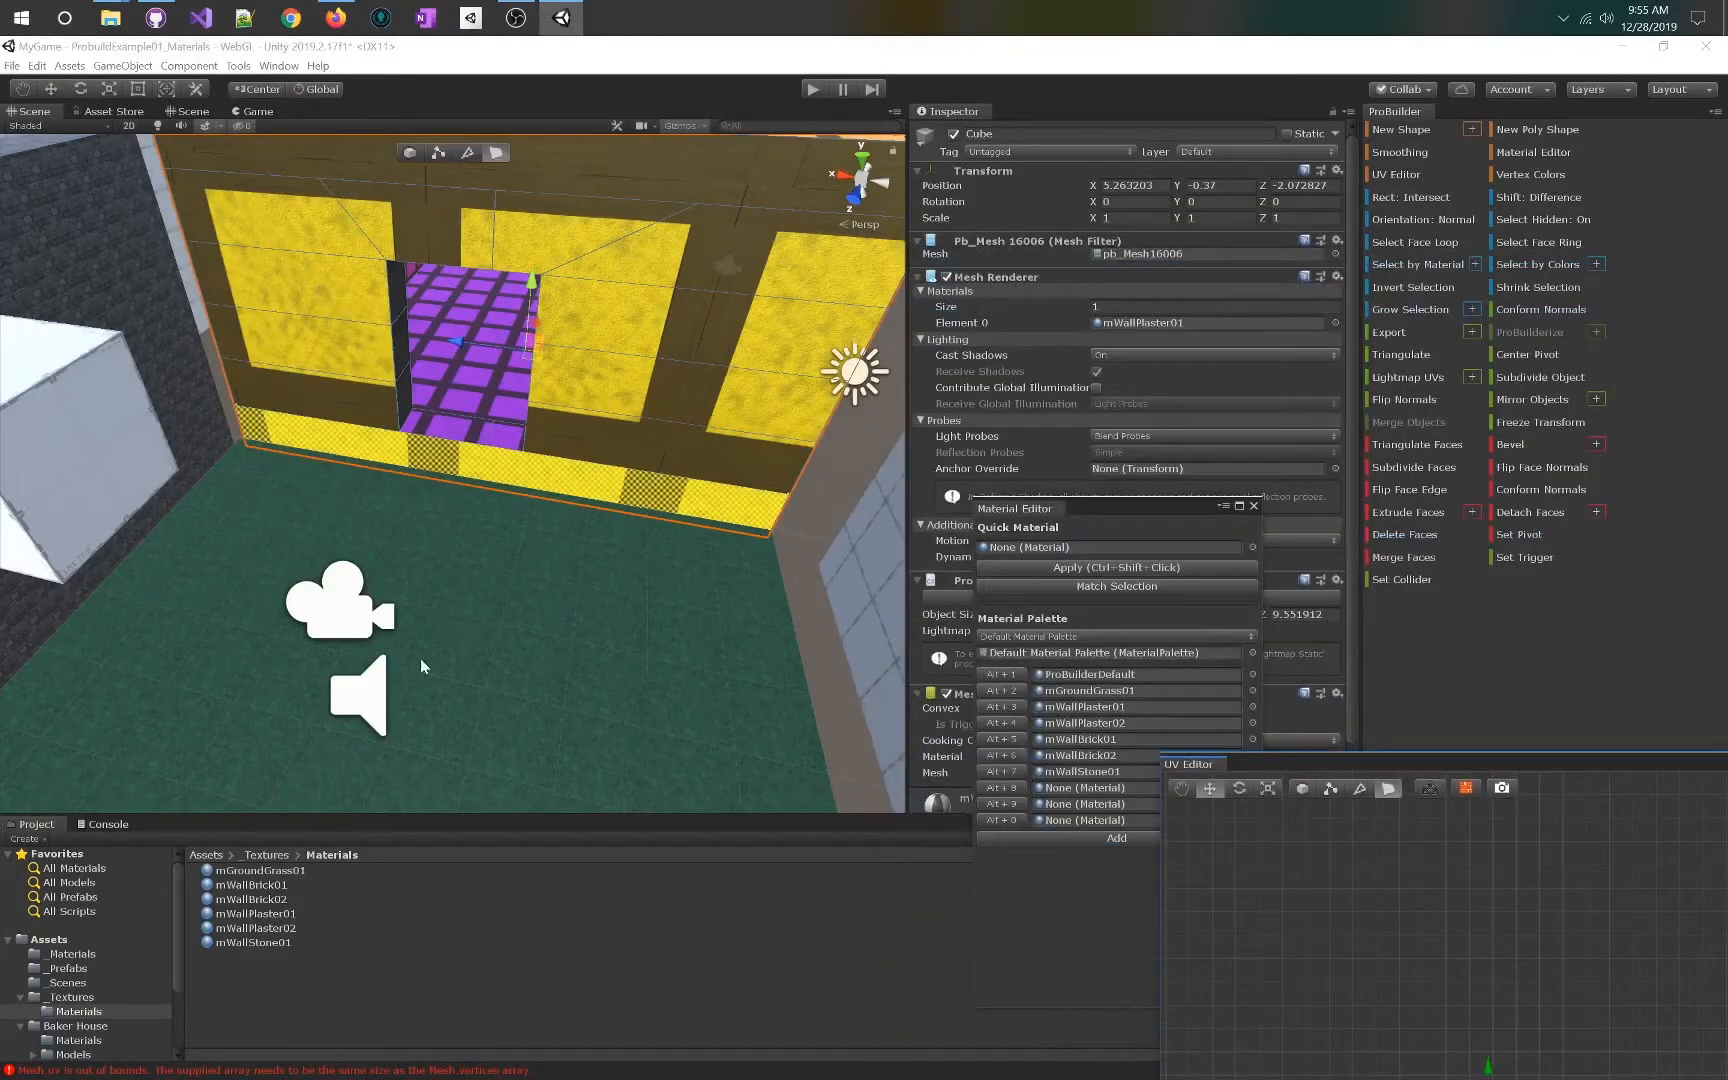
click(586, 62)
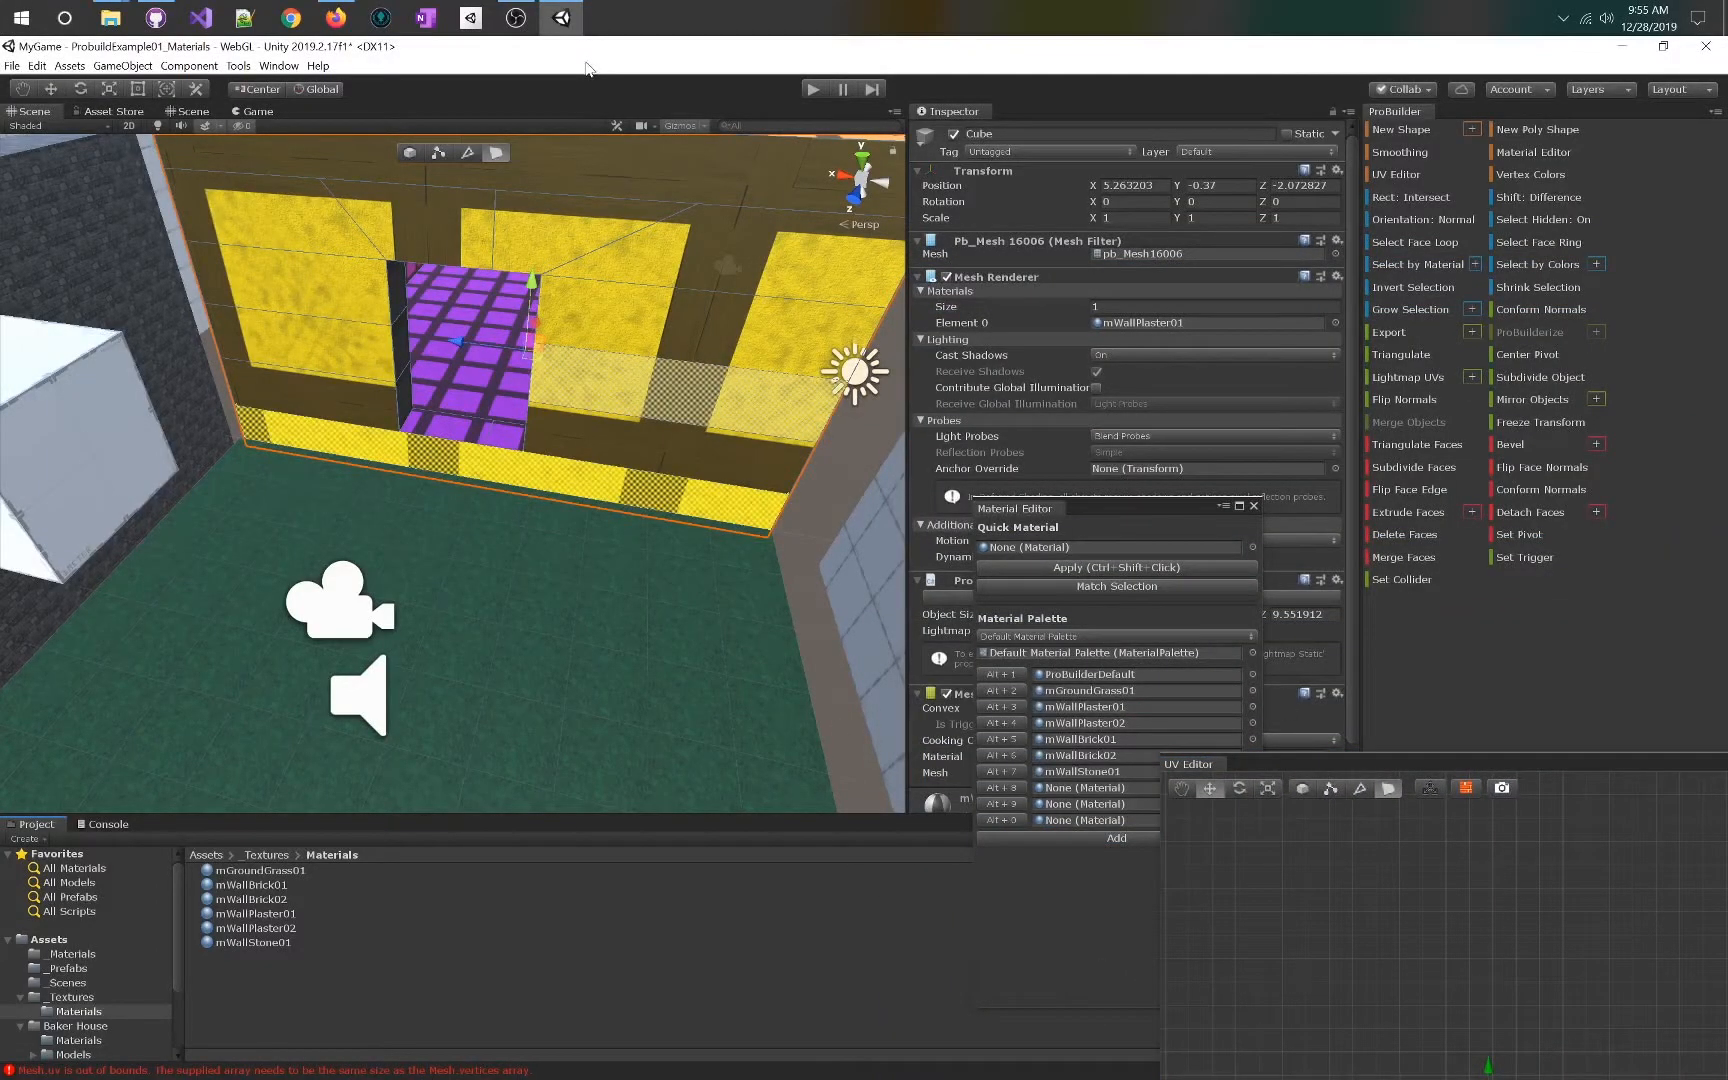
key(alt+7)
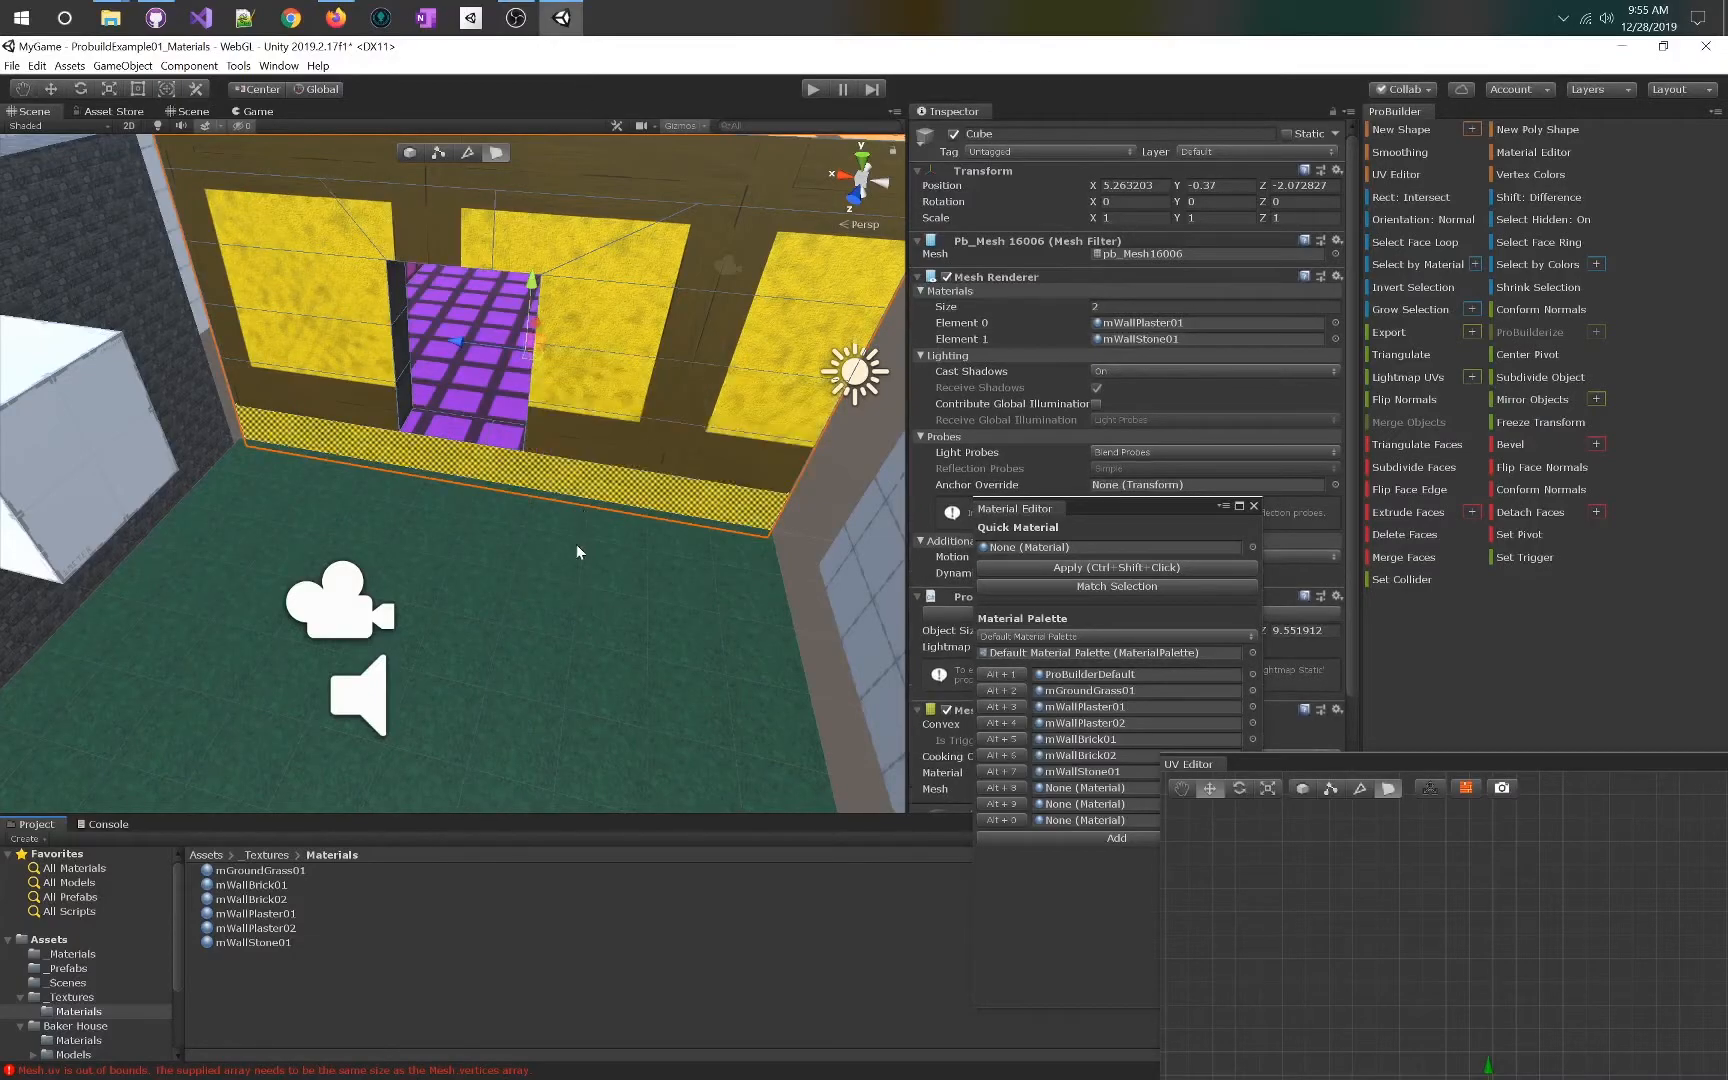
- Inspect the stone texture on the house's base strips up close and check the vertex color palette
scroll(582, 544, up, 10)
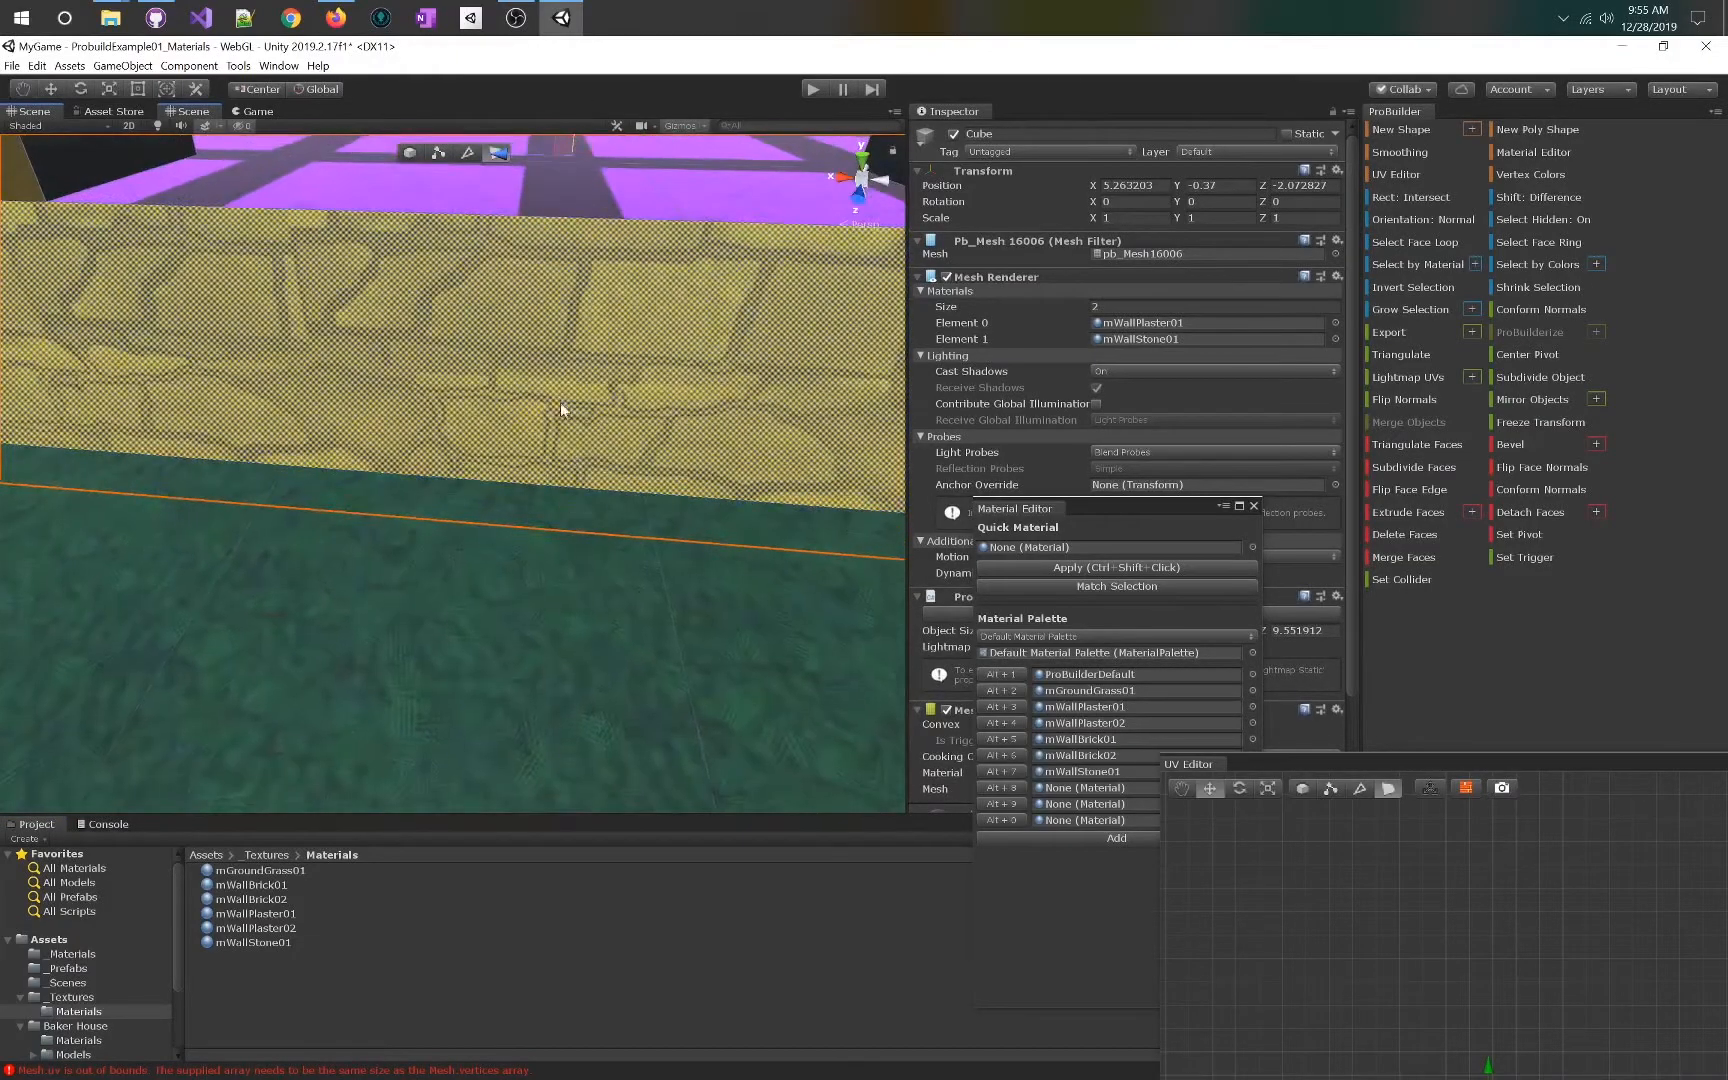
click(401, 192)
right_drag(760, 459, 672, 486)
key(s)
click(672, 486)
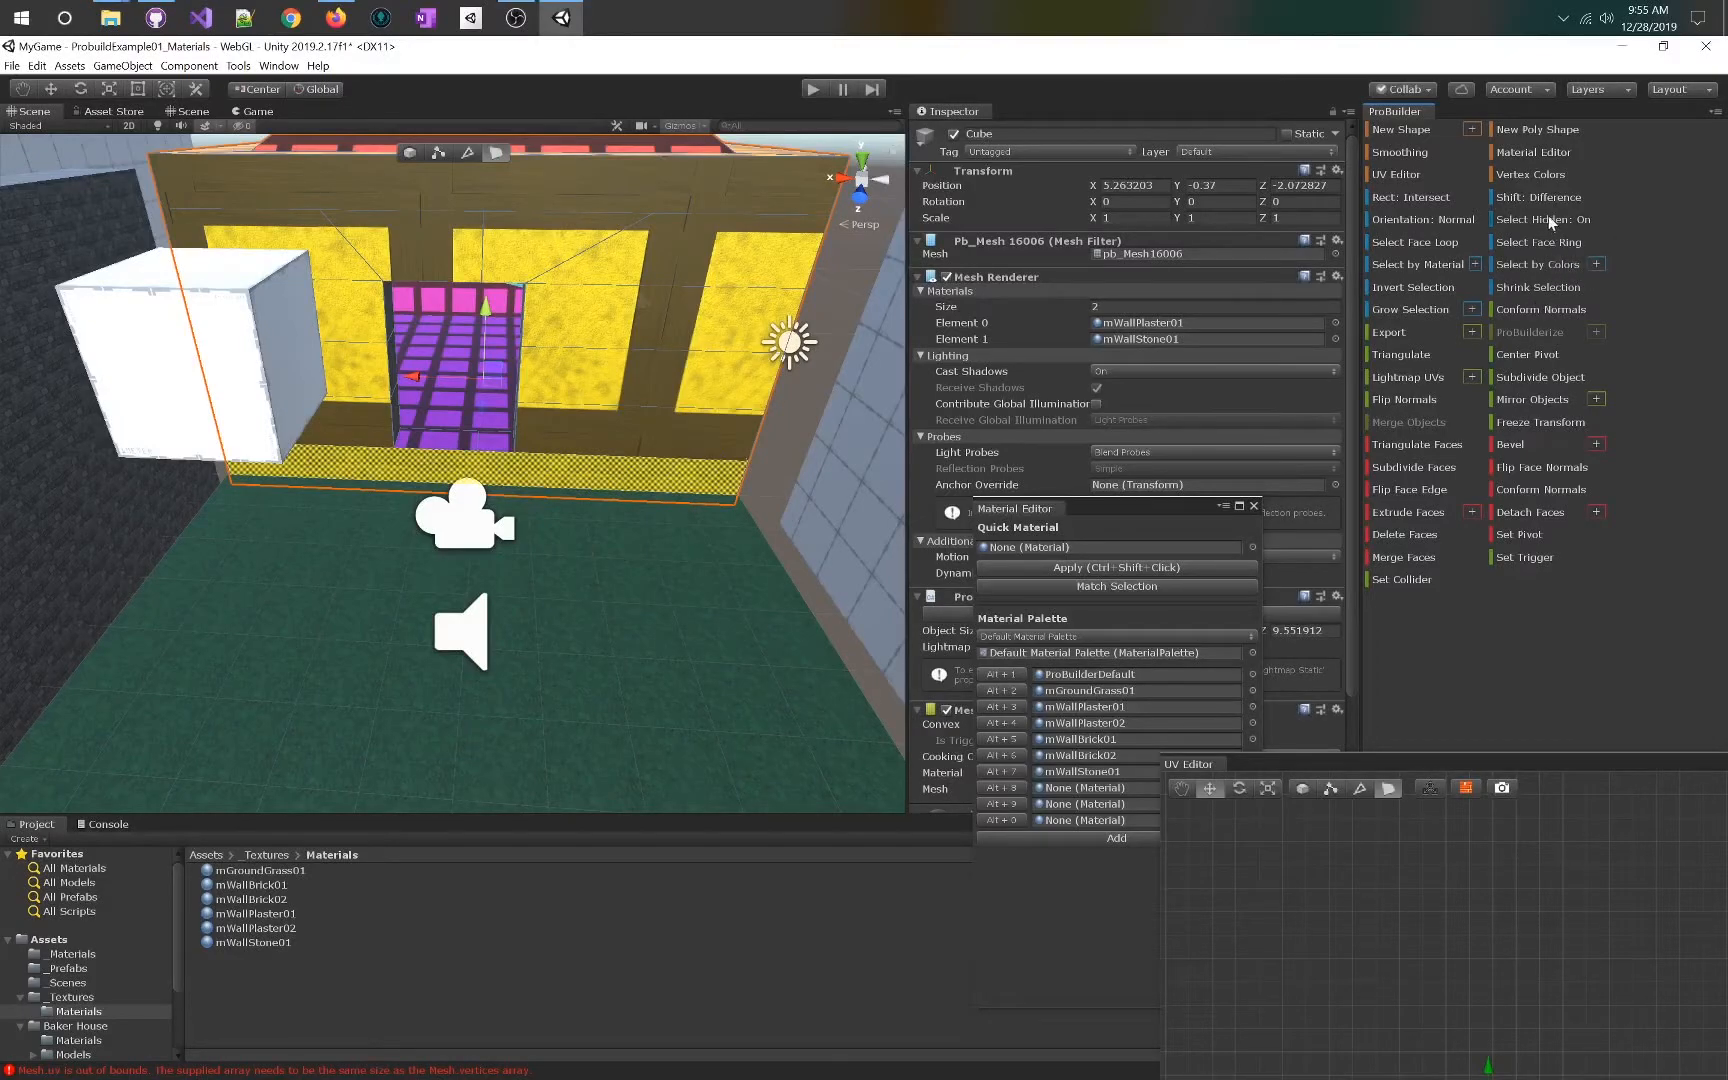
click(1537, 176)
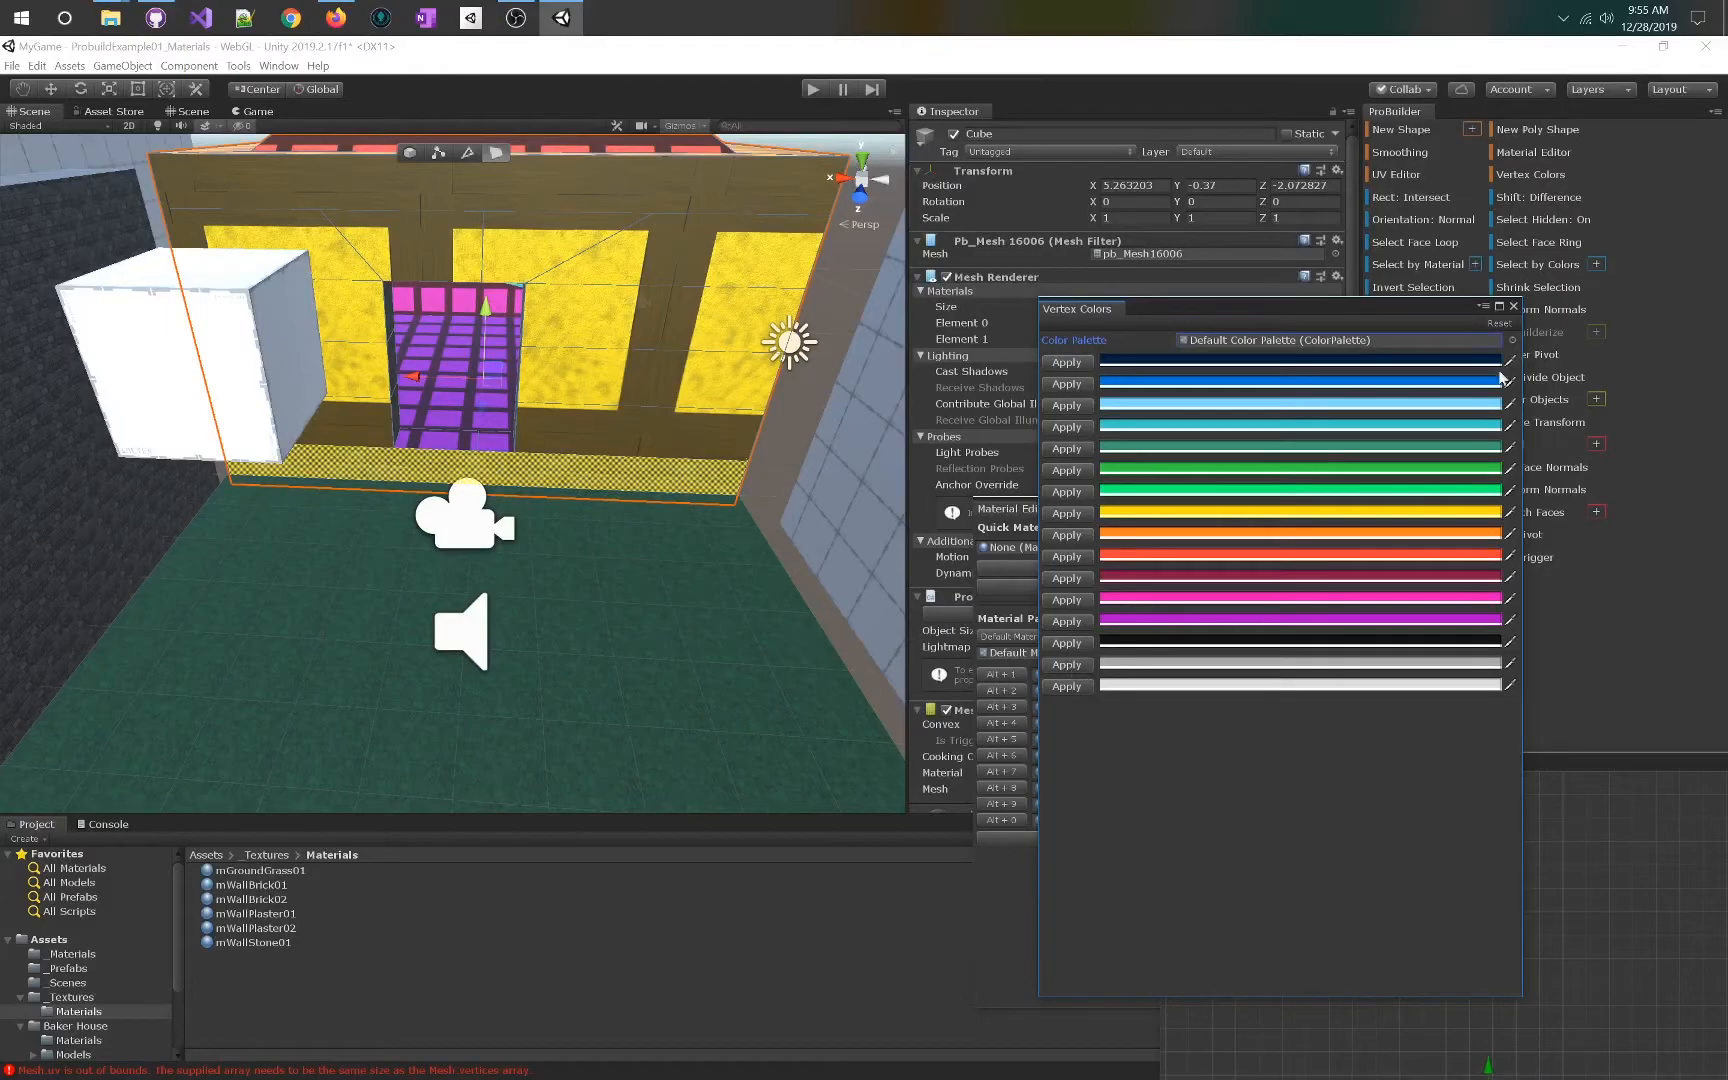
click(1510, 305)
click(647, 566)
alt+drag(650, 572, 505, 636)
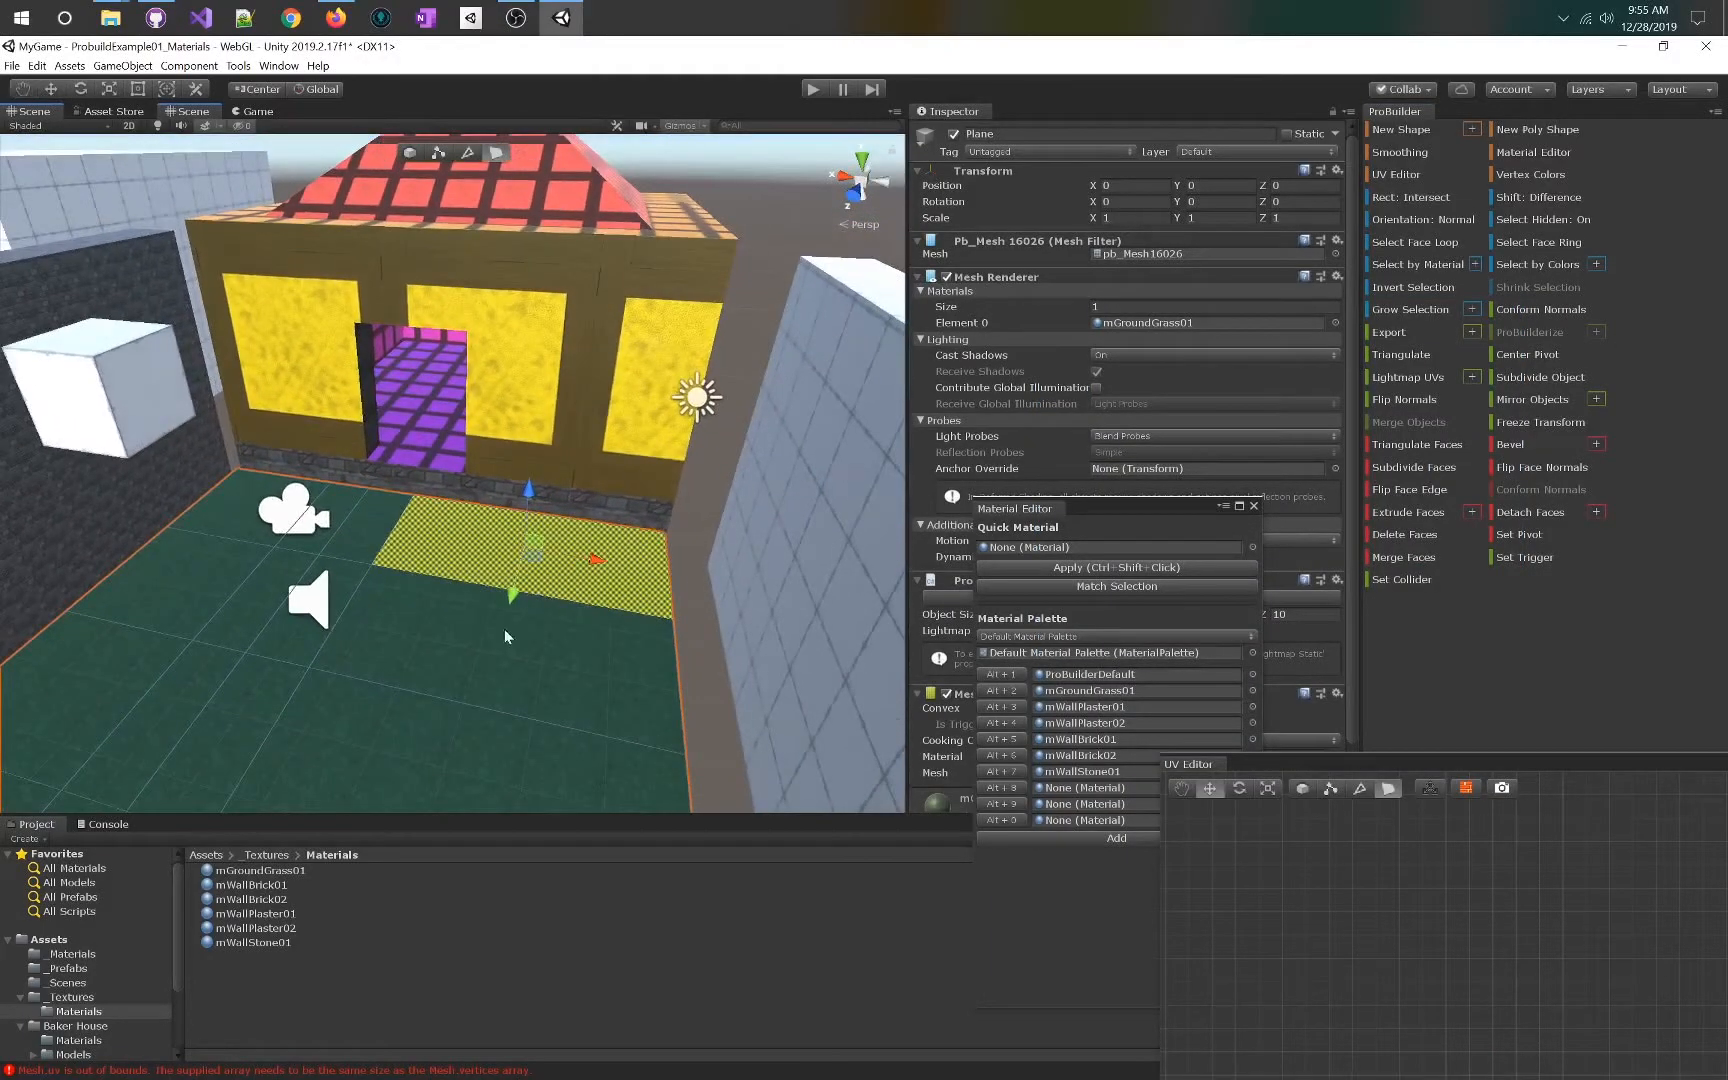
- Select all the plaster wall islands in the UV Editor and shift them horizontally so vertical beams flank the doorway
click(590, 474)
right_drag(590, 474, 750, 298)
key(w)
key(w)
key(s)
key(w)
key(s)
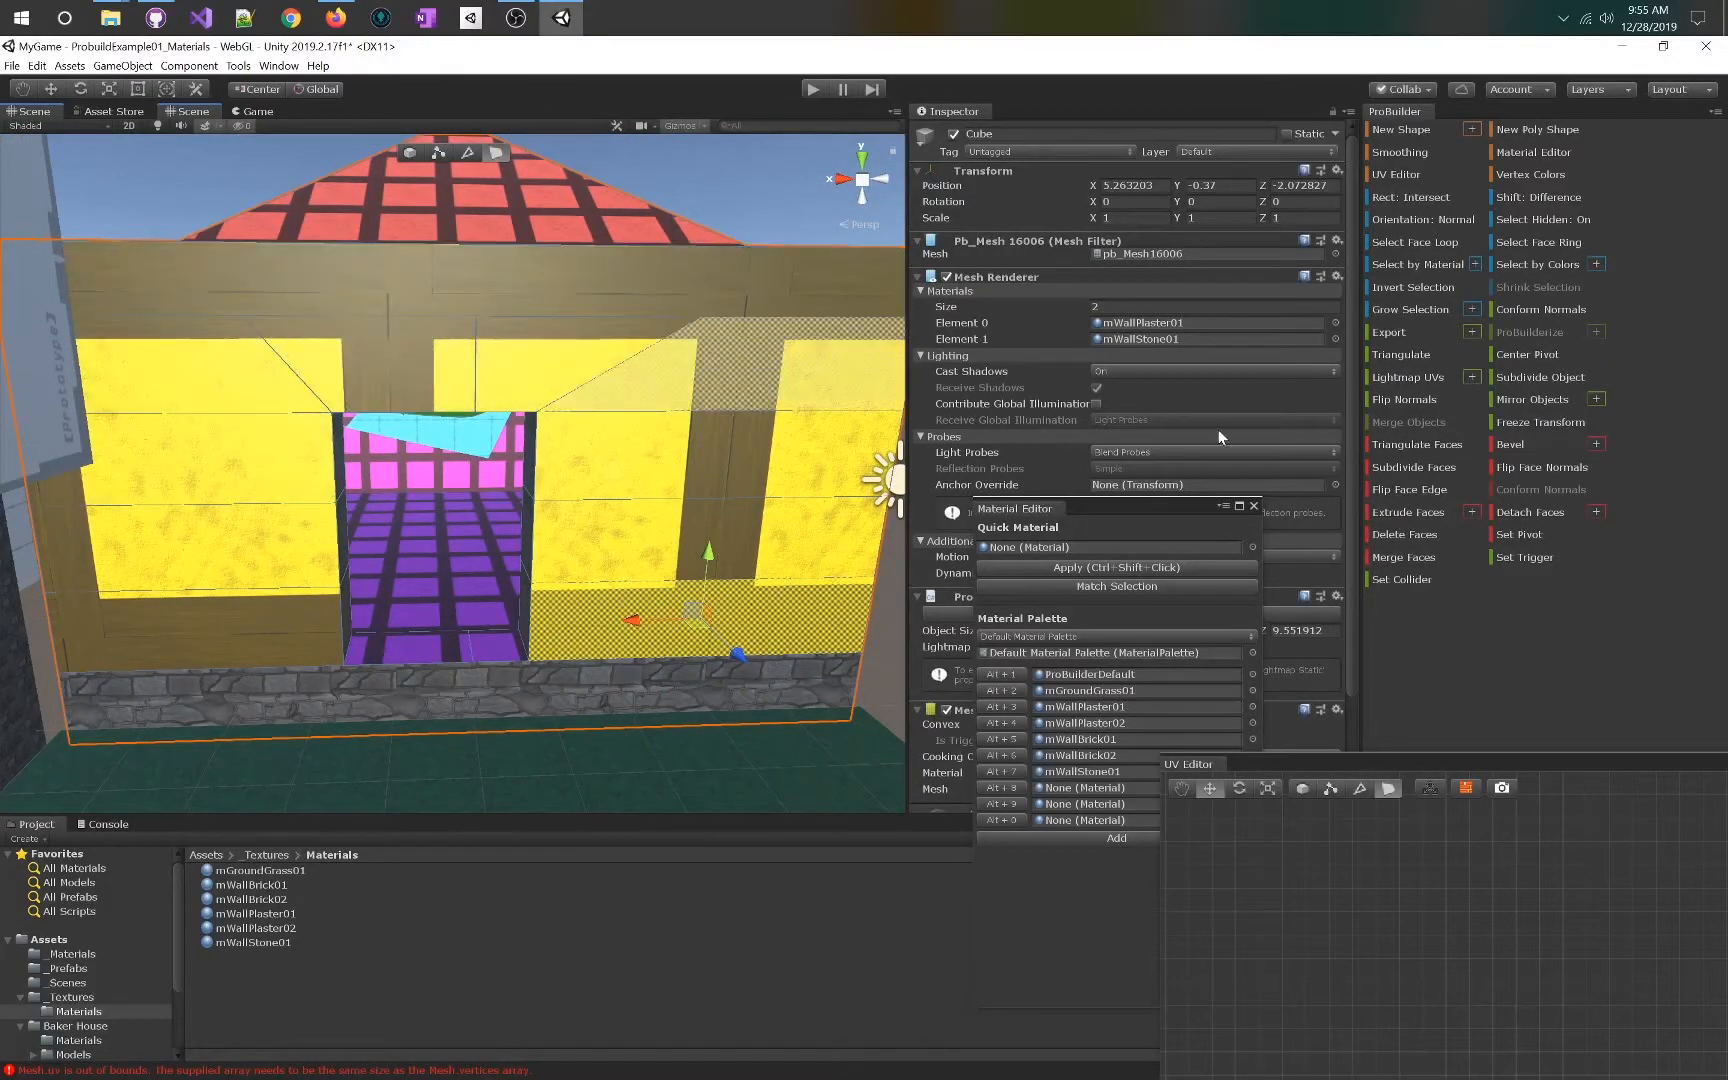
drag(1336, 770, 1177, 233)
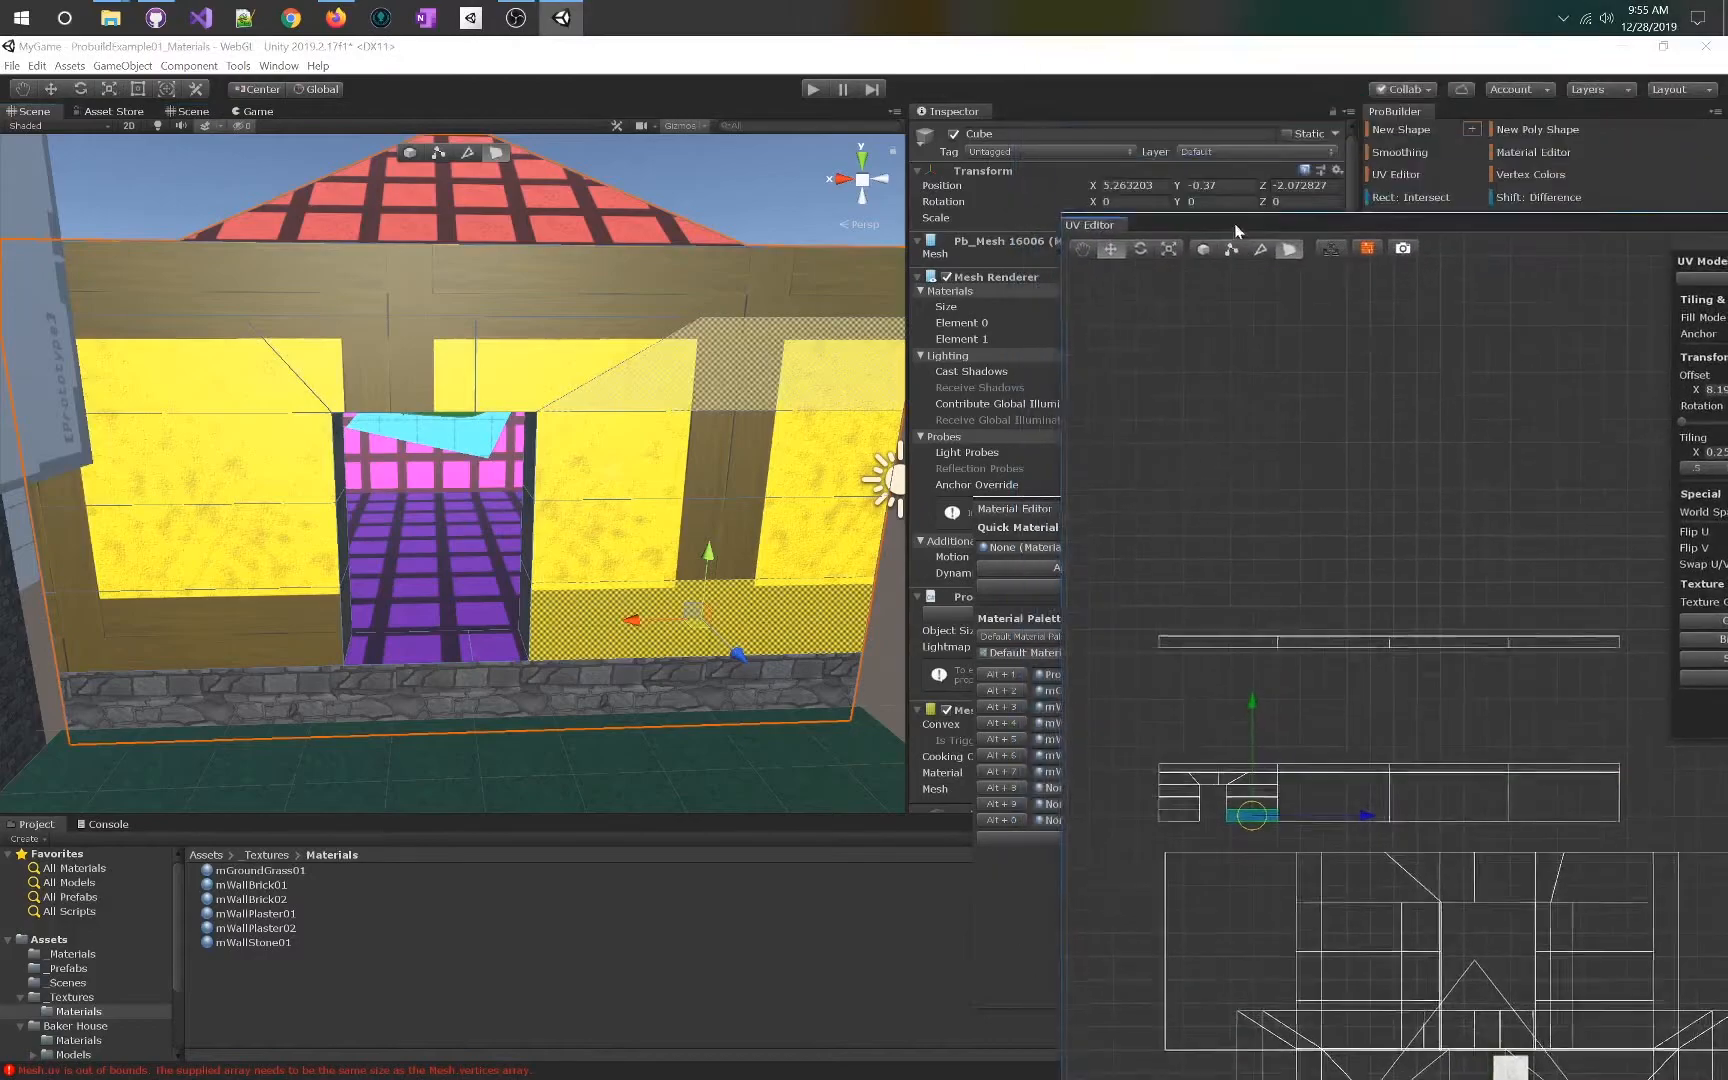
mouse_move(972, 729)
mouse_down()
mouse_move(1089, 753)
mouse_move(998, 740)
mouse_up()
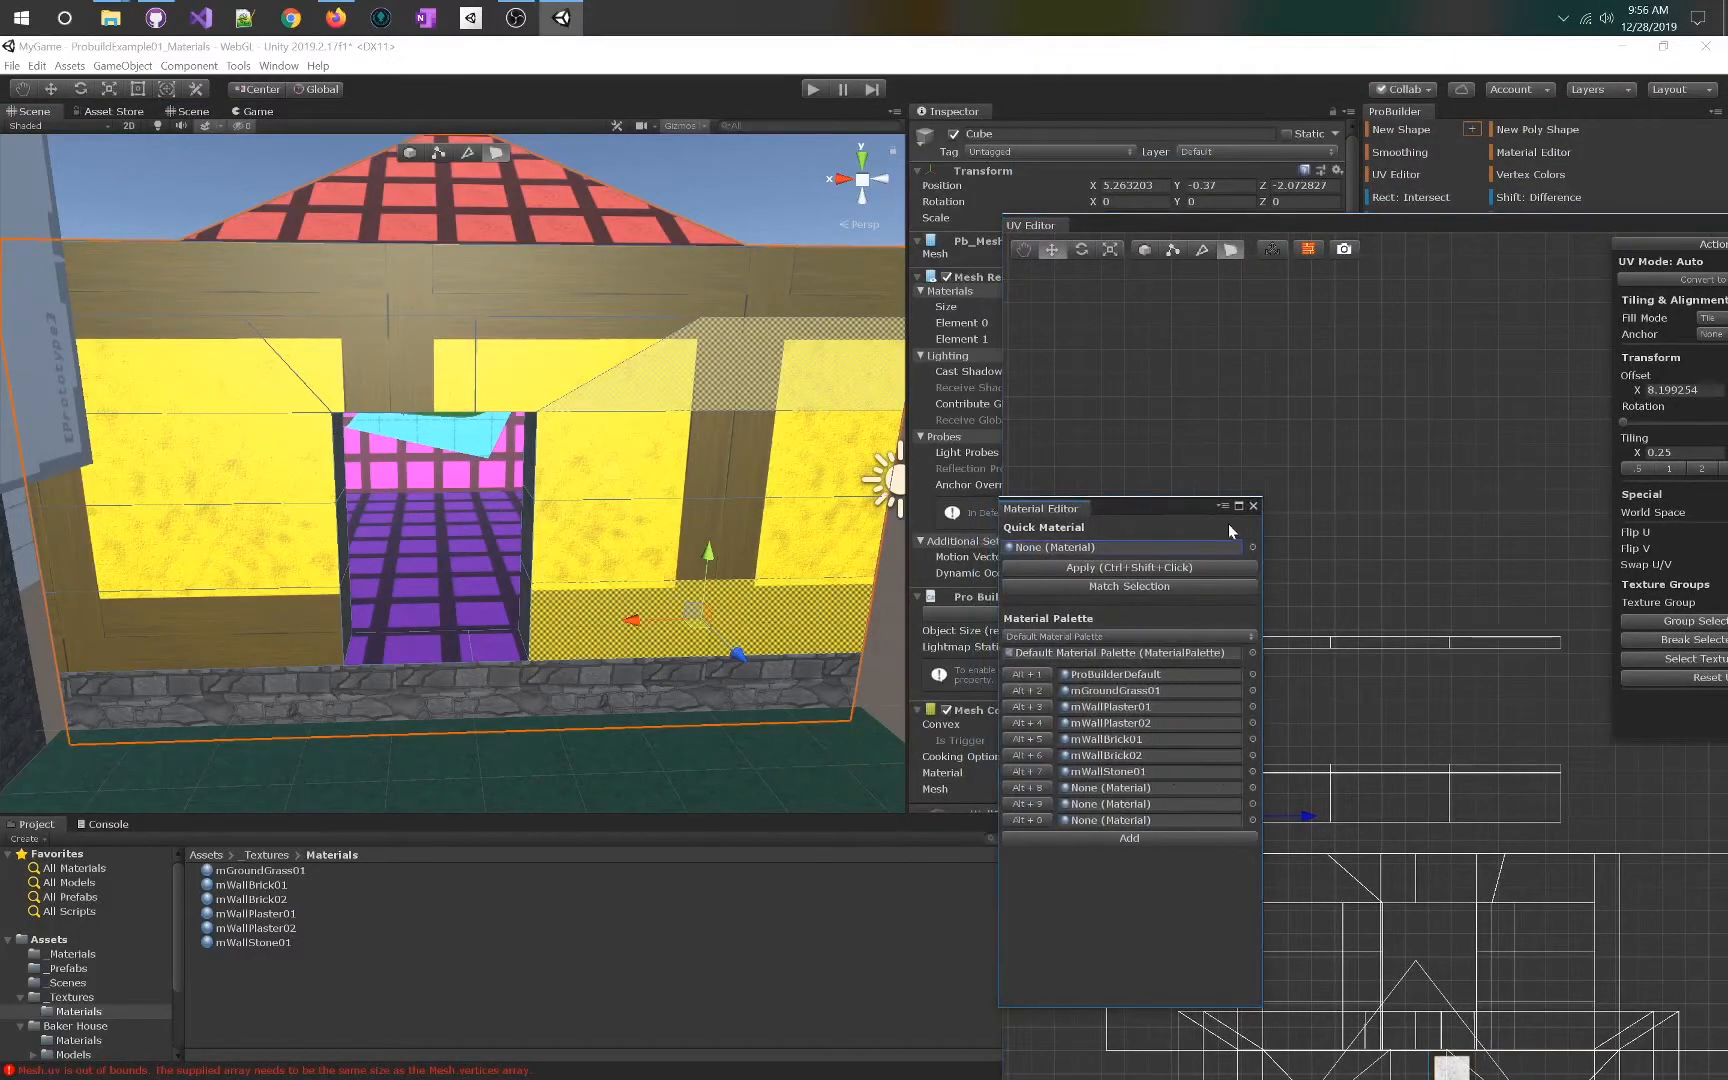
click(1252, 504)
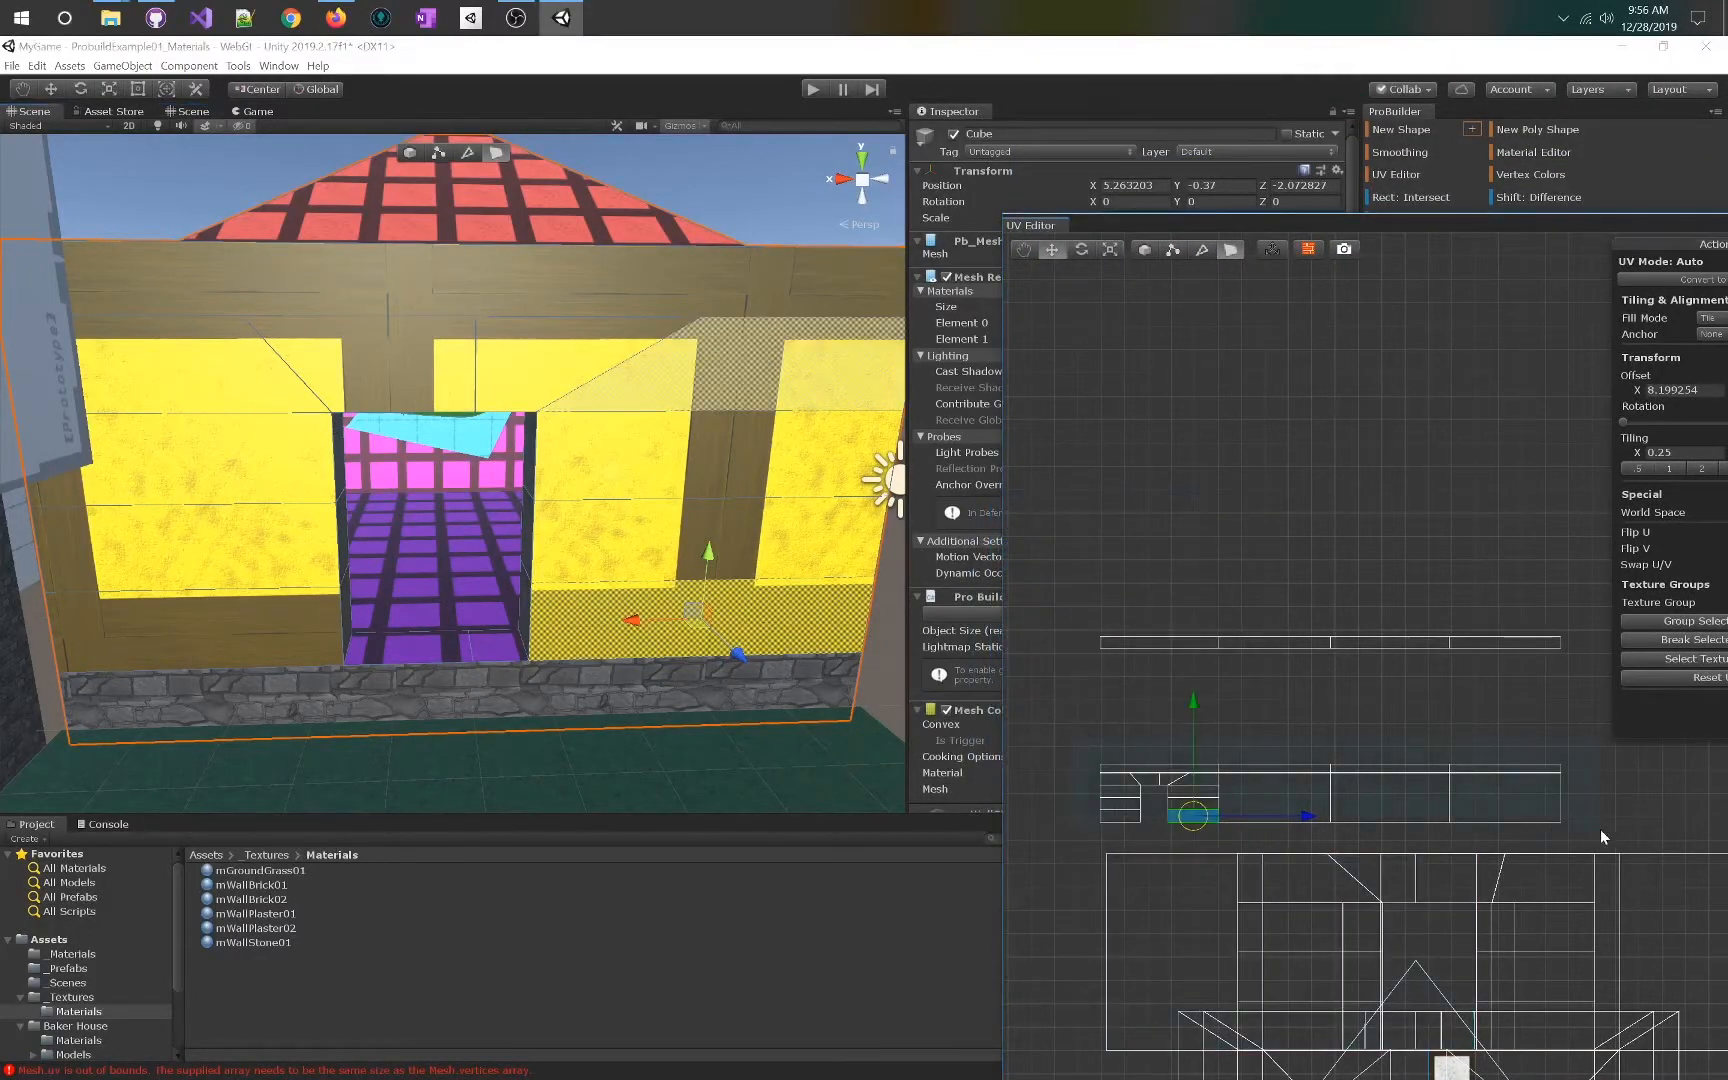
drag(1600, 829, 1600, 829)
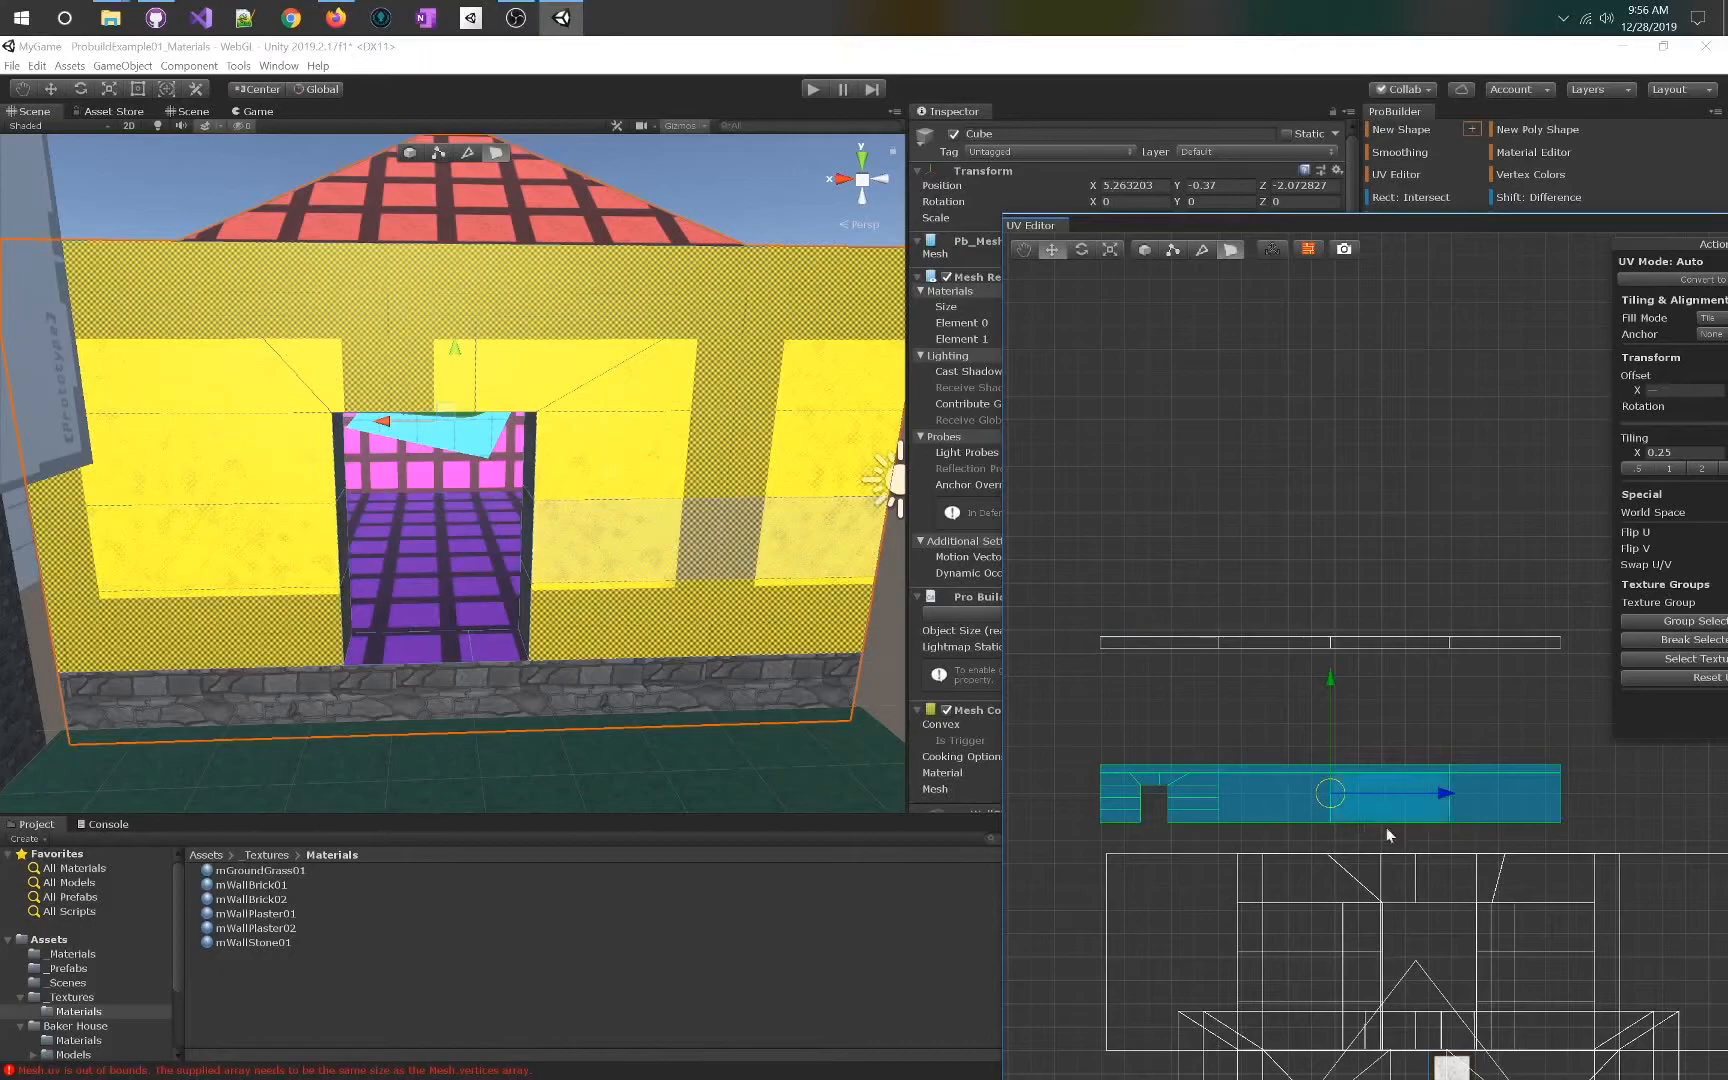
drag(1447, 796, 1460, 797)
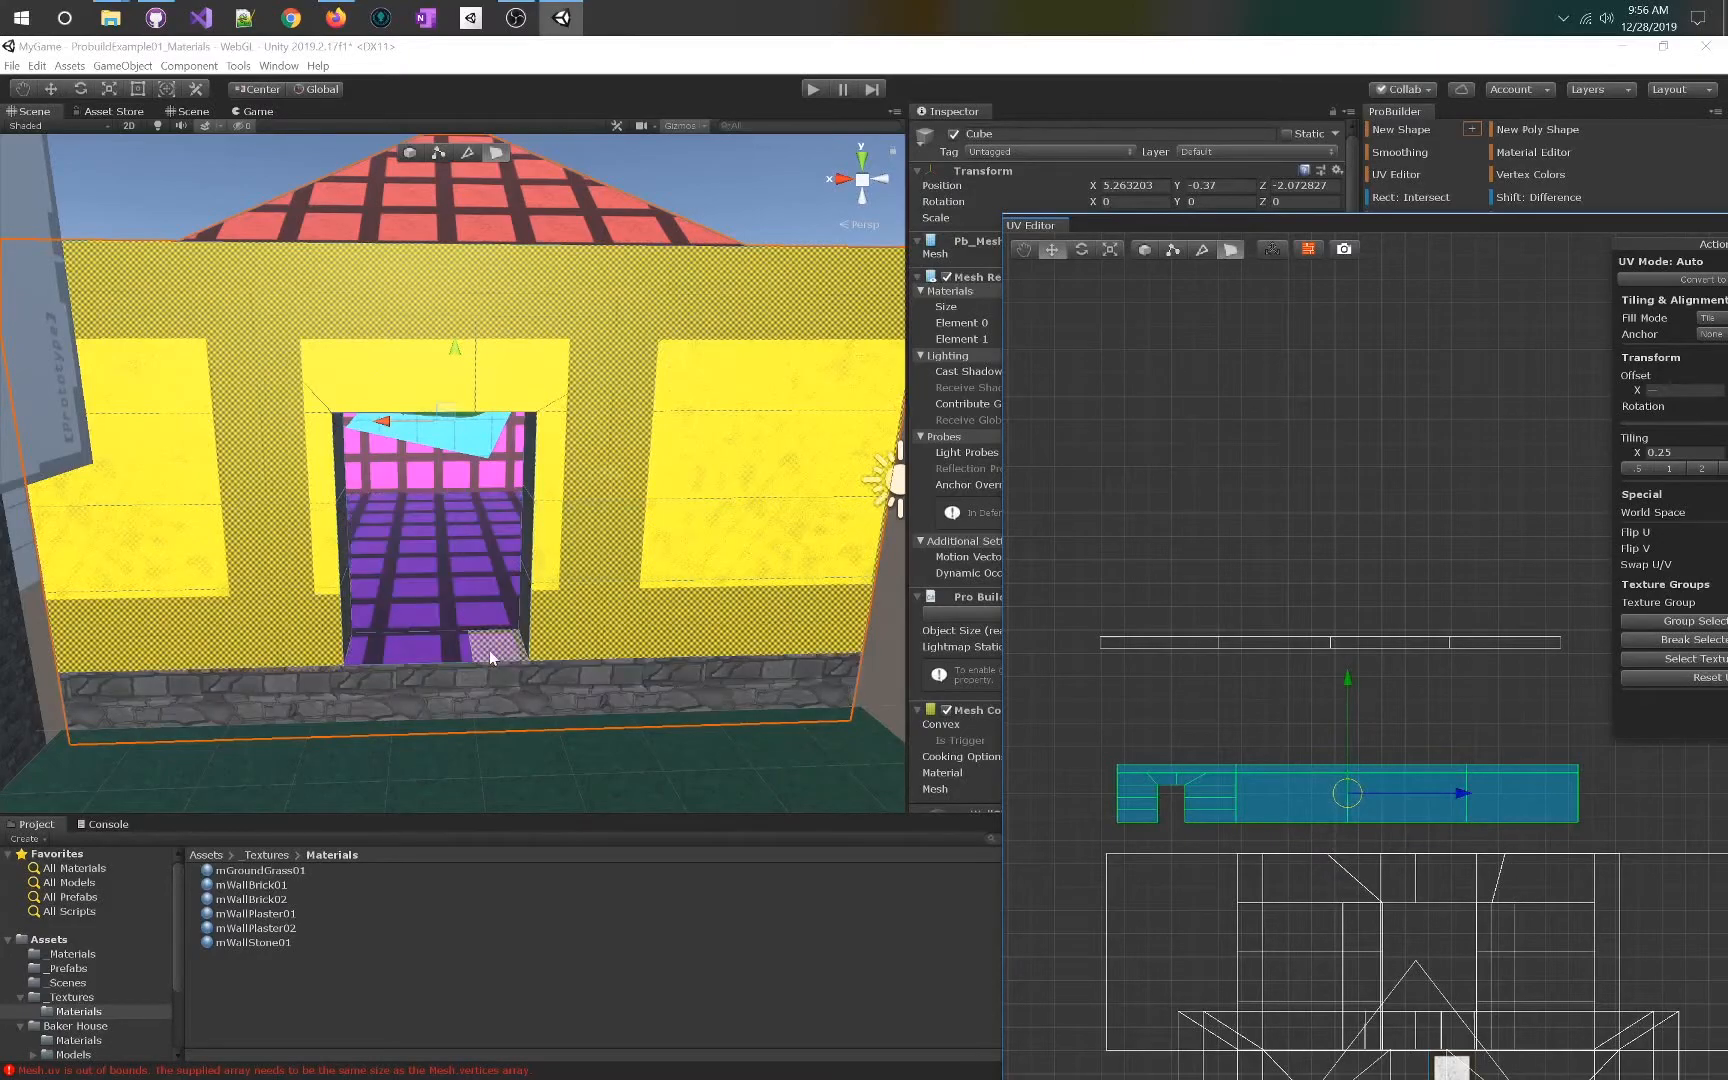
- Examine how the shifted plaster-and-beam pattern falls on the side walls, back wall and corners of the house
right_drag(465, 630, 378, 586)
key(w)
key(s)
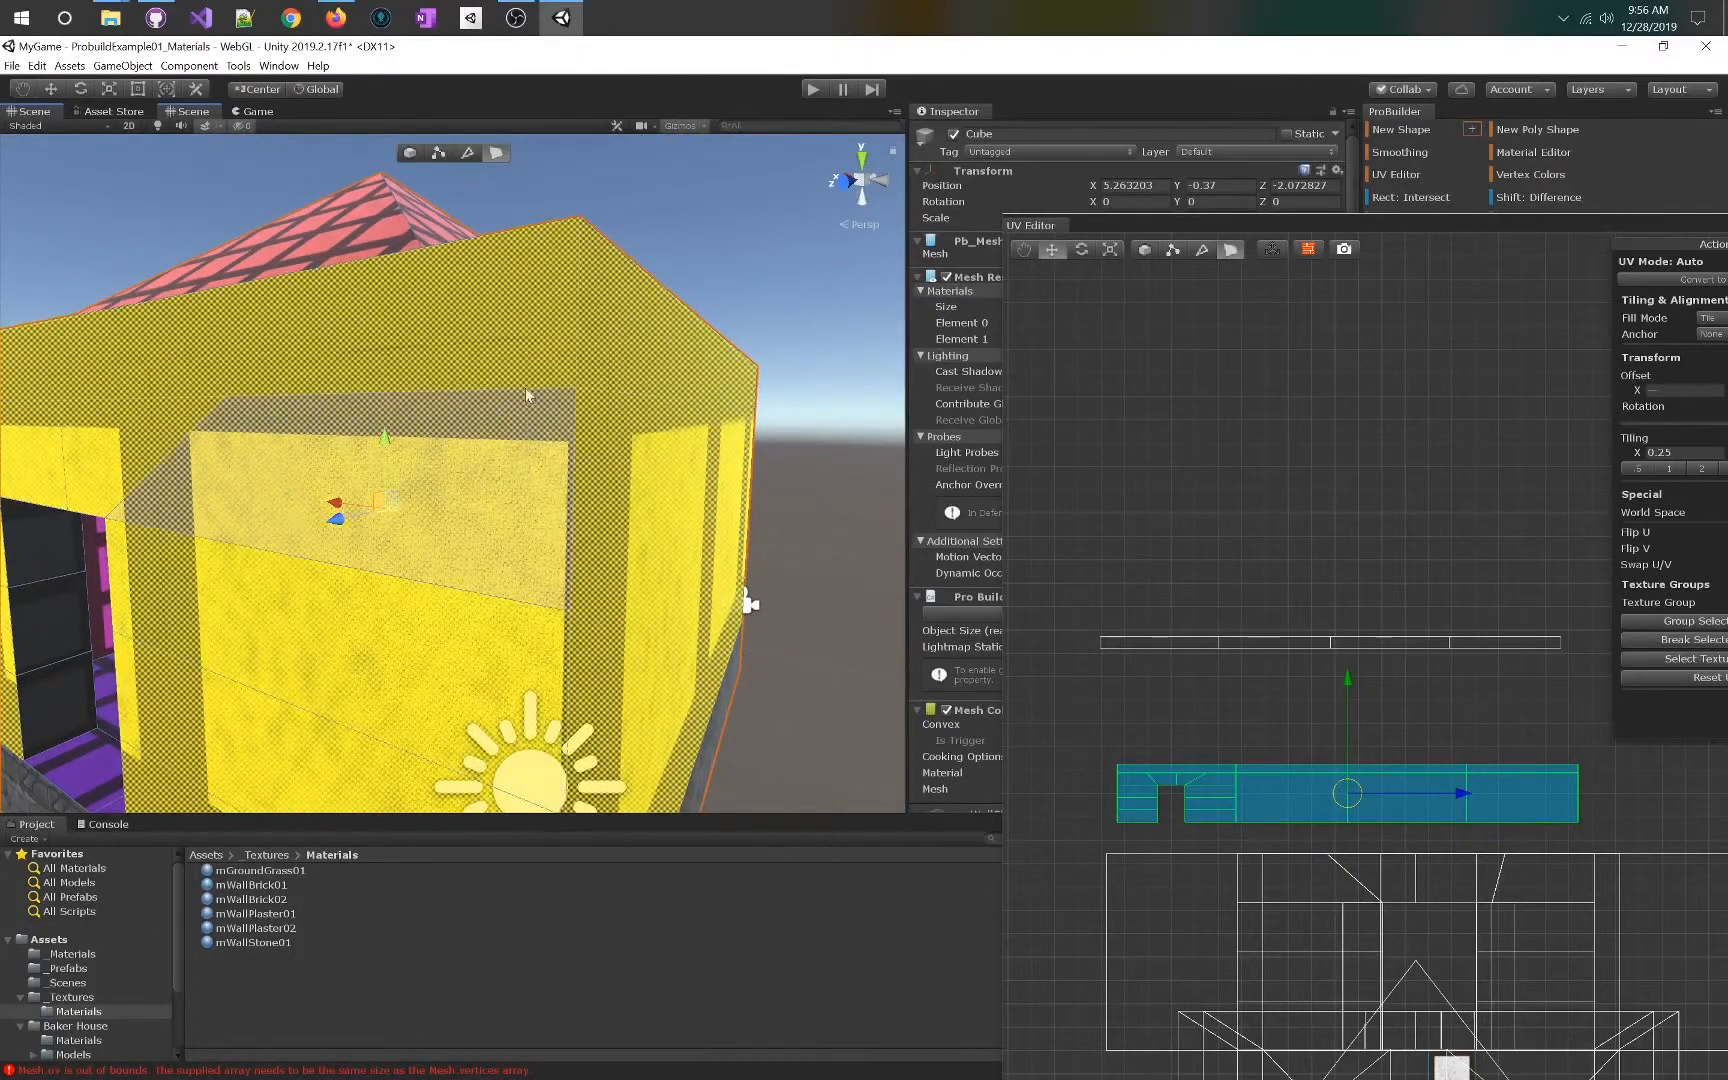
right_drag(432, 496, 869, 588)
key(a)
key(s)
key(w)
key(s)
key(a)
key(s)
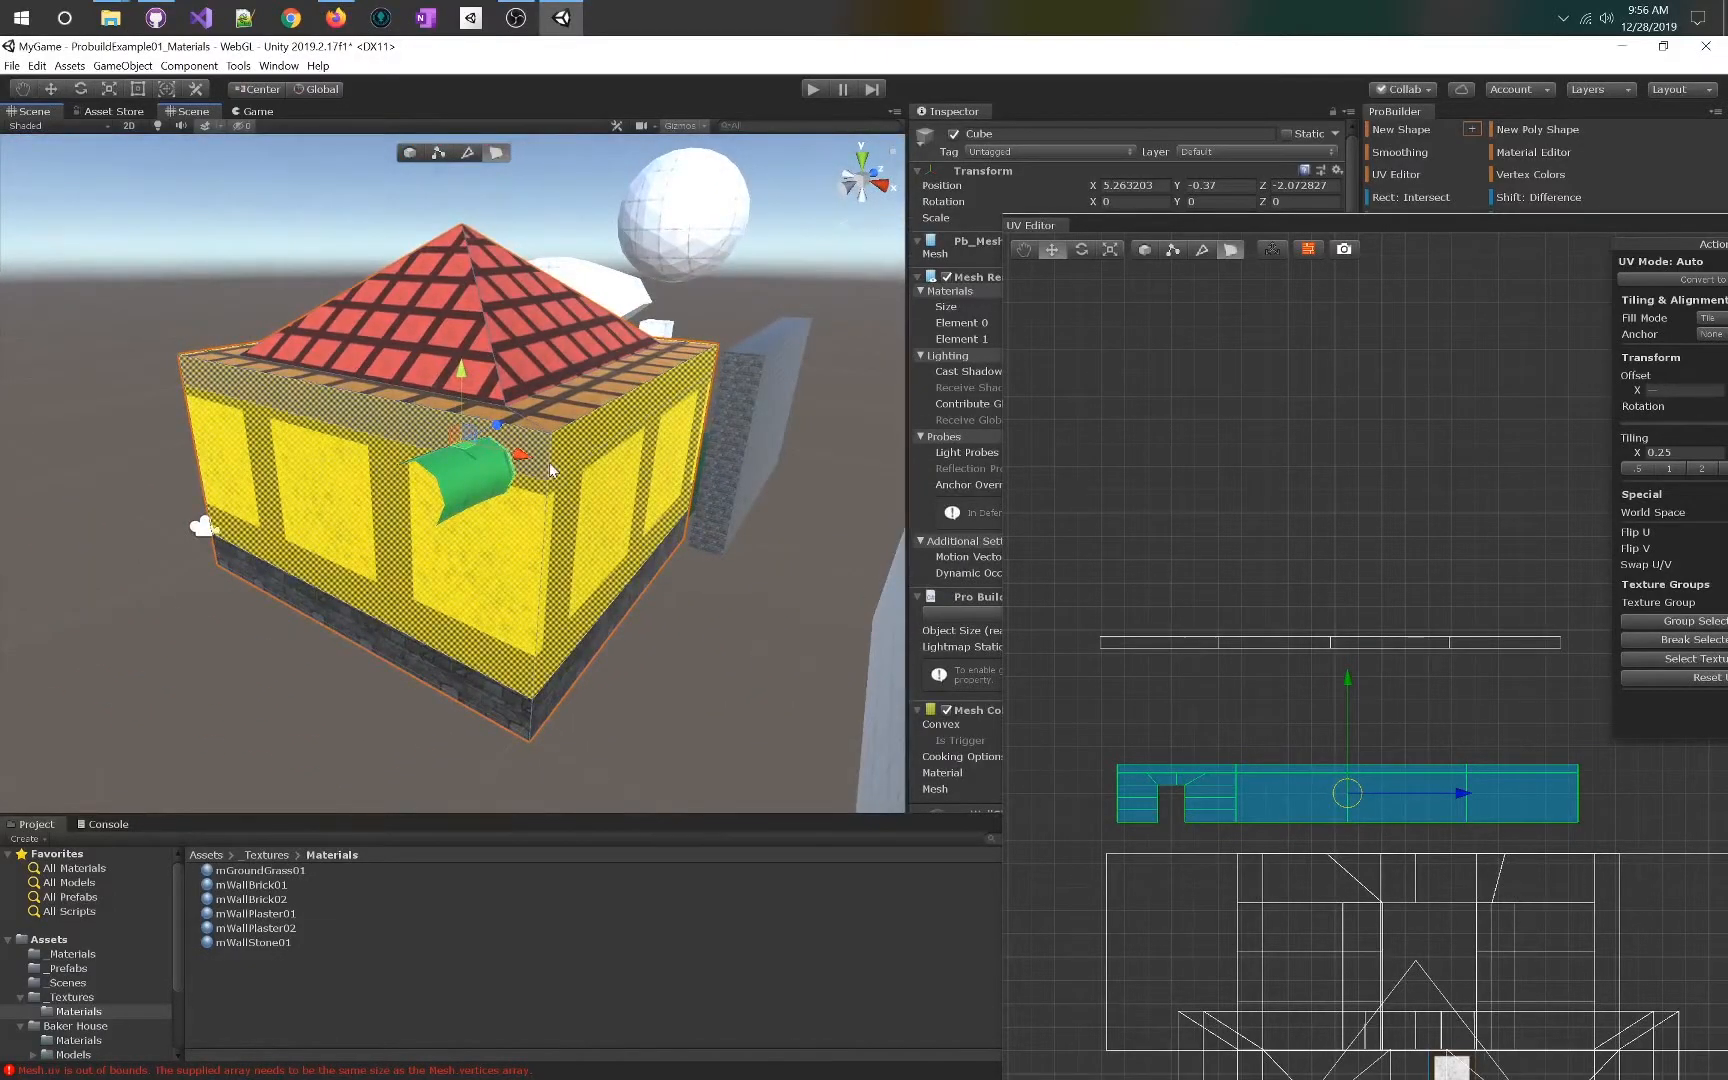
- Scale the left side wall's middle face UVs horizontally to a tiling X of about 0.234 to align its corner beam
click(557, 551)
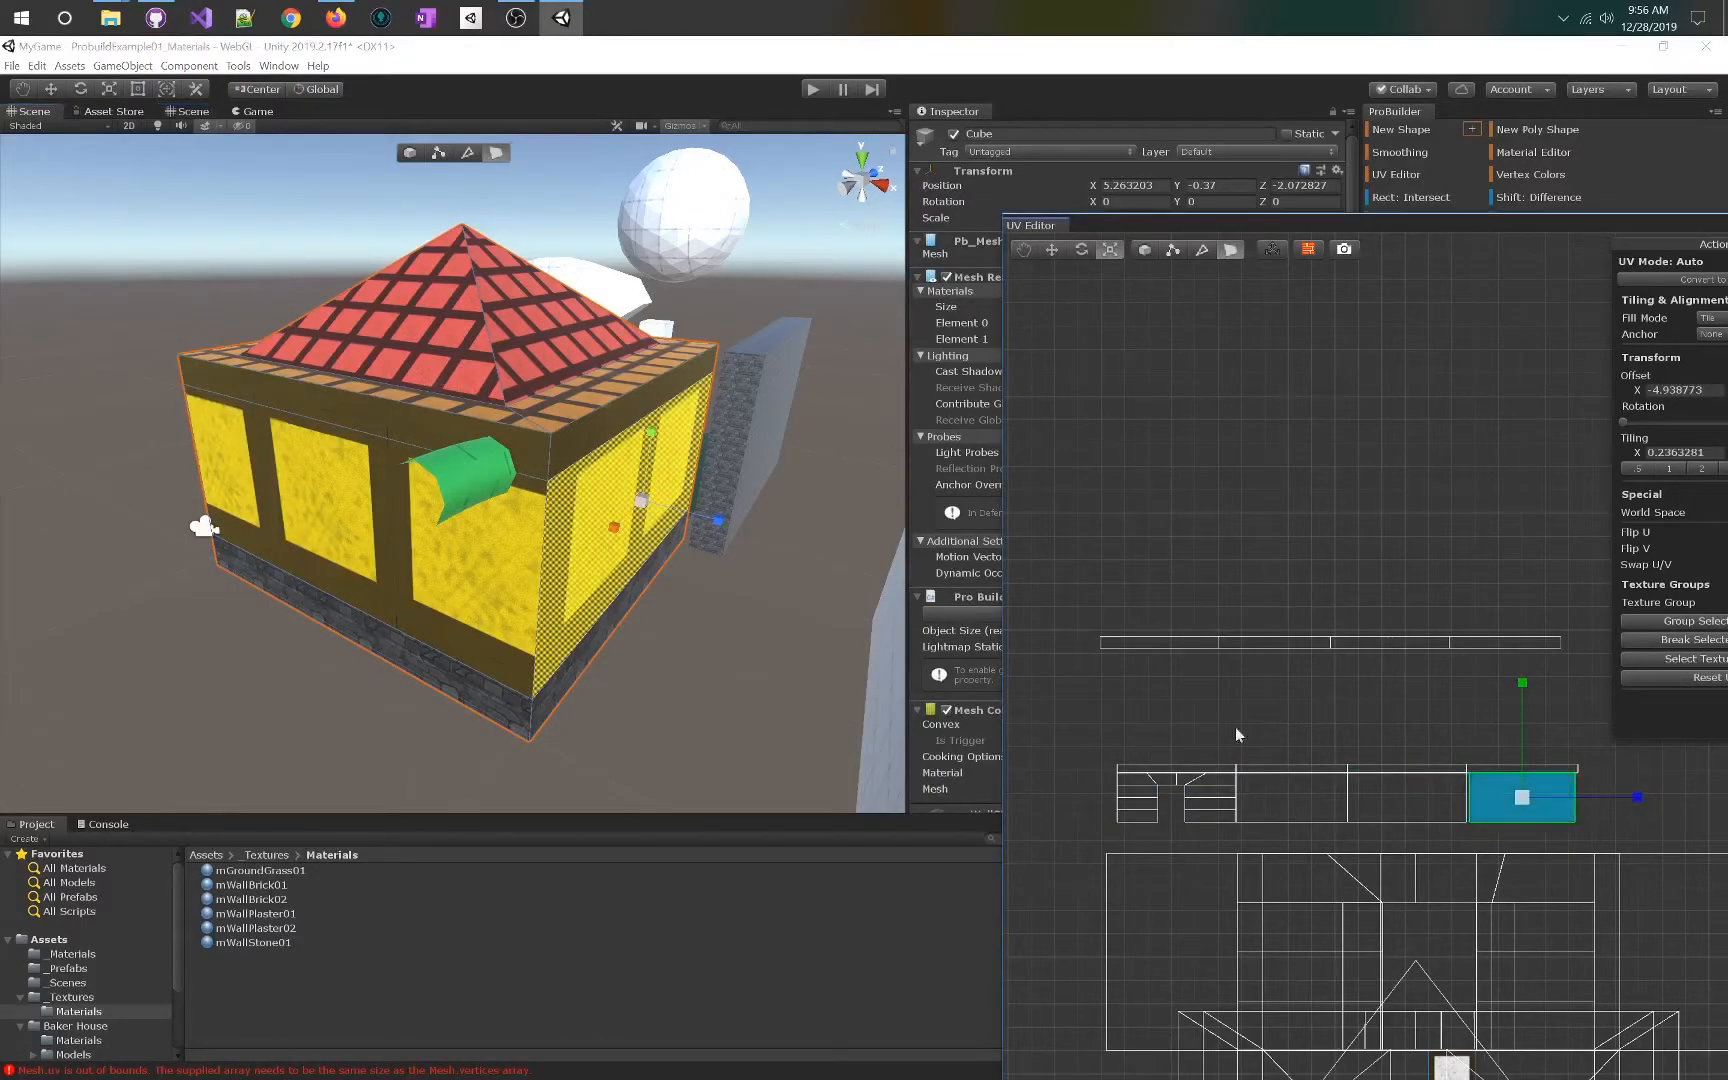
key(w)
right_drag(681, 590, 303, 528)
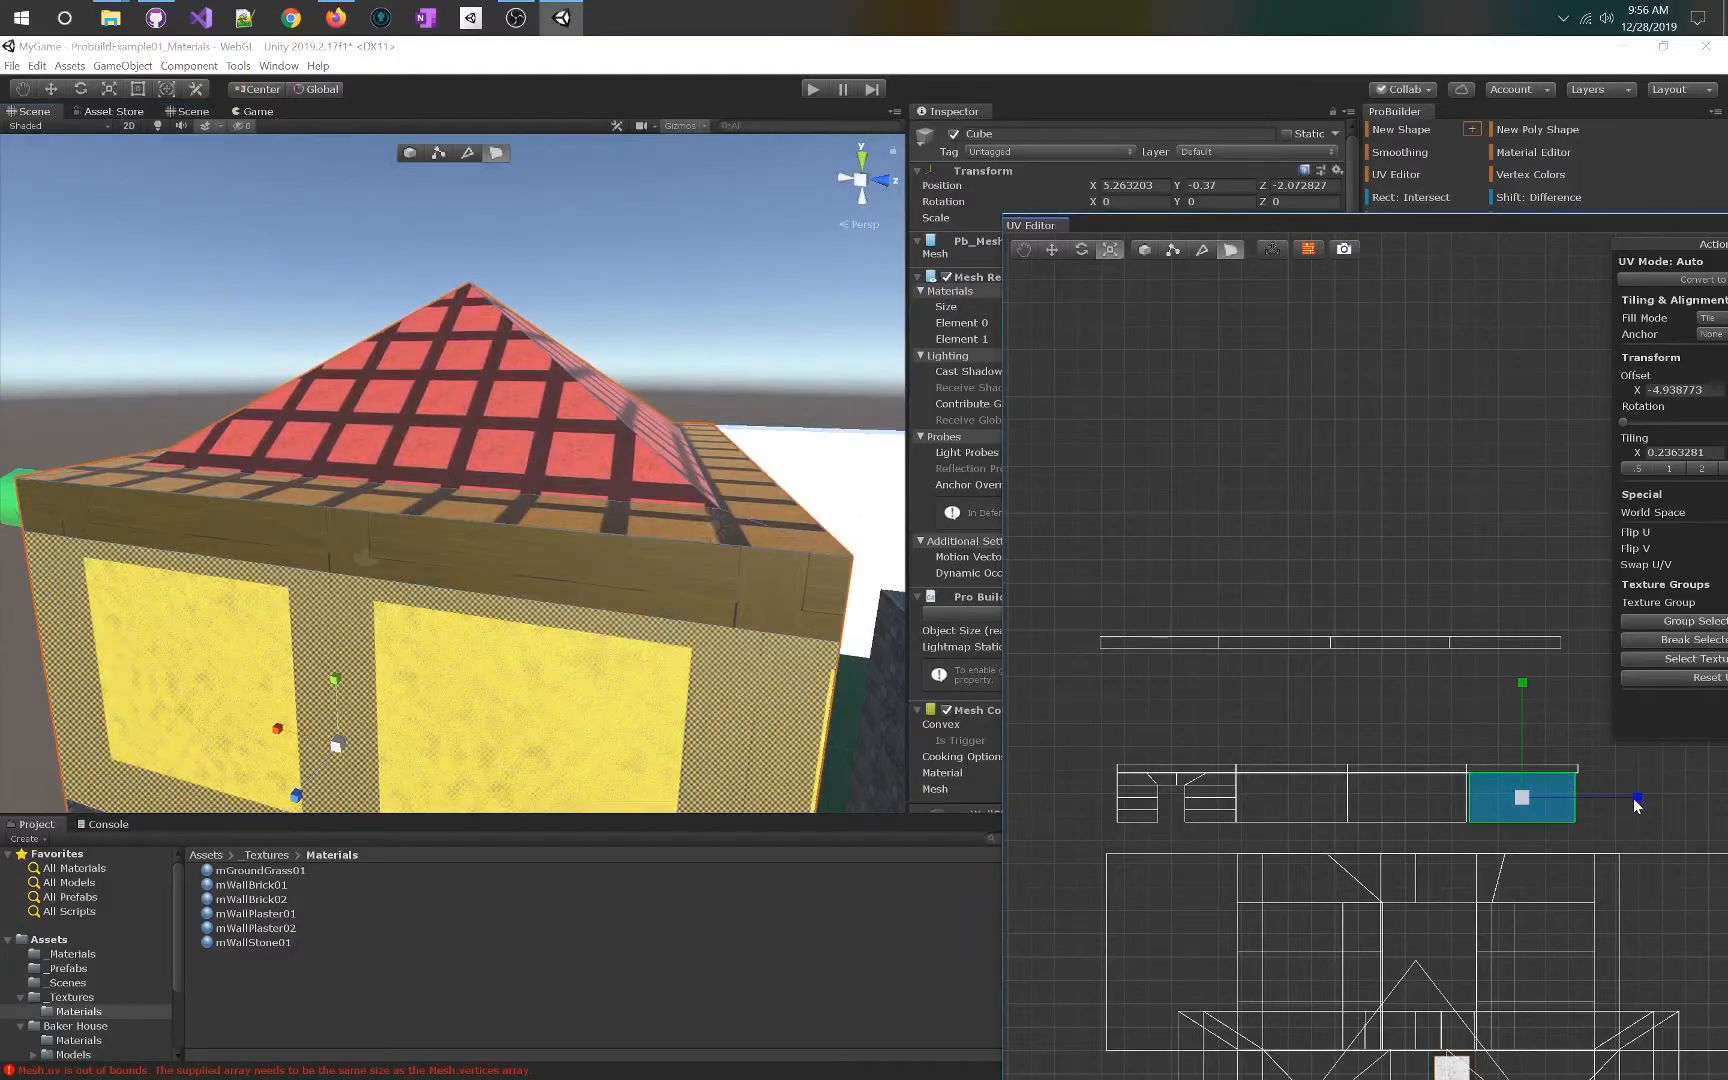
right_drag(745, 630, 300, 600)
key(d)
- Select the four pyramid roof faces and shift their UV islands downward in the UV layout
click(484, 396)
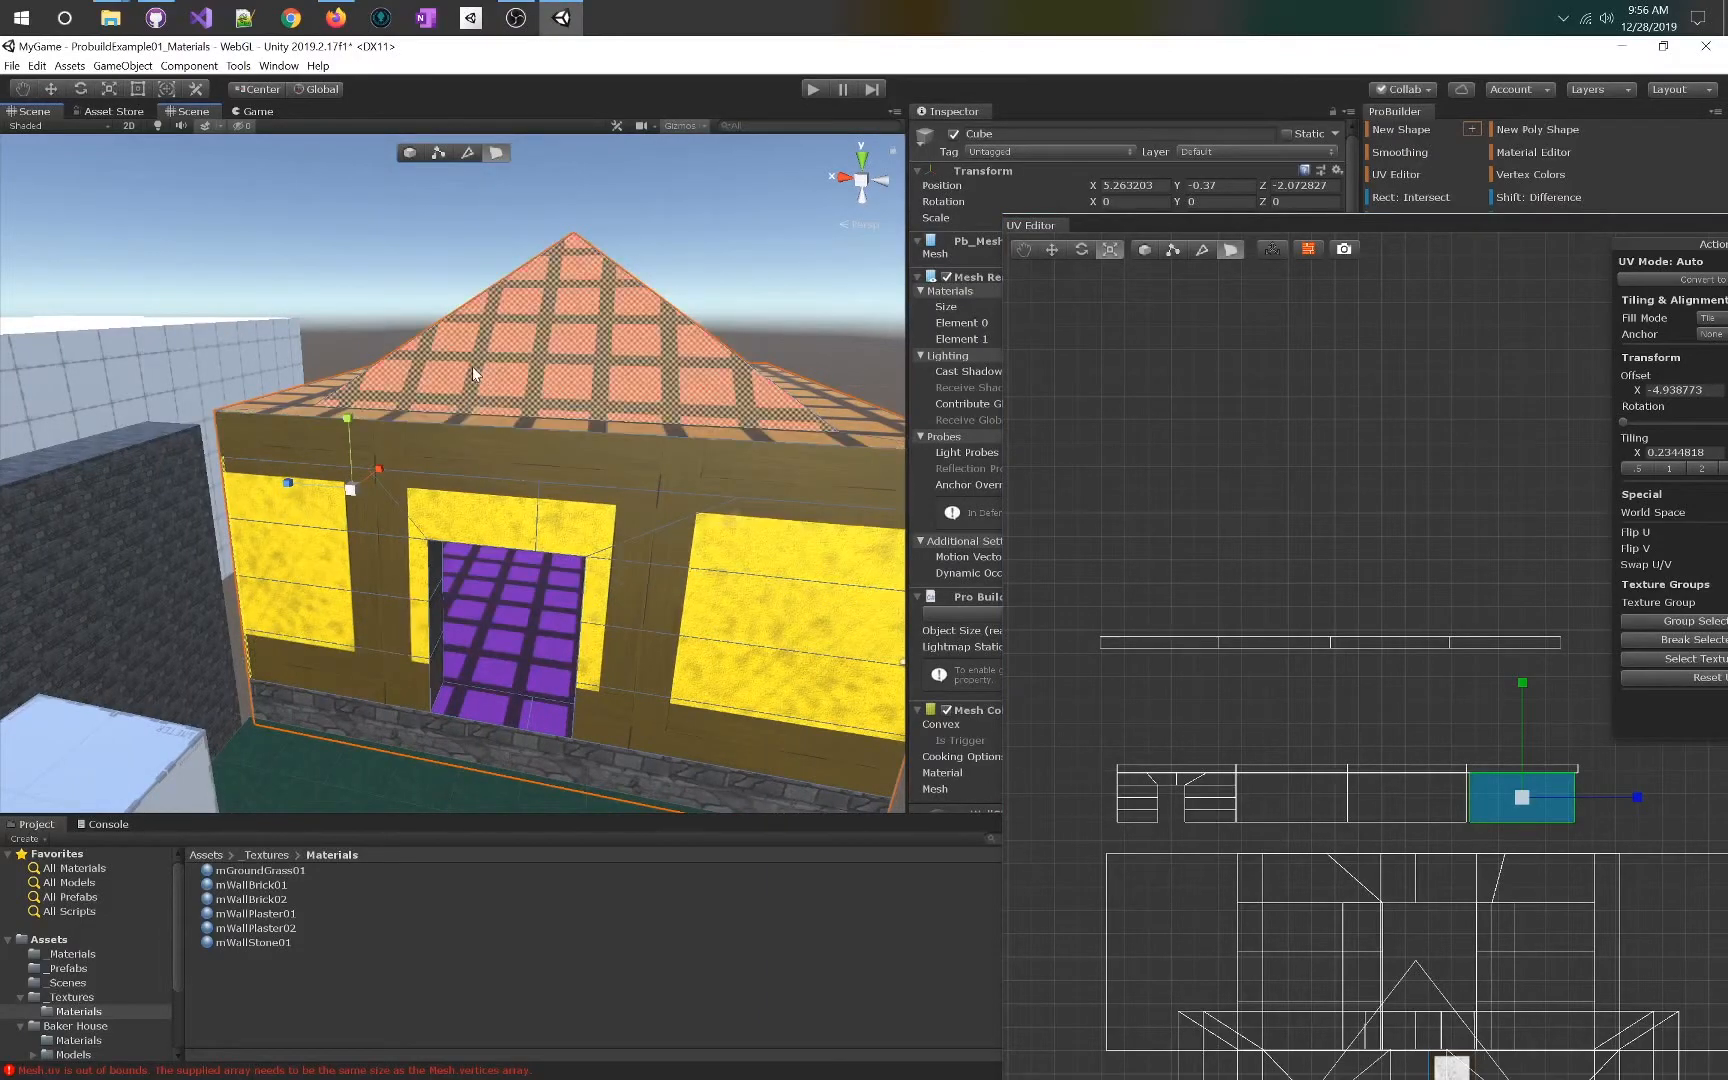
right_drag(497, 392, 417, 470)
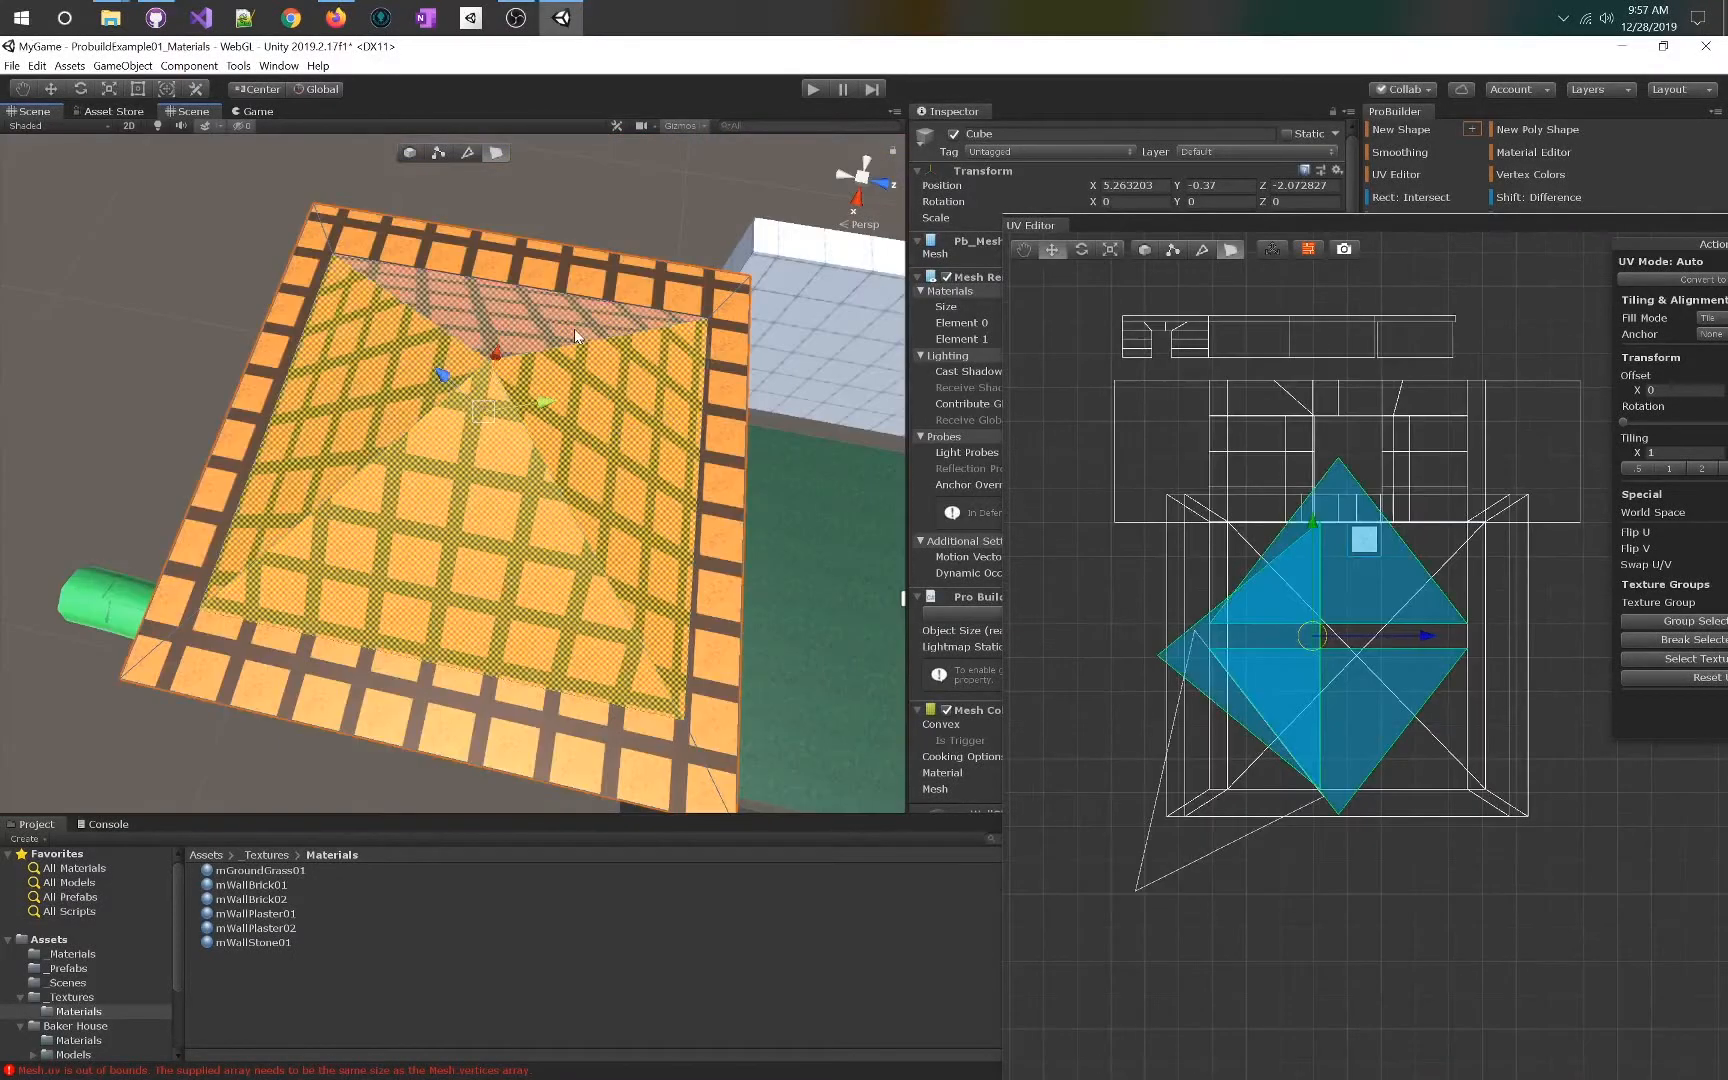
shift+click(577, 337)
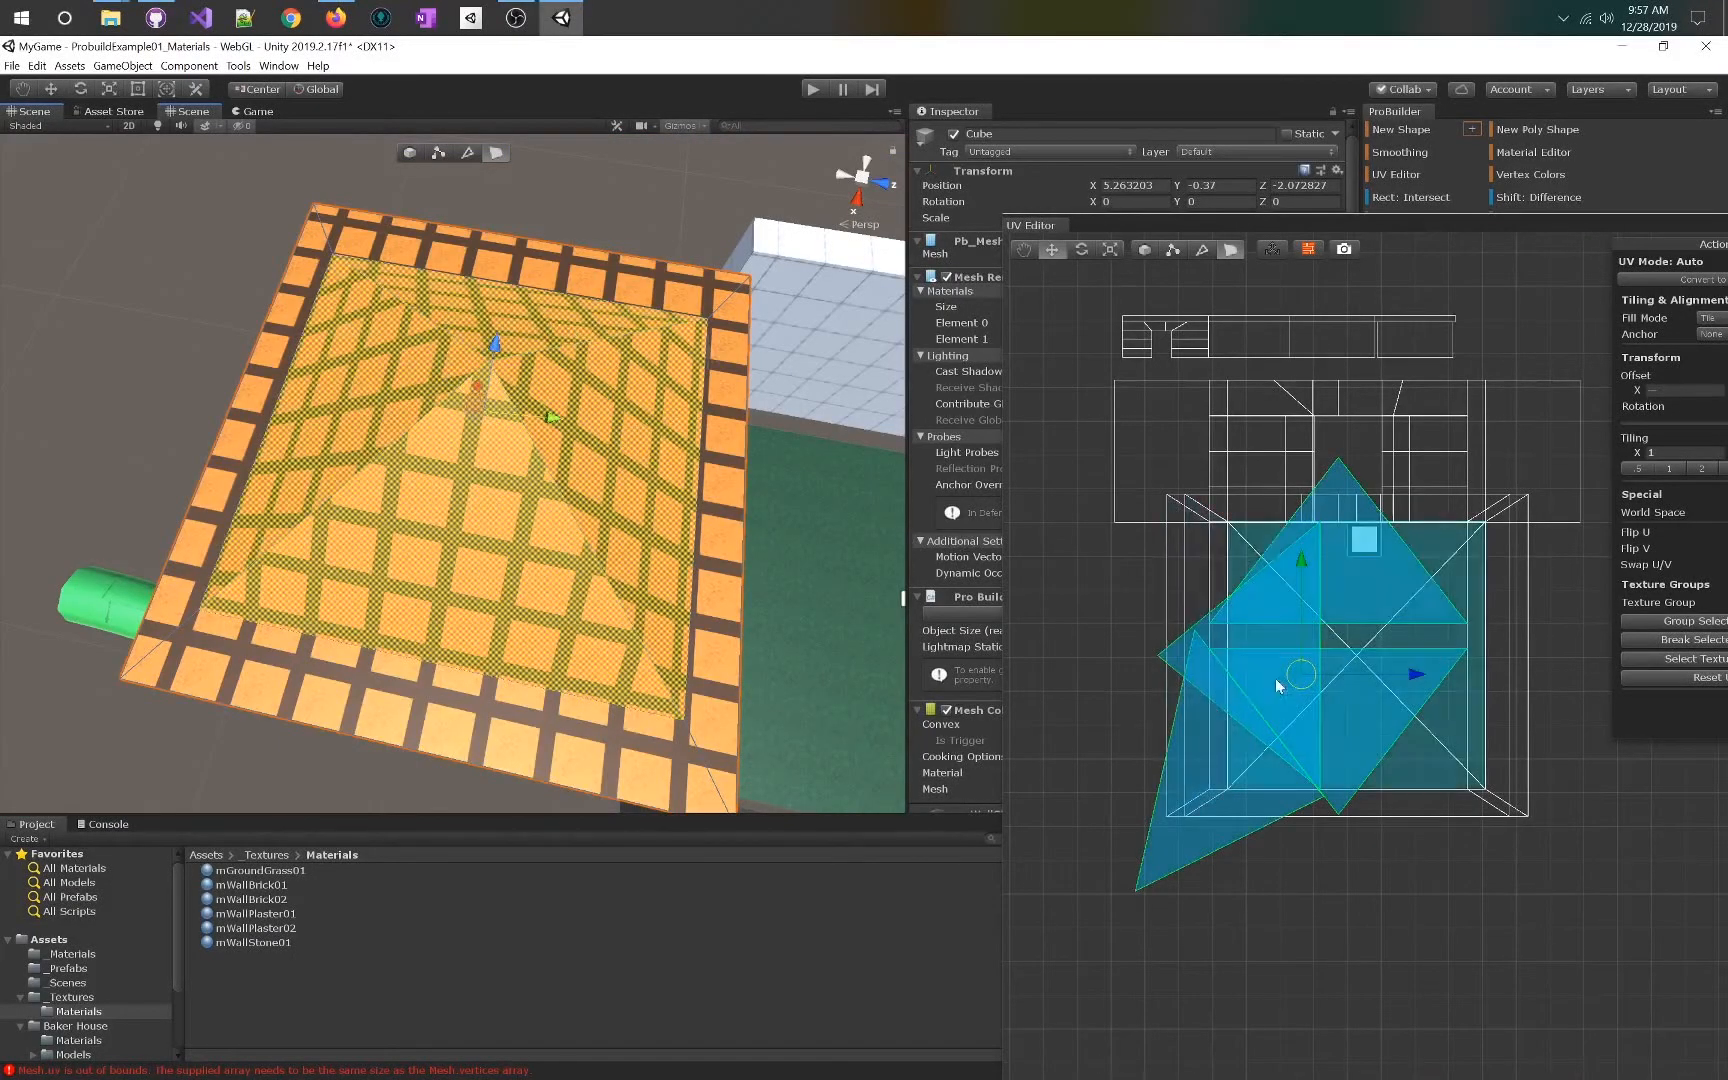
drag(1307, 683, 1312, 750)
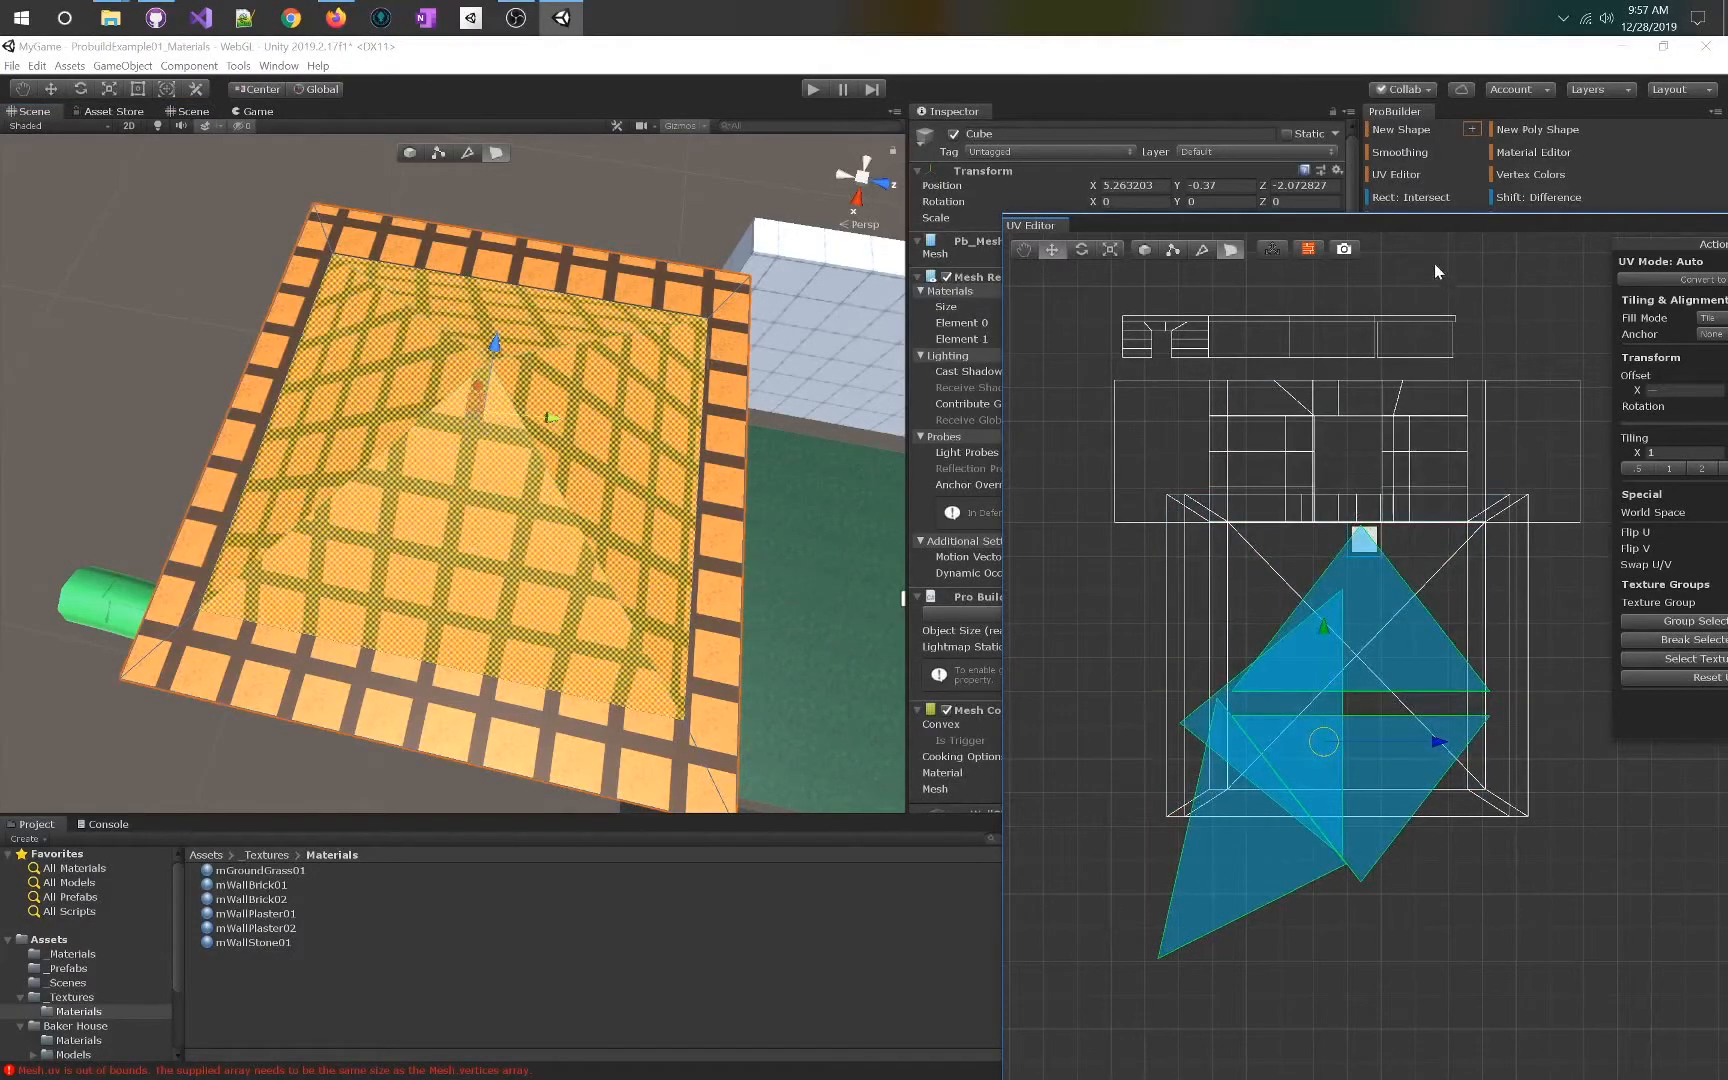
- Reposition the UV Editor so its actions are fully visible and convert the four roof faces' UVs to manual mode
drag(1422, 221, 1164, 136)
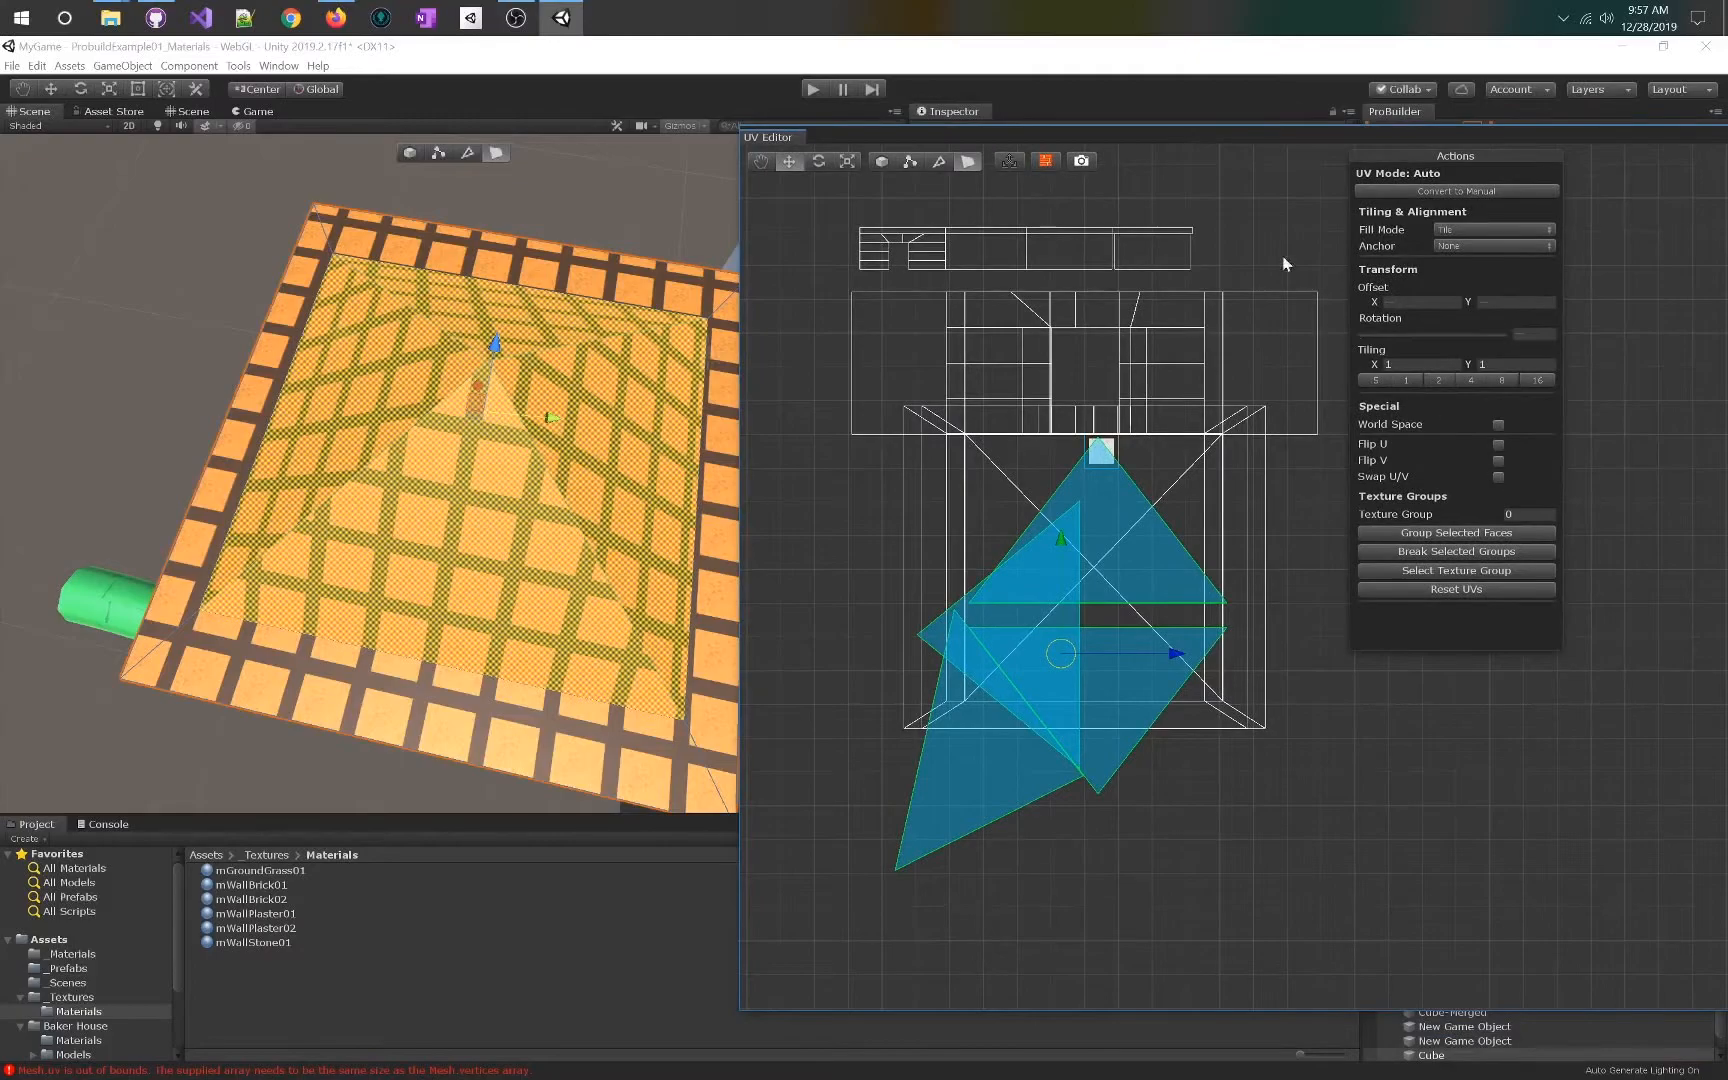
drag(1184, 130, 1328, 172)
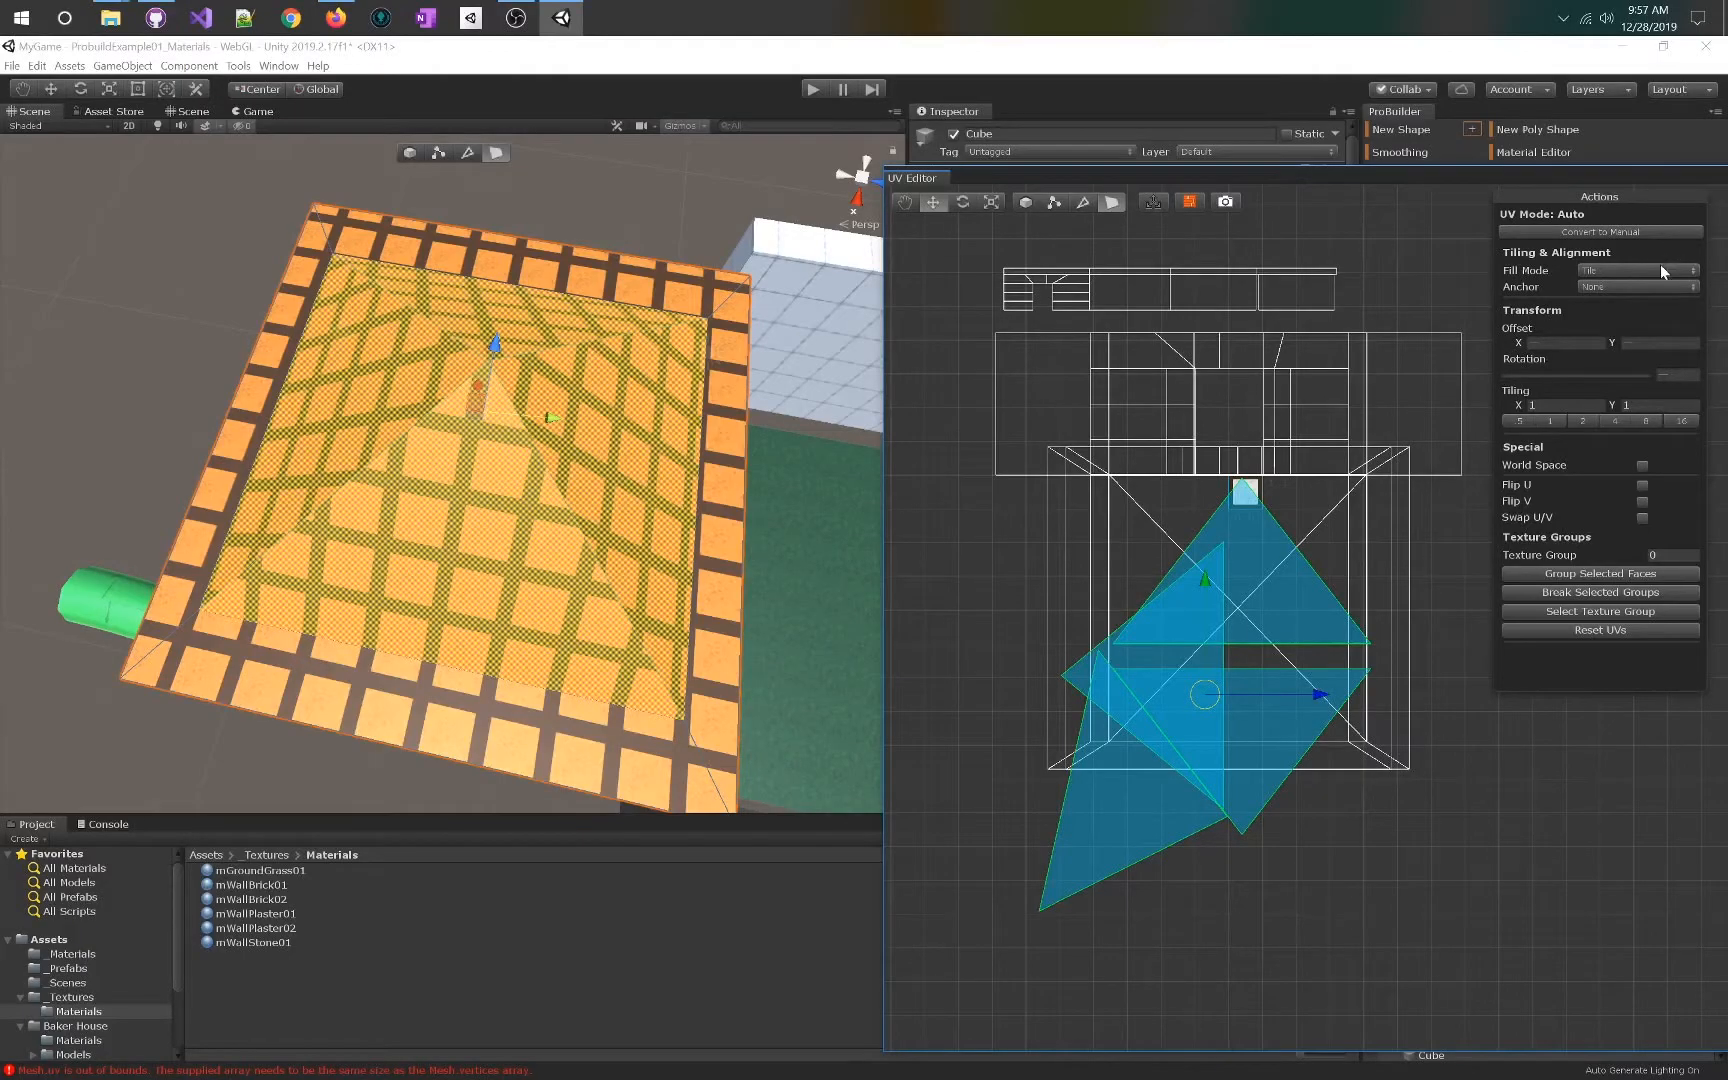
click(1640, 231)
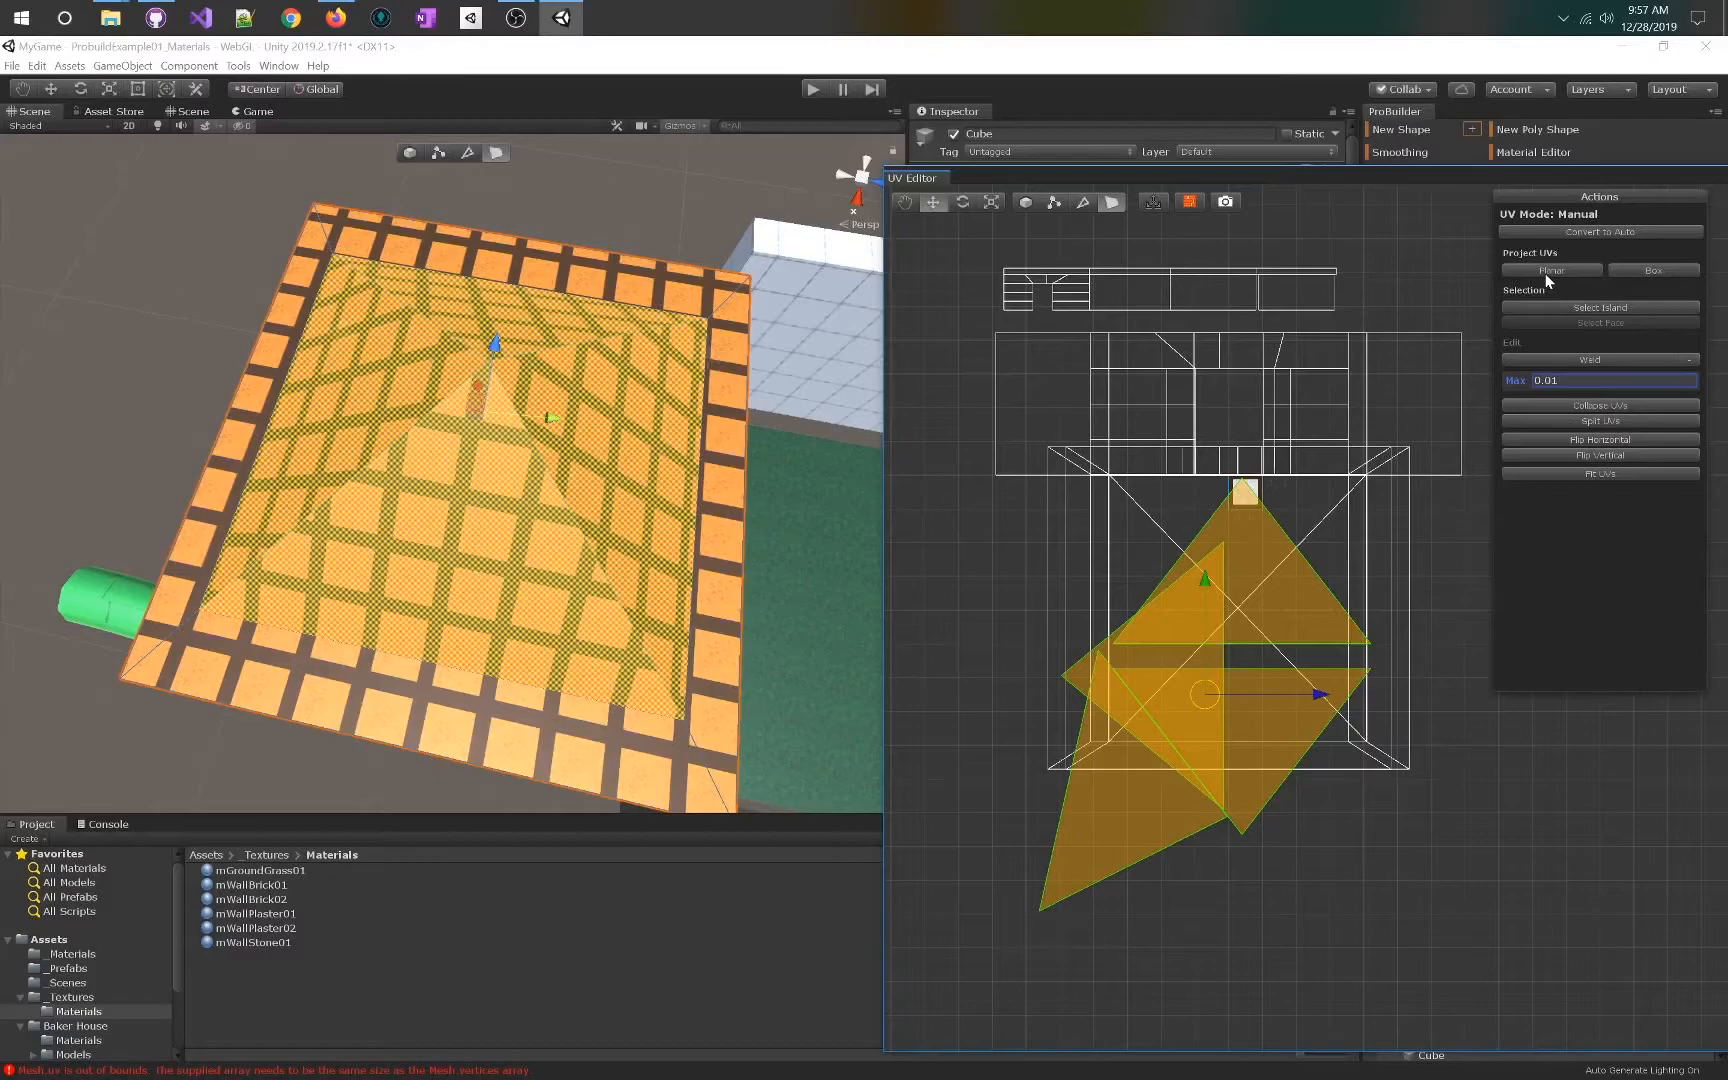
- Planar-project the UVs of the four pyramid roof faces and apply the mWallBrick01 material to them
click(1546, 272)
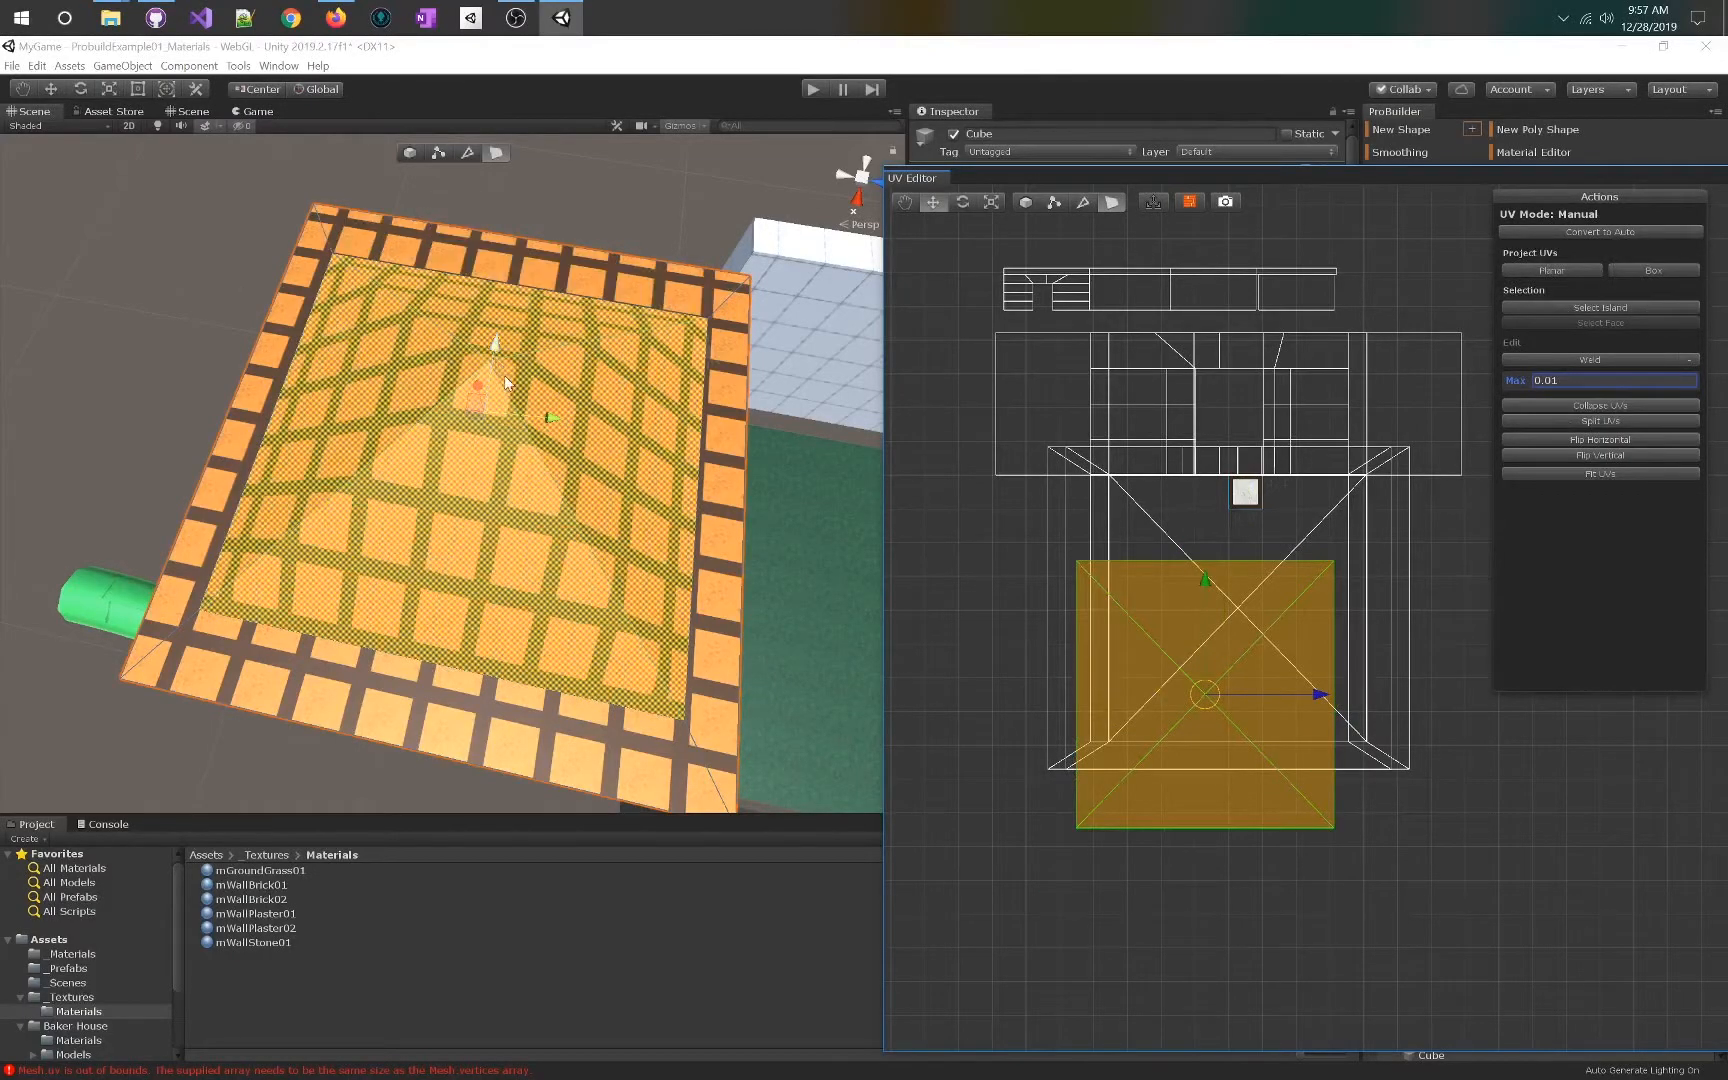
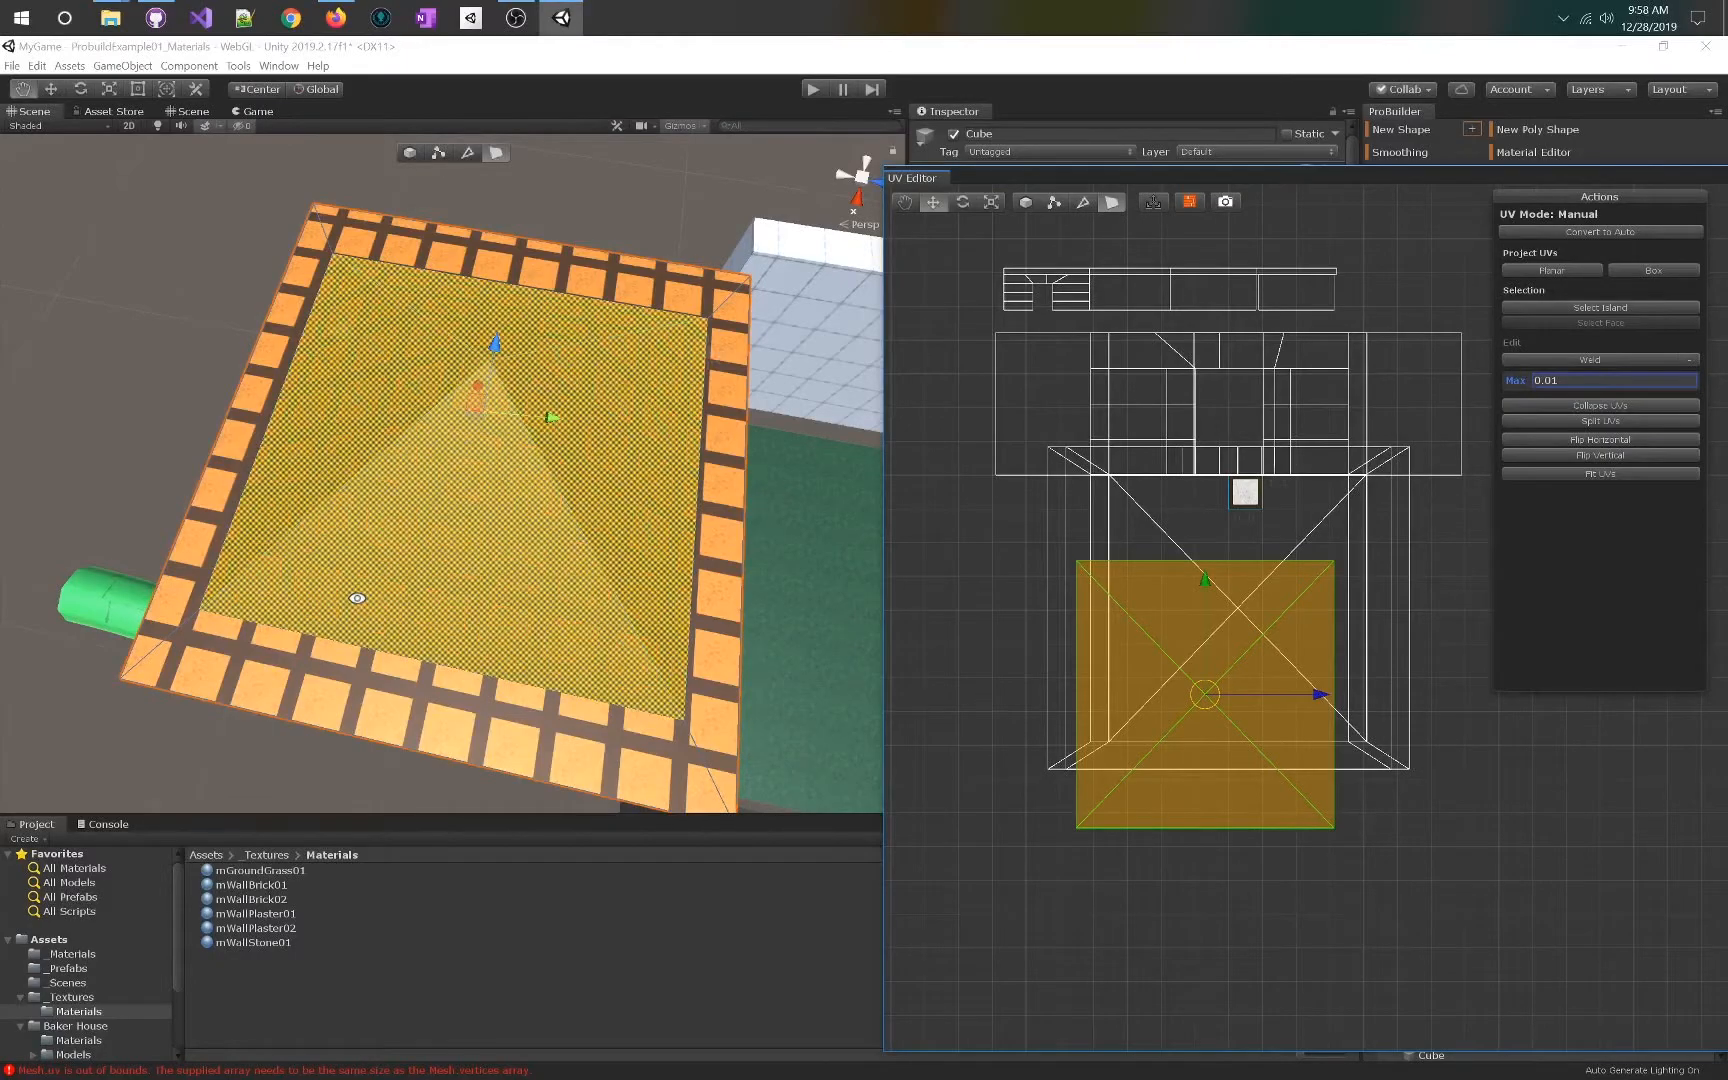
right_drag(680, 492, 300, 545)
key(w)
key(d)
click(309, 548)
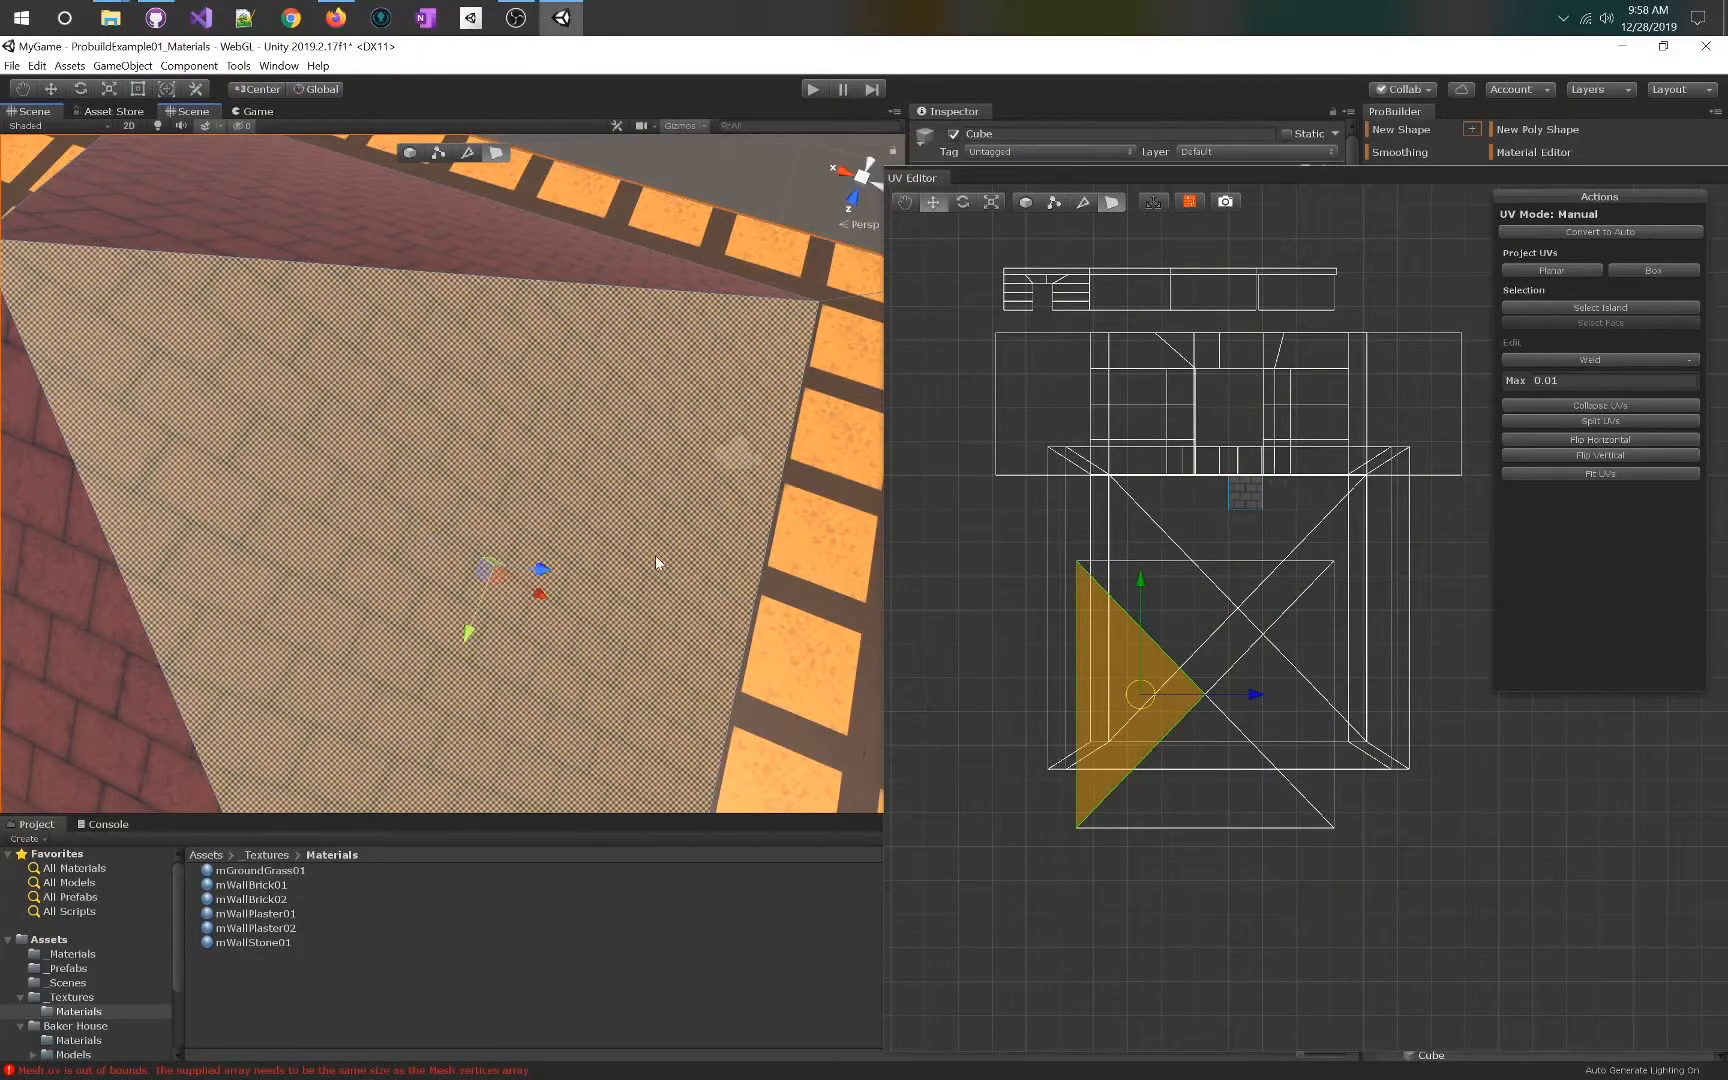
- Examine the direction of the brick rows on each roof face, matching the faces with their UV islands
right_drag(612, 581, 664, 586)
key(s)
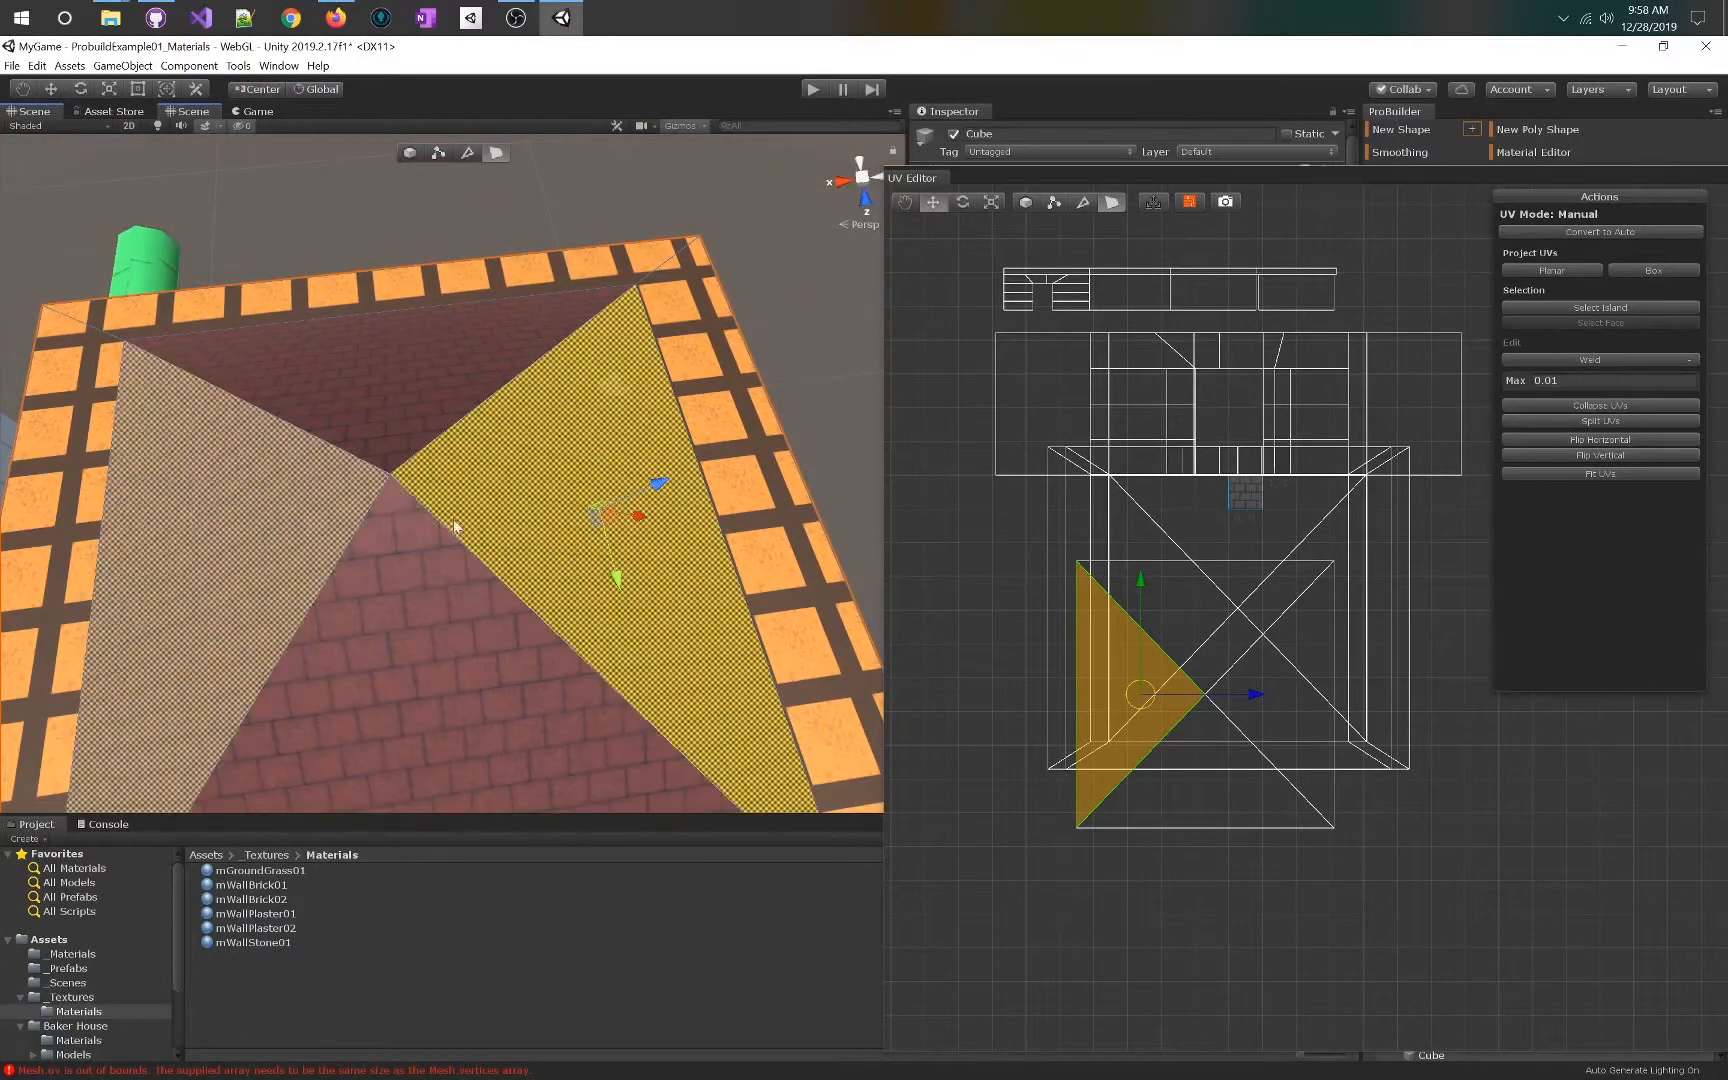
key(s)
key(a)
right_drag(385, 520, 423, 534)
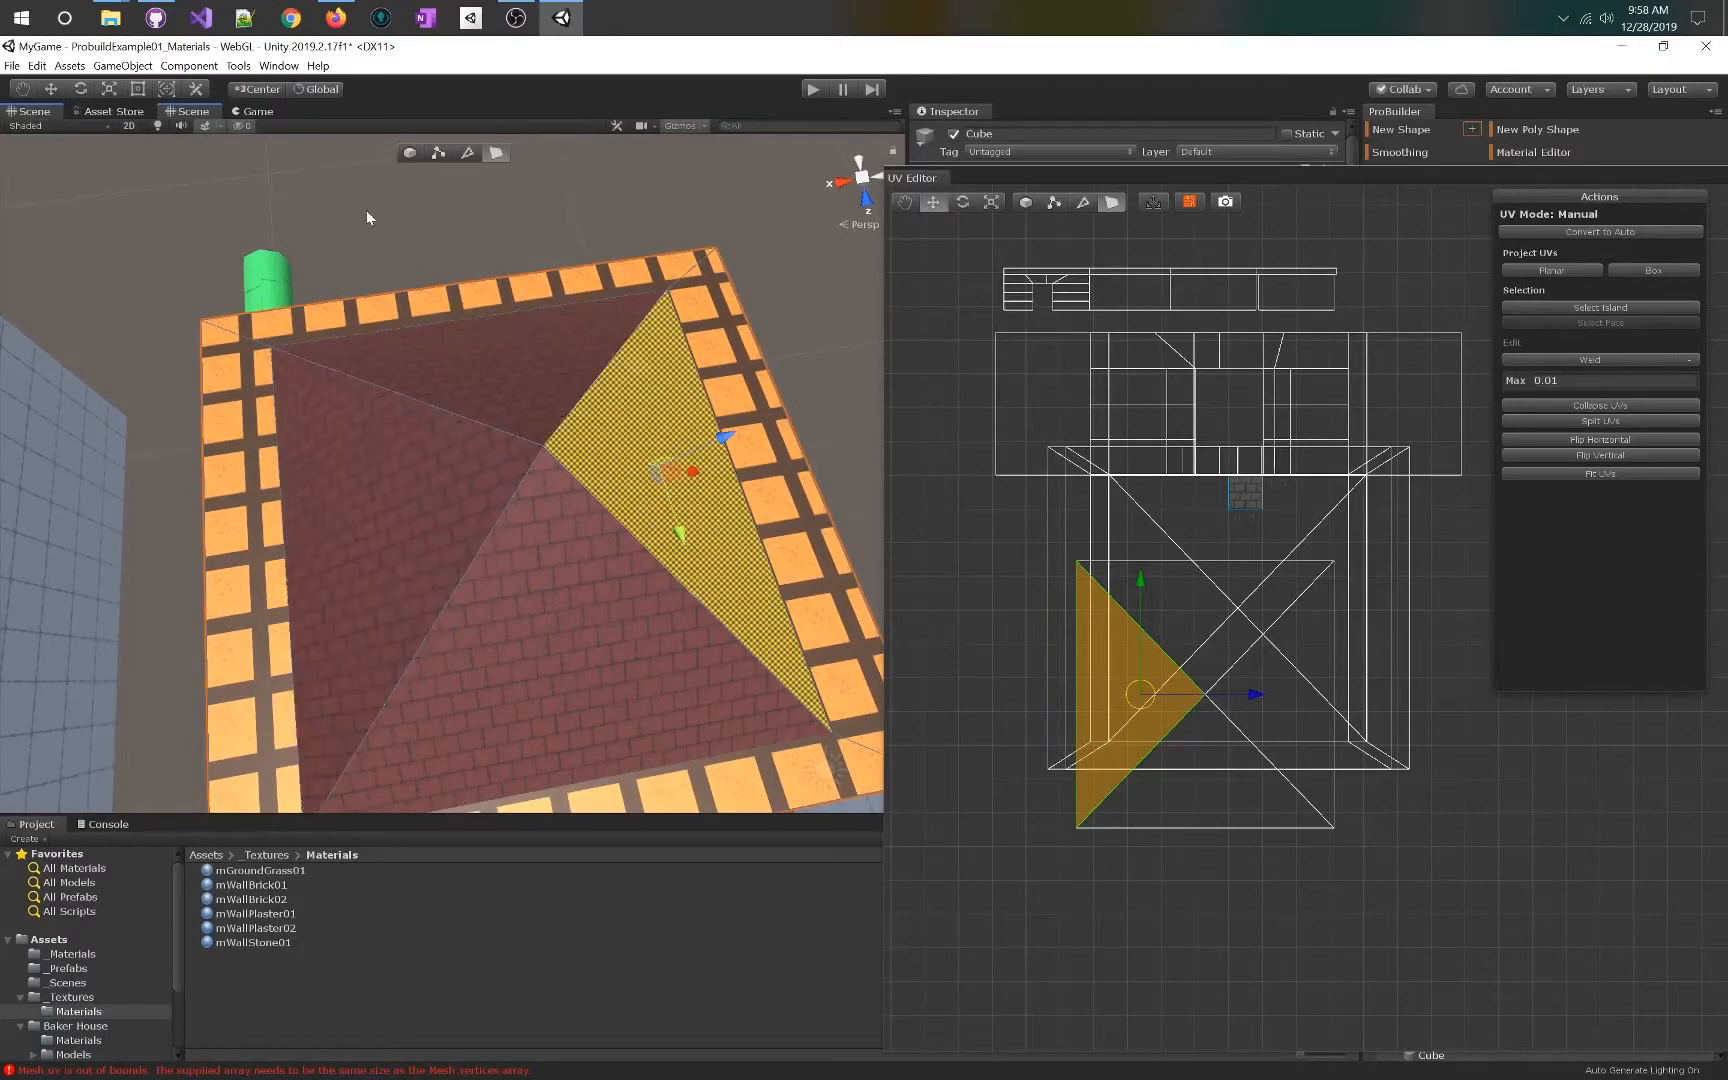
click(377, 550)
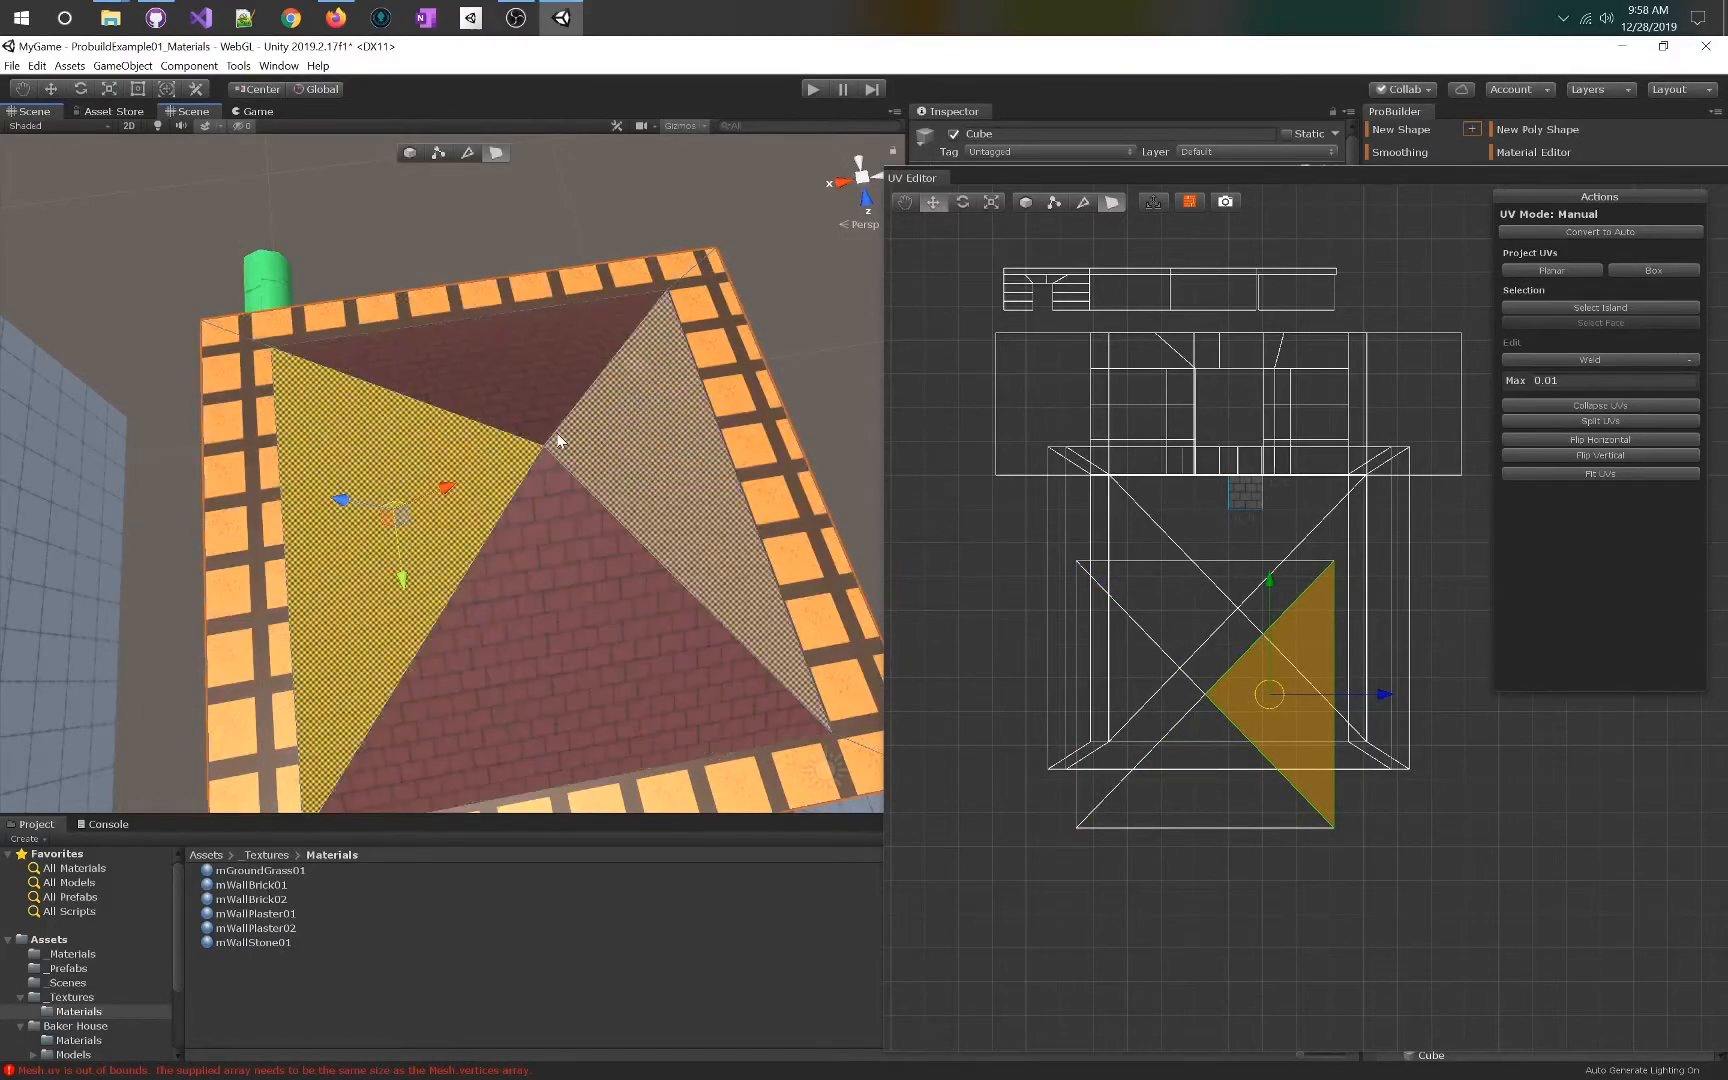
alt+drag(488, 640, 449, 752)
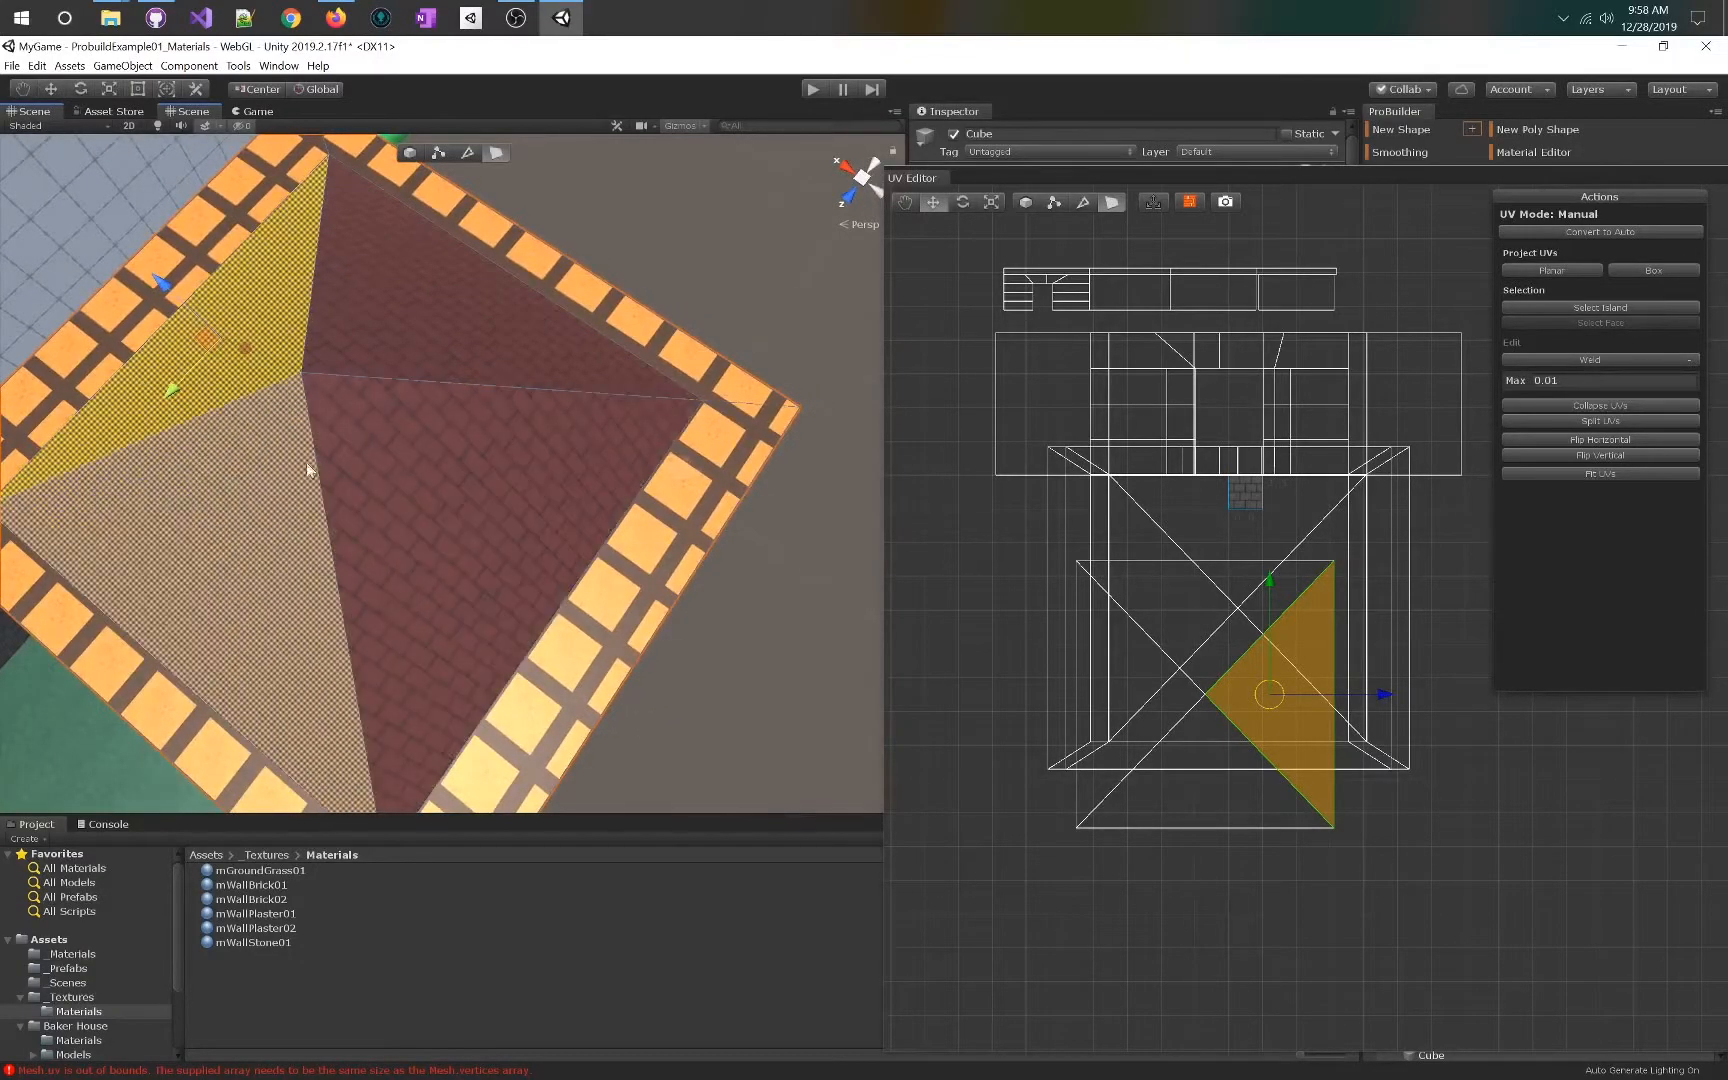
alt+drag(555, 504, 363, 436)
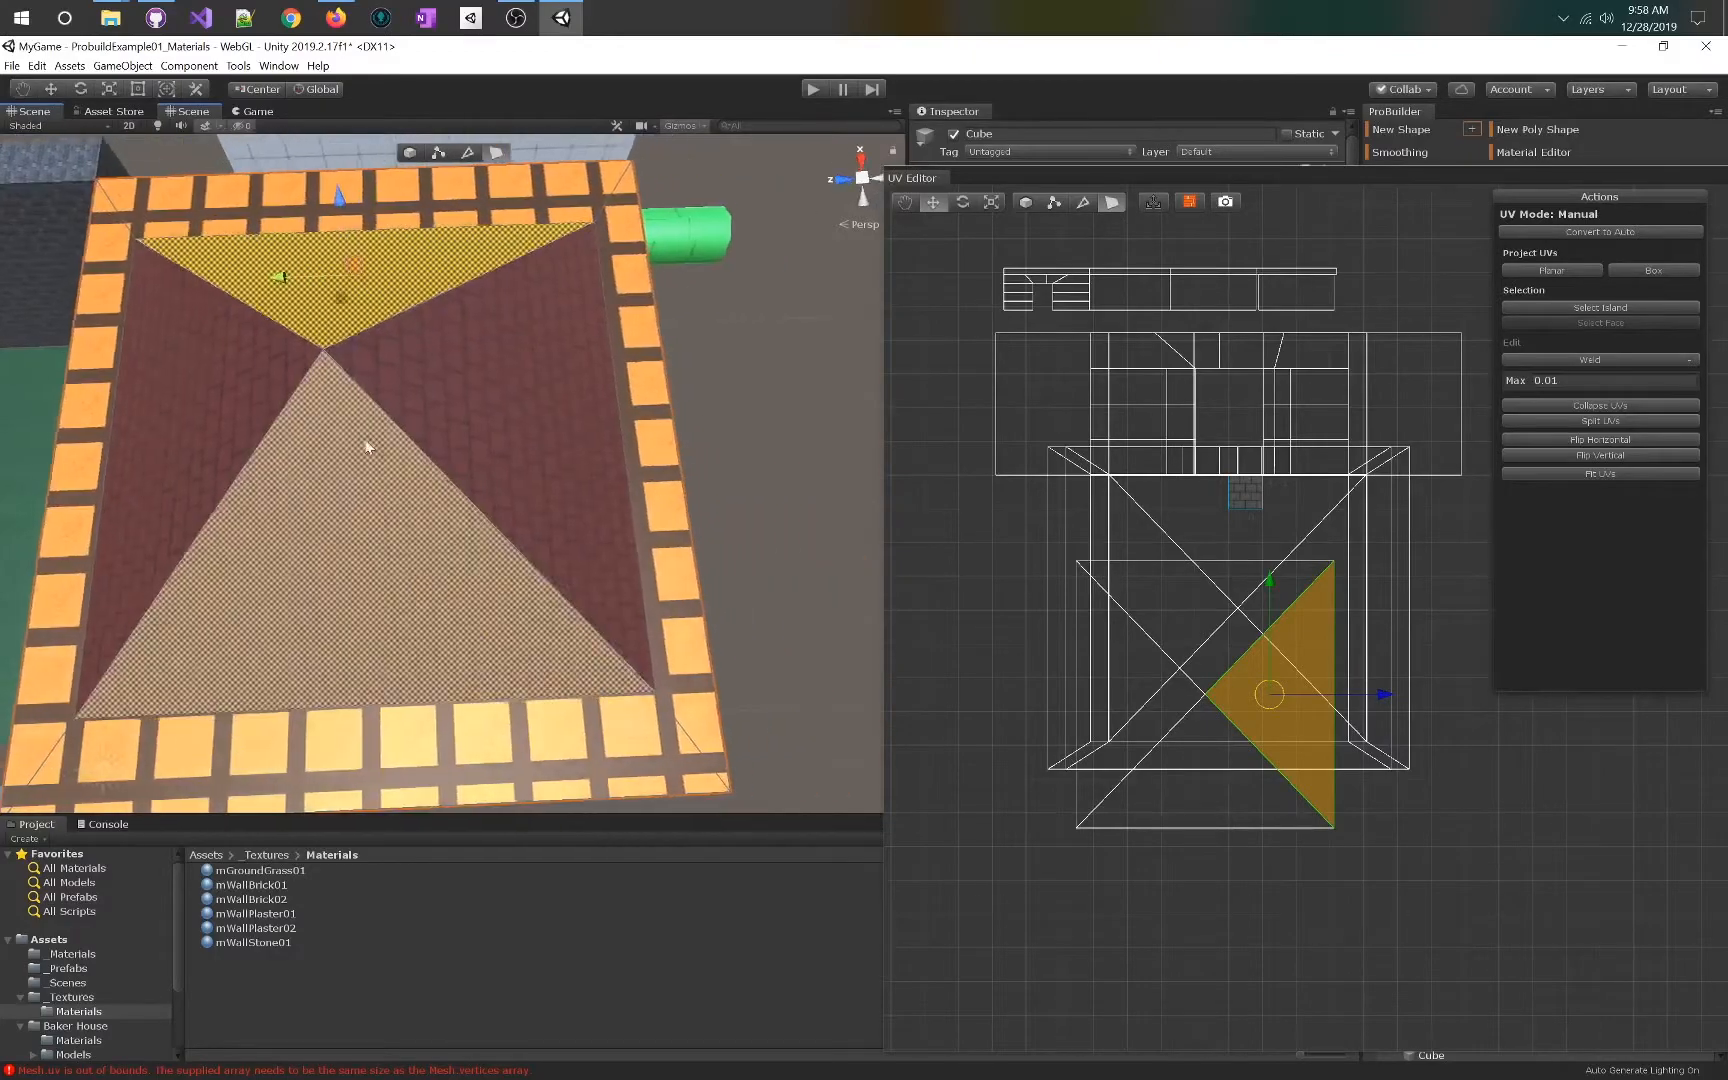
click(319, 581)
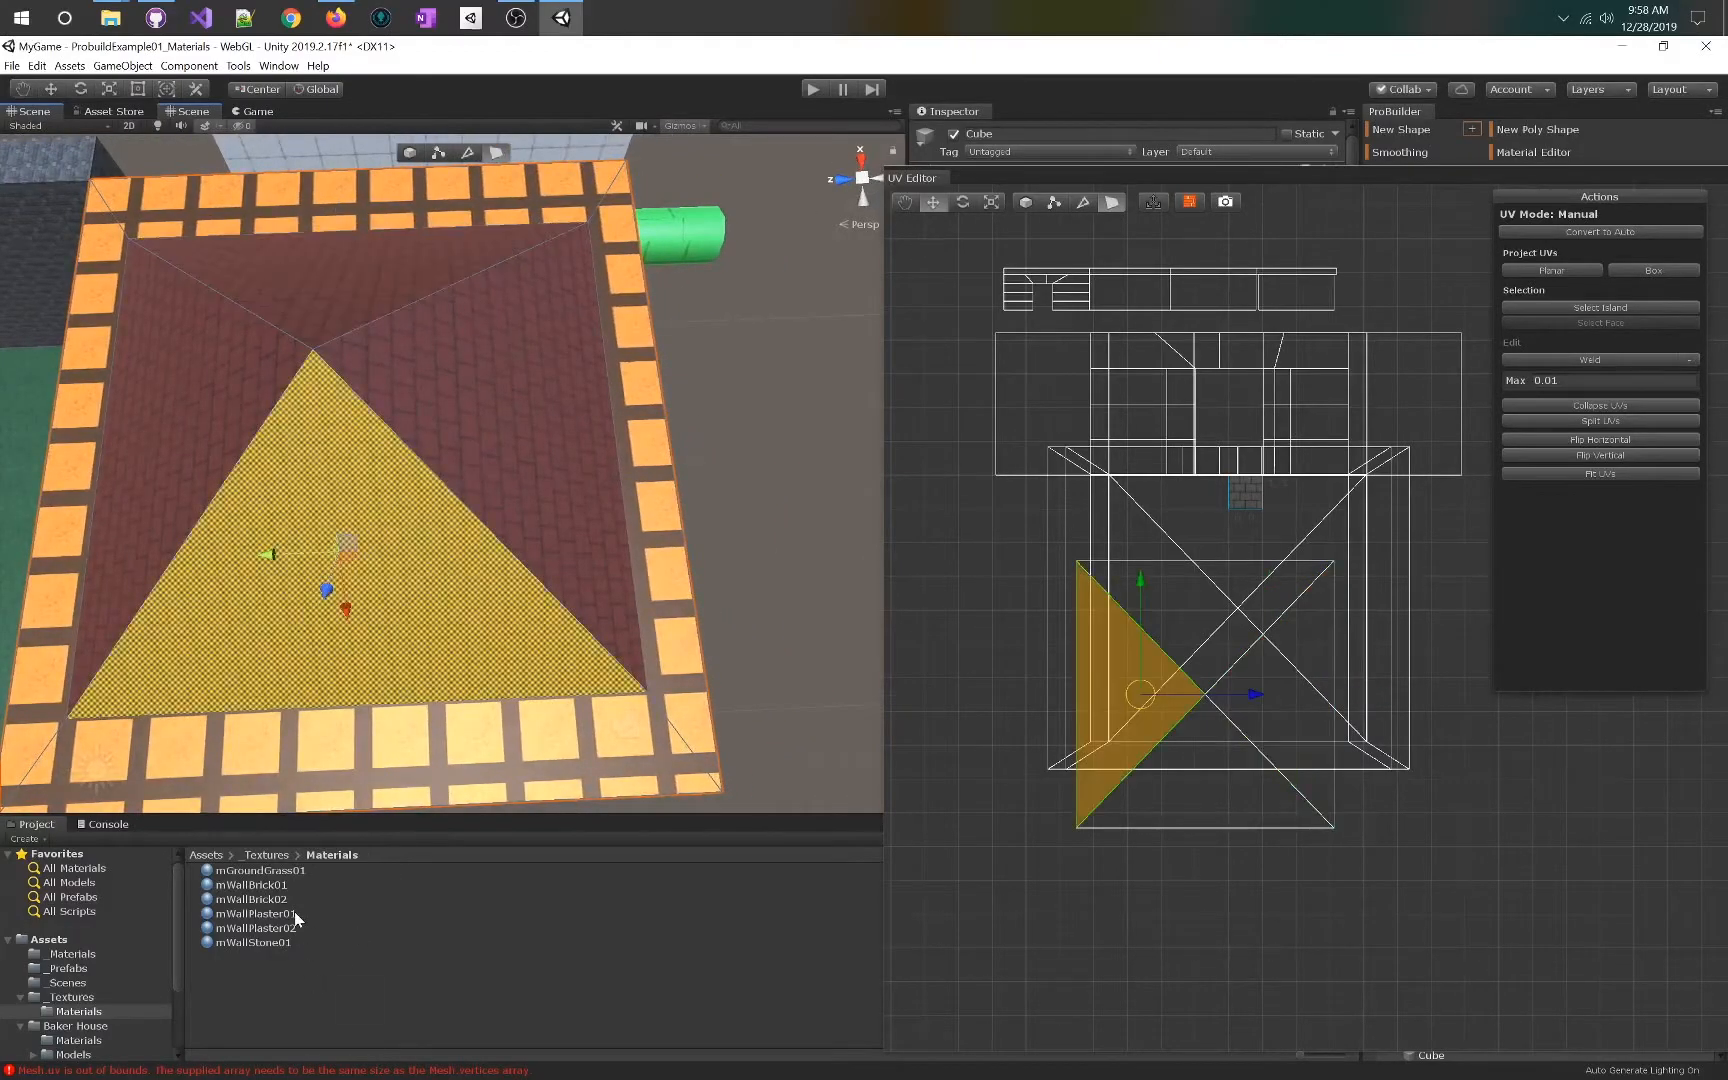
- Select the two opposite roof faces whose brick rows run sideways and try rotating their UV islands together
alt+drag(625, 380, 204, 324)
alt+drag(575, 462, 748, 513)
shift+click(757, 537)
shift+click(757, 537)
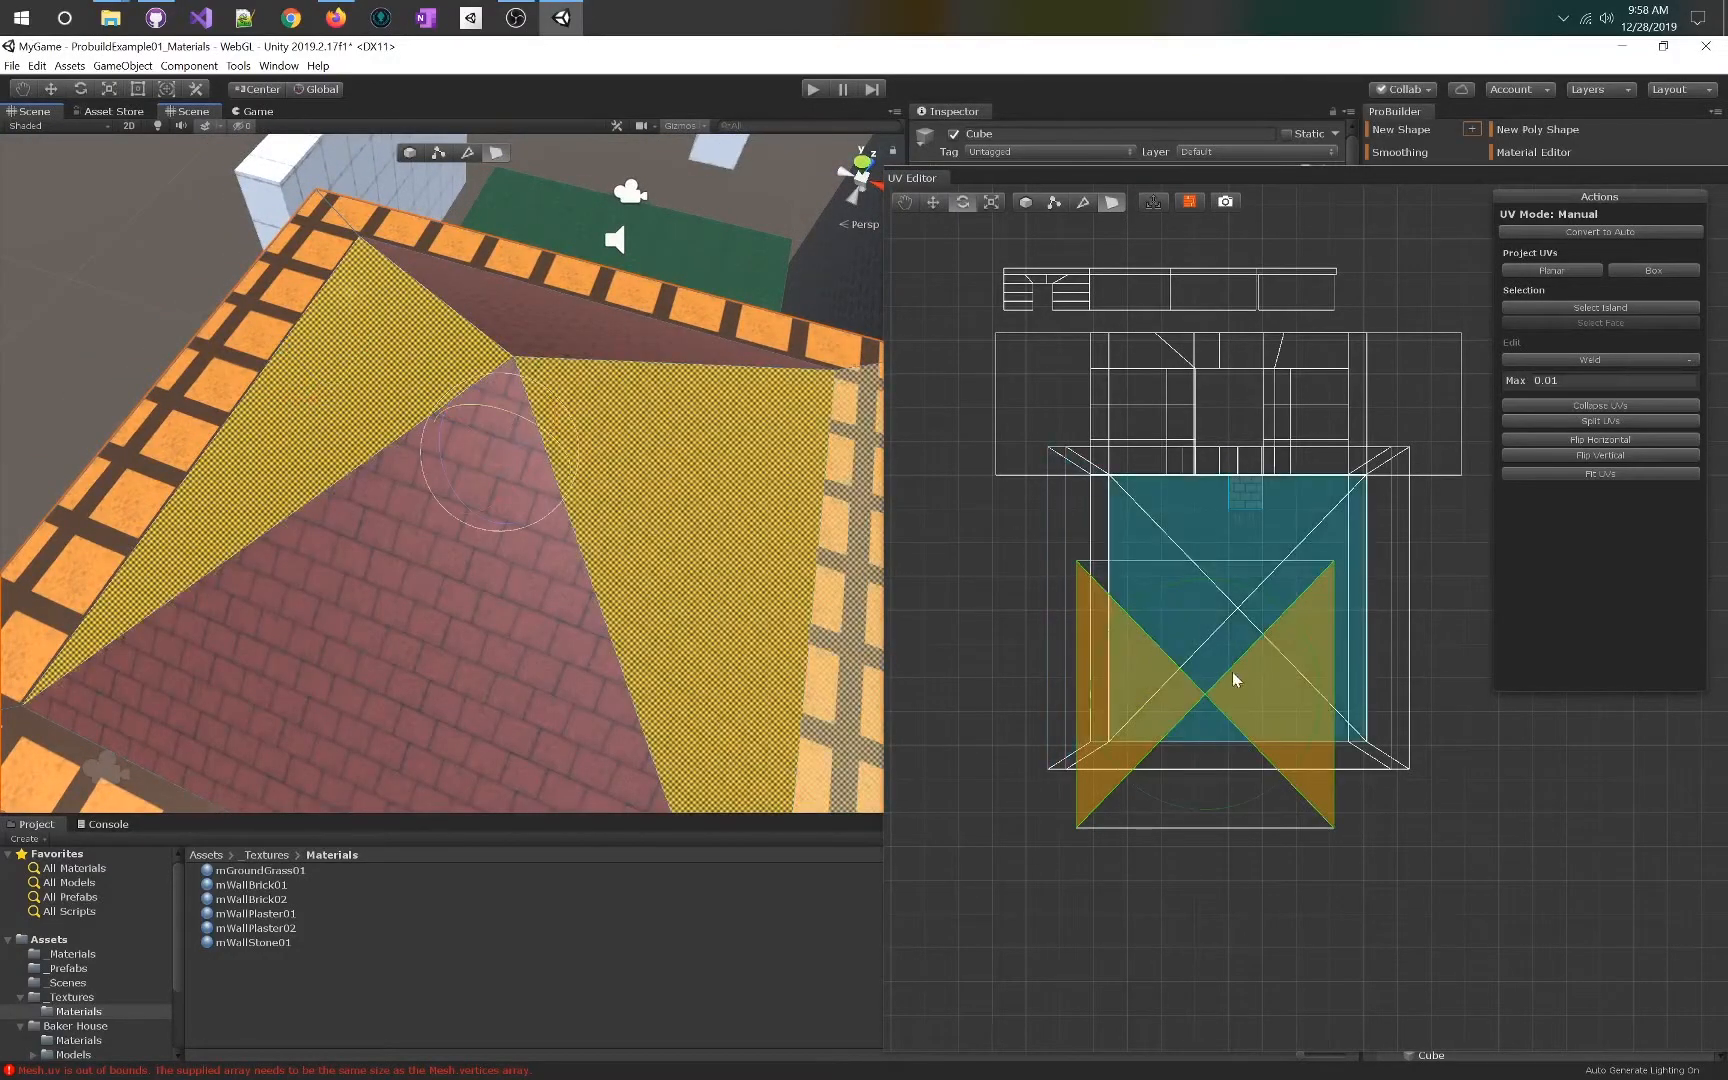
drag(1277, 605, 1312, 685)
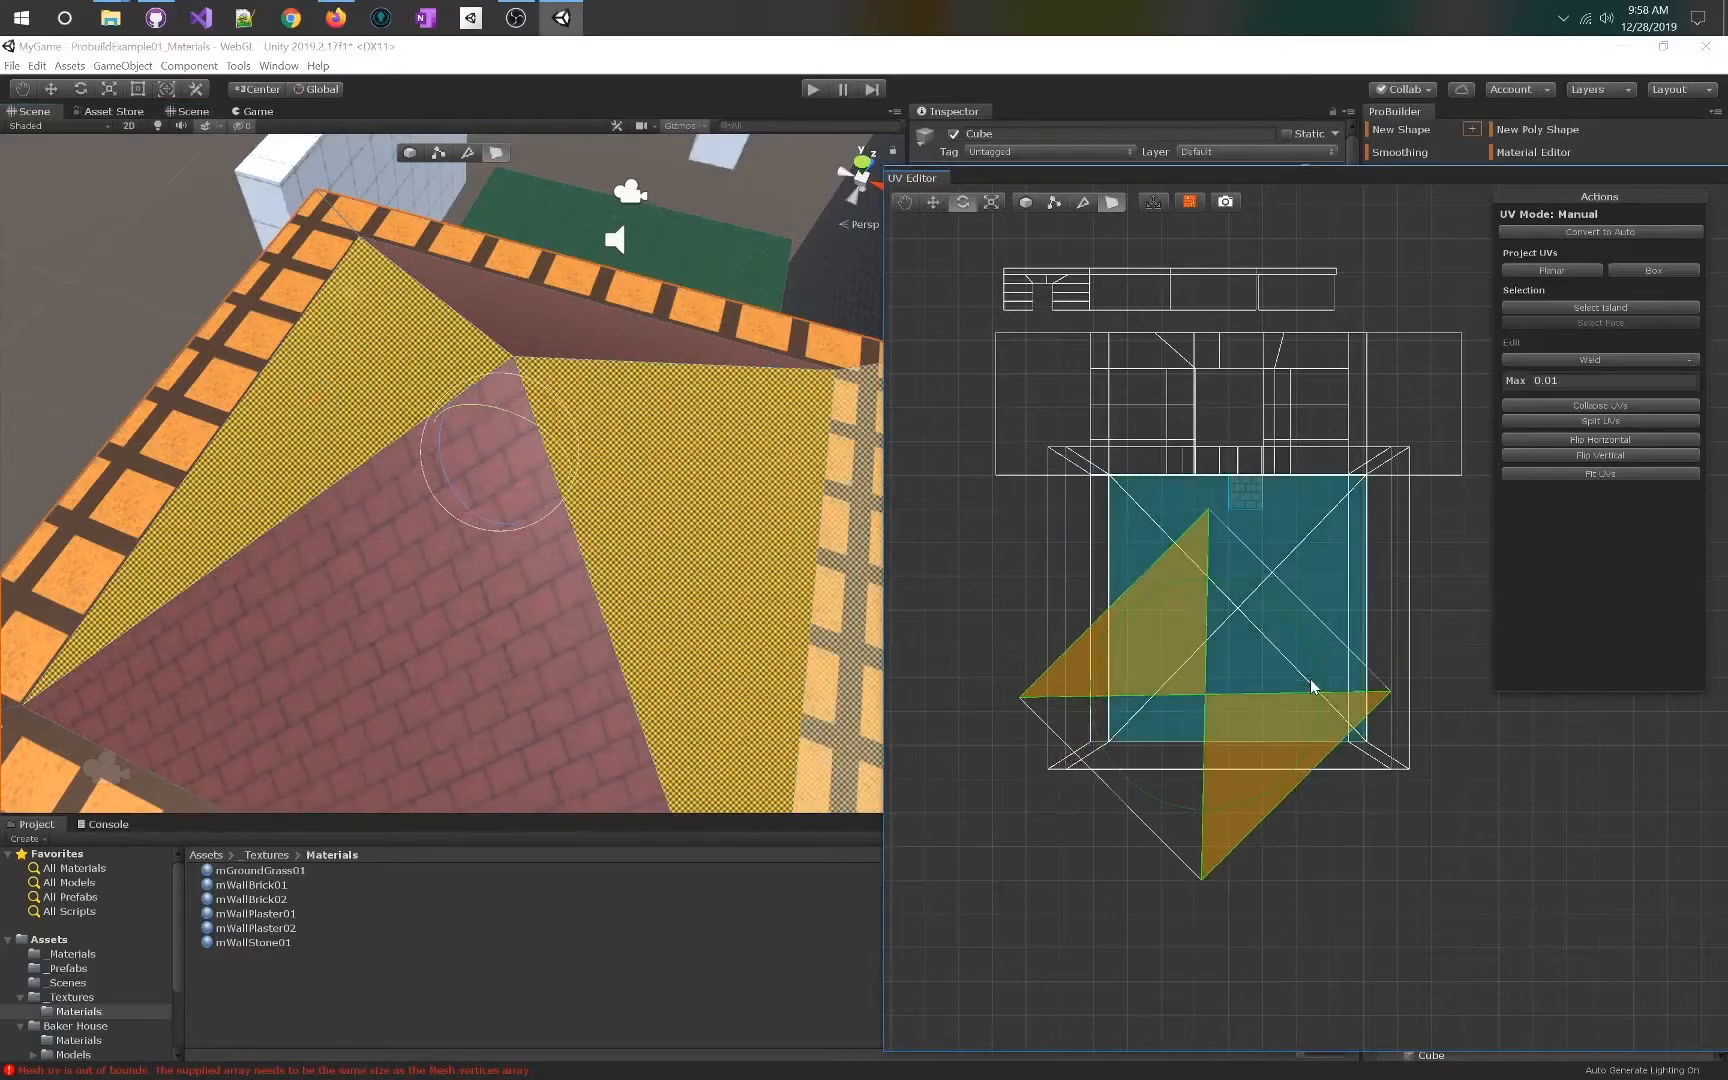
key(ctrl+z)
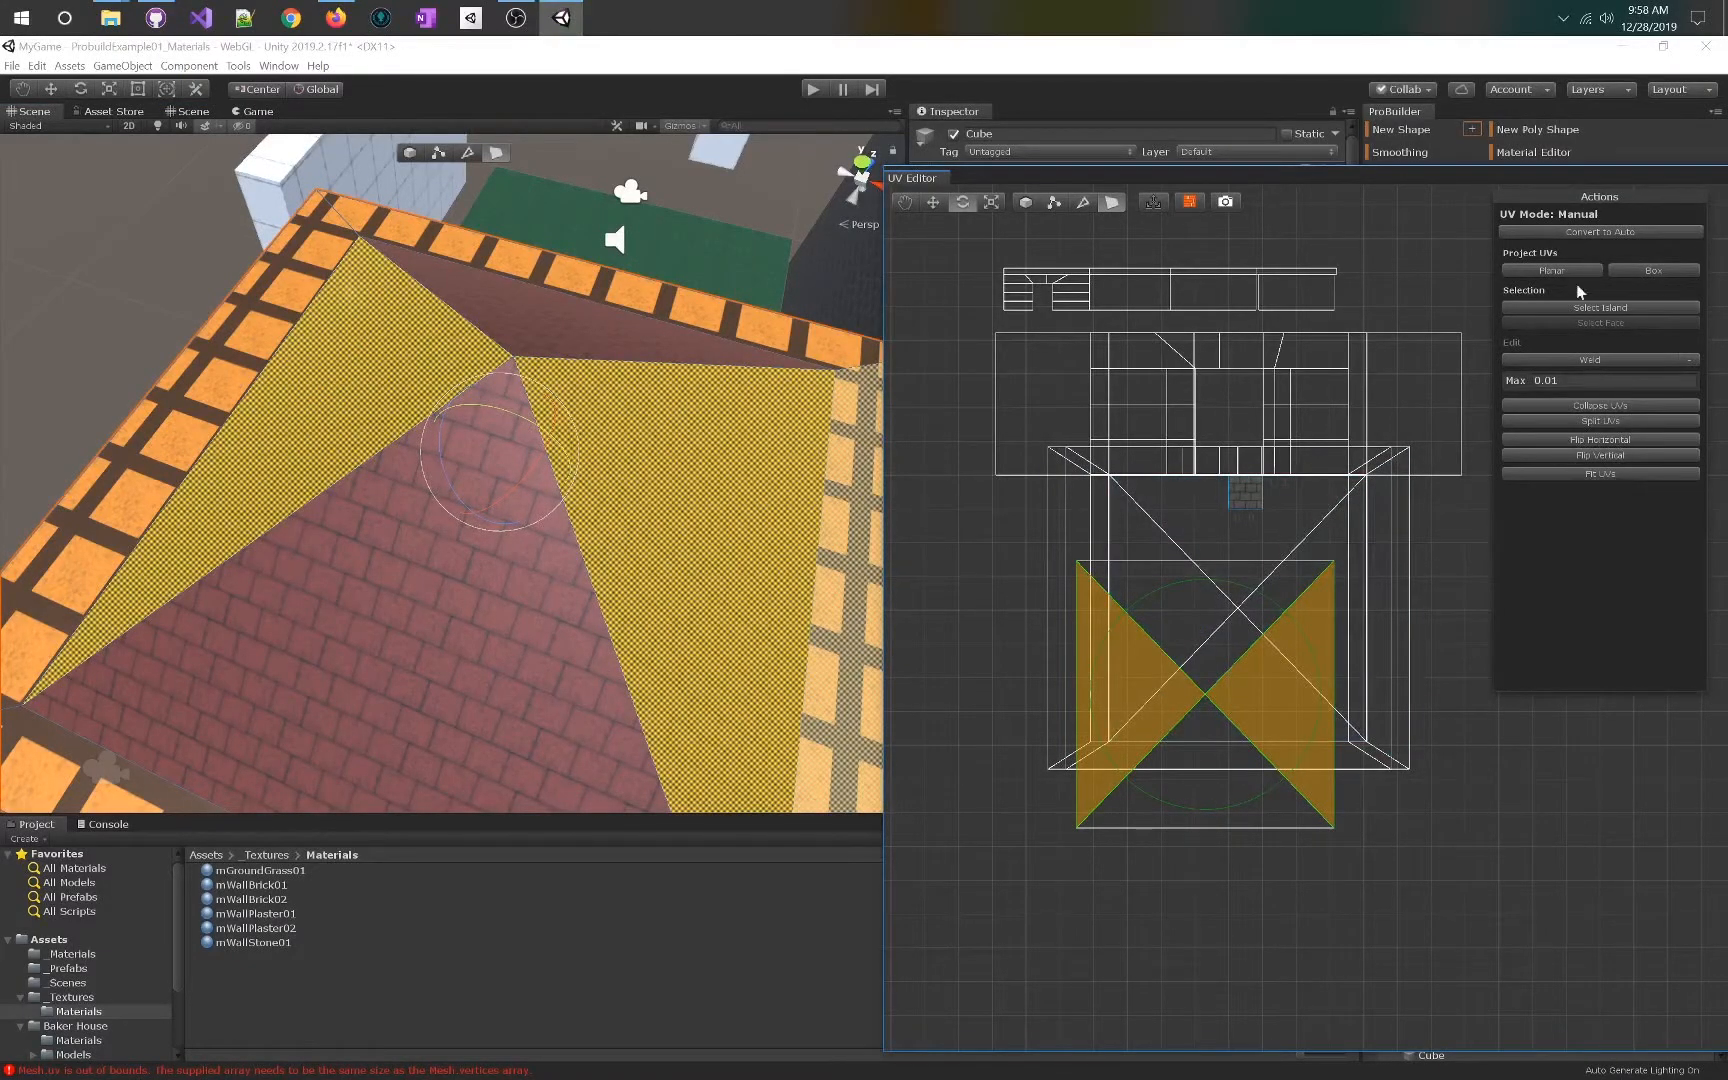
- Convert the two selected roof faces to auto UVs, break their texture group and rotate their UVs to 90 degrees
click(1575, 232)
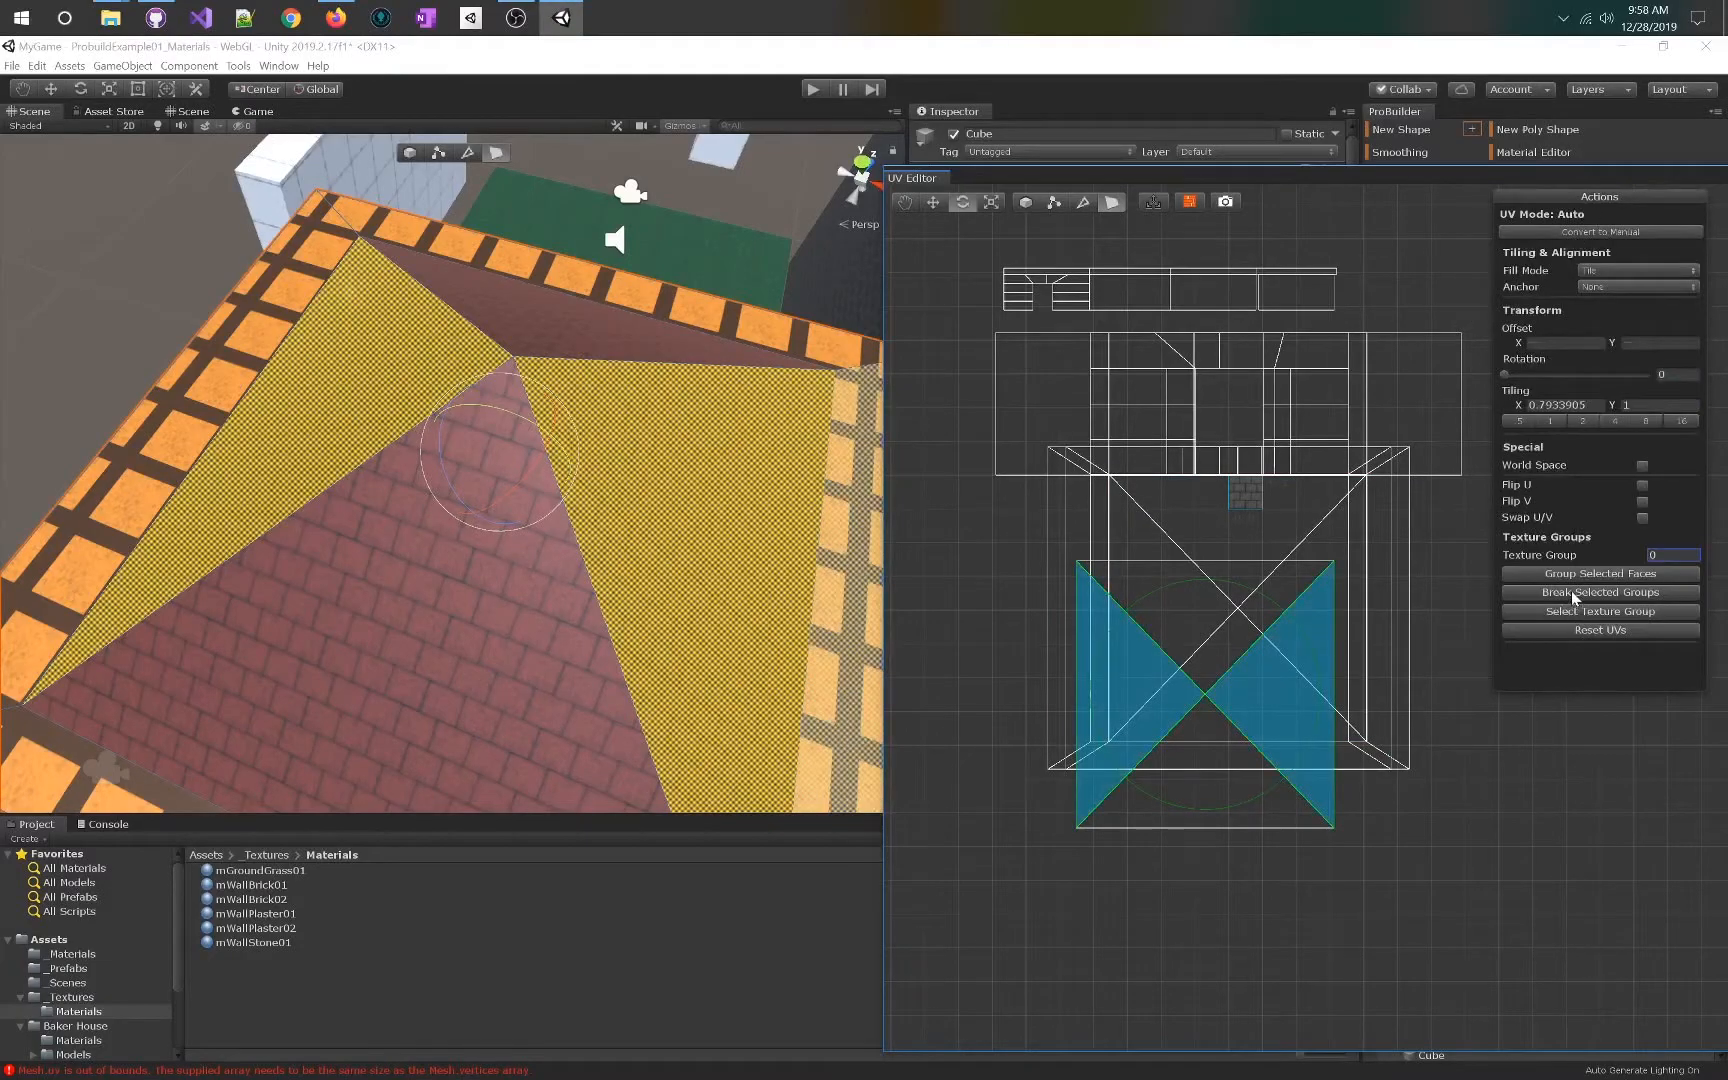
click(1571, 590)
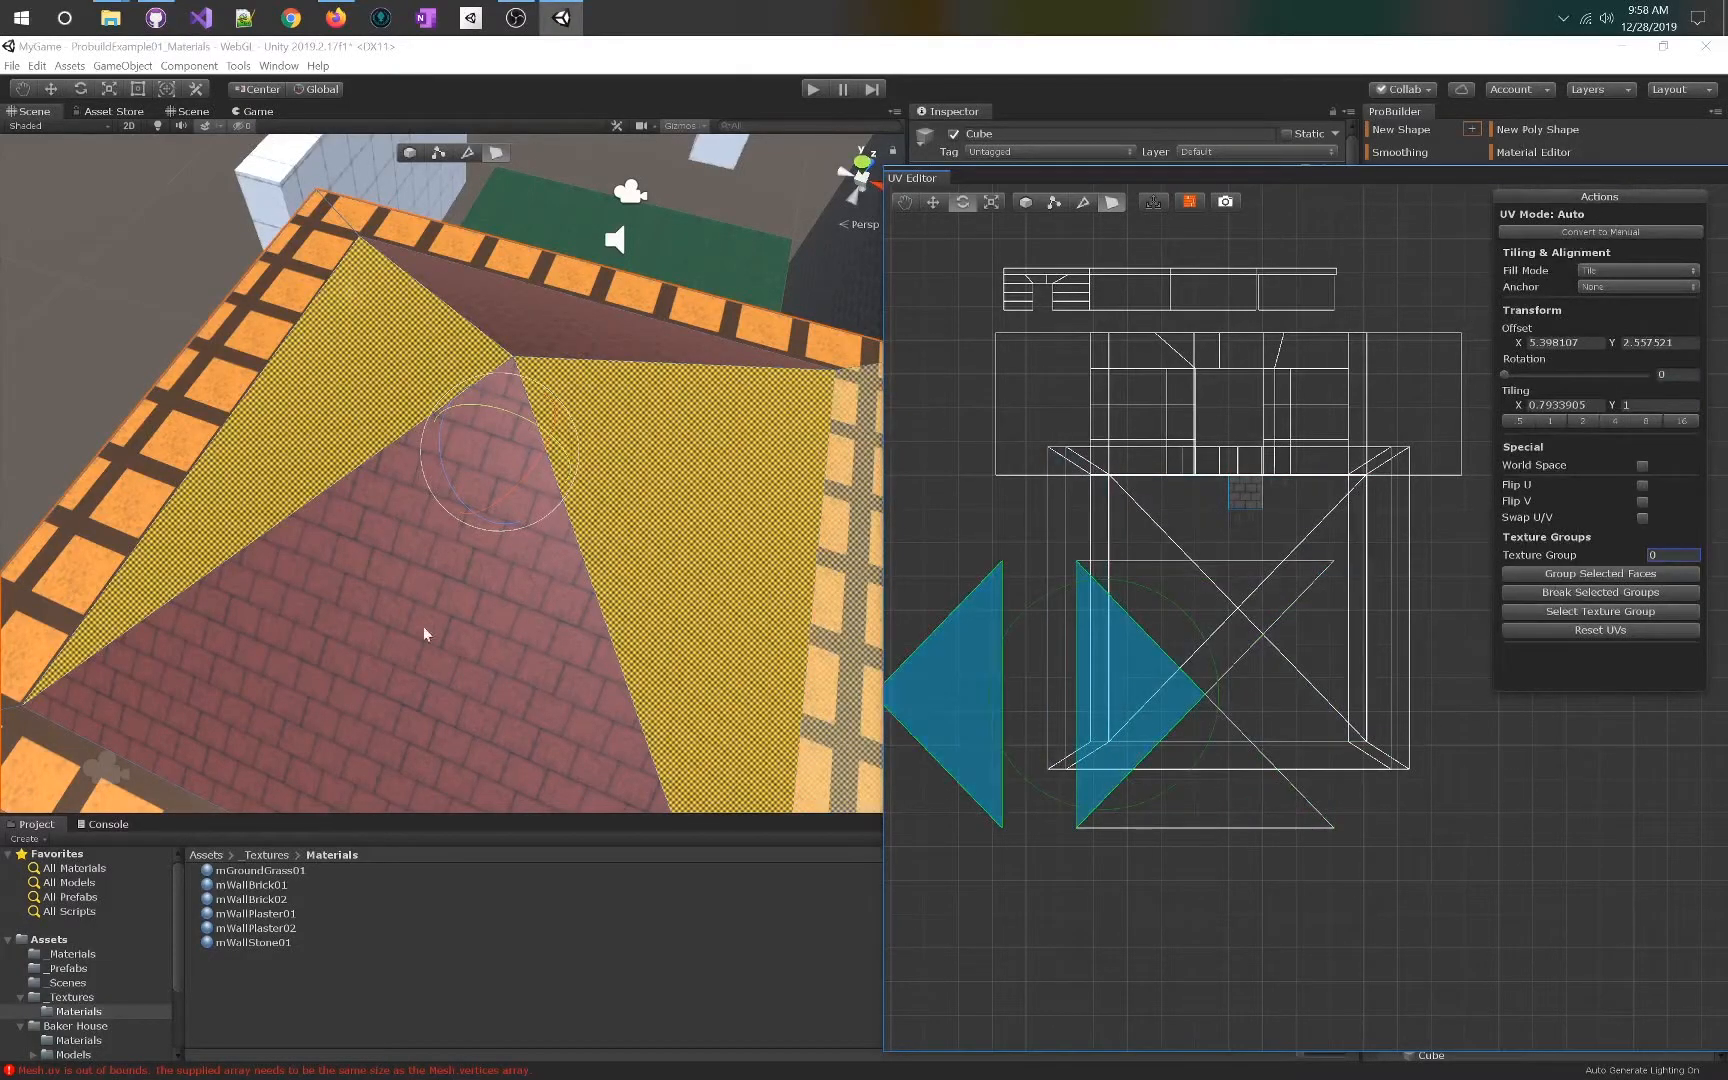
shift+click(713, 510)
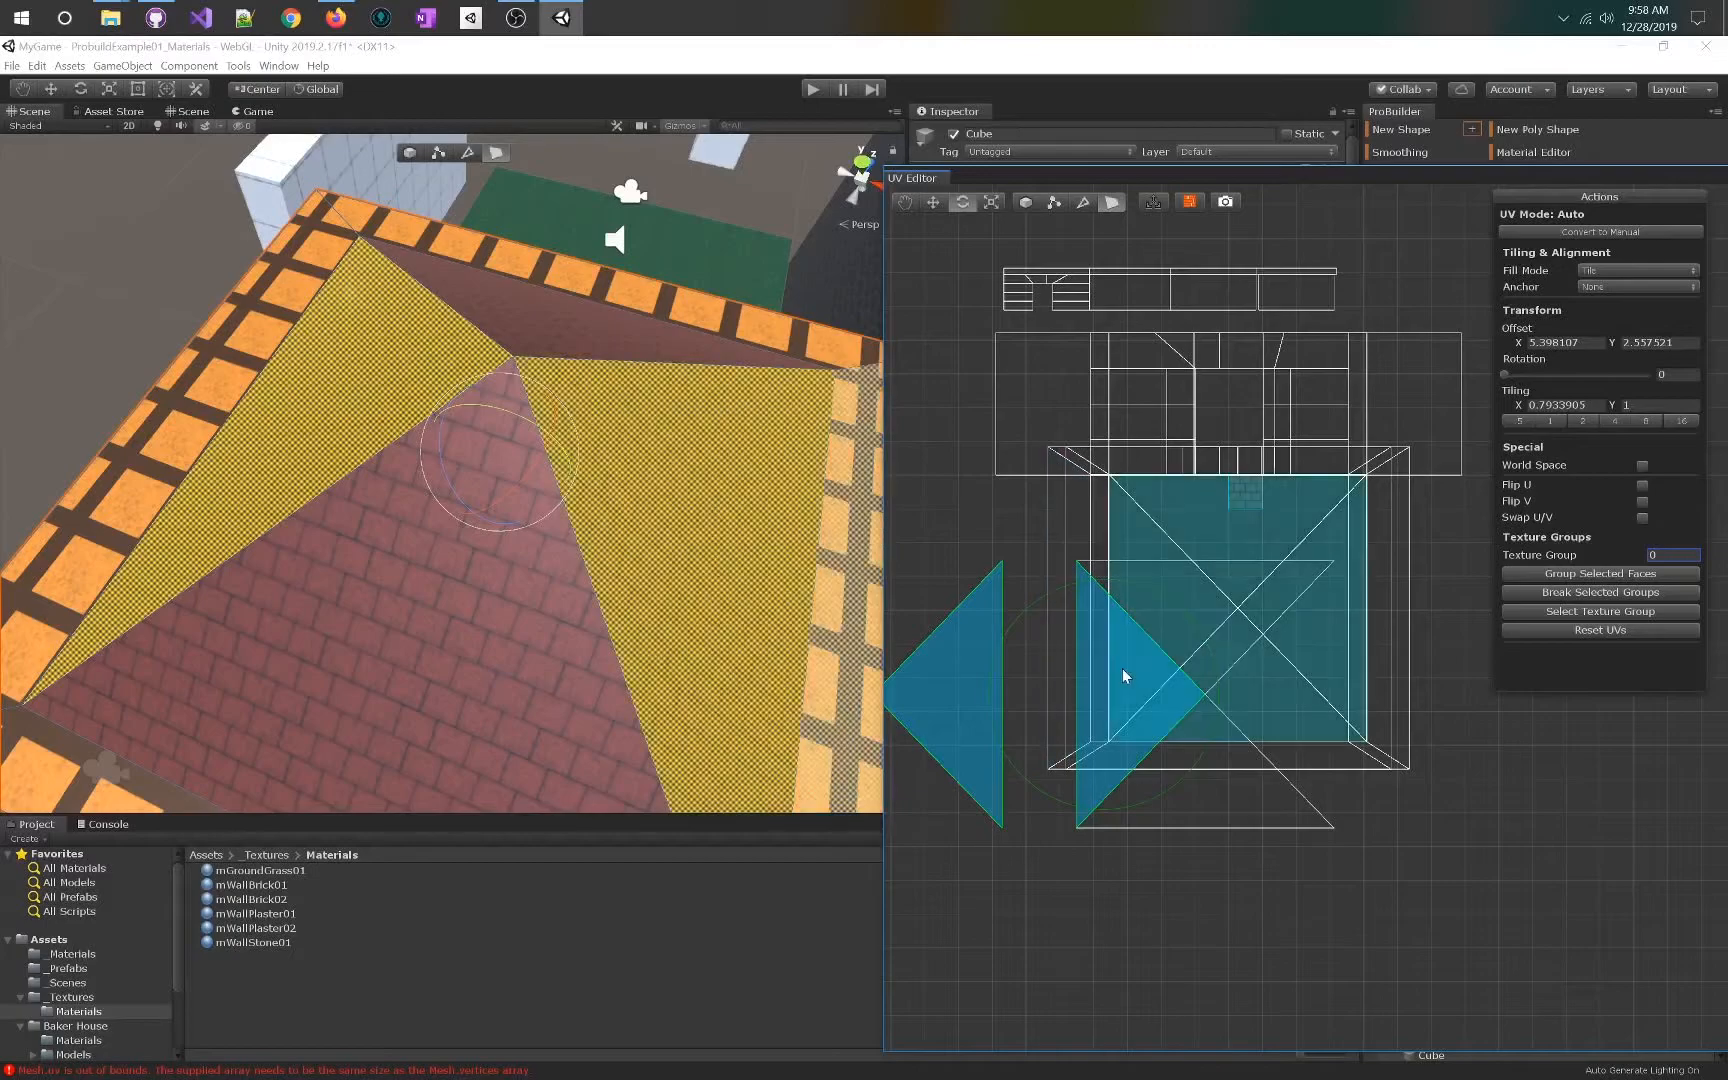
drag(1143, 589, 1188, 737)
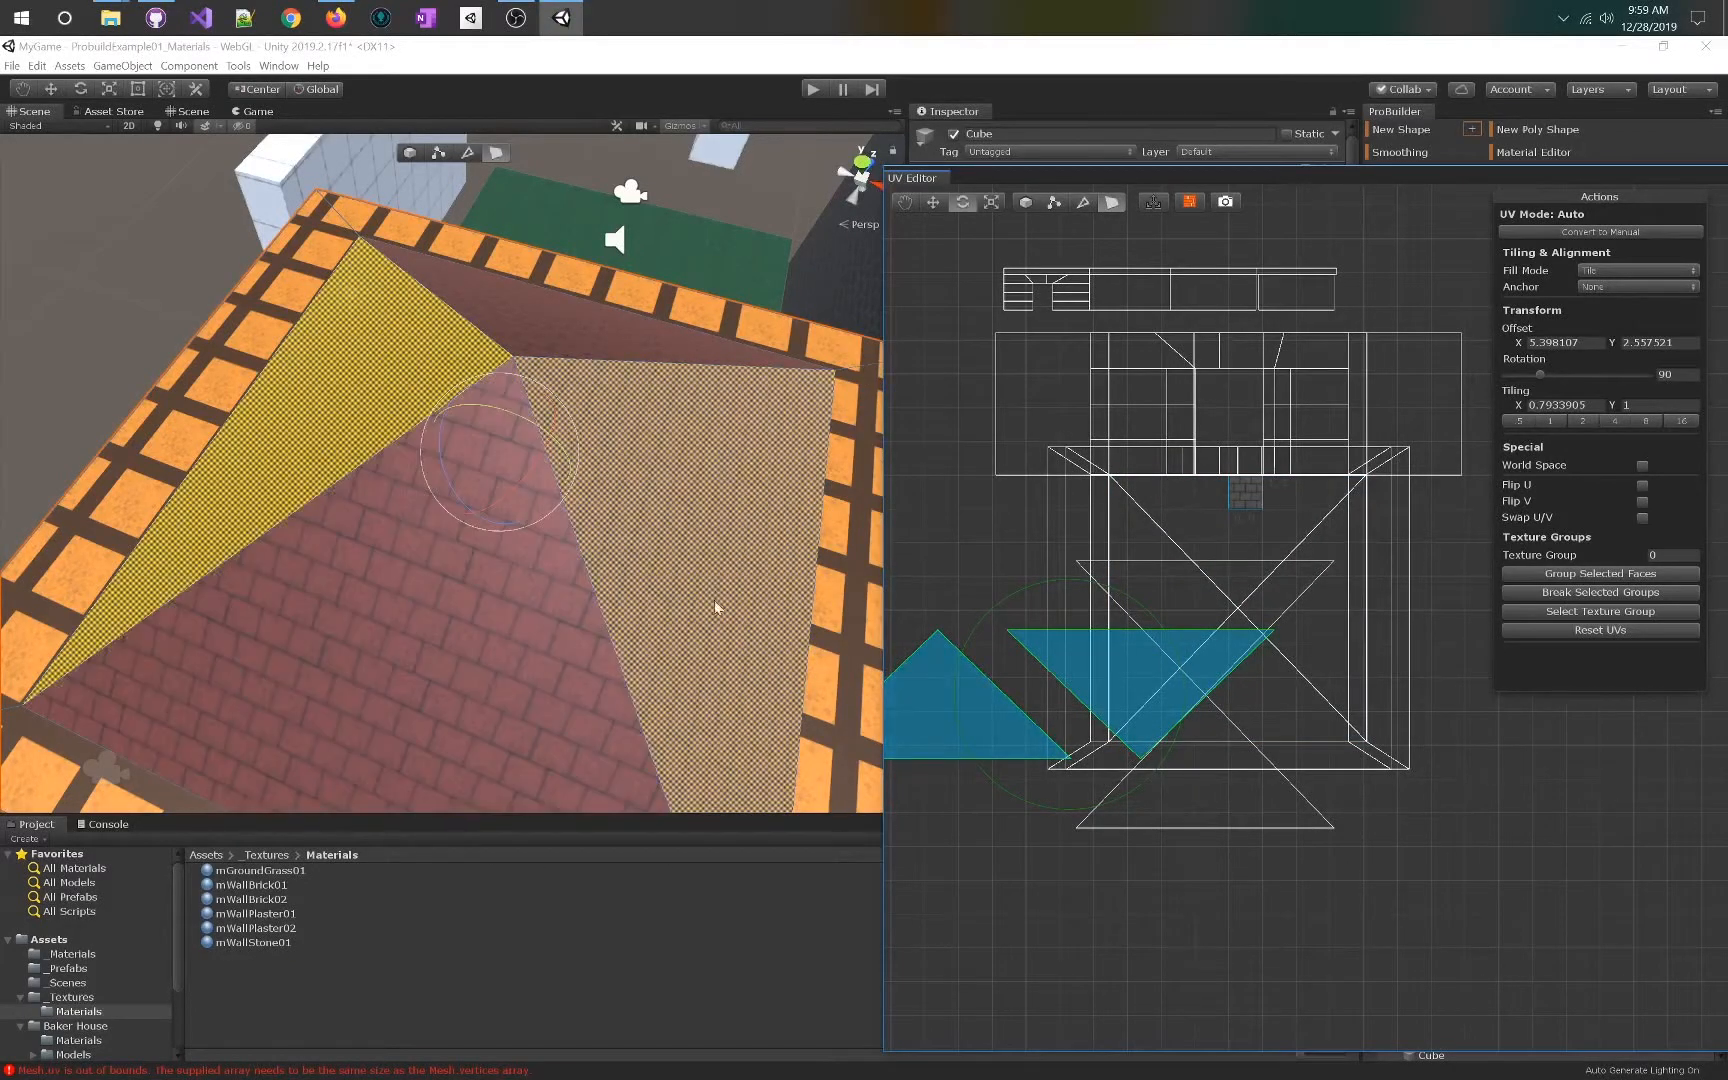
- Examine how the brick rows meet along the roof's ridges from several sides
click(852, 598)
right_drag(567, 517, 543, 432)
shift+click(1078, 699)
click(985, 683)
shift+click(505, 518)
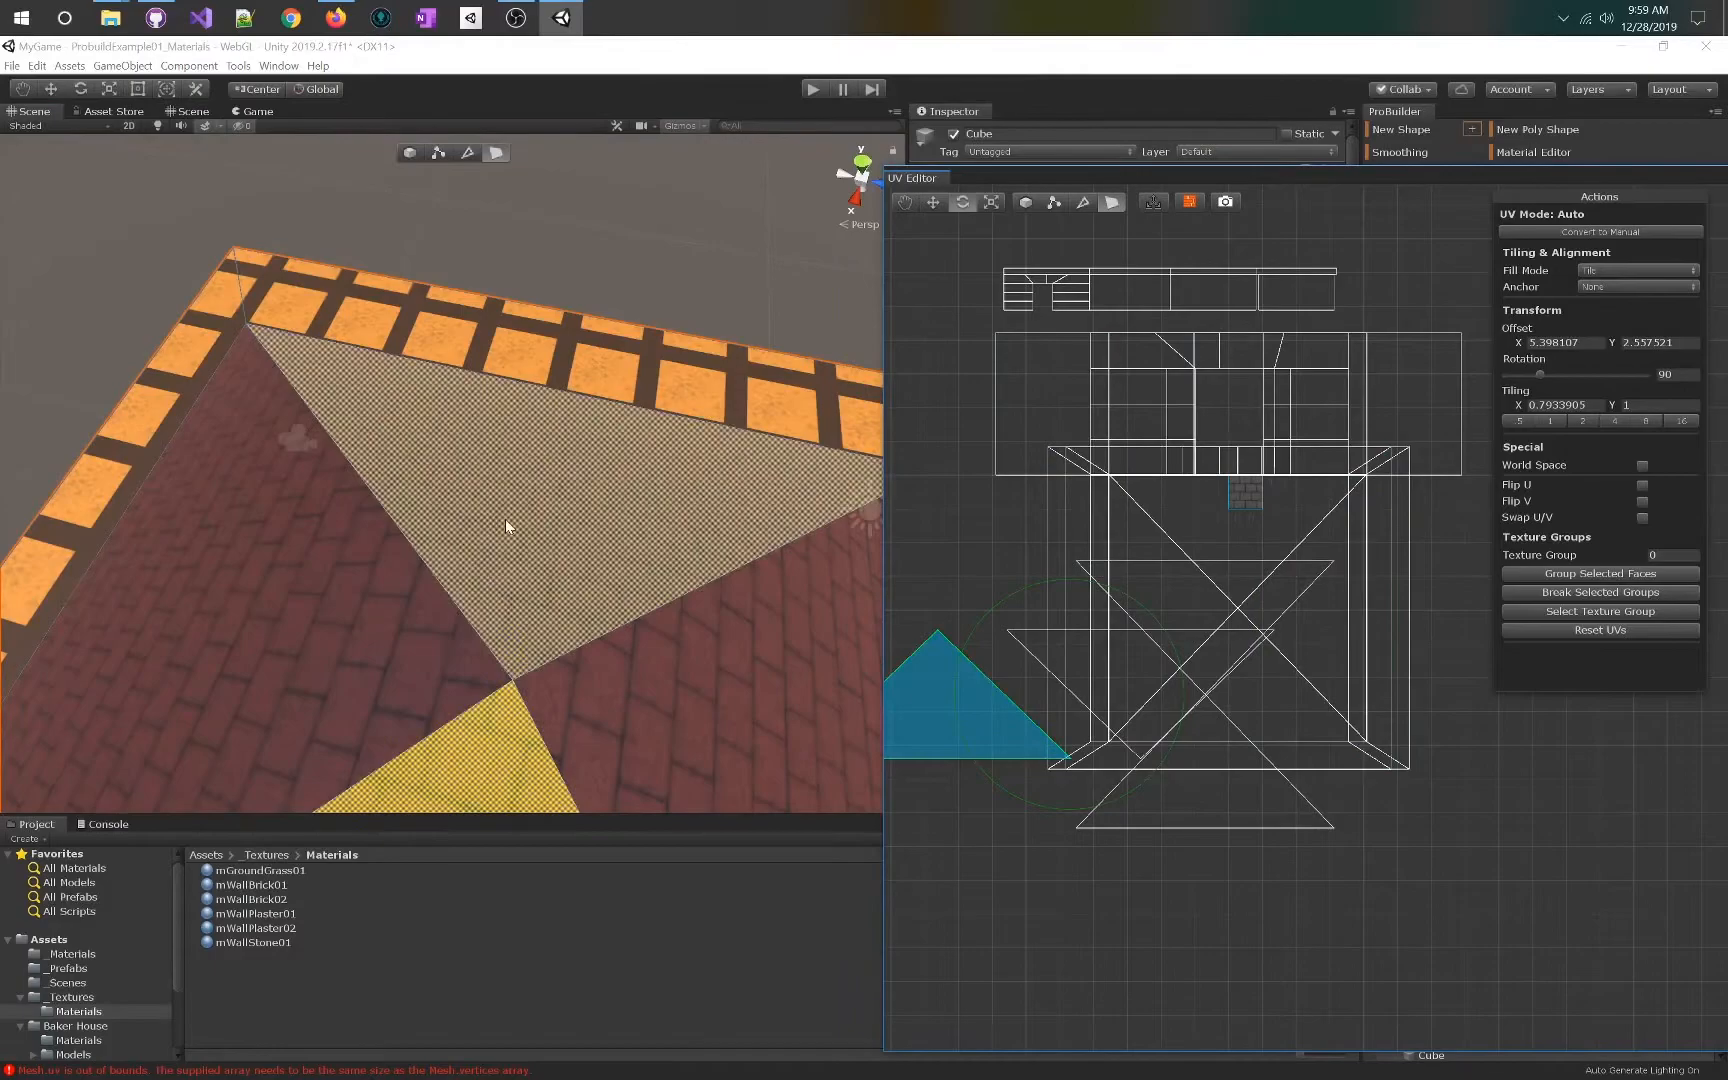
alt+drag(406, 408, 1560, 500)
click(1285, 484)
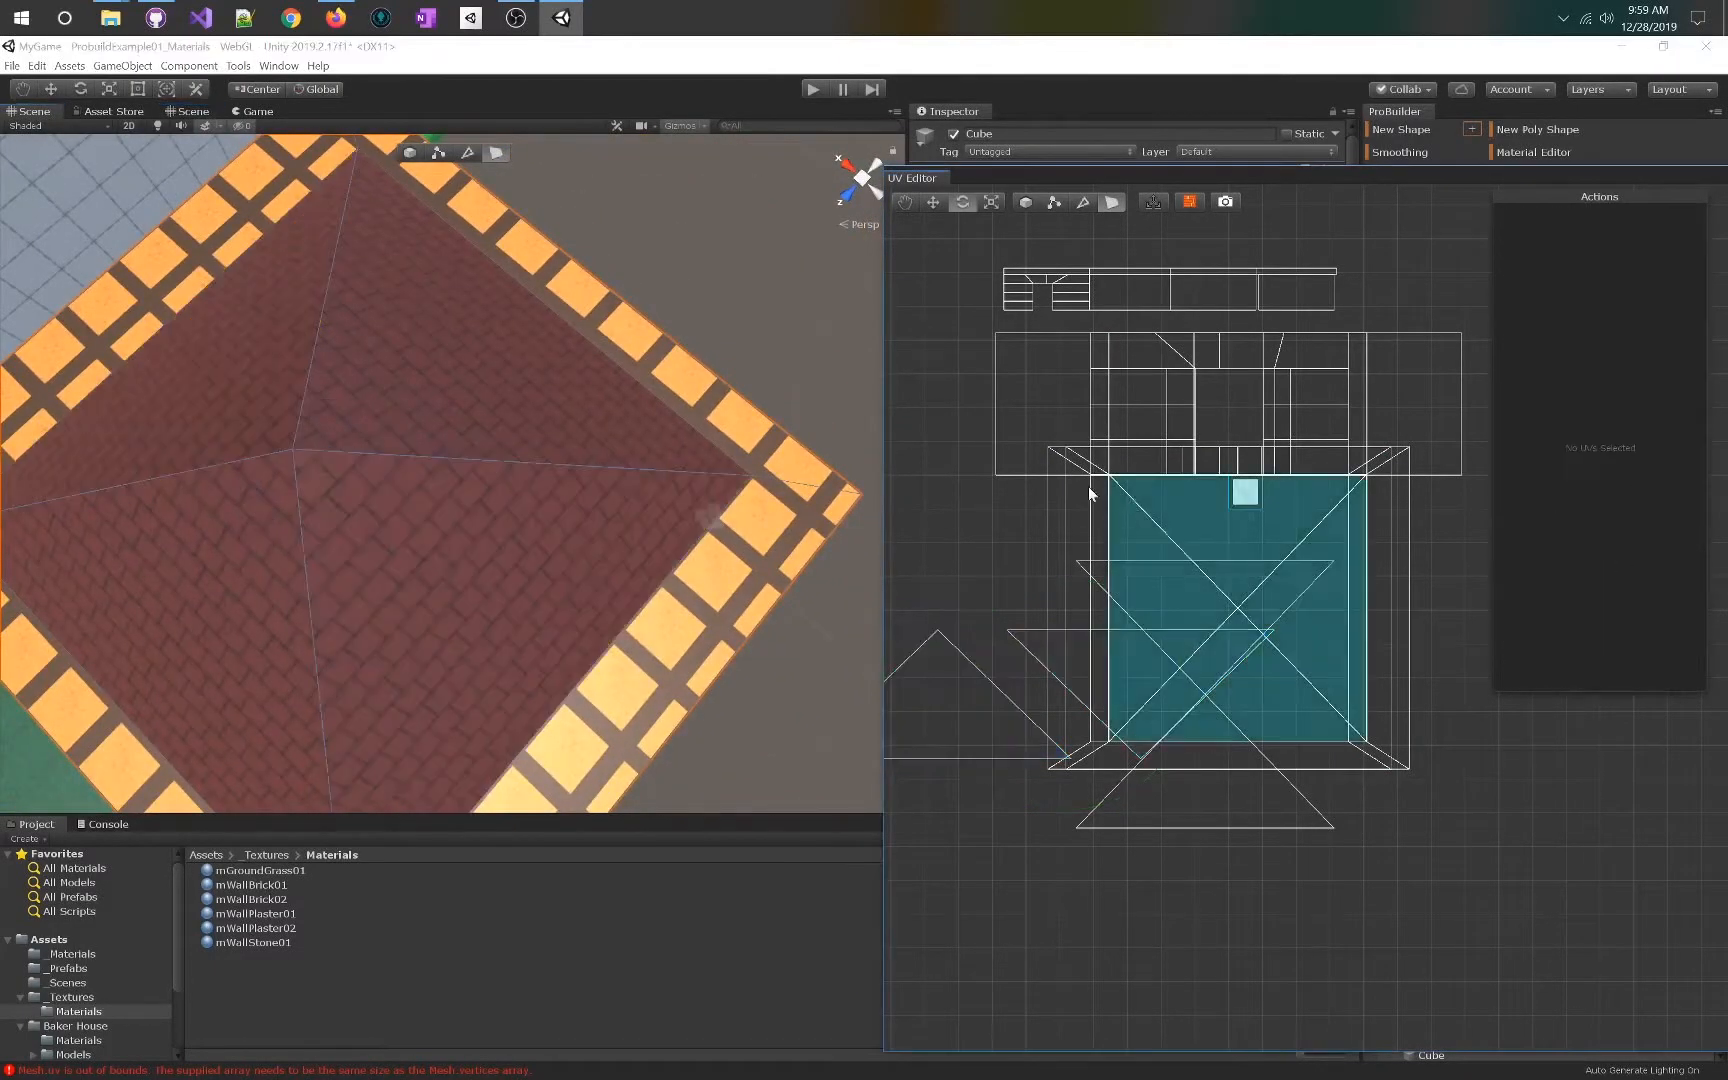
- Select one of the rotated roof faces and shift its UVs slightly to line up its brick rows with the adjoining faces
alt+drag(621, 478, 992, 259)
scroll(321, 542, up, 8)
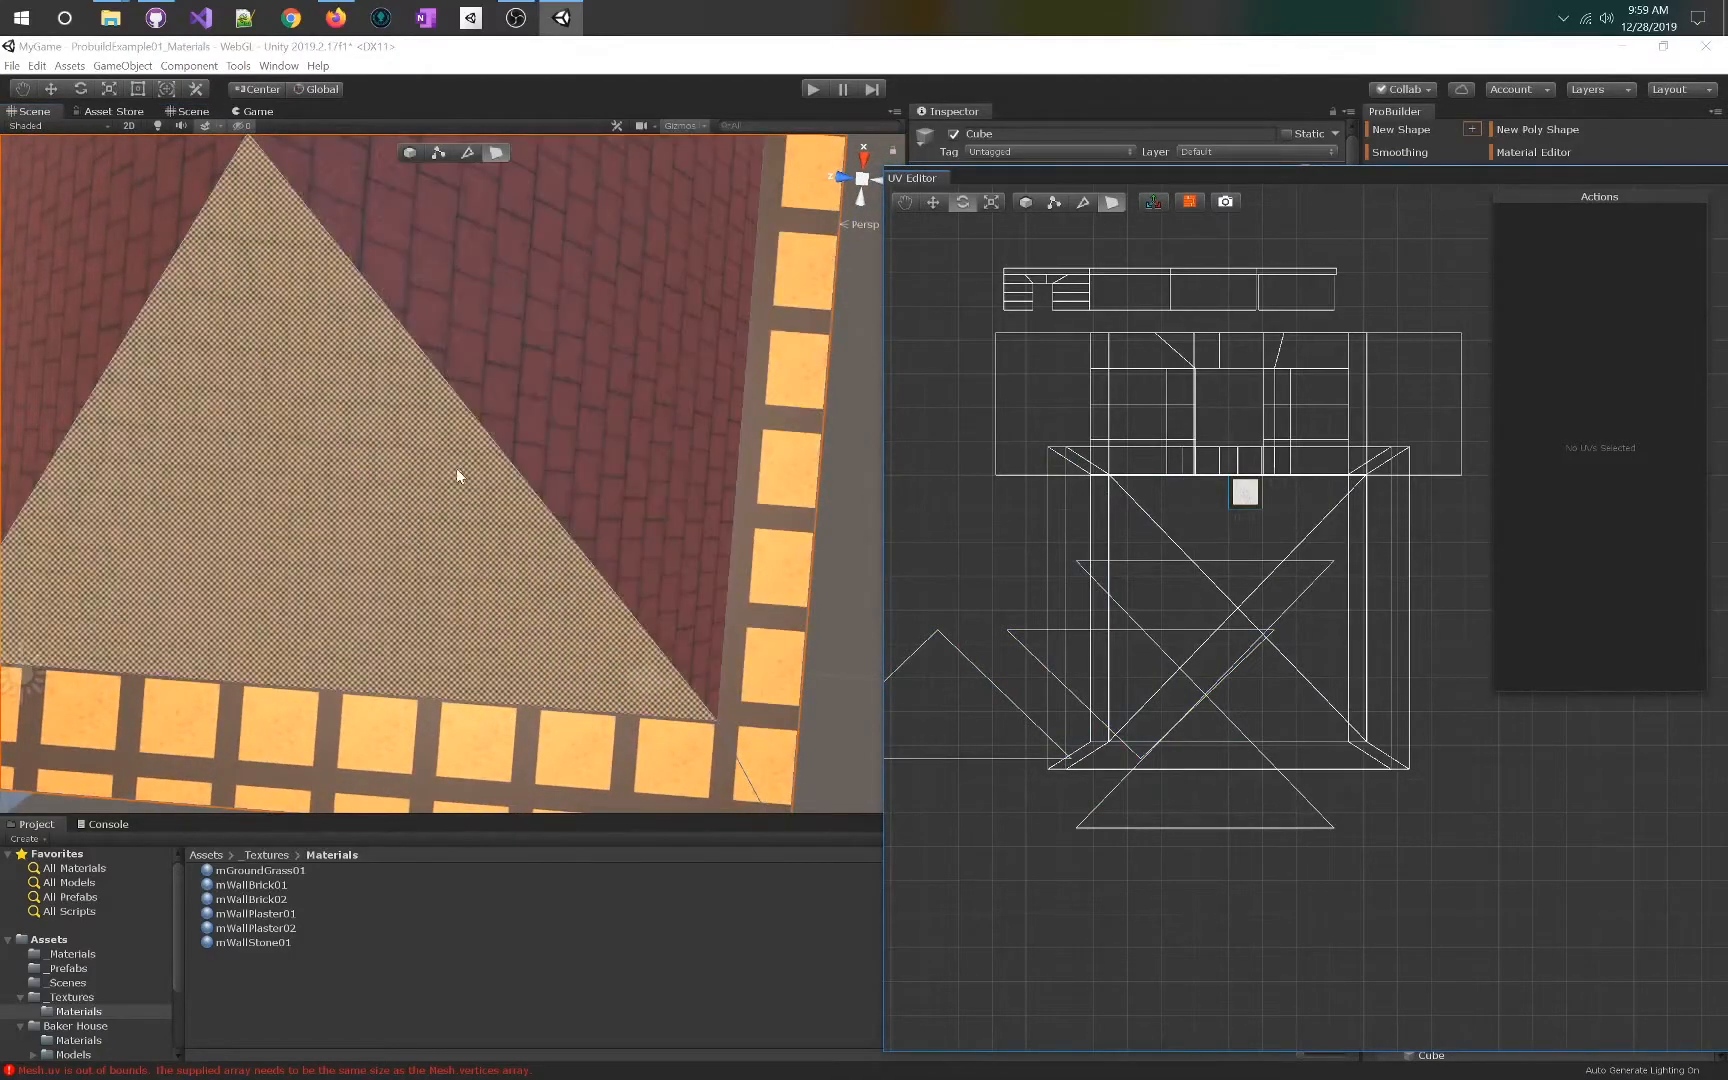
click(455, 468)
key(w)
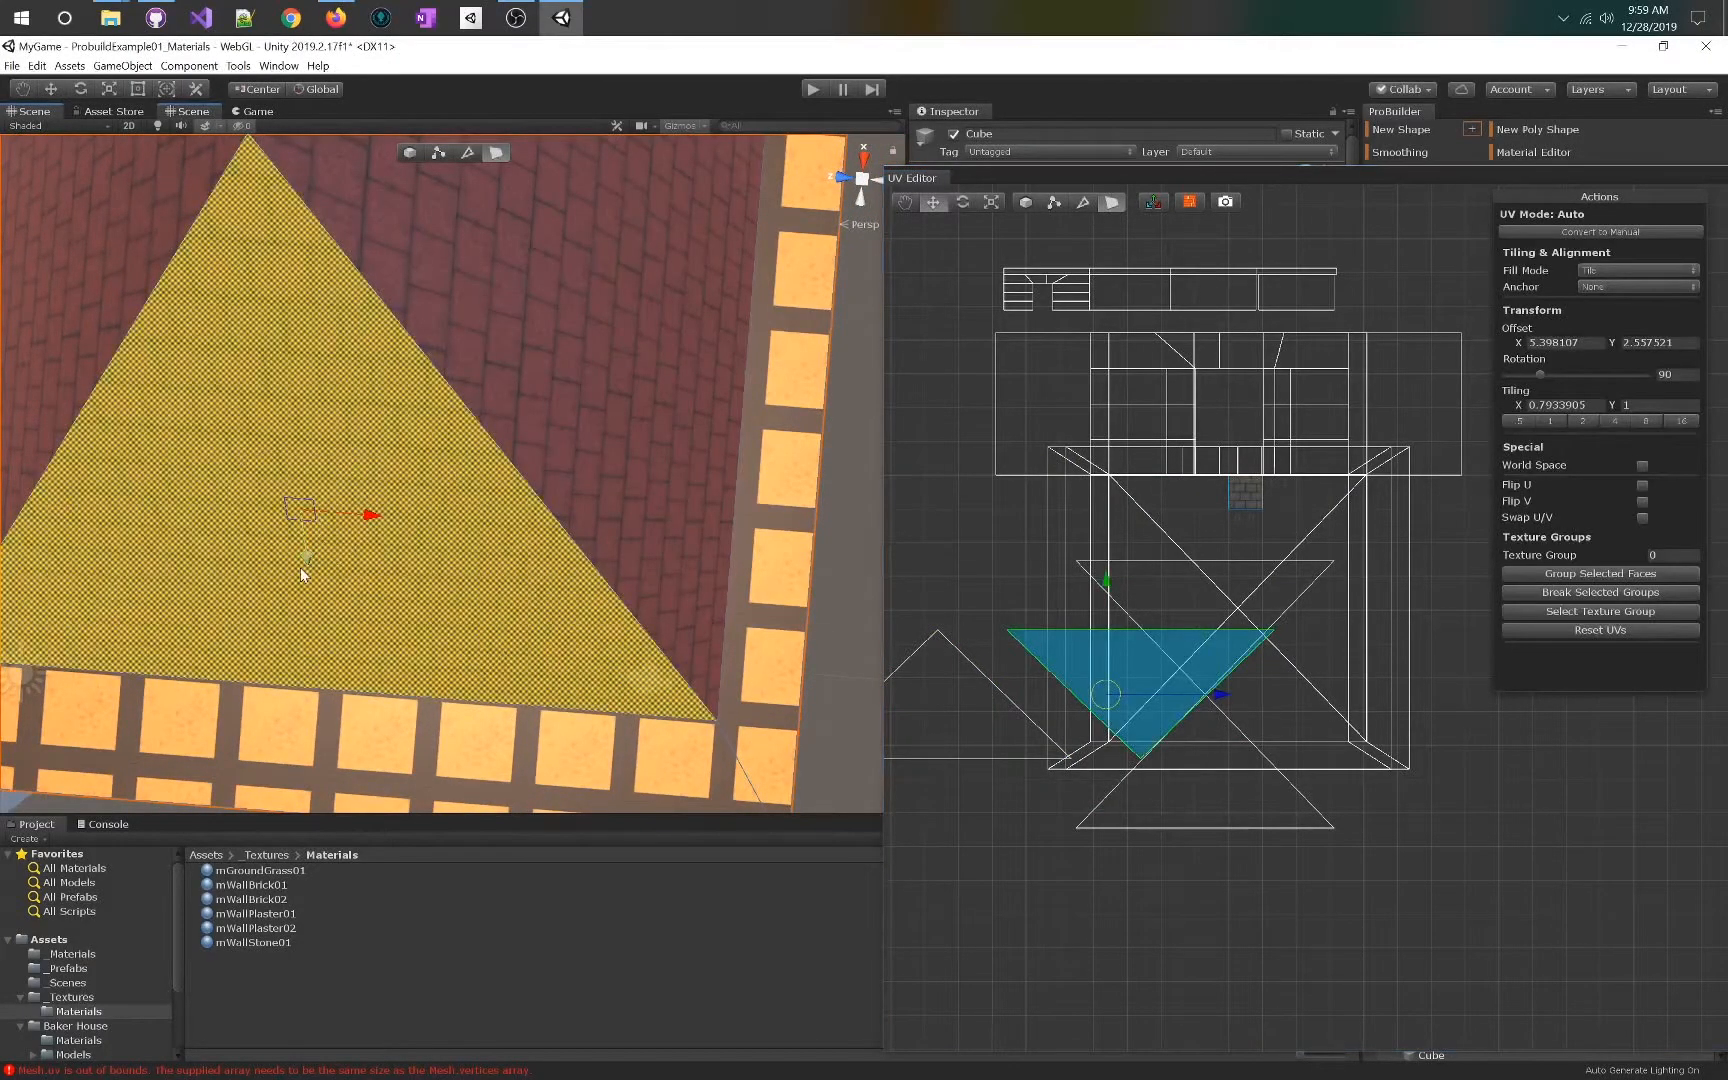
mouse_move(308, 566)
mouse_down()
mouse_move(312, 531)
mouse_move(313, 560)
mouse_up()
right_drag(582, 309, 612, 364)
click(612, 364)
right_drag(317, 444, 670, 497)
drag(592, 462, 590, 480)
right_drag(790, 392, 640, 343)
click(655, 335)
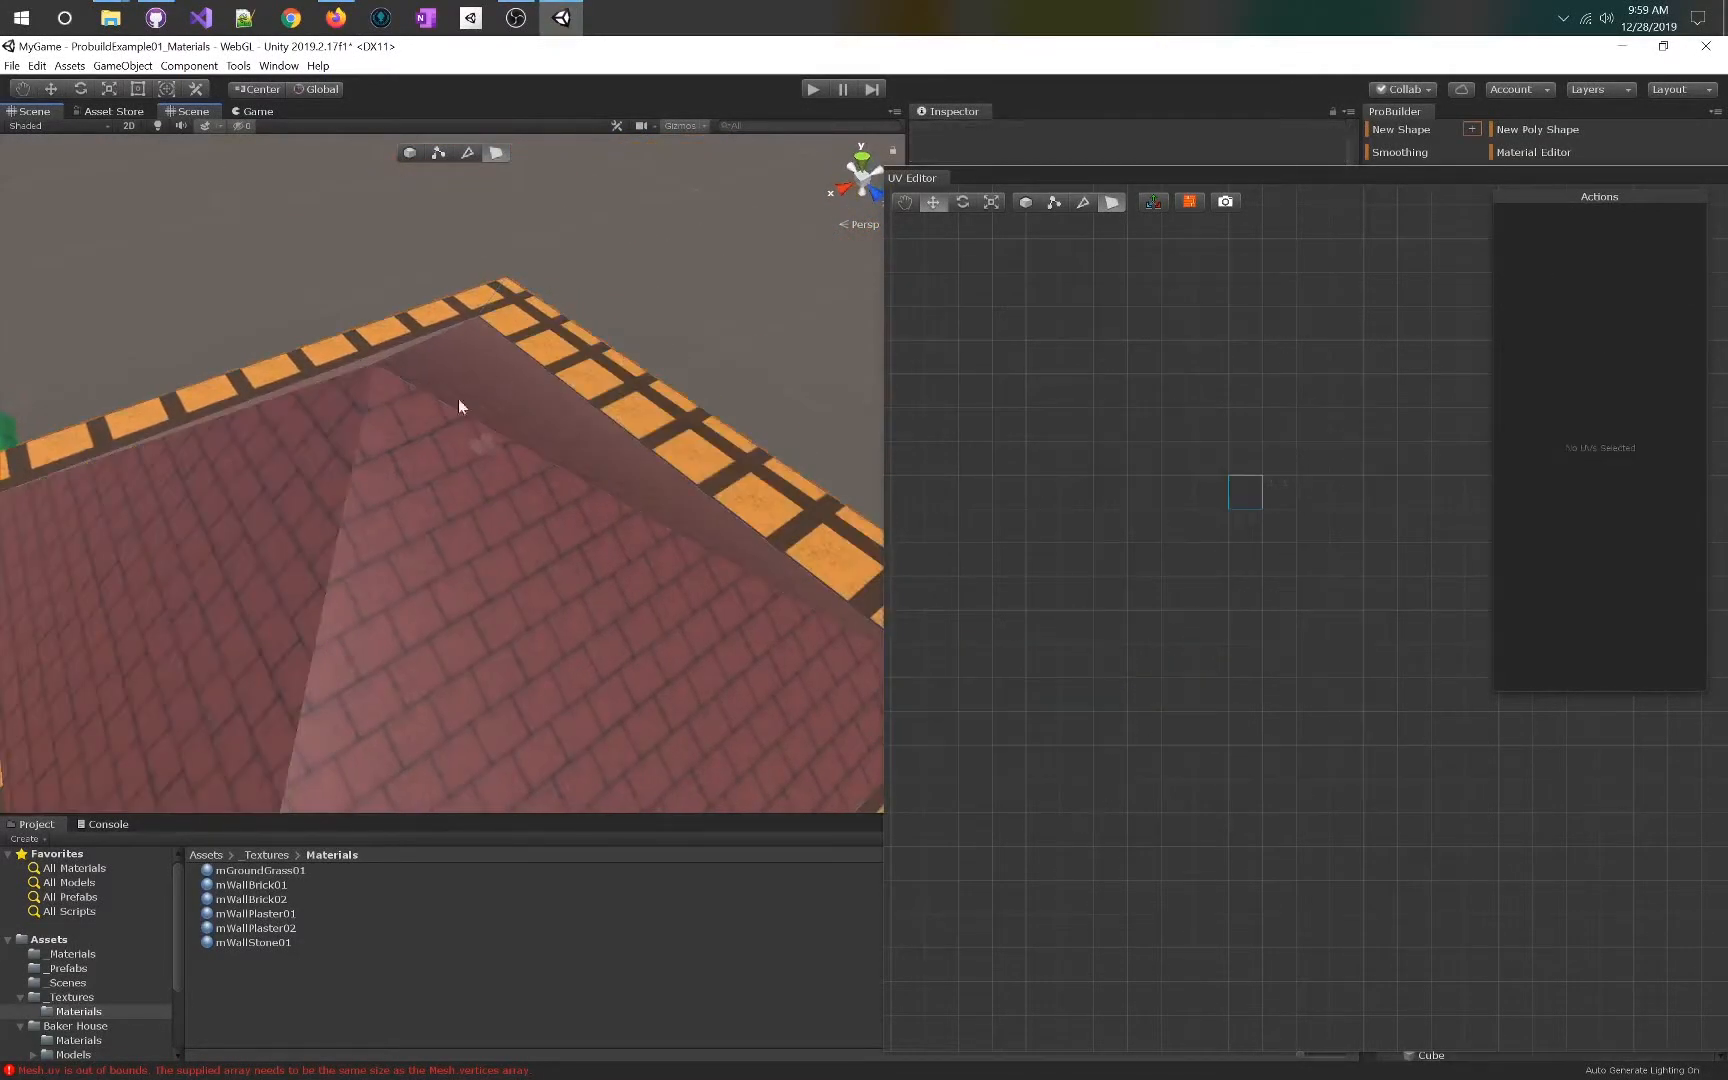
- Shift the opposite rotated roof face's UVs to an offset Y of about 2.49 to align its brick rows
click(280, 533)
alt+drag(430, 525, 700, 520)
drag(385, 676, 365, 673)
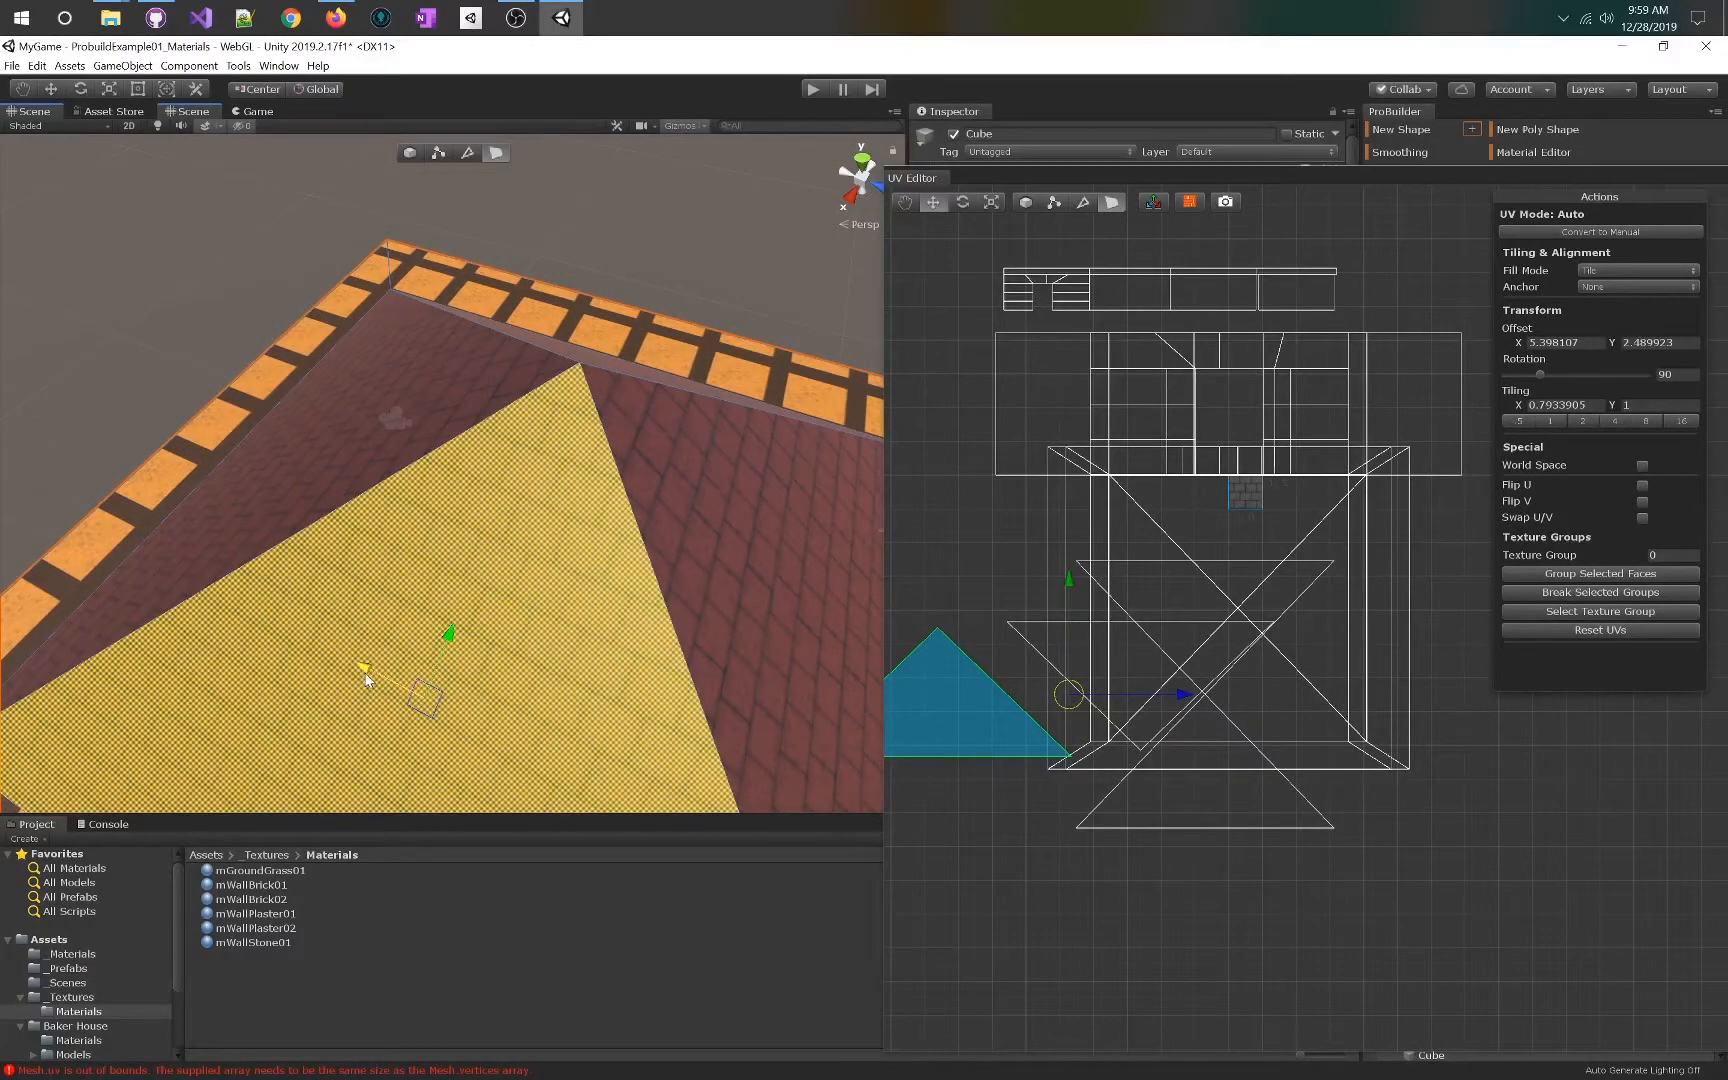
click(714, 338)
- Inspect the textured front of the house and close the UV Editor
mouse_move(690, 496)
alt+mouse_down()
mouse_move(771, 571)
mouse_move(351, 332)
mouse_move(300, 480)
mouse_move(700, 500)
alt+mouse_up()
right_drag(1646, 489, 214, 306)
right_drag(517, 362, 522, 320)
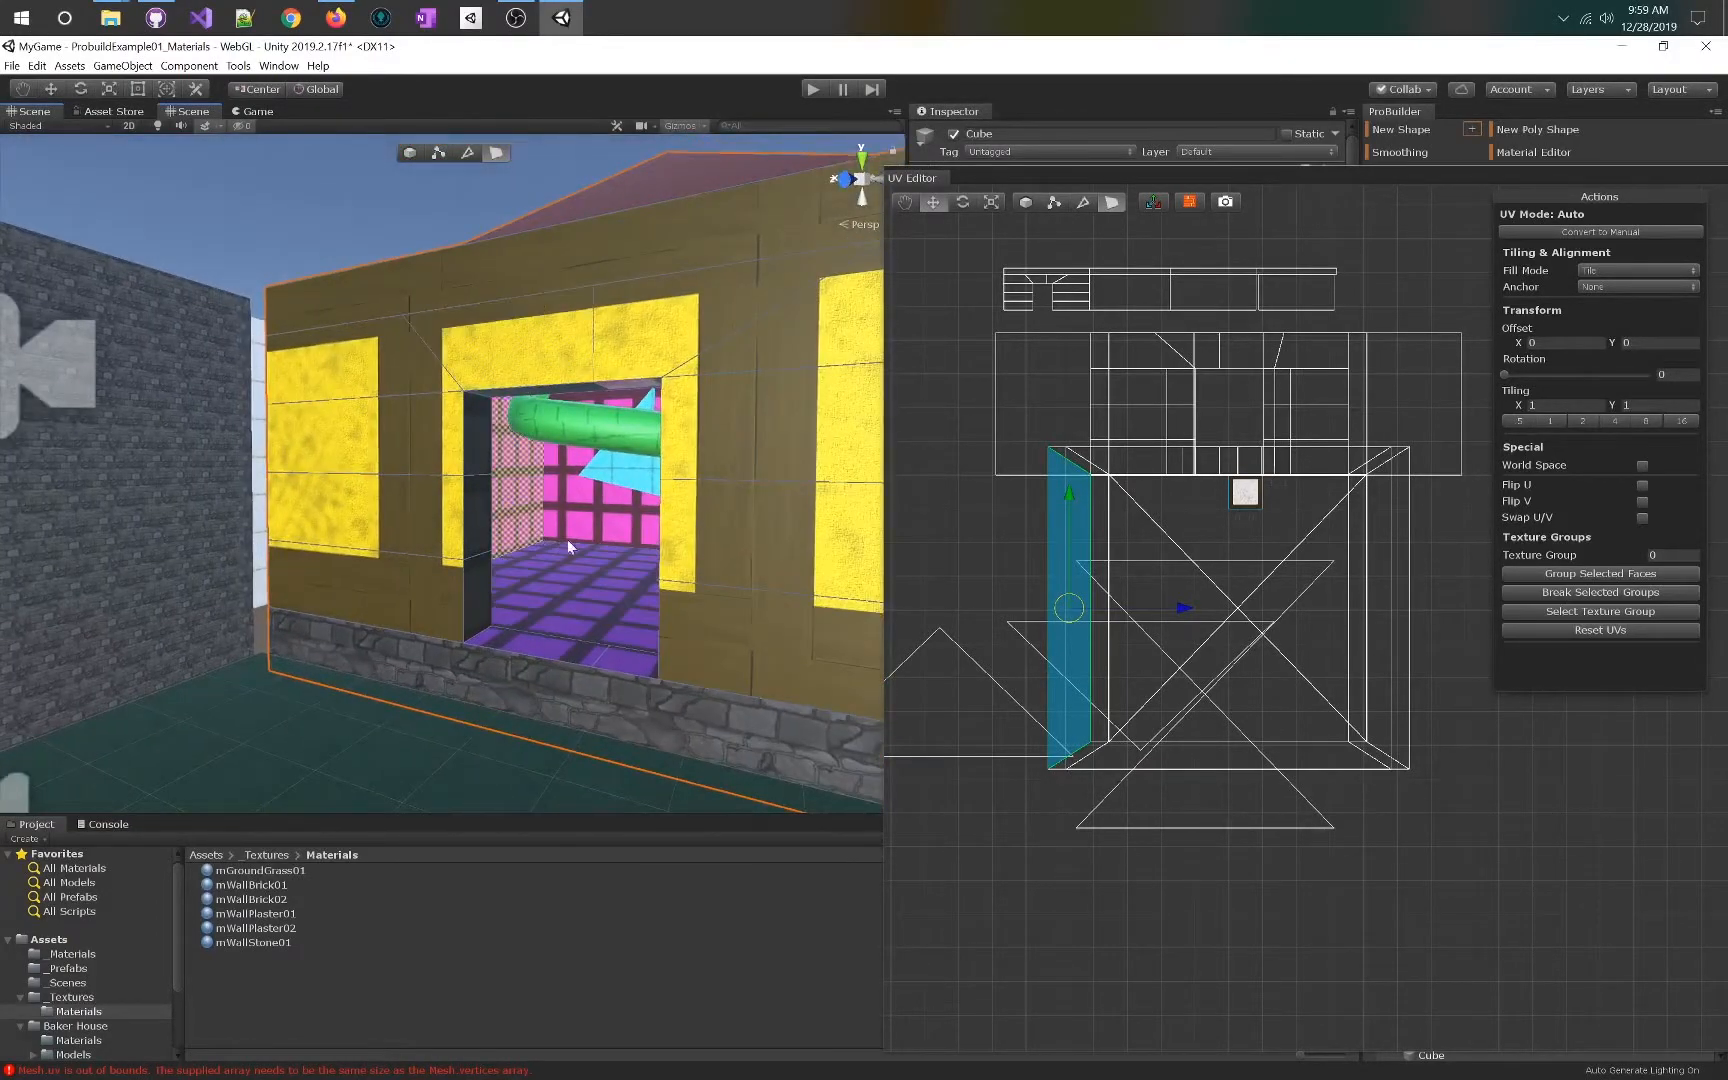
right_drag(410, 515, 393, 562)
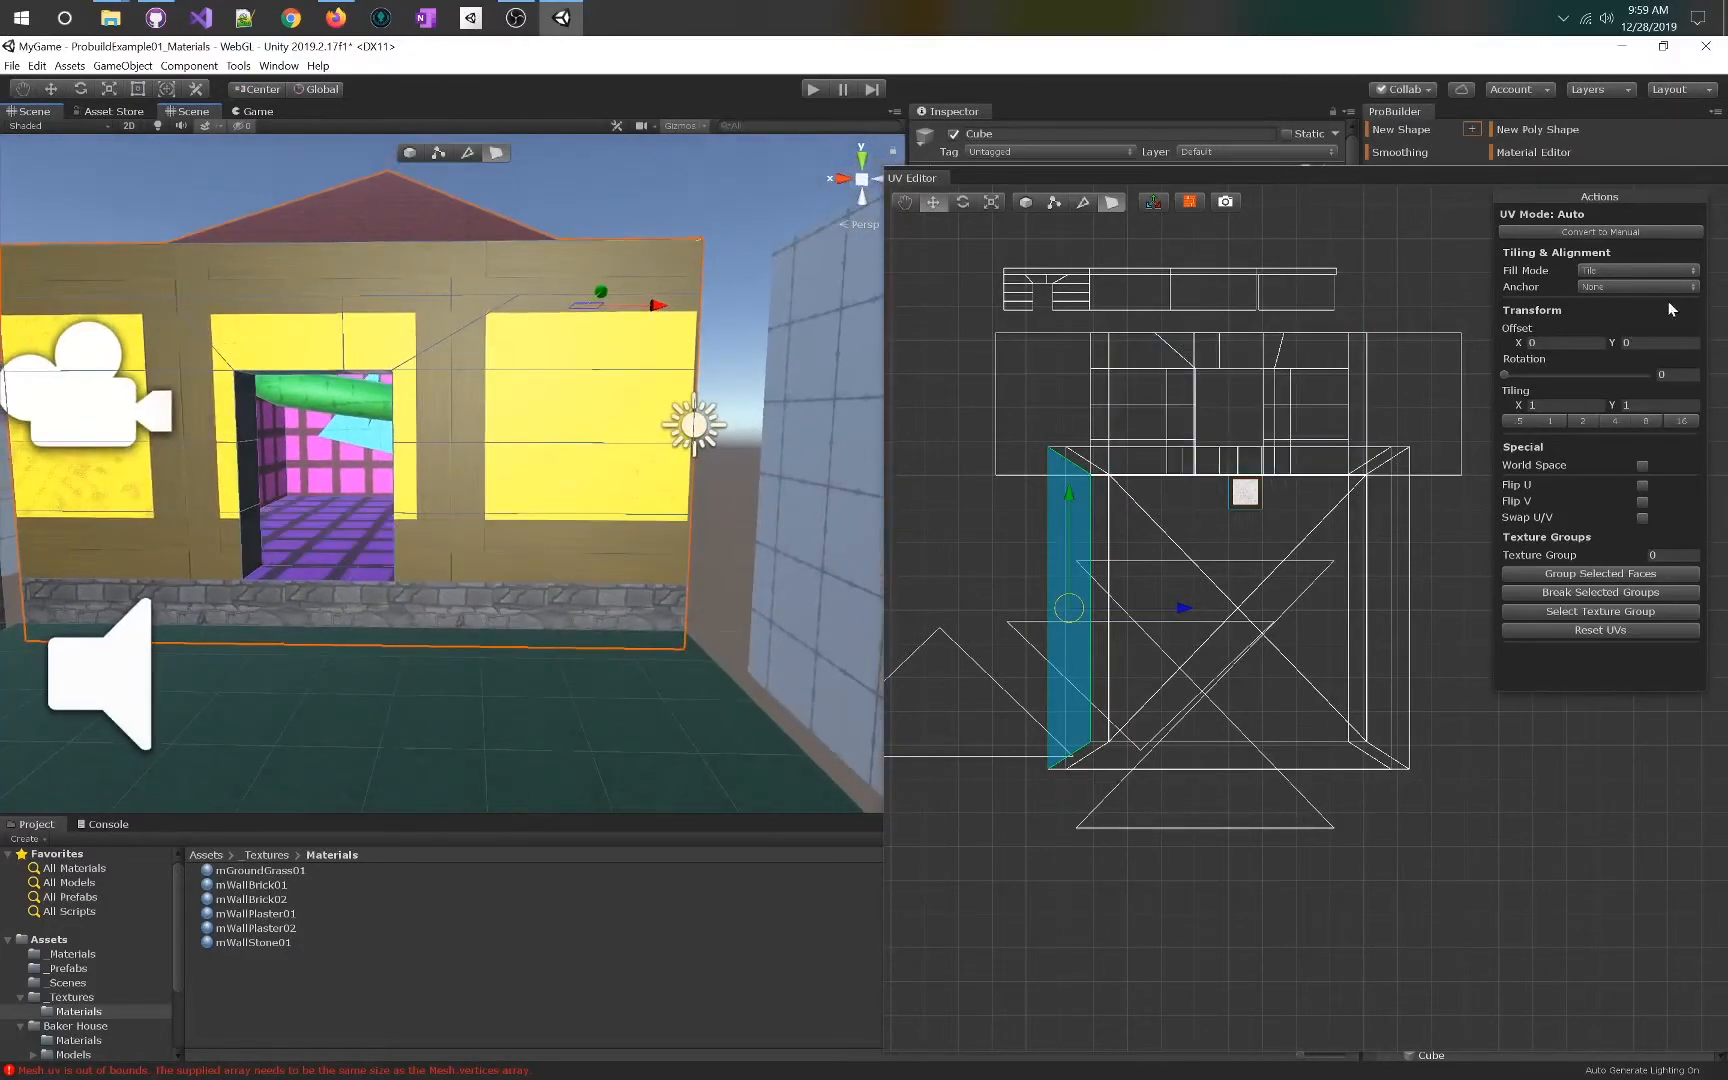
drag(1460, 193, 1006, 428)
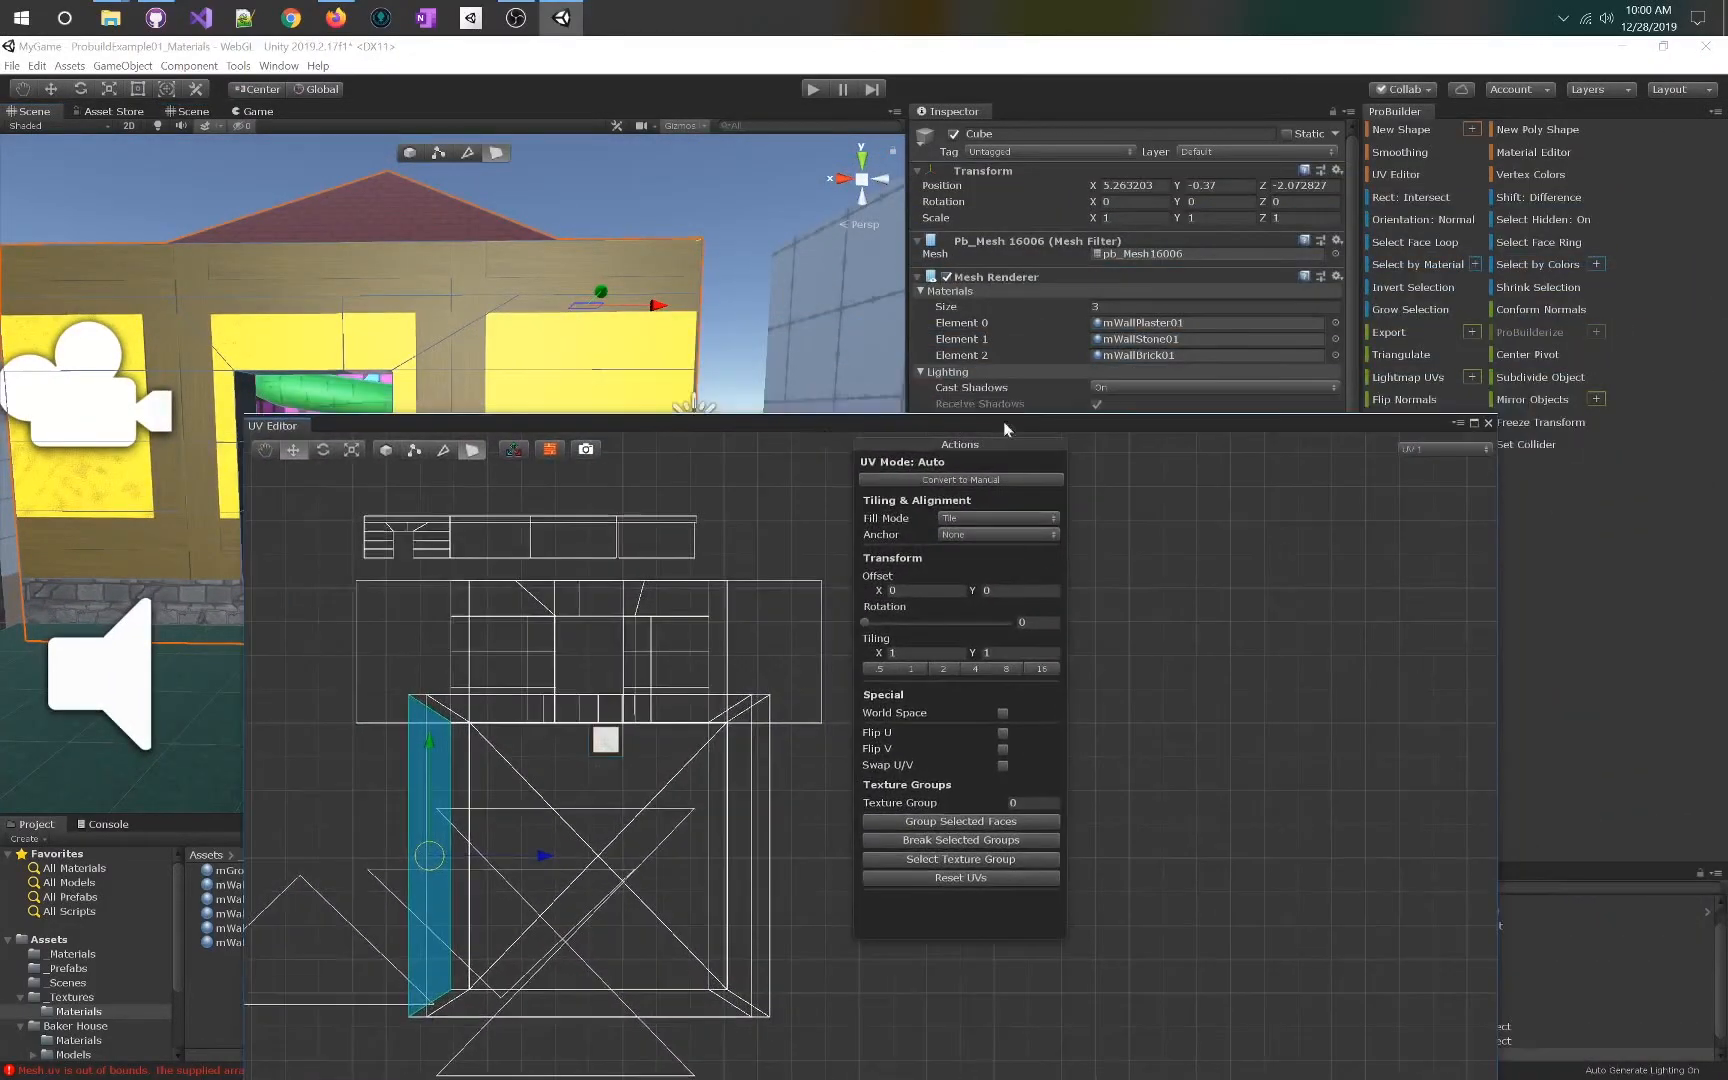
click(1489, 423)
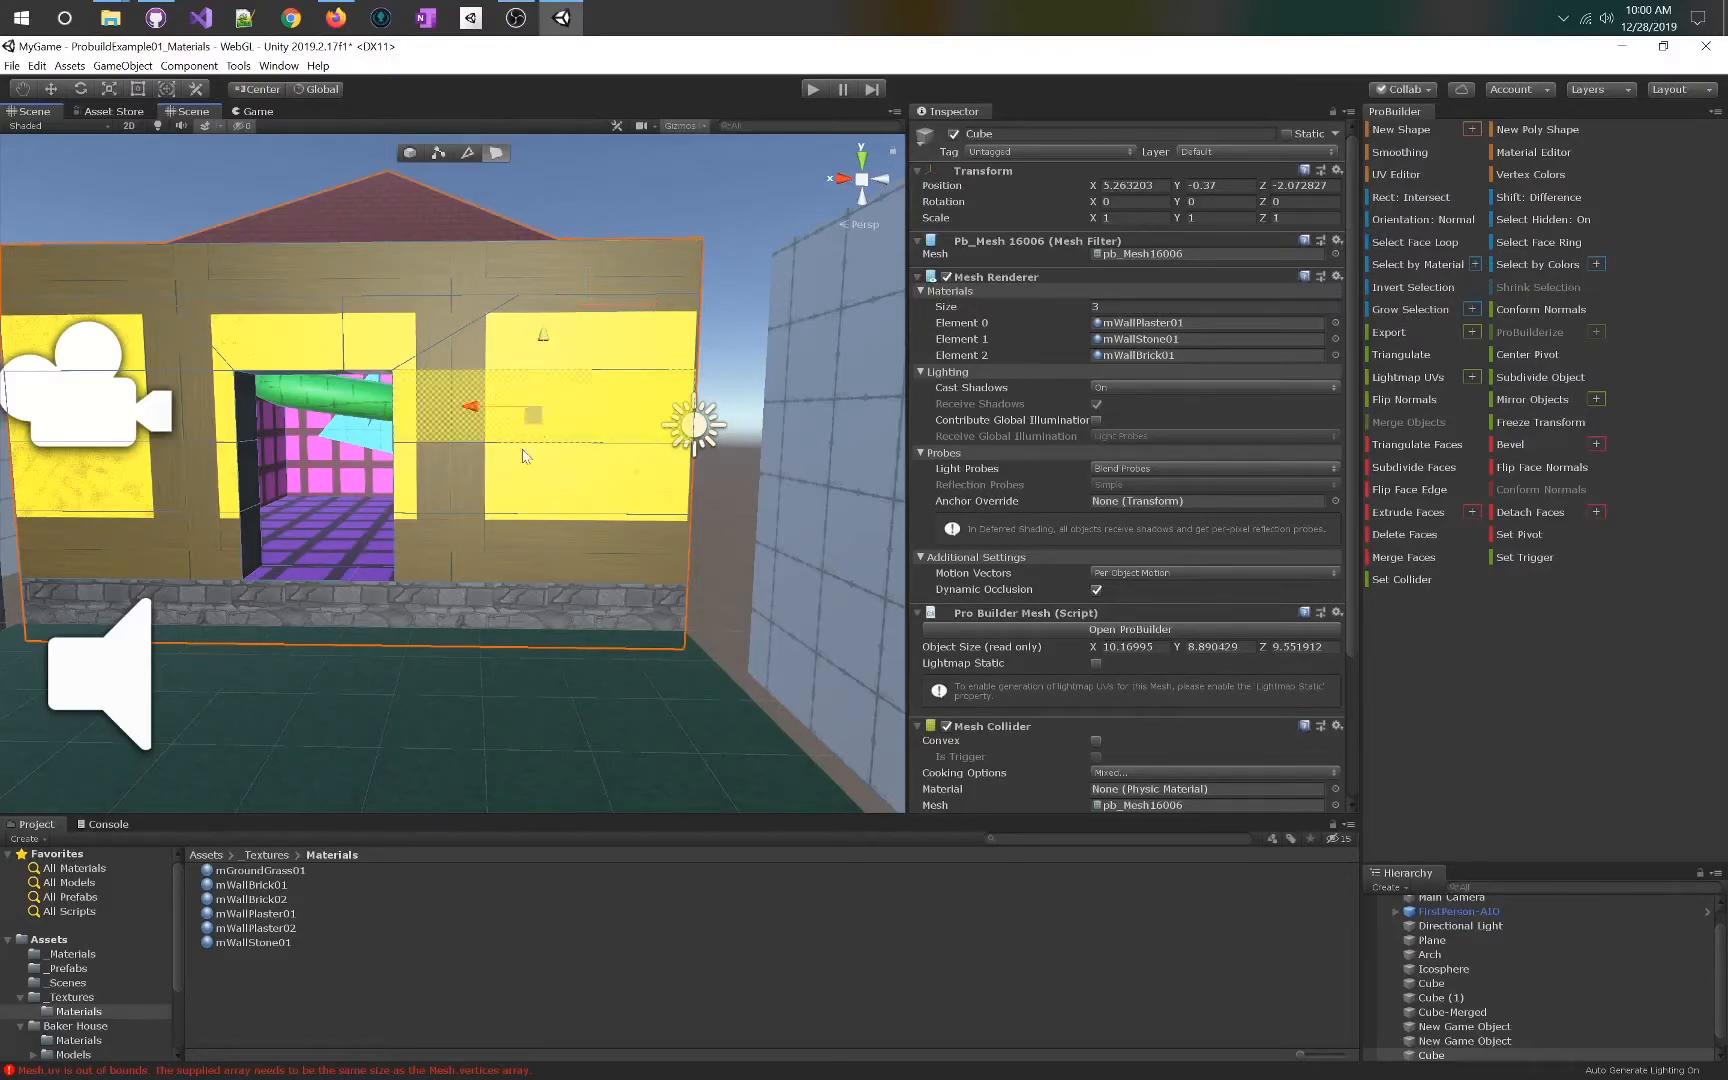
- Grow the selection from a face on the house's front wall and open the Grow Selection options
alt+drag(562, 354, 604, 280)
key(w)
right_drag(604, 280, 640, 392)
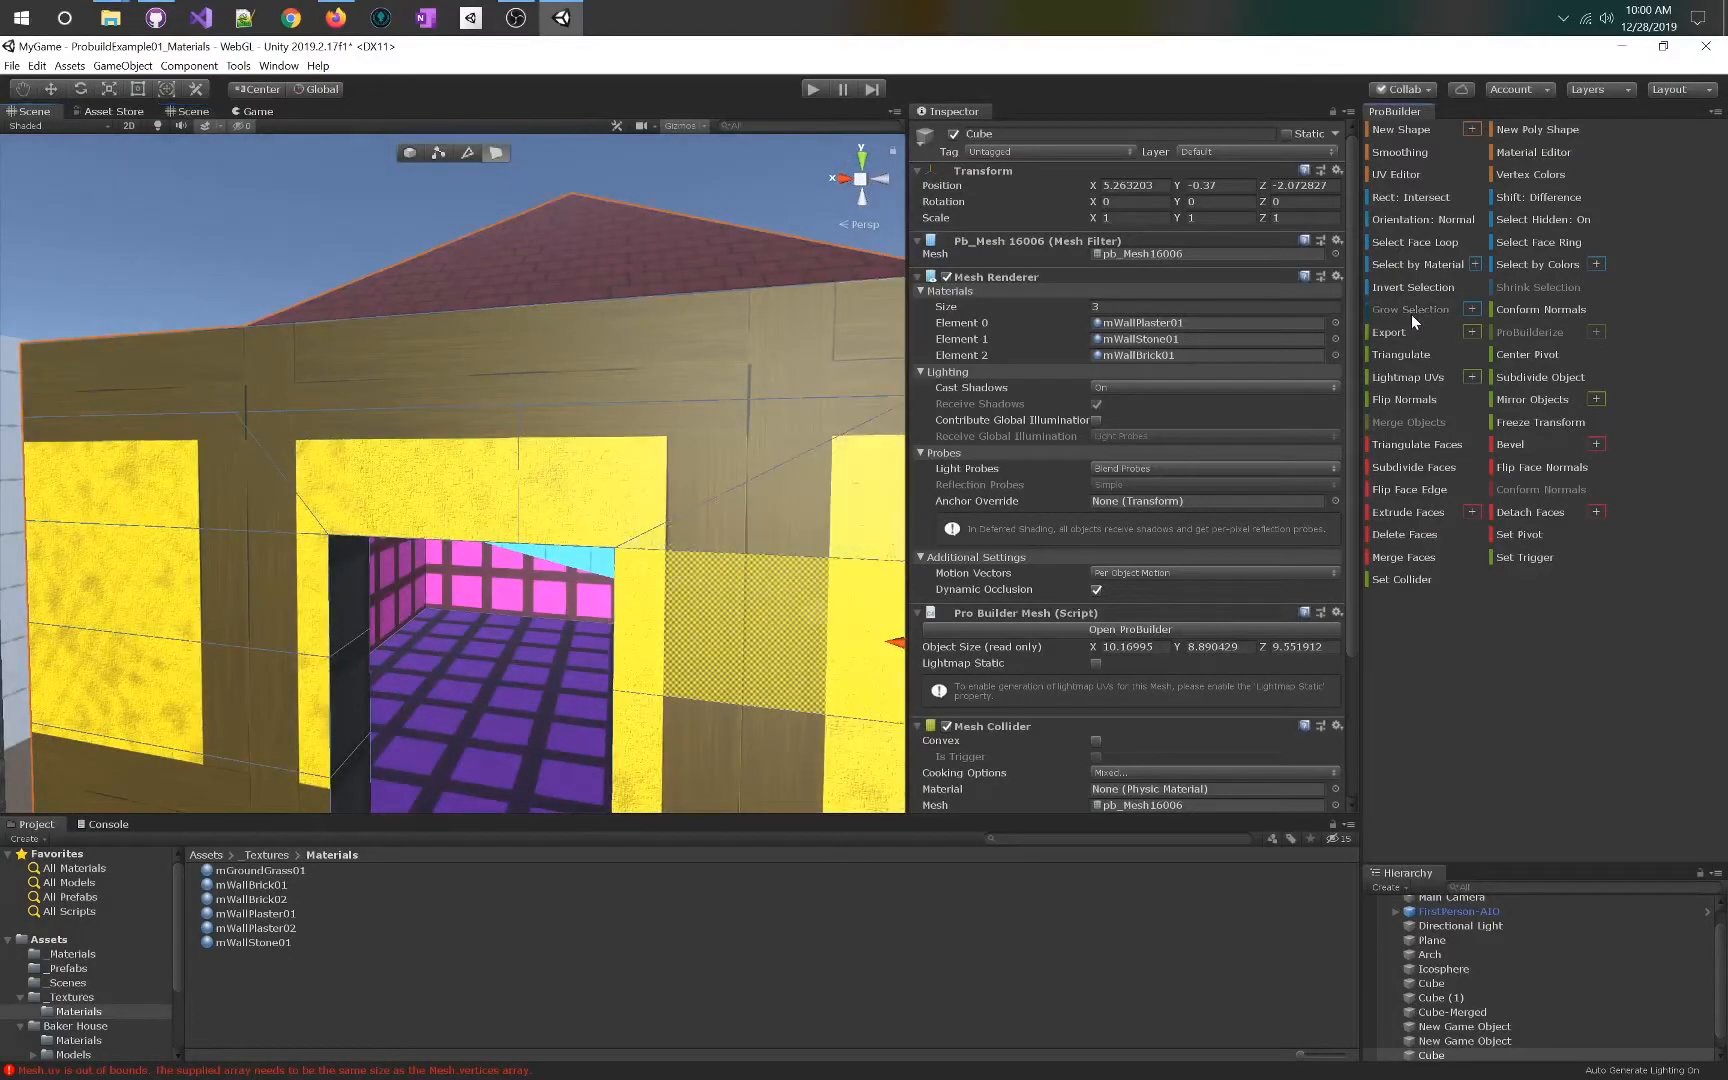
click(1411, 312)
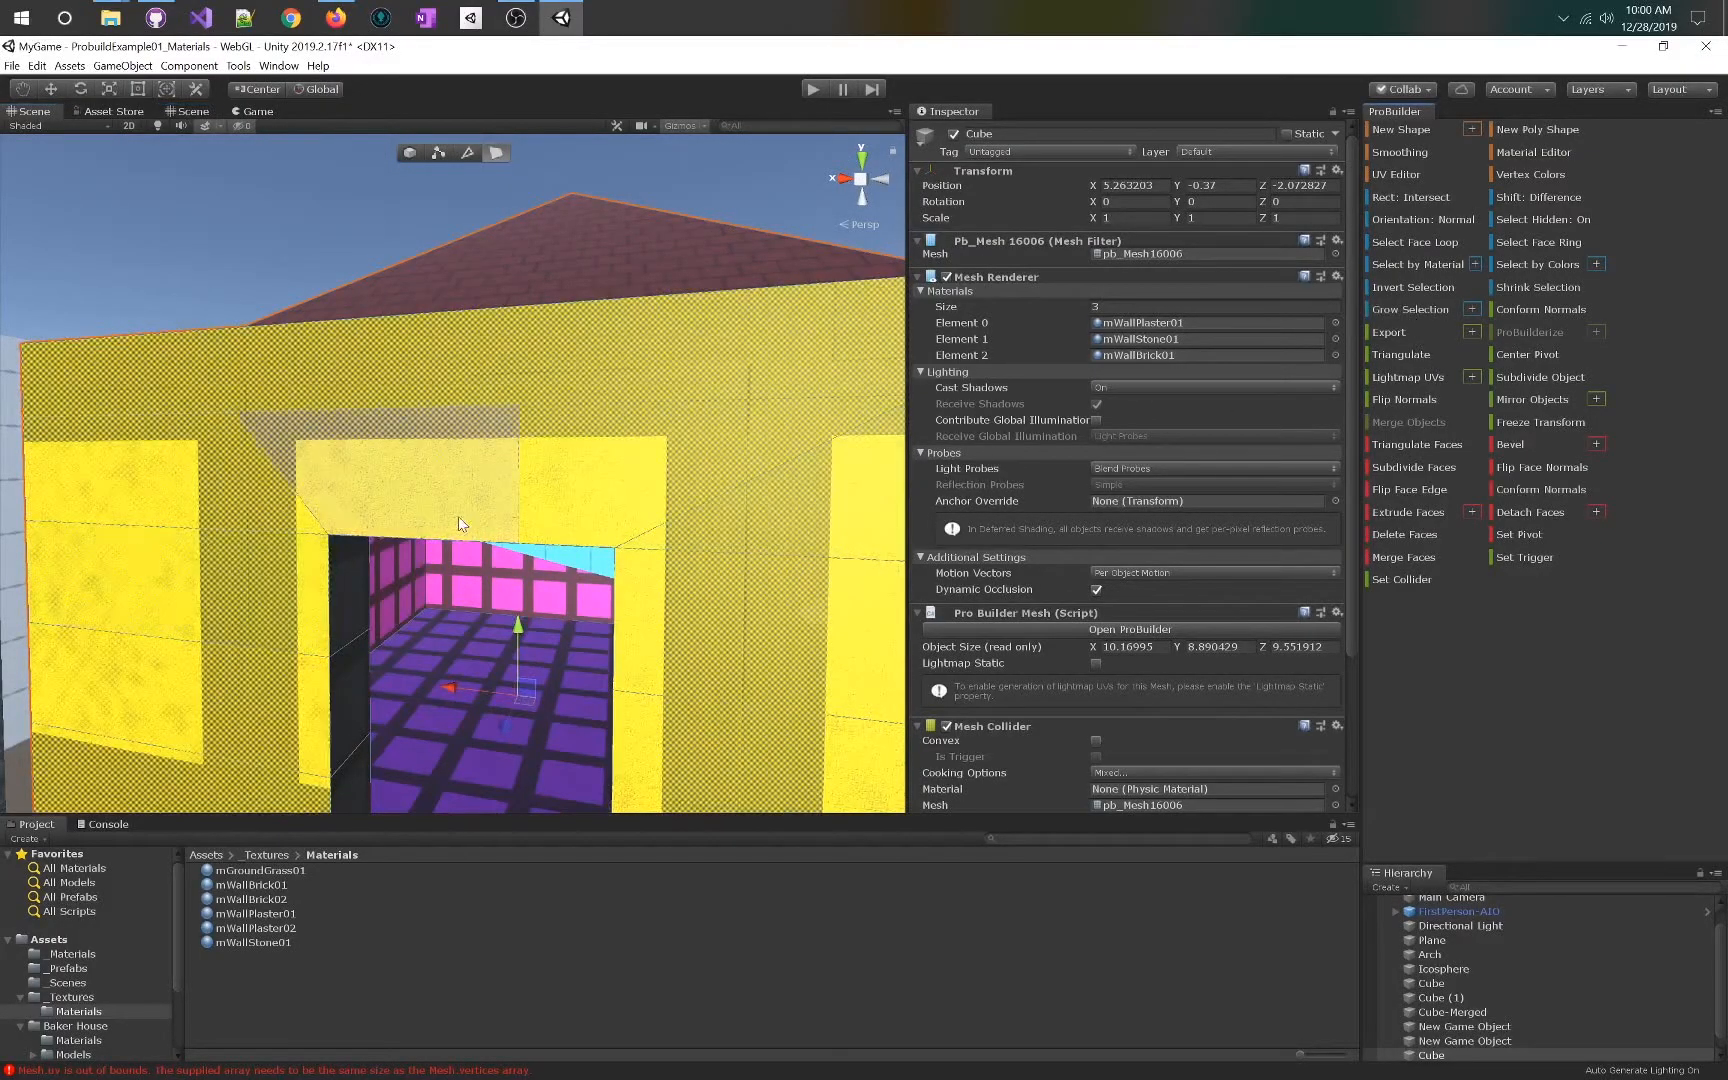
right_drag(625, 386, 655, 410)
key(s)
click(1471, 310)
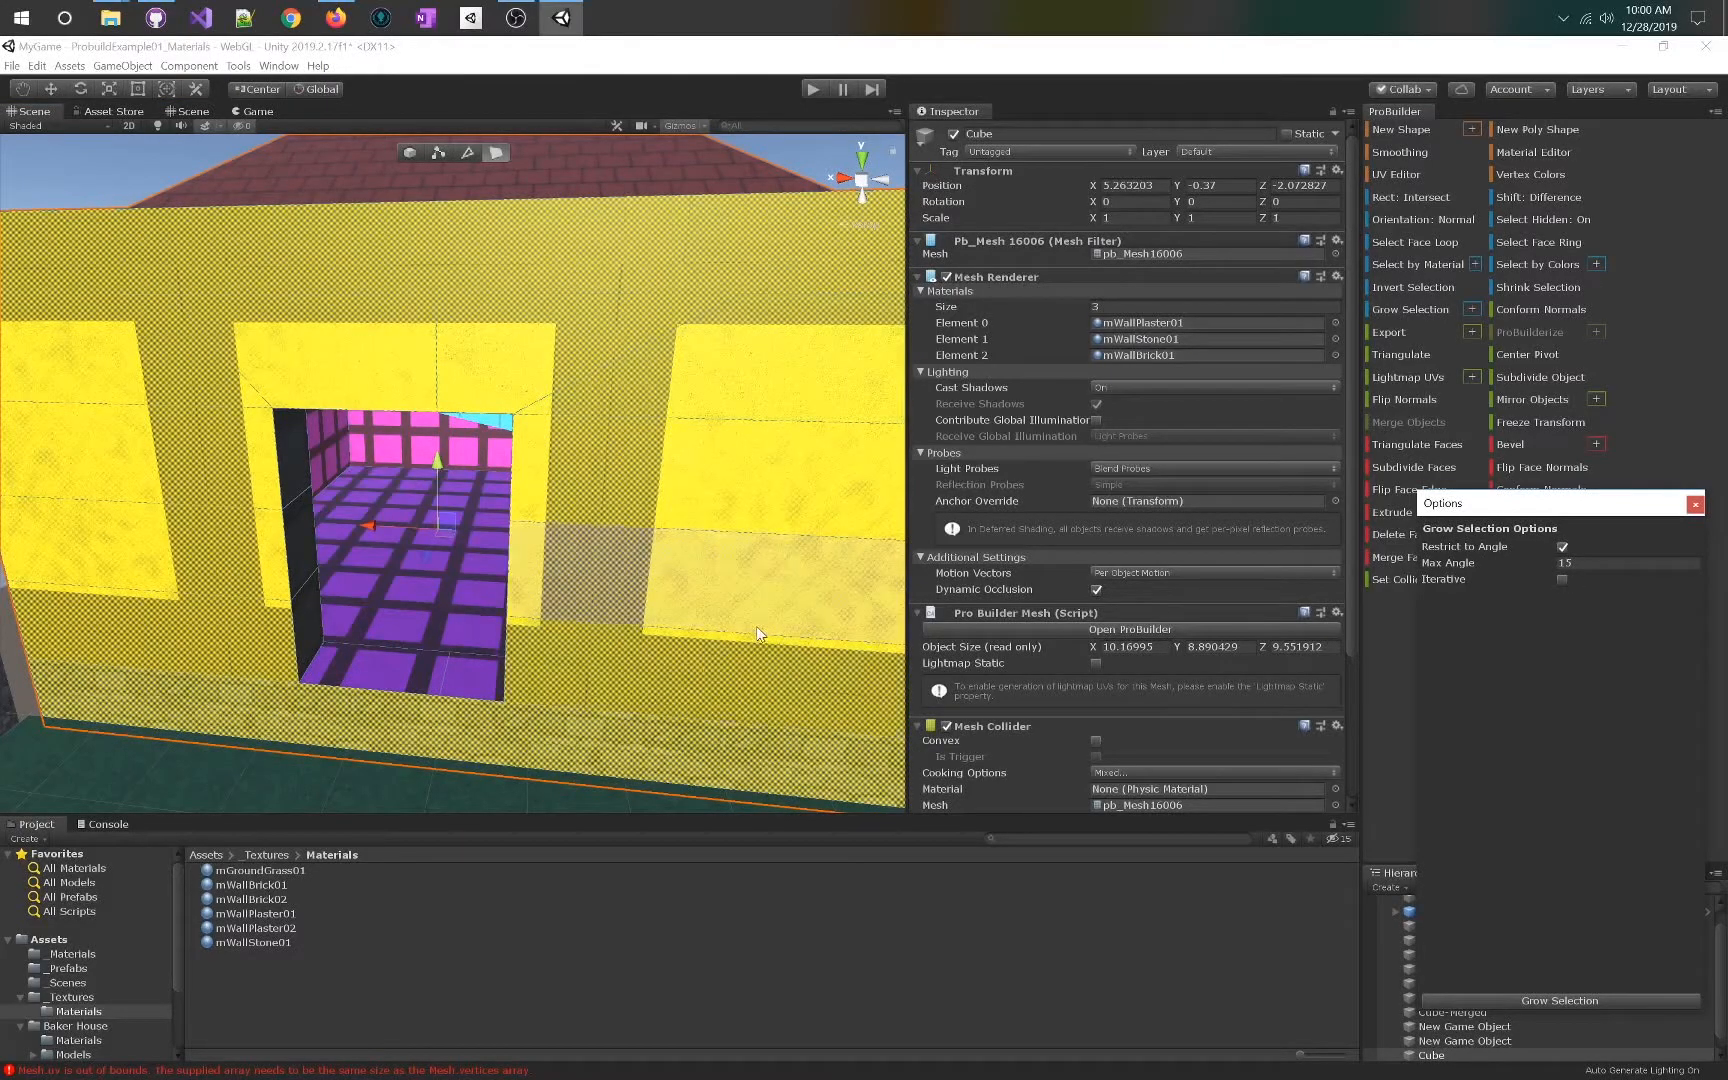
- Select a single face of the grass ground plane and grow the selection across the plane
shift+click(407, 604)
right_drag(407, 604, 512, 682)
click(512, 682)
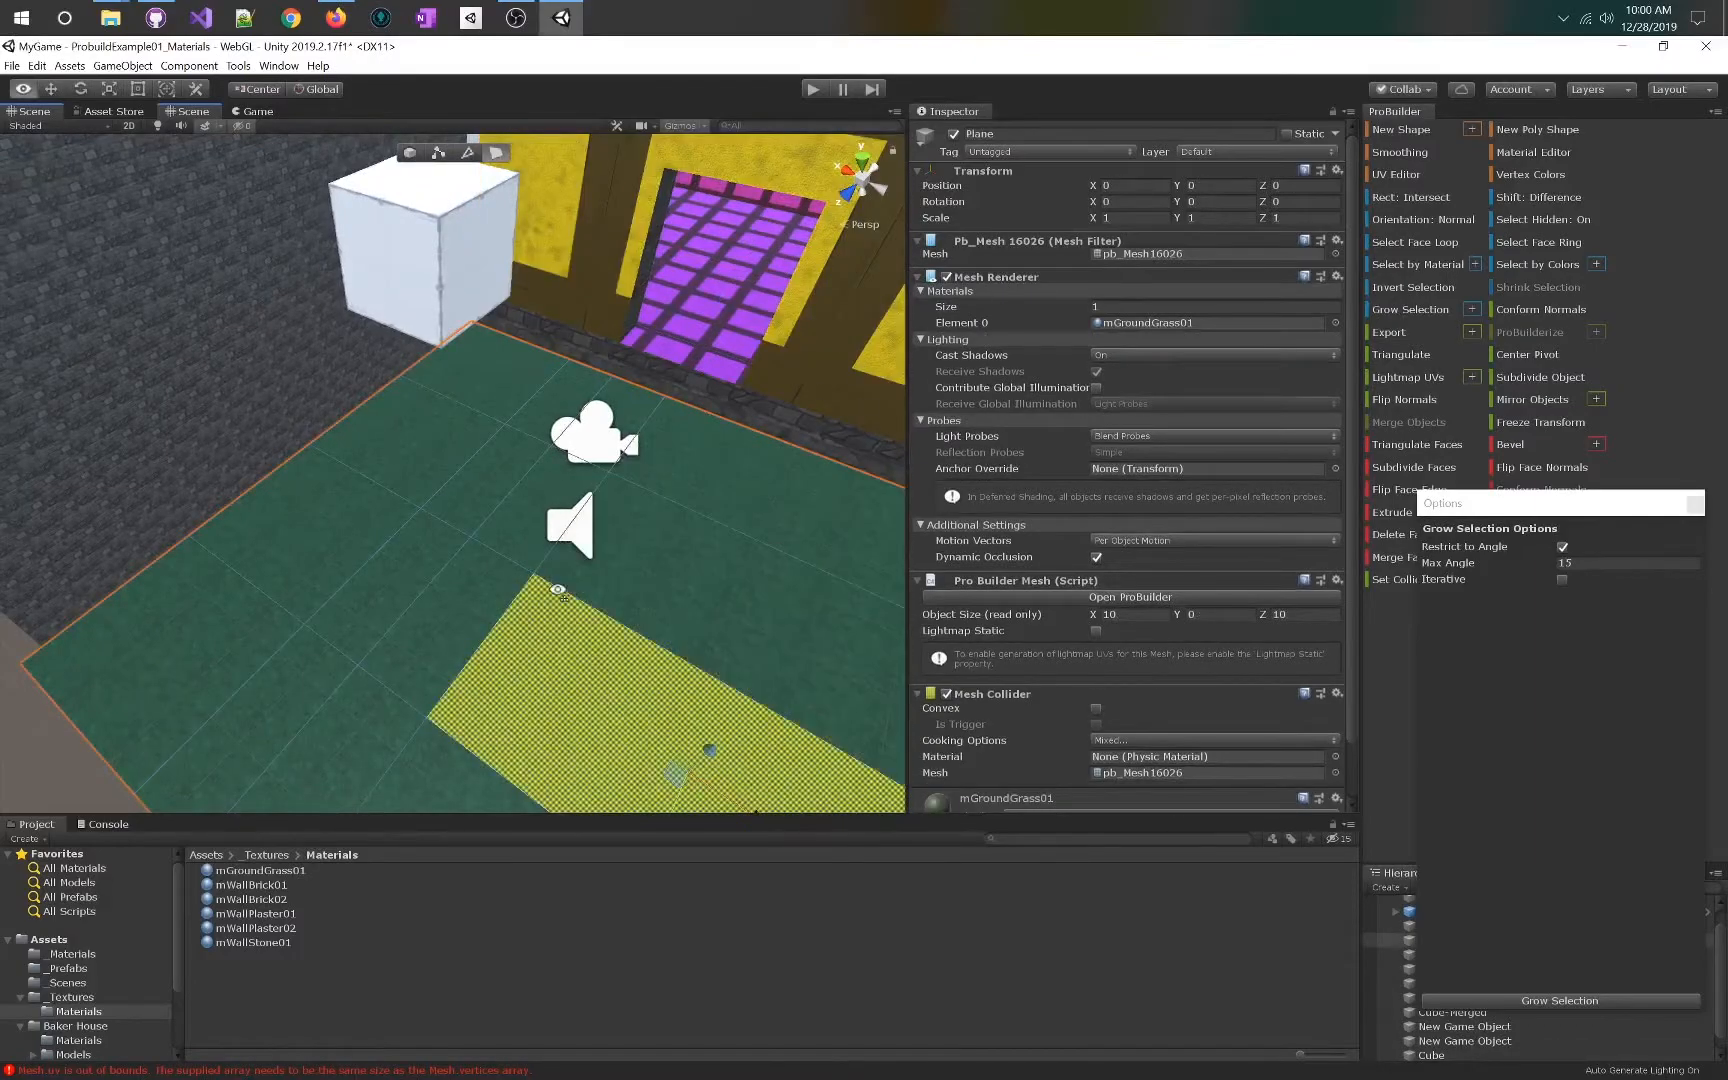
alt+drag(555, 590, 622, 672)
click(494, 606)
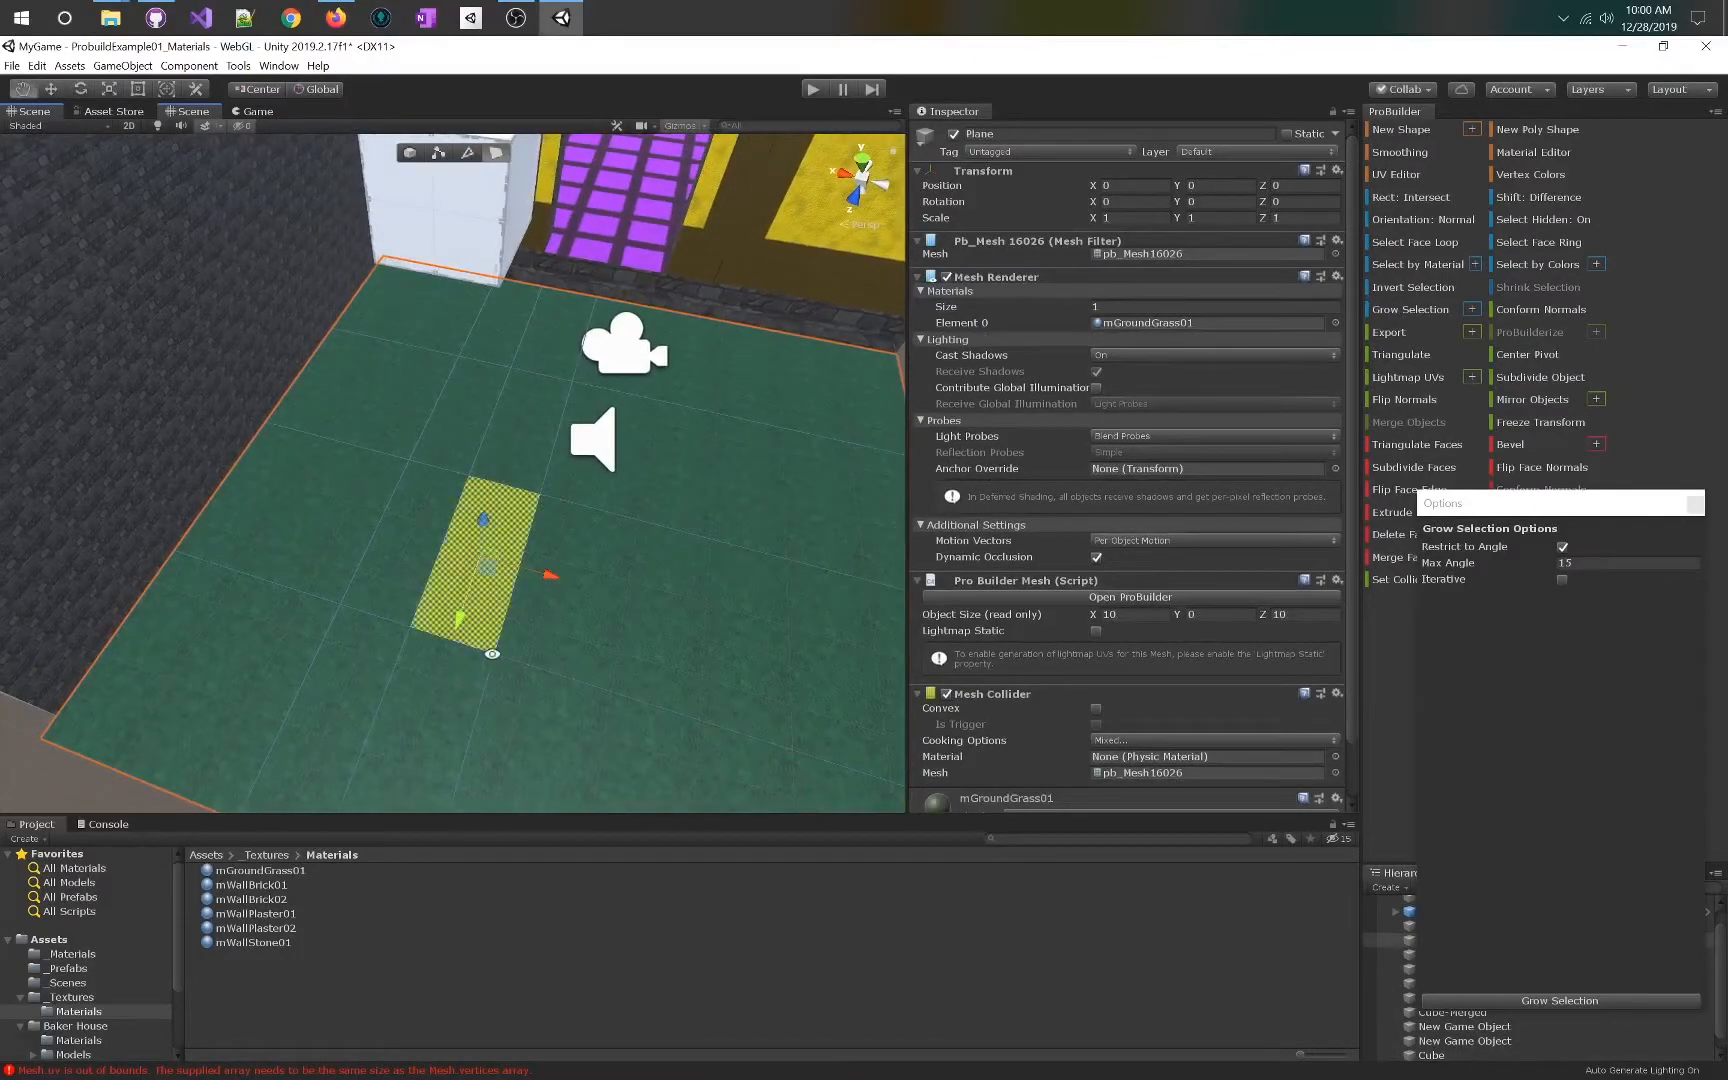
key(alt+g)
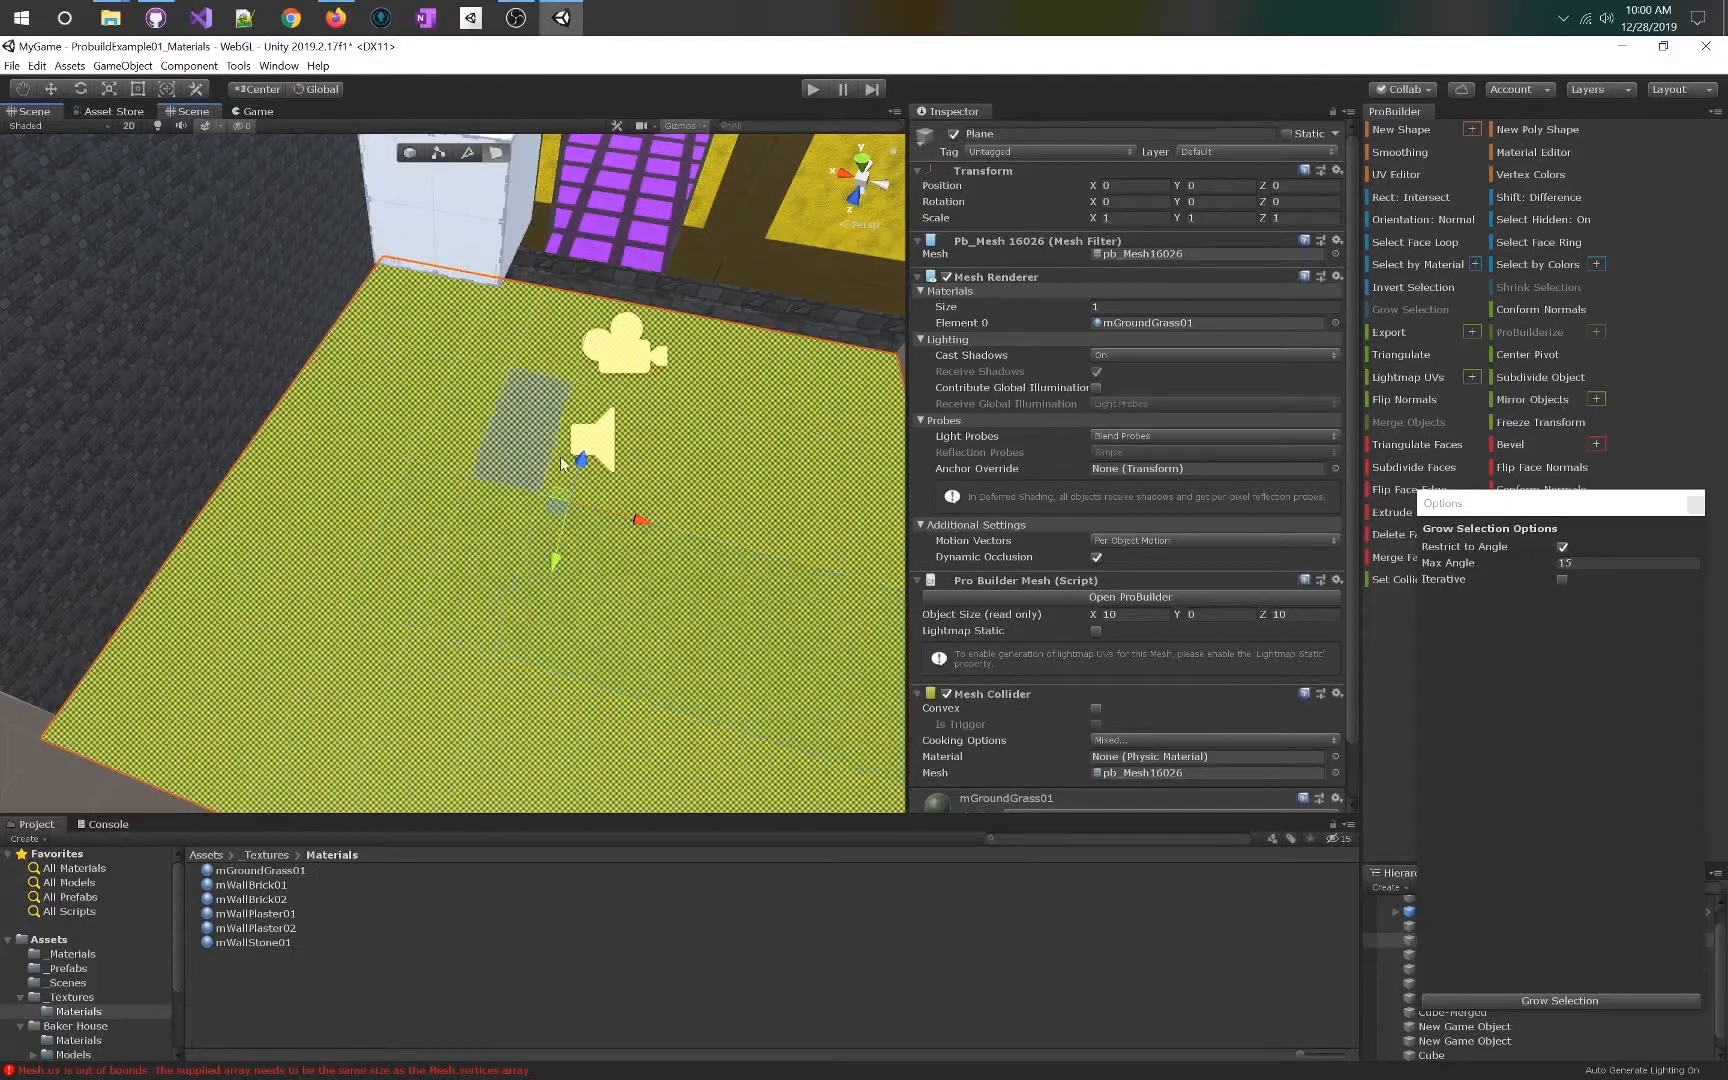
- Turn off Restrict to Angle for Grow Selection and grow the selection from a face beside the front doorway
right_drag(380, 438, 484, 357)
click(454, 364)
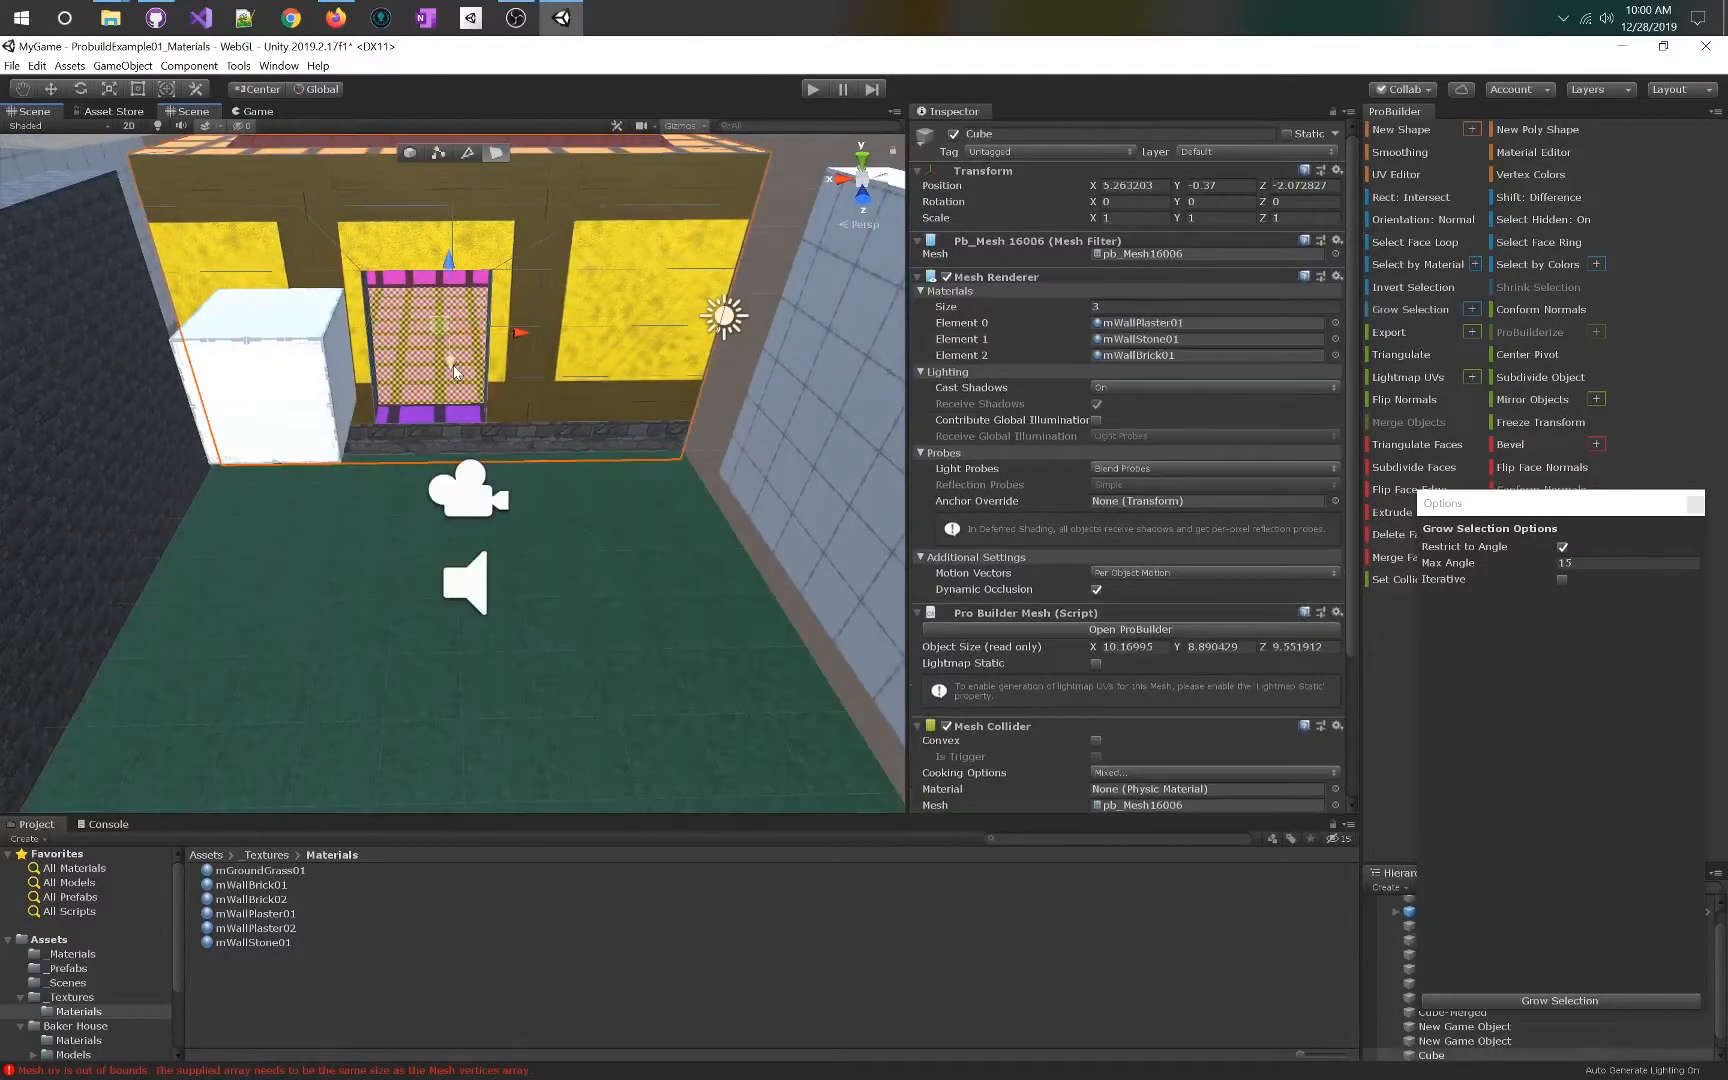
click(1566, 548)
right_drag(518, 468, 617, 465)
click(641, 491)
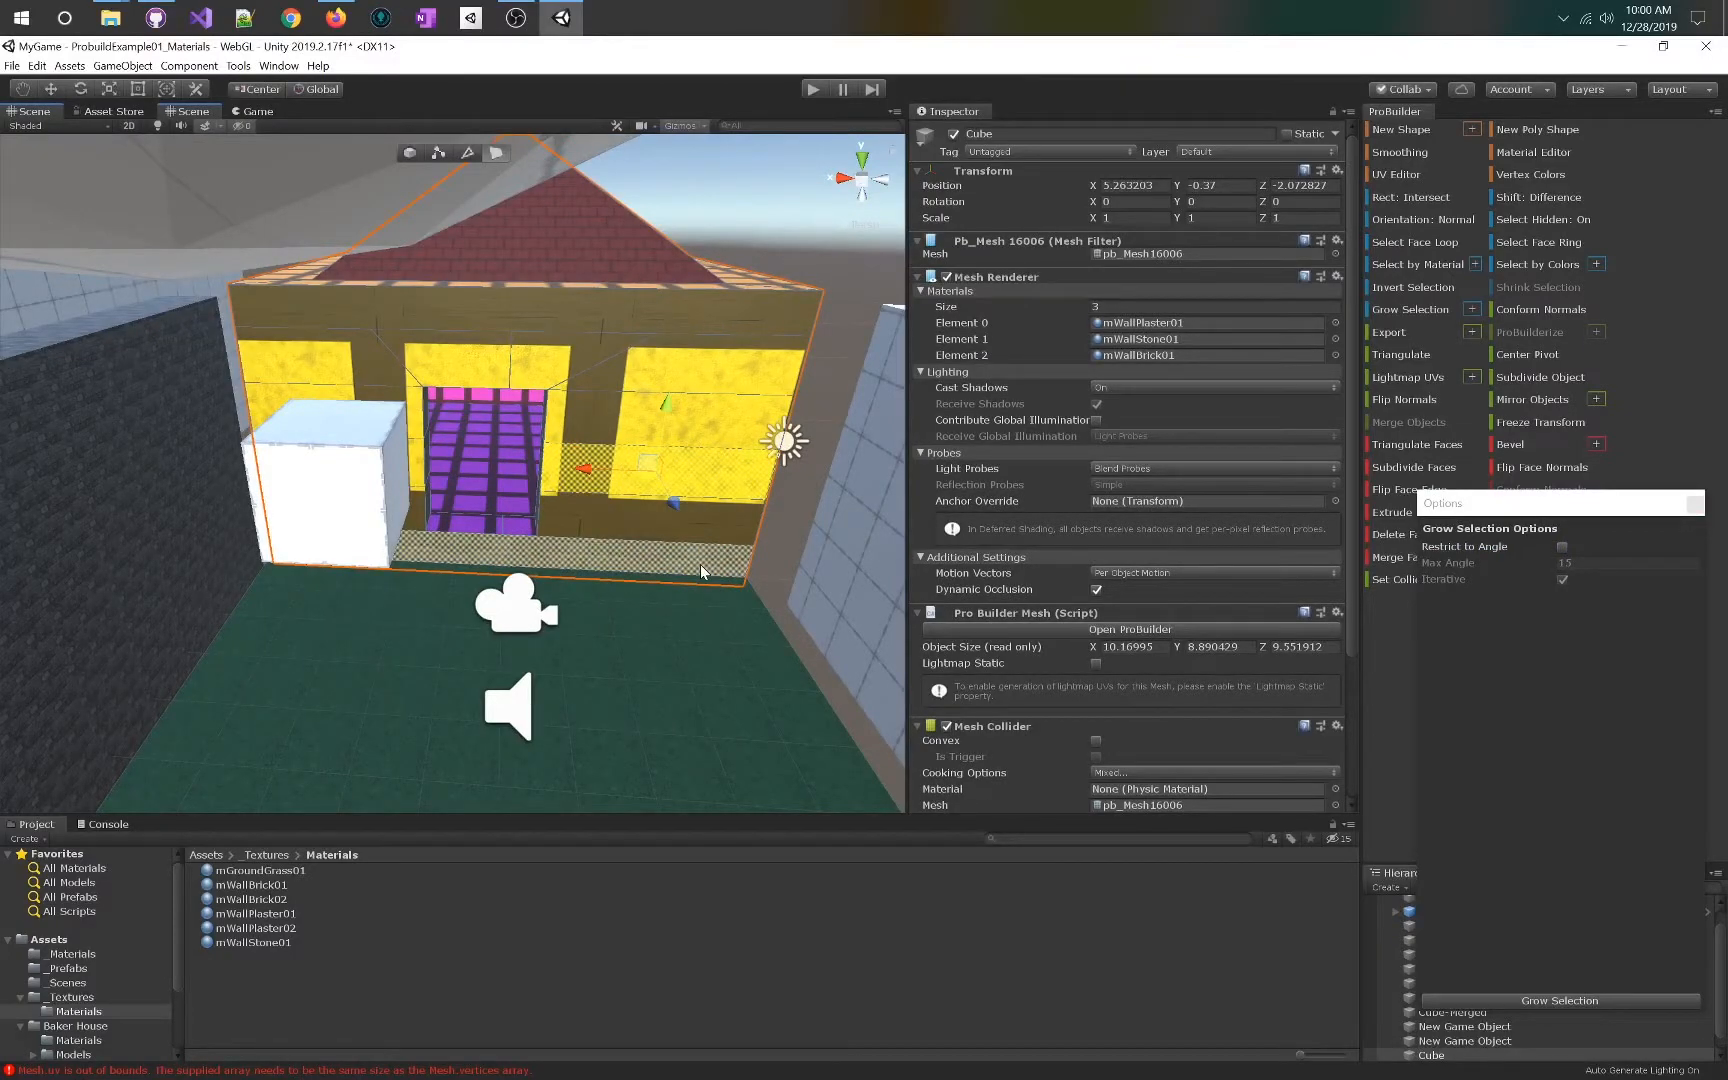
key(alt+g)
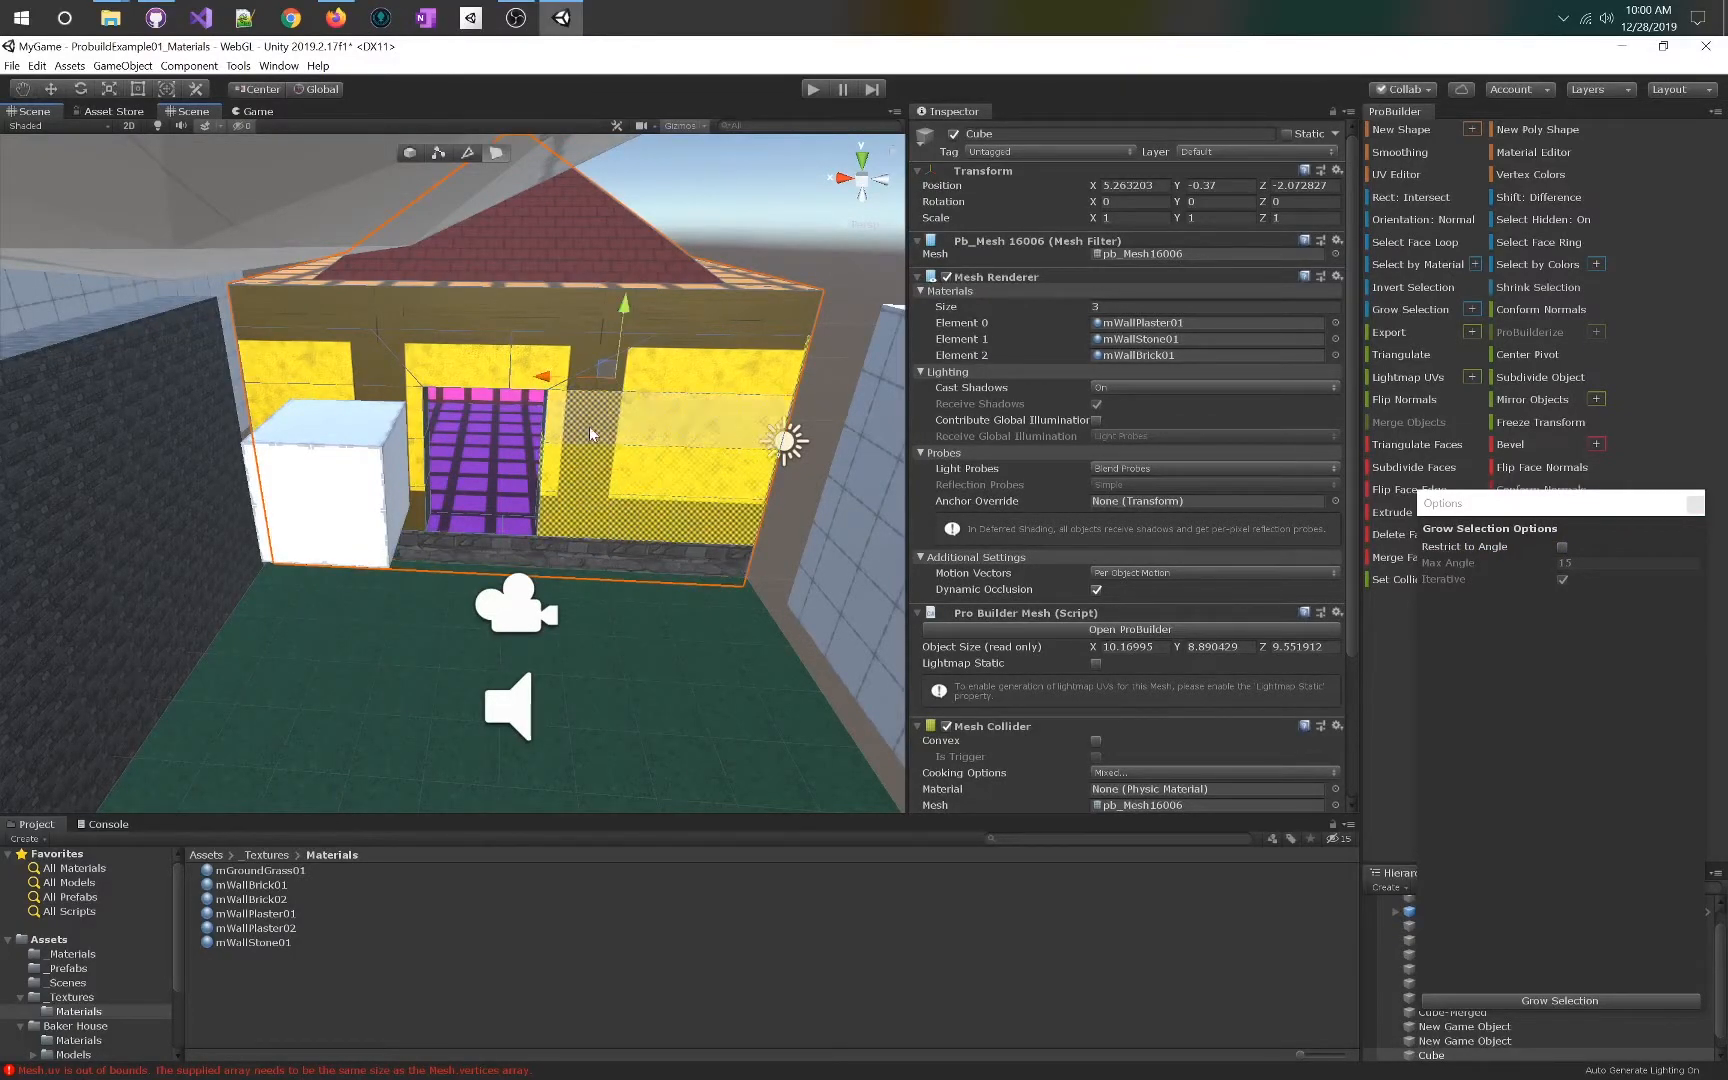
- Keep growing the selection until it covers the entire house, turn Restrict to Angle back on, and close the Grow Selection options
right_drag(591, 433, 725, 431)
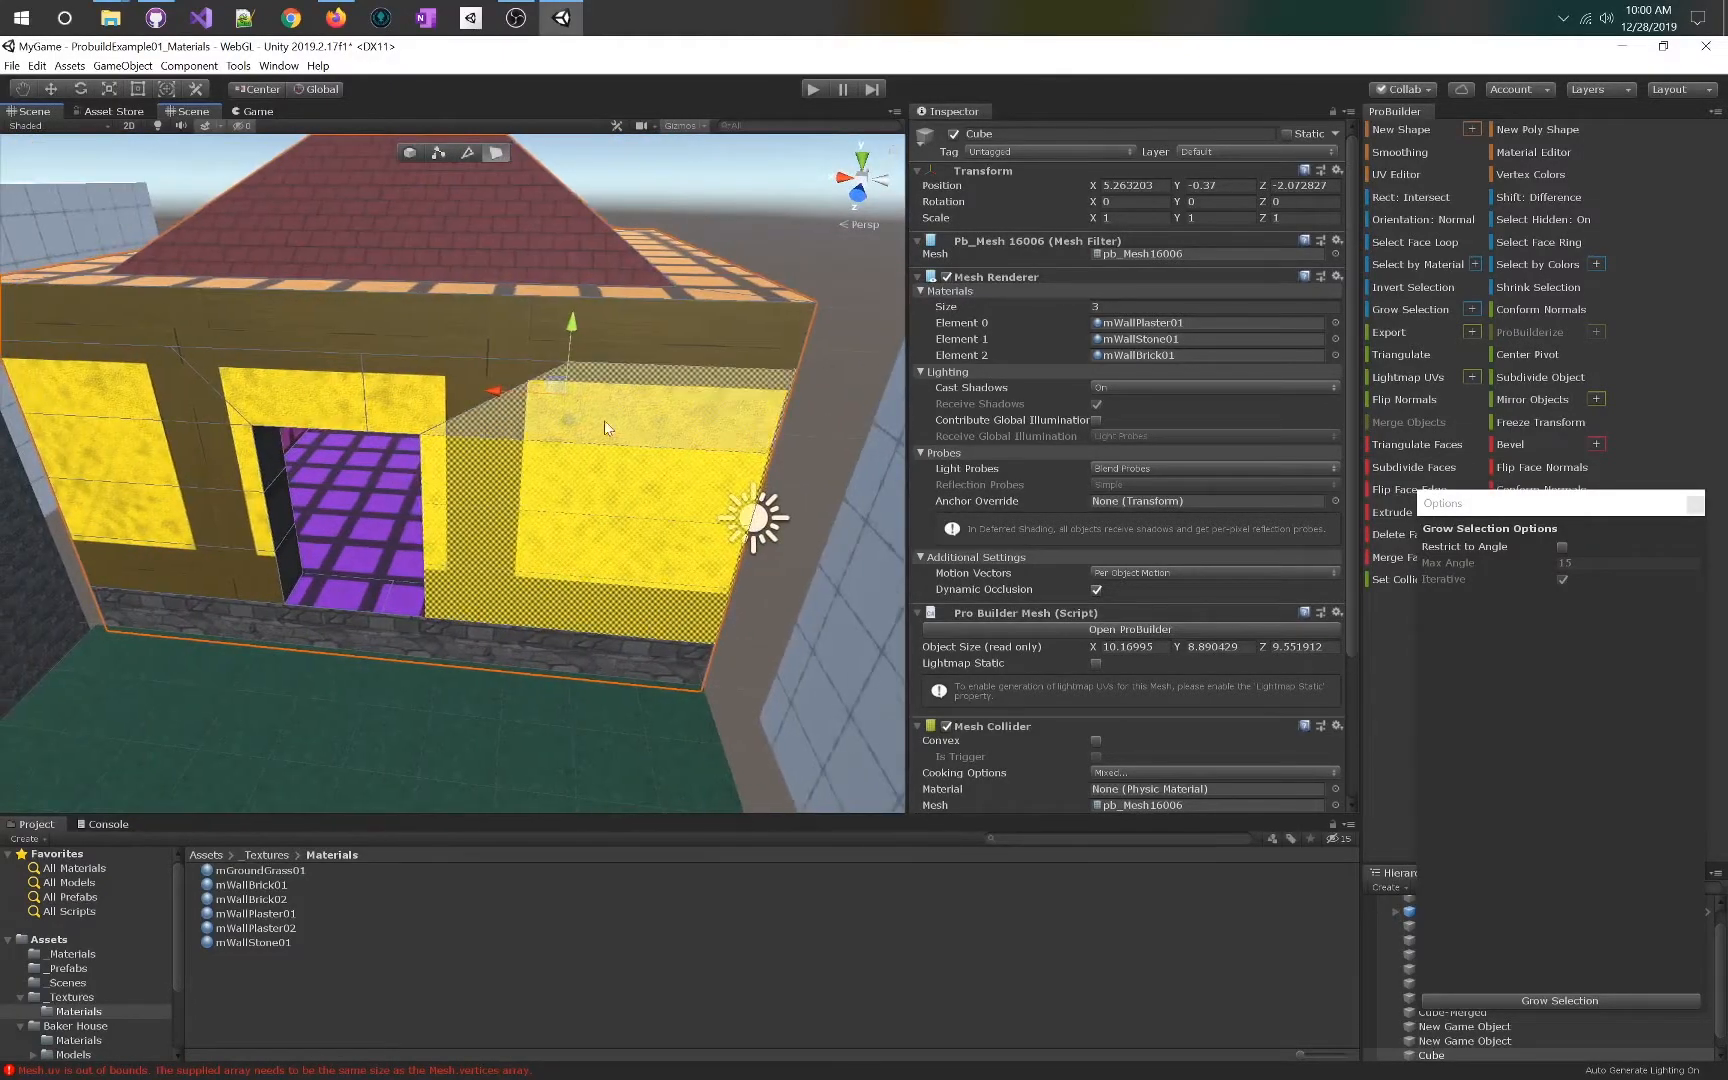
key(alt+g)
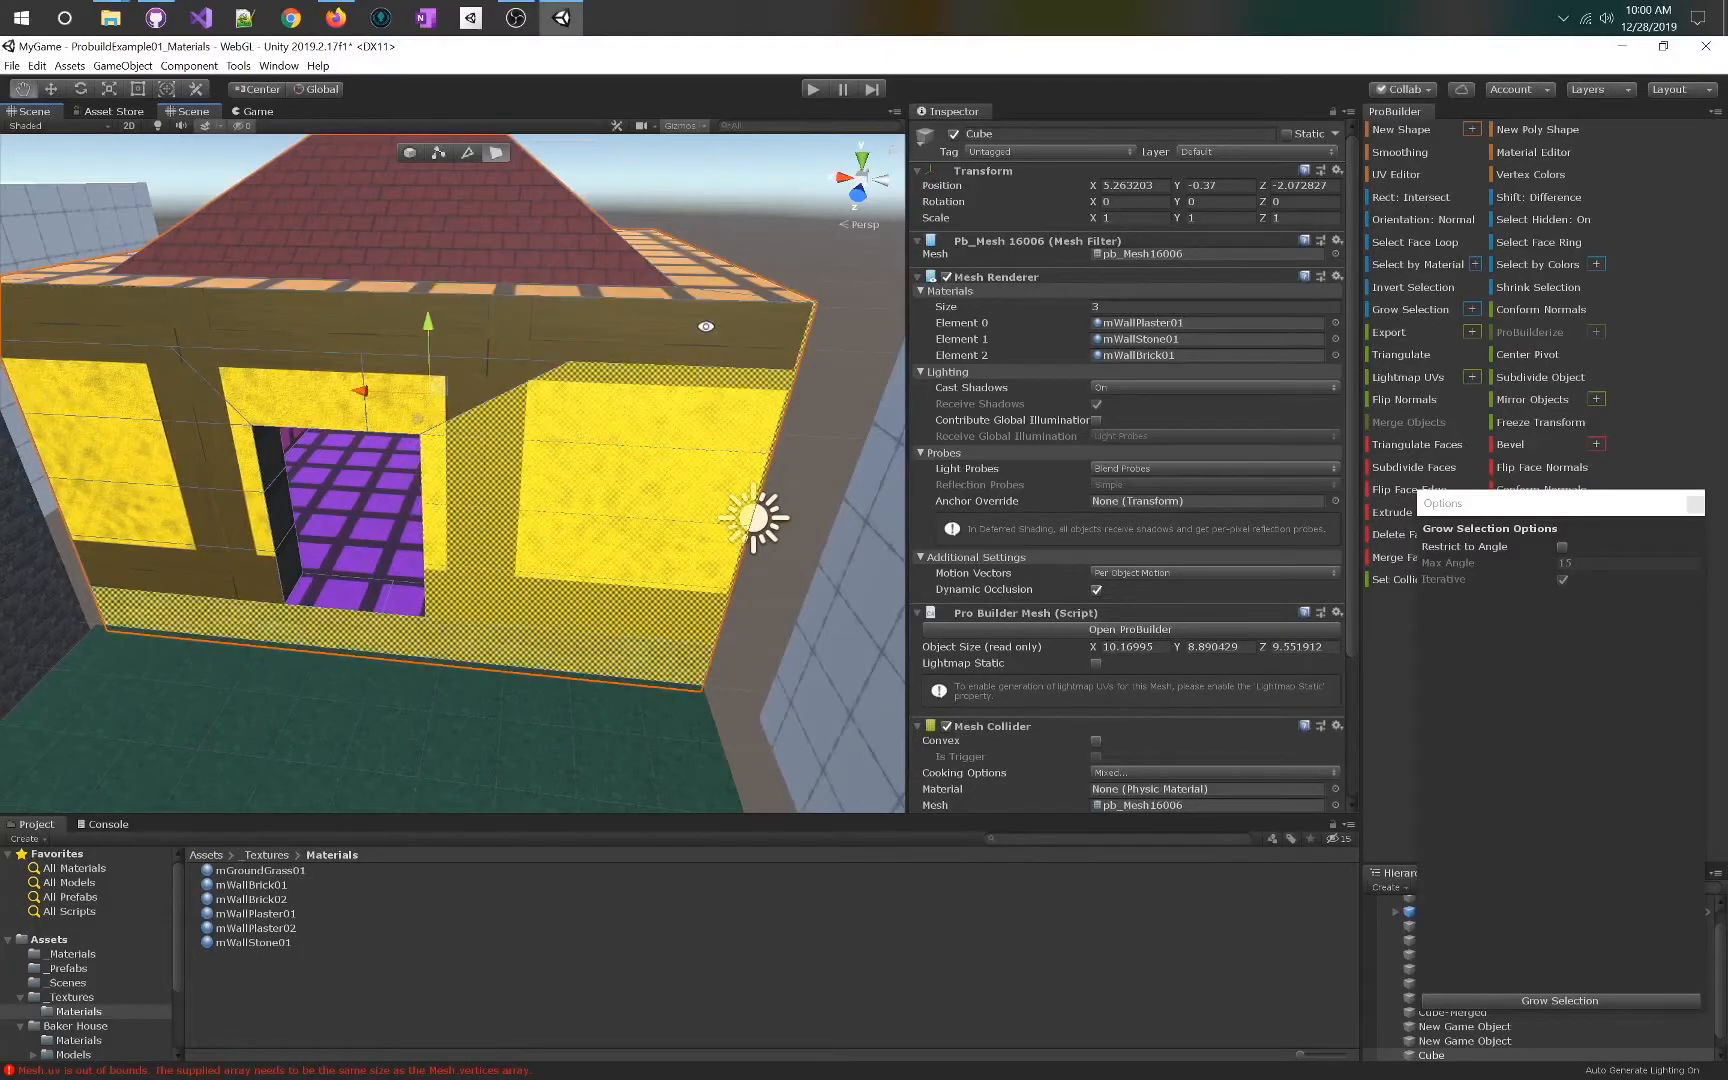
key(alt+g)
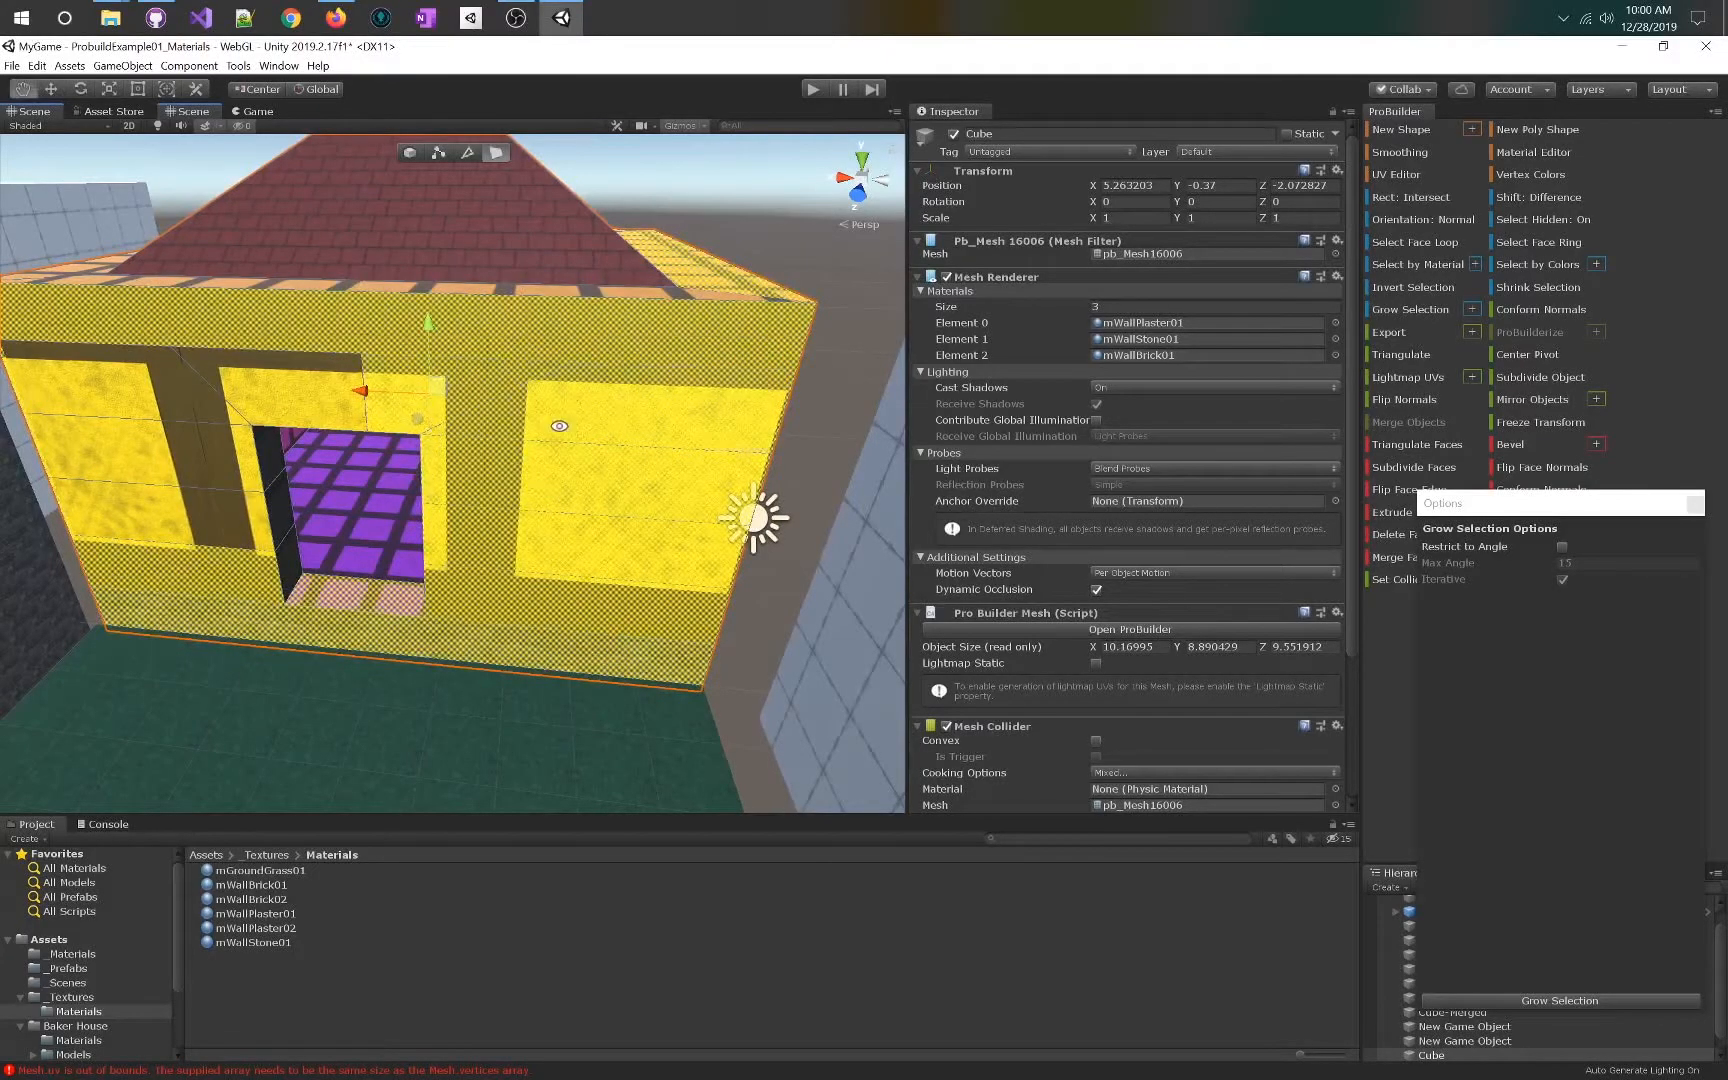
key(alt+g)
key(alt+g)
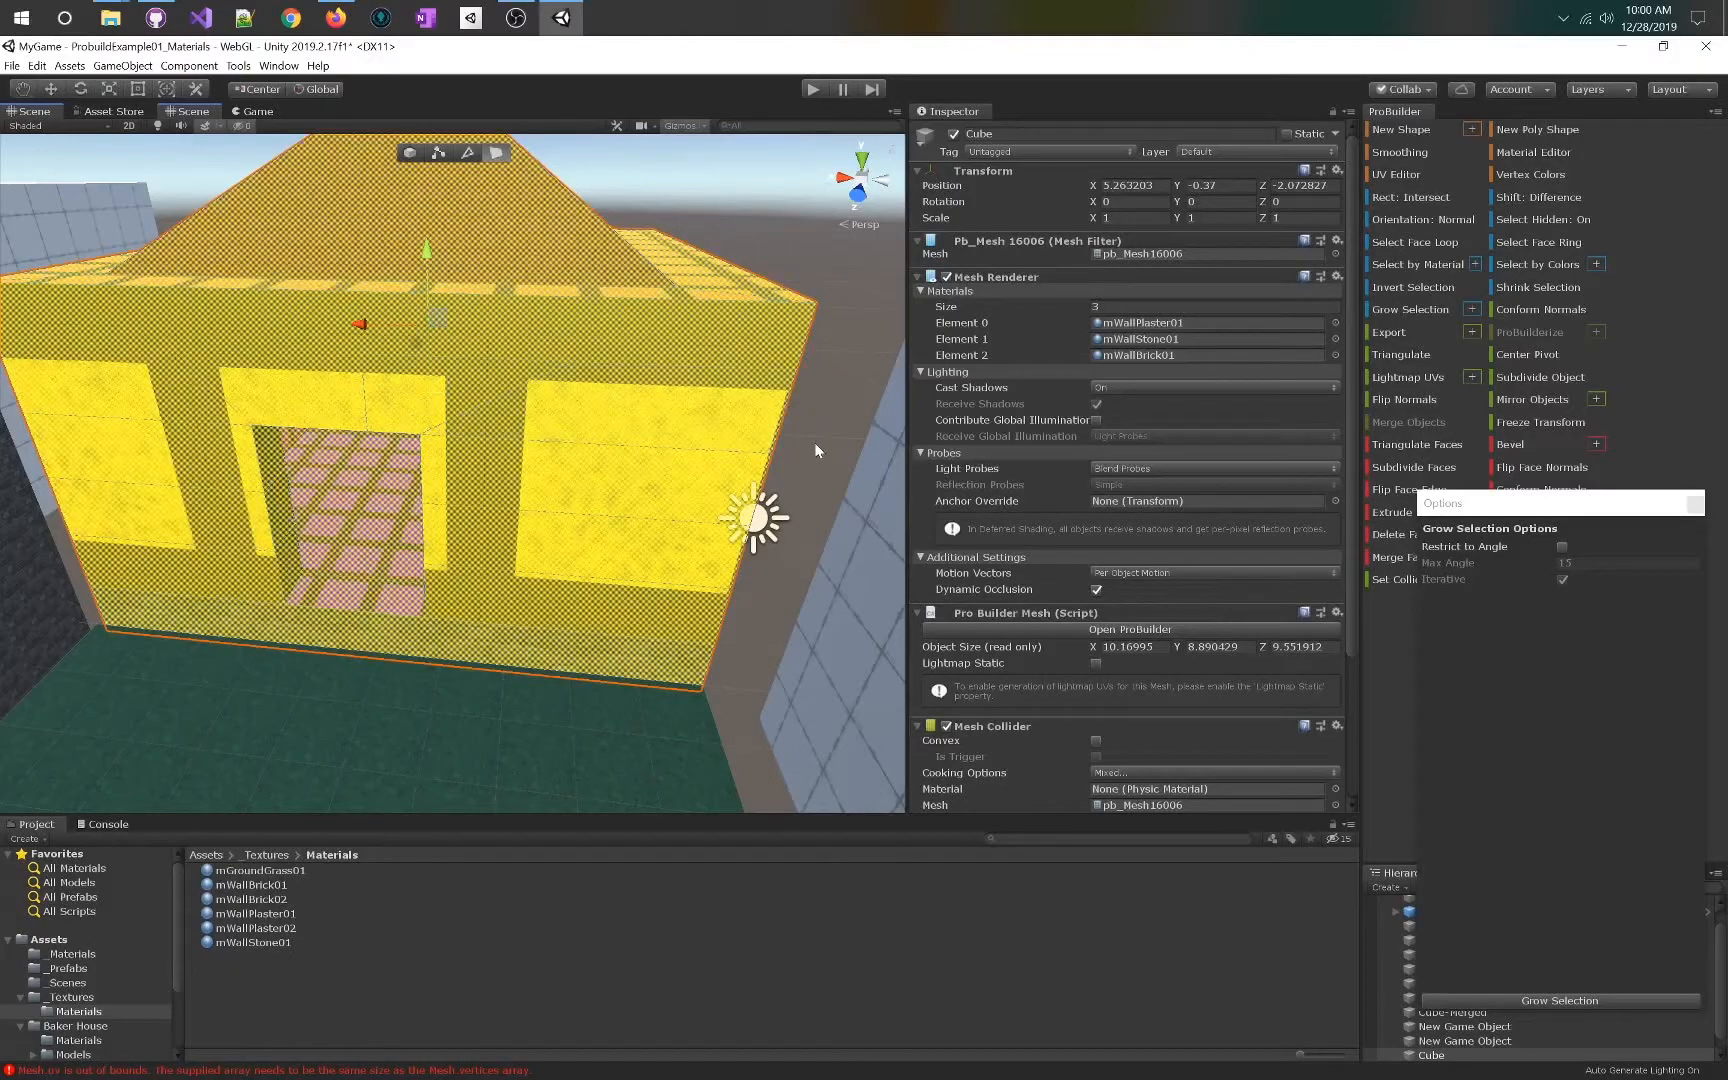
click(1562, 546)
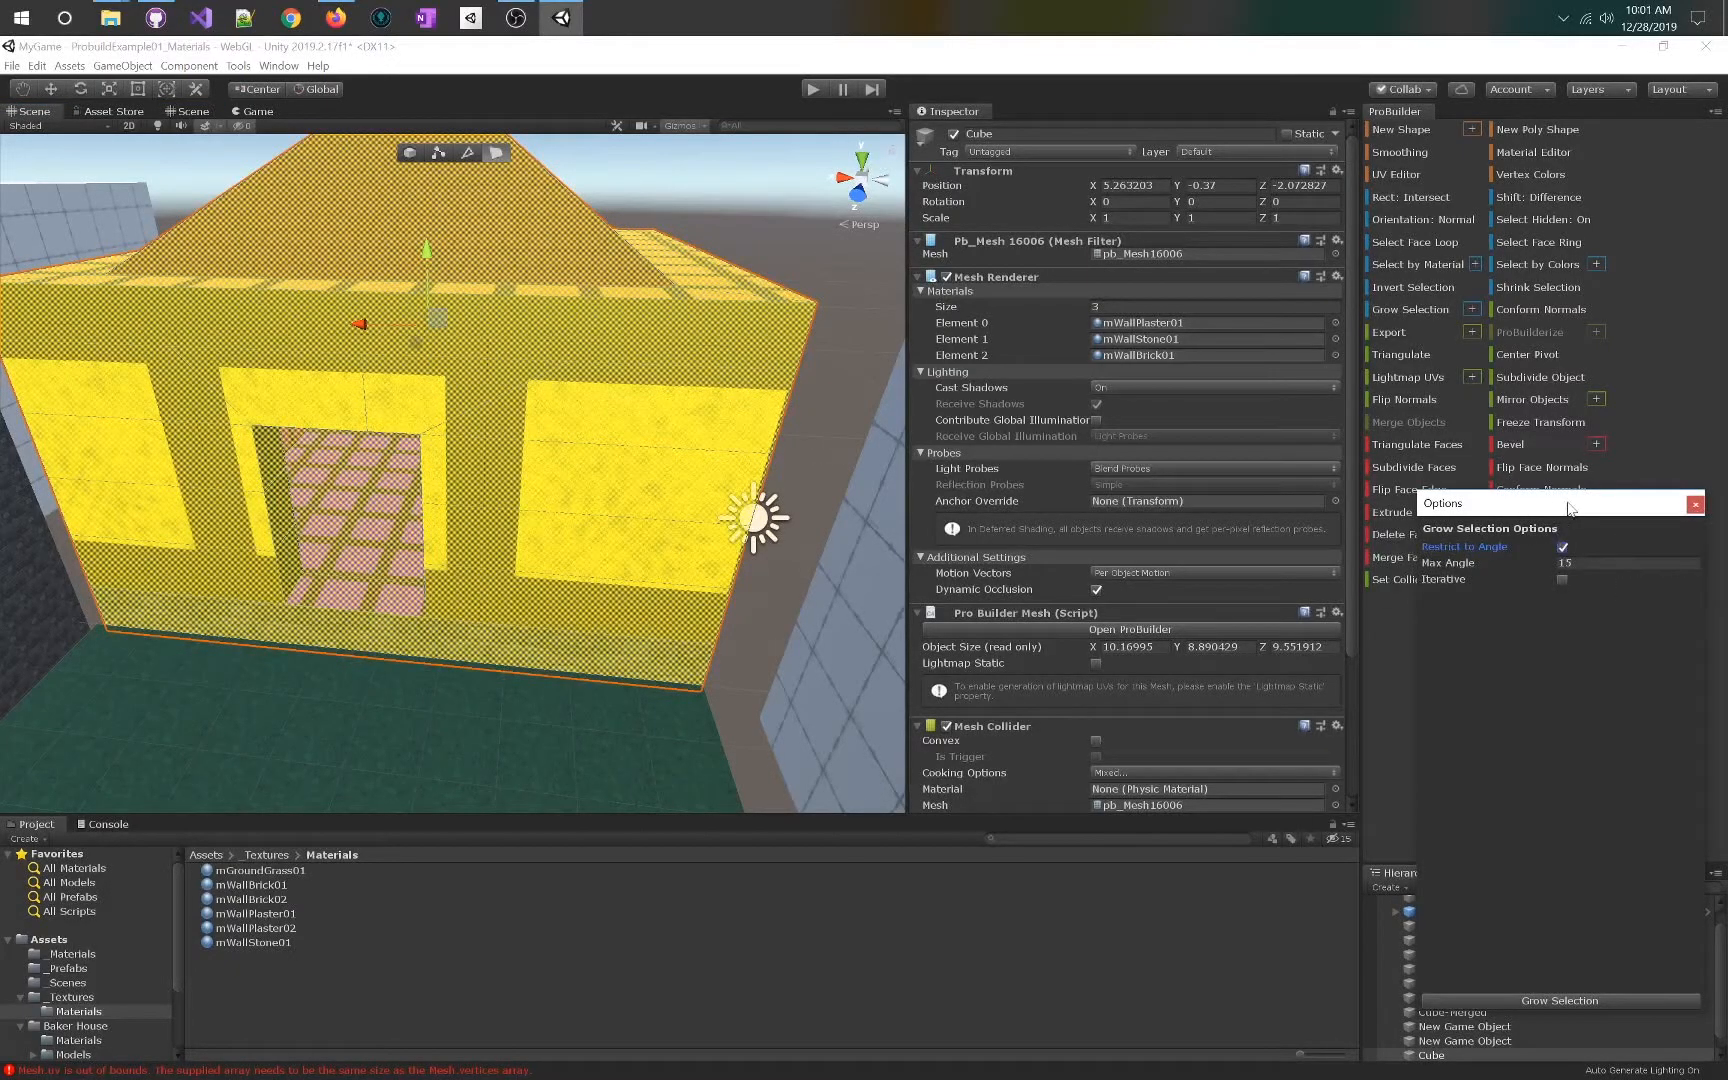
click(1696, 505)
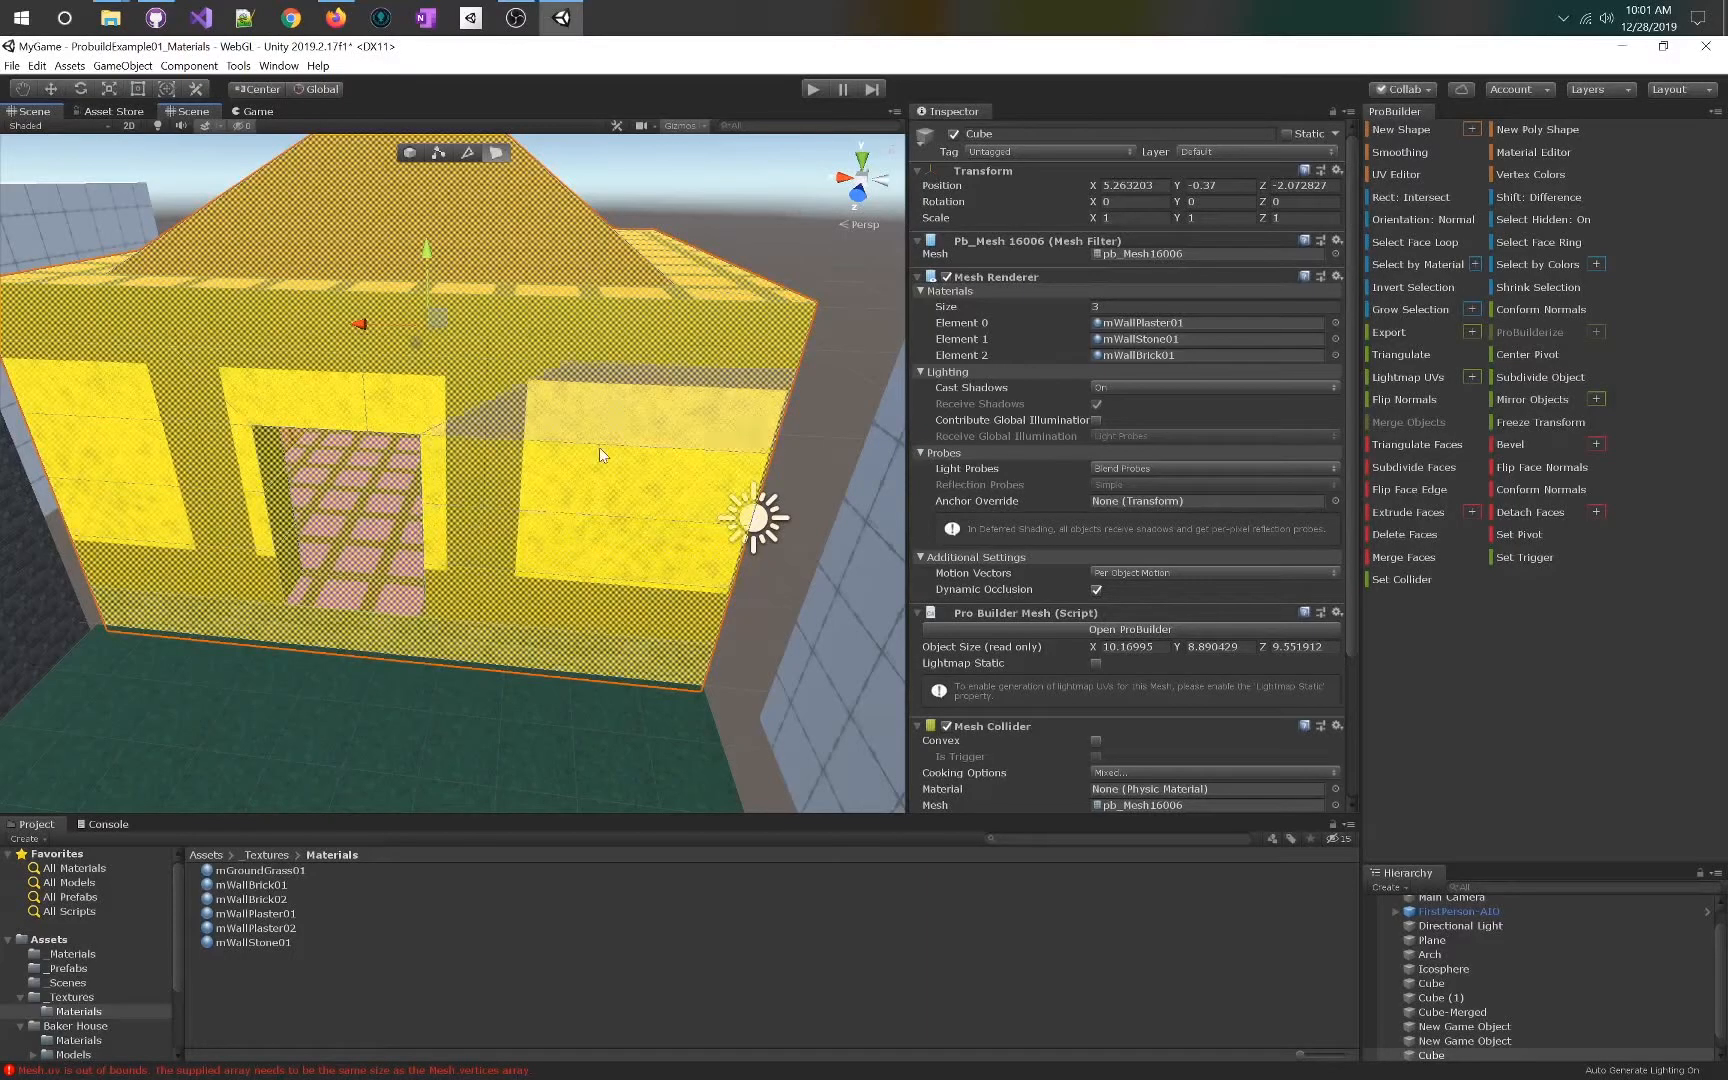
- Select the house's interior floor face through the doorway and flip its face normals
click(520, 492)
mouse_move(525, 499)
right_down()
mouse_move(455, 469)
mouse_move(537, 491)
right_up()
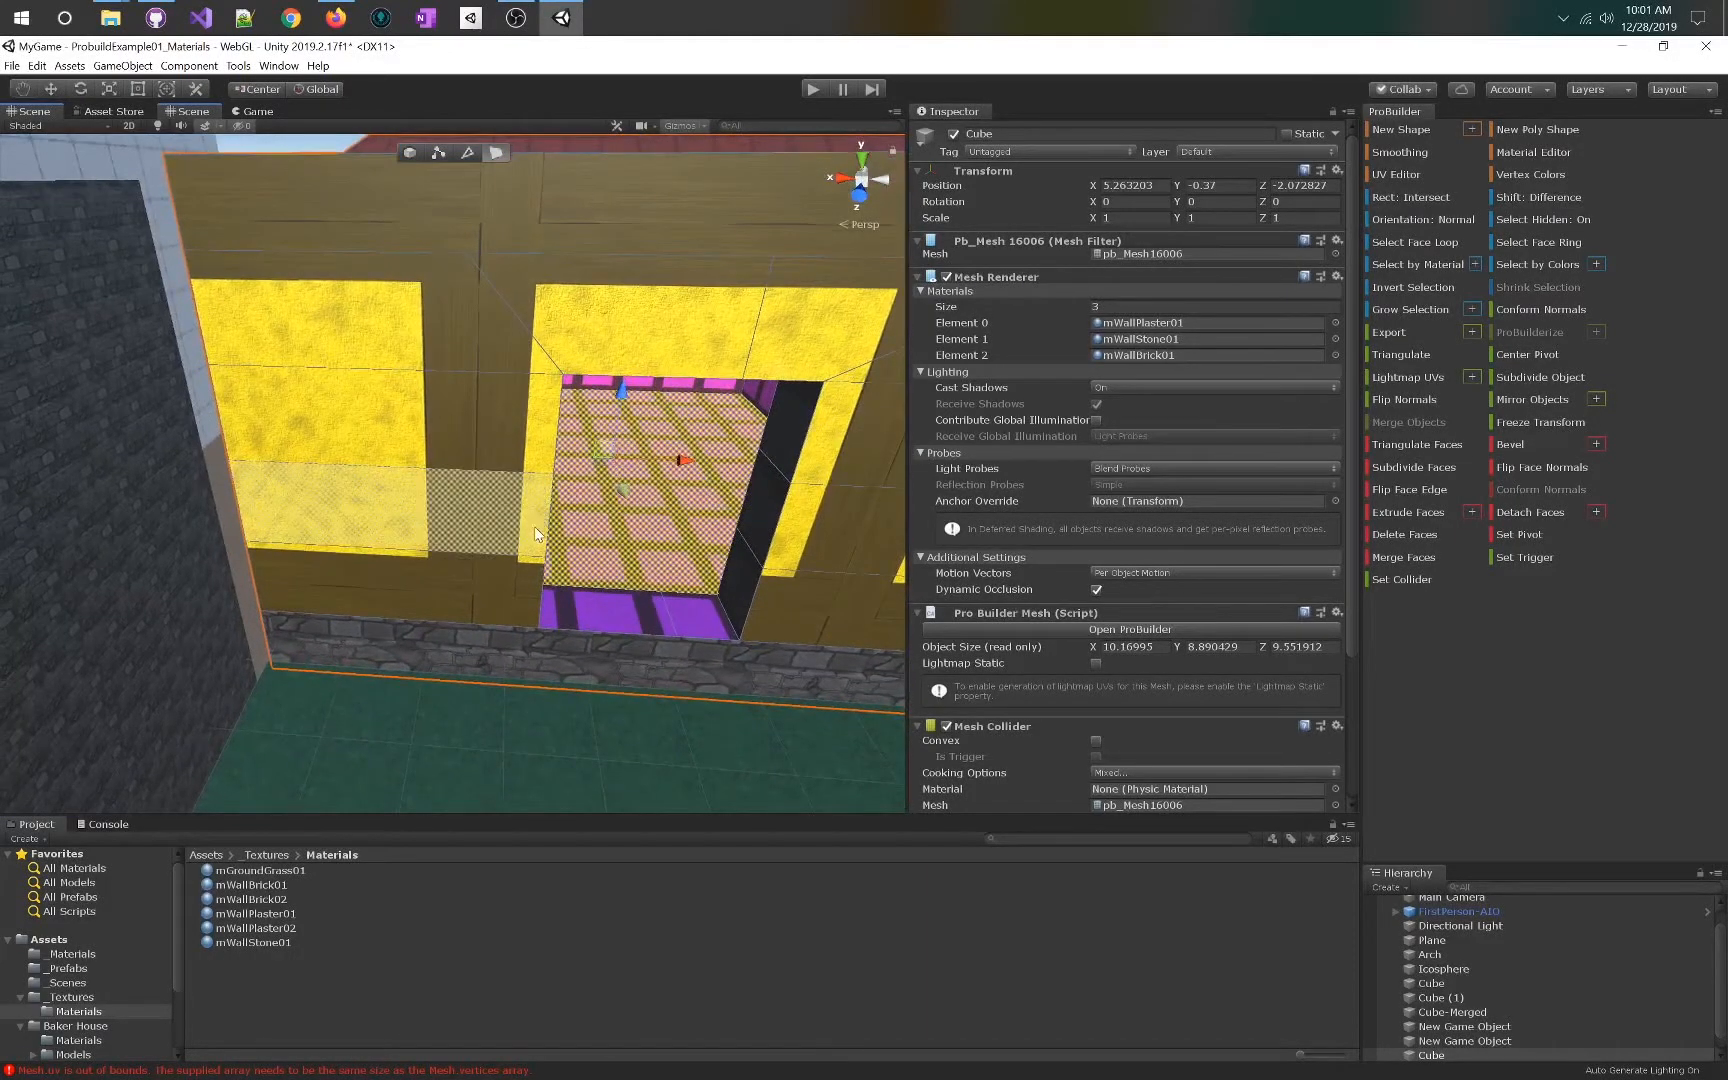
shift+click(531, 572)
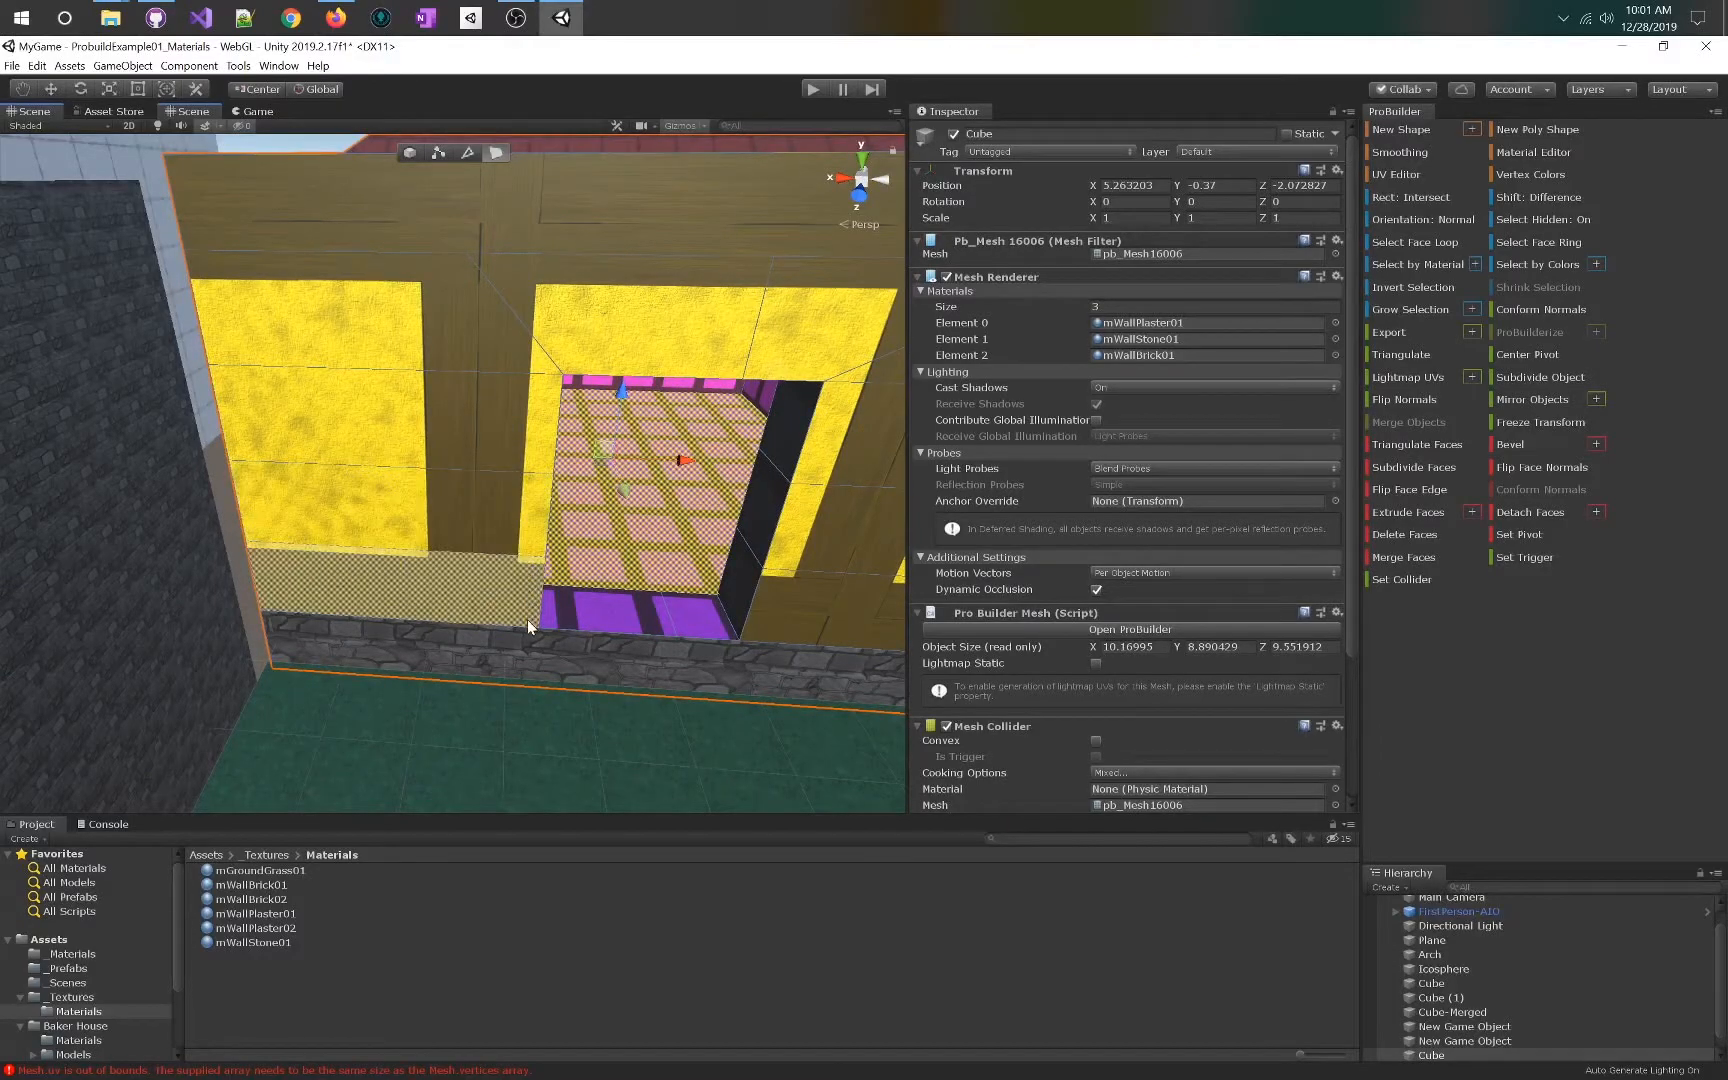
right_drag(674, 476, 780, 438)
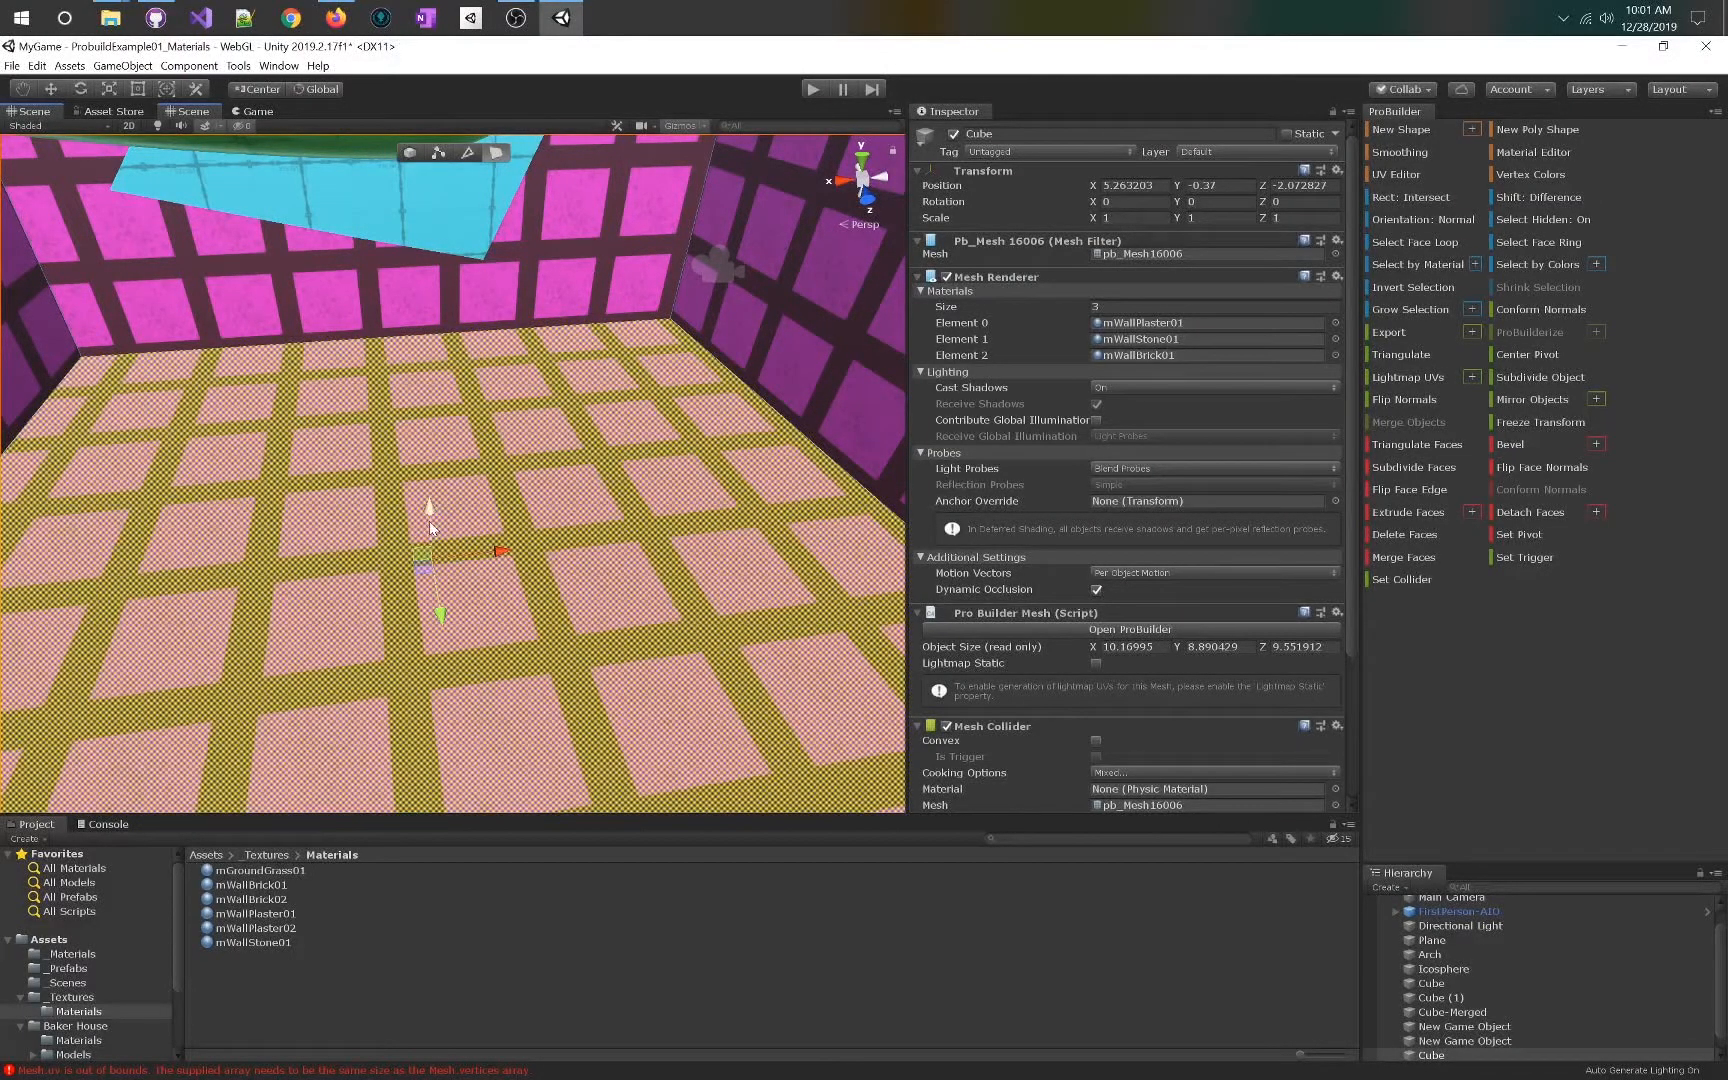
right_drag(595, 447, 548, 440)
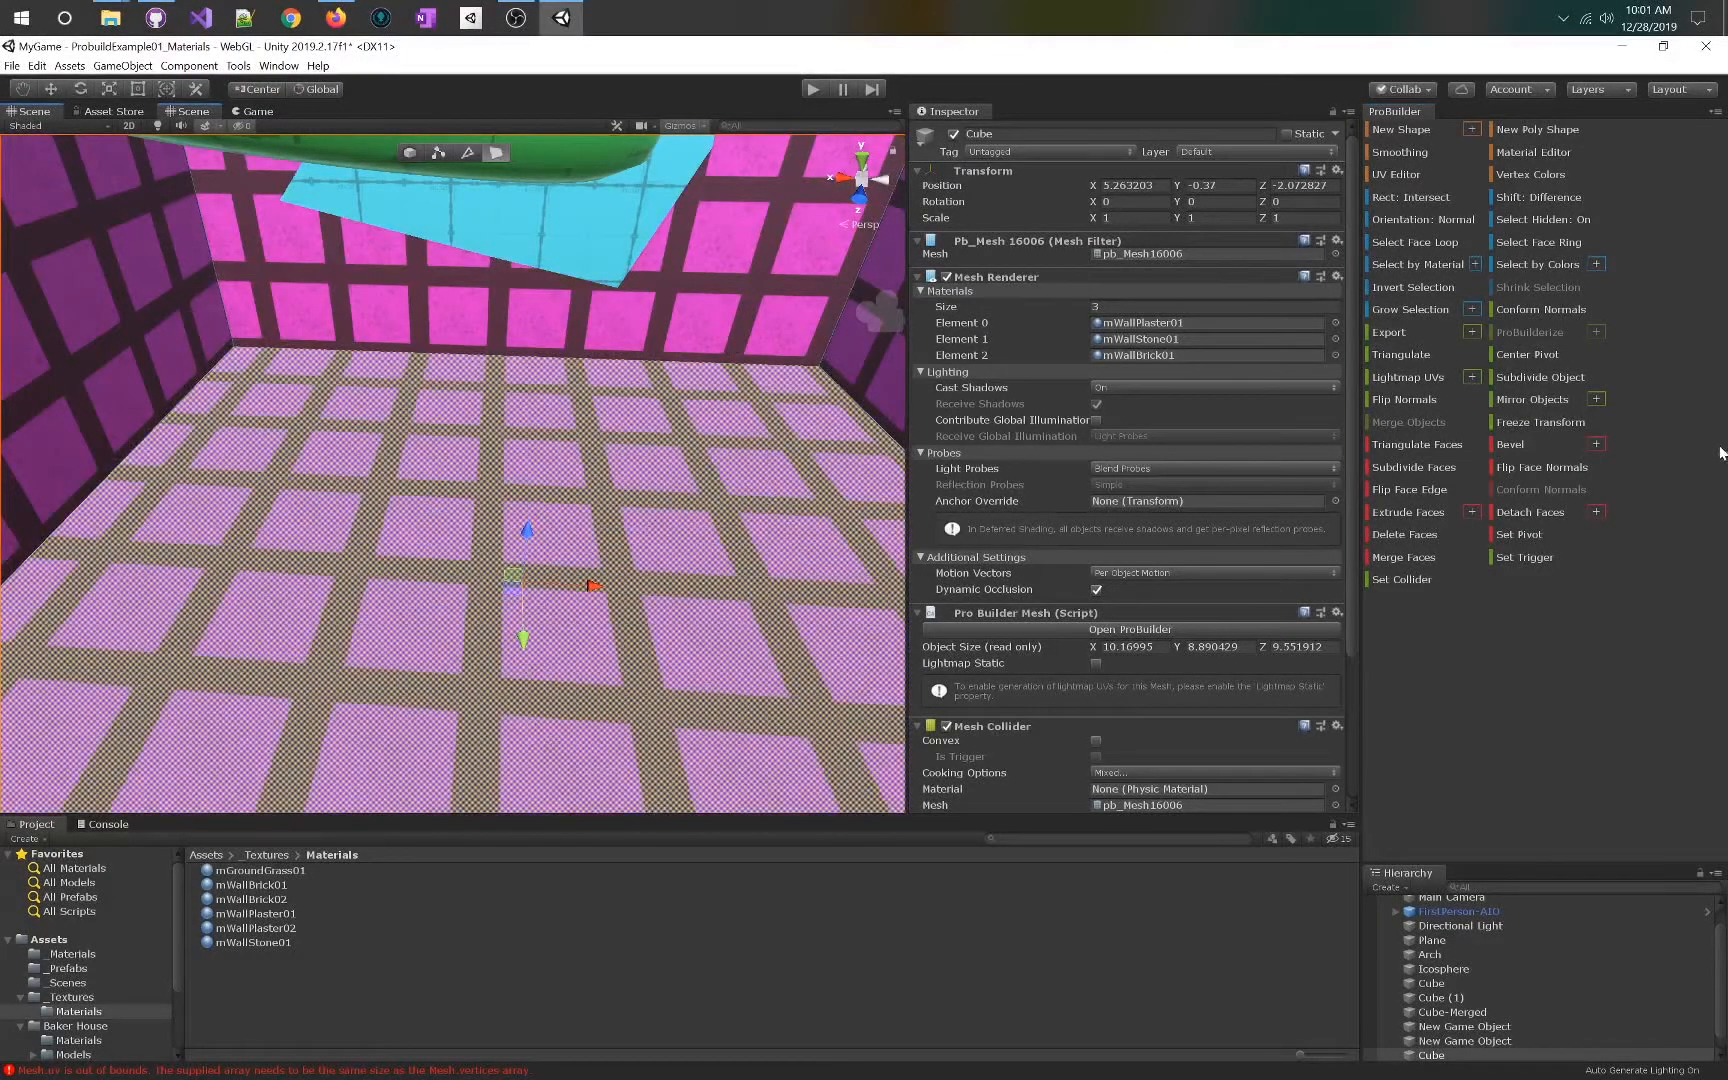
click(1522, 471)
- View the flipped floor from beneath the house, reselect it, and restore its original facing direction
right_drag(668, 484, 270, 590)
click(342, 539)
right_drag(342, 542, 636, 355)
right_drag(525, 627, 454, 396)
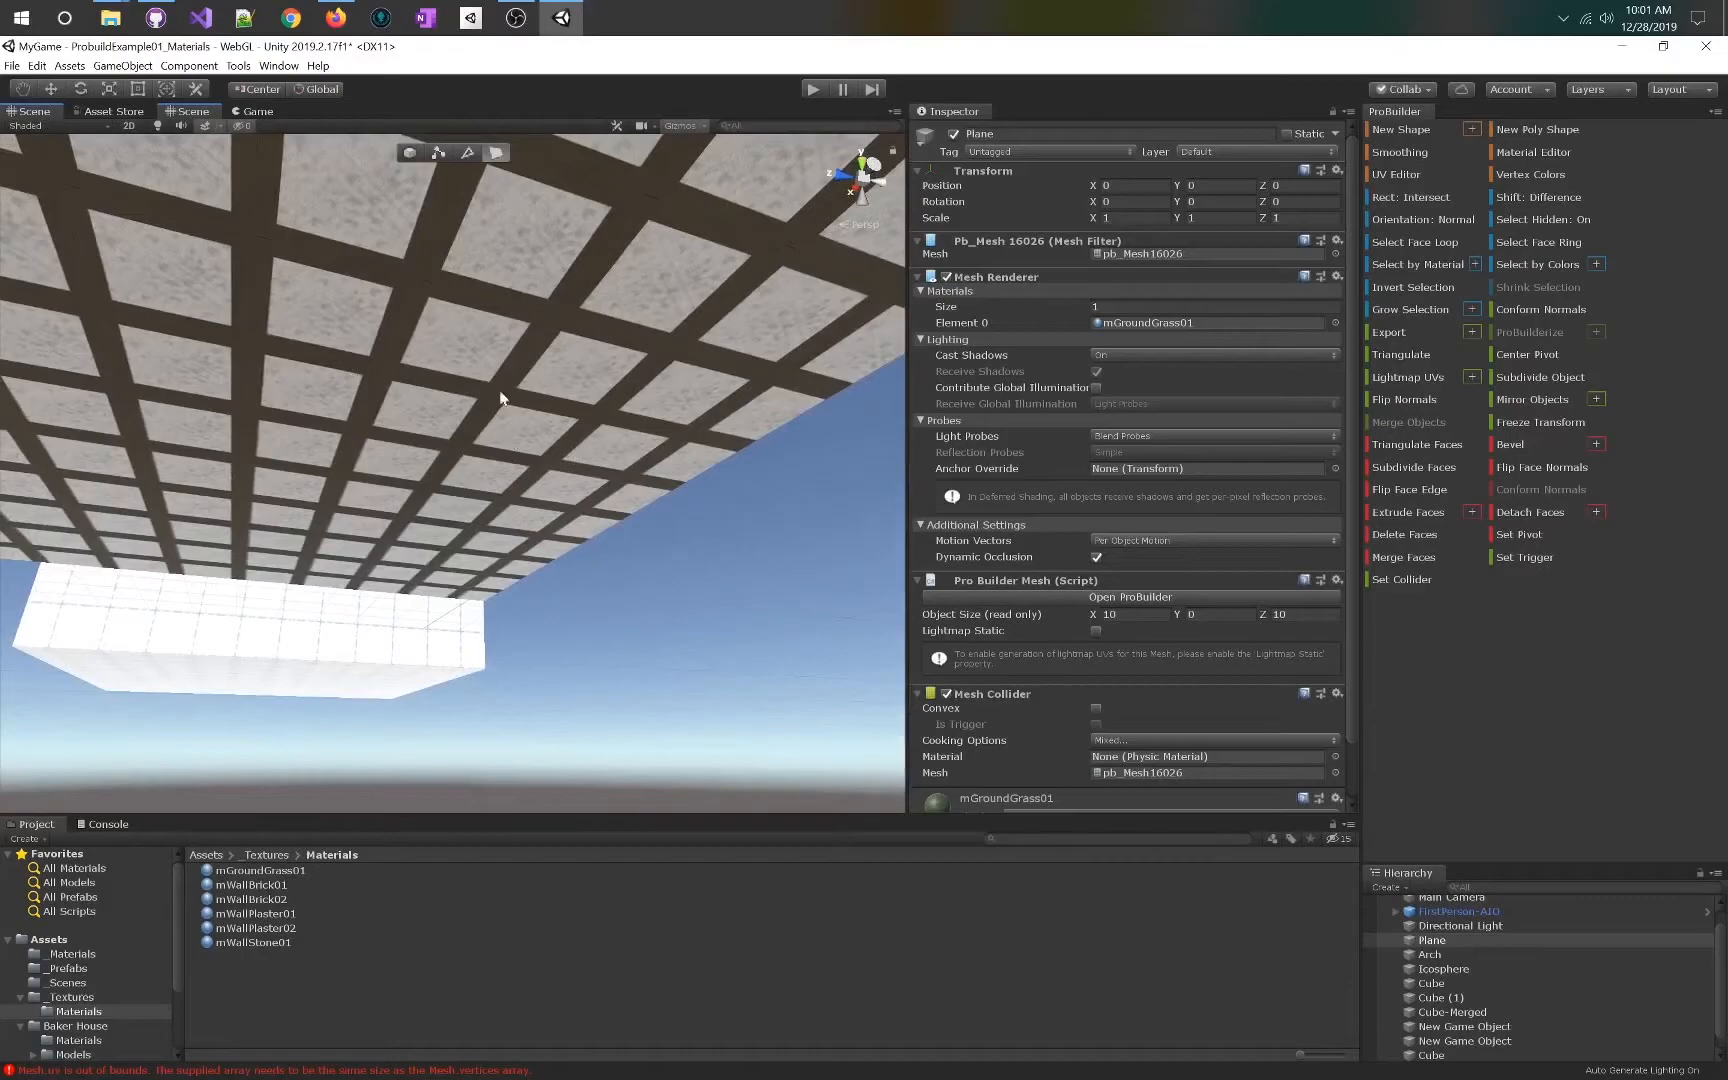
click(531, 485)
right_drag(378, 643, 512, 846)
key(w)
key(f)
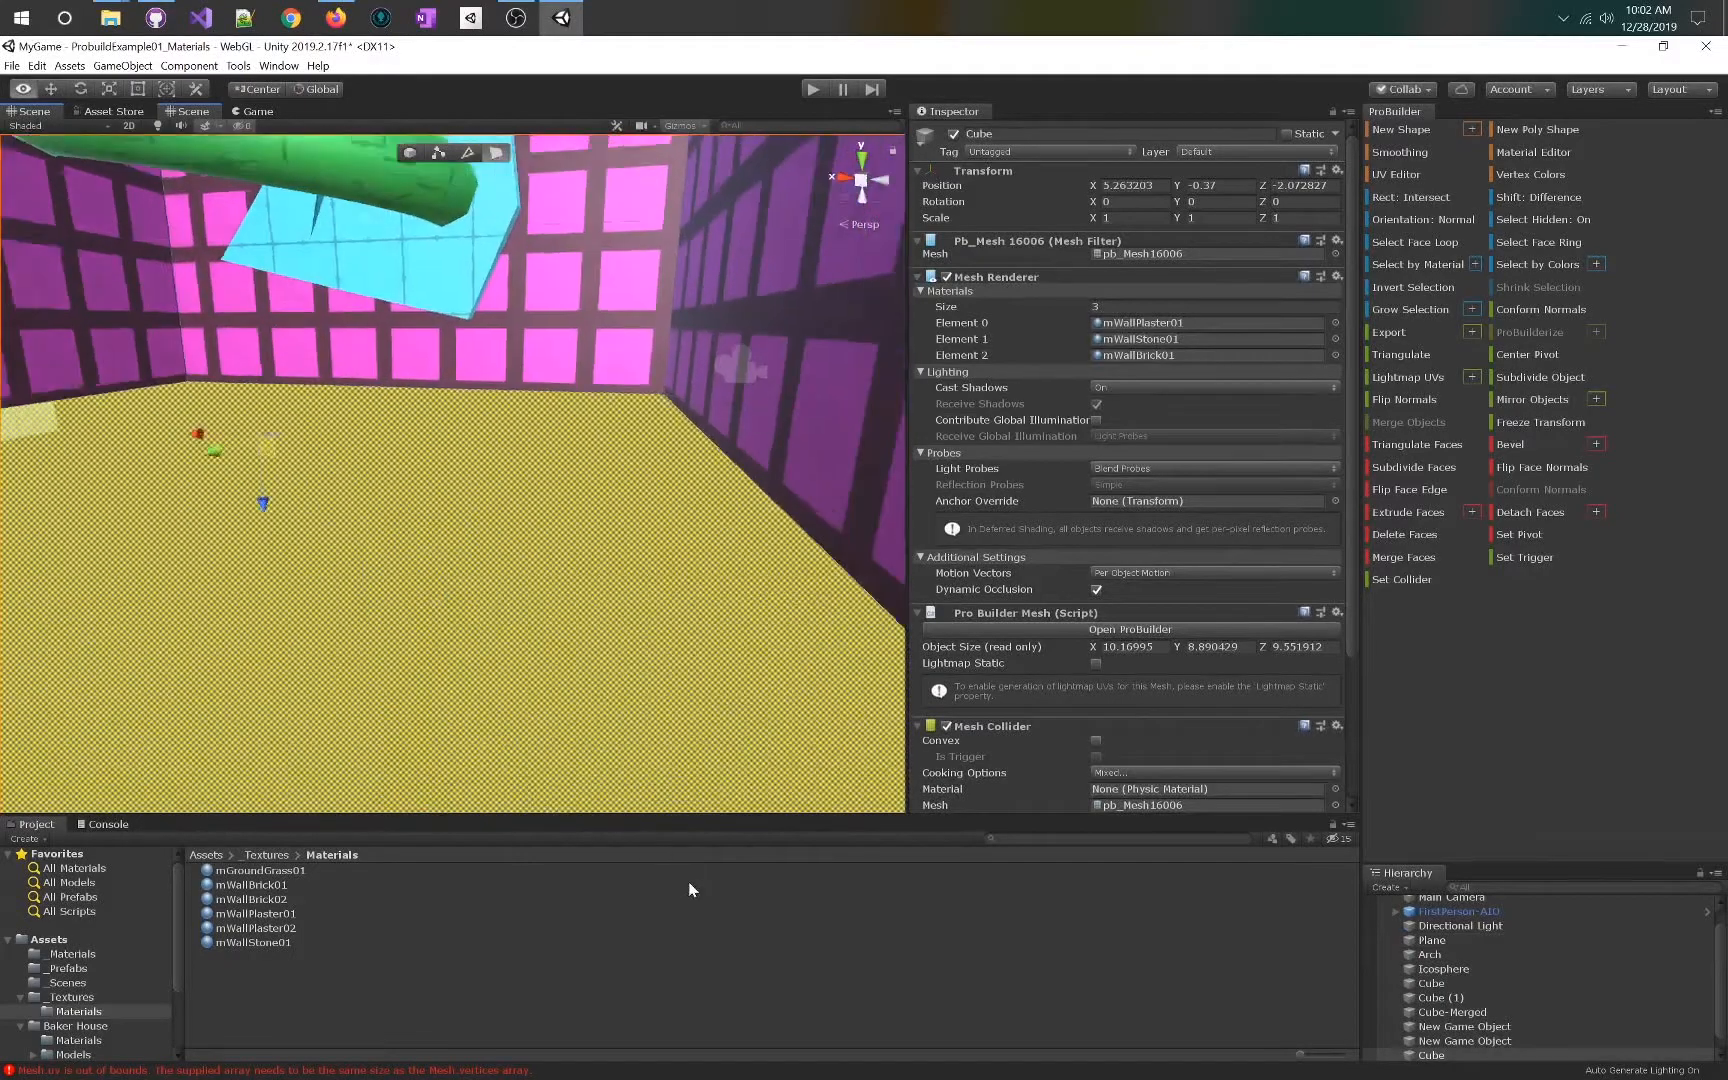
click(534, 458)
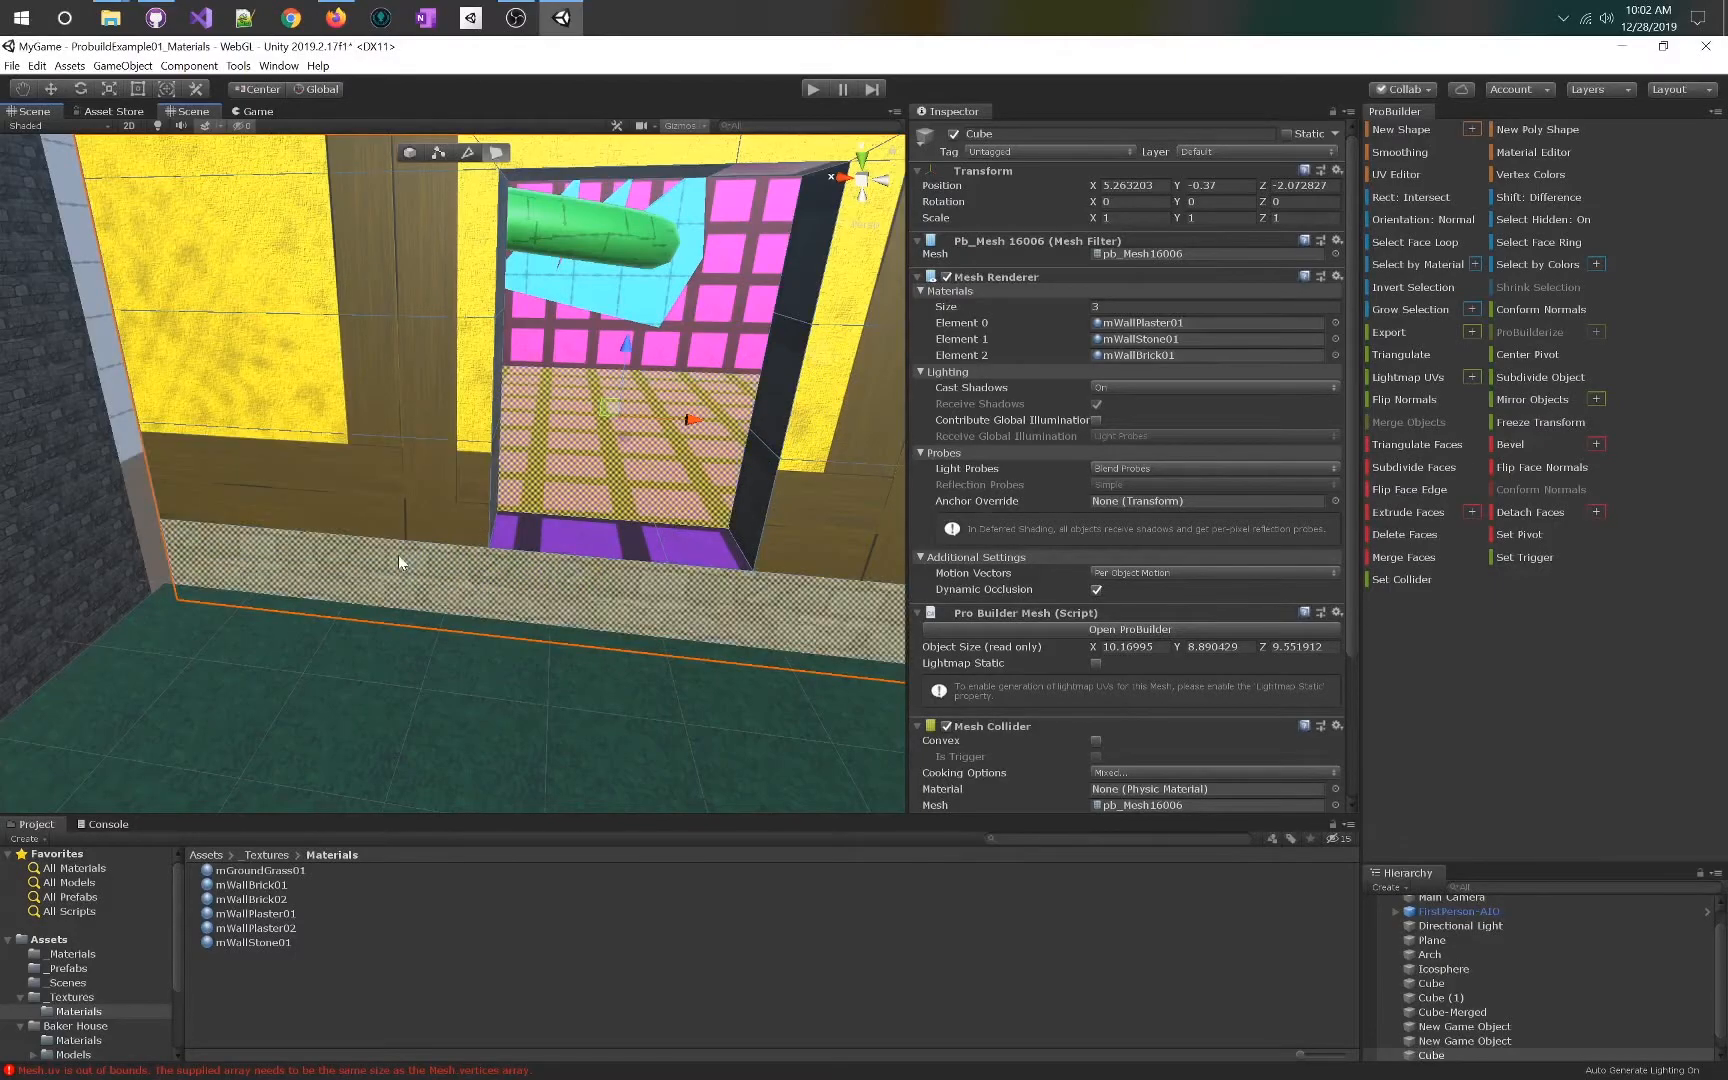
- Browse the Baker House asset folders and preview the Baker_house_snow material and the Baker_house texture
right_drag(504, 574, 466, 616)
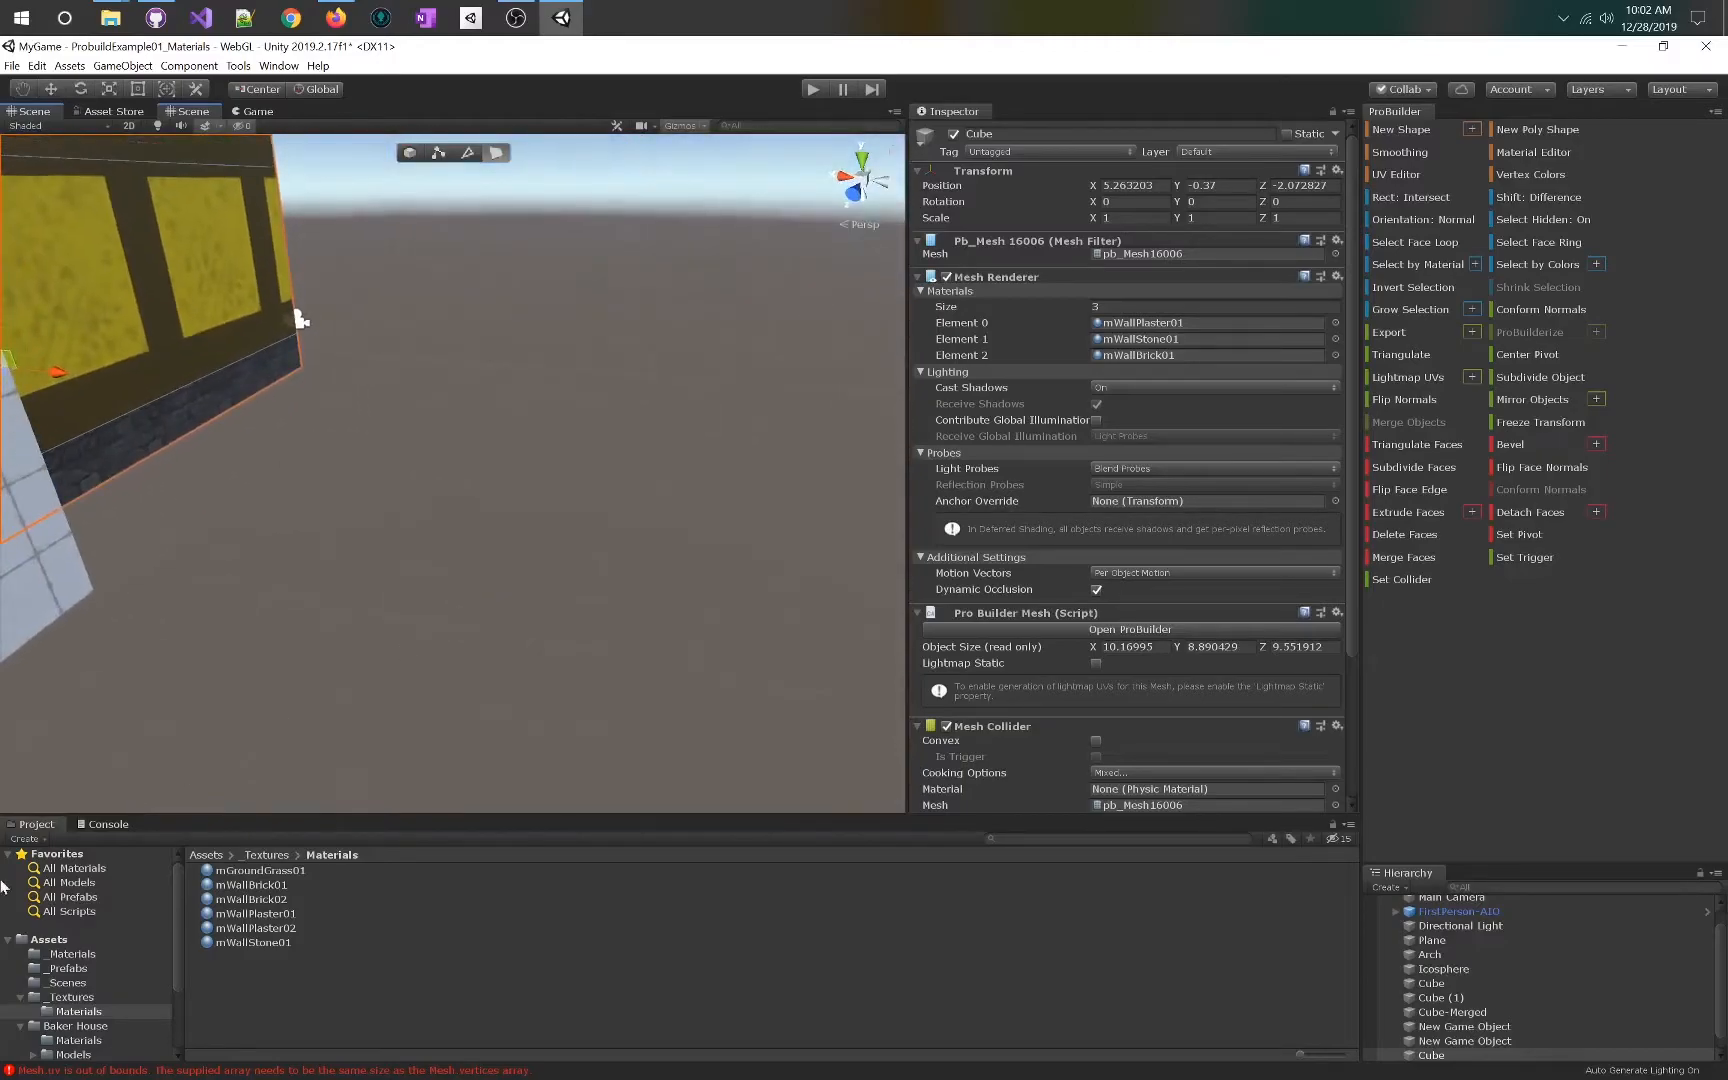
click(78, 1027)
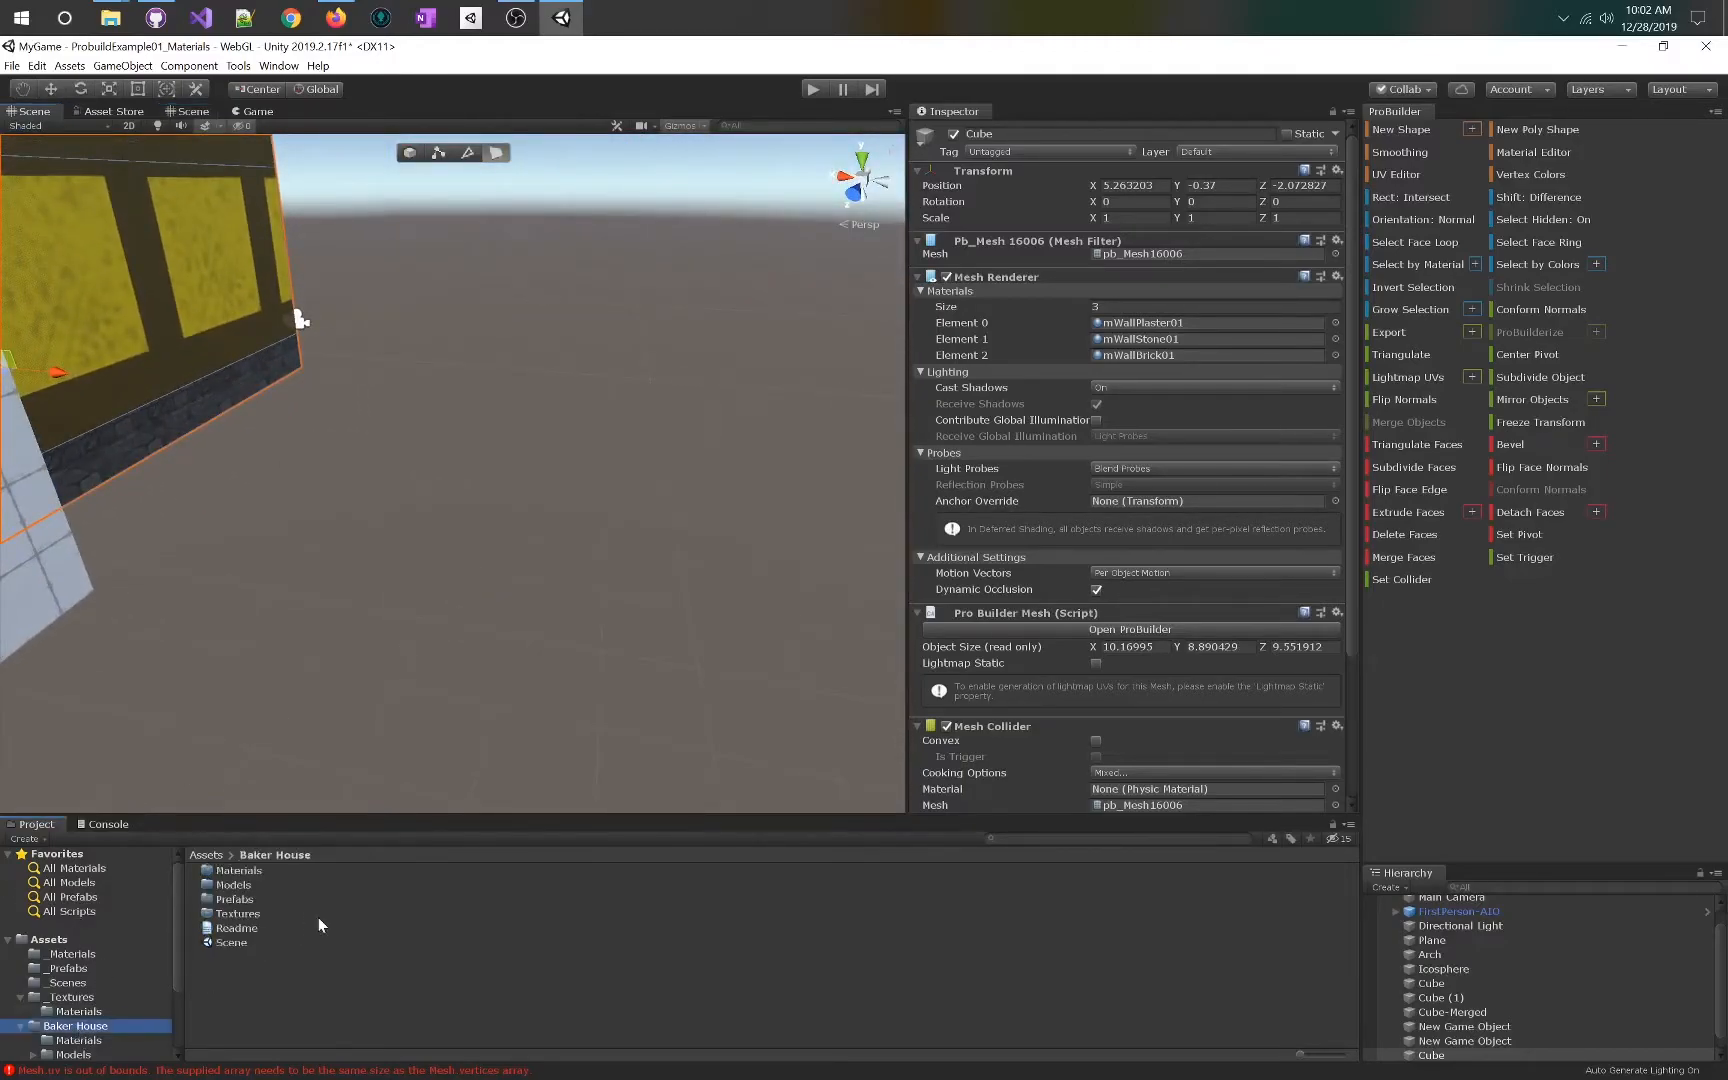
drag(175, 966, 168, 1025)
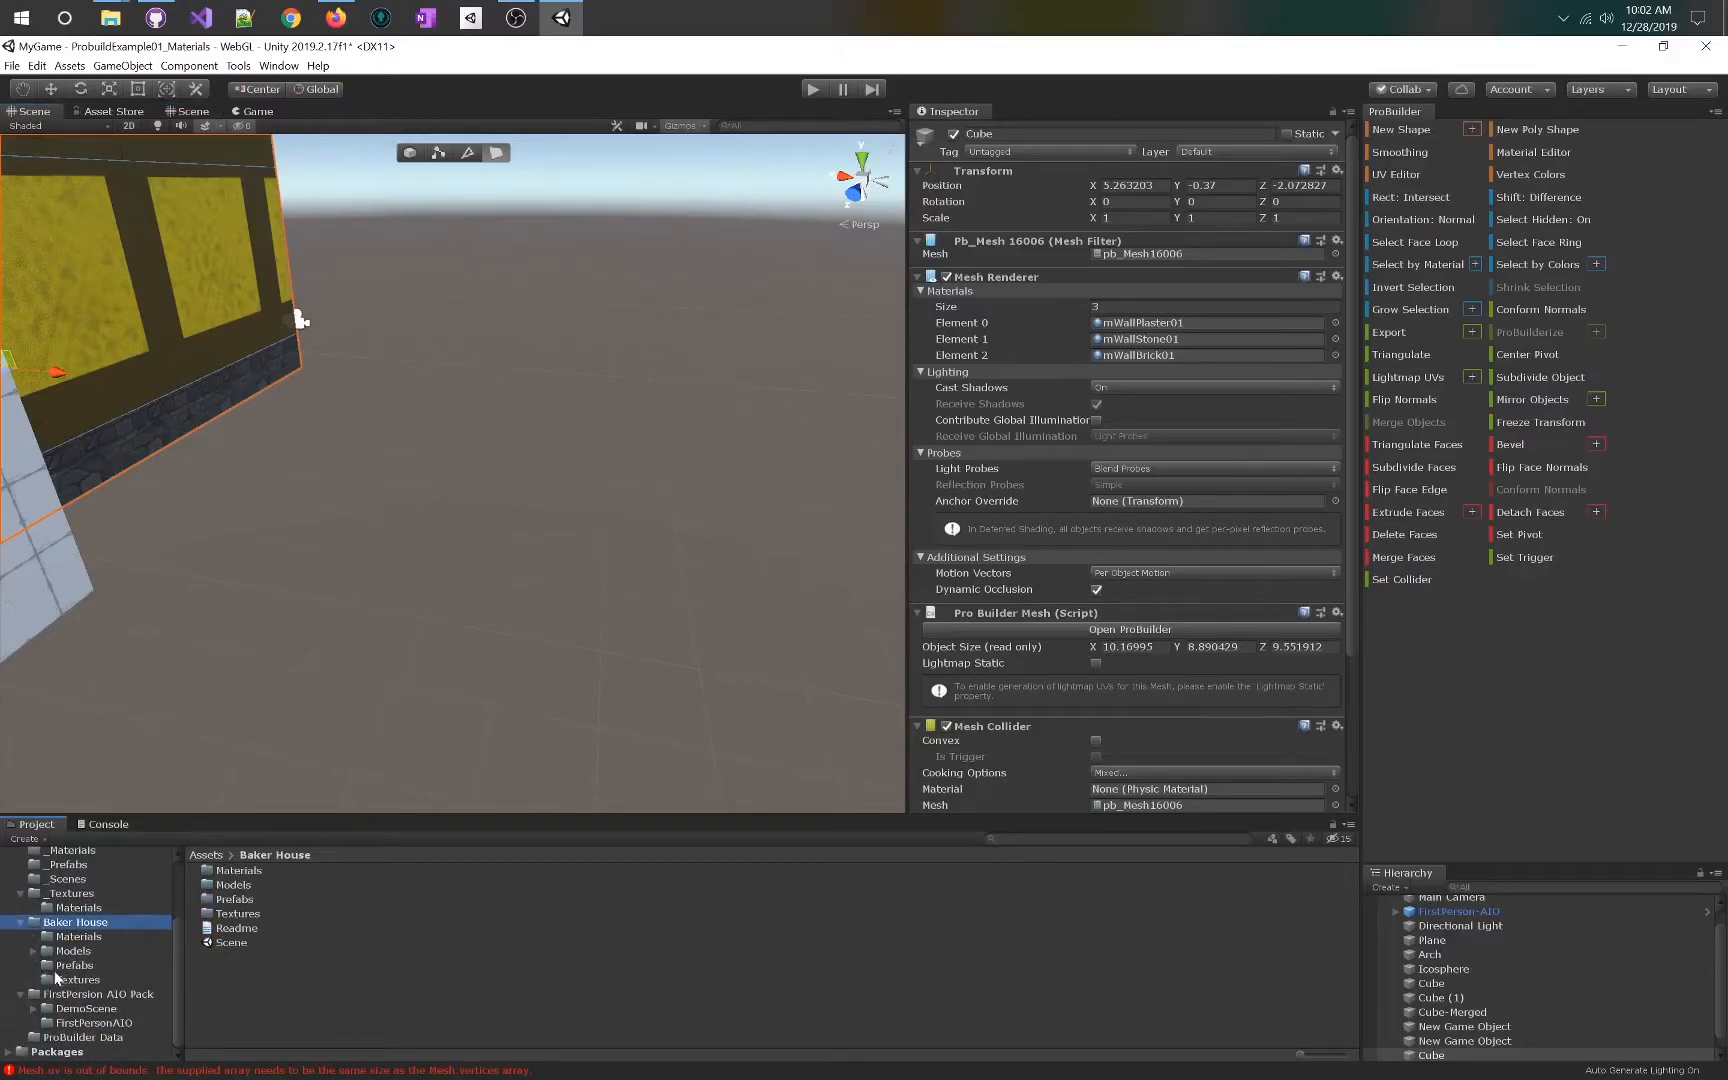
click(34, 951)
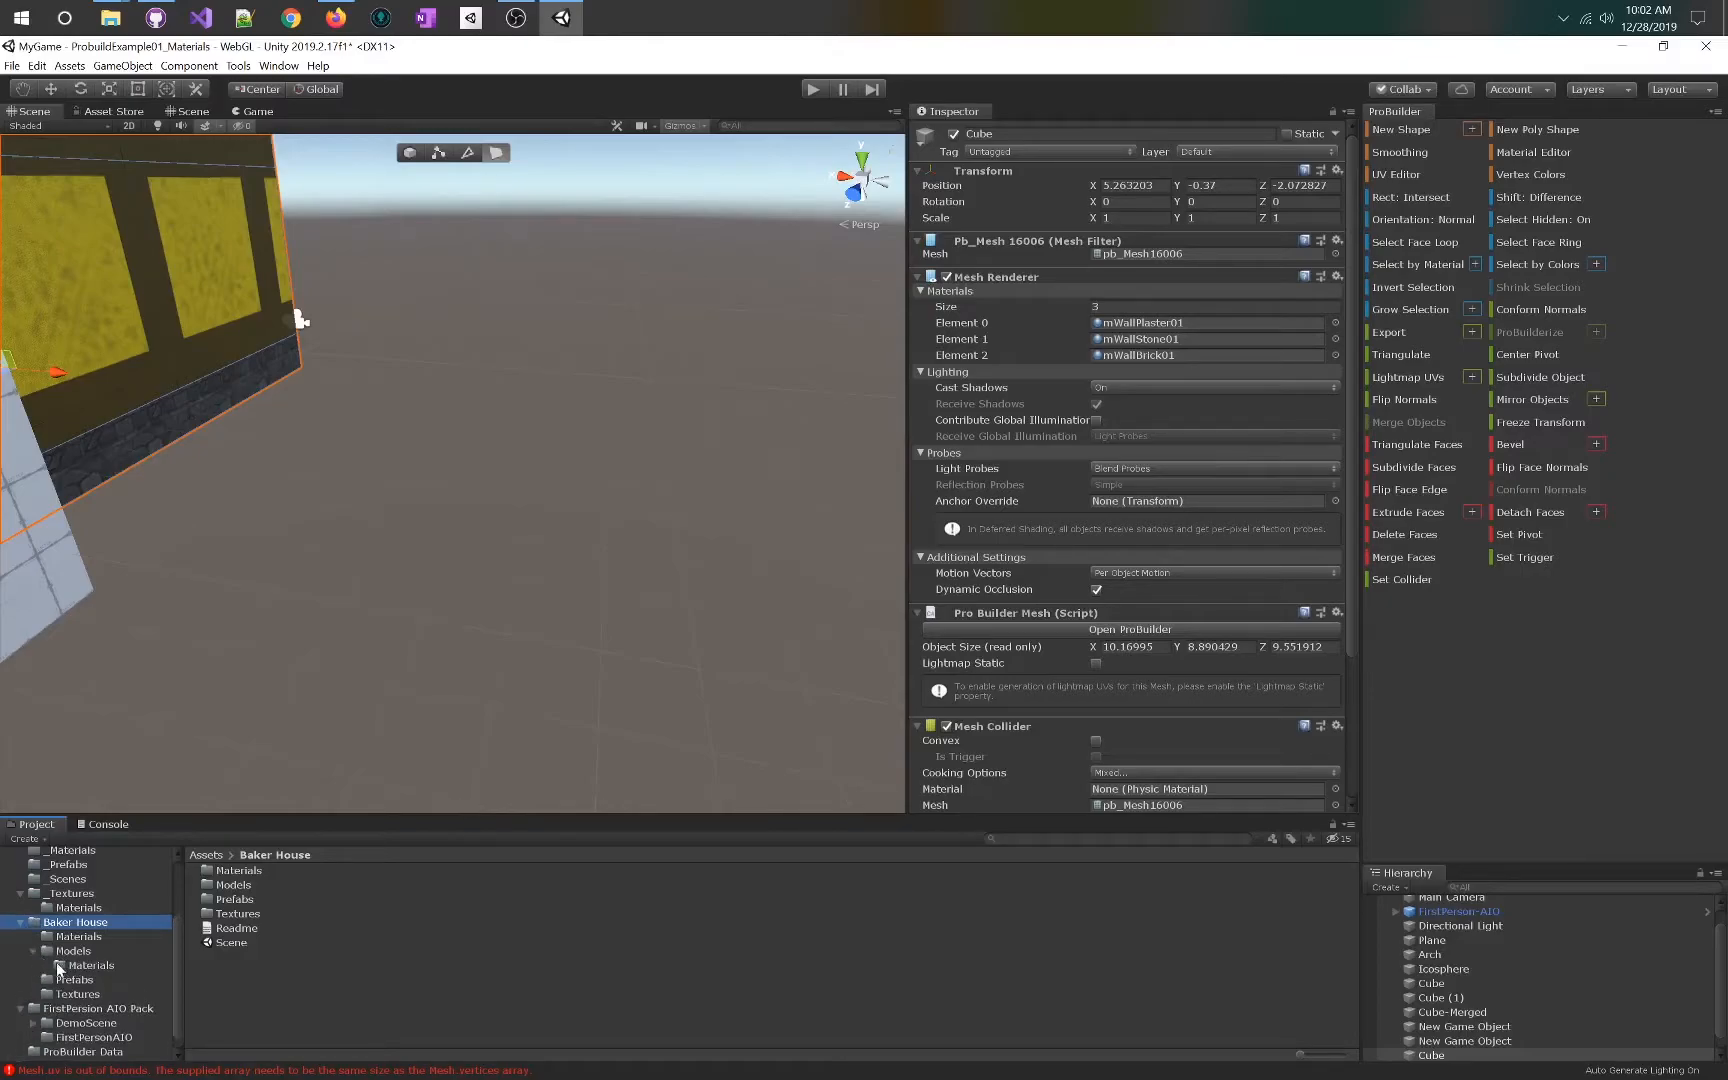
click(67, 951)
click(90, 966)
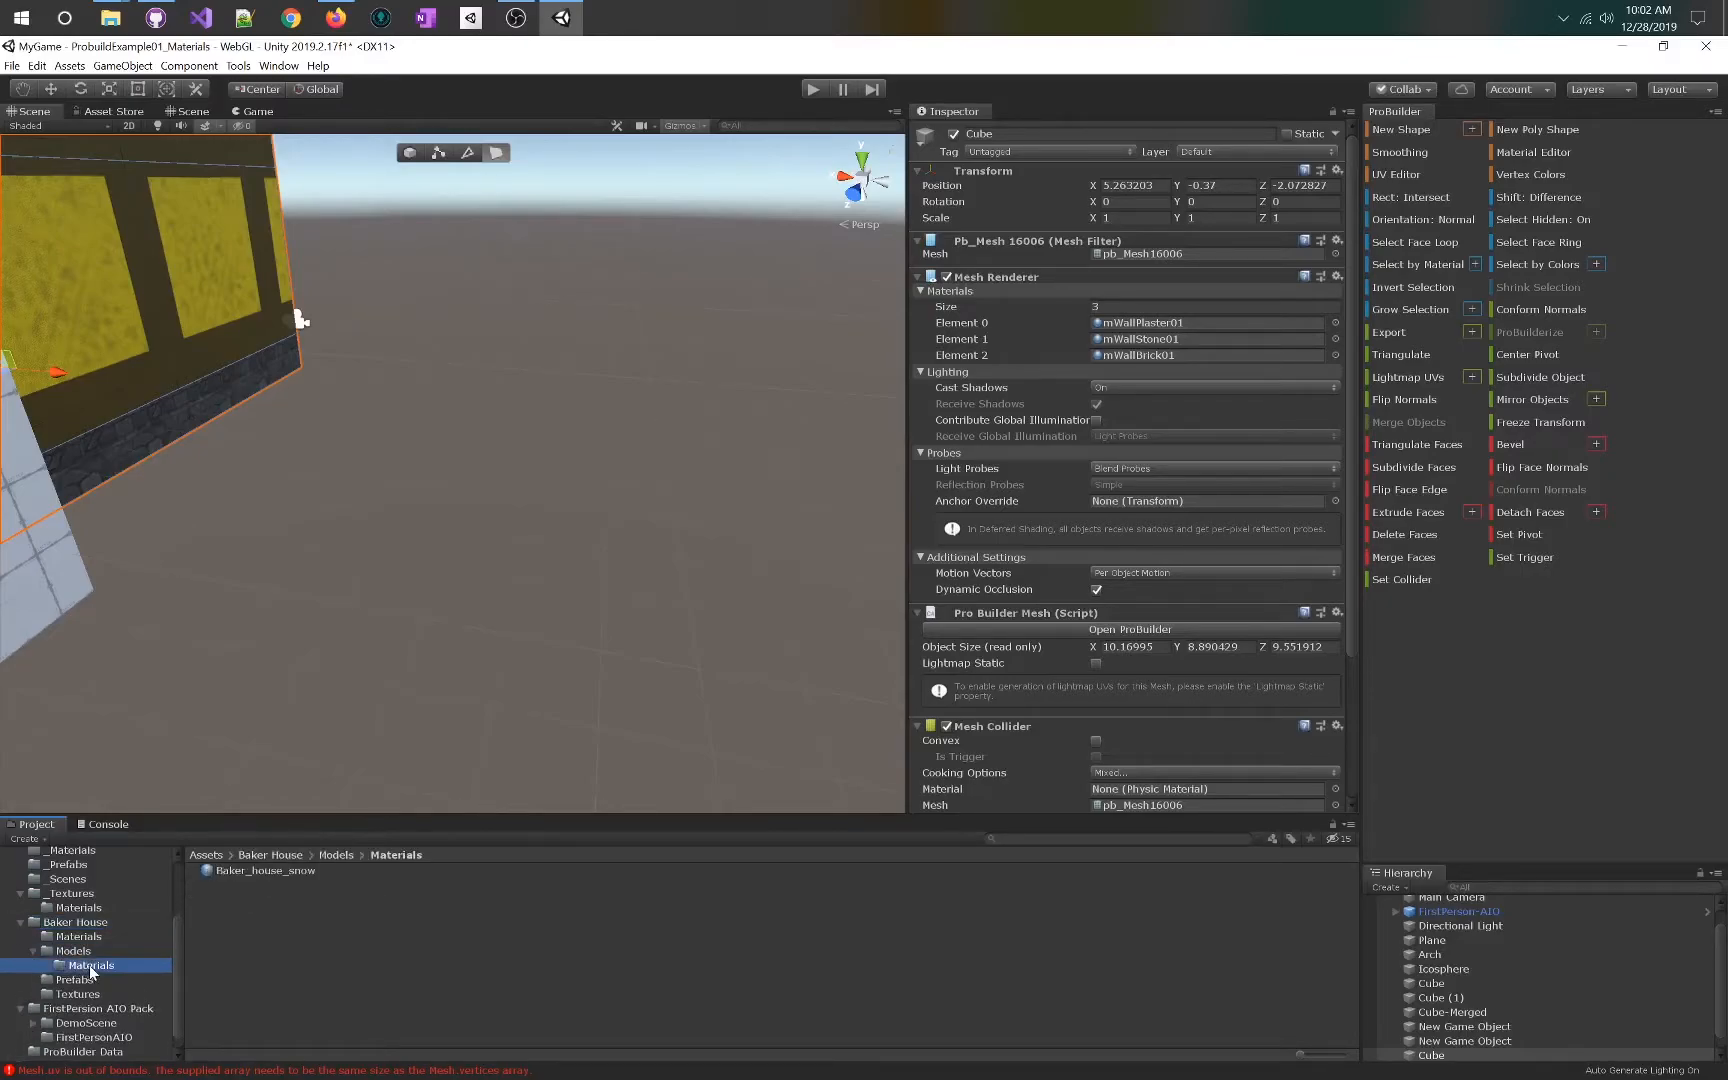
click(212, 871)
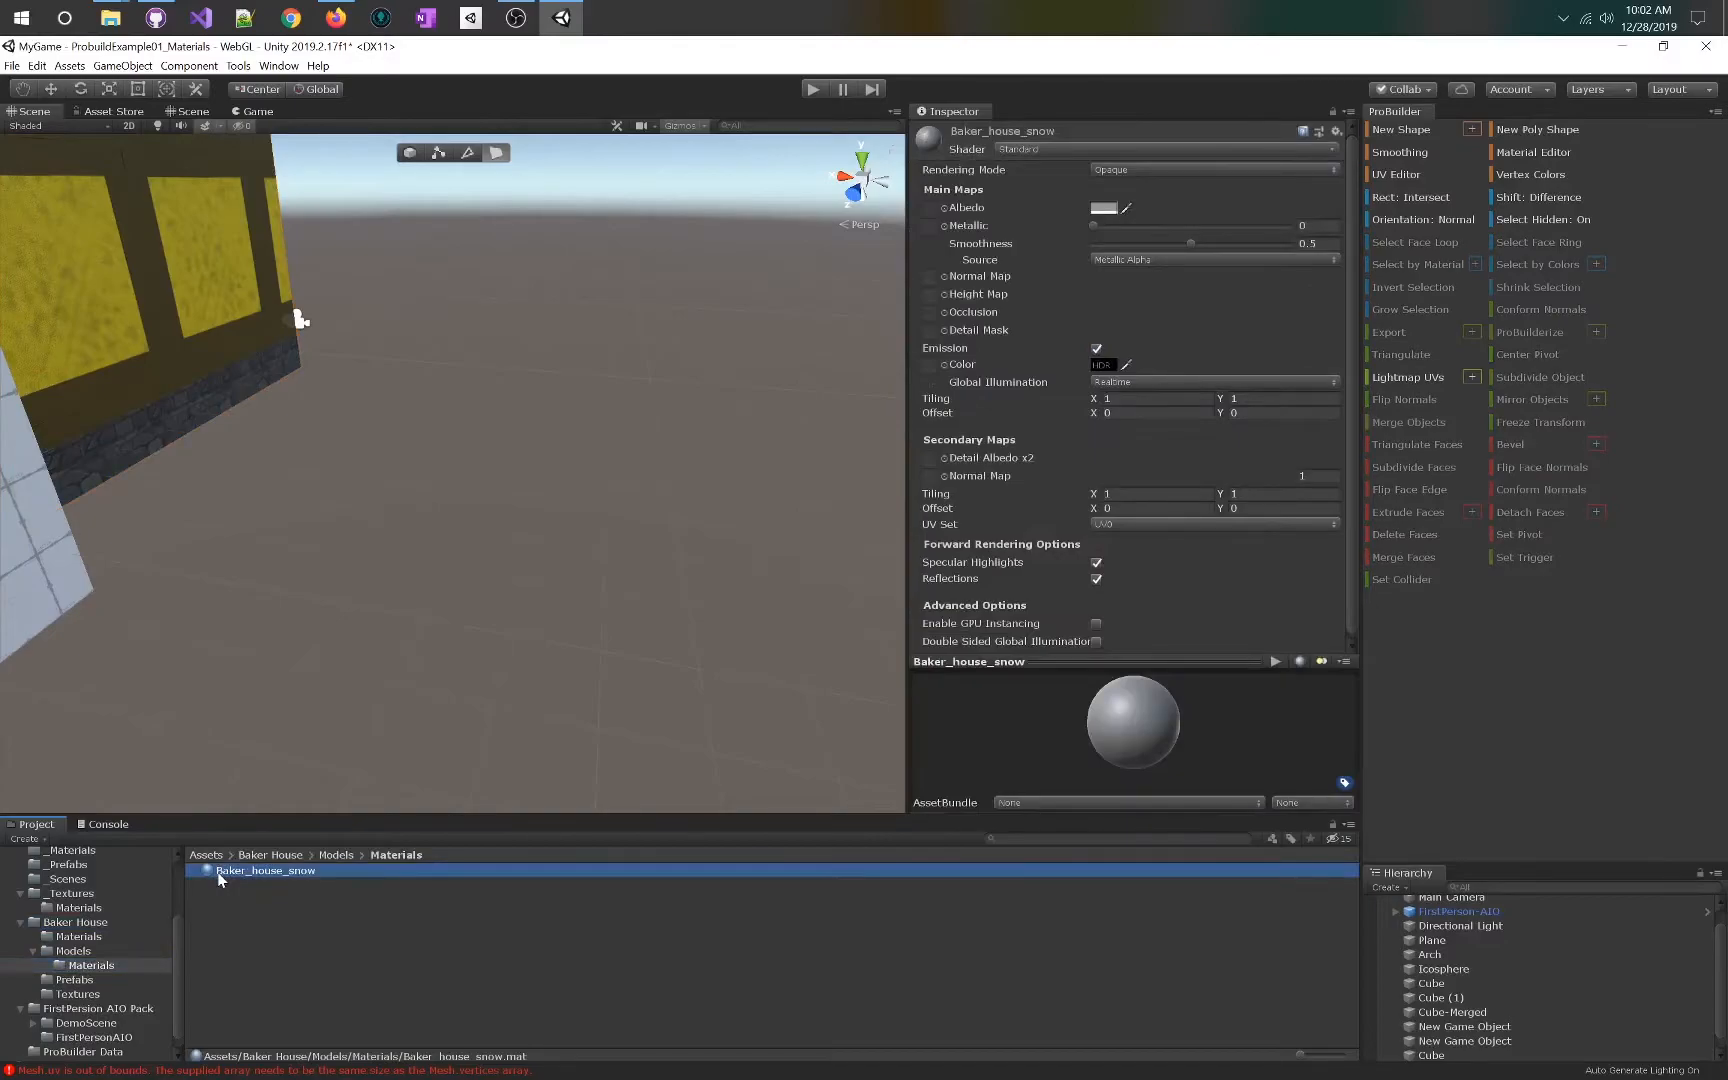
click(70, 994)
click(221, 876)
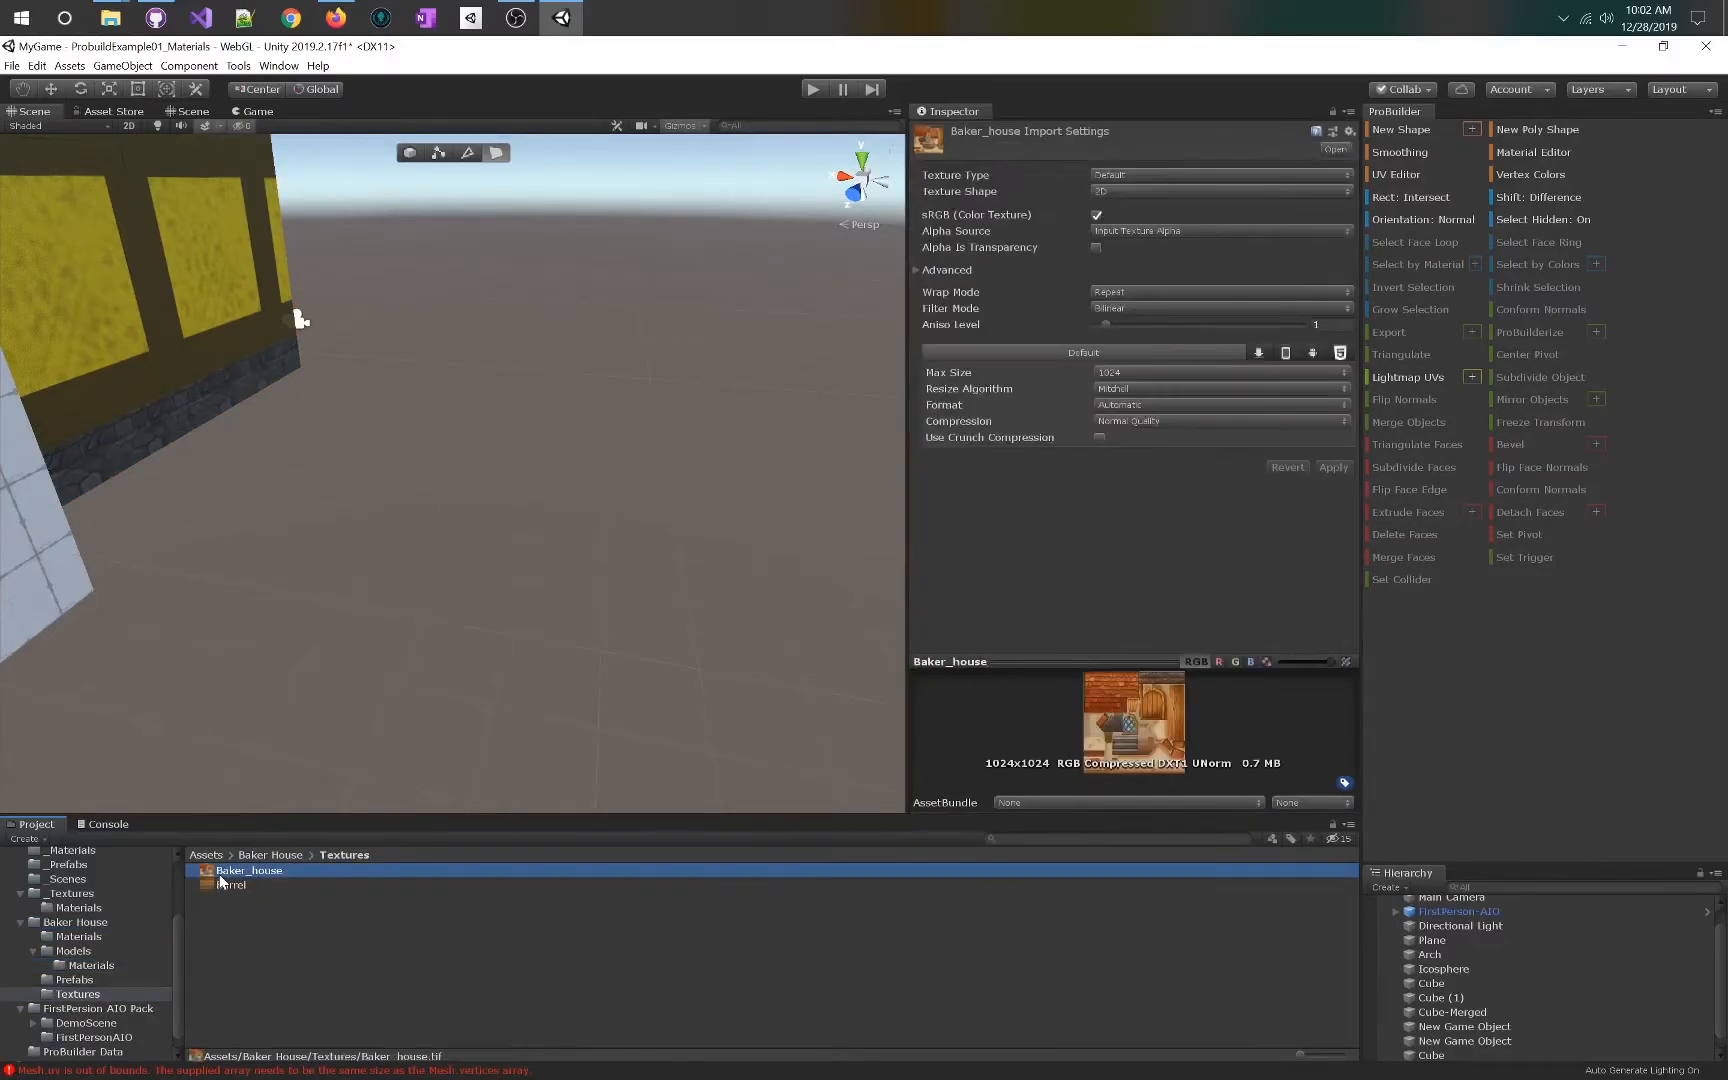
- Open the Baker_house texture in Photos, examine its layout of combined textures, and close the image
double_click(222, 862)
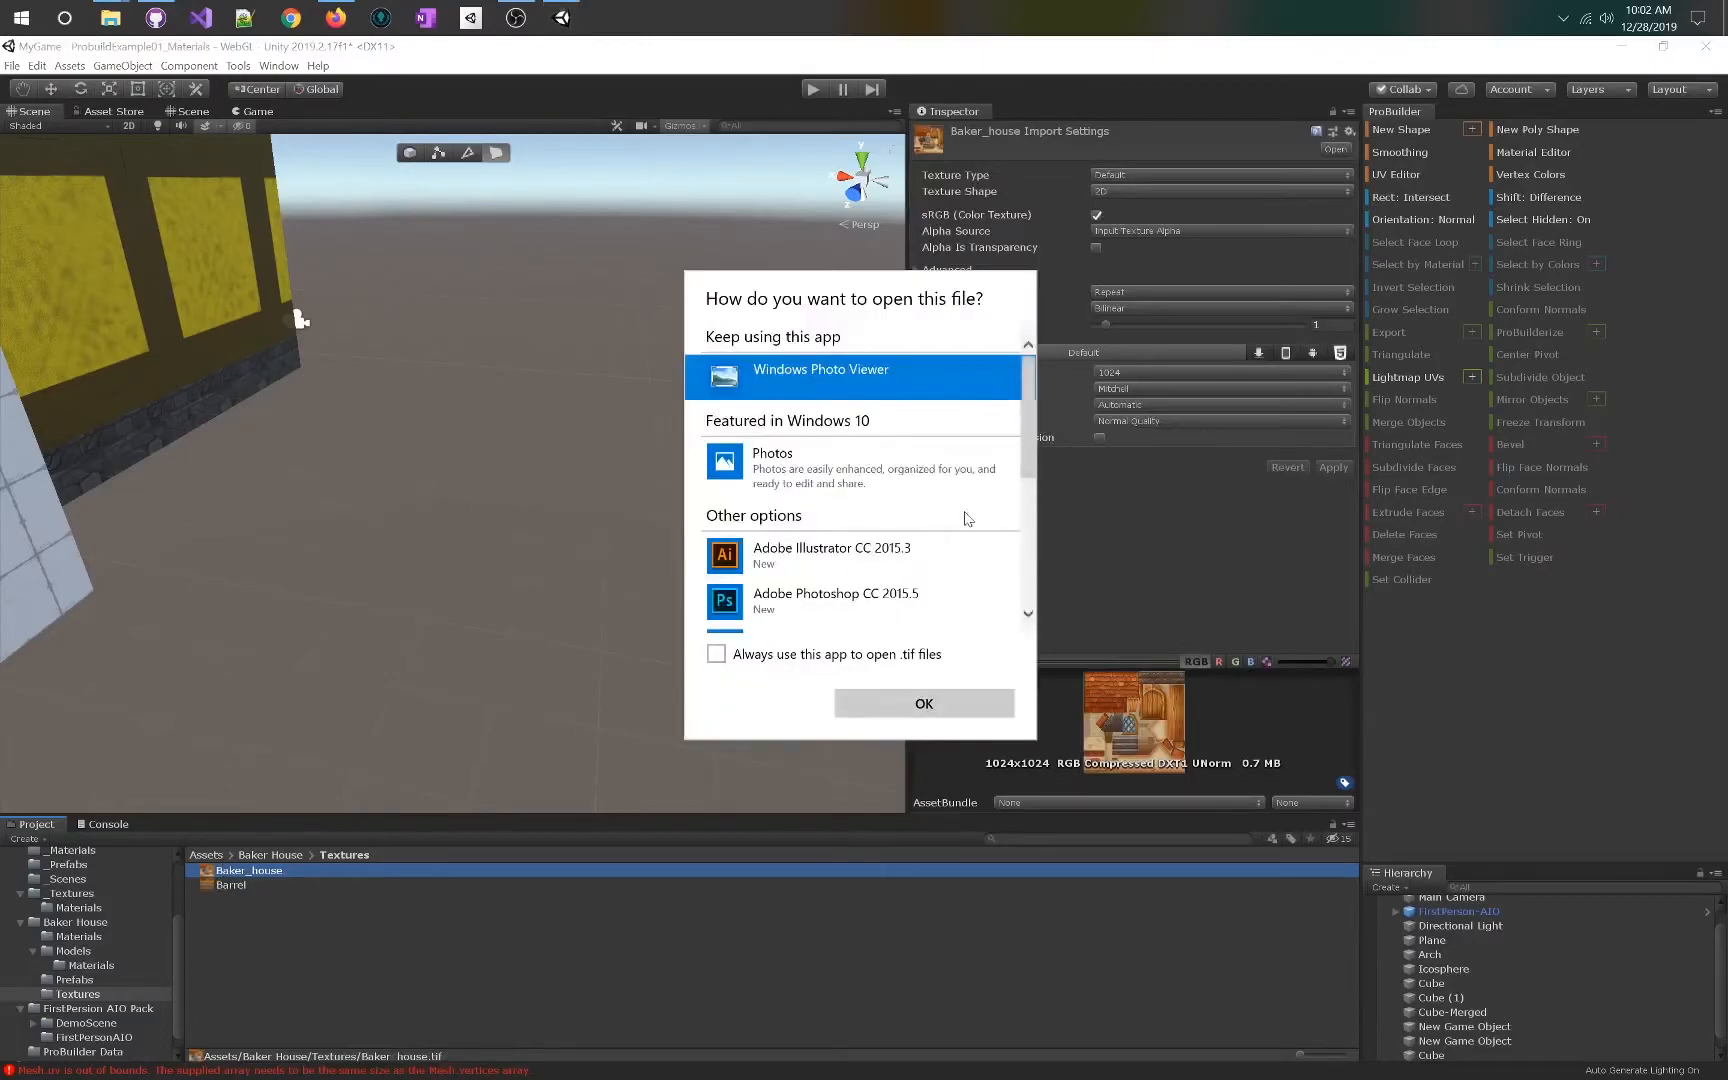
click(766, 470)
click(873, 693)
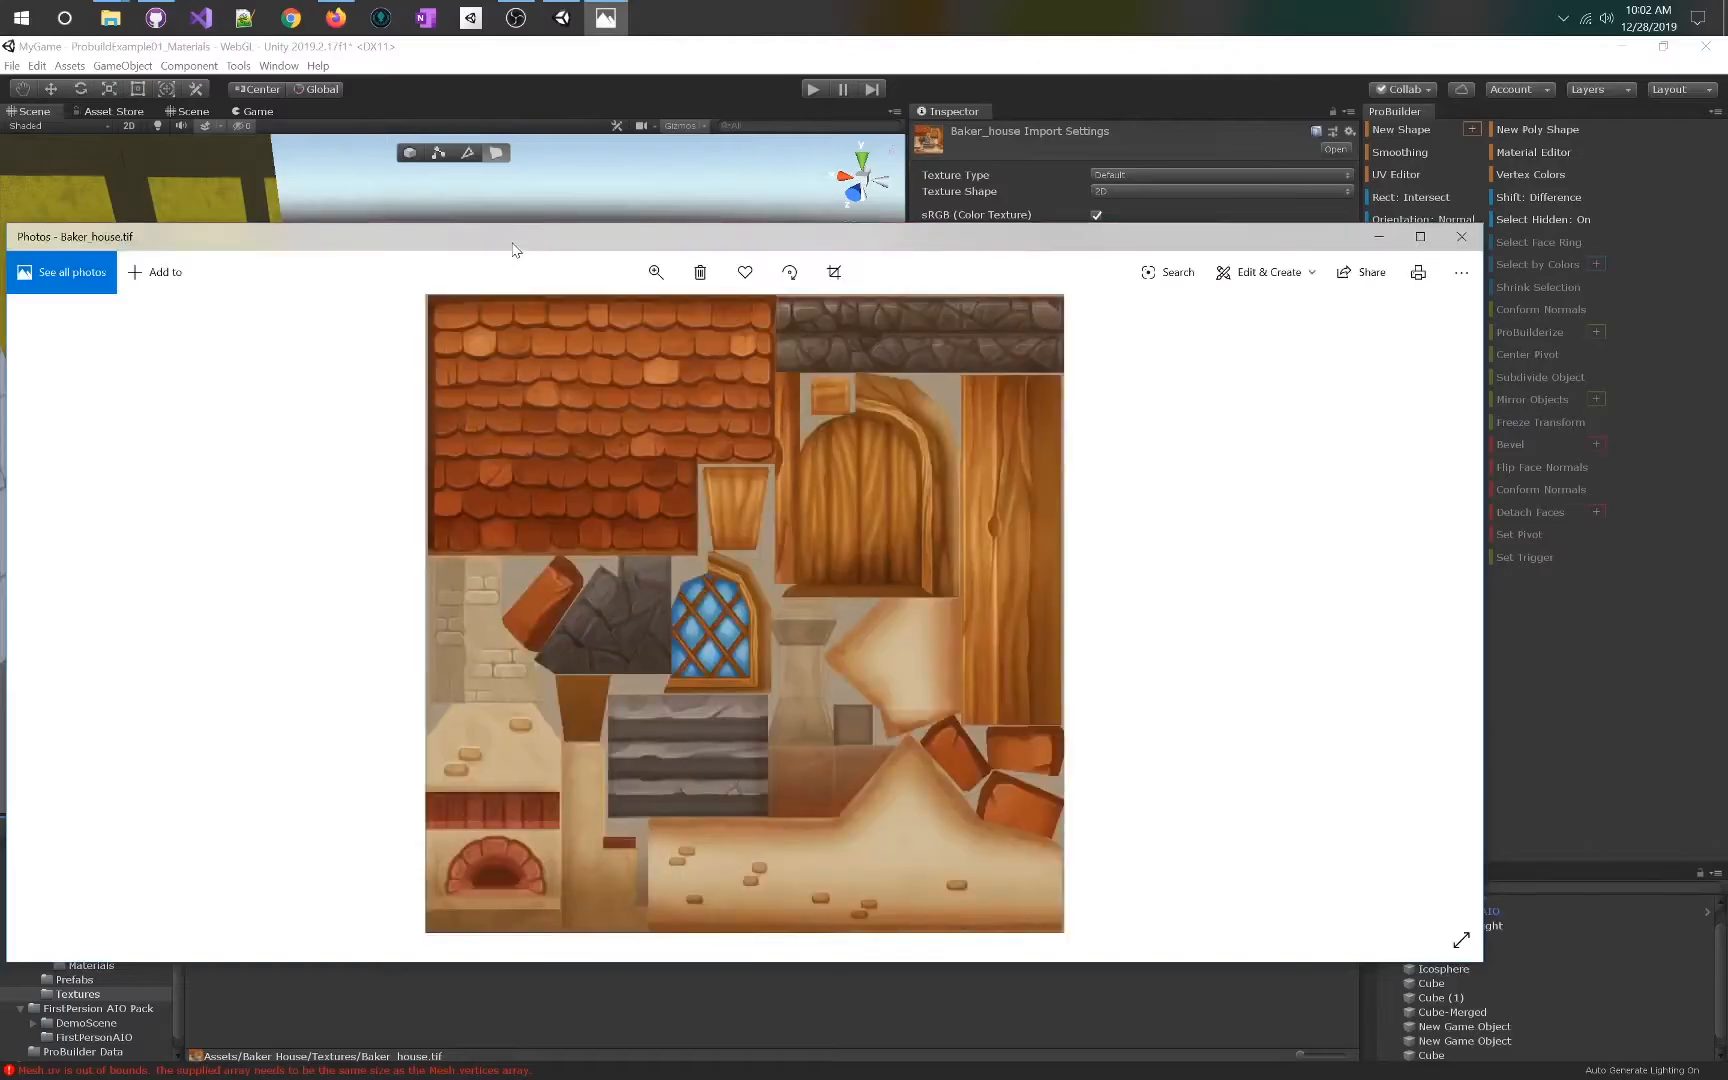
drag(514, 249, 726, 254)
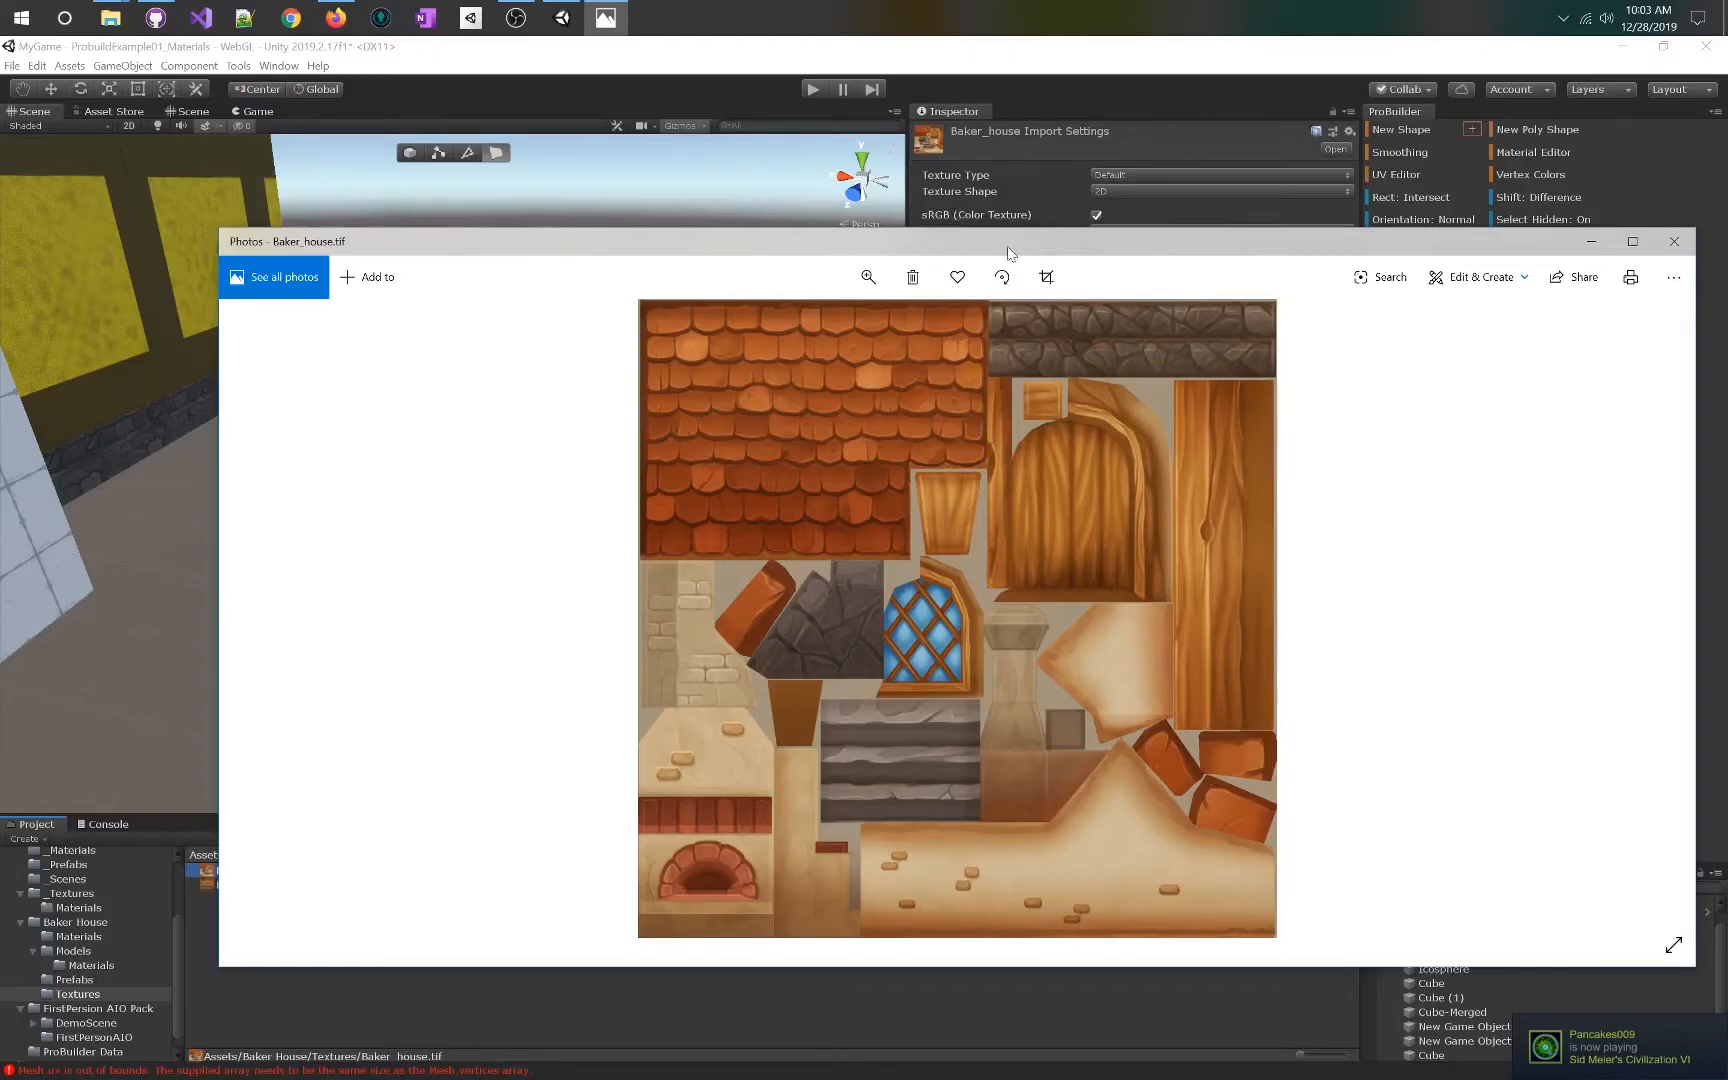
click(1674, 242)
- Preview the Barrel texture and place the Baker_house model from the Models folder in the empty area beside the house
mouse_move(449, 496)
right_down()
mouse_move(980, 432)
mouse_move(486, 459)
mouse_move(451, 480)
right_up()
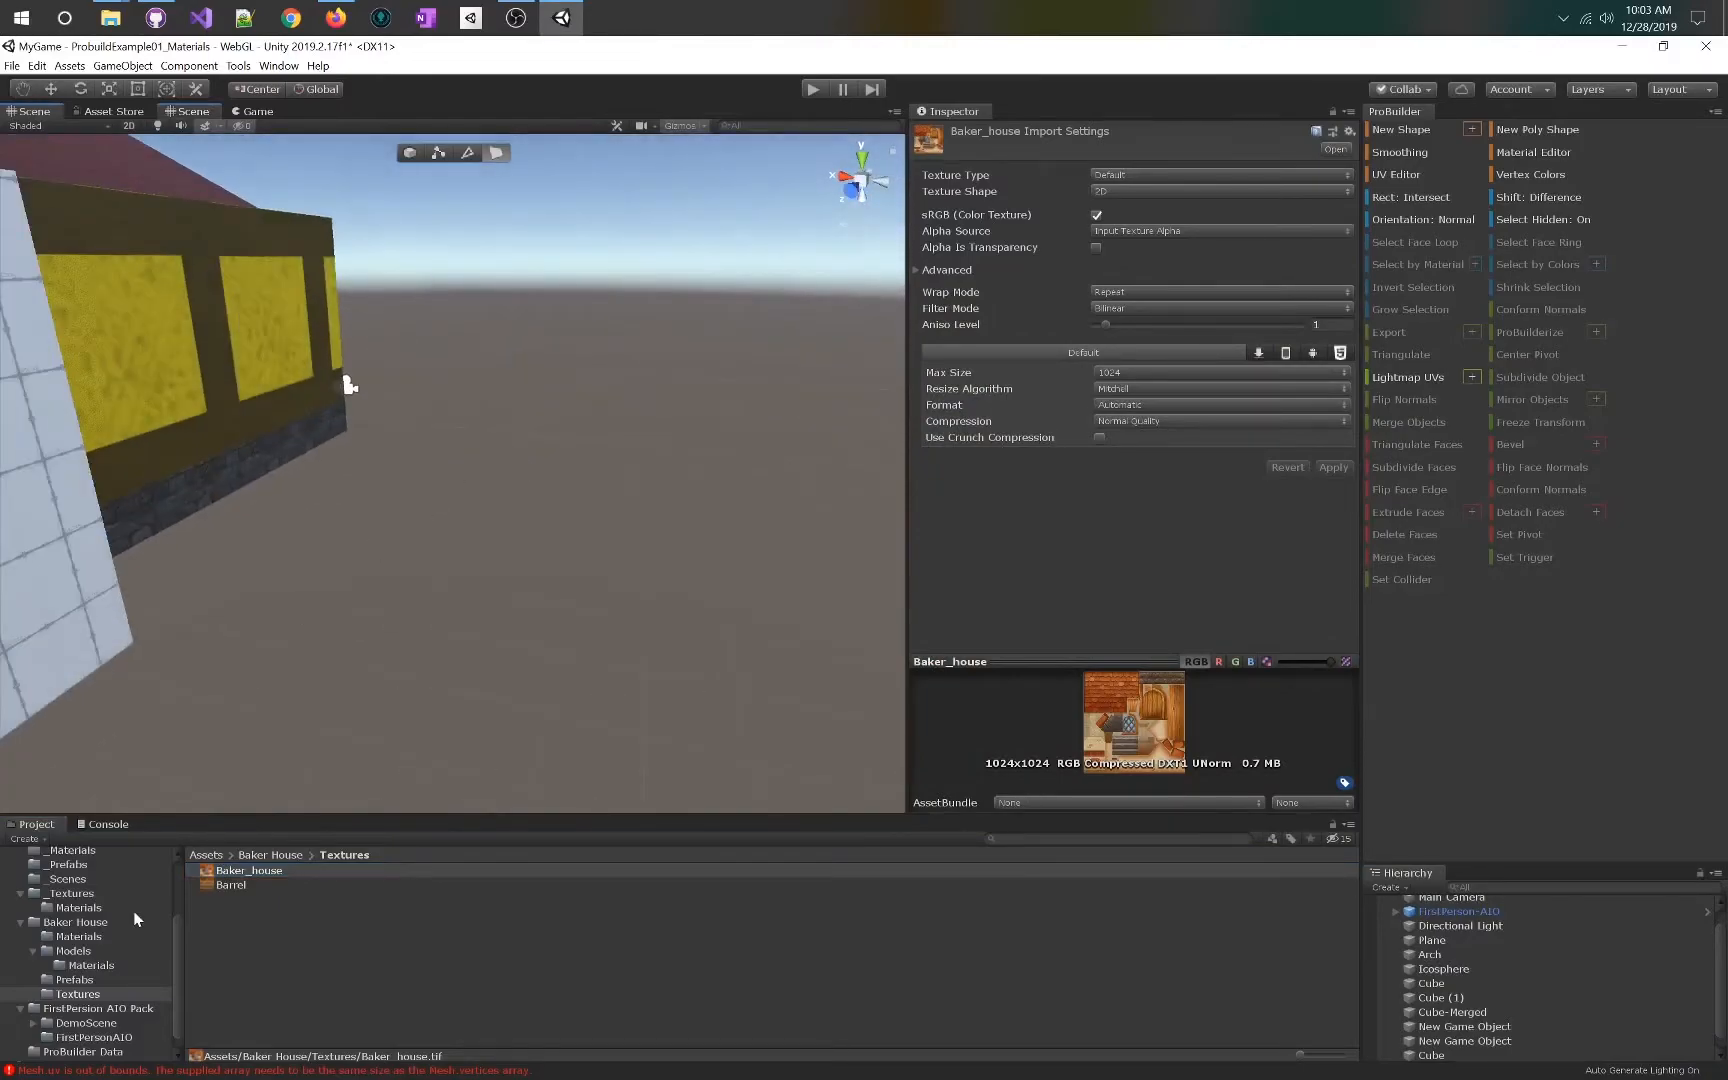
click(222, 887)
right_drag(212, 560, 189, 632)
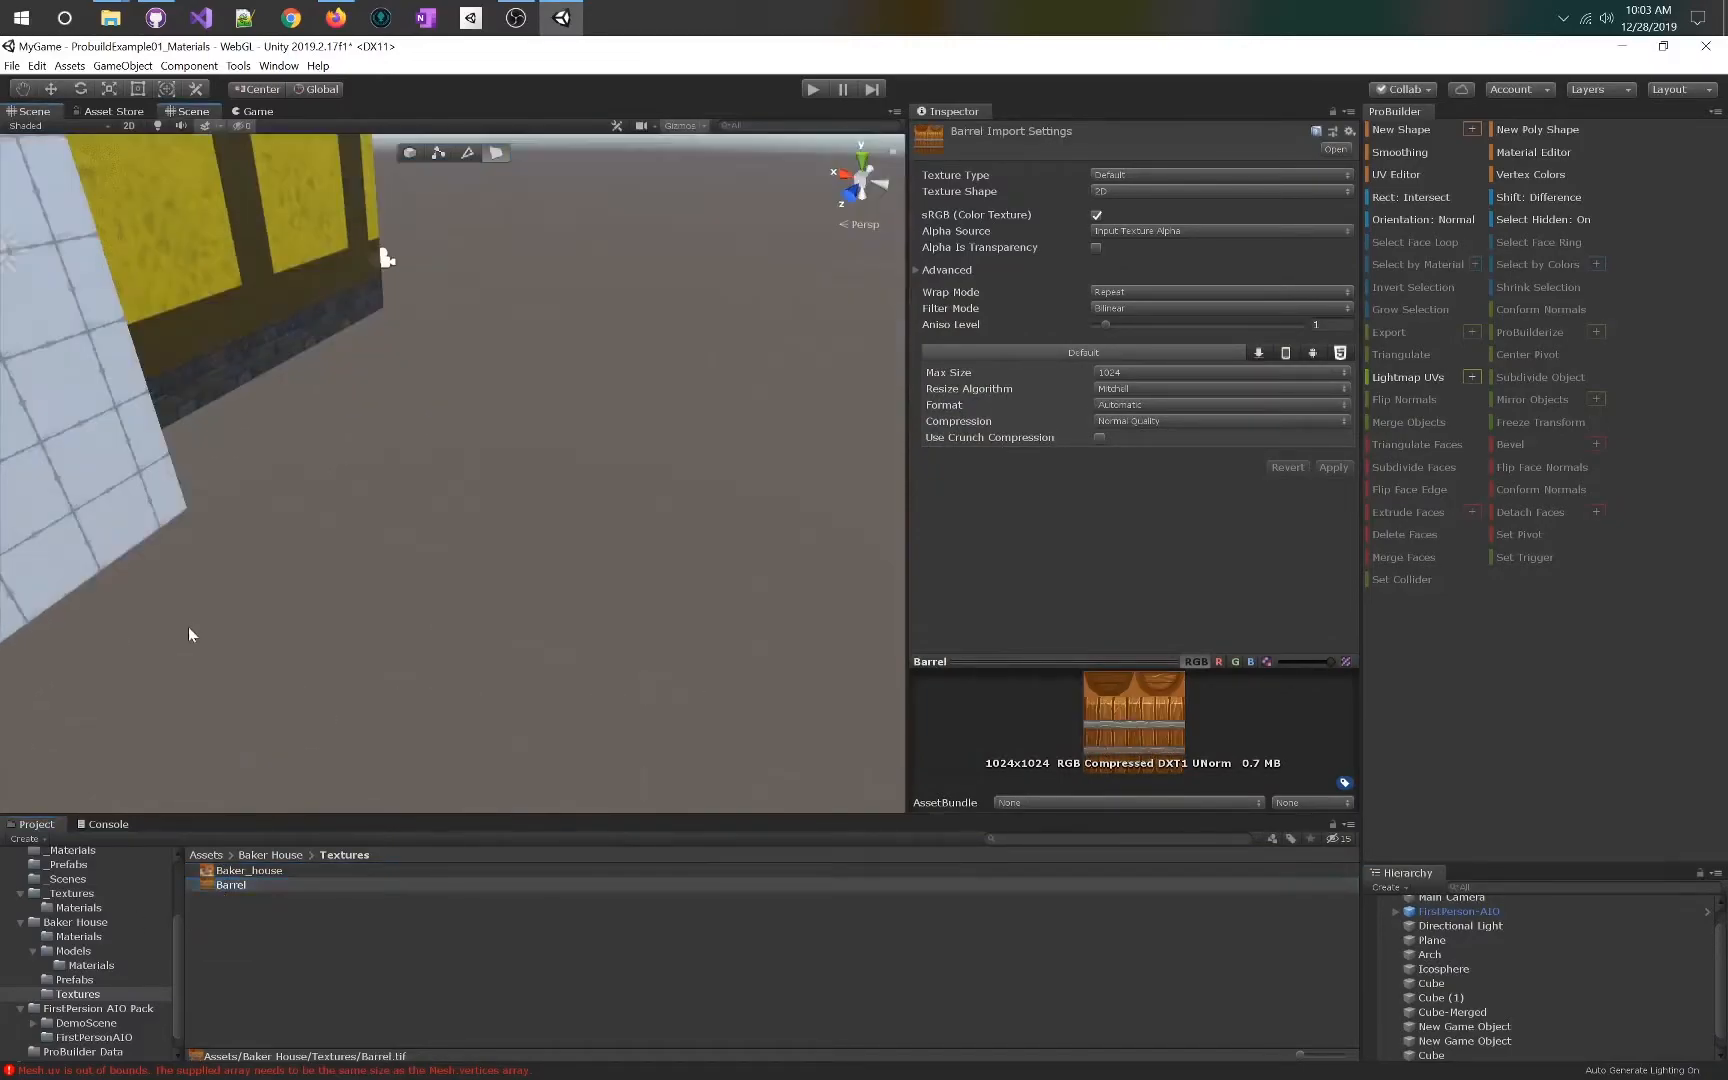
click(75, 951)
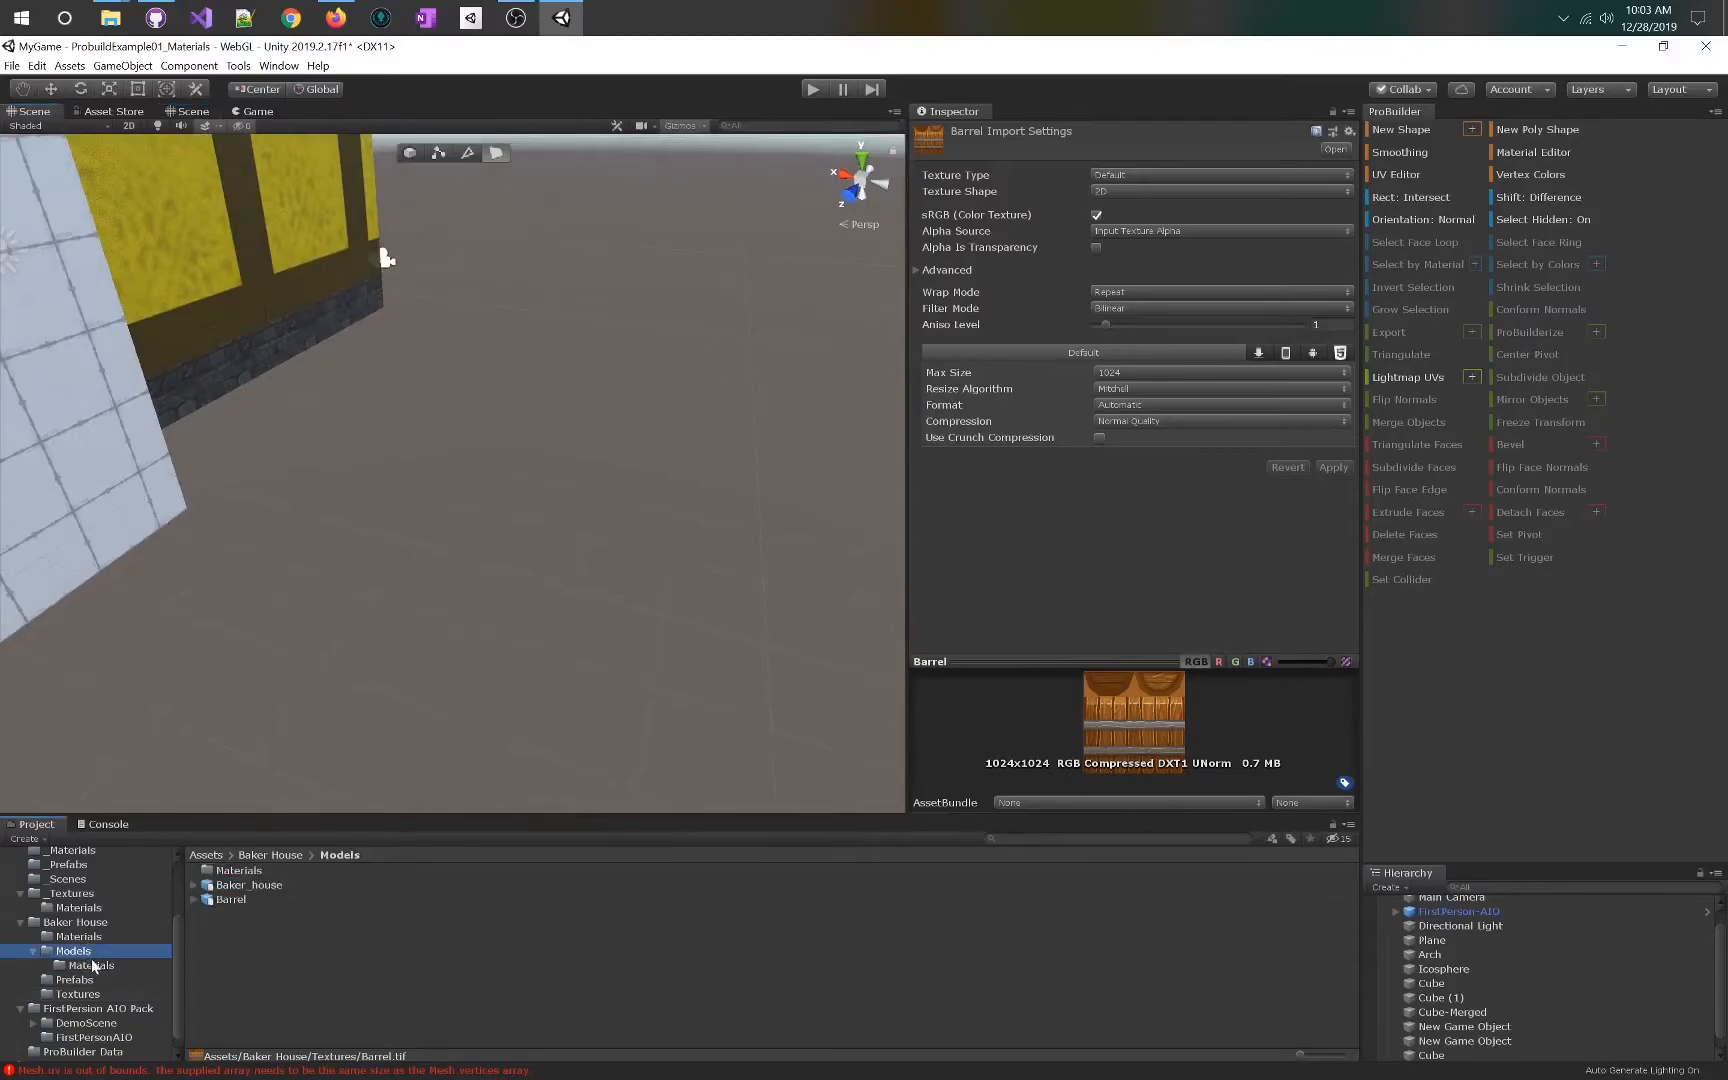
drag(233, 890, 592, 458)
- Try placing the Barrel model and its bare mesh in the scene, undoing each placement
drag(218, 900, 676, 534)
right_drag(586, 463, 676, 468)
key(ctrl+z)
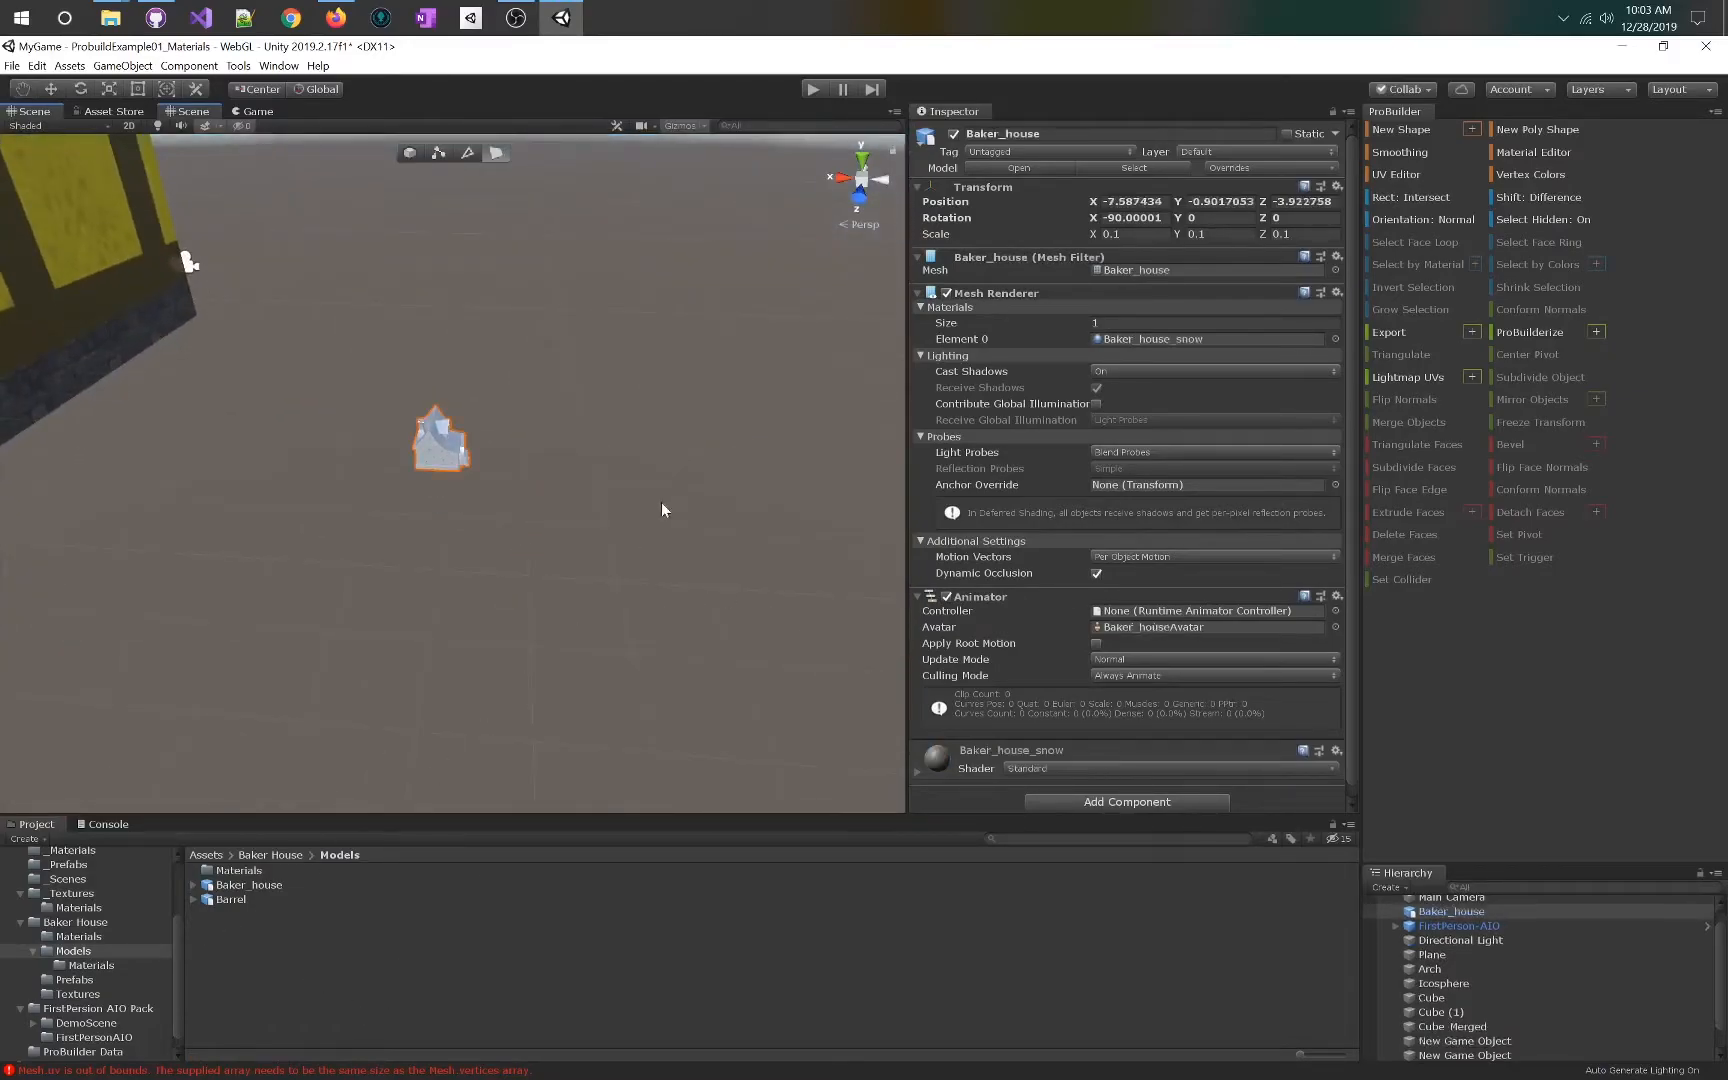
click(194, 899)
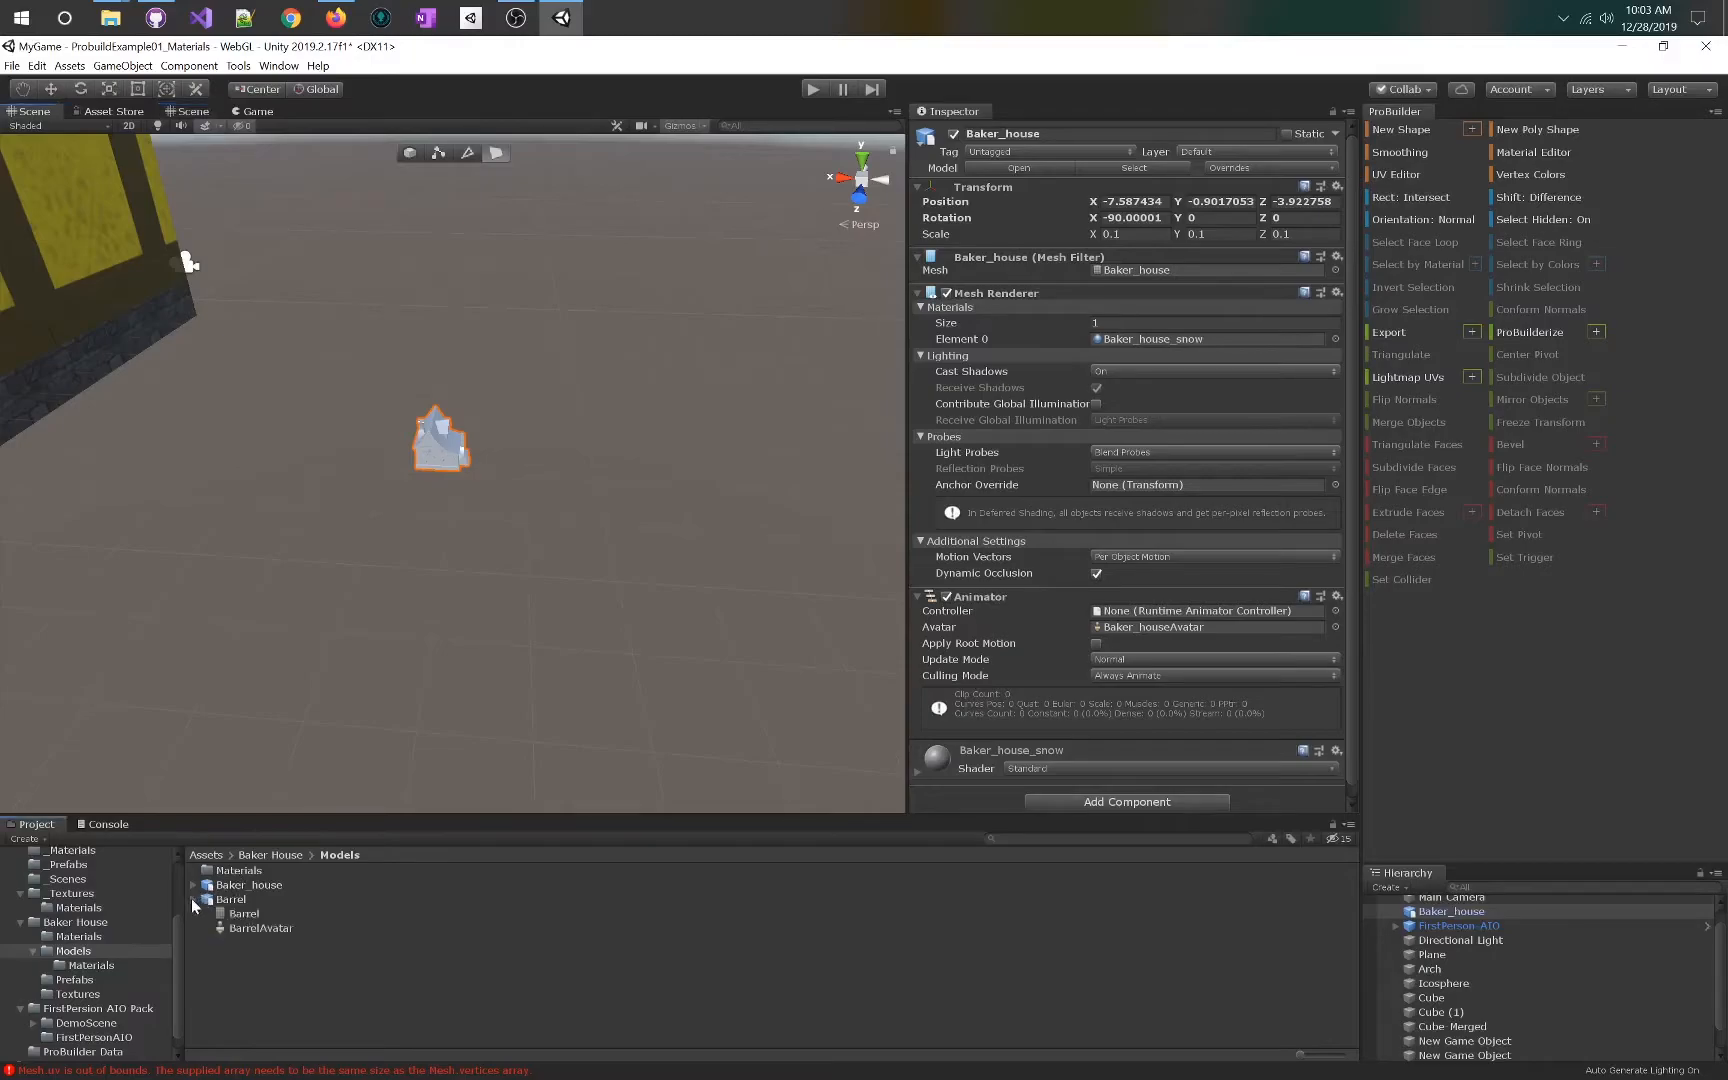
click(240, 914)
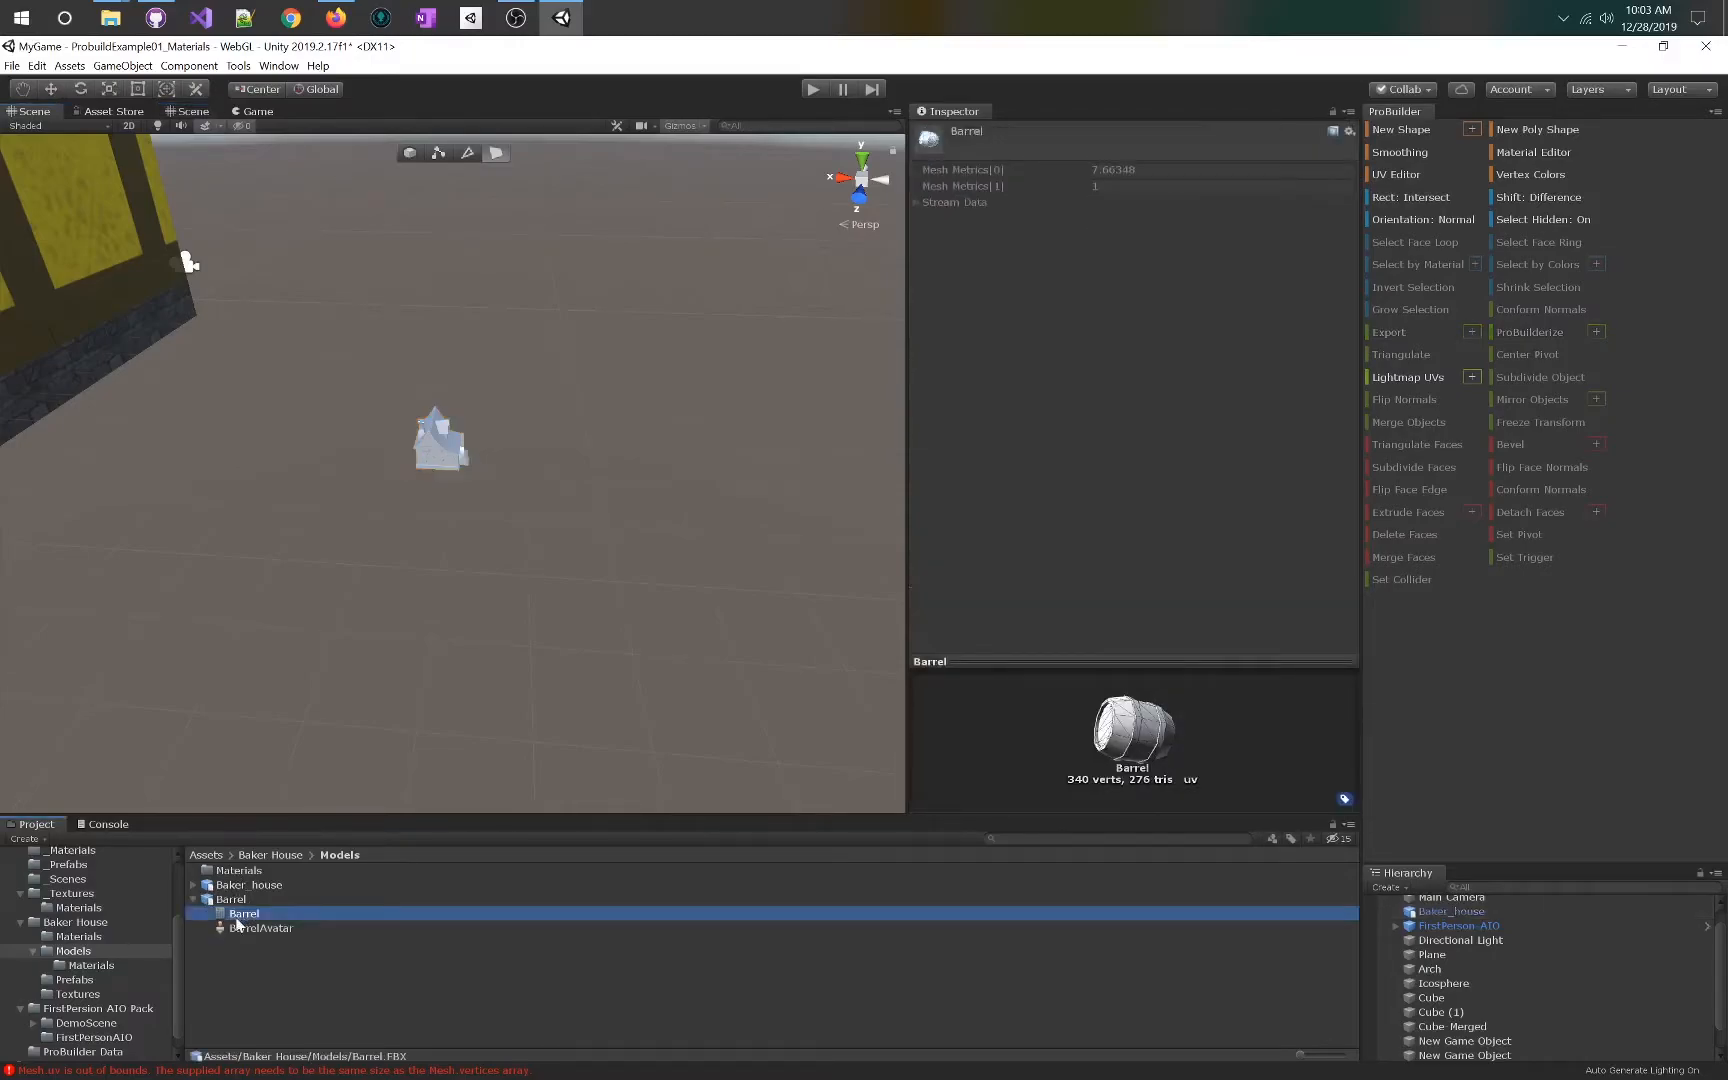
drag(238, 924, 594, 571)
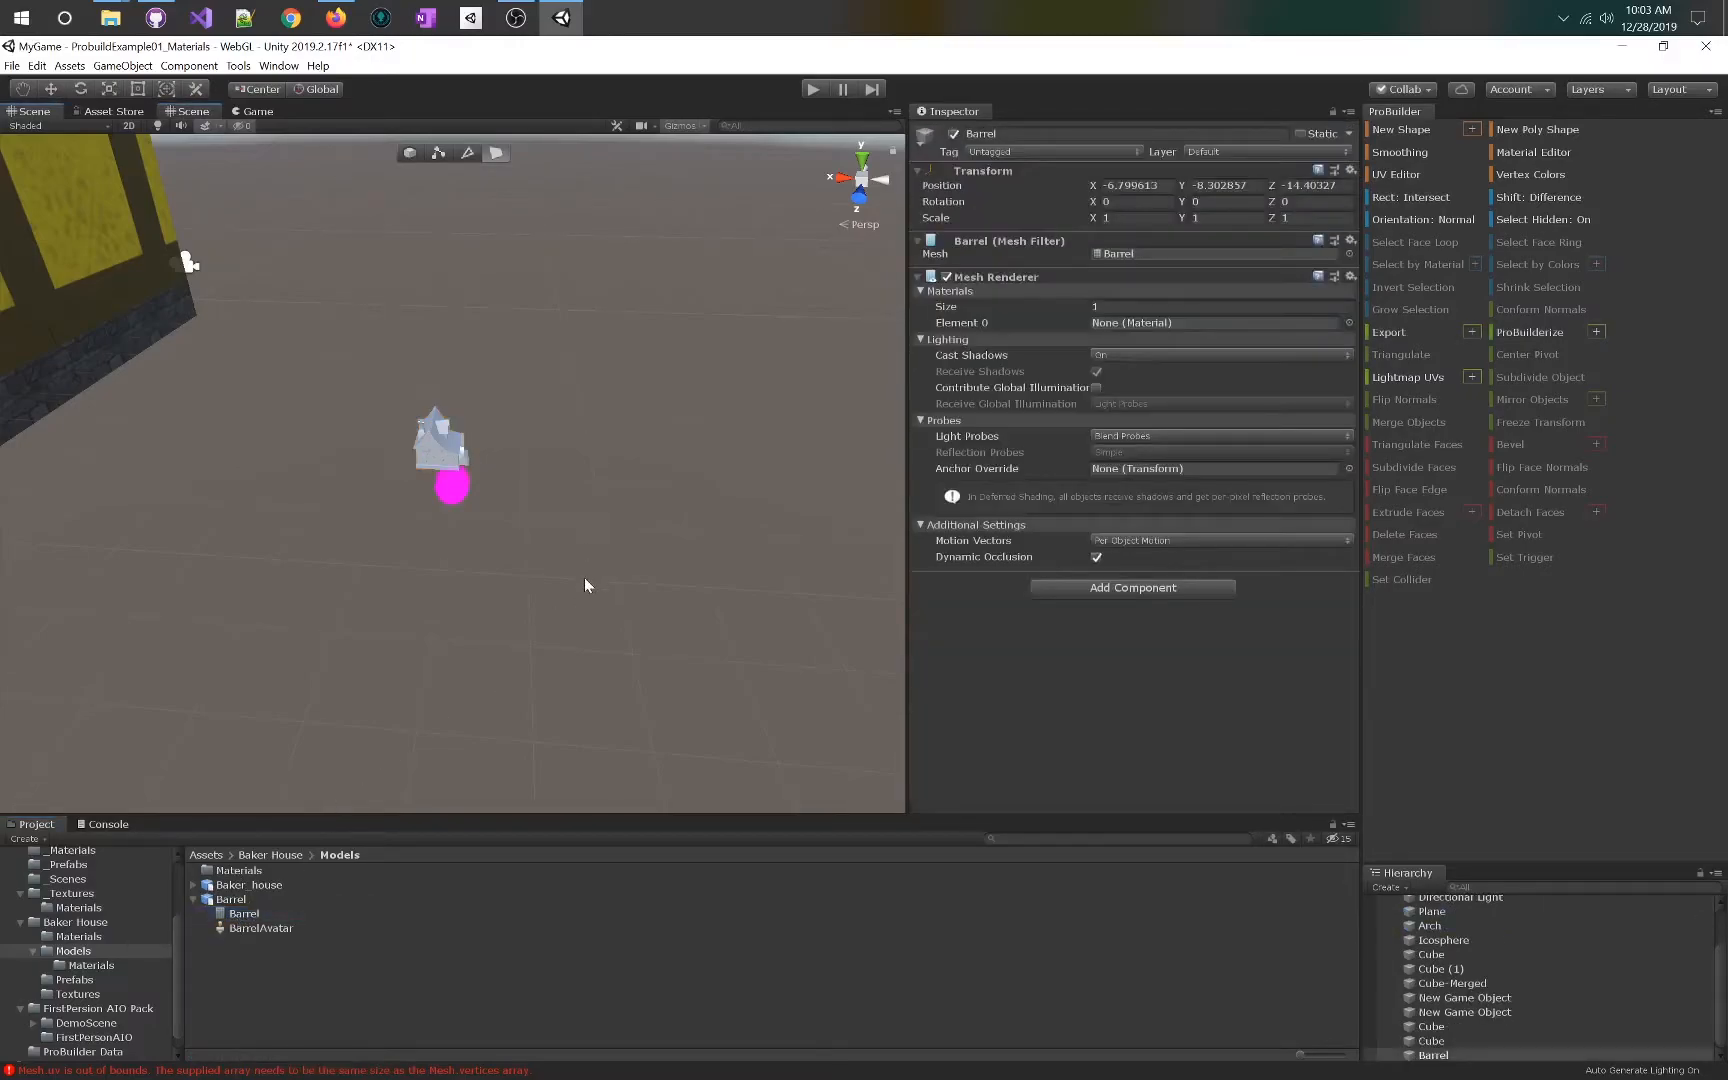
key(ctrl+z)
- Place the Barrel model in the scene near the small Baker_house and examine its material's base texture
drag(229, 899, 518, 610)
click(1331, 771)
click(963, 787)
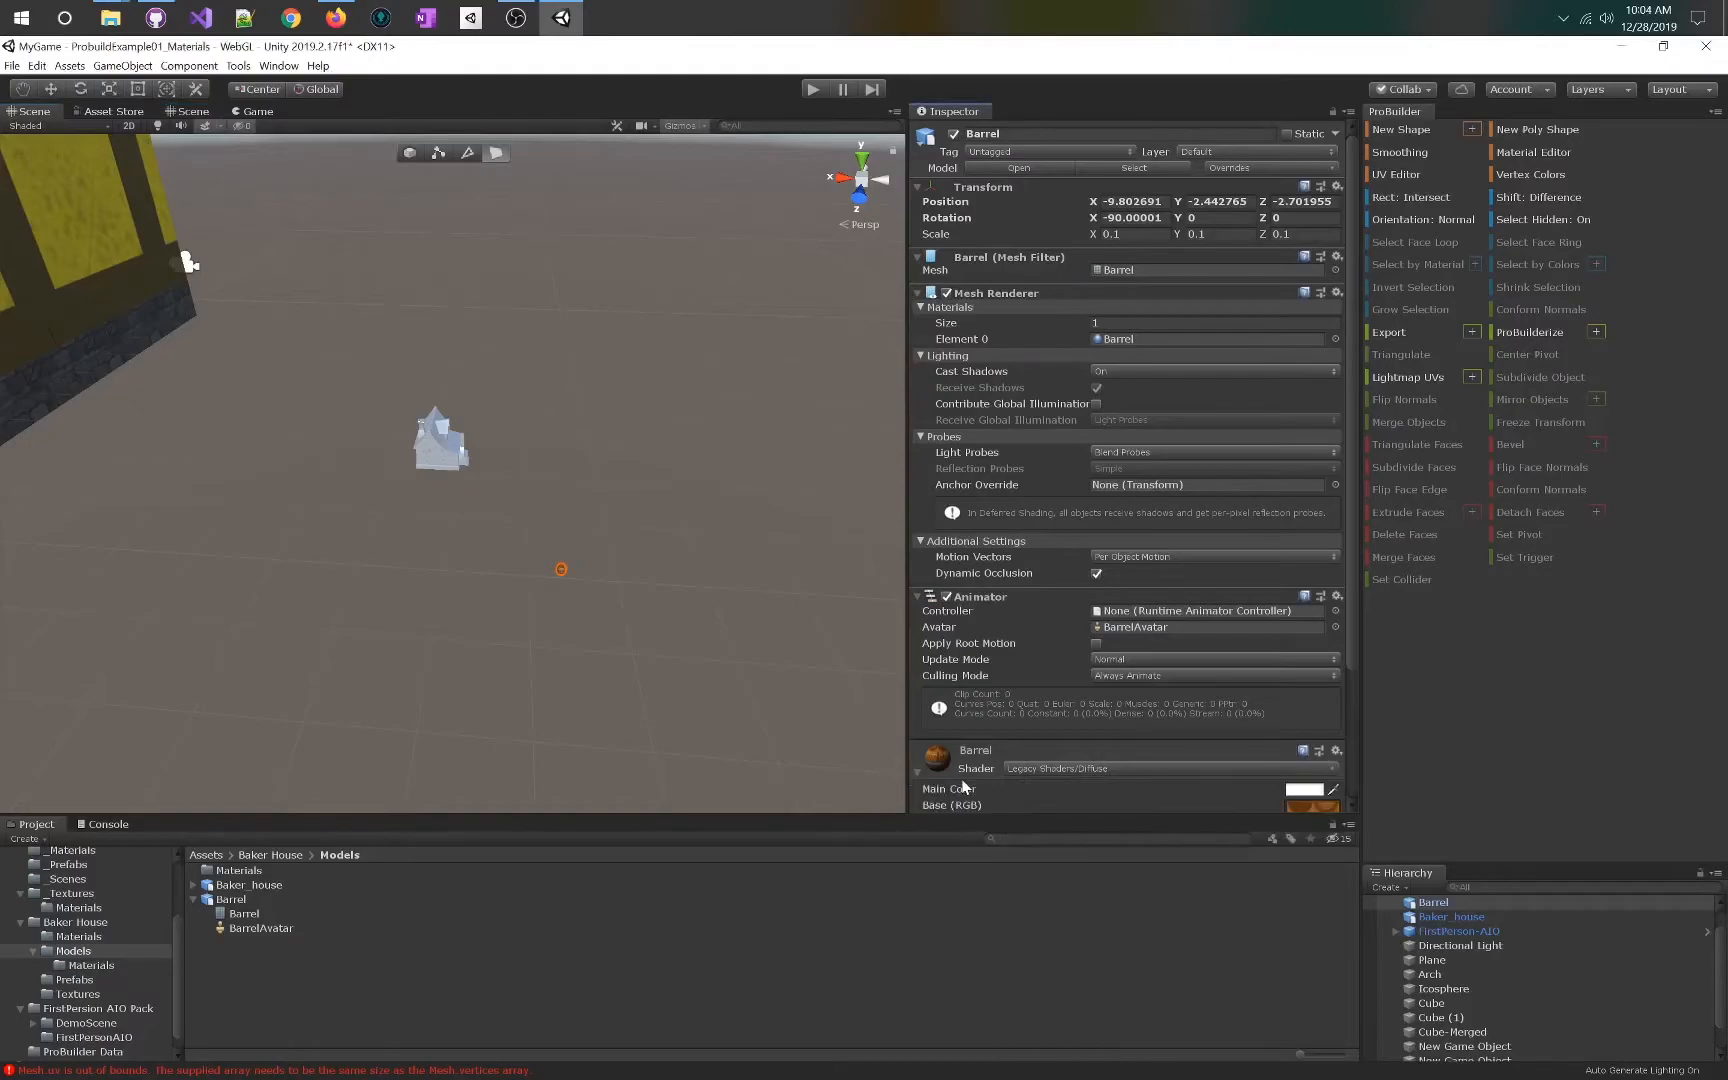
scroll(1300, 795, down, 3)
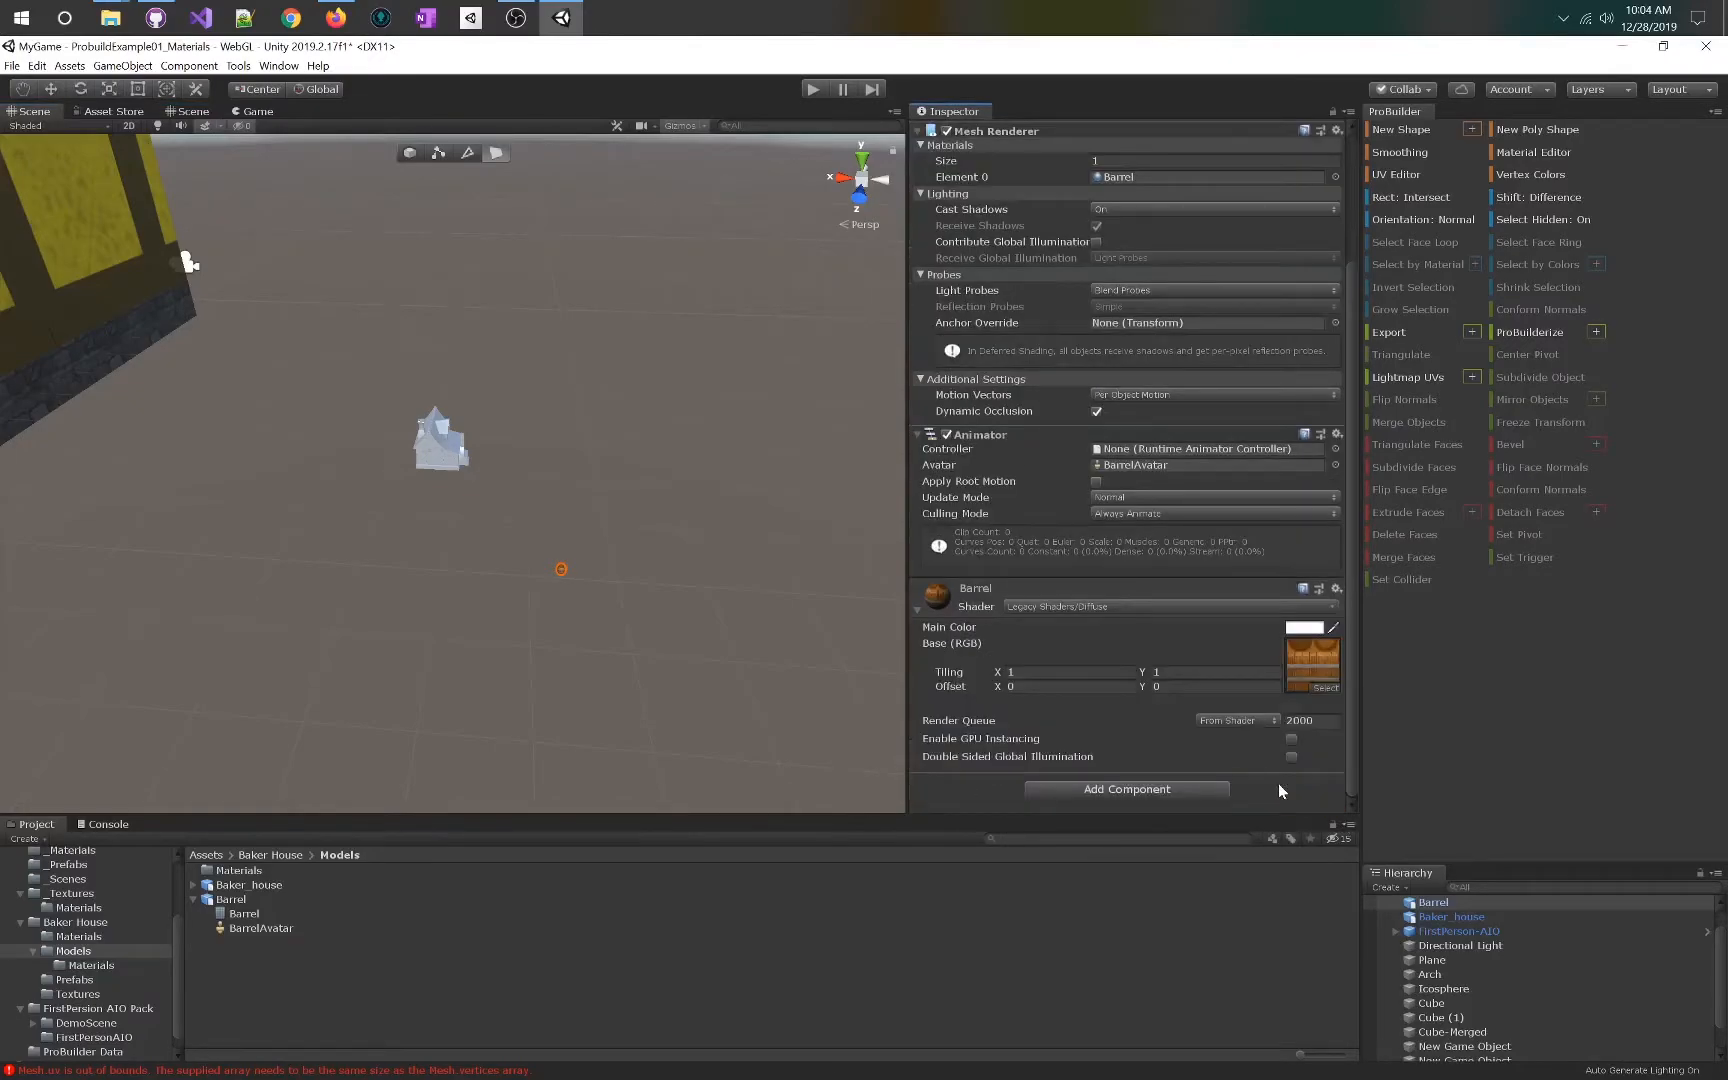
click(1328, 689)
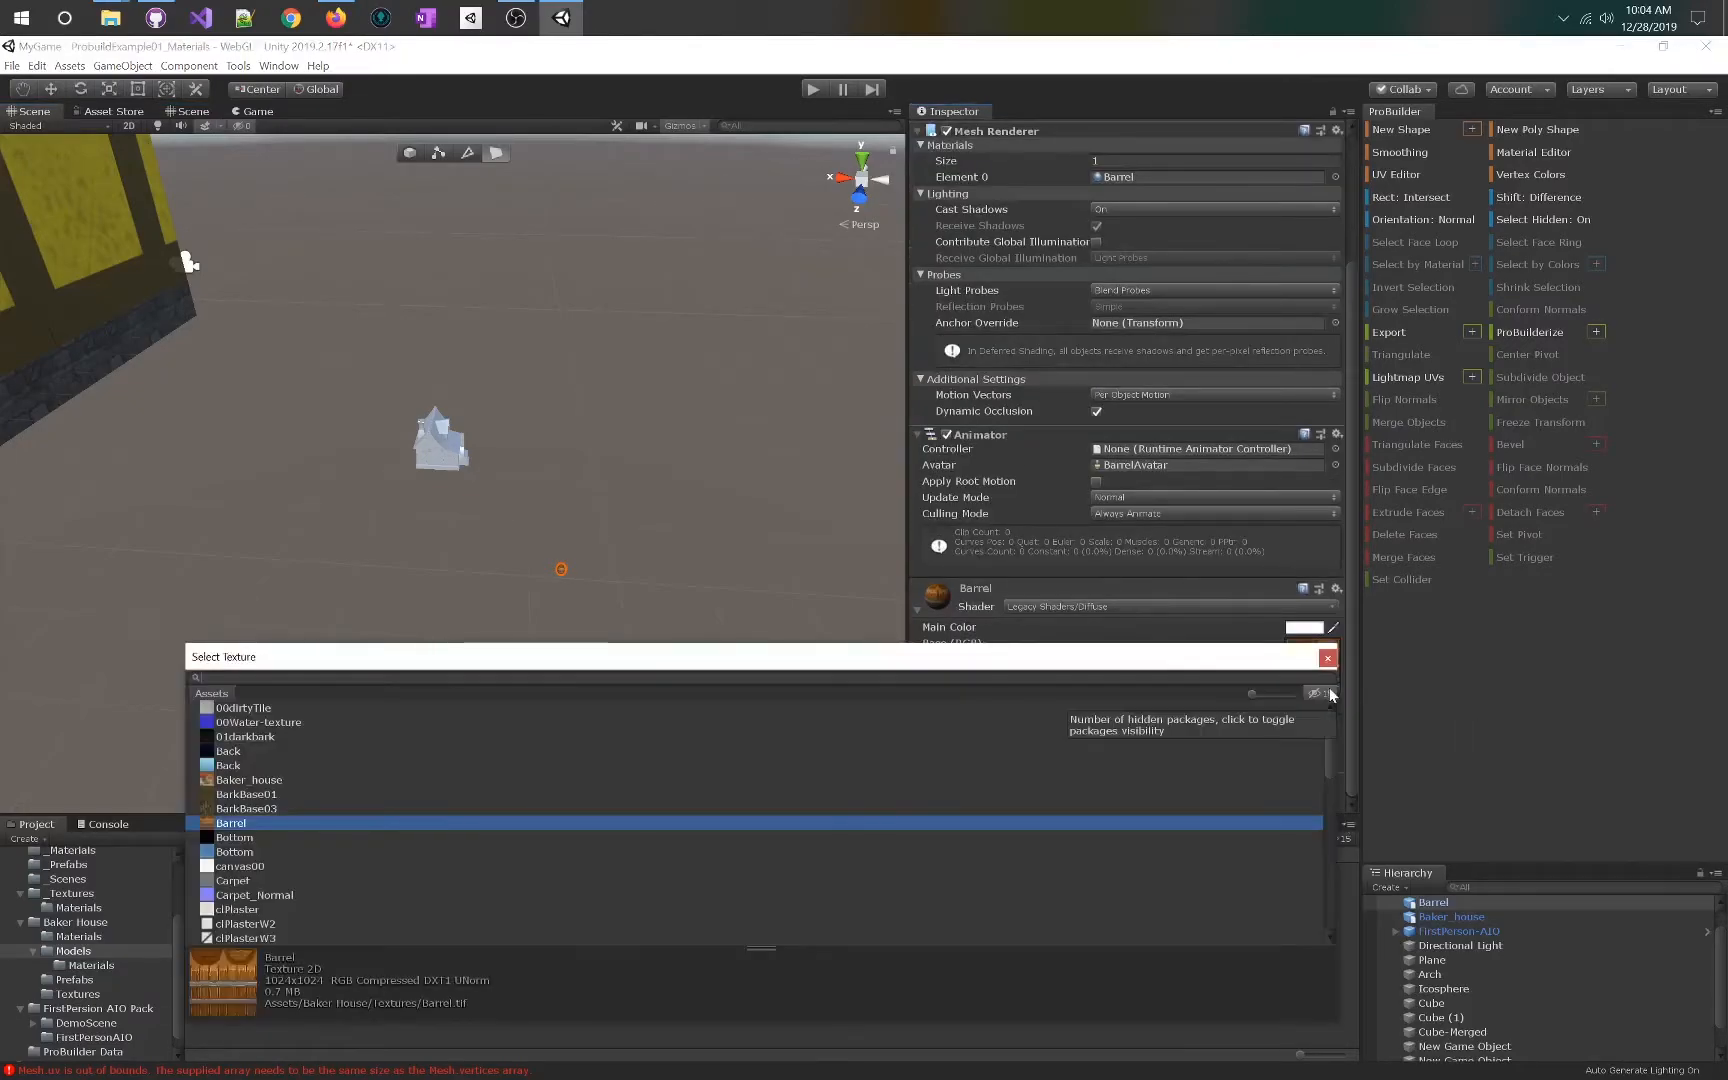
click(1328, 657)
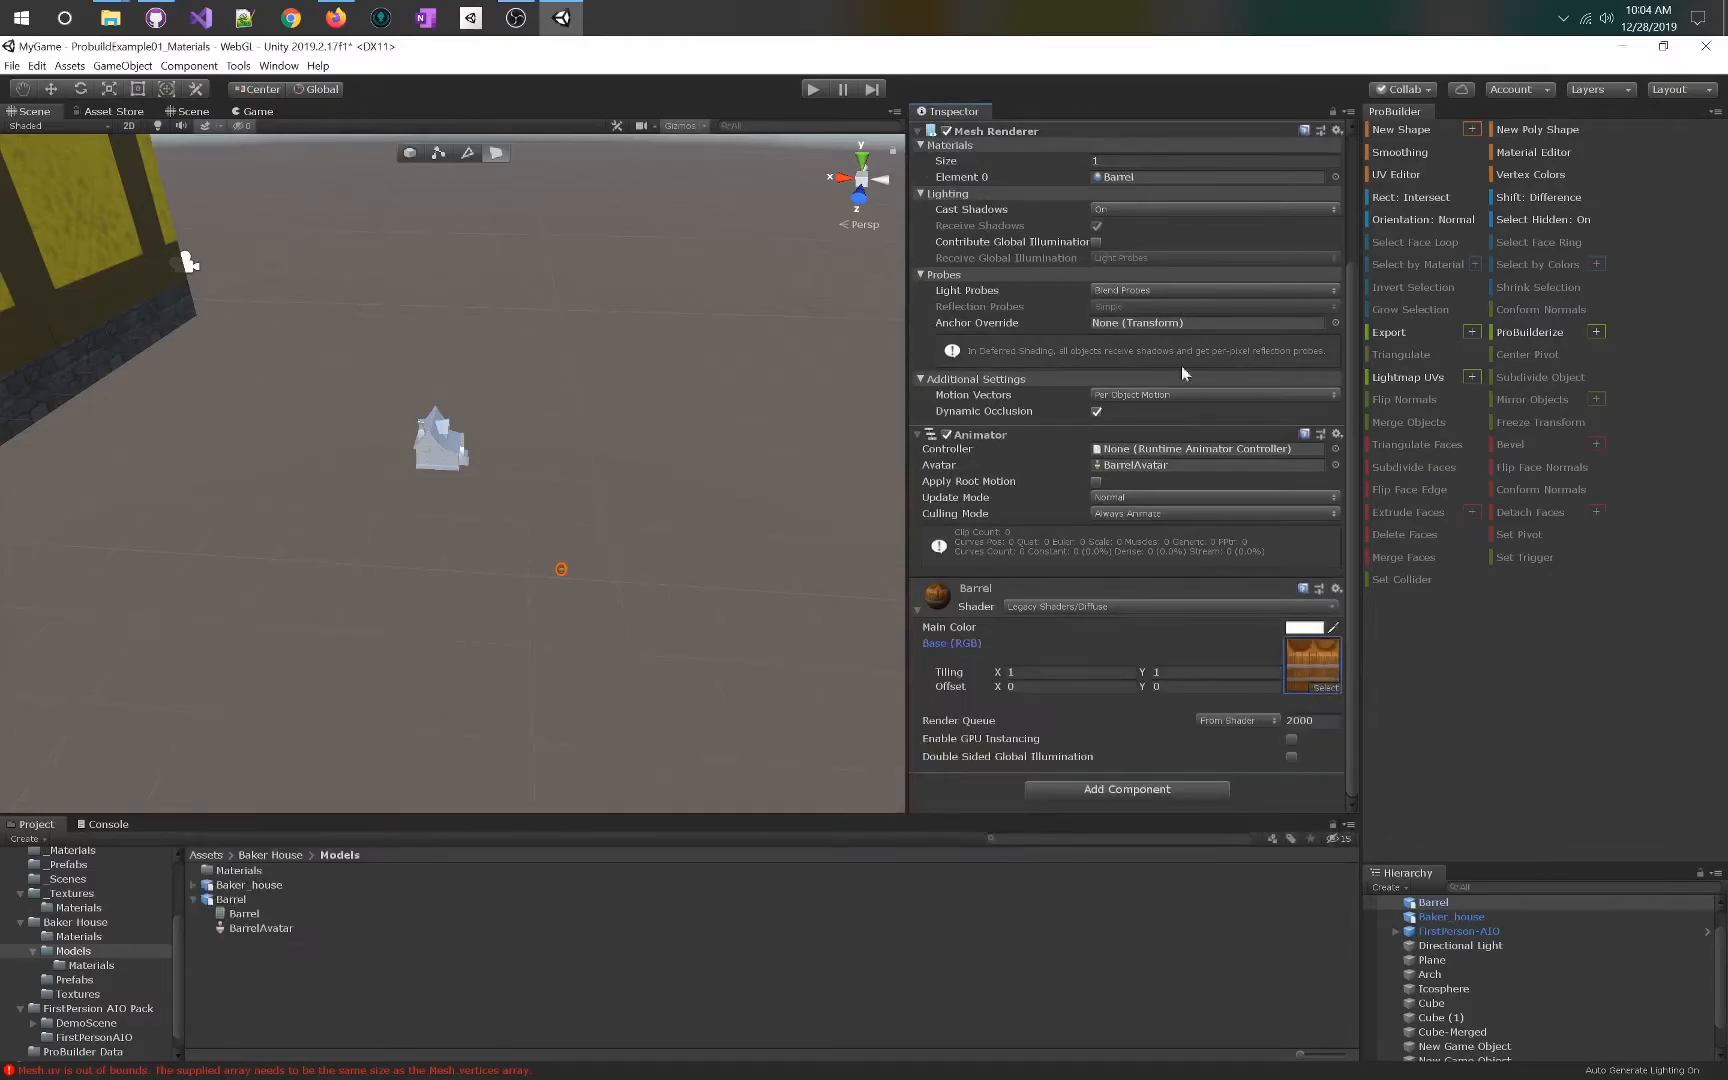
right_drag(746, 411, 349, 388)
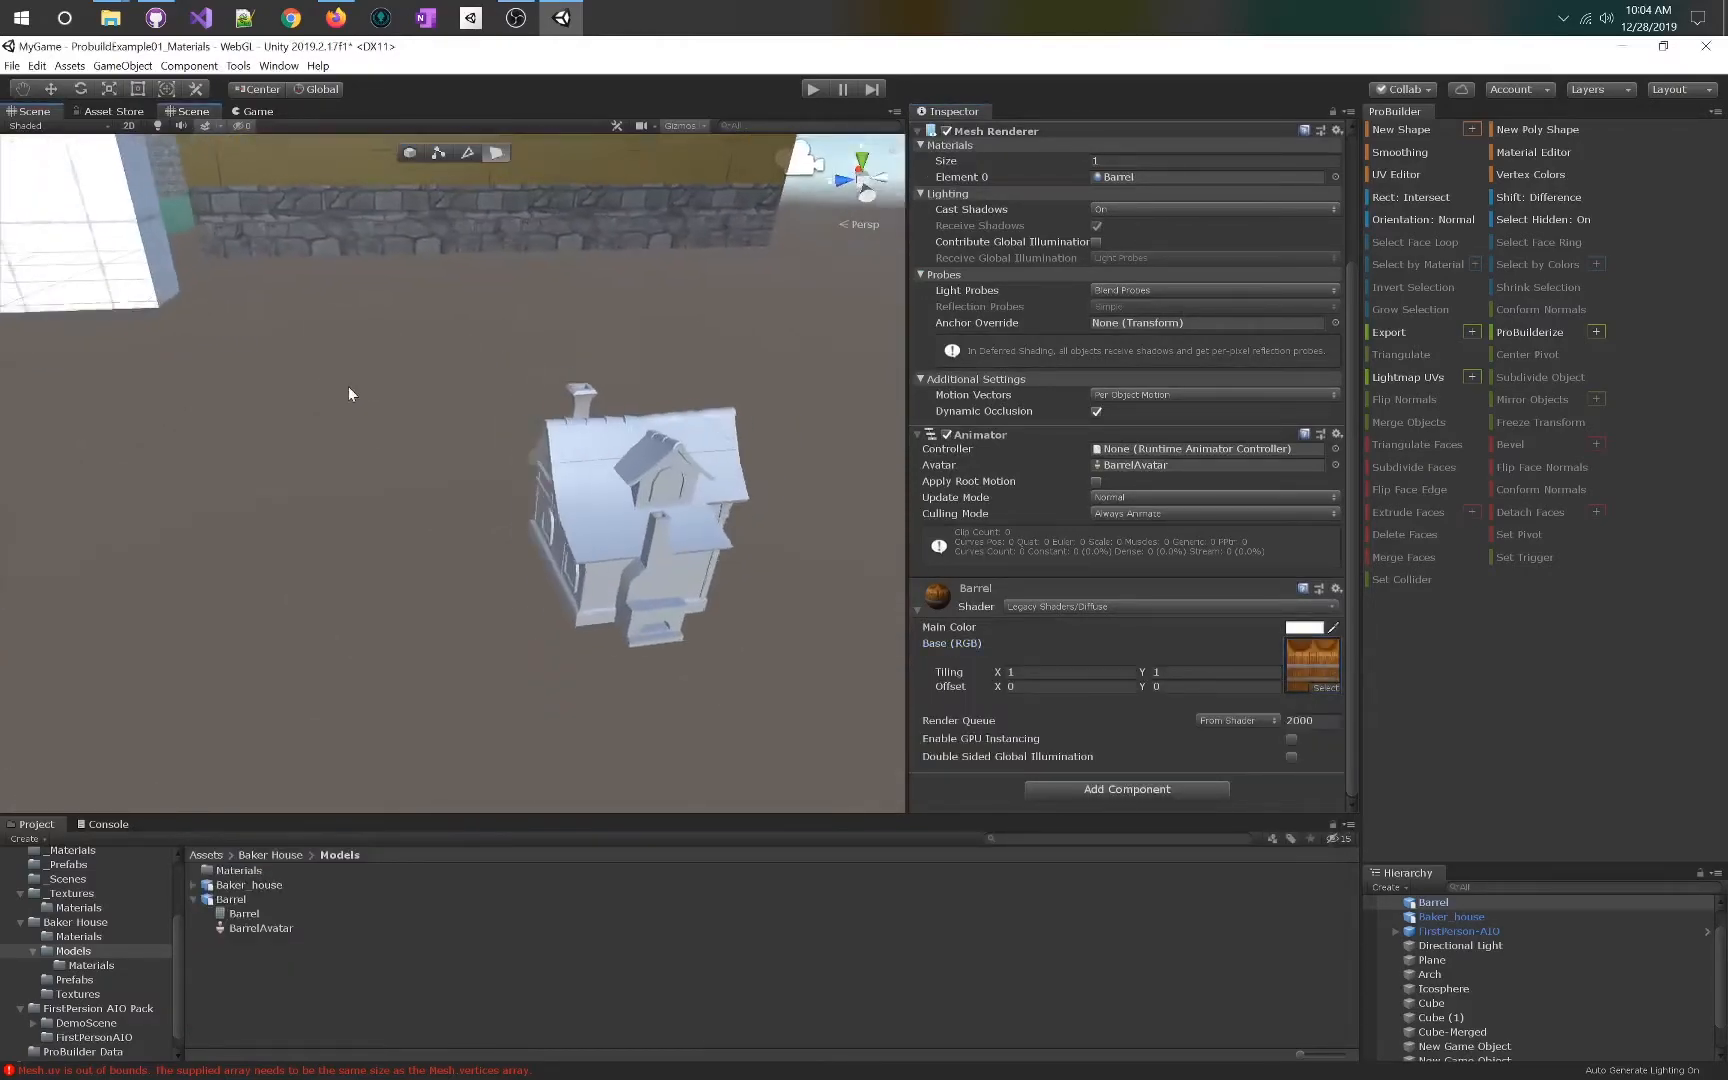
- Select the small Baker_house and scale it up uniformly to about 0.468
click(535, 478)
right_drag(405, 505, 577, 519)
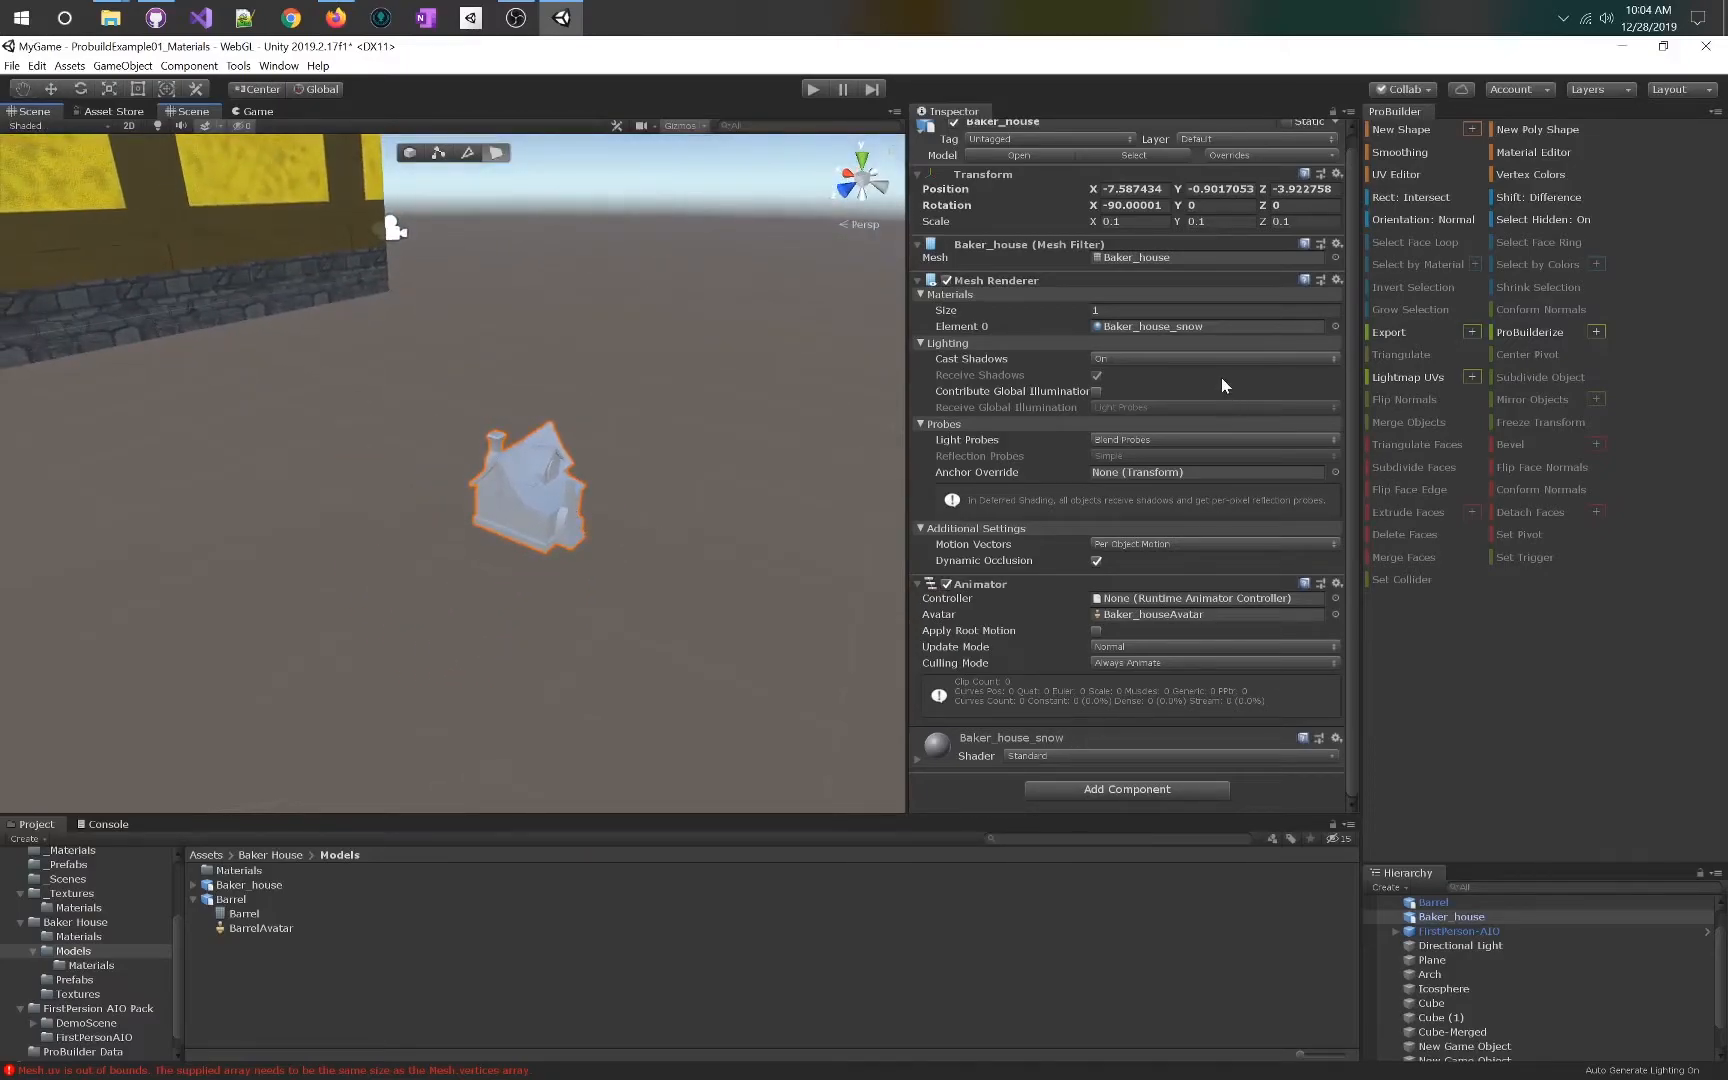
right_drag(675, 614, 585, 455)
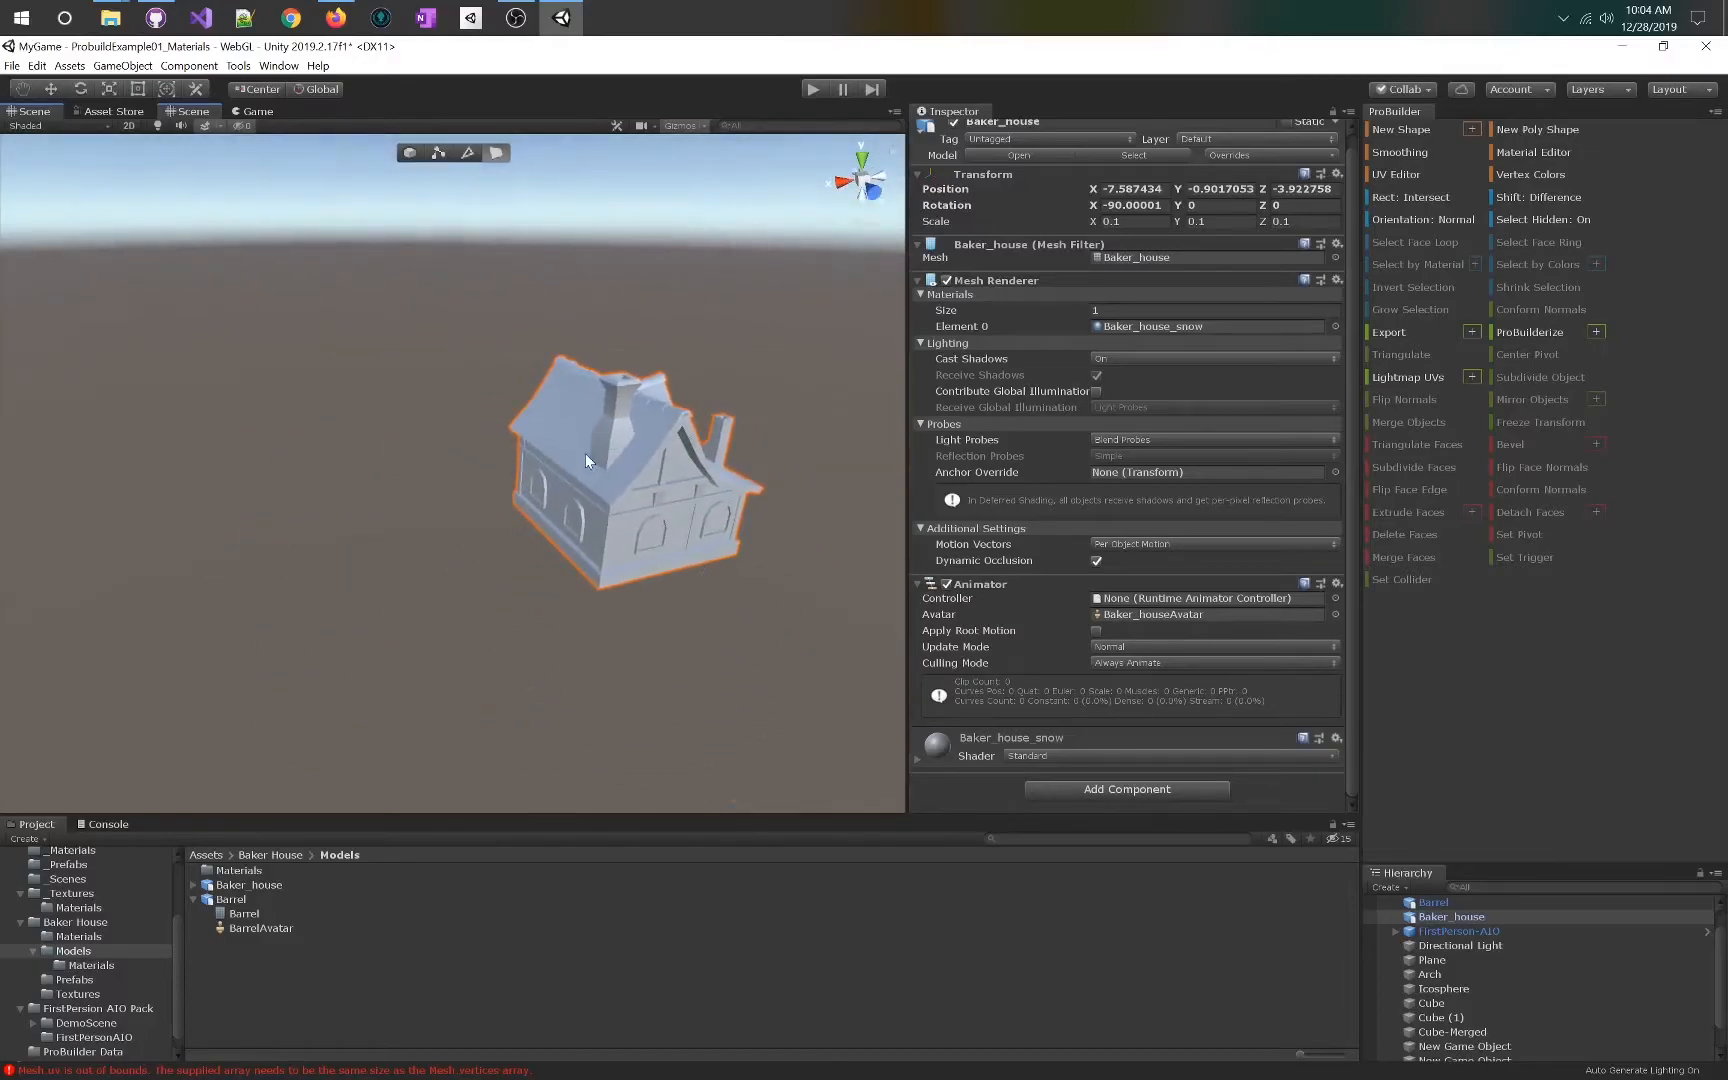
alt+drag(621, 390, 473, 411)
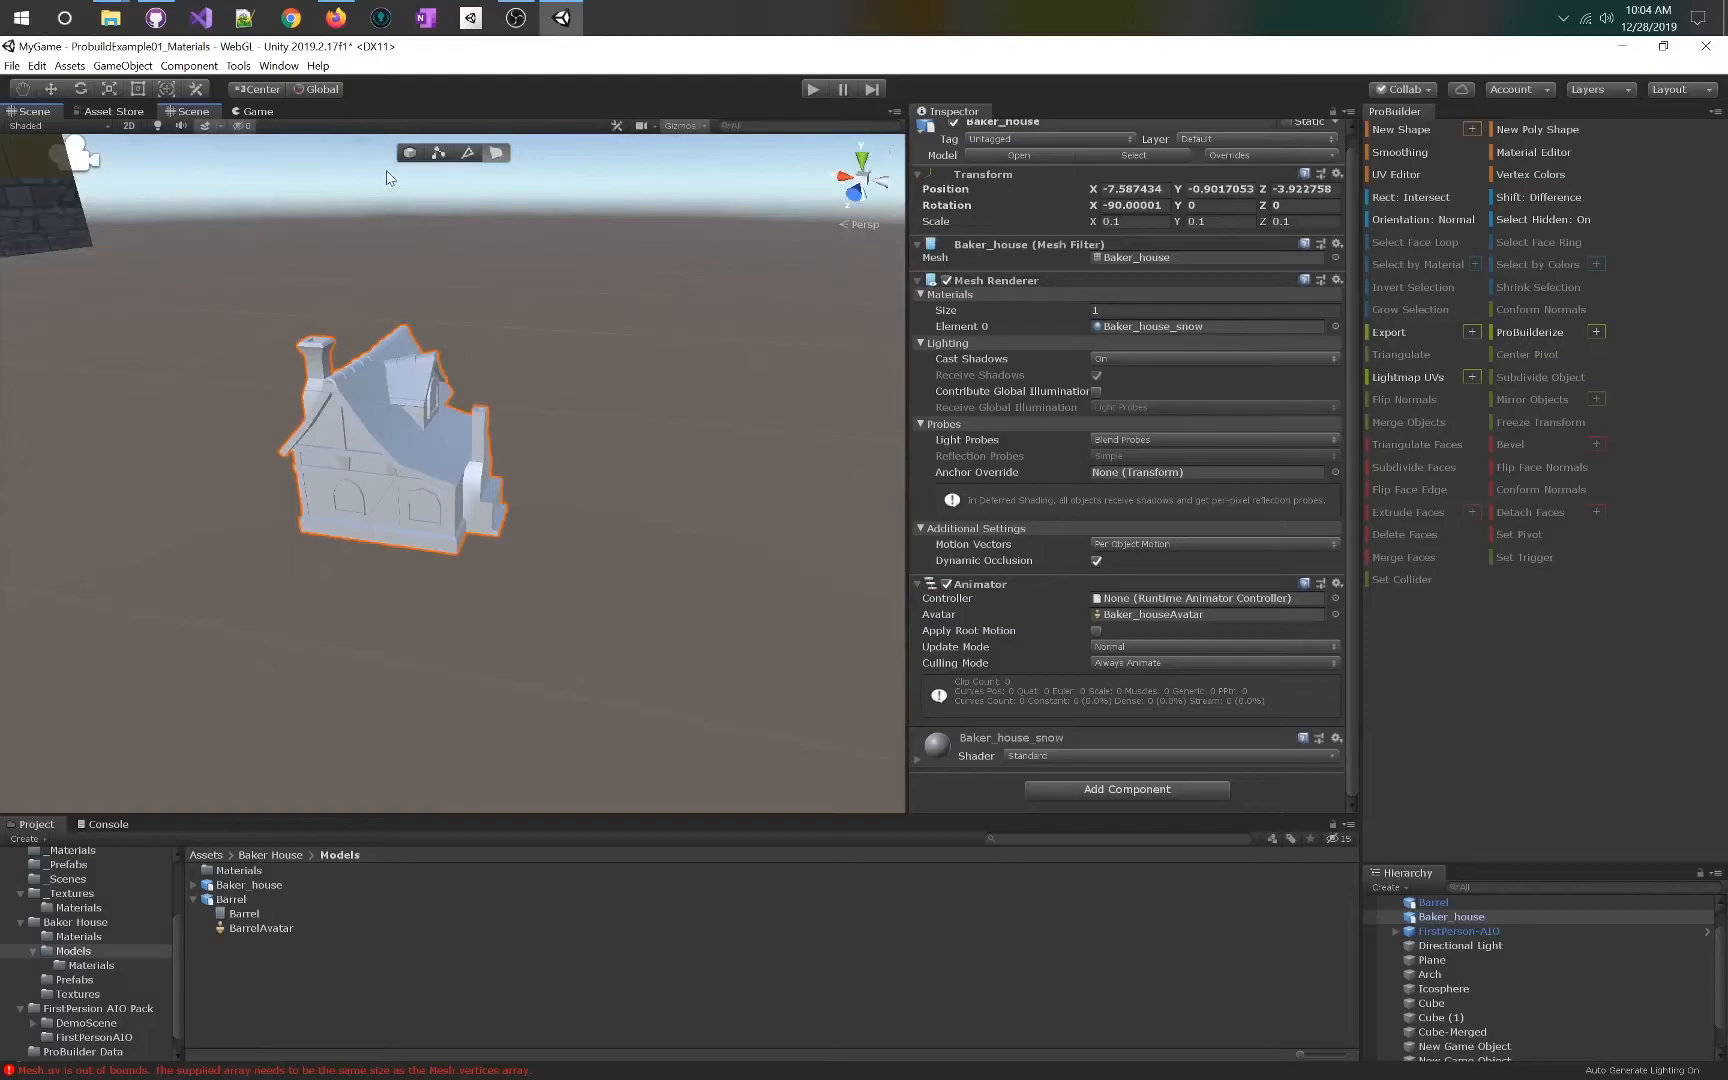
click(411, 153)
key(r)
drag(420, 418, 738, 365)
right_drag(738, 365, 560, 470)
- Move the Baker_house to about X 4.48, Y 0.07, Z 12.16, at the edge of the green ground plane
key(s)
key(w)
drag(586, 408, 586, 265)
right_drag(481, 429, 626, 329)
key(s)
key(a)
drag(626, 328, 4, 505)
key(f)
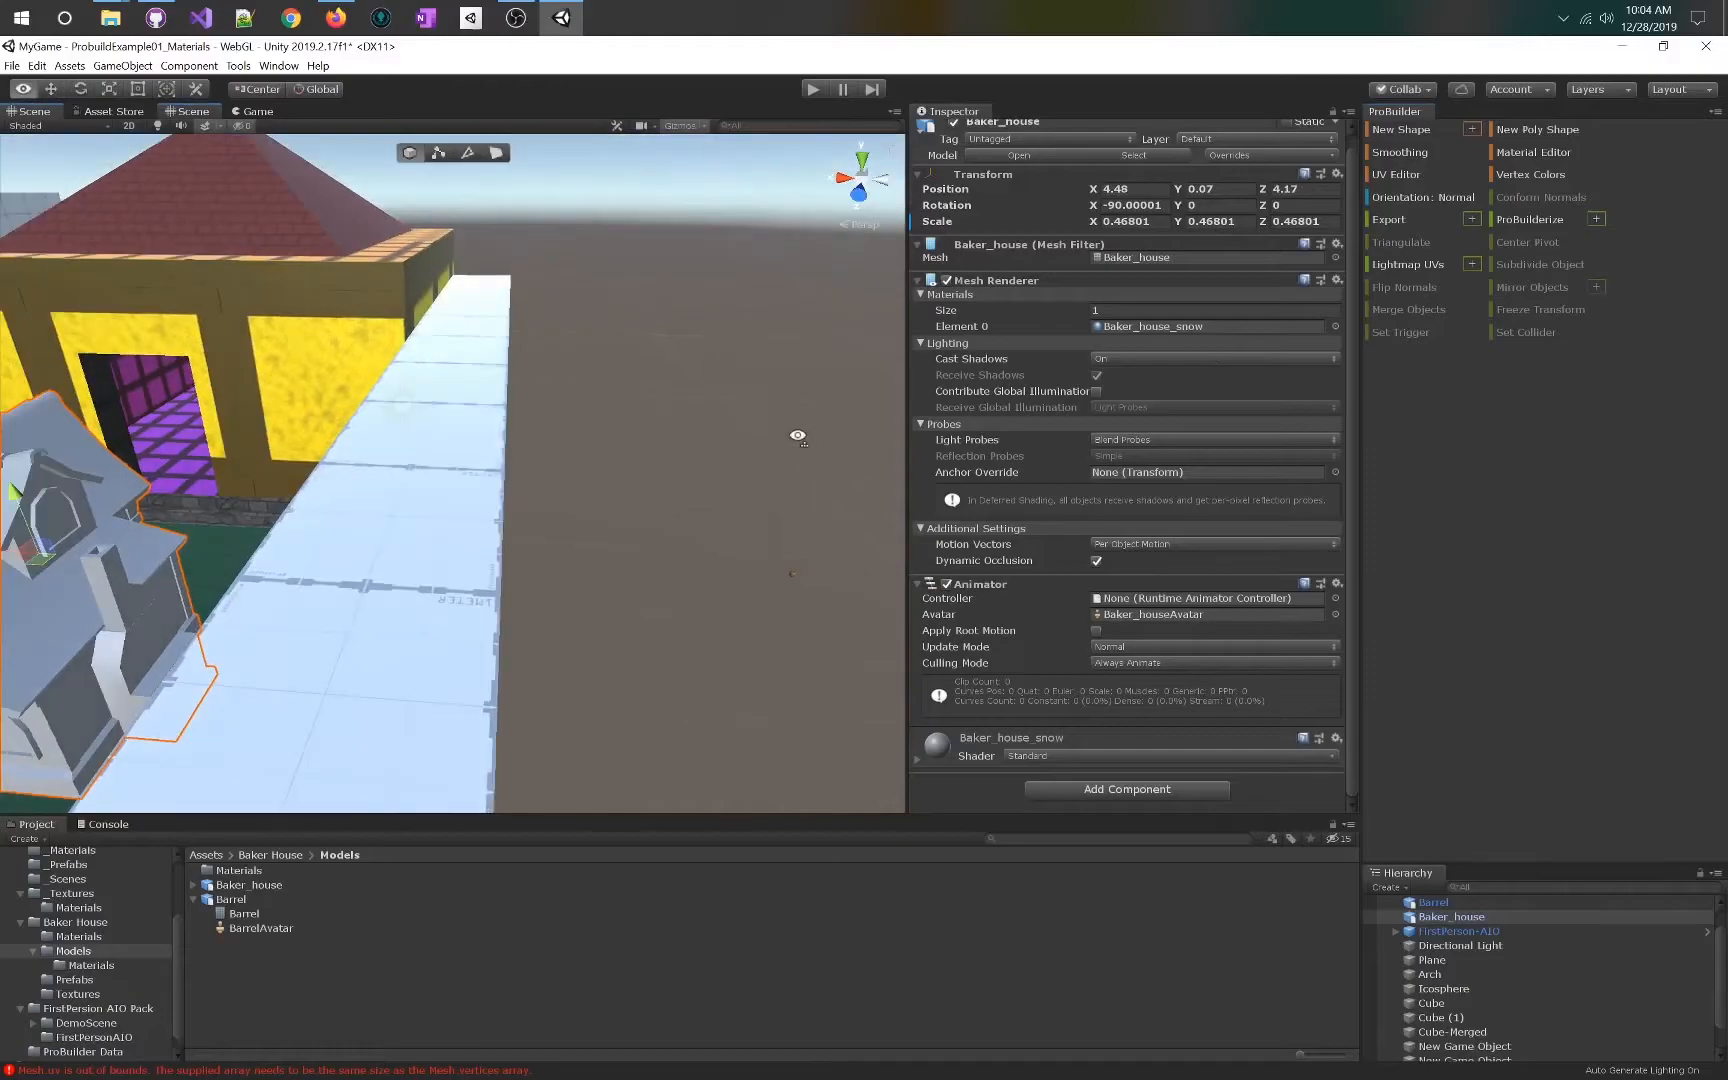
drag(495, 465, 266, 544)
key(f)
right_drag(1457, 452, 1217, 399)
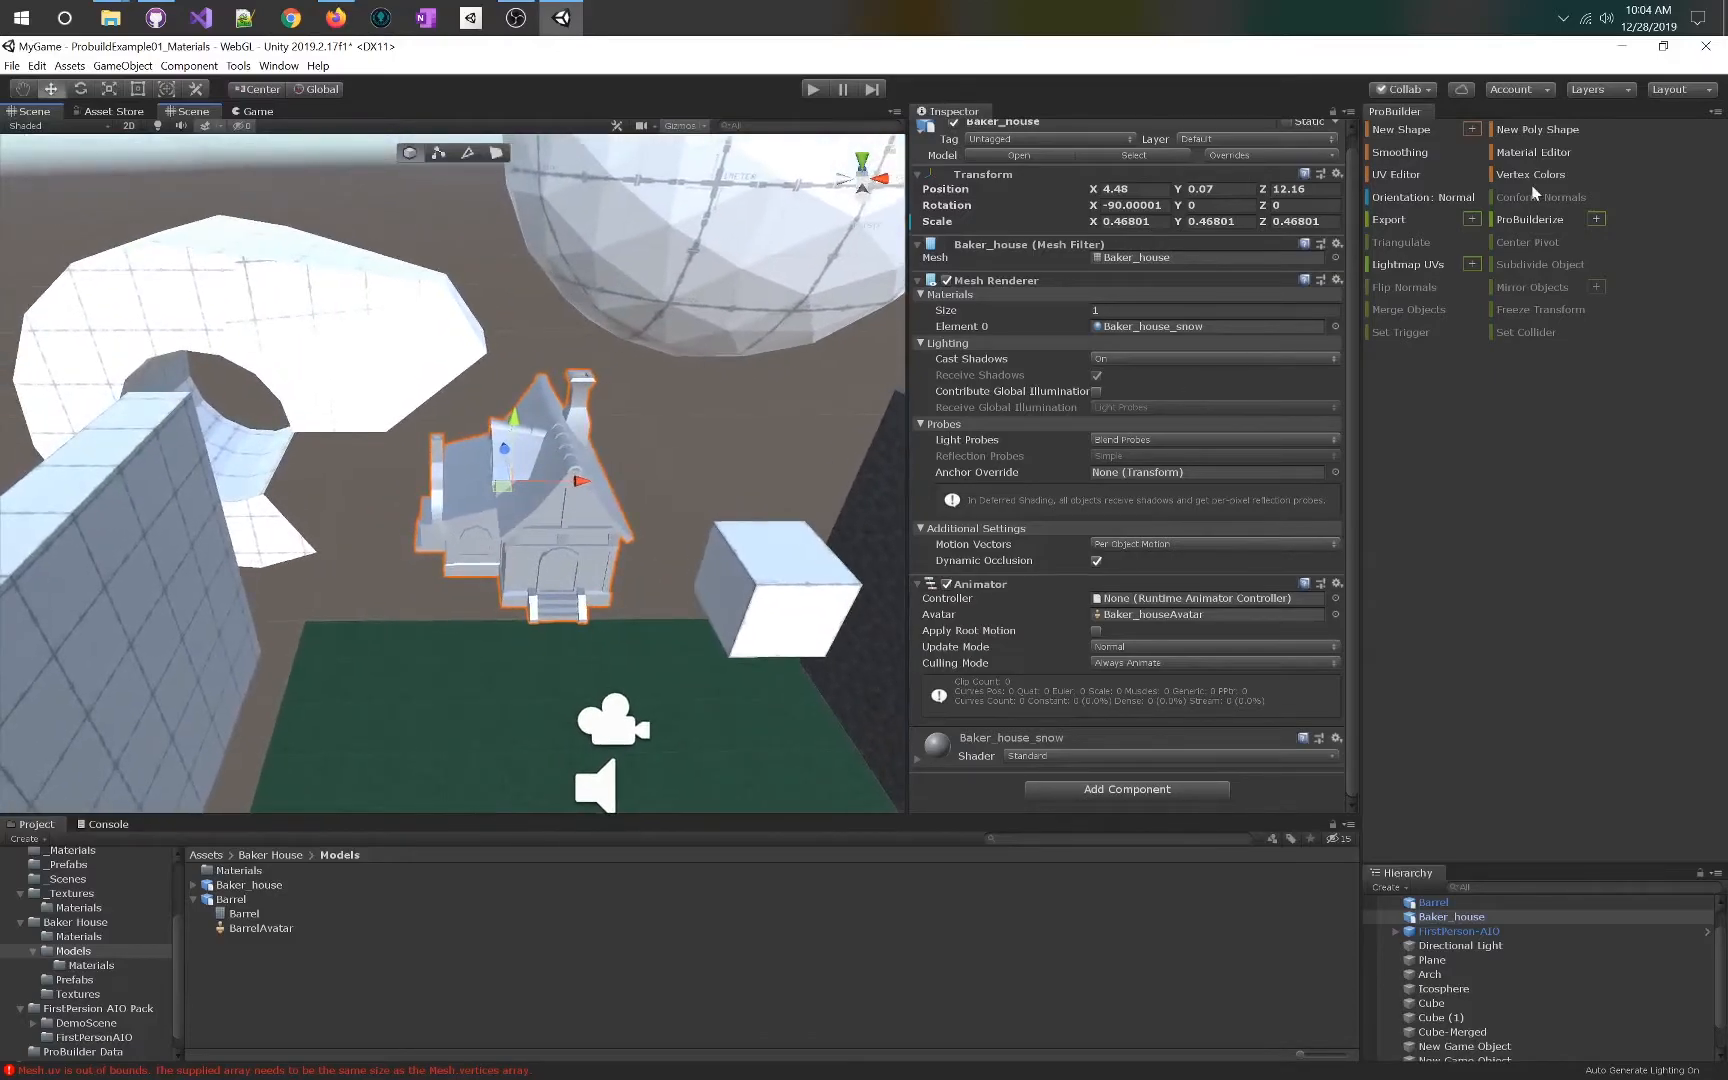
- Convert the Baker_house into a ProBuilder mesh and select its front door face
click(1530, 219)
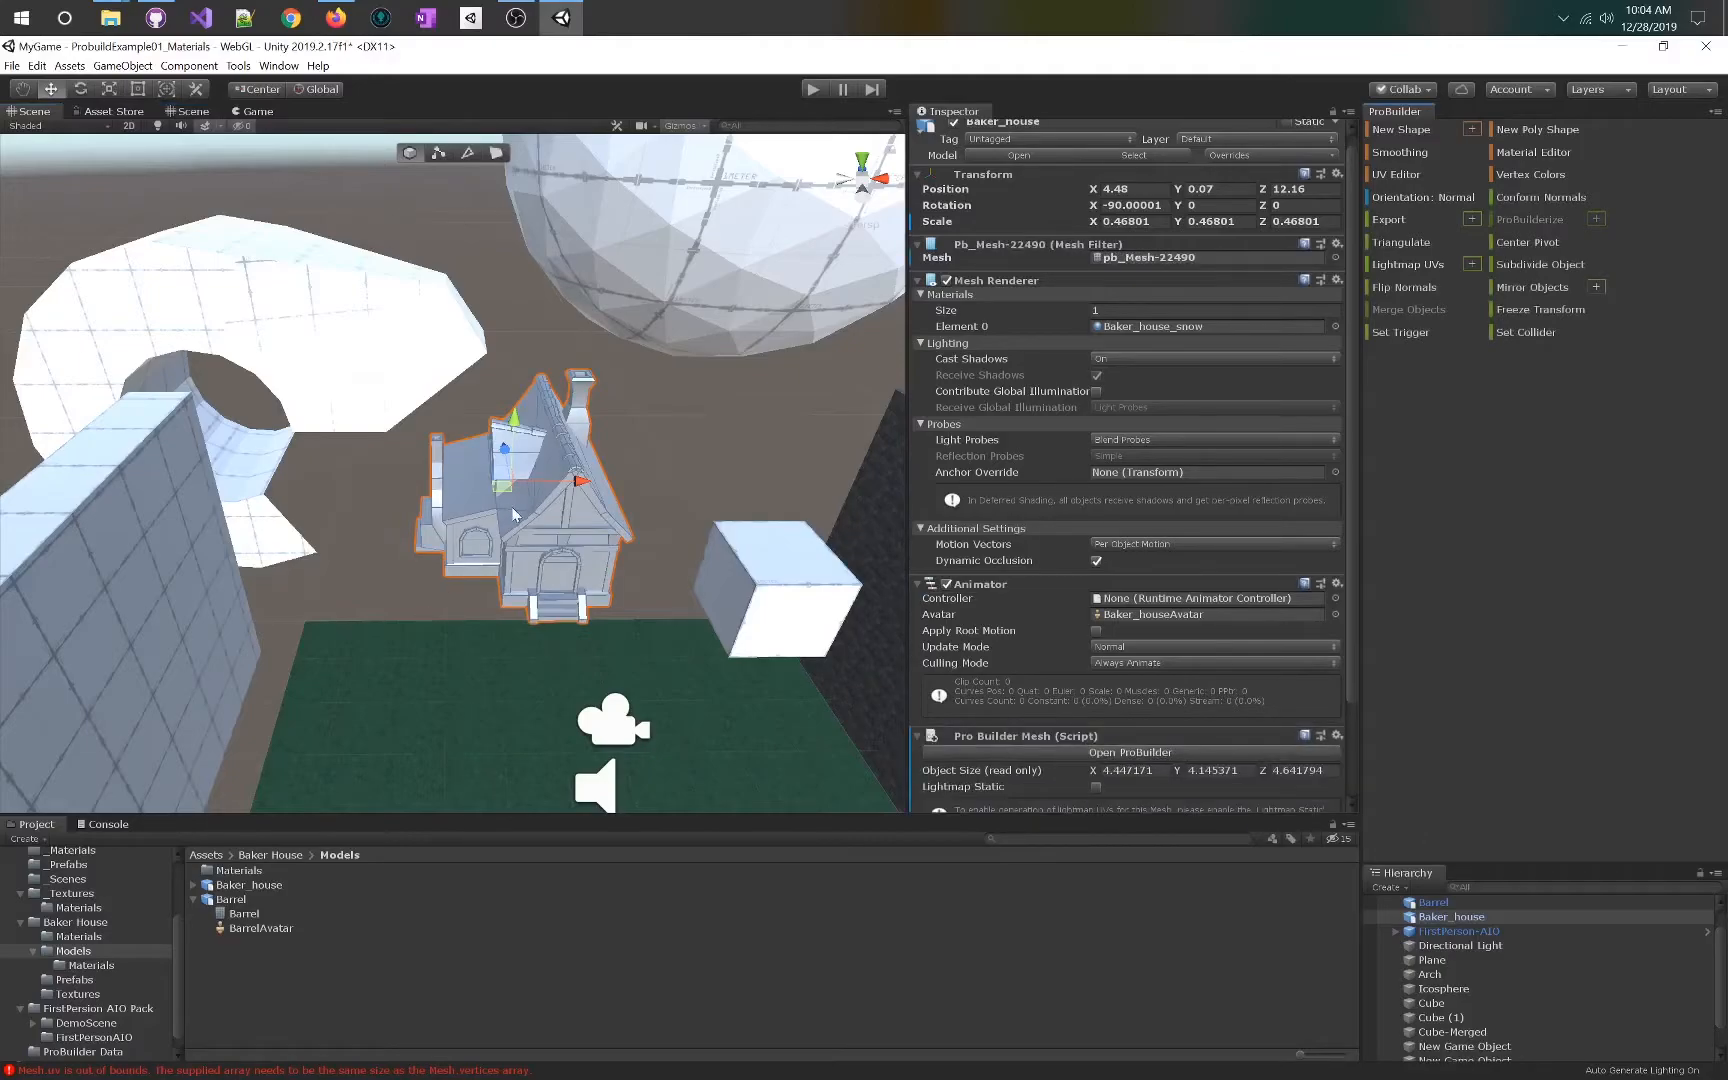
right_drag(710, 463, 463, 490)
key(w)
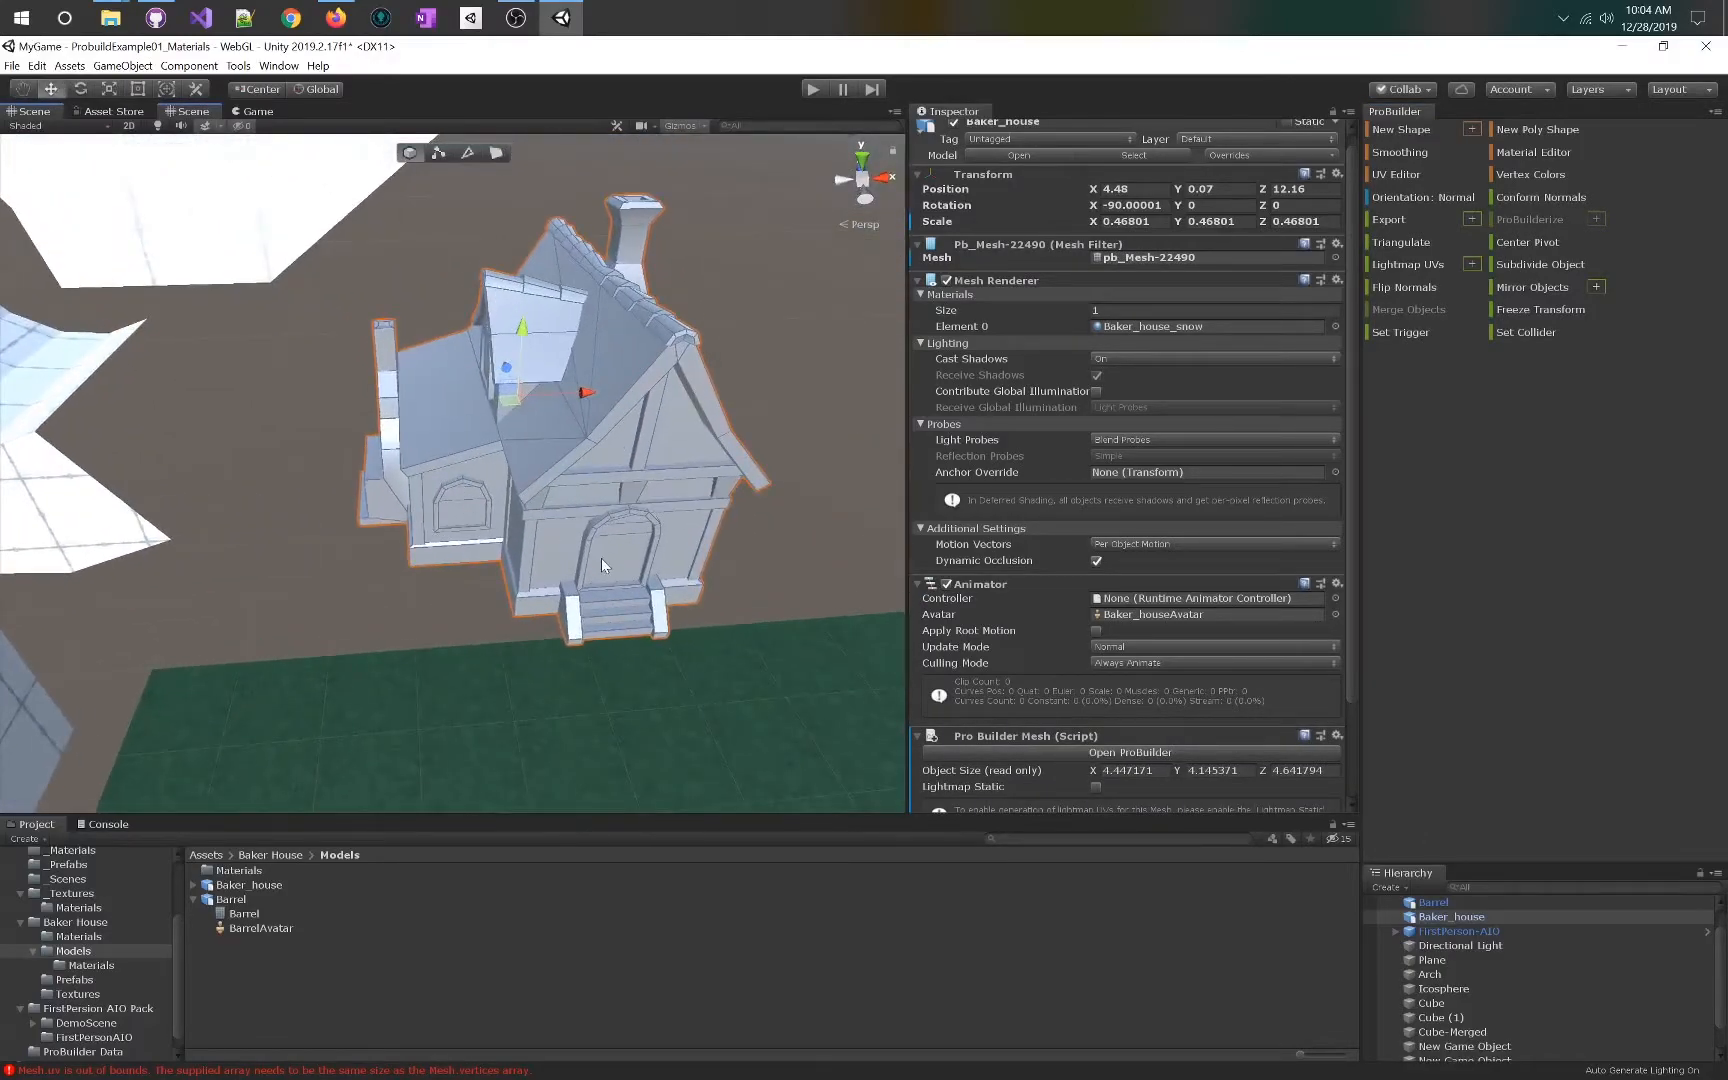
click(496, 153)
click(620, 556)
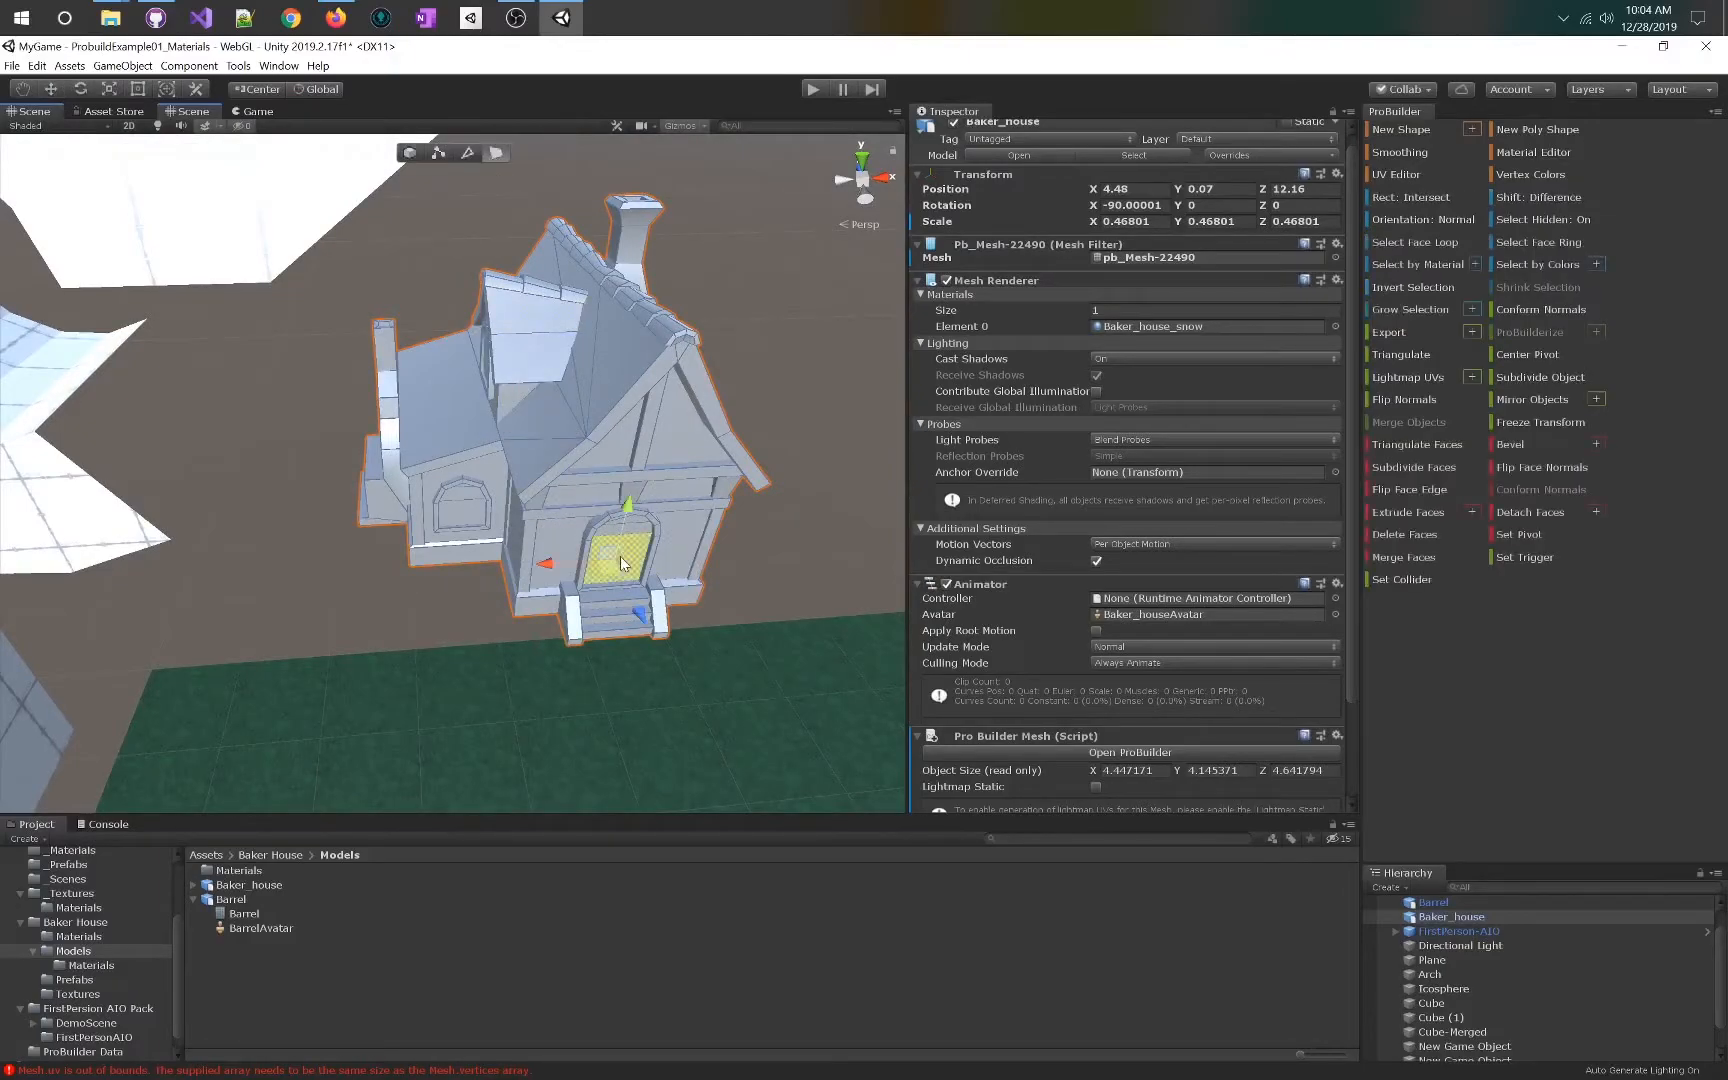
mouse_move(640, 640)
shift+mouse_down()
mouse_move(661, 683)
mouse_move(627, 588)
mouse_move(633, 612)
shift+mouse_up()
right_drag(274, 359, 363, 328)
key(s)
right_drag(228, 339, 298, 312)
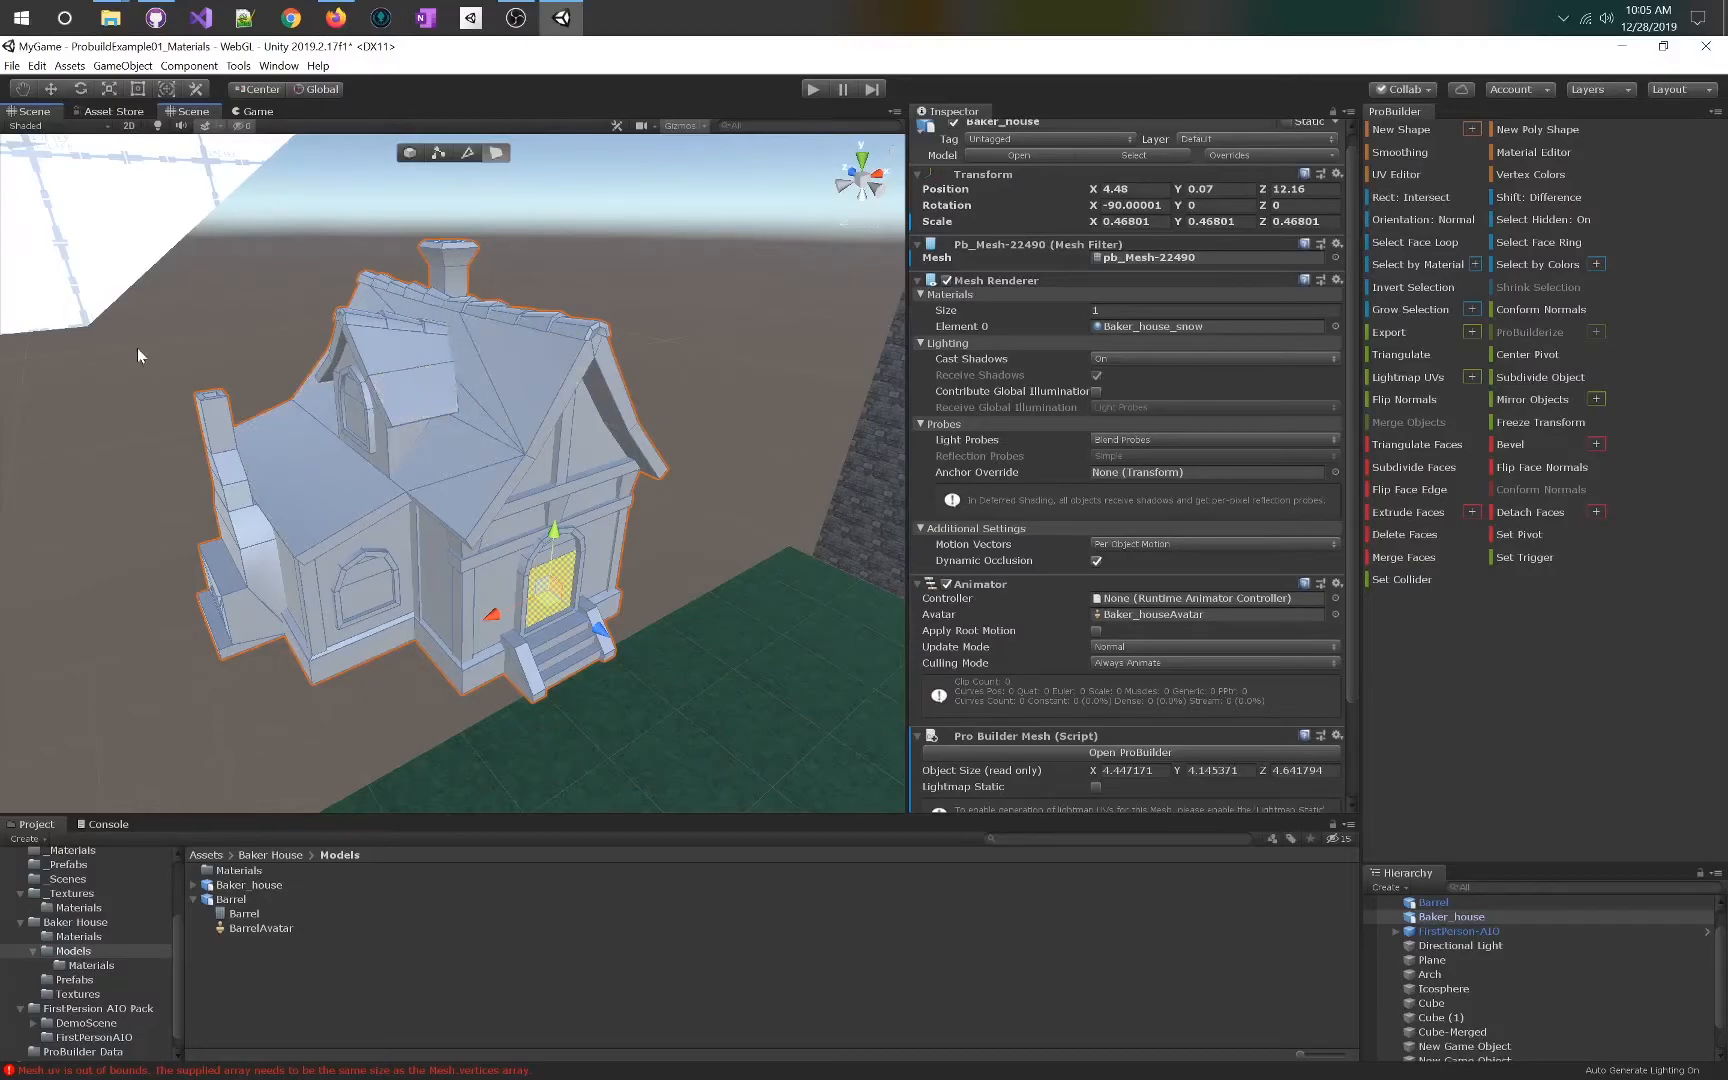
- Switch to Firefox, review the My Blender skins texture pack on OpenGameArt, and return to Unity
click(337, 18)
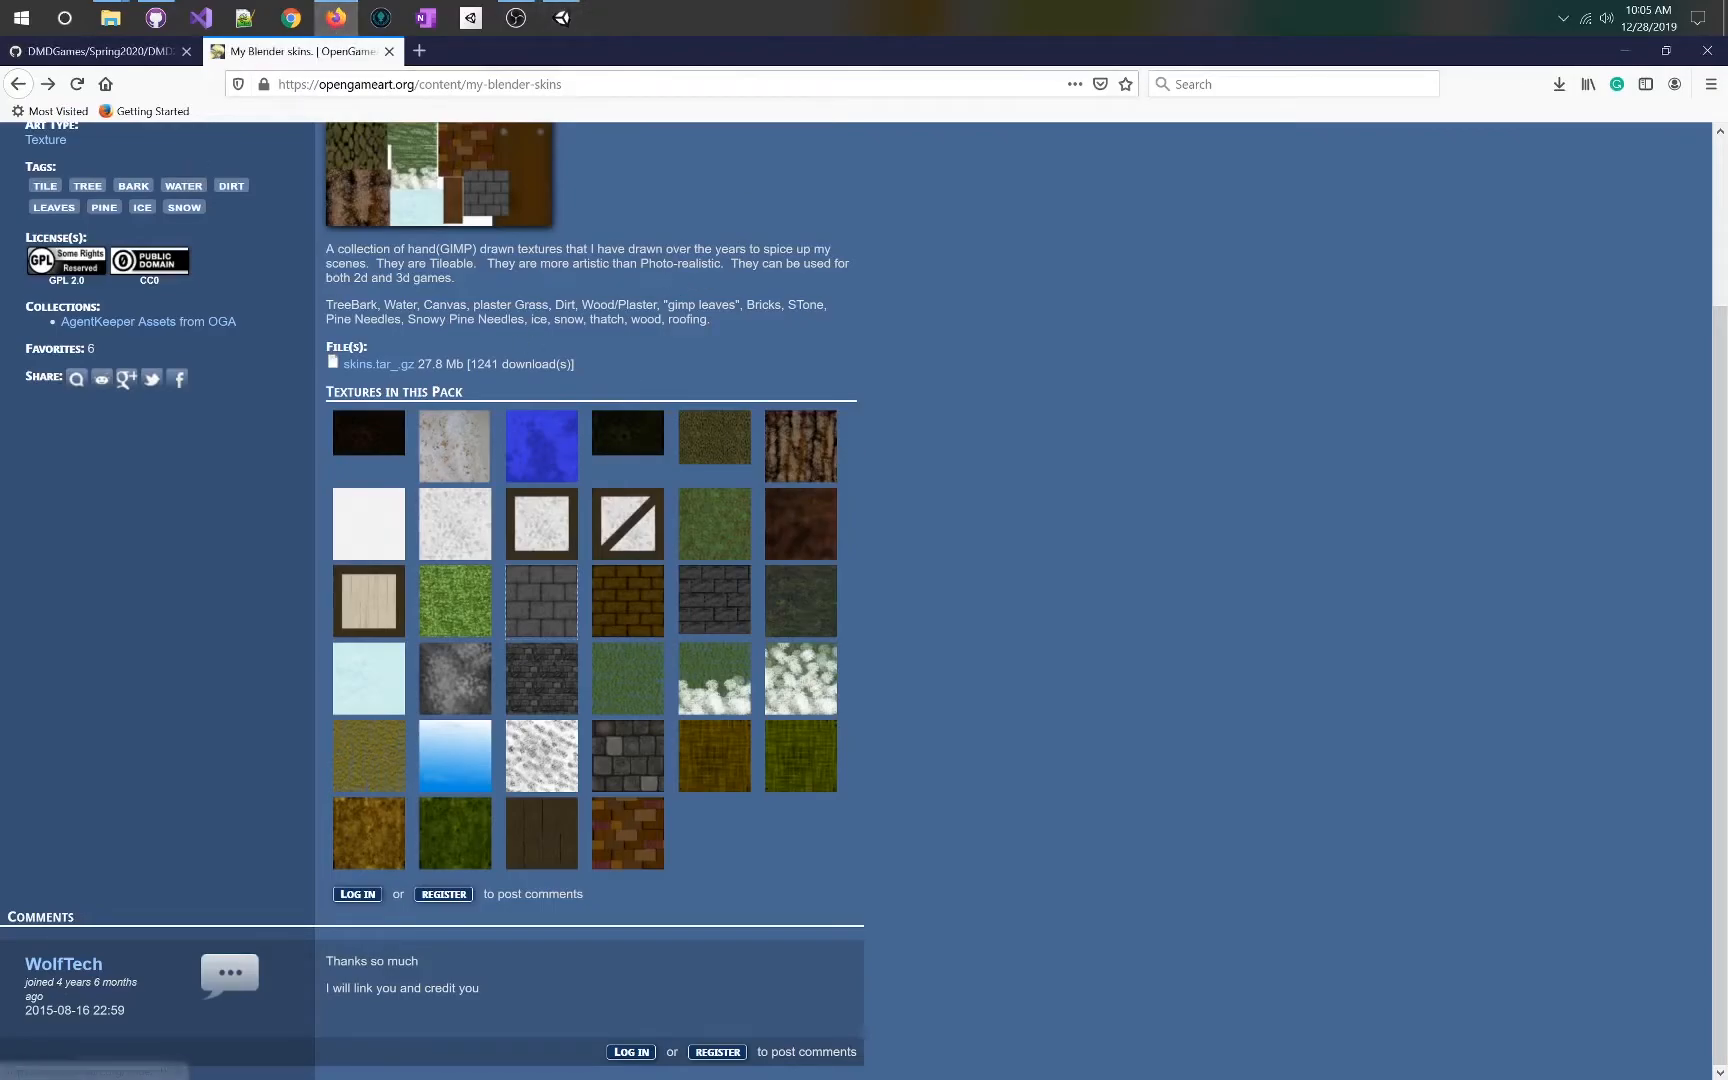
scroll(740, 380, up, 3)
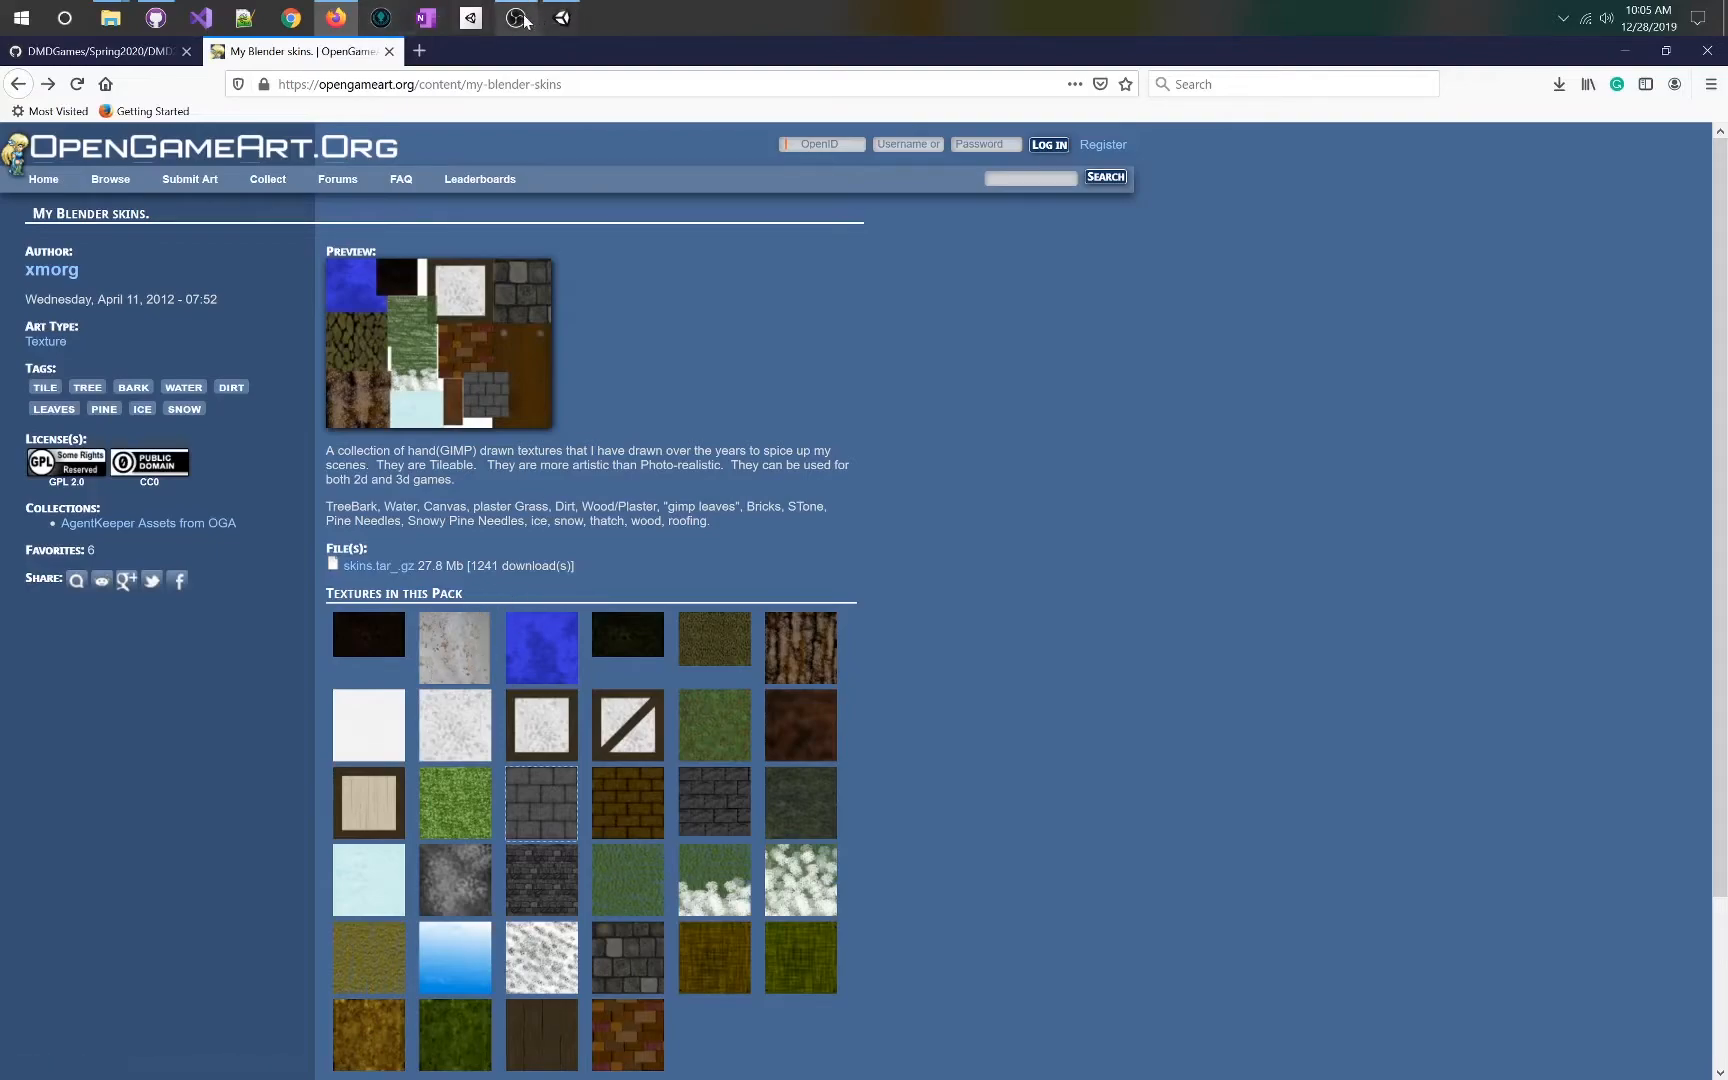
click(565, 19)
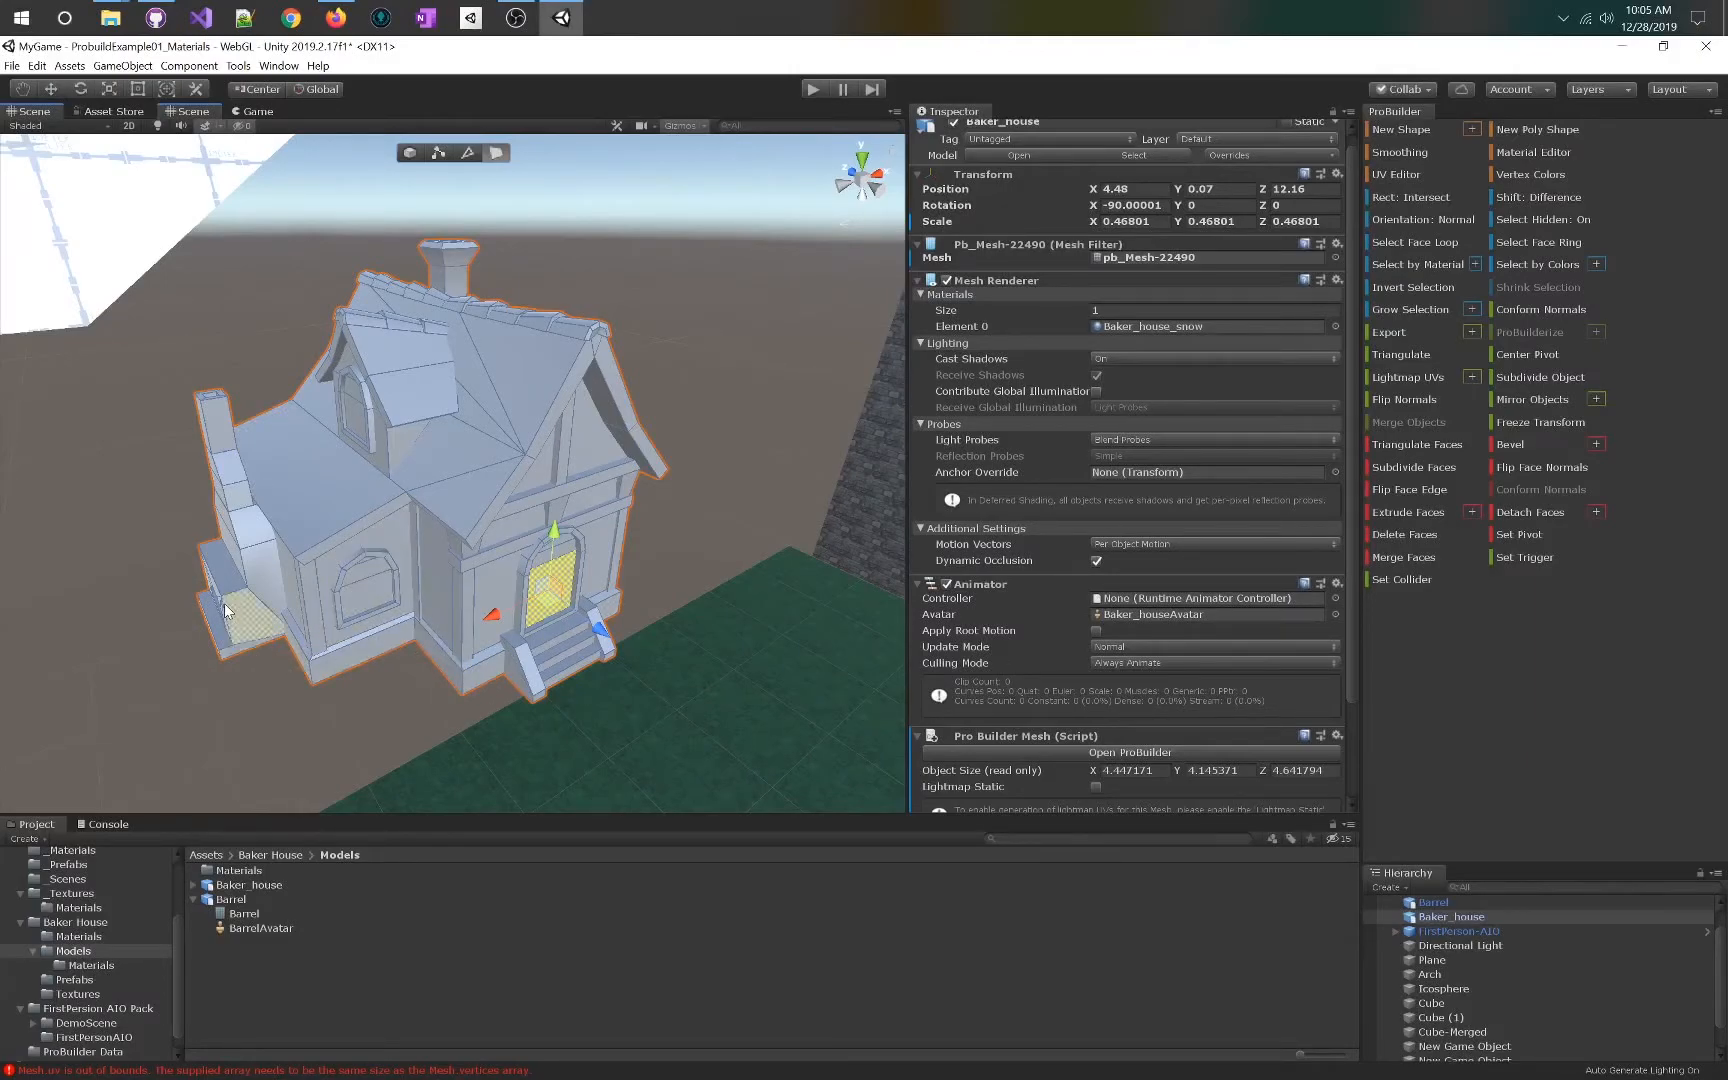
- Examine the converted Baker_house's chimney, walls, roof and entrance from several sides
right_drag(85, 593, 405, 594)
key(a)
key(w)
right_drag(621, 390, 410, 541)
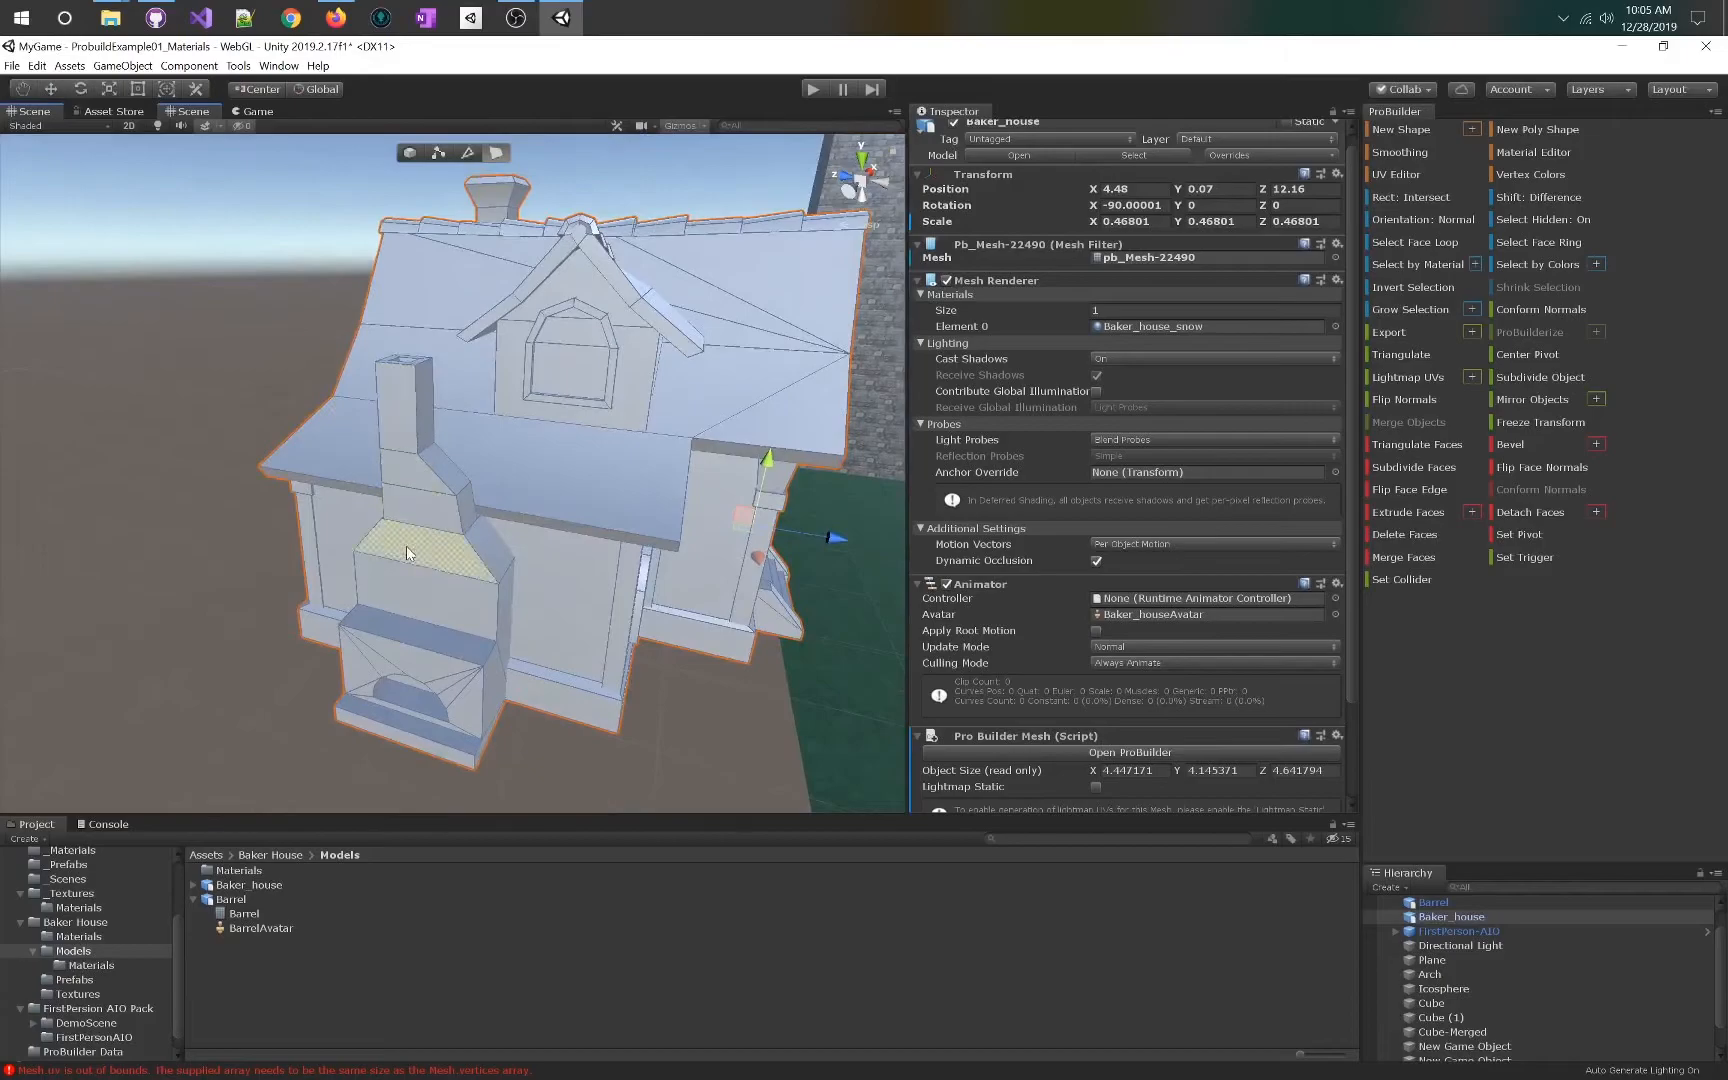
key(a)
right_drag(302, 614, 567, 613)
right_drag(468, 590, 1129, 514)
right_drag(401, 566, 575, 540)
key(s)
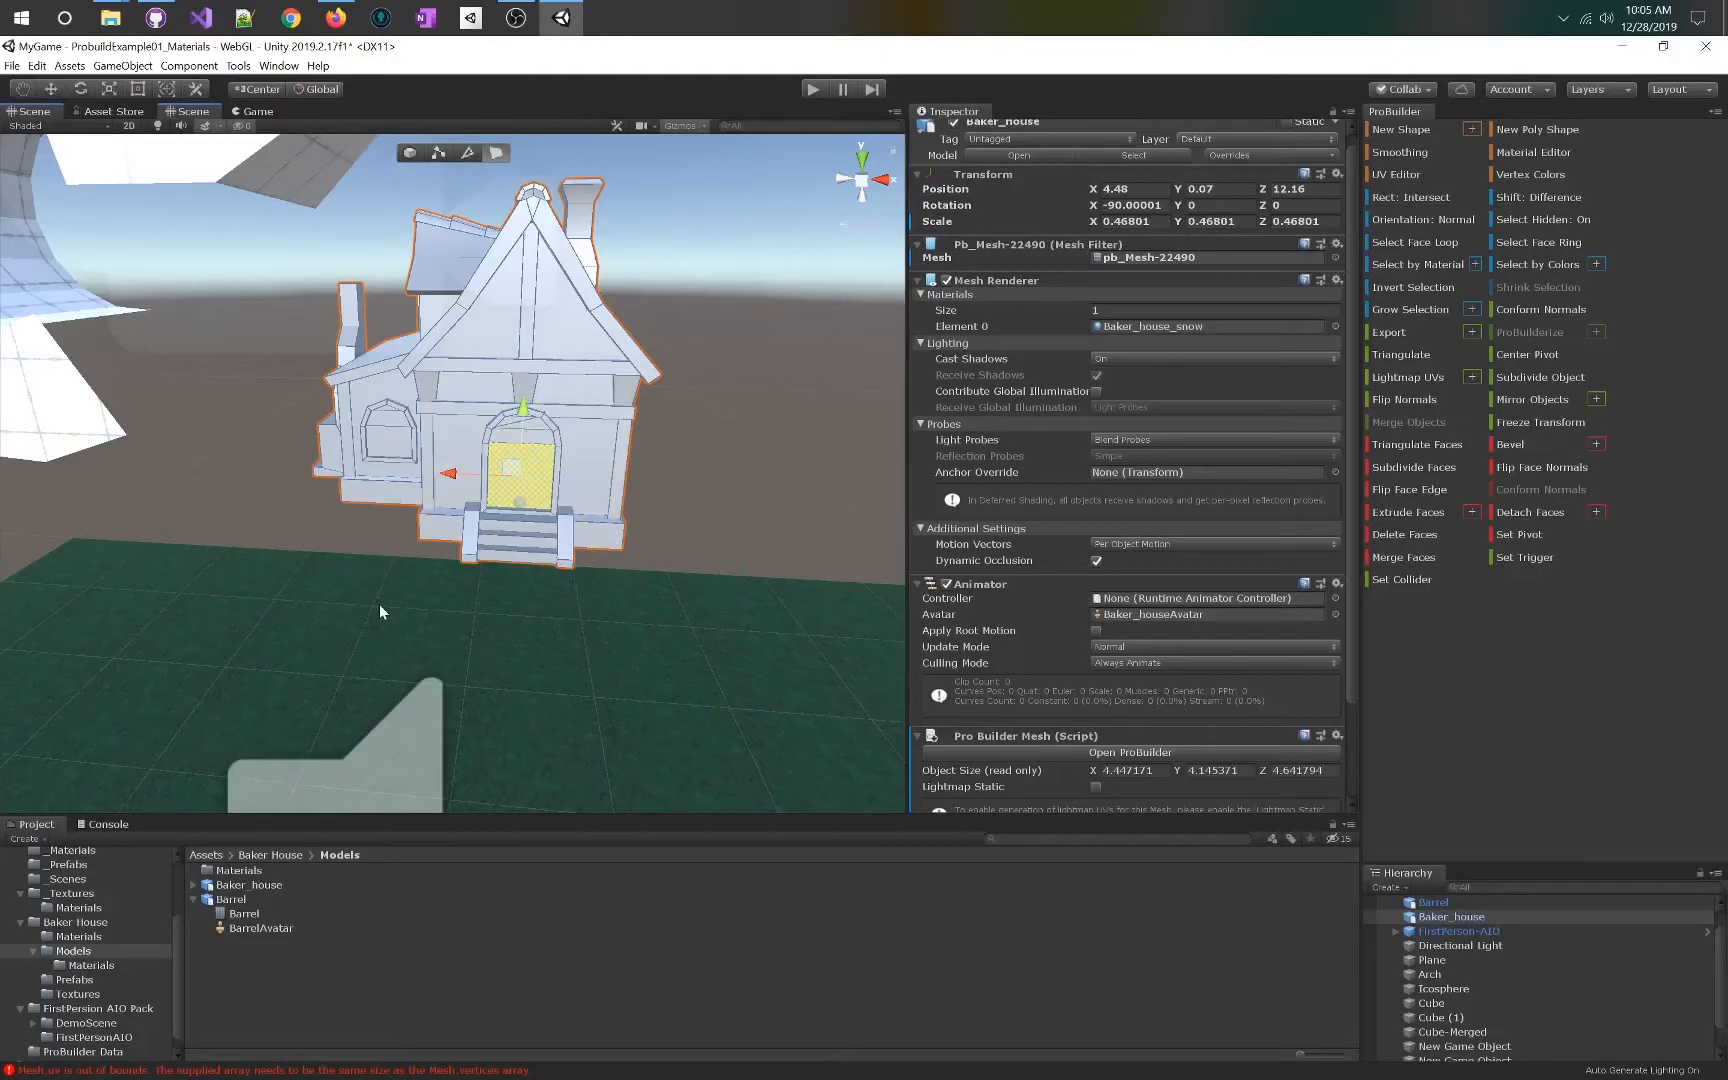
- Open the Material Editor and UV Editor, compare the door face with the house's UV layout, and close the UV Editor
click(1519, 154)
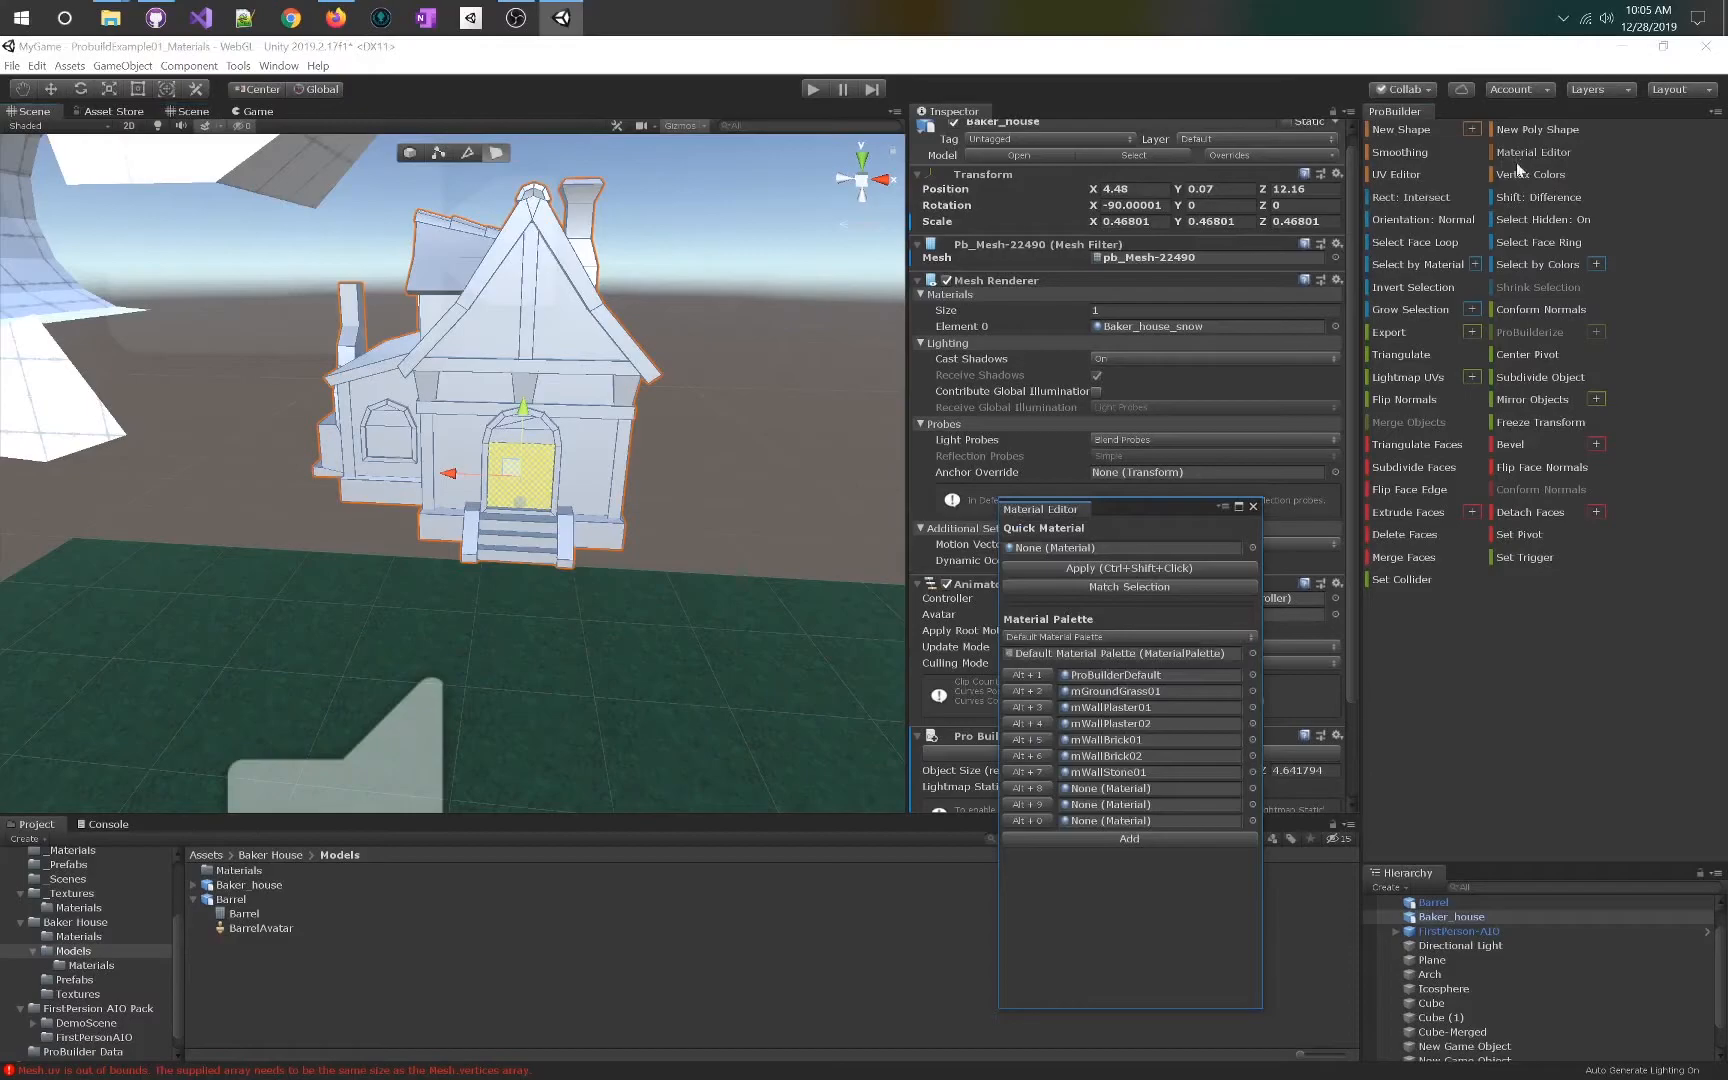
click(1396, 175)
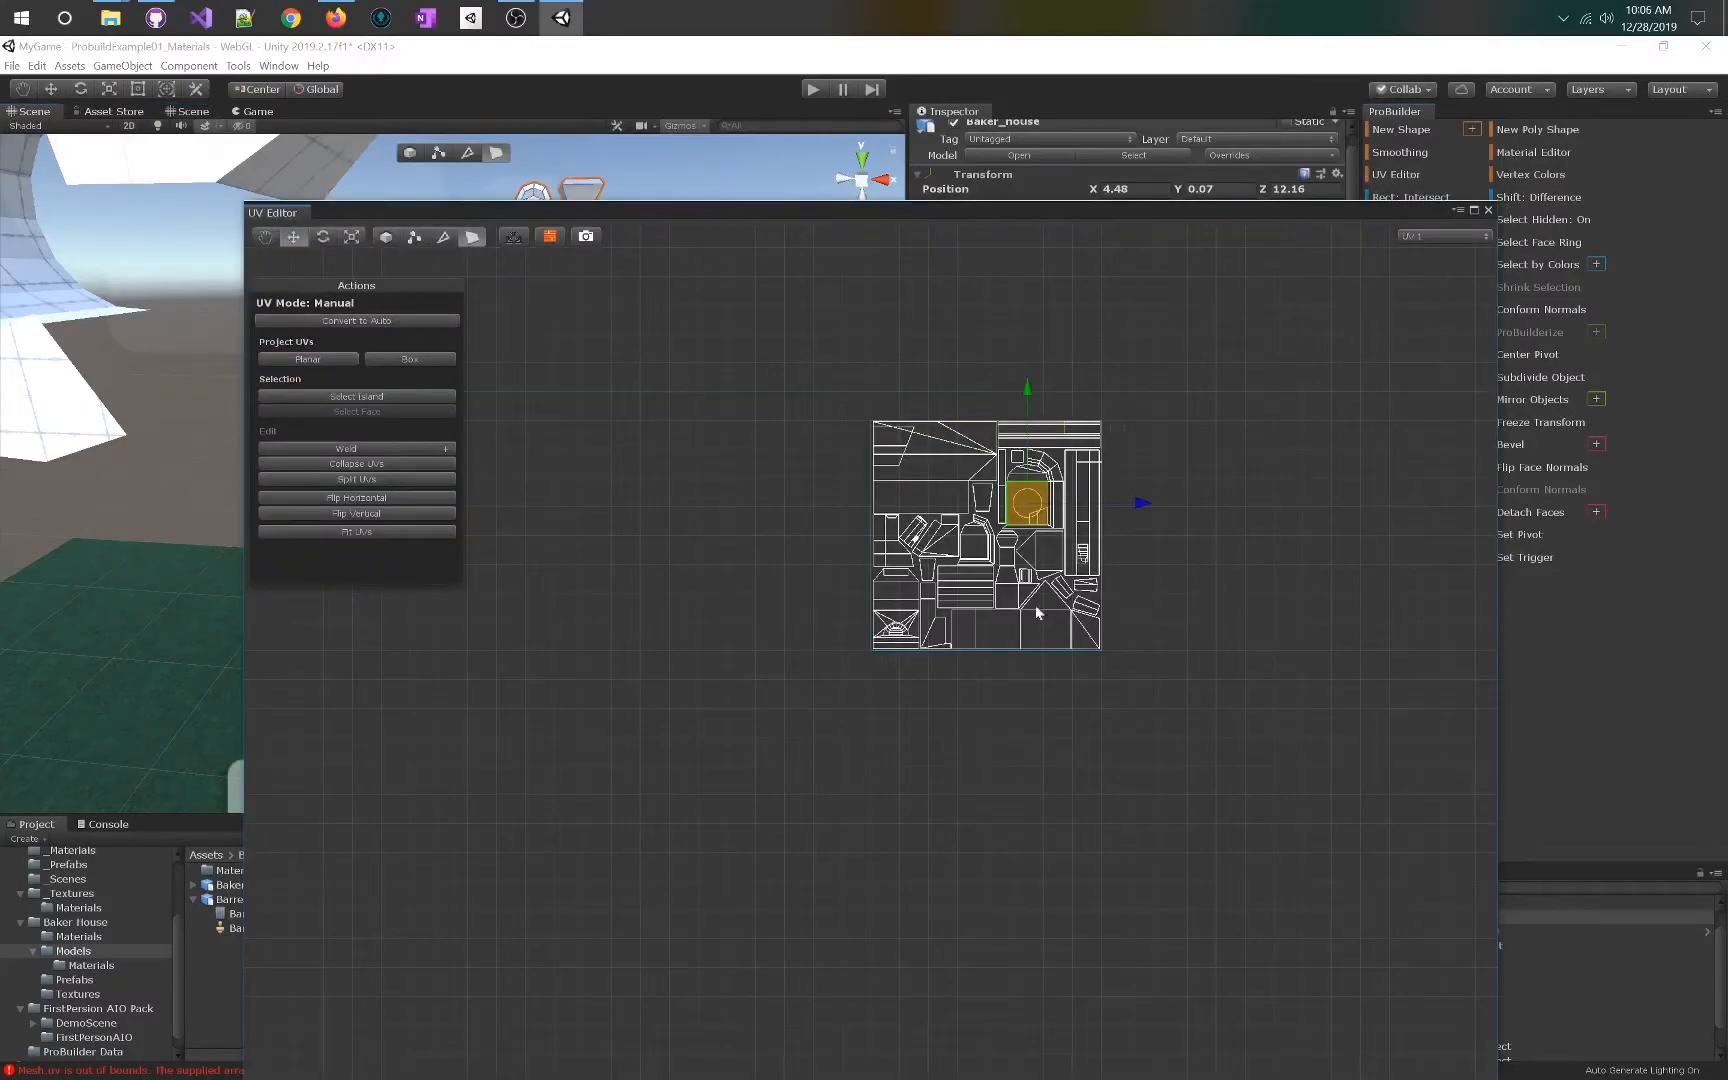
drag(733, 208, 1225, 205)
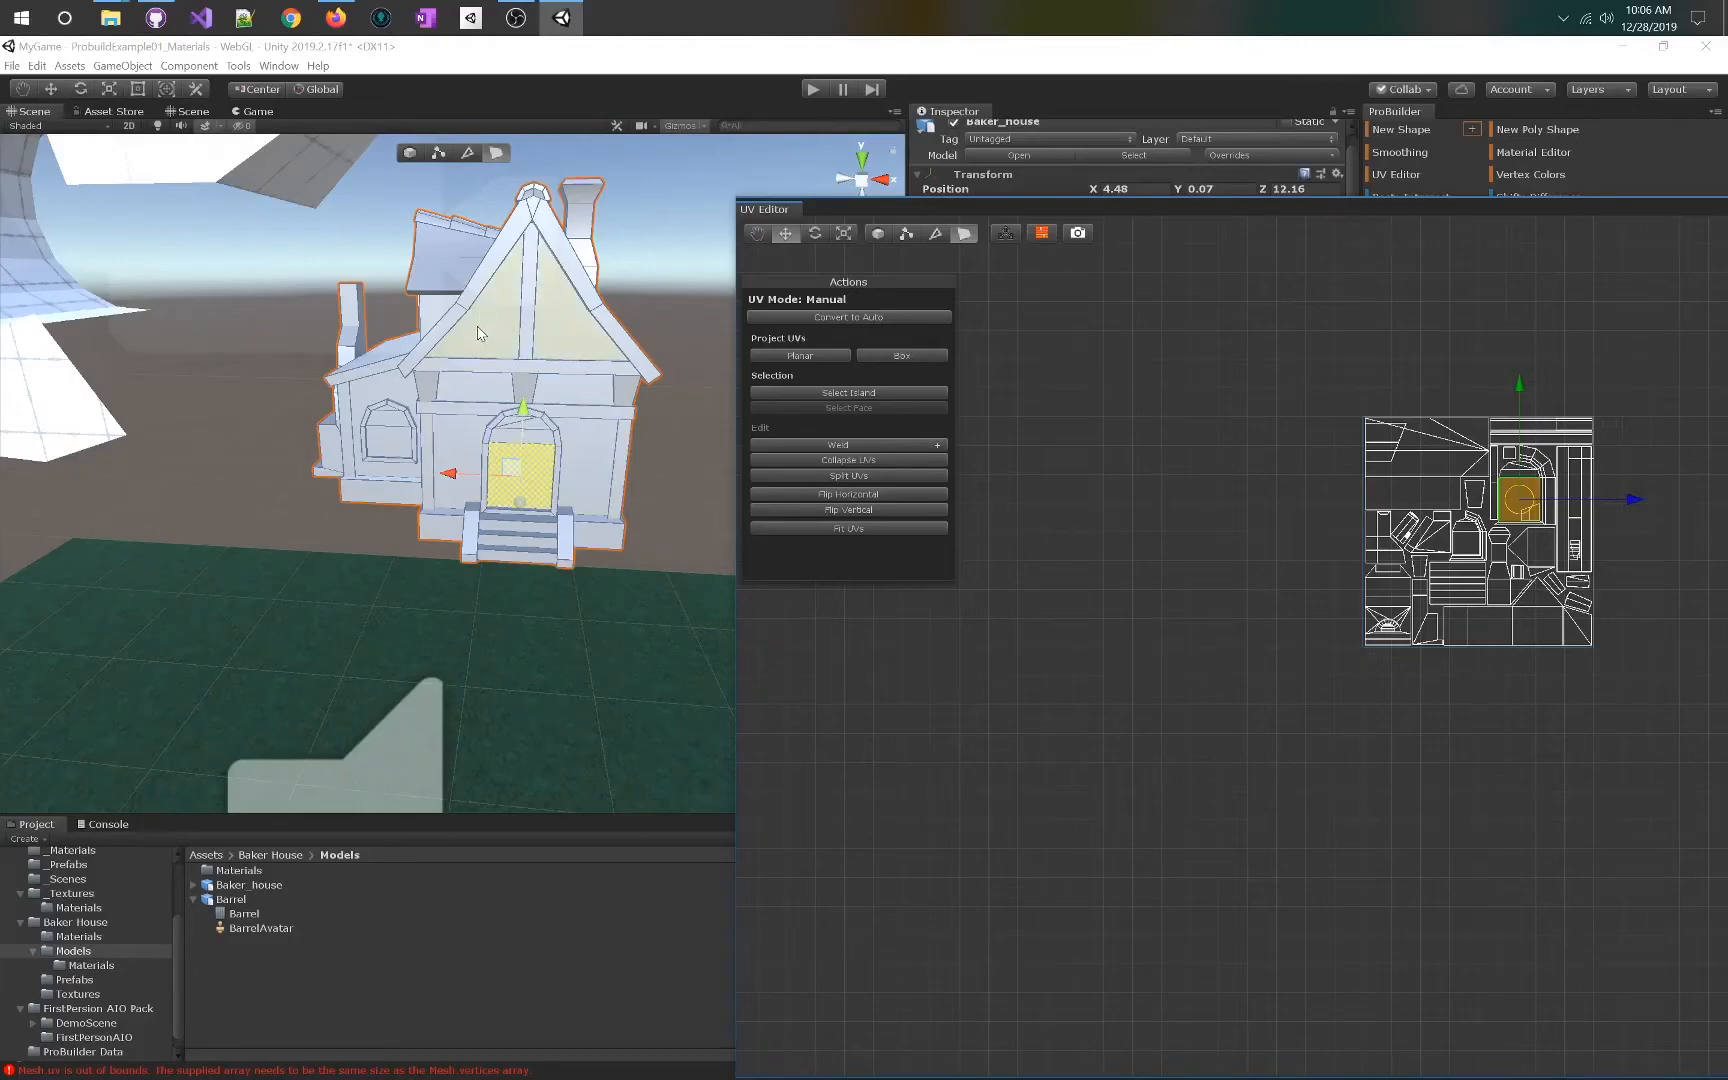
drag(1359, 207, 1032, 211)
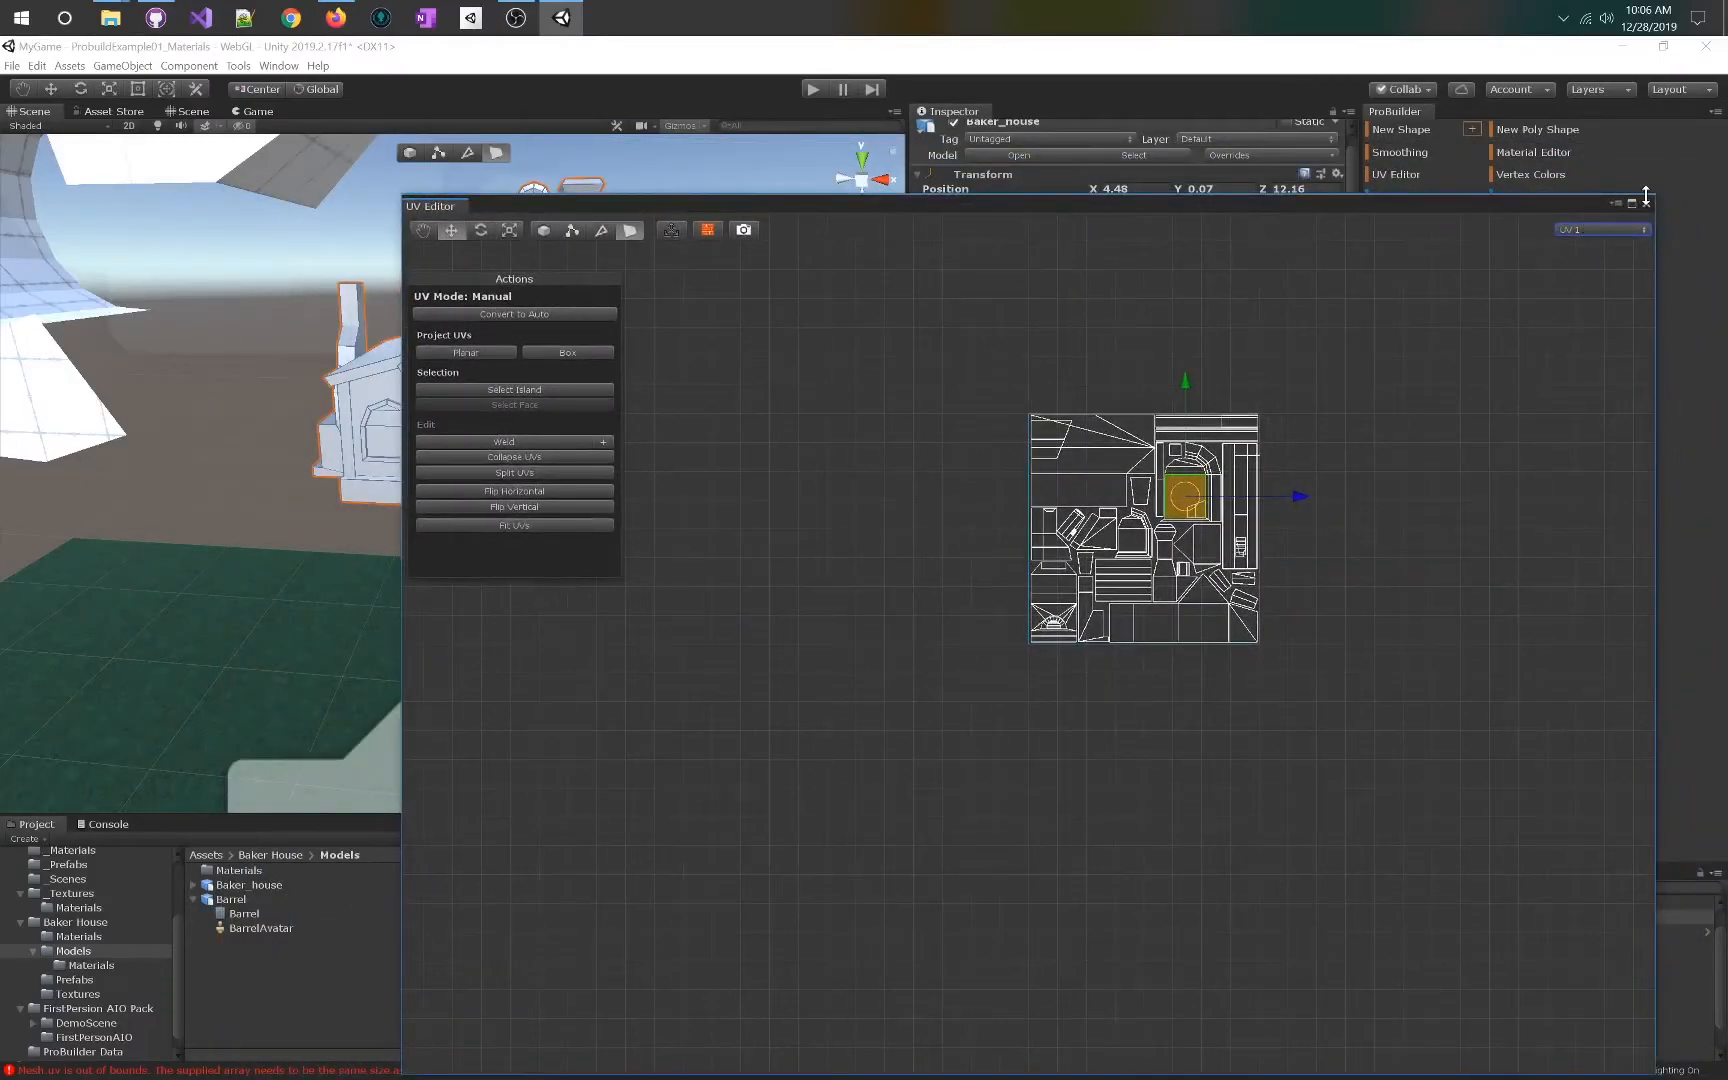
drag(590, 209, 936, 192)
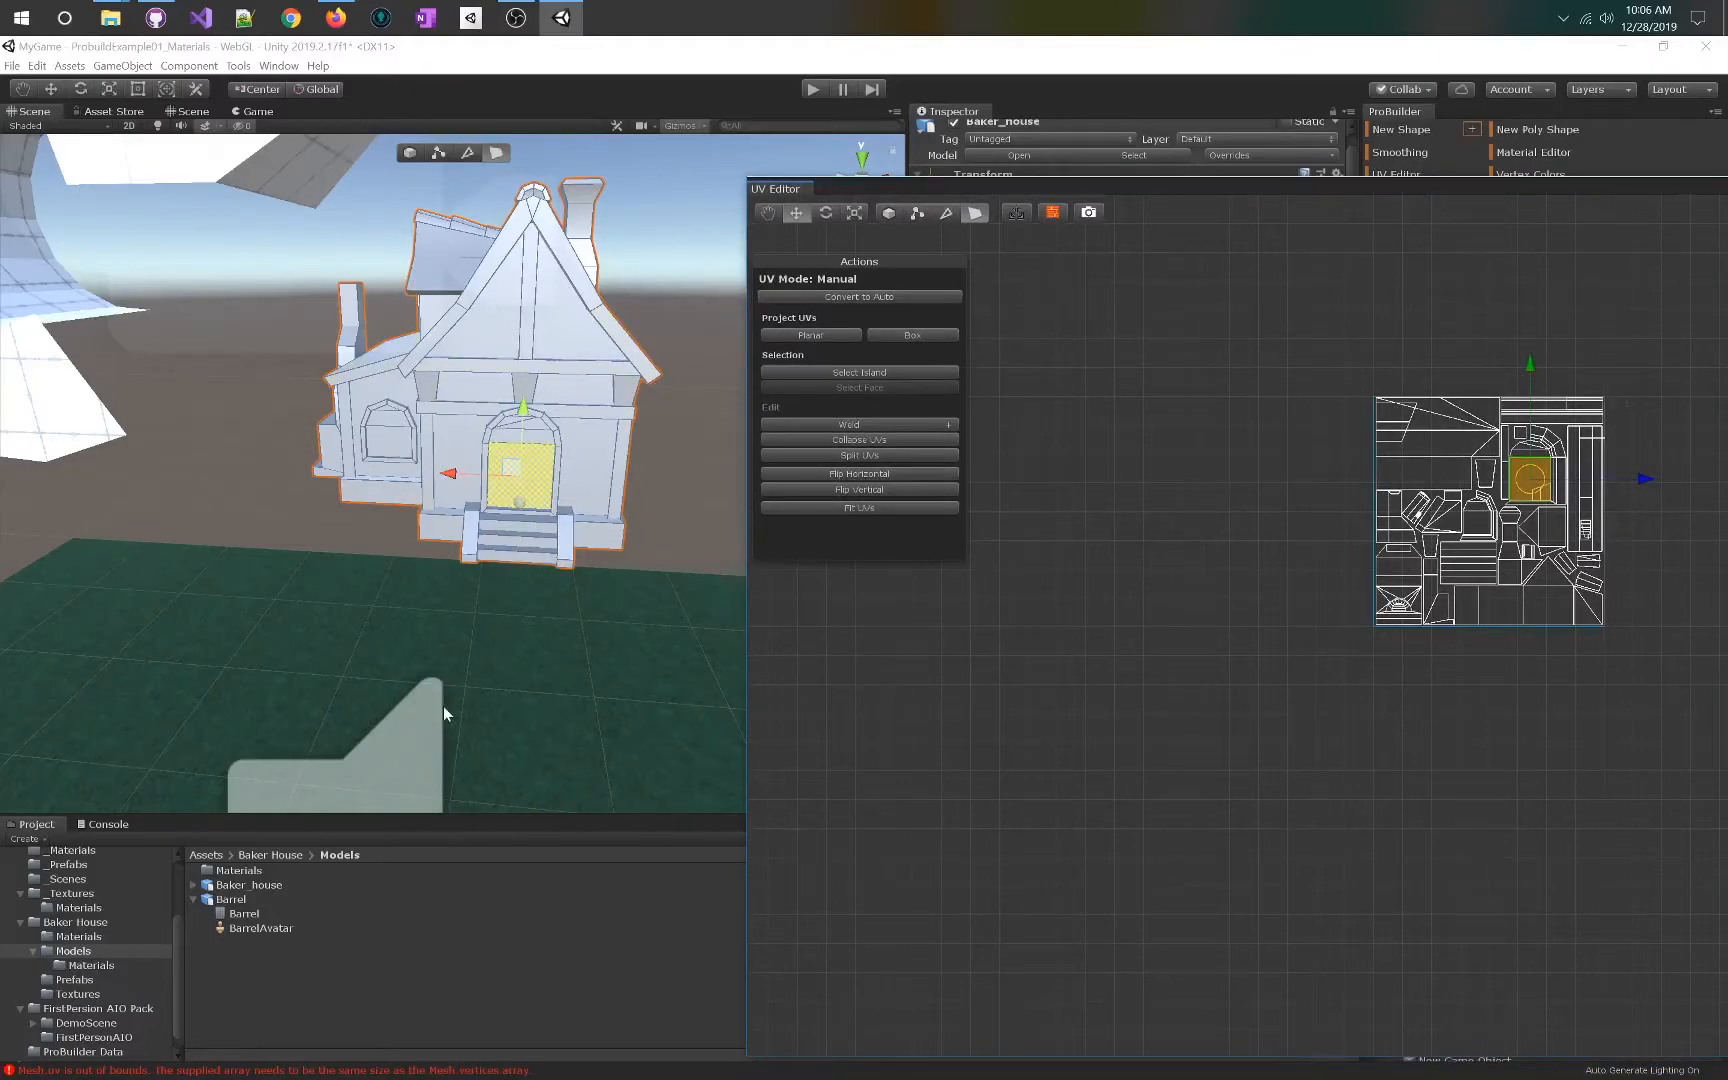
drag(1327, 188, 1030, 160)
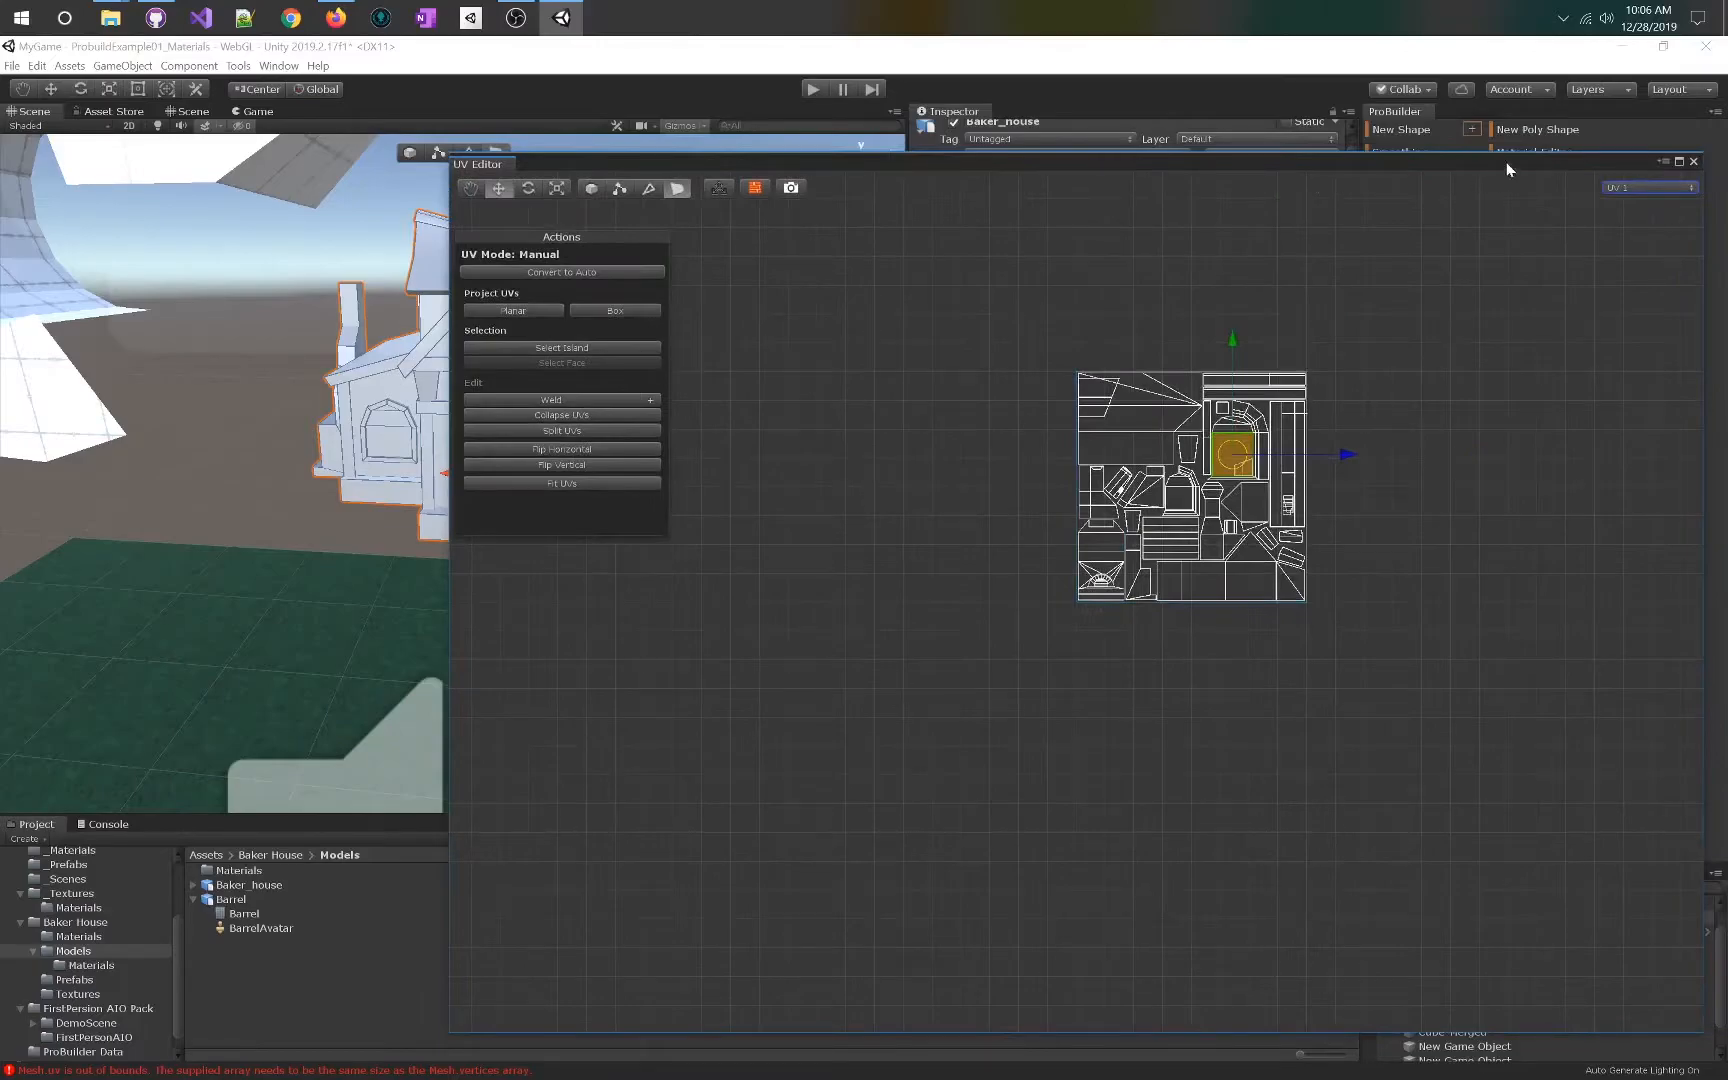
click(1693, 161)
- Start a new ProBuilder shape in object mode and set its type to Cylinder
right_drag(733, 449, 645, 478)
key(f)
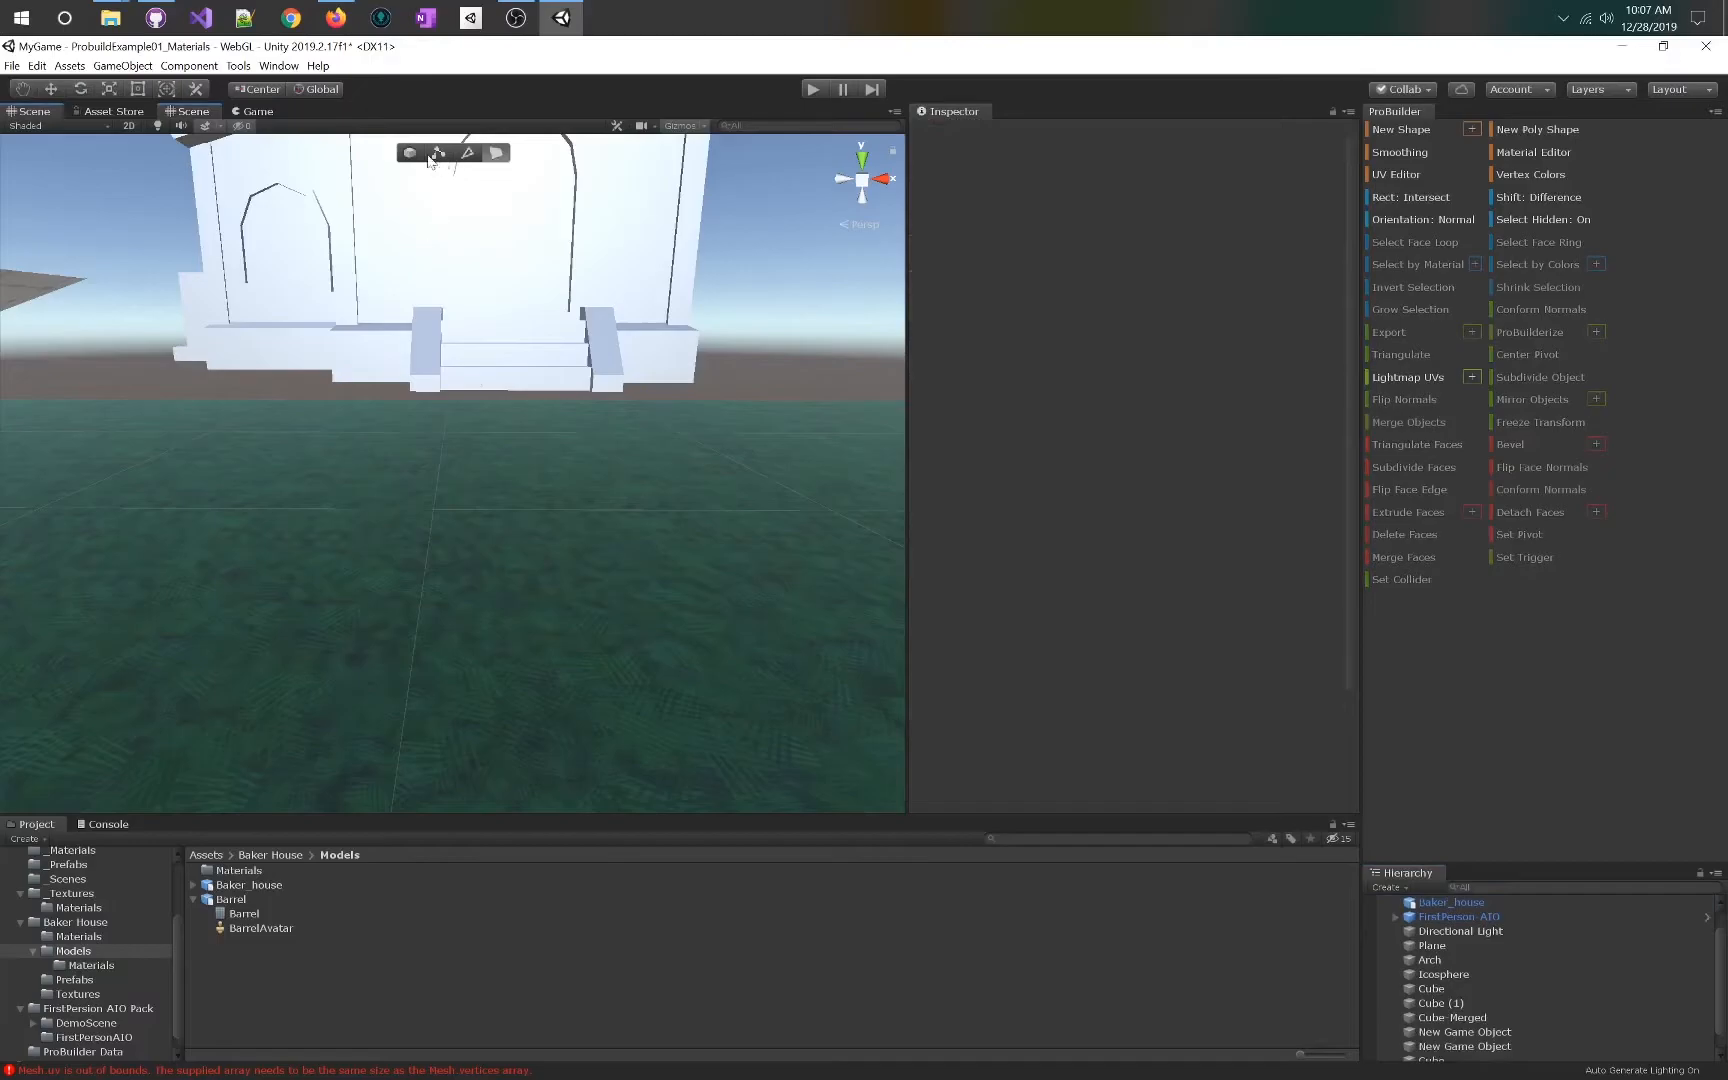
click(412, 153)
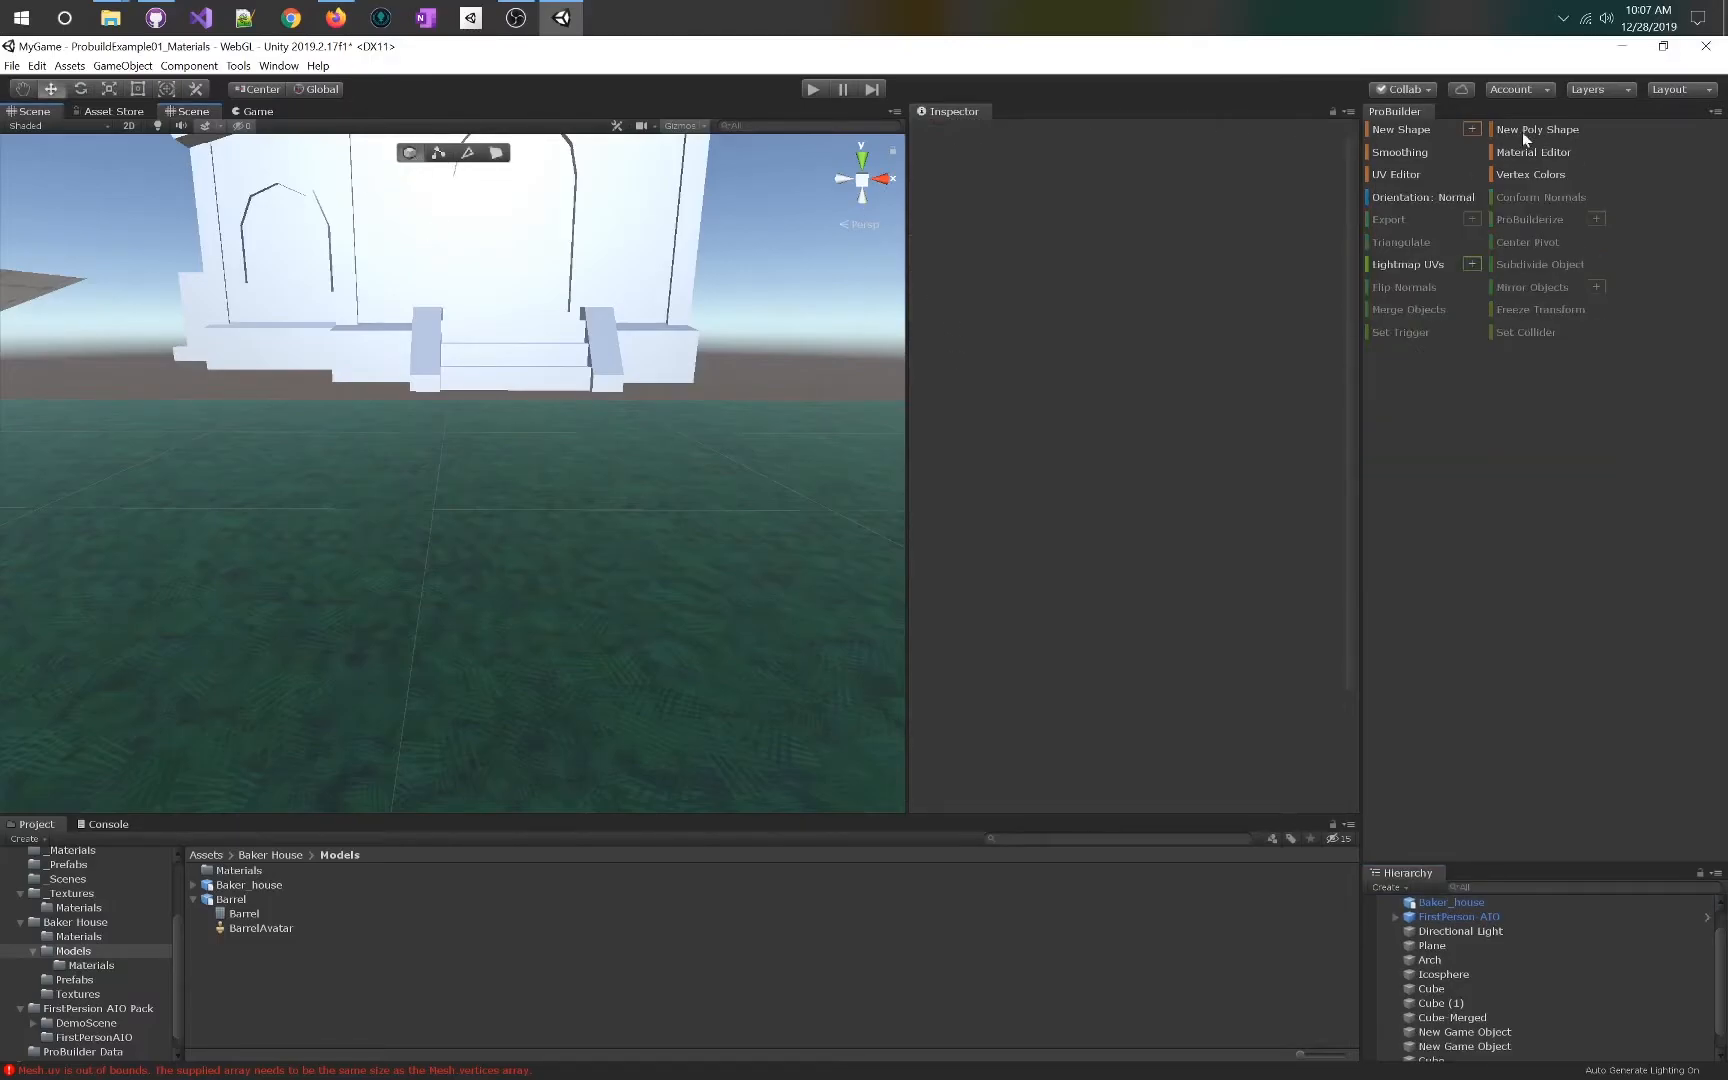
click(1467, 130)
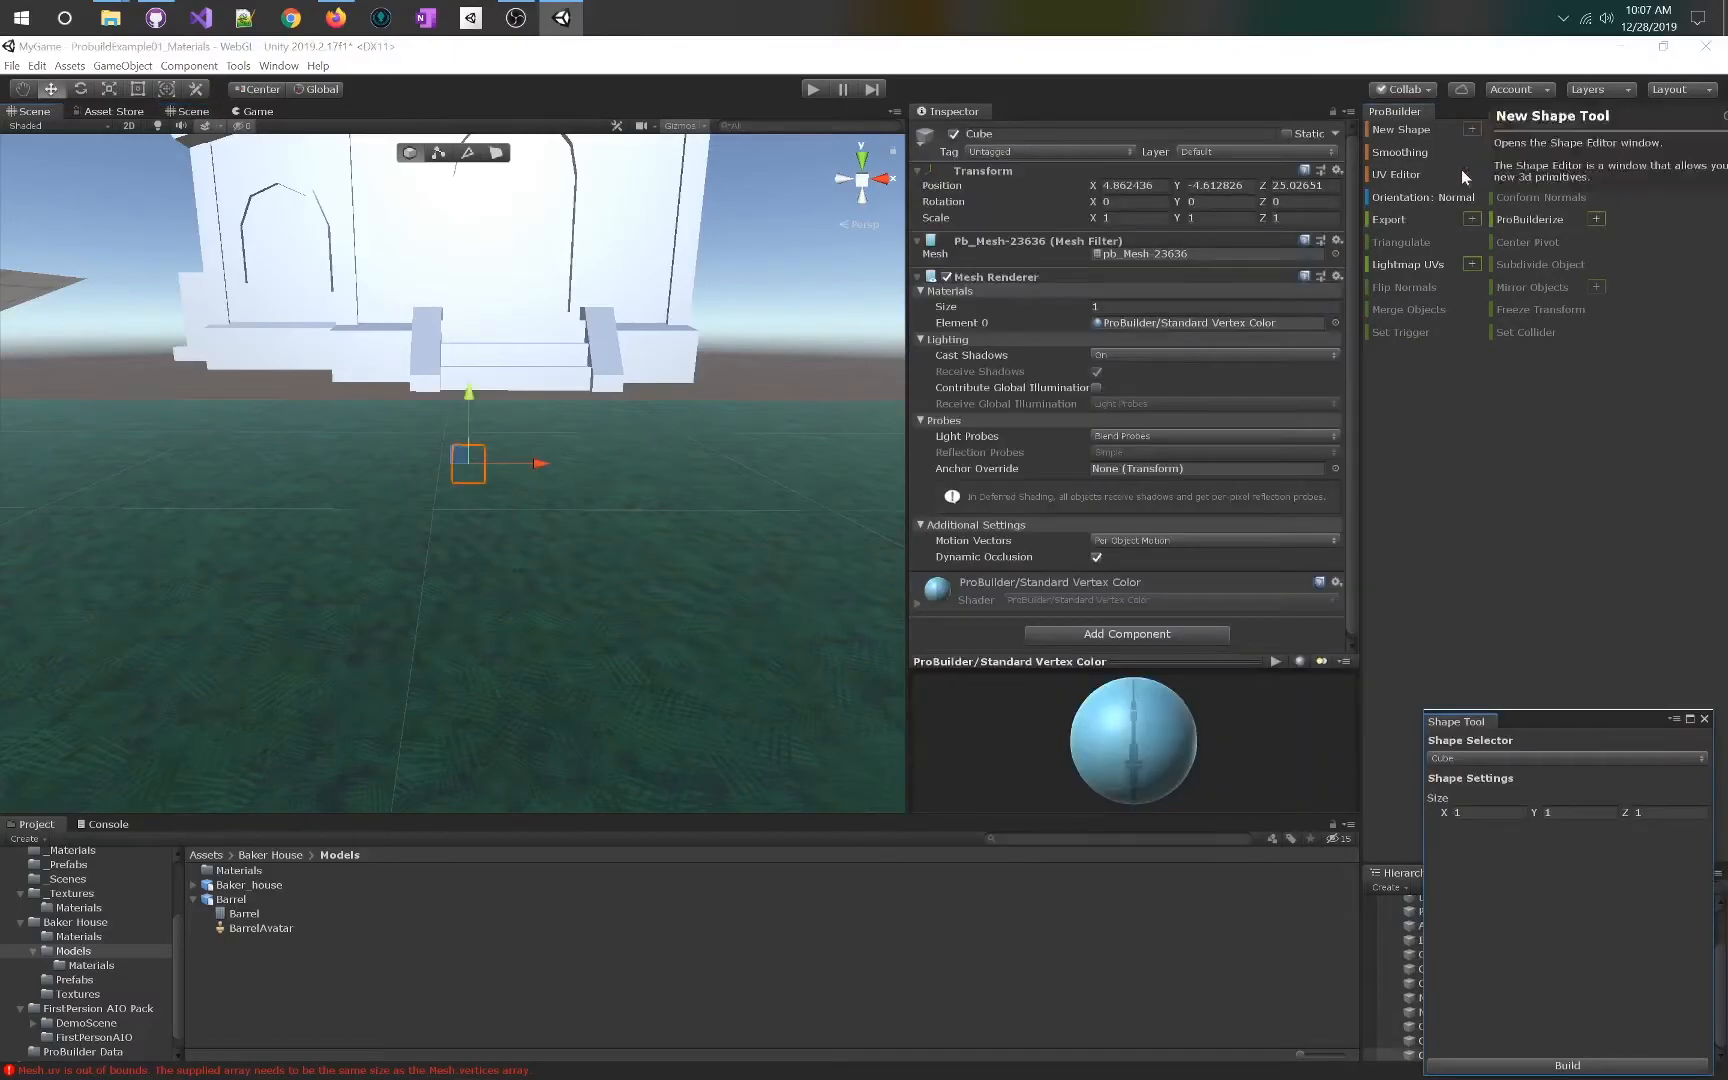
click(1472, 757)
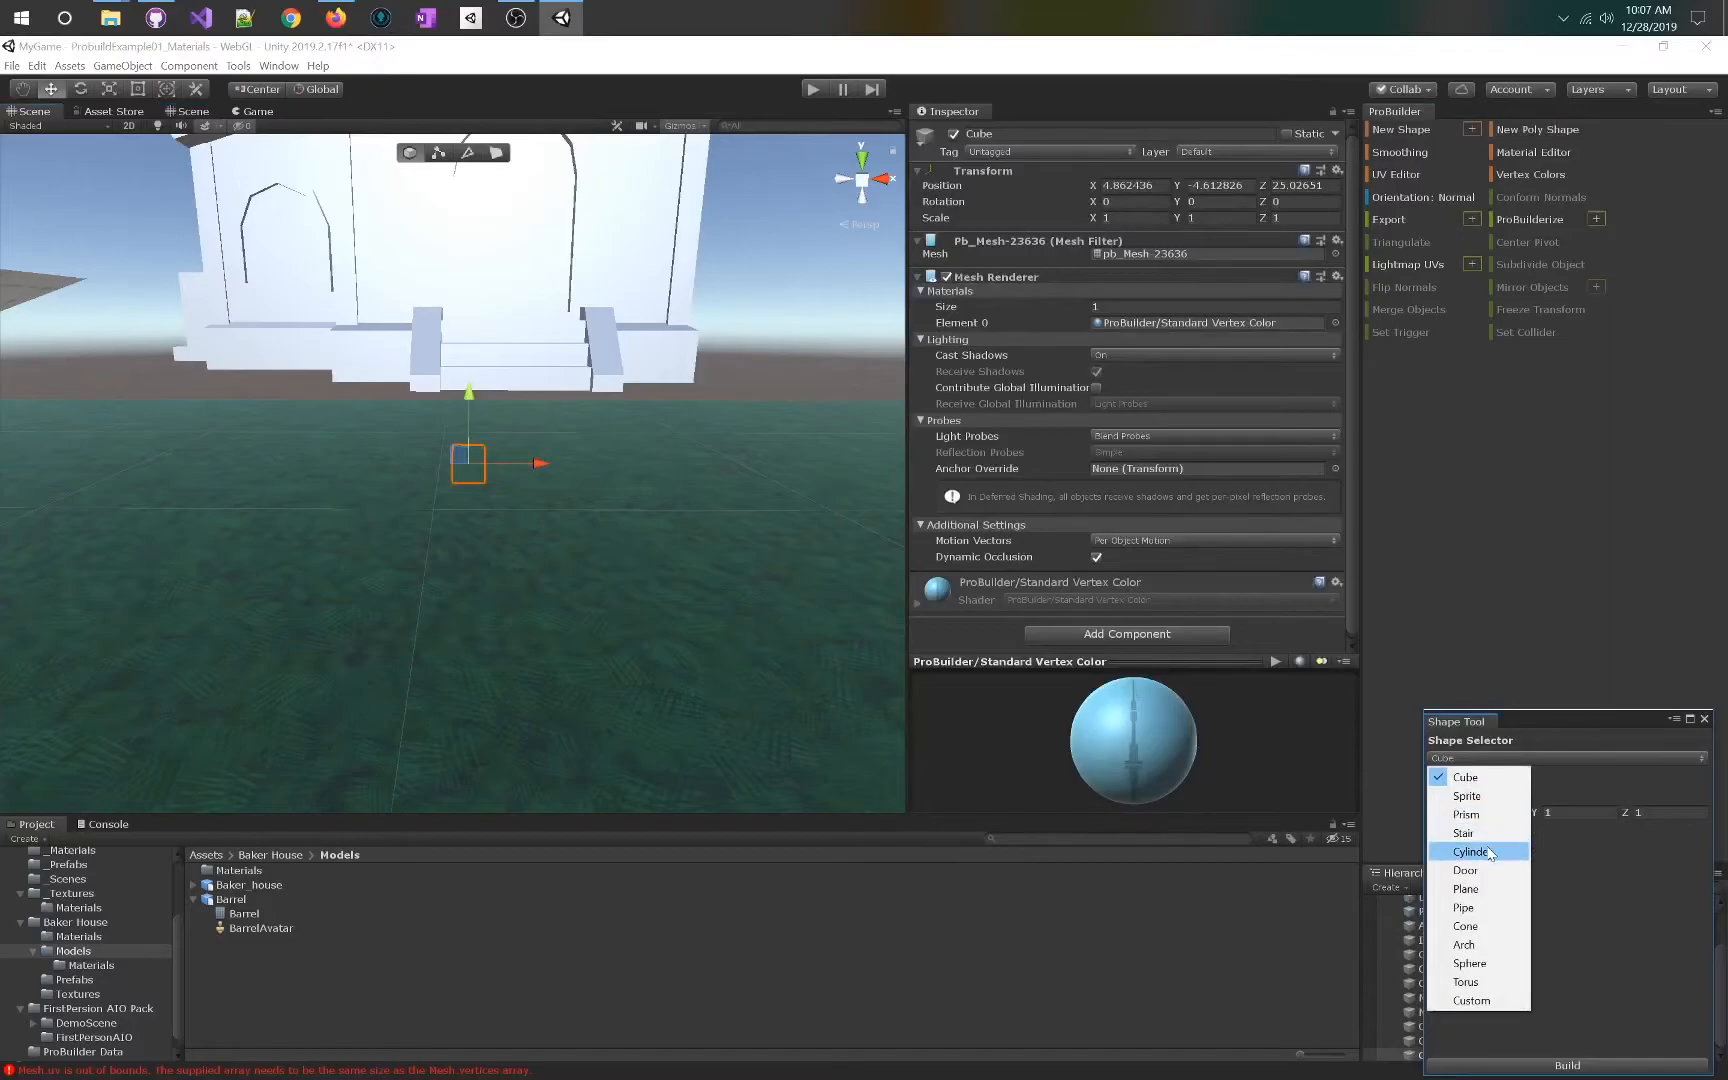
click(1452, 846)
- Move the cylinder preview beside the Baker_house's front steps, at about X 4.74, Y 0, Z 9.11
right_drag(563, 464, 503, 494)
key(w)
key(s)
drag(615, 478, 167, 433)
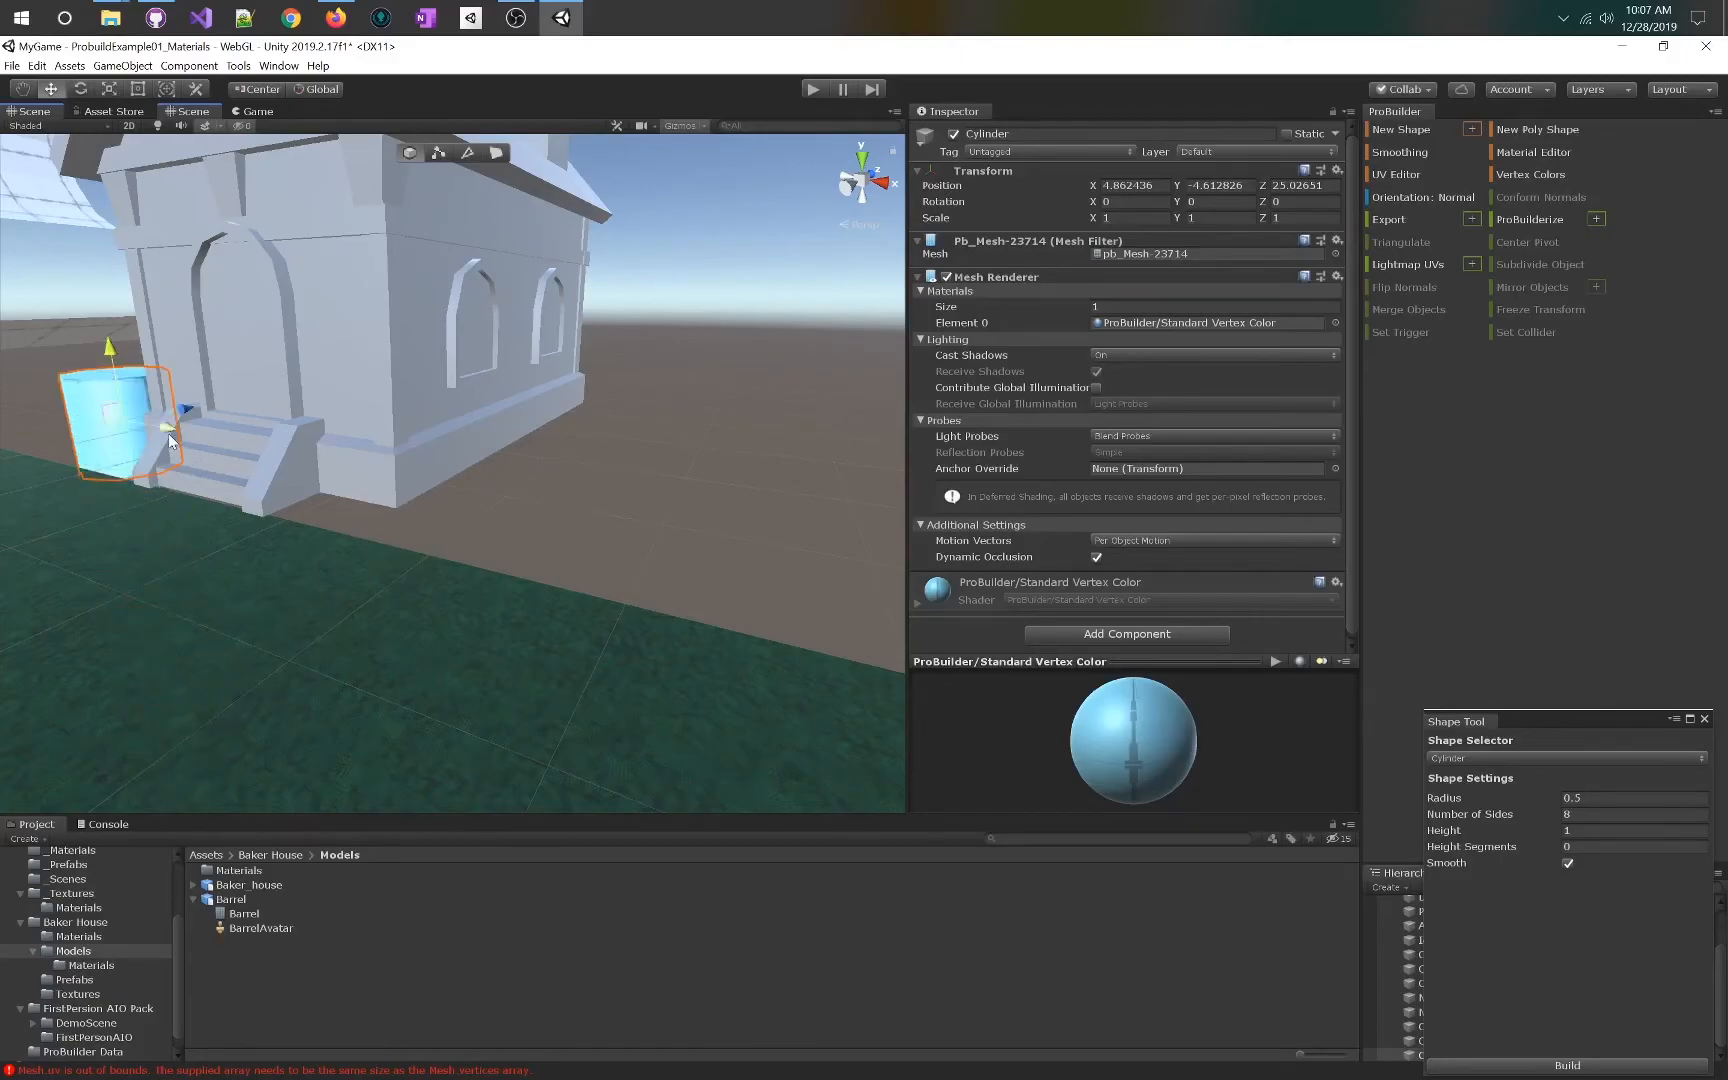
key(f)
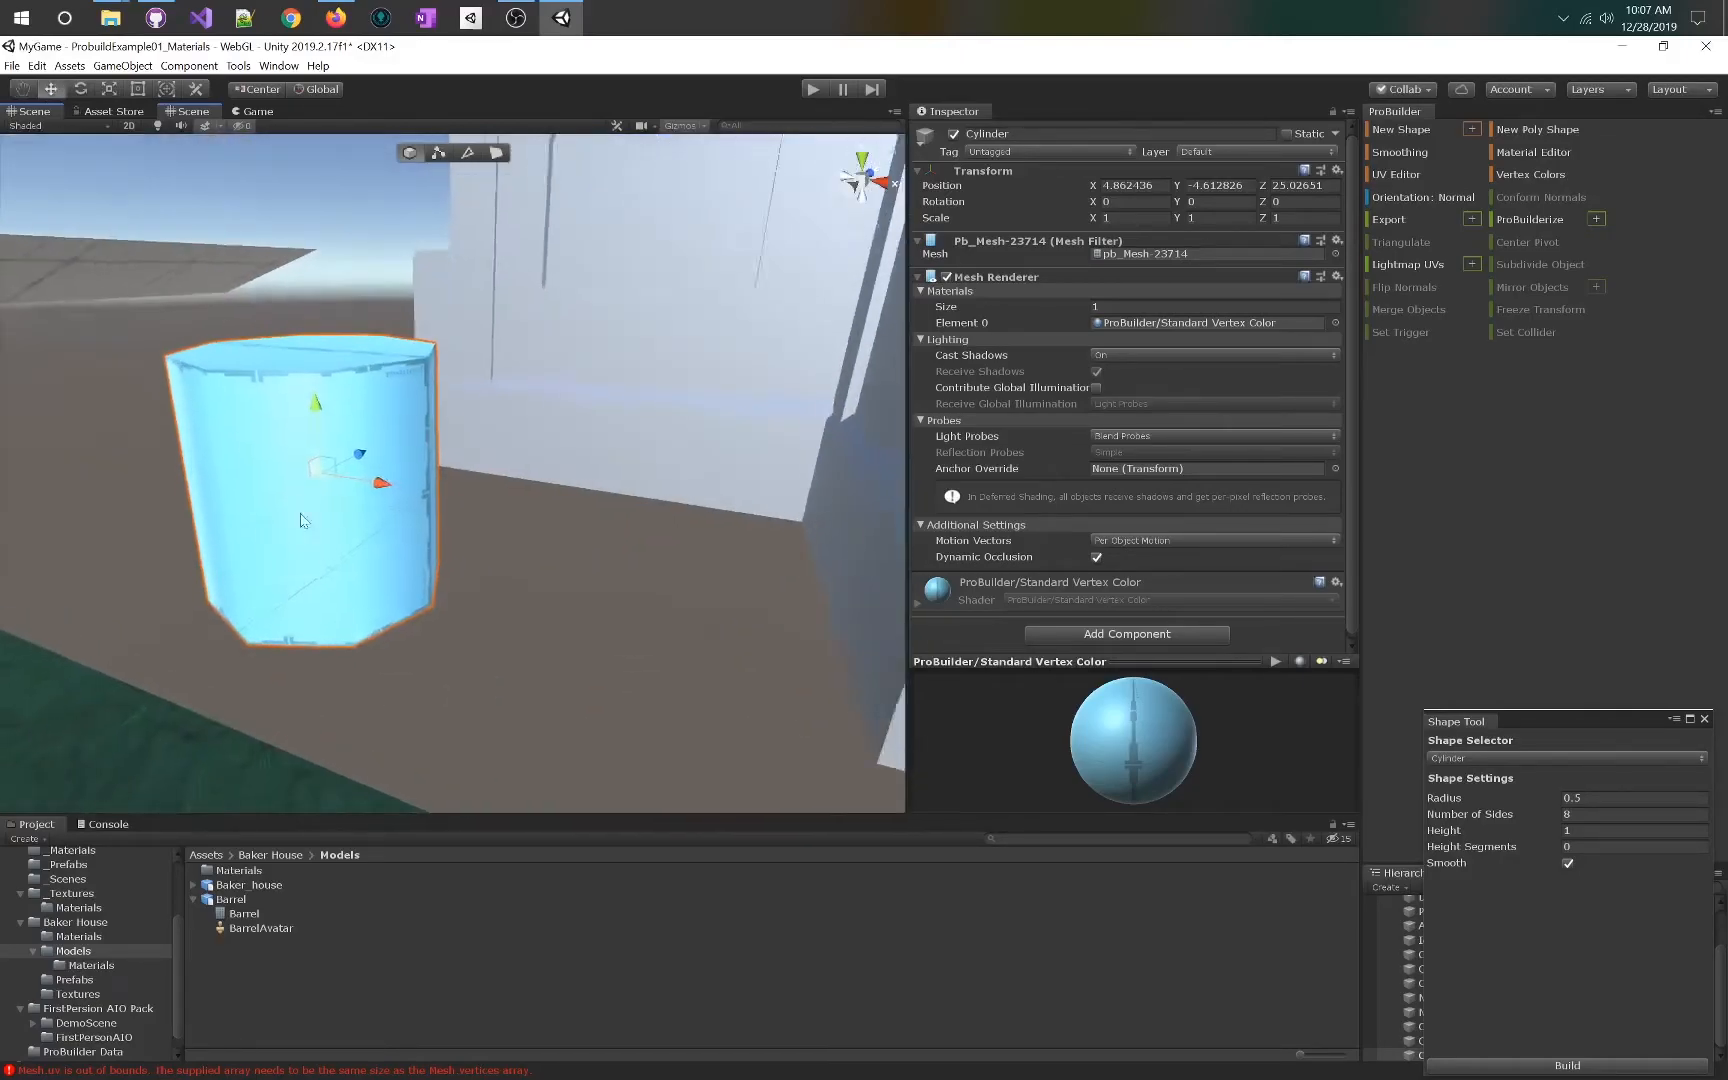
drag(327, 483, 325, 830)
key(s)
right_drag(617, 455, 307, 537)
mouse_move(308, 539)
mouse_down()
mouse_move(338, 622)
mouse_move(293, 482)
mouse_move(287, 509)
mouse_up()
mouse_move(287, 509)
right_down()
mouse_move(494, 590)
mouse_move(599, 551)
mouse_move(540, 556)
mouse_move(571, 694)
mouse_move(630, 477)
mouse_move(302, 517)
right_up()
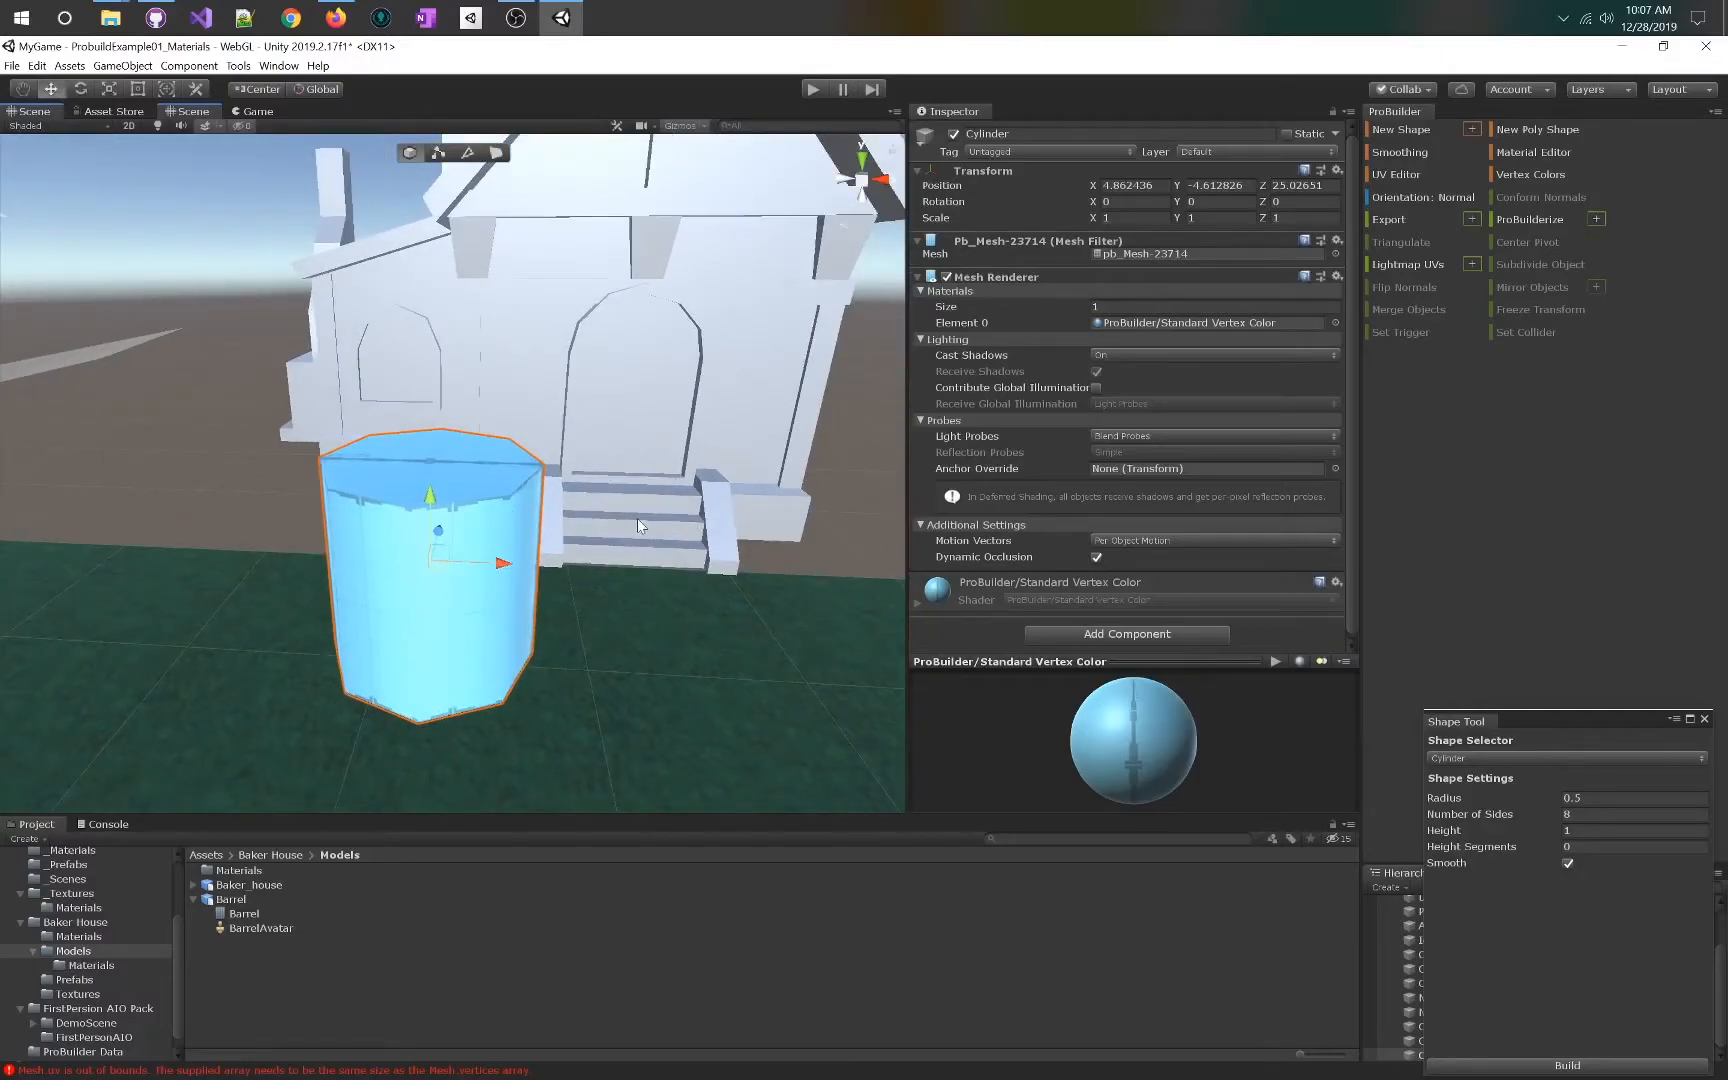
- Scale the cylinder to about 0.36 wide and deep and 0.56 high, and build it
key(r)
drag(434, 561, 386, 570)
right_drag(385, 568, 474, 481)
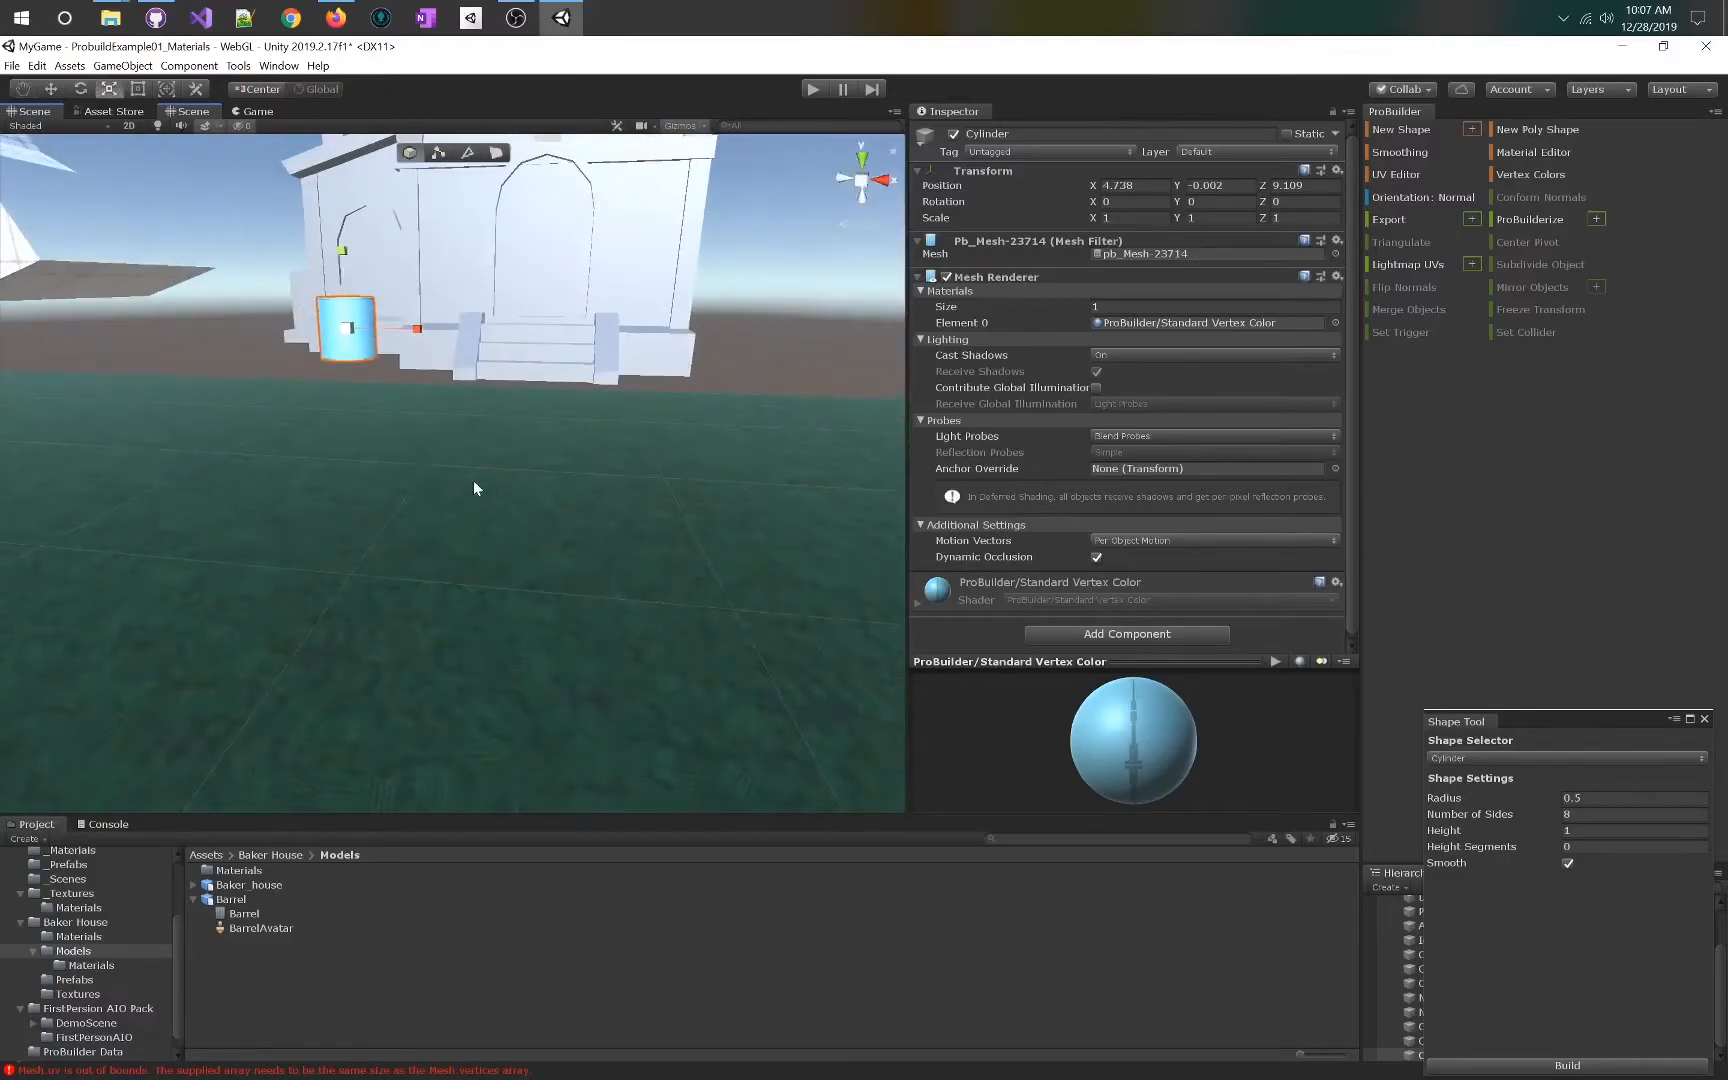
drag(346, 250, 383, 248)
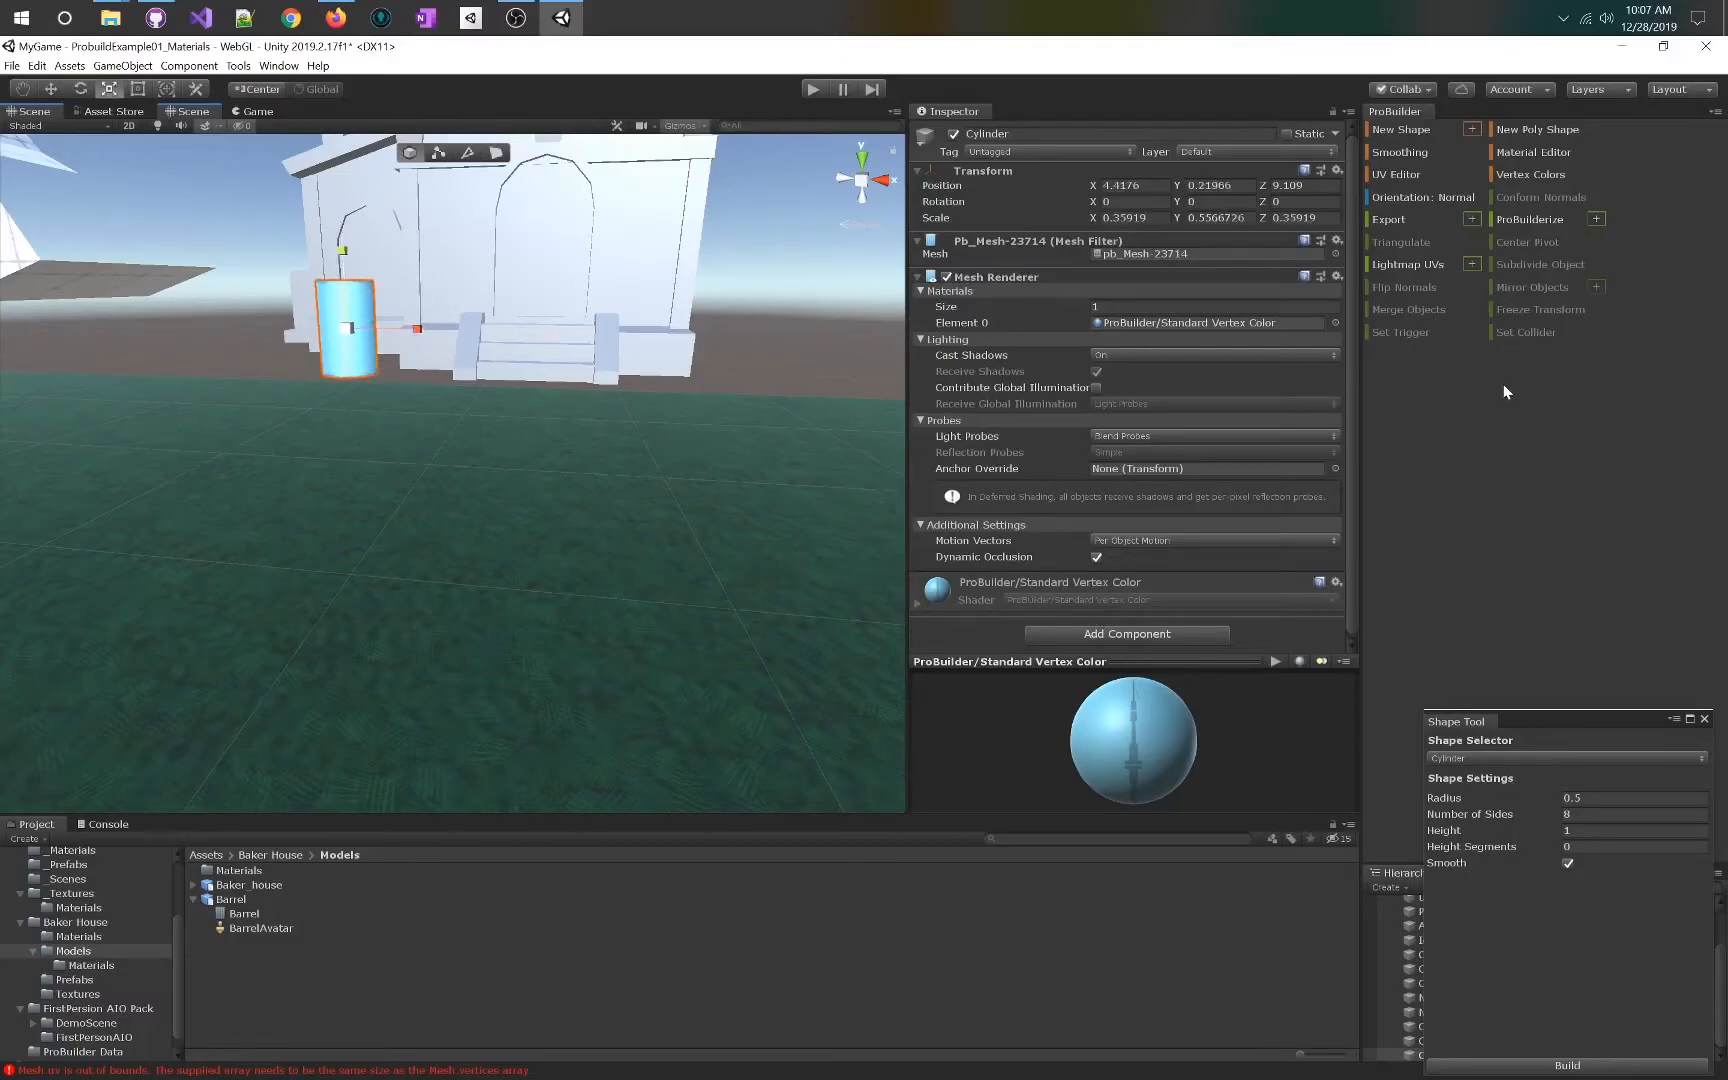
click(1589, 1066)
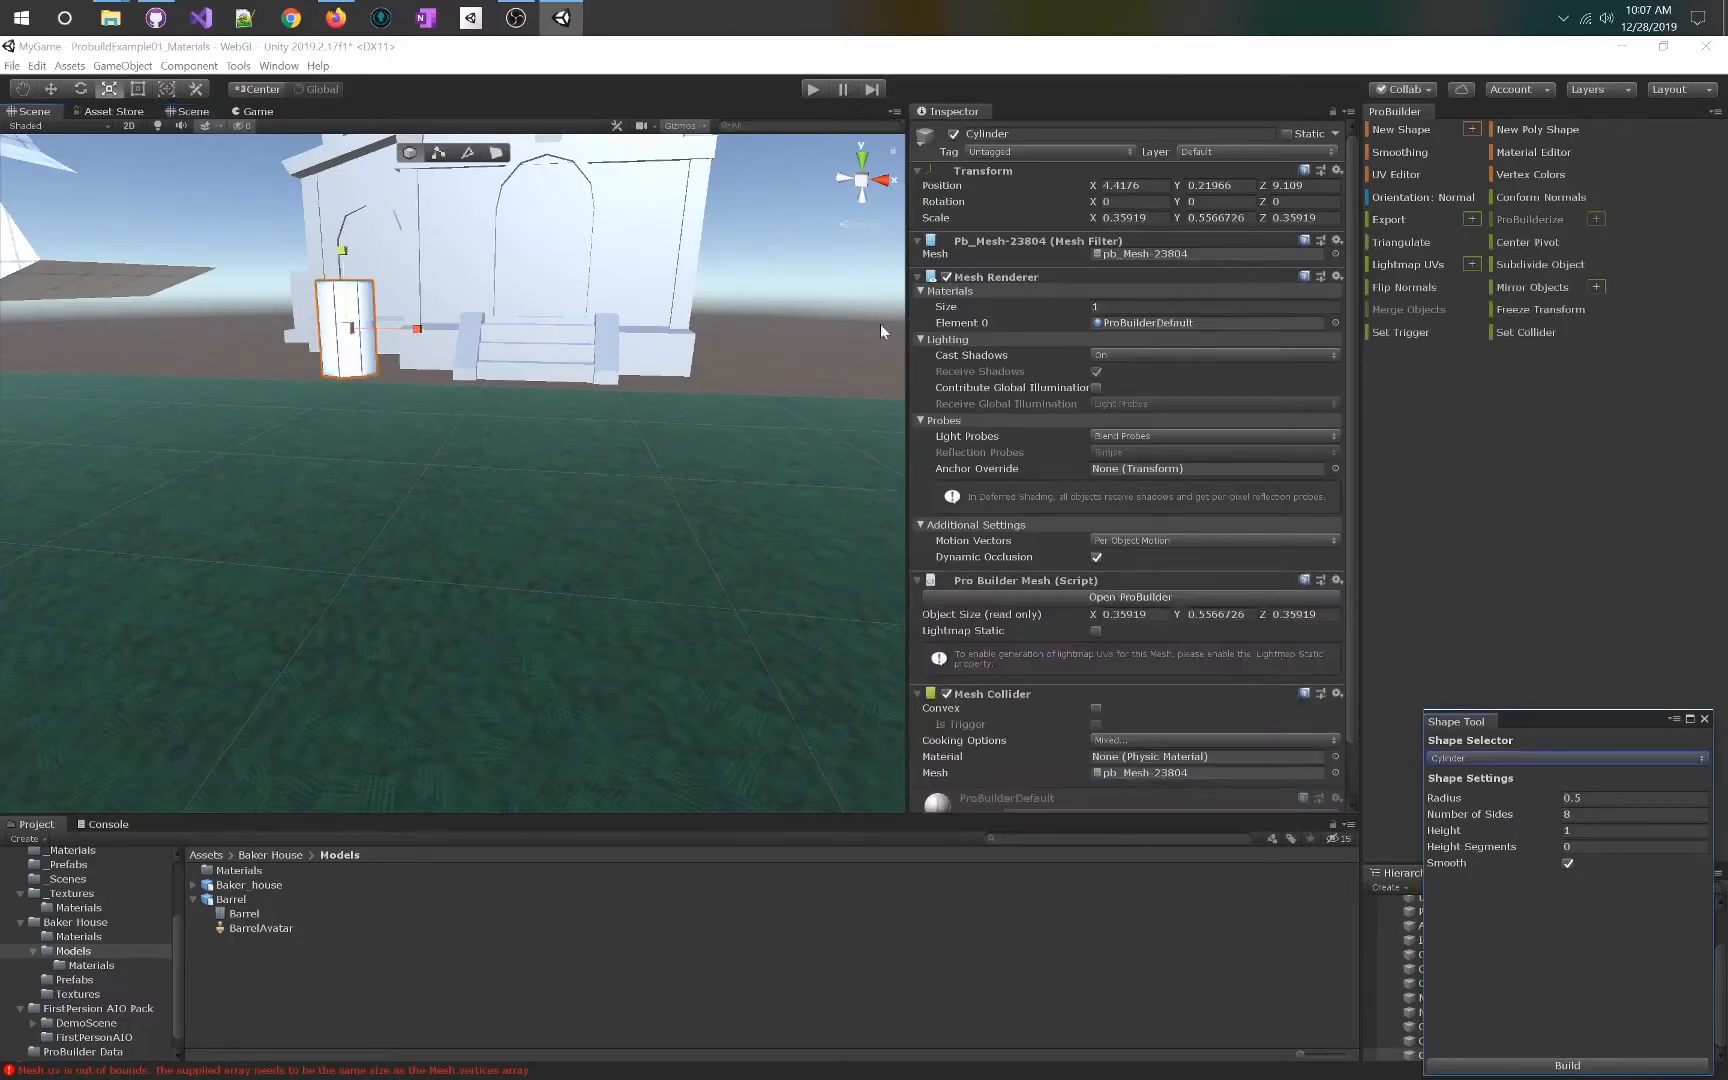
- Switch to face selection and select the cylinder's top faces
right_drag(655, 411, 729, 424)
key(w)
key(s)
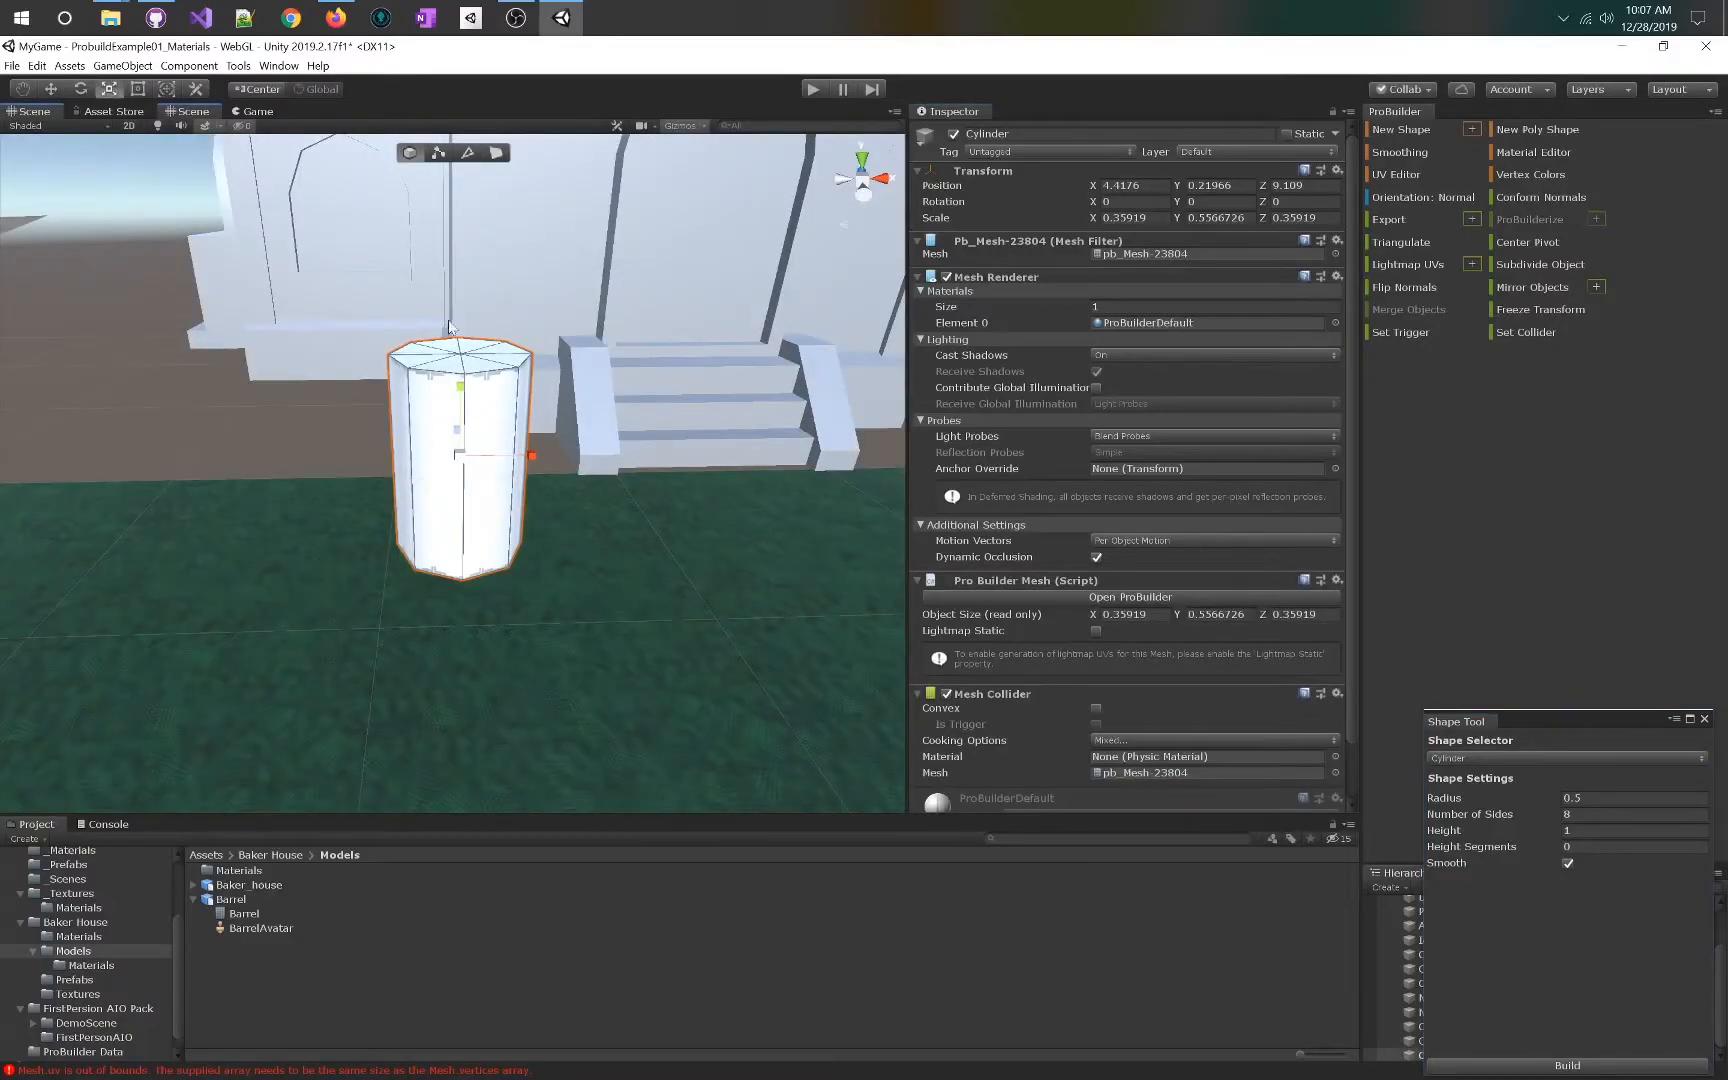
click(495, 153)
click(453, 370)
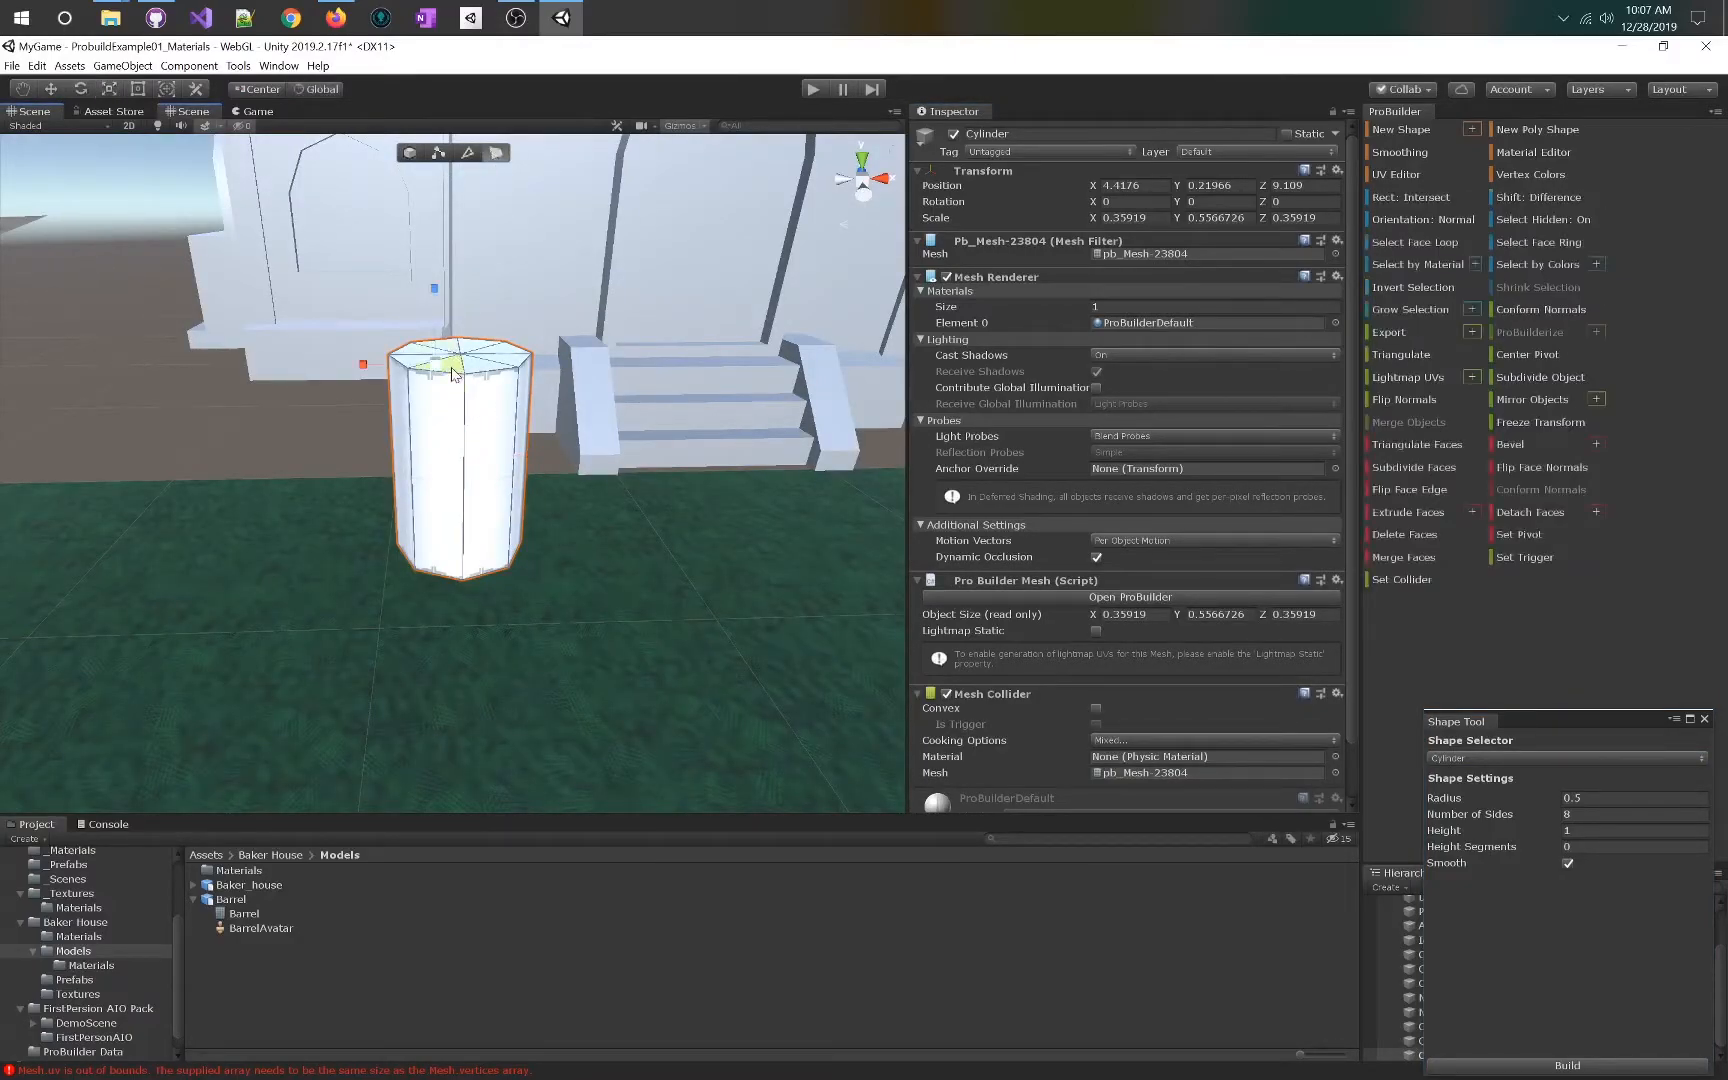
click(455, 366)
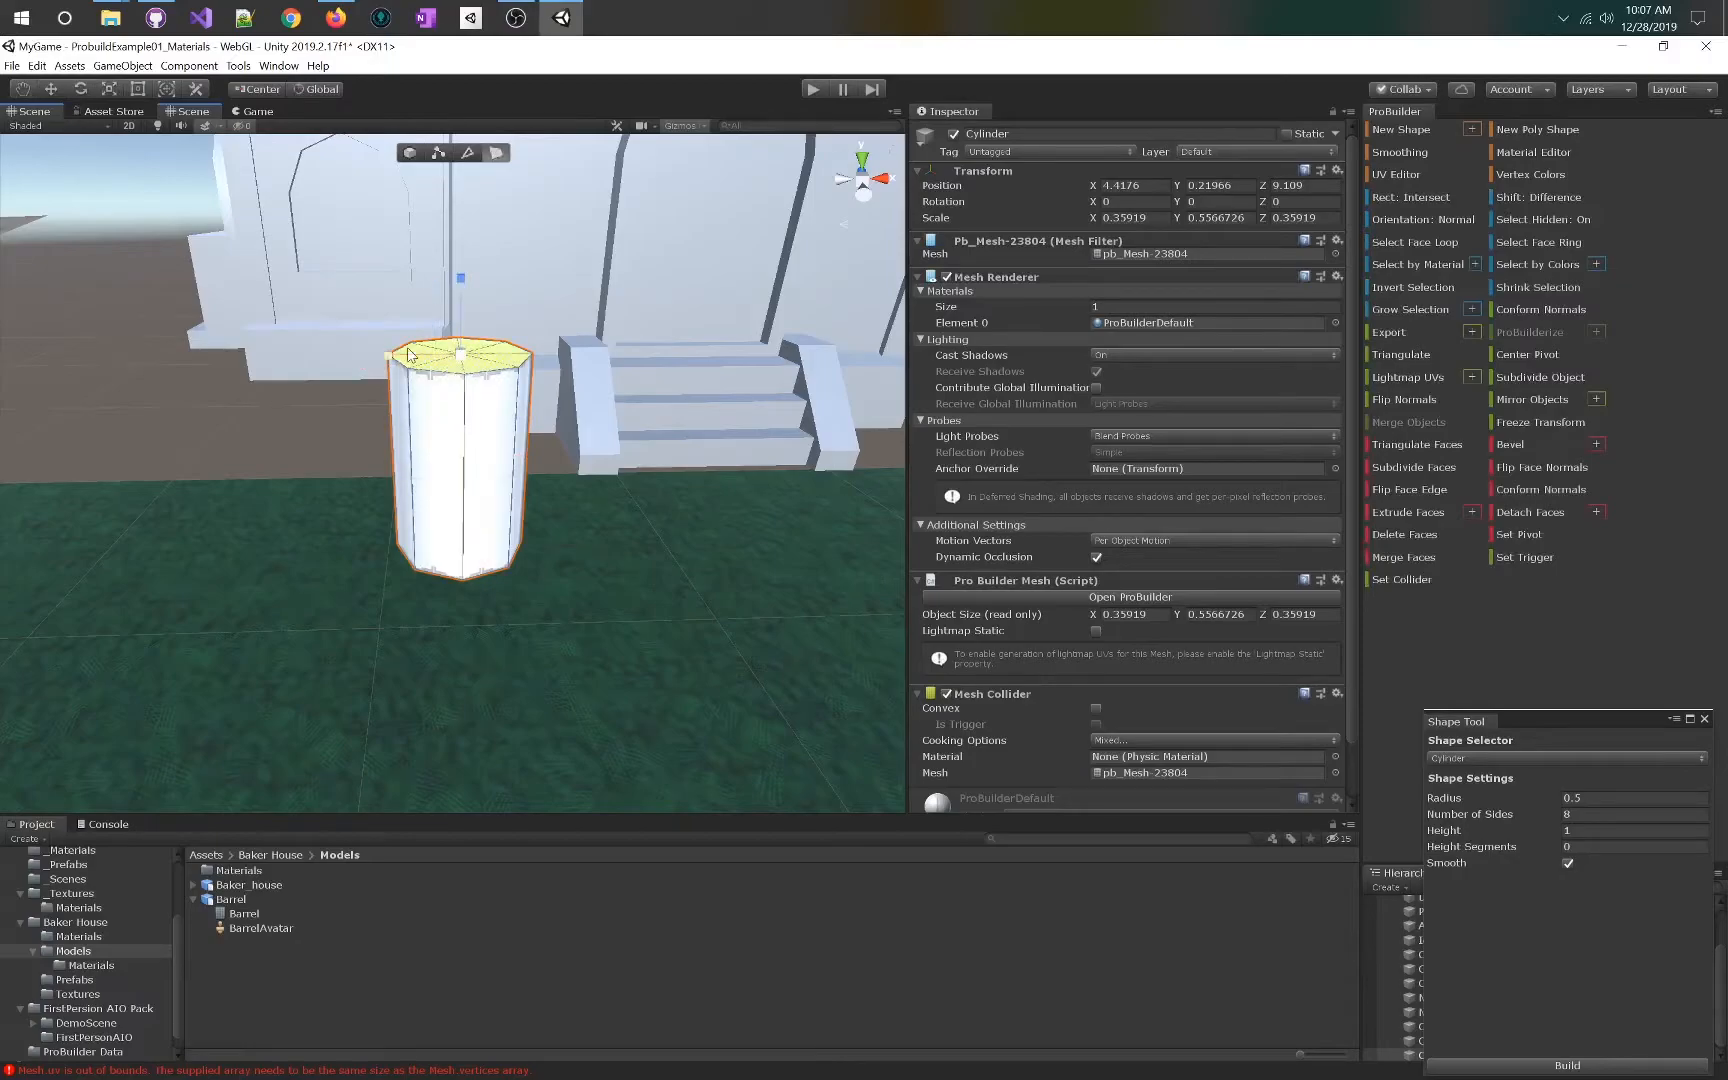
- Try to select all the faces on the underside of the cylinder
alt+drag(481, 447, 521, 368)
click(463, 306)
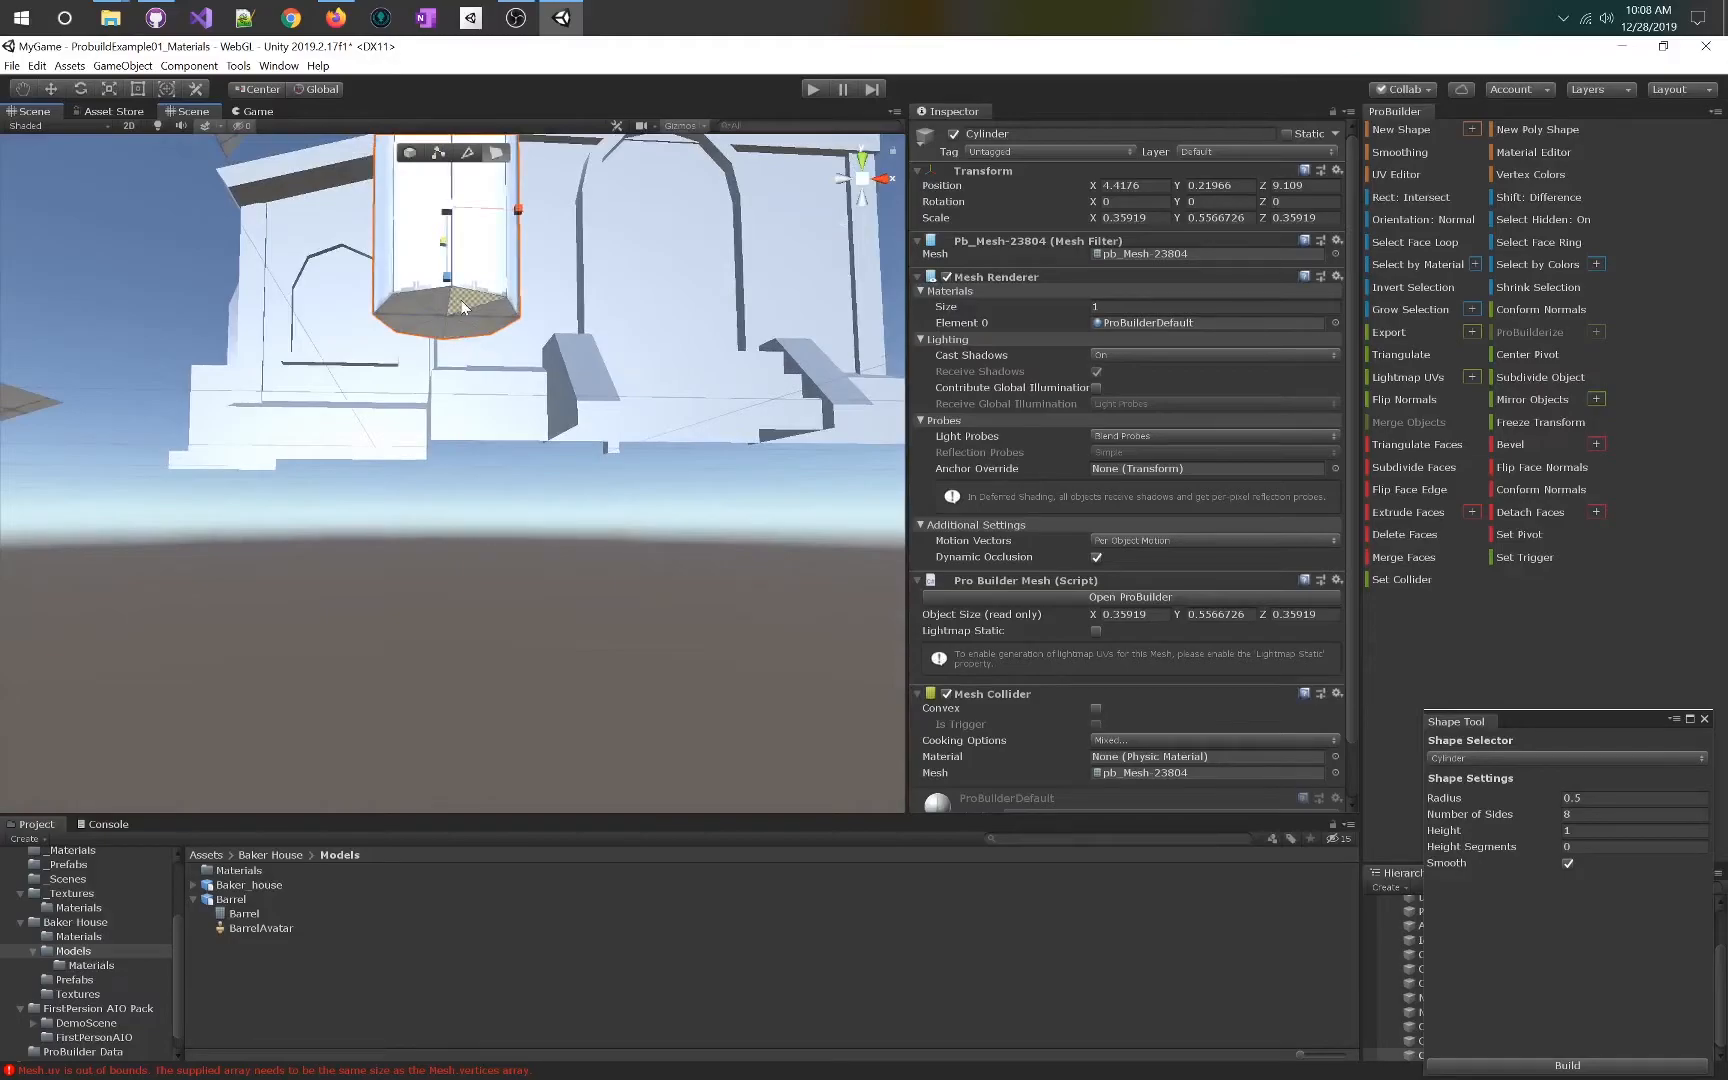
shift+click(438, 306)
shift+click(431, 319)
shift+click(418, 310)
shift+click(433, 338)
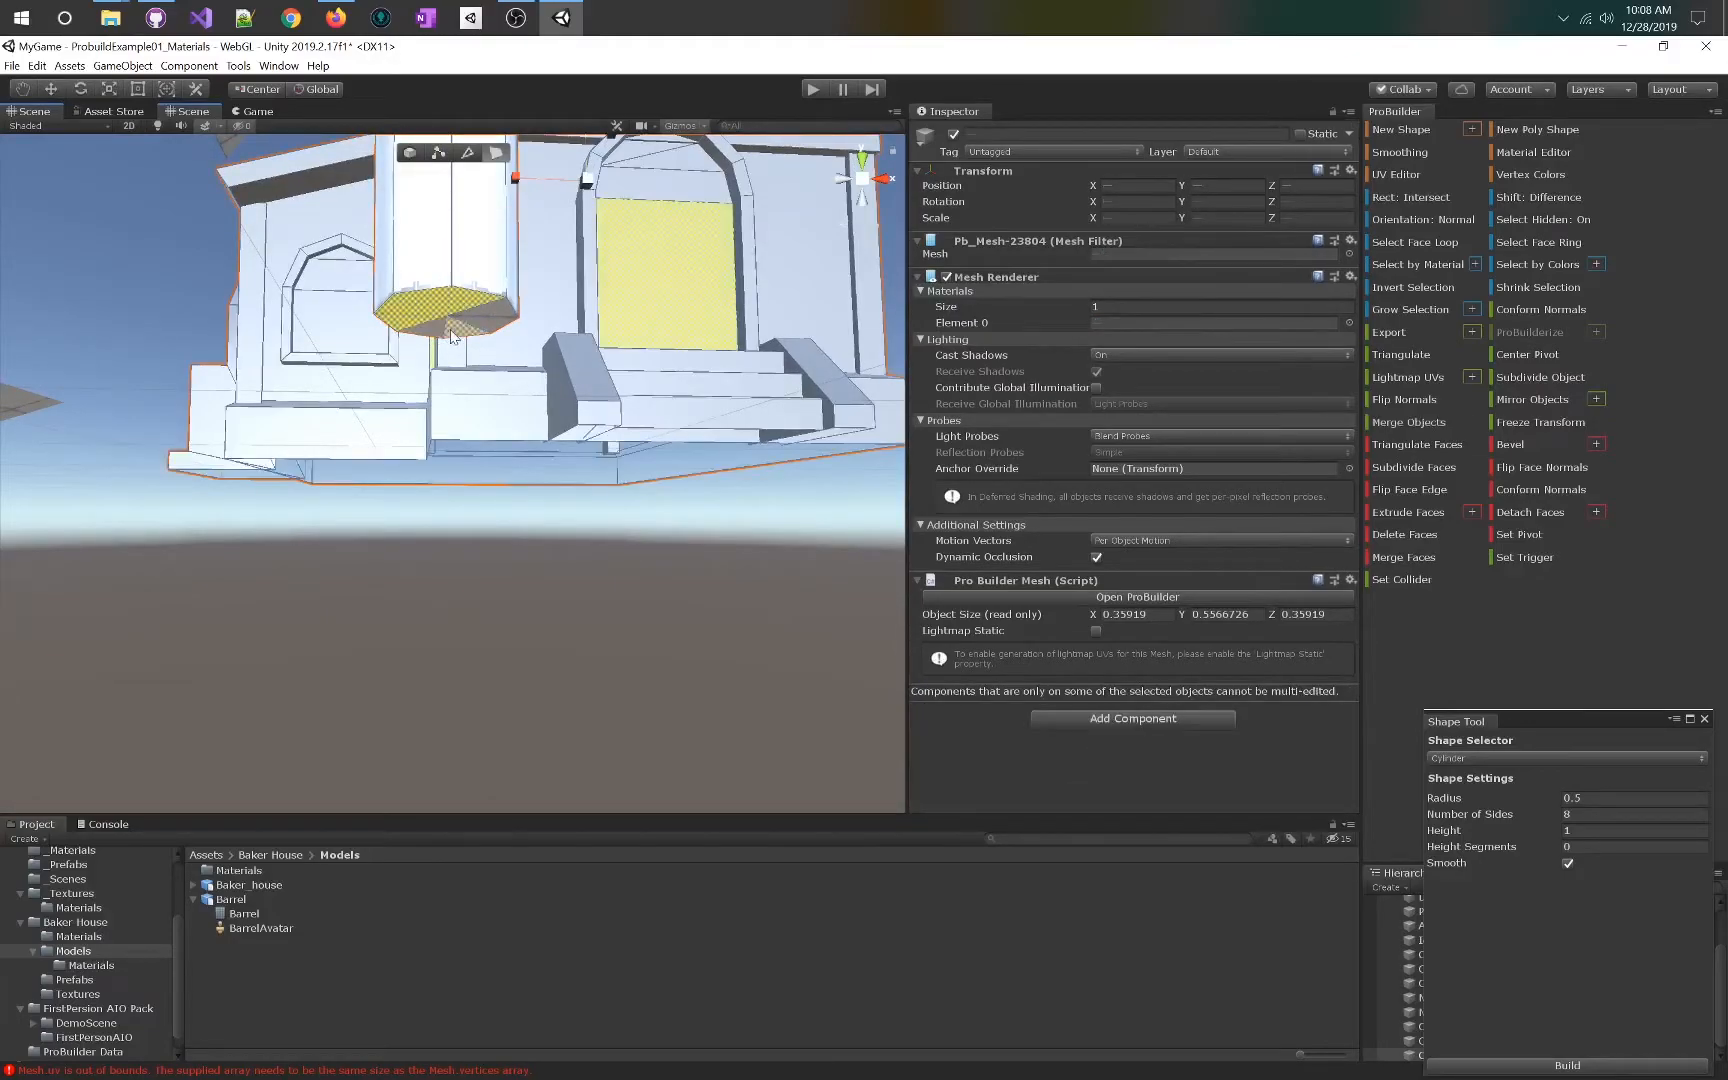
click(479, 323)
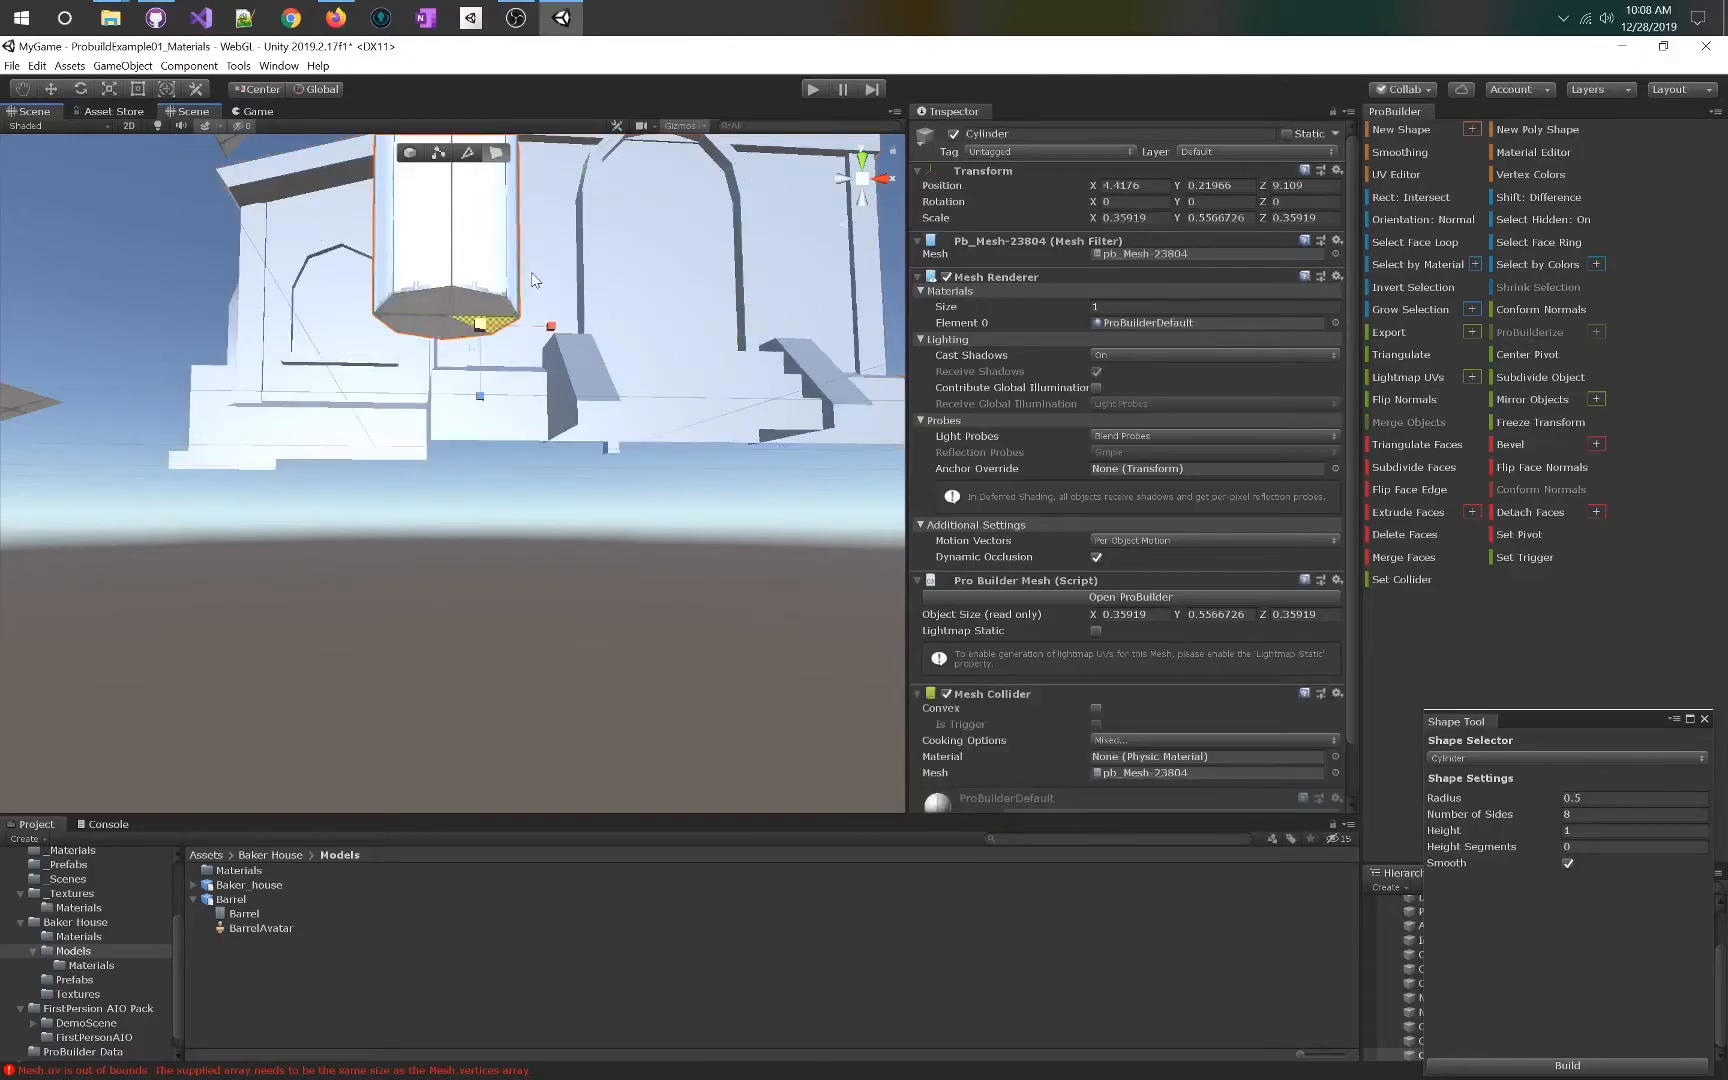
alt+drag(437, 285, 357, 313)
double_click(356, 379)
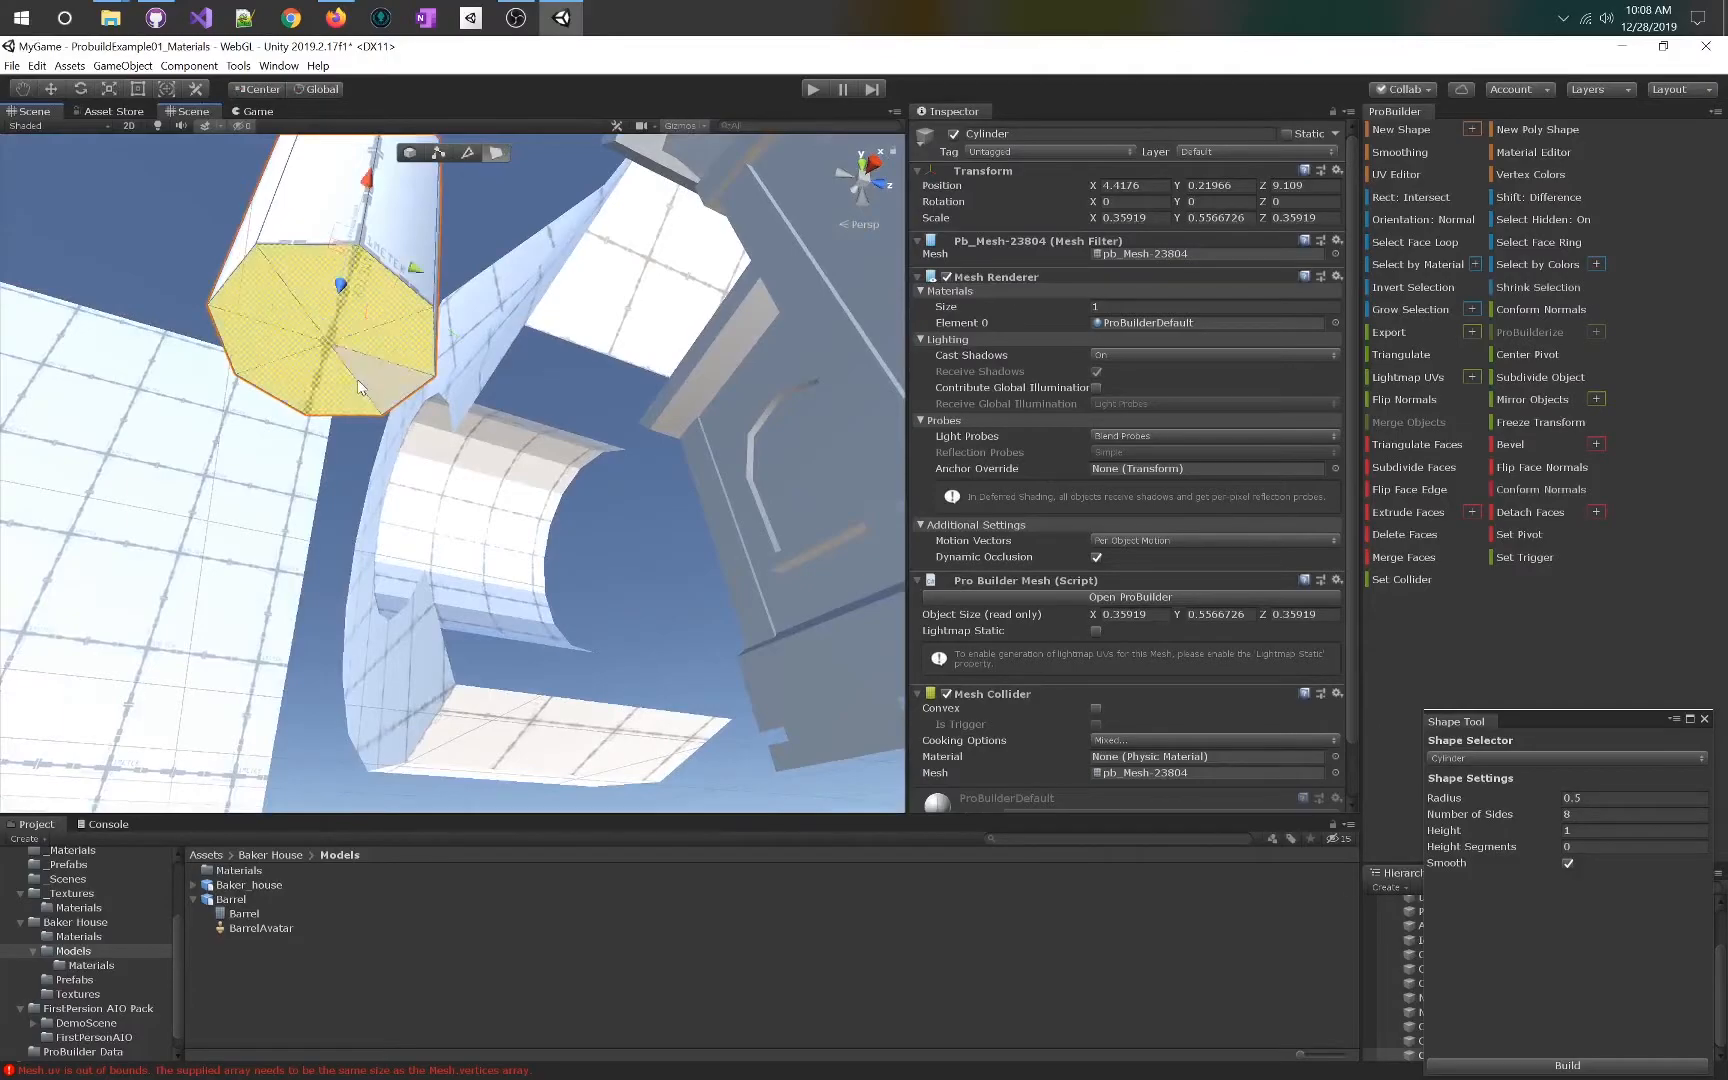
alt+drag(531, 240, 772, 372)
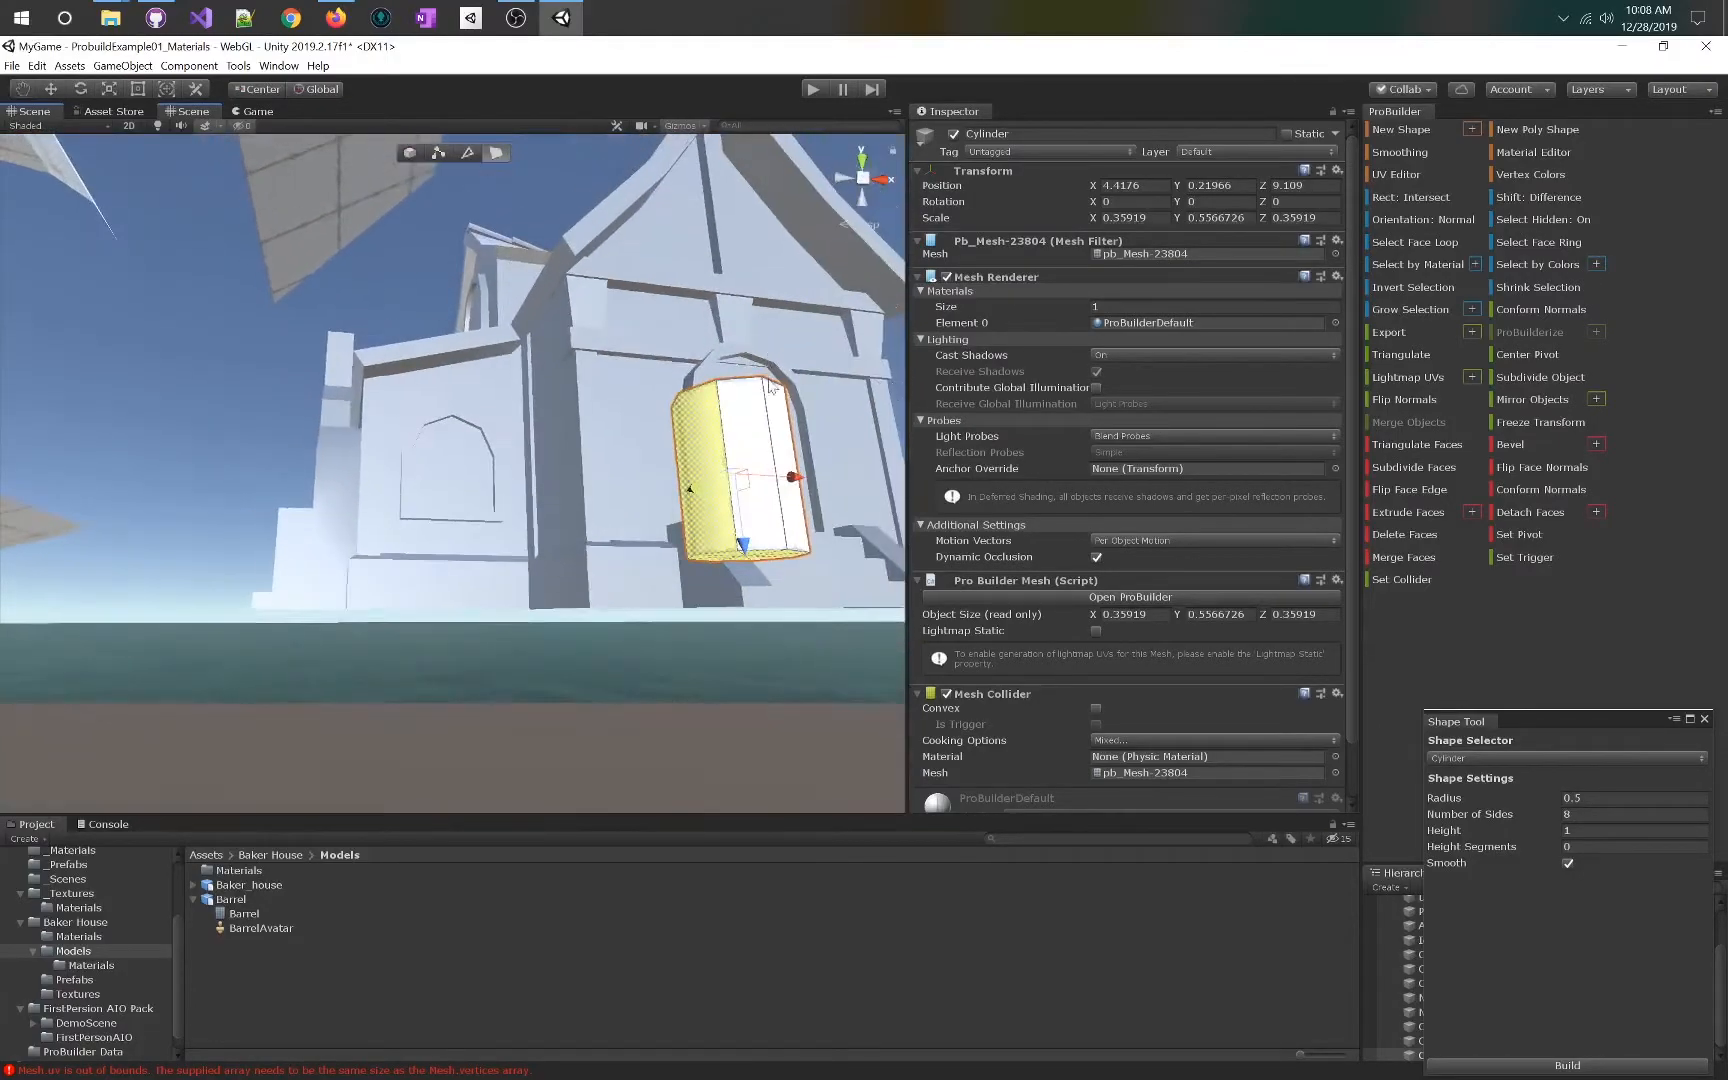
- Grow the face selection across the cylinder's top, try scaling it, and undo the scaling
alt+drag(700, 480, 324, 605)
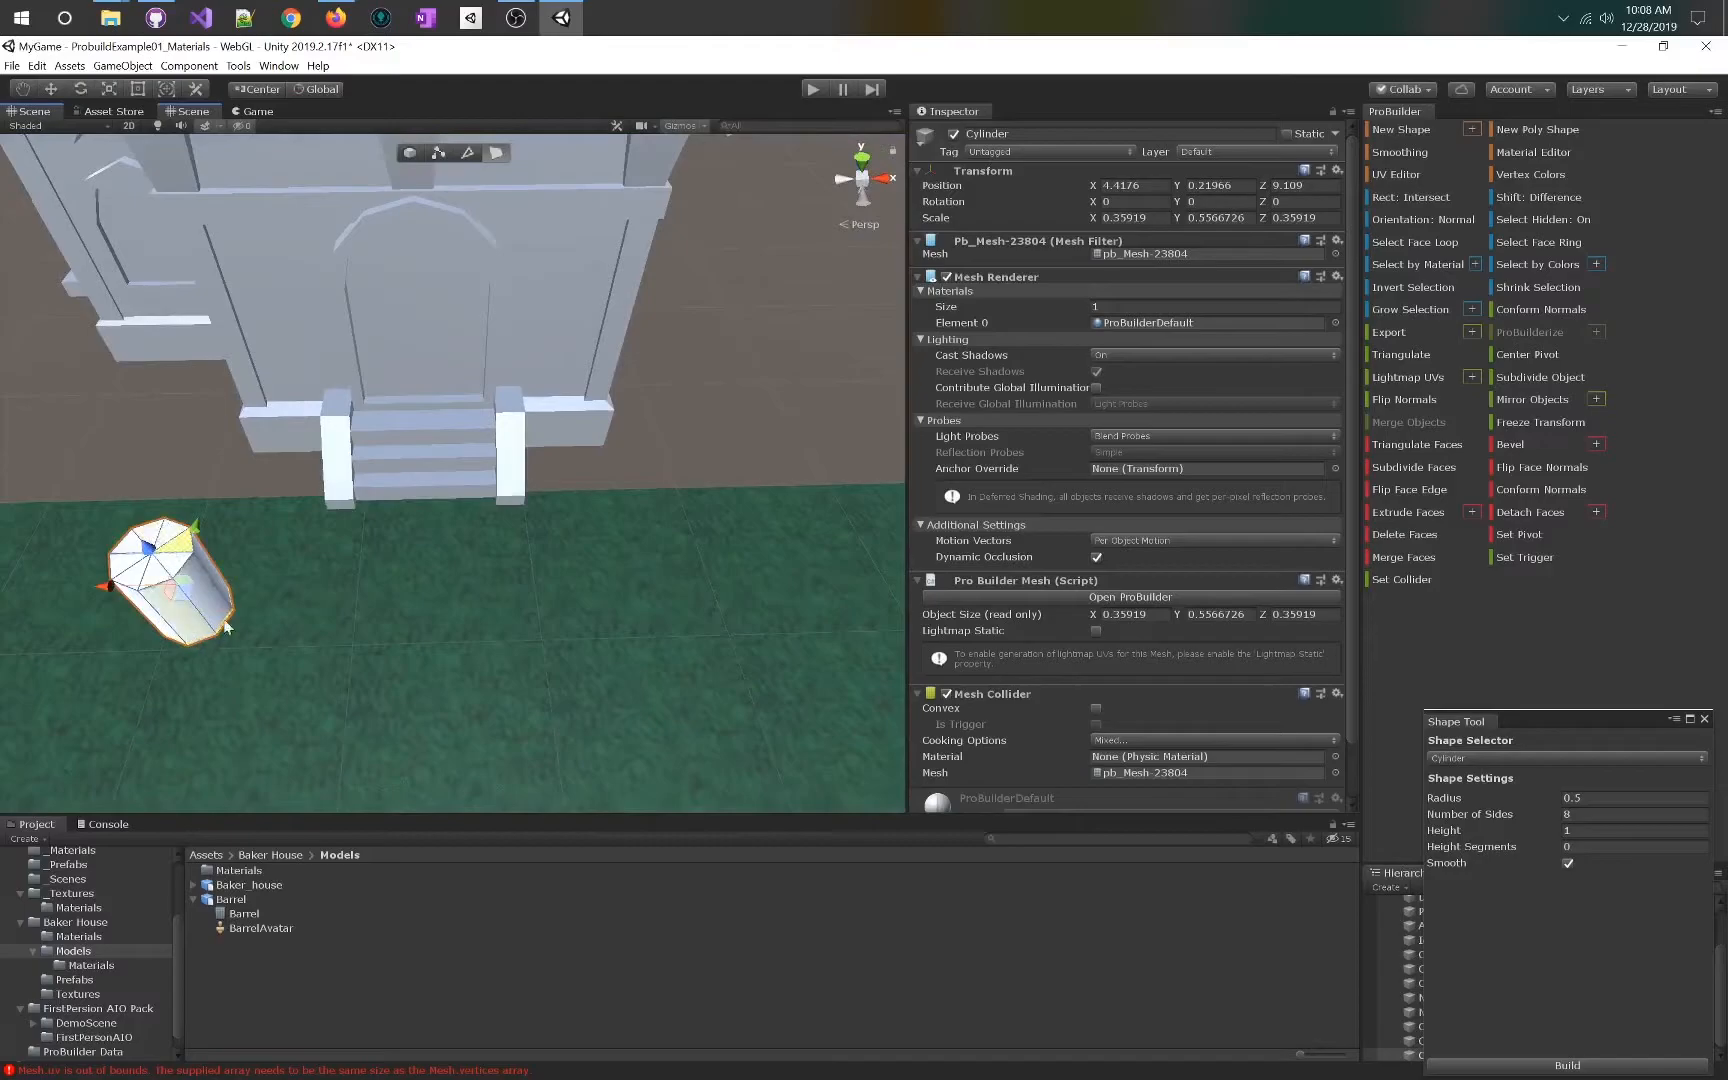
key(alt+g)
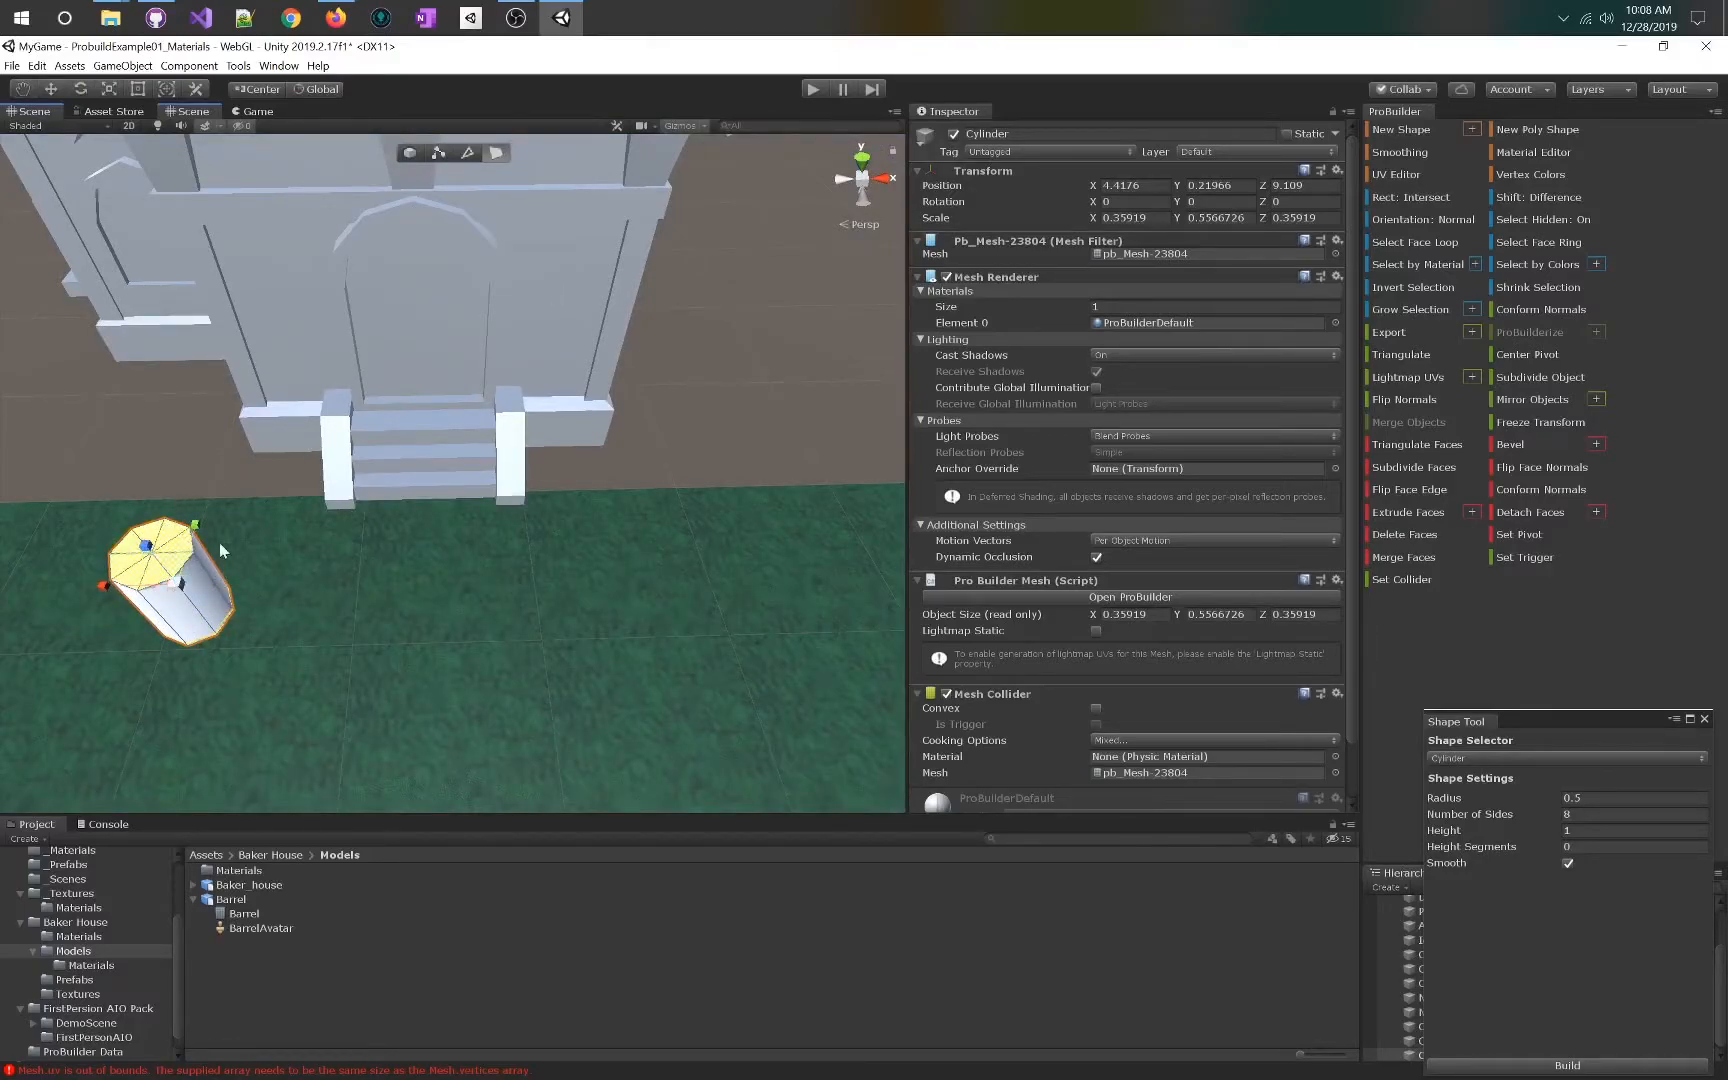
drag(109, 584, 123, 587)
key(ctrl+z)
right_drag(520, 519, 508, 408)
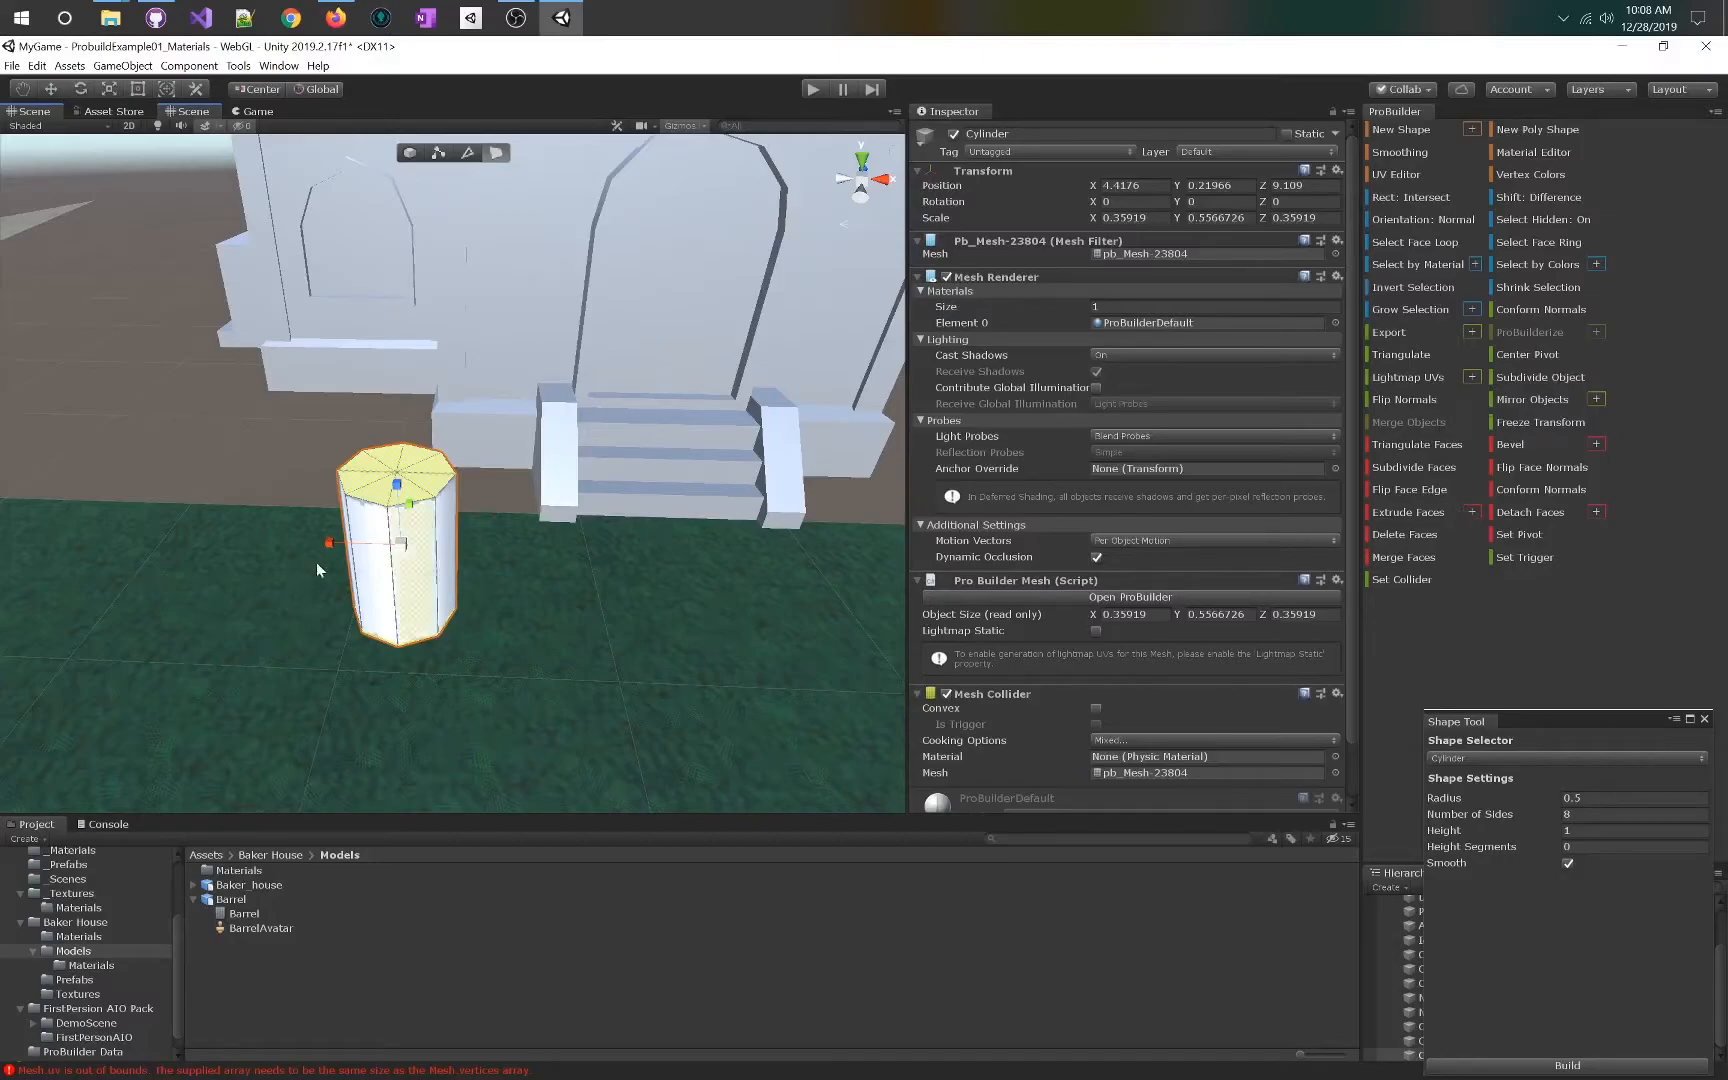
- Switch to edge selection and insert an edge loop around the cylinder's middle from one of its vertical side edges
click(467, 153)
click(388, 576)
shift+click(439, 582)
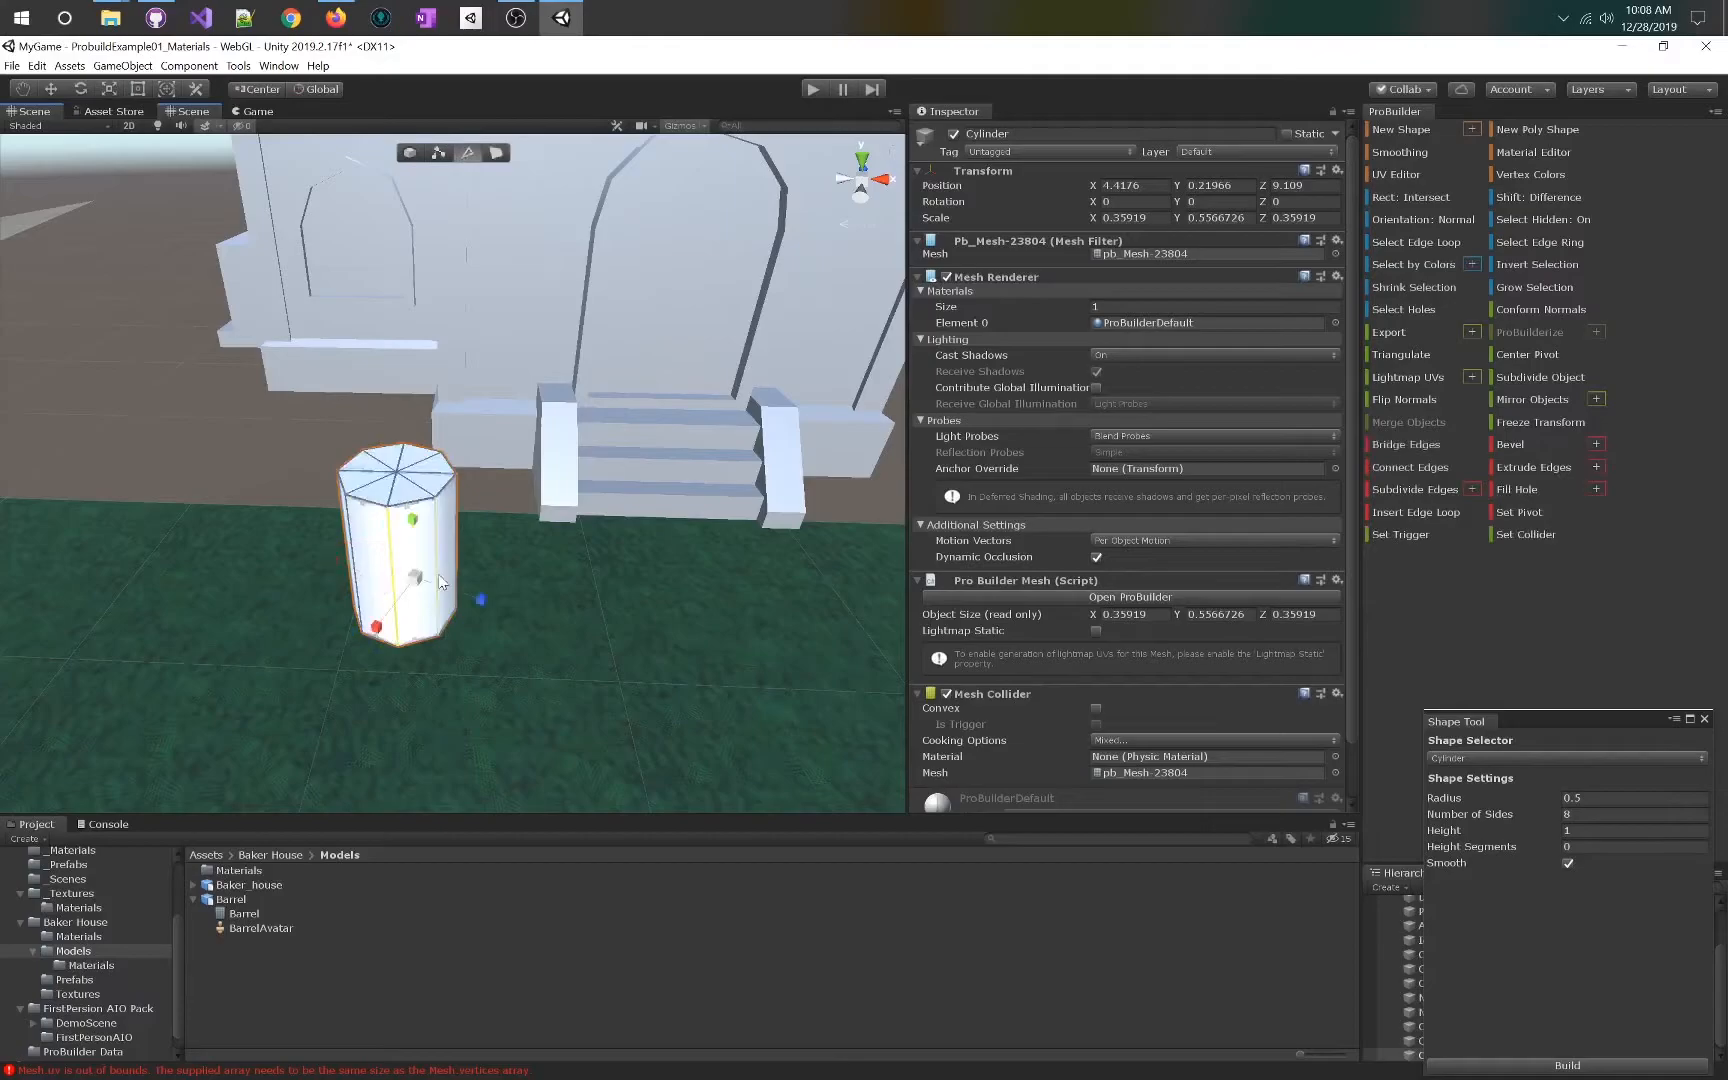
click(458, 562)
click(1415, 514)
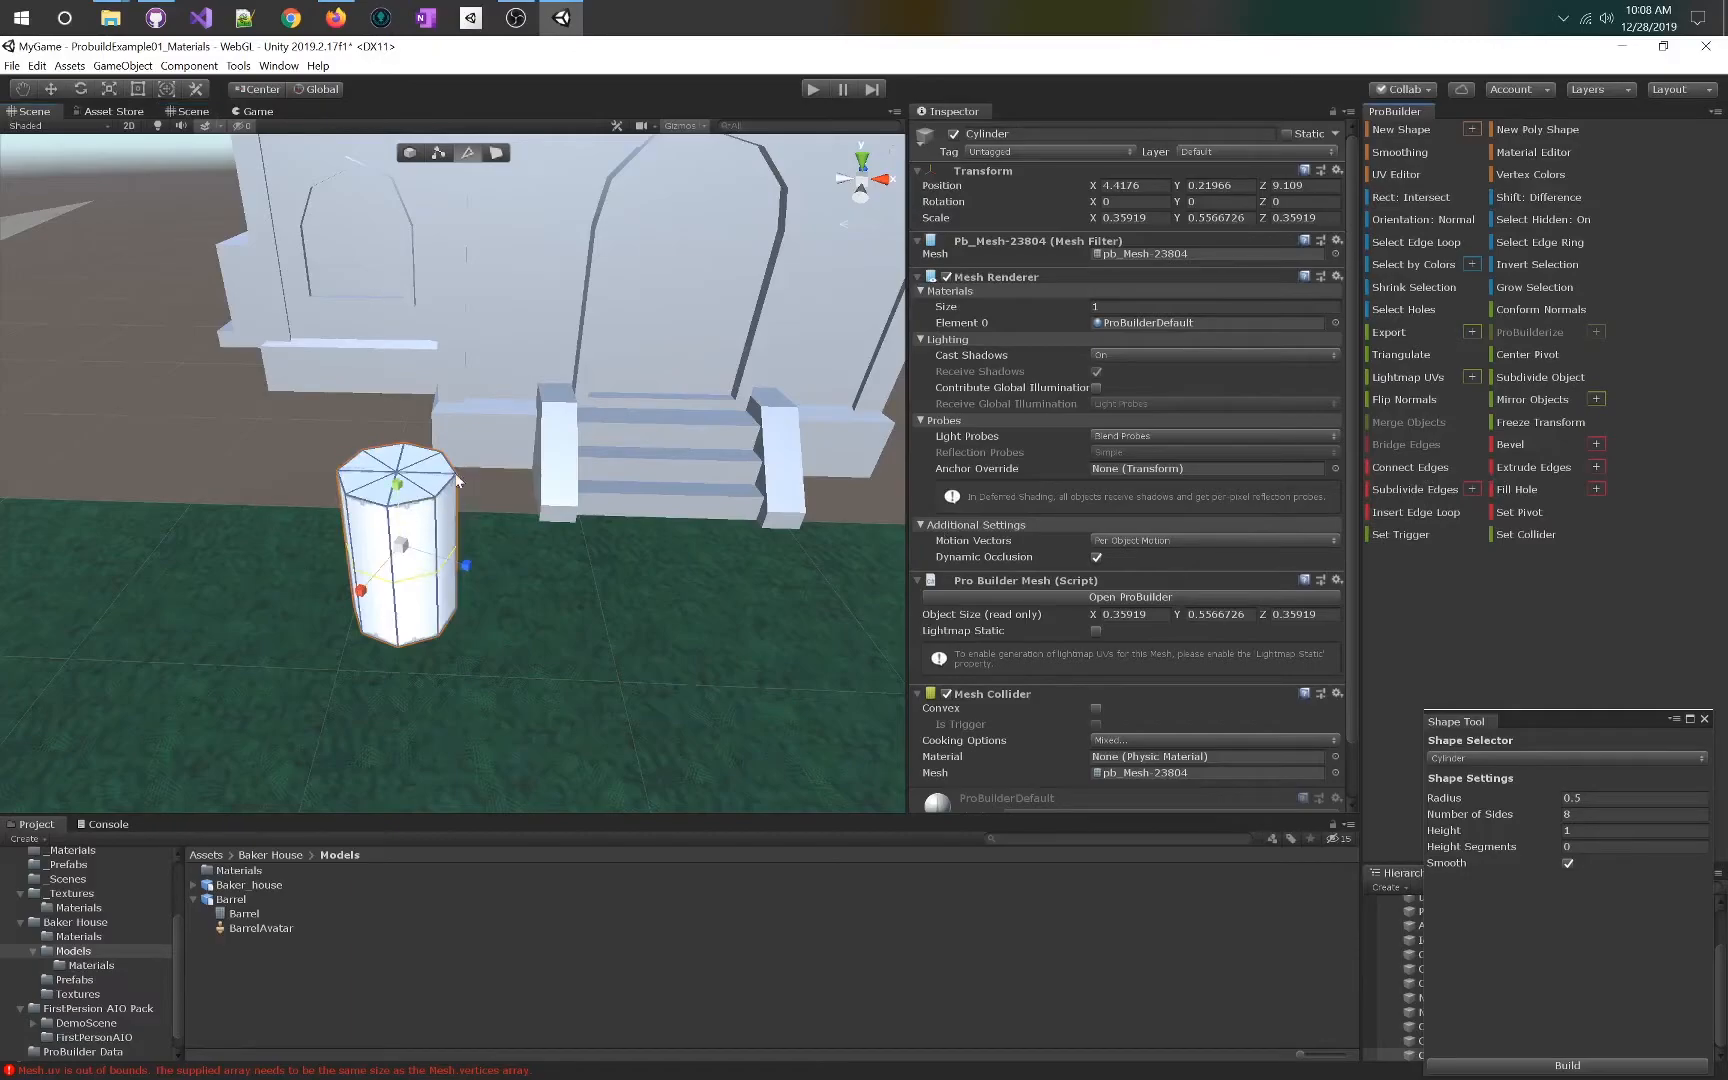
- Select the cylinder's top faces by growing the selection from one face, and scale them inward to taper the upper half
click(432, 460)
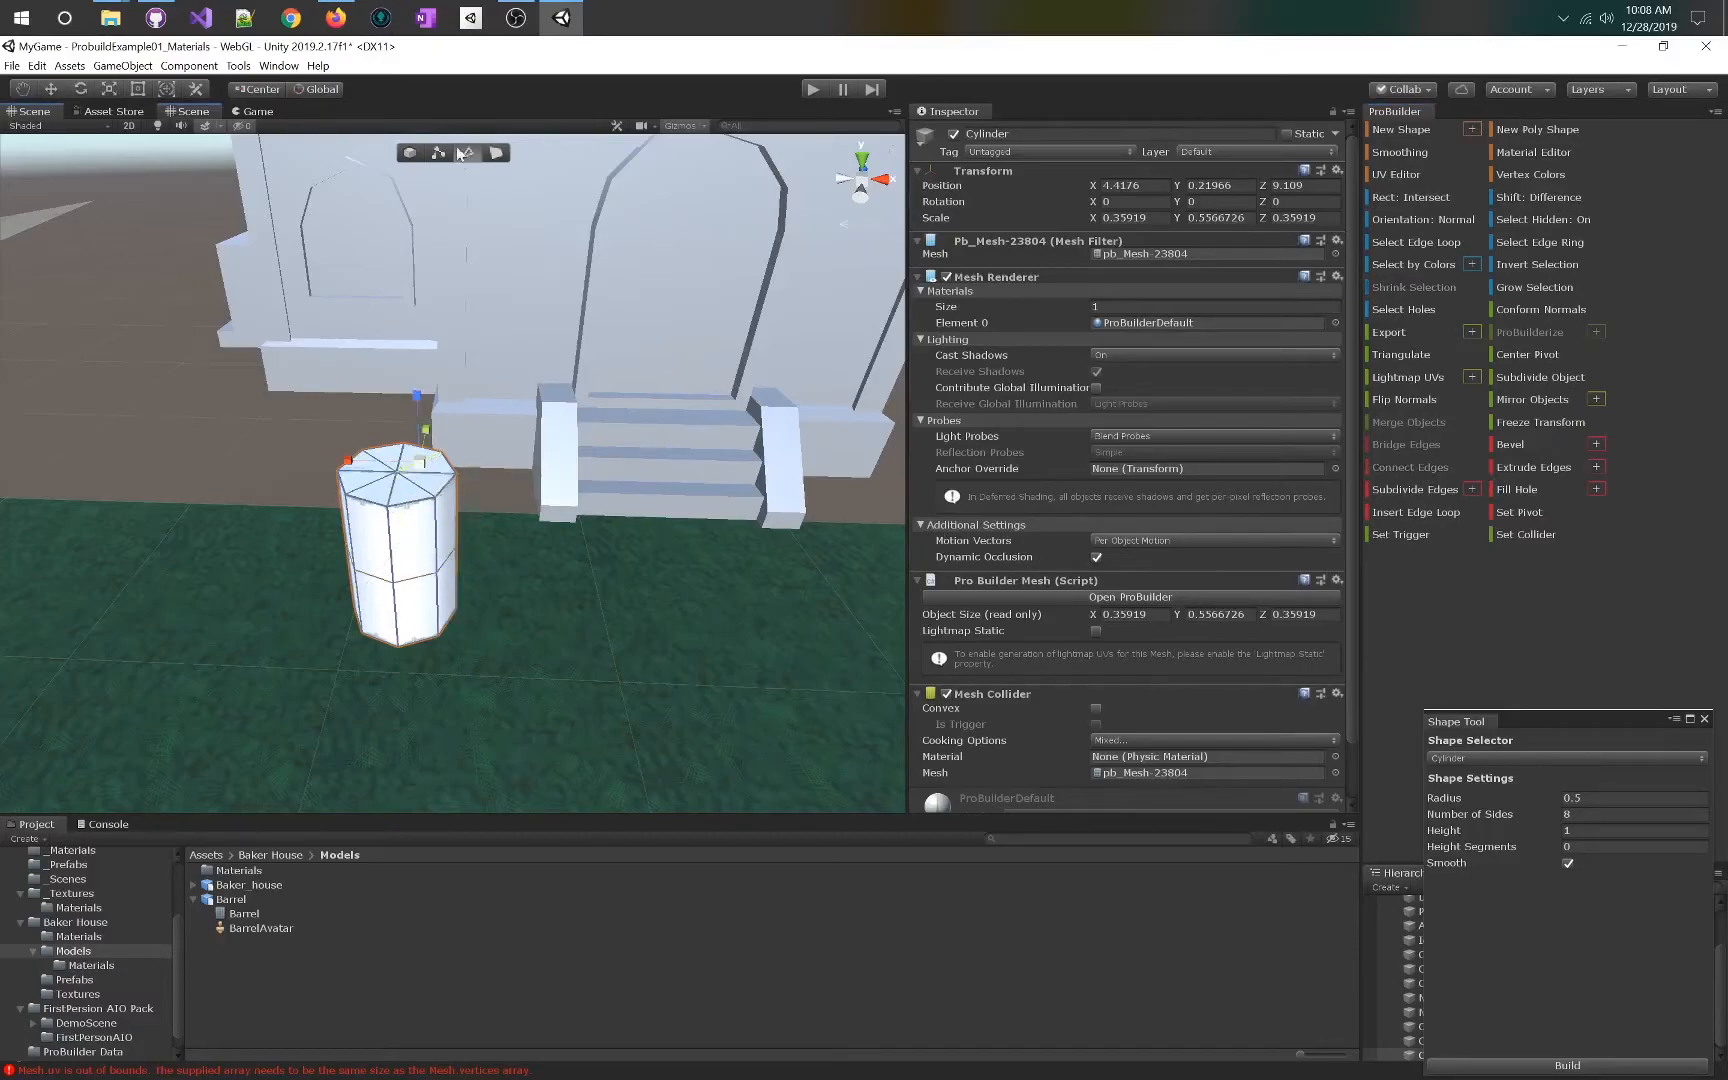
click(496, 152)
click(401, 497)
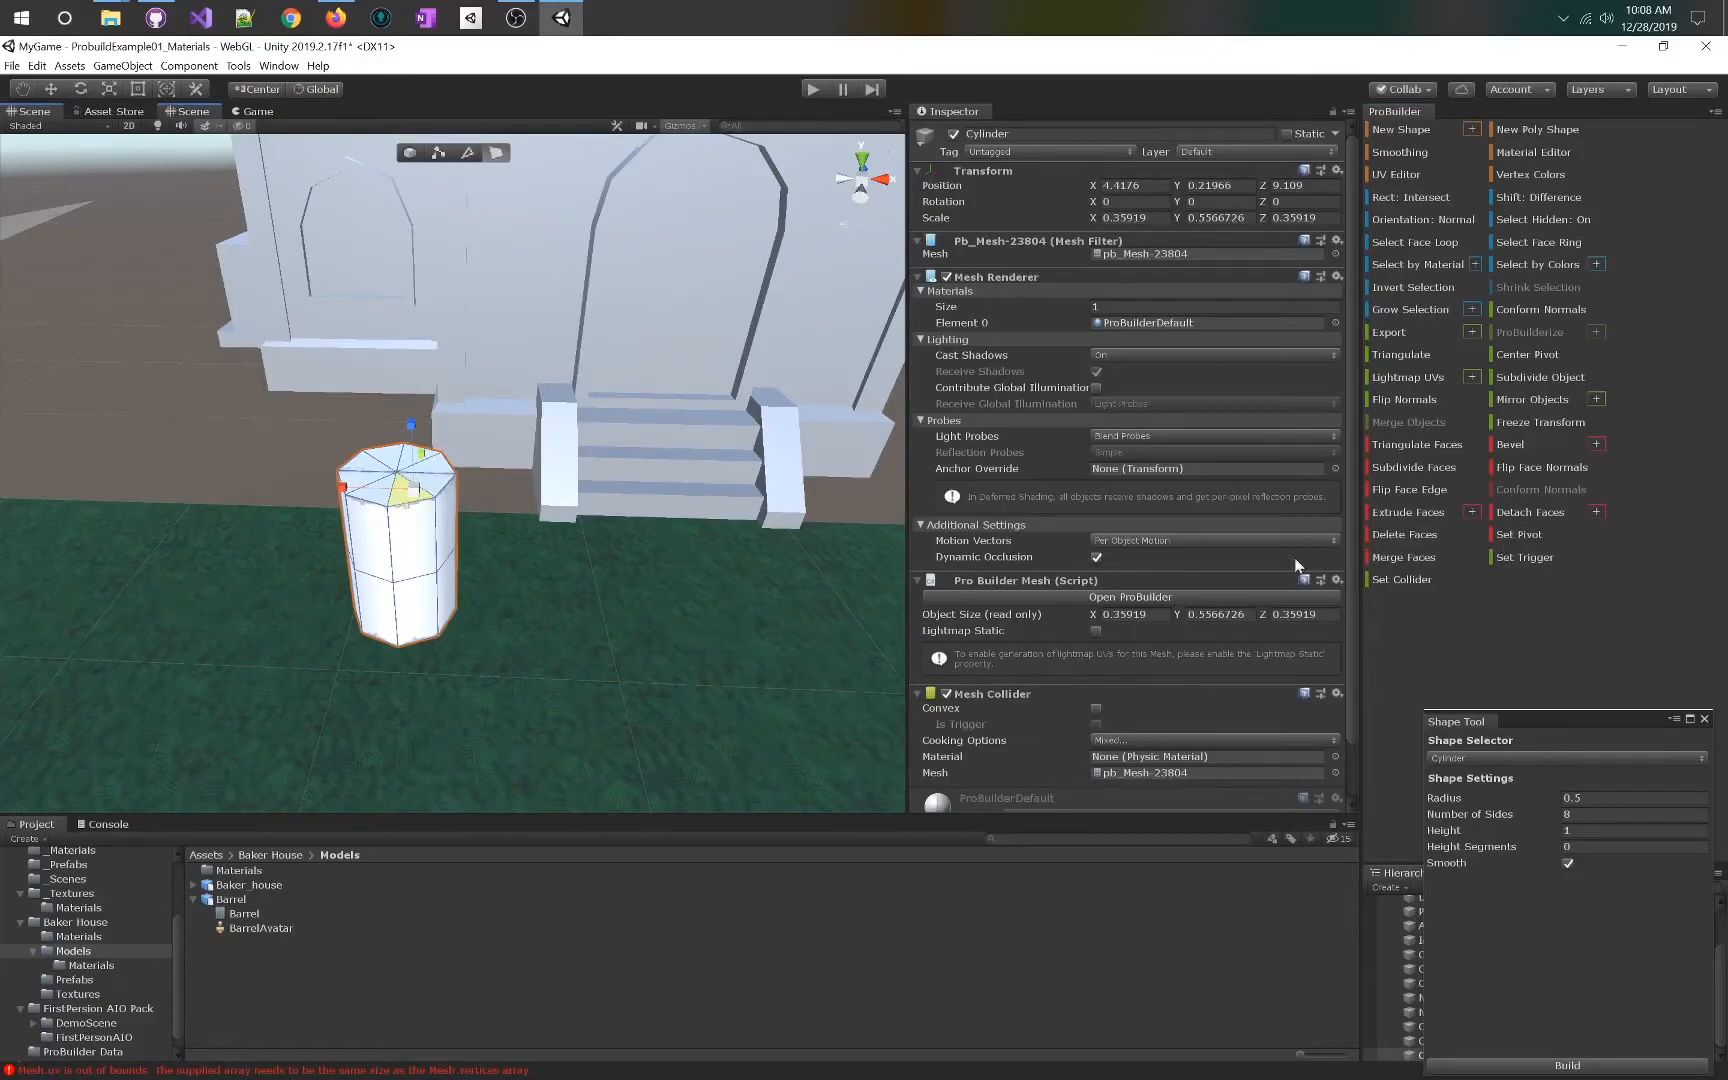
key(alt)
key(alt+g)
drag(397, 471, 449, 369)
- Select the cylinder's bottom faces by growing the selection, and scale them inward to finish the barrel shape
click(452, 418)
key(alt+g)
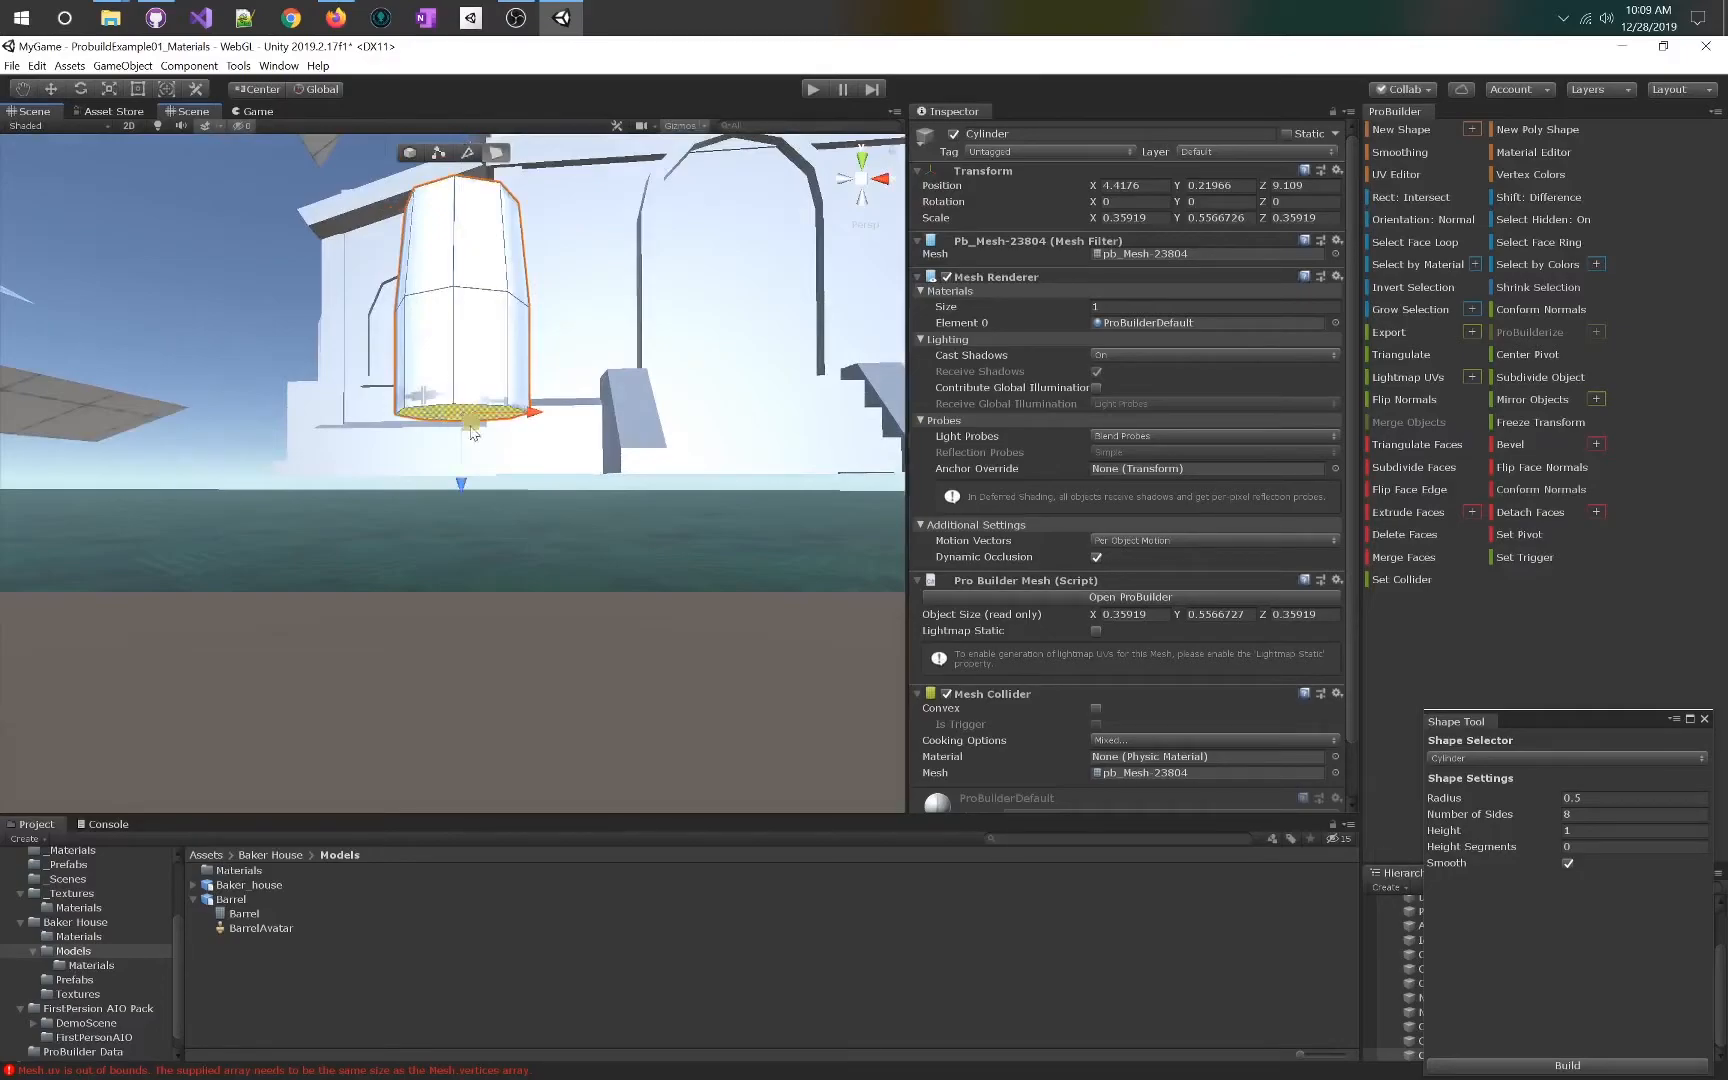
key(e)
alt+drag(476, 445, 510, 320)
key(f)
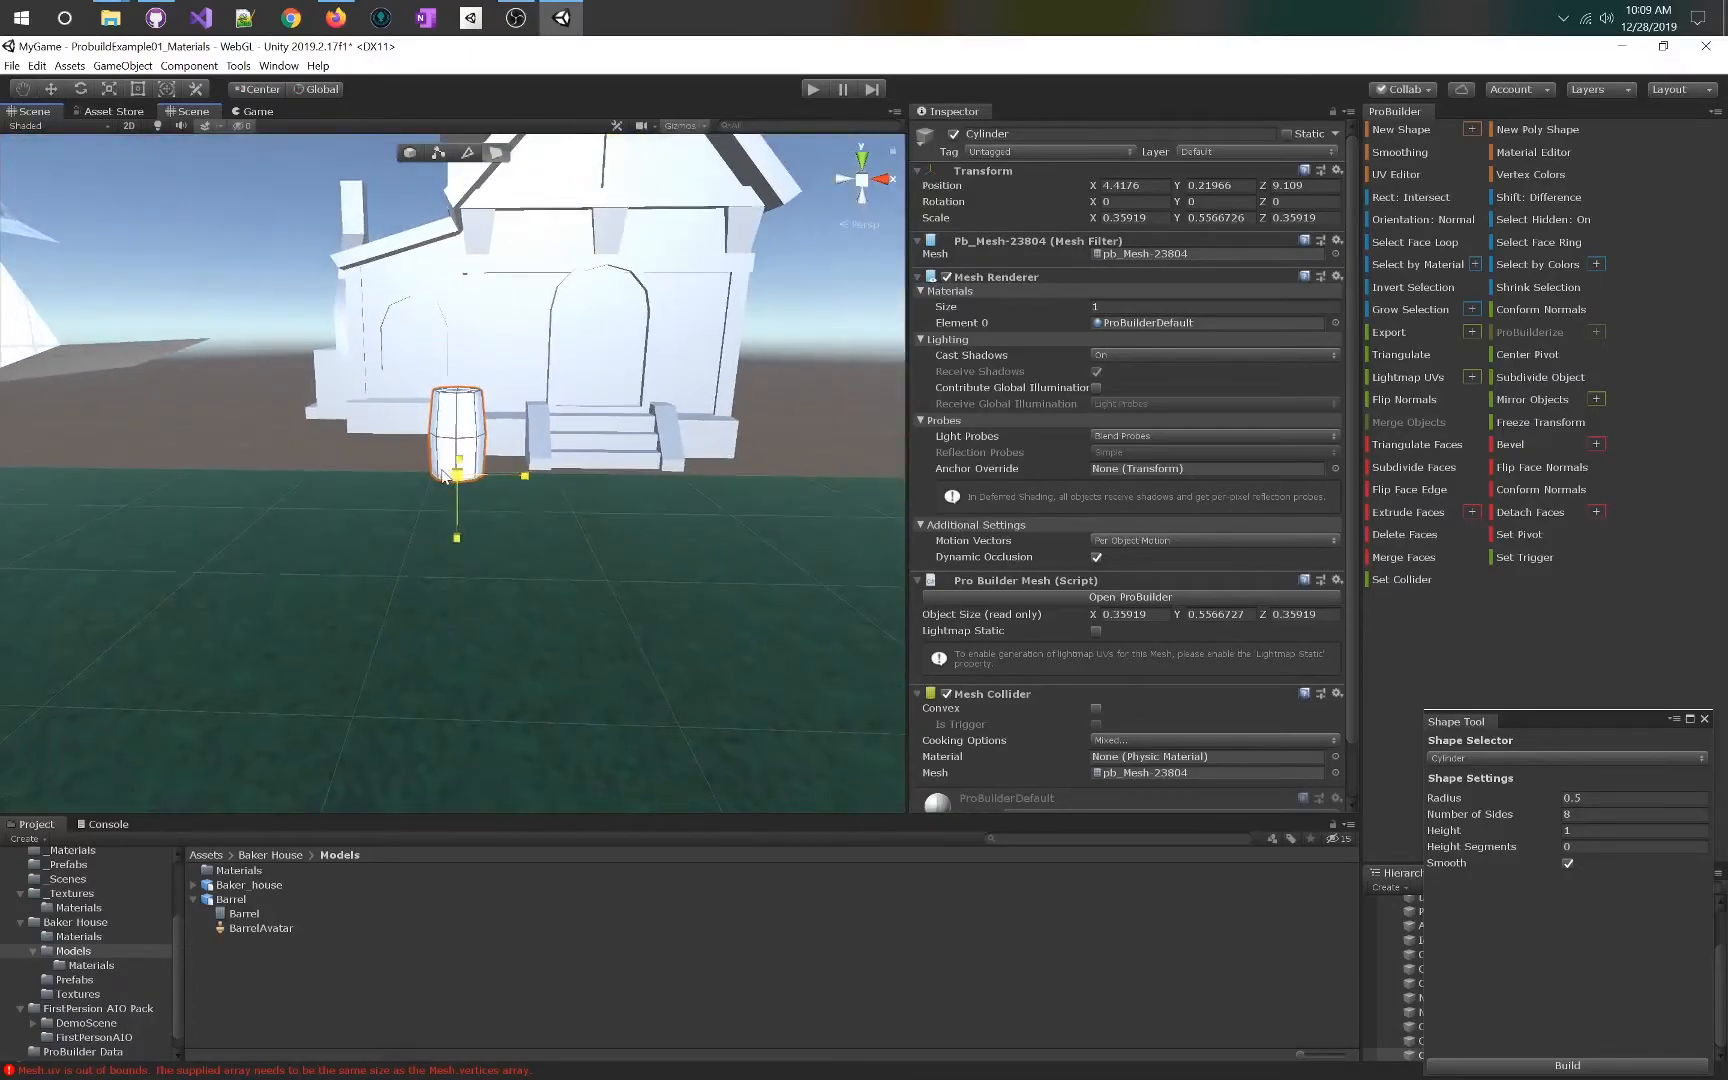
- Examine the barrel shape beside the Baker_house, the house's front wall, and the surrounding textured level
right_drag(531, 445, 543, 364)
click(392, 492)
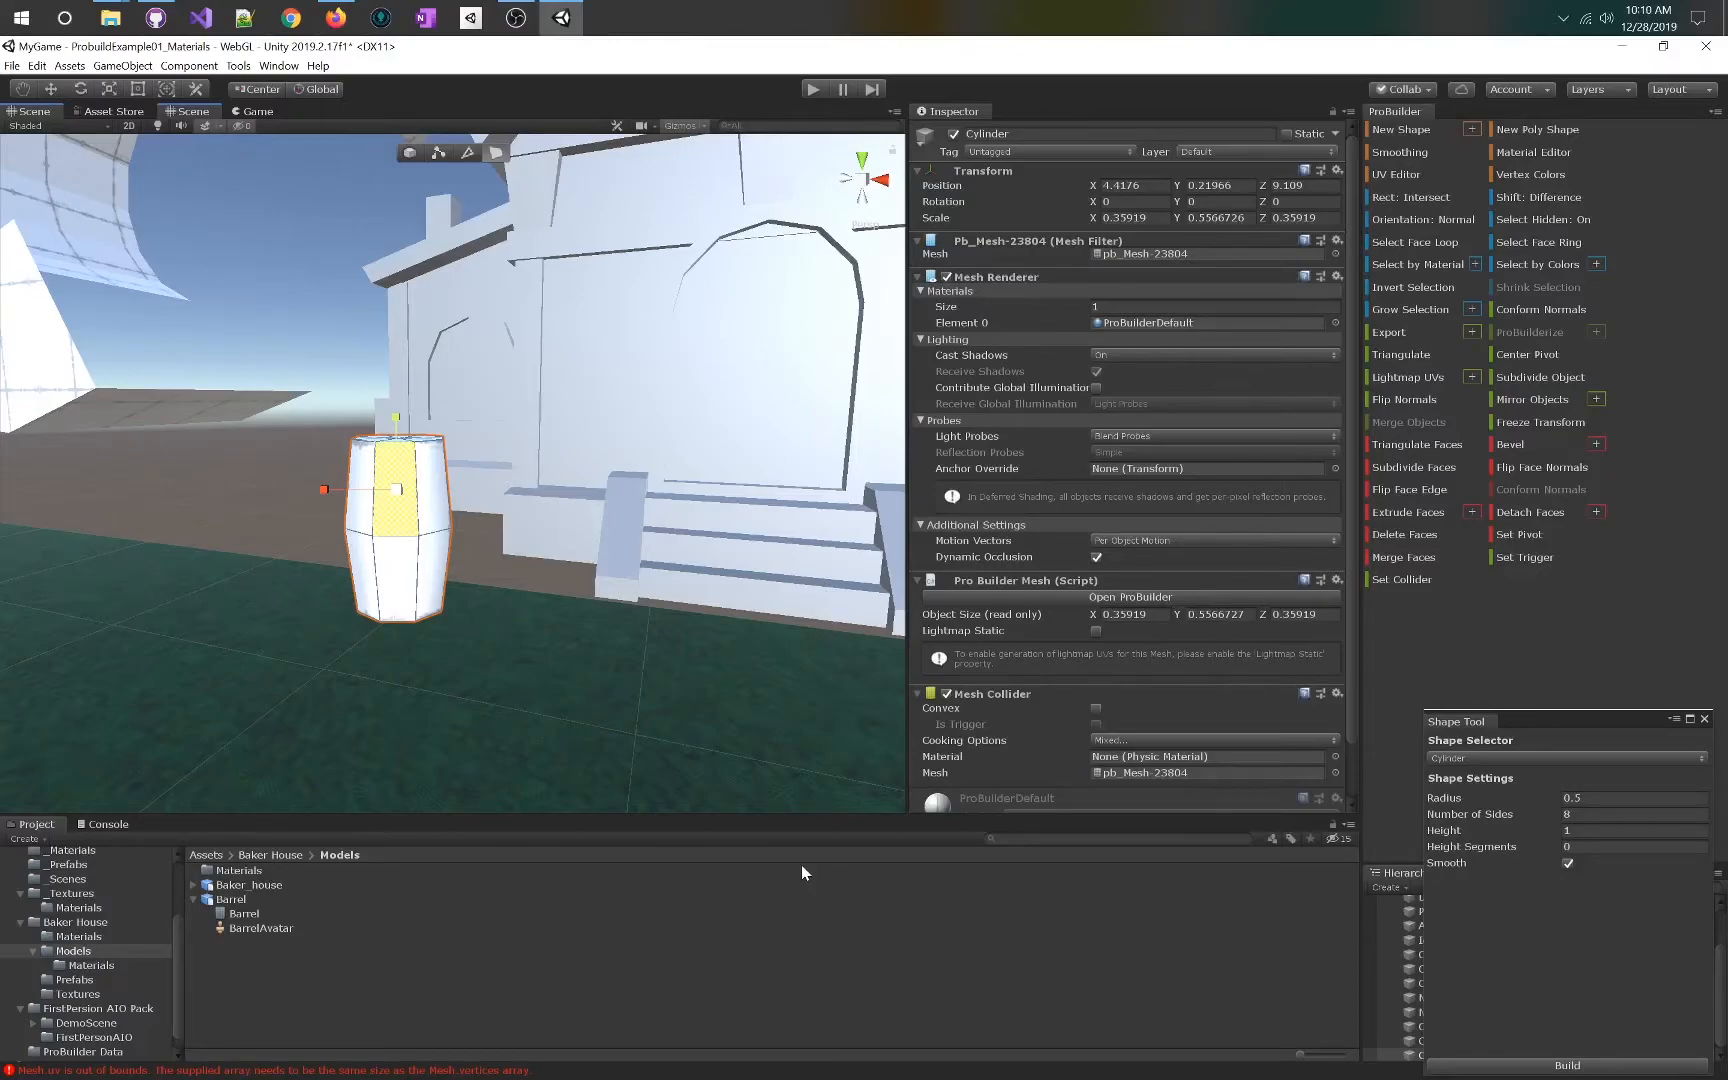
right_drag(475, 403, 449, 461)
key(s)
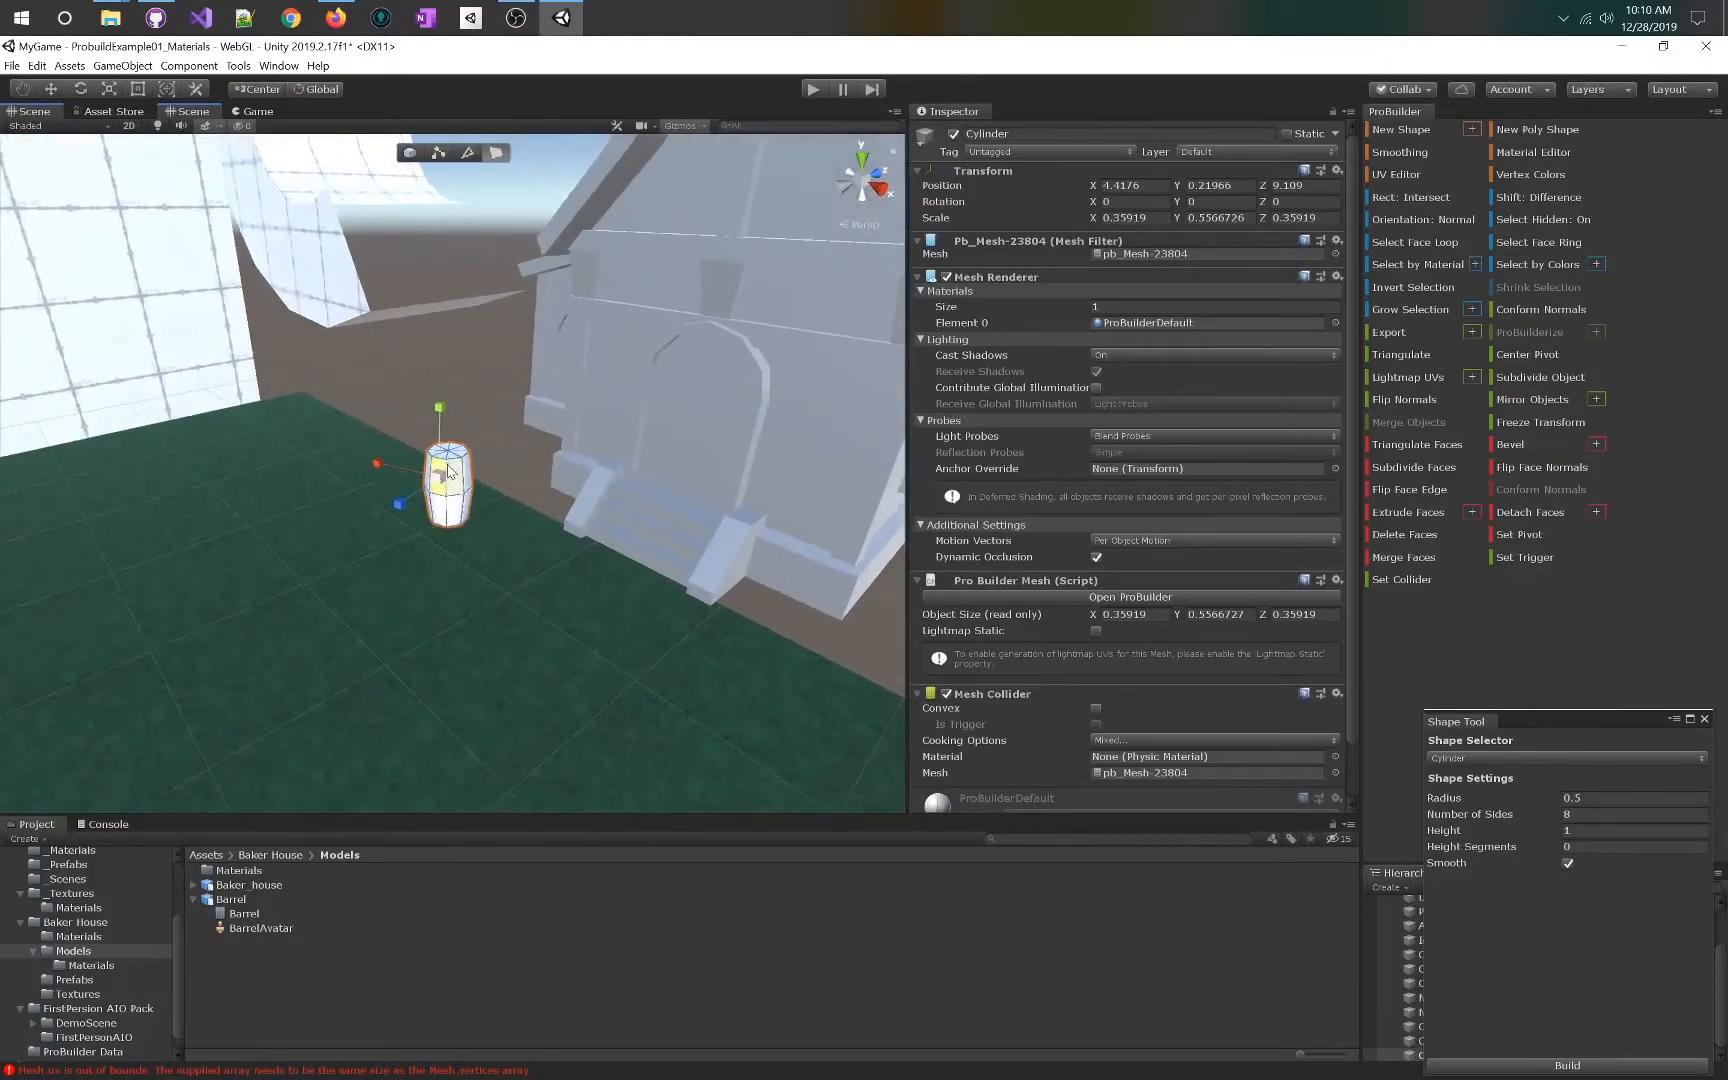
click(798, 428)
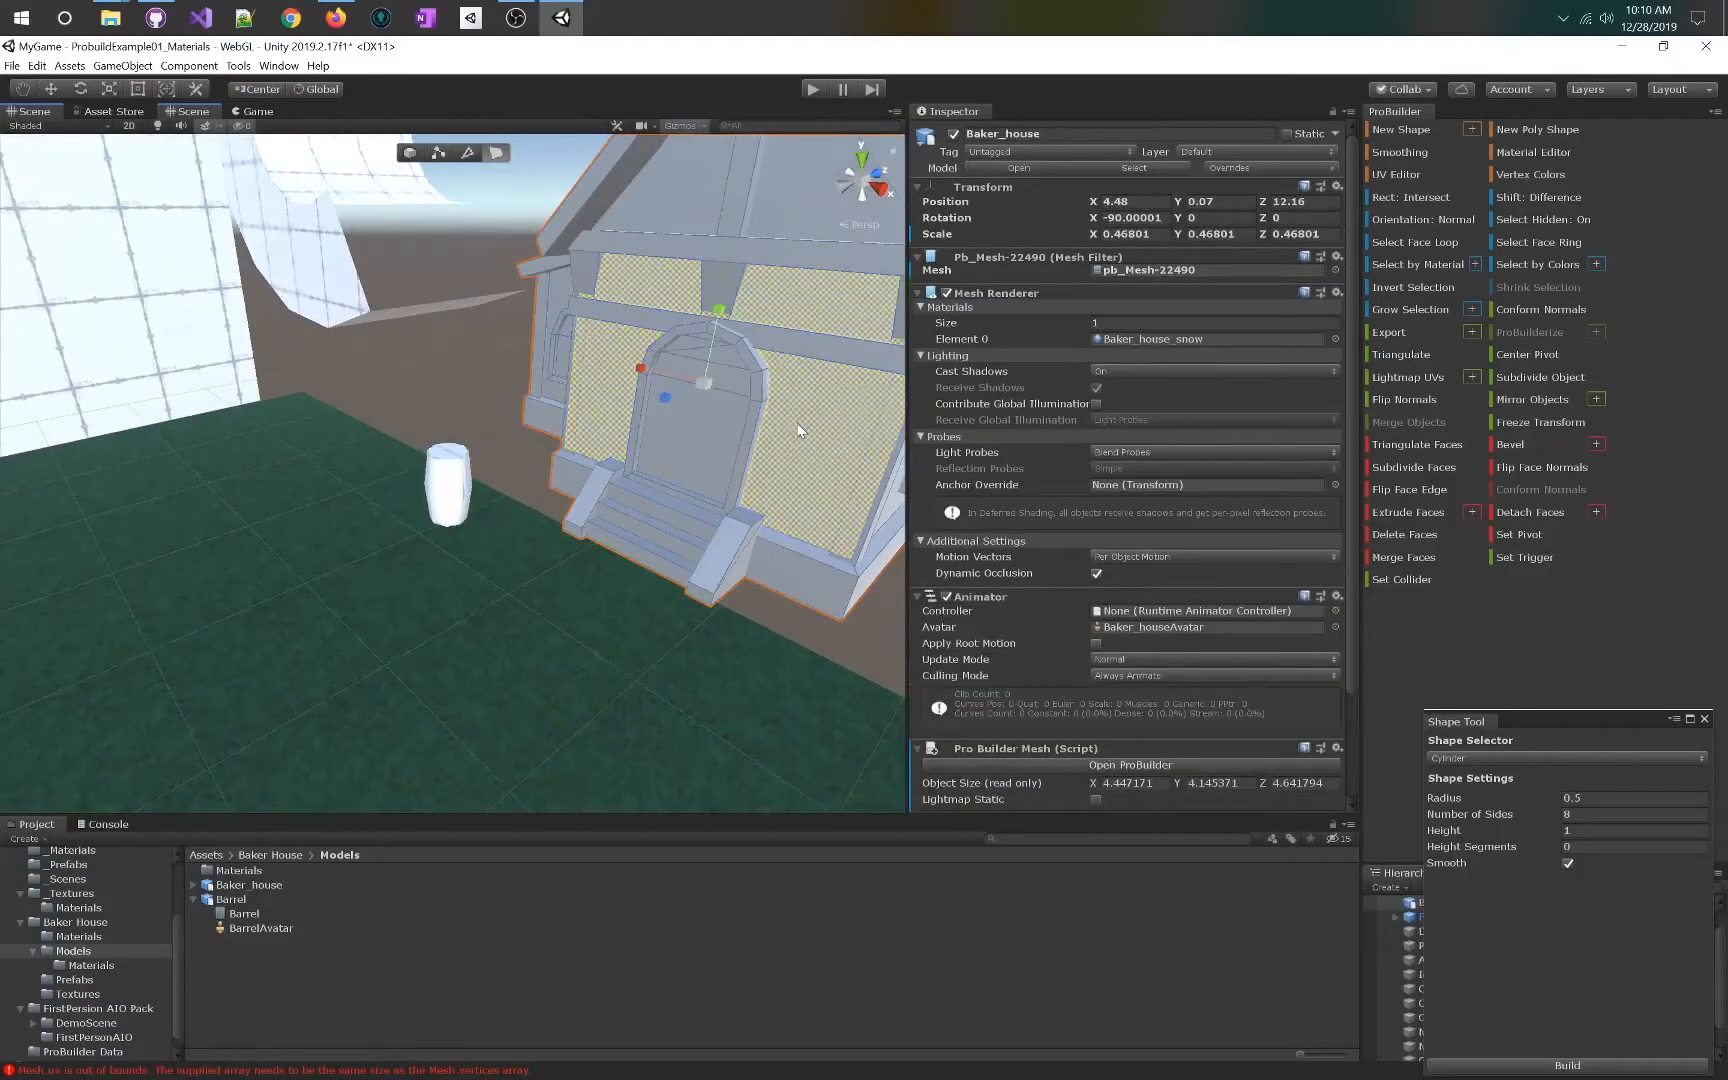
right_drag(250, 479, 225, 470)
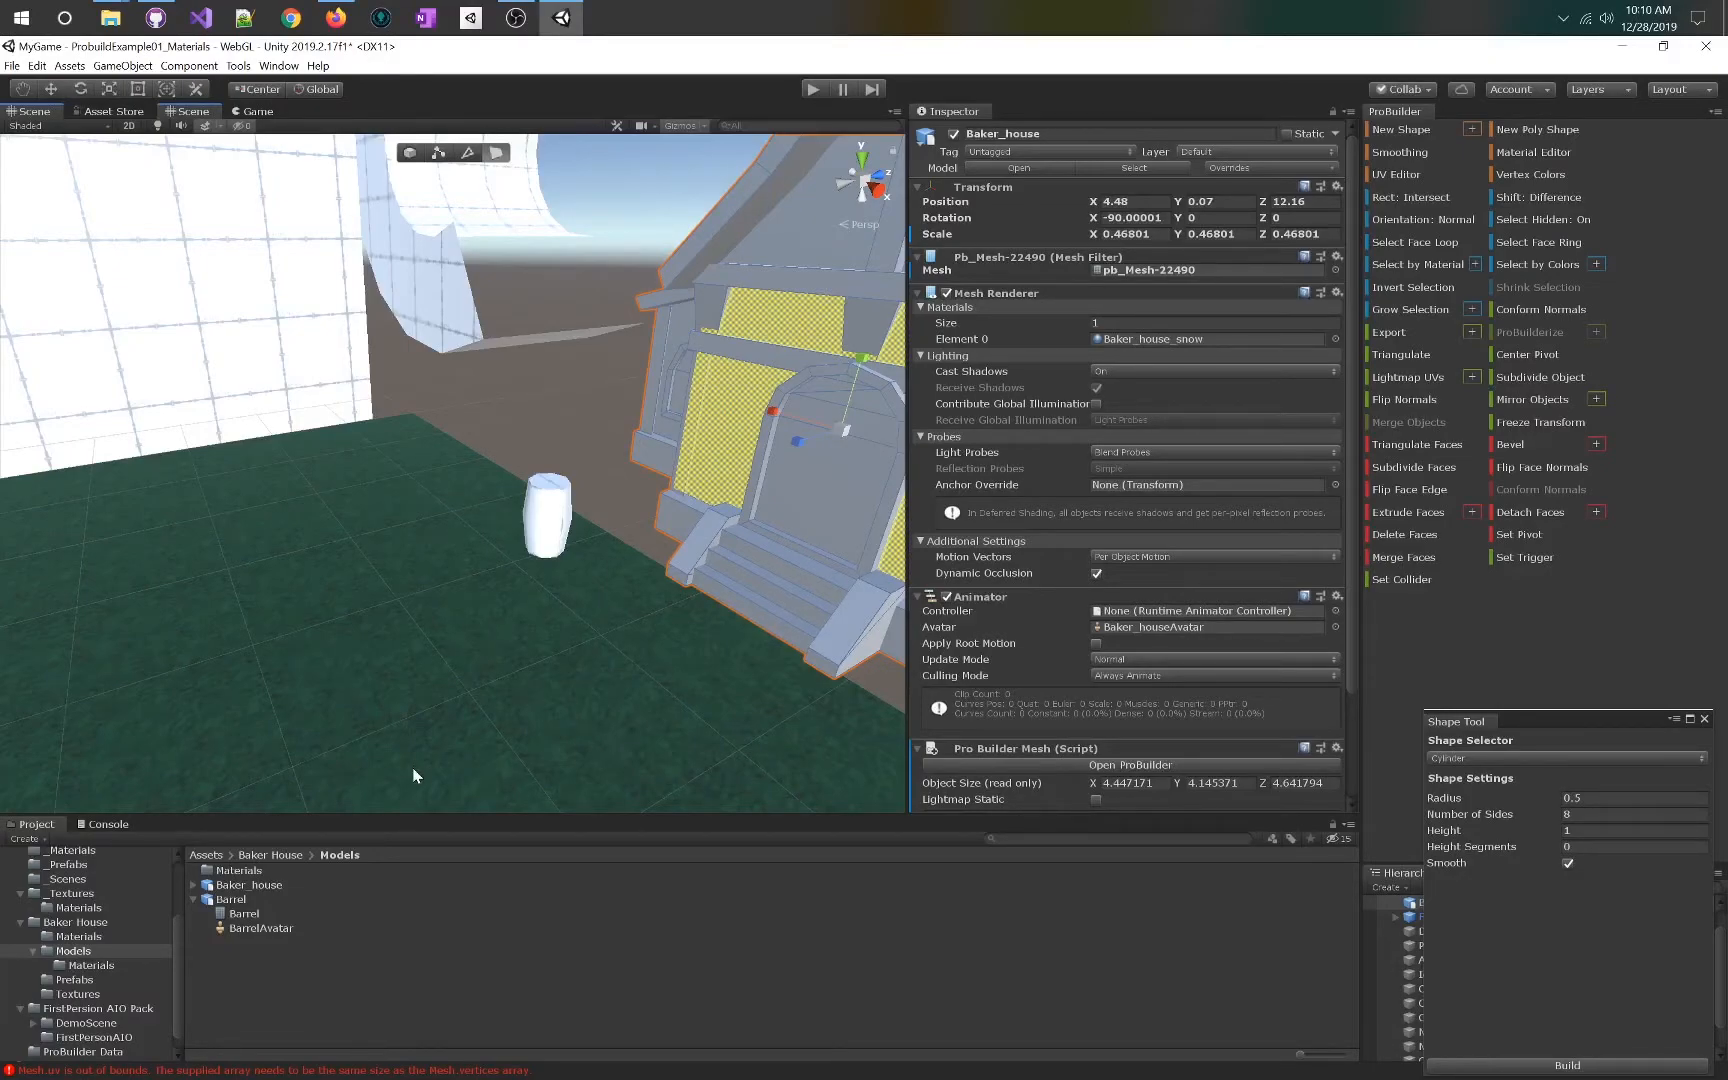
right_drag(473, 396, 62, 372)
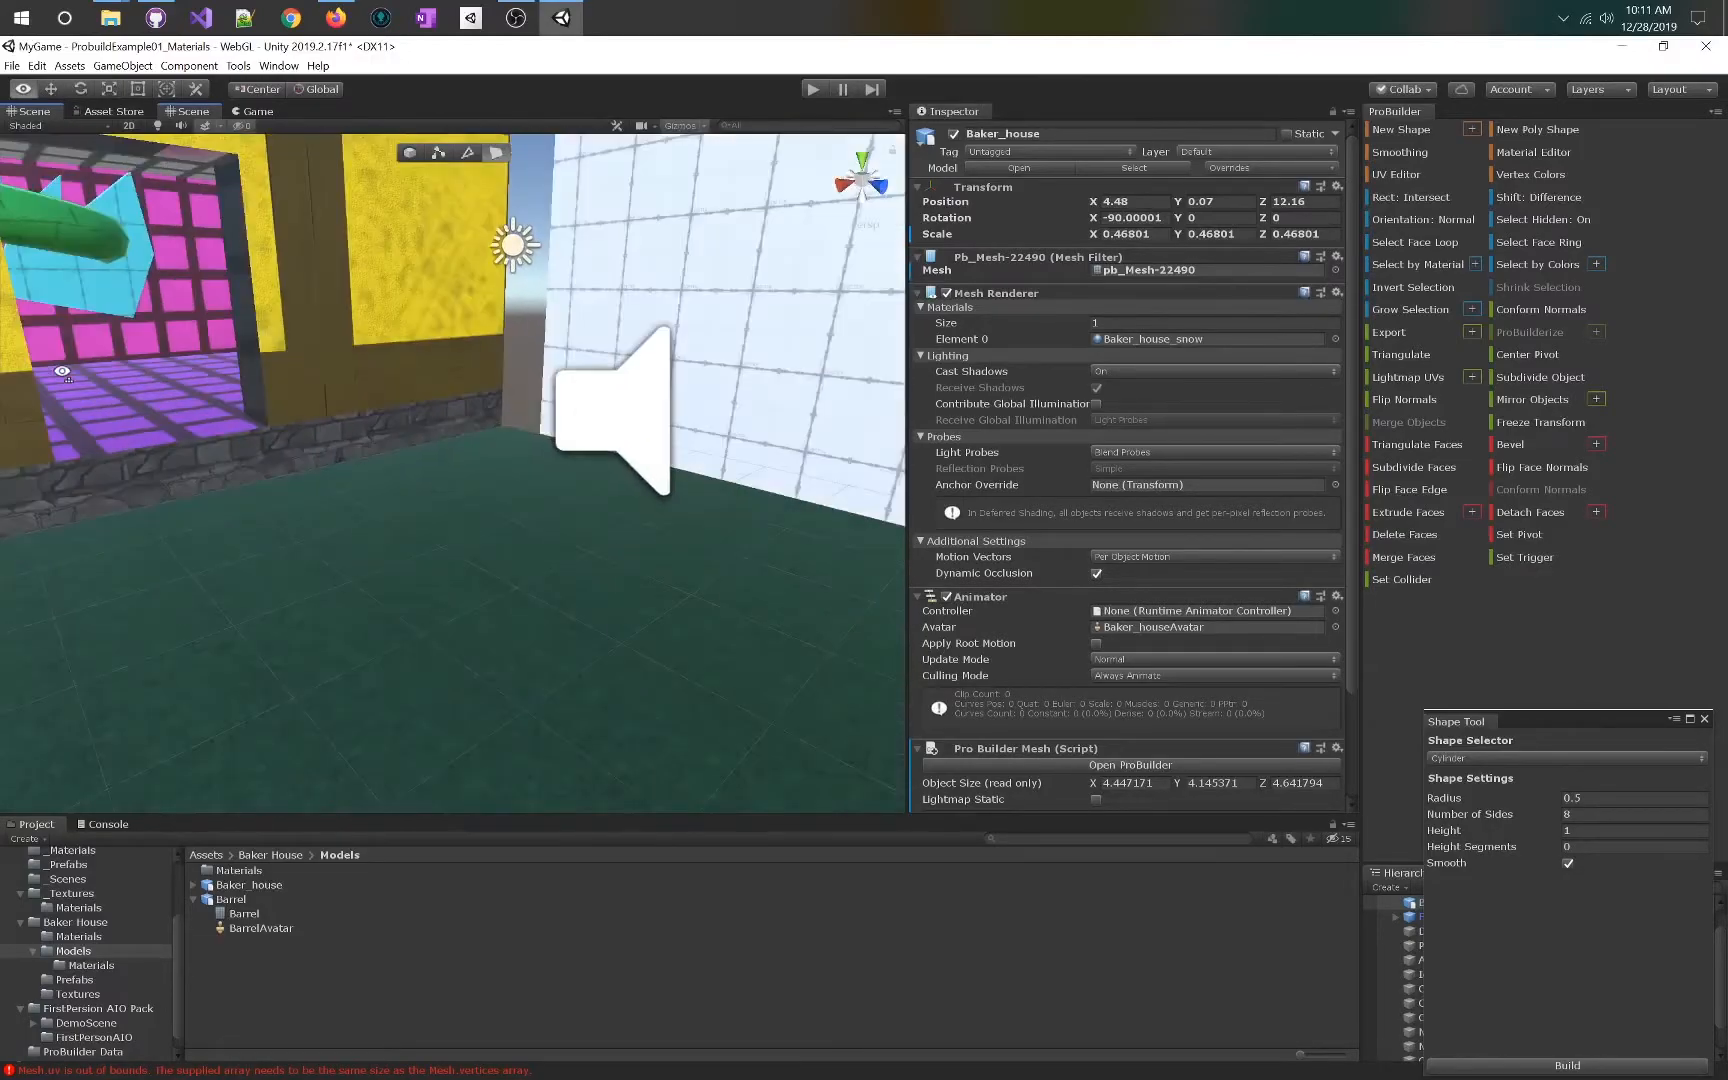
right_drag(872, 341, 751, 288)
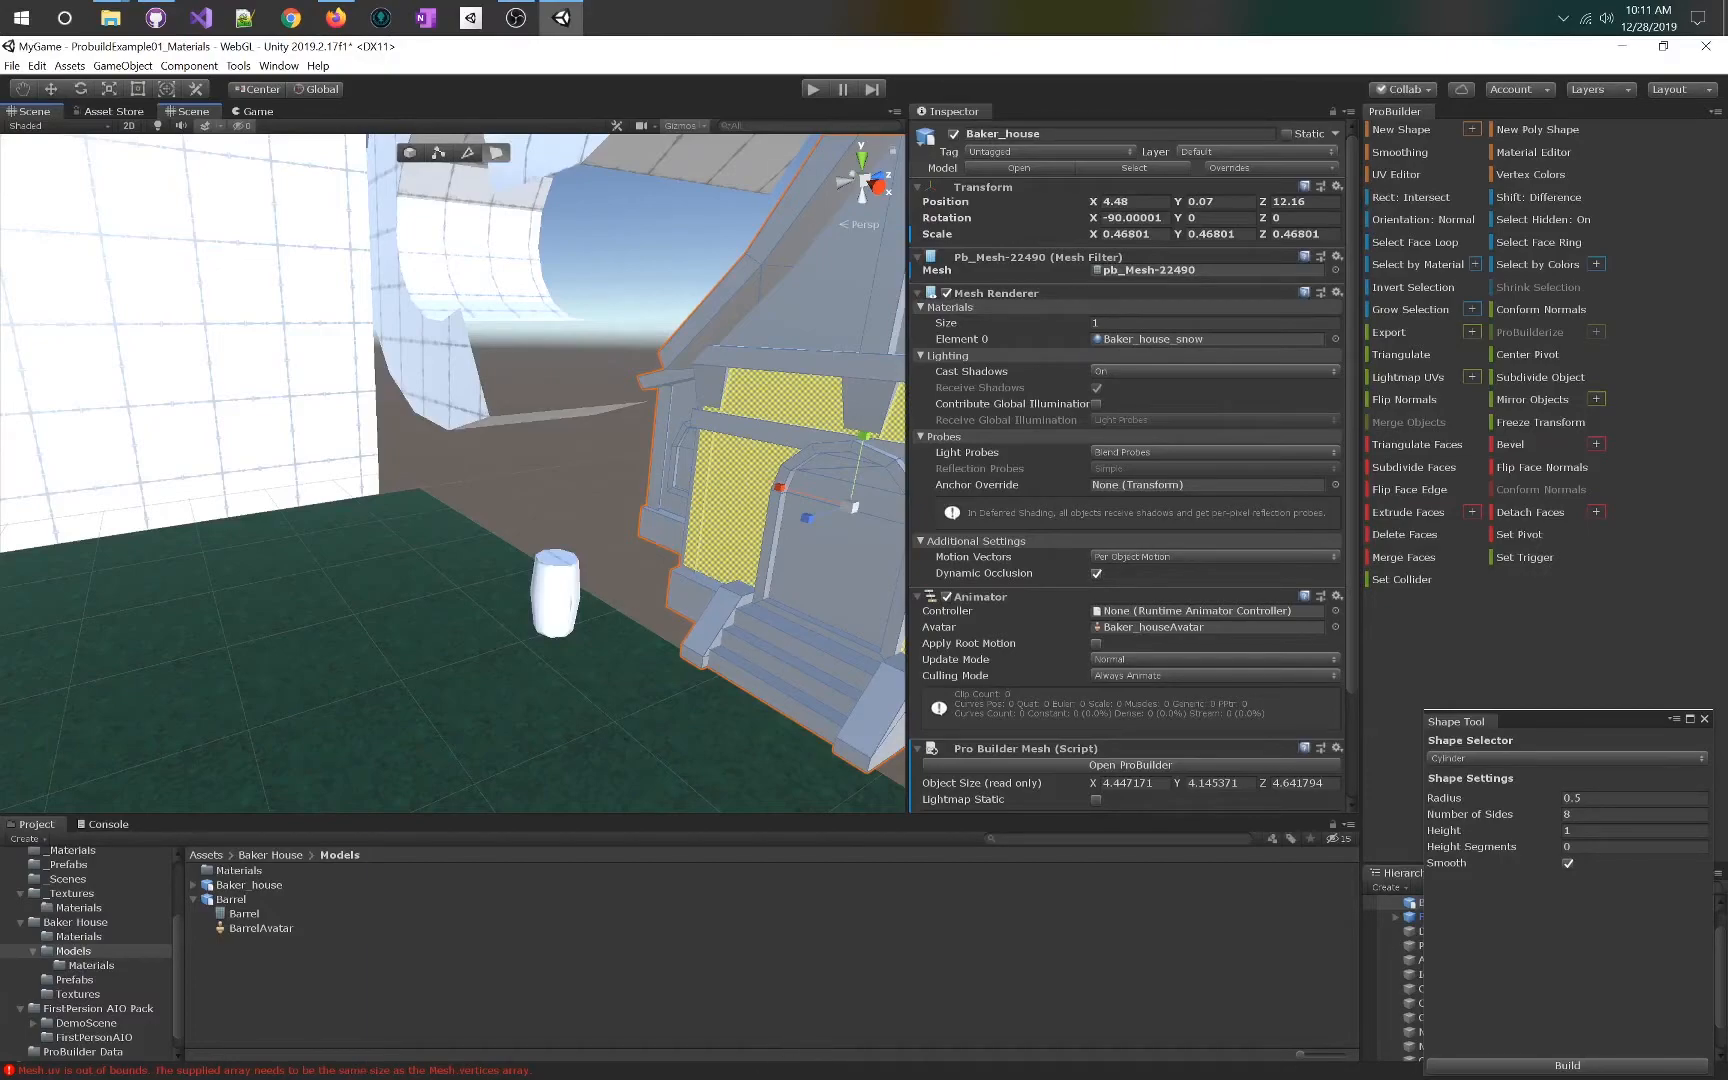
key(super+Tab)
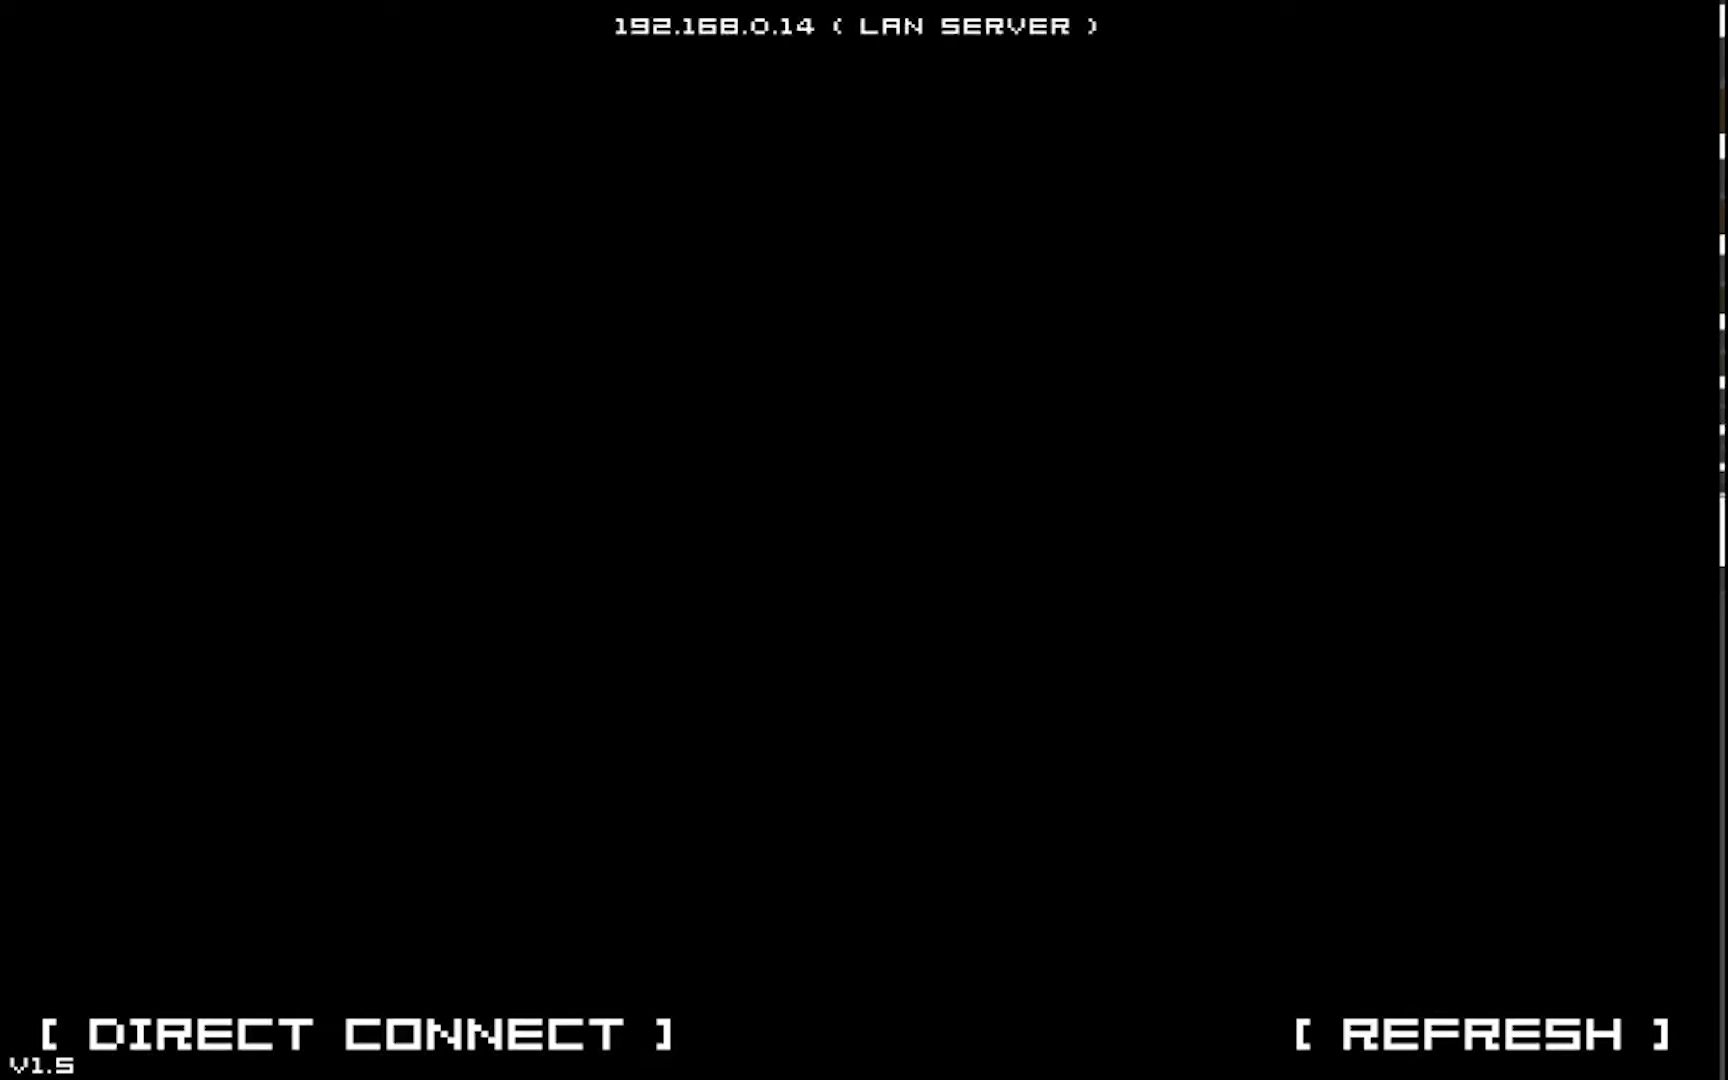
click(1052, 100)
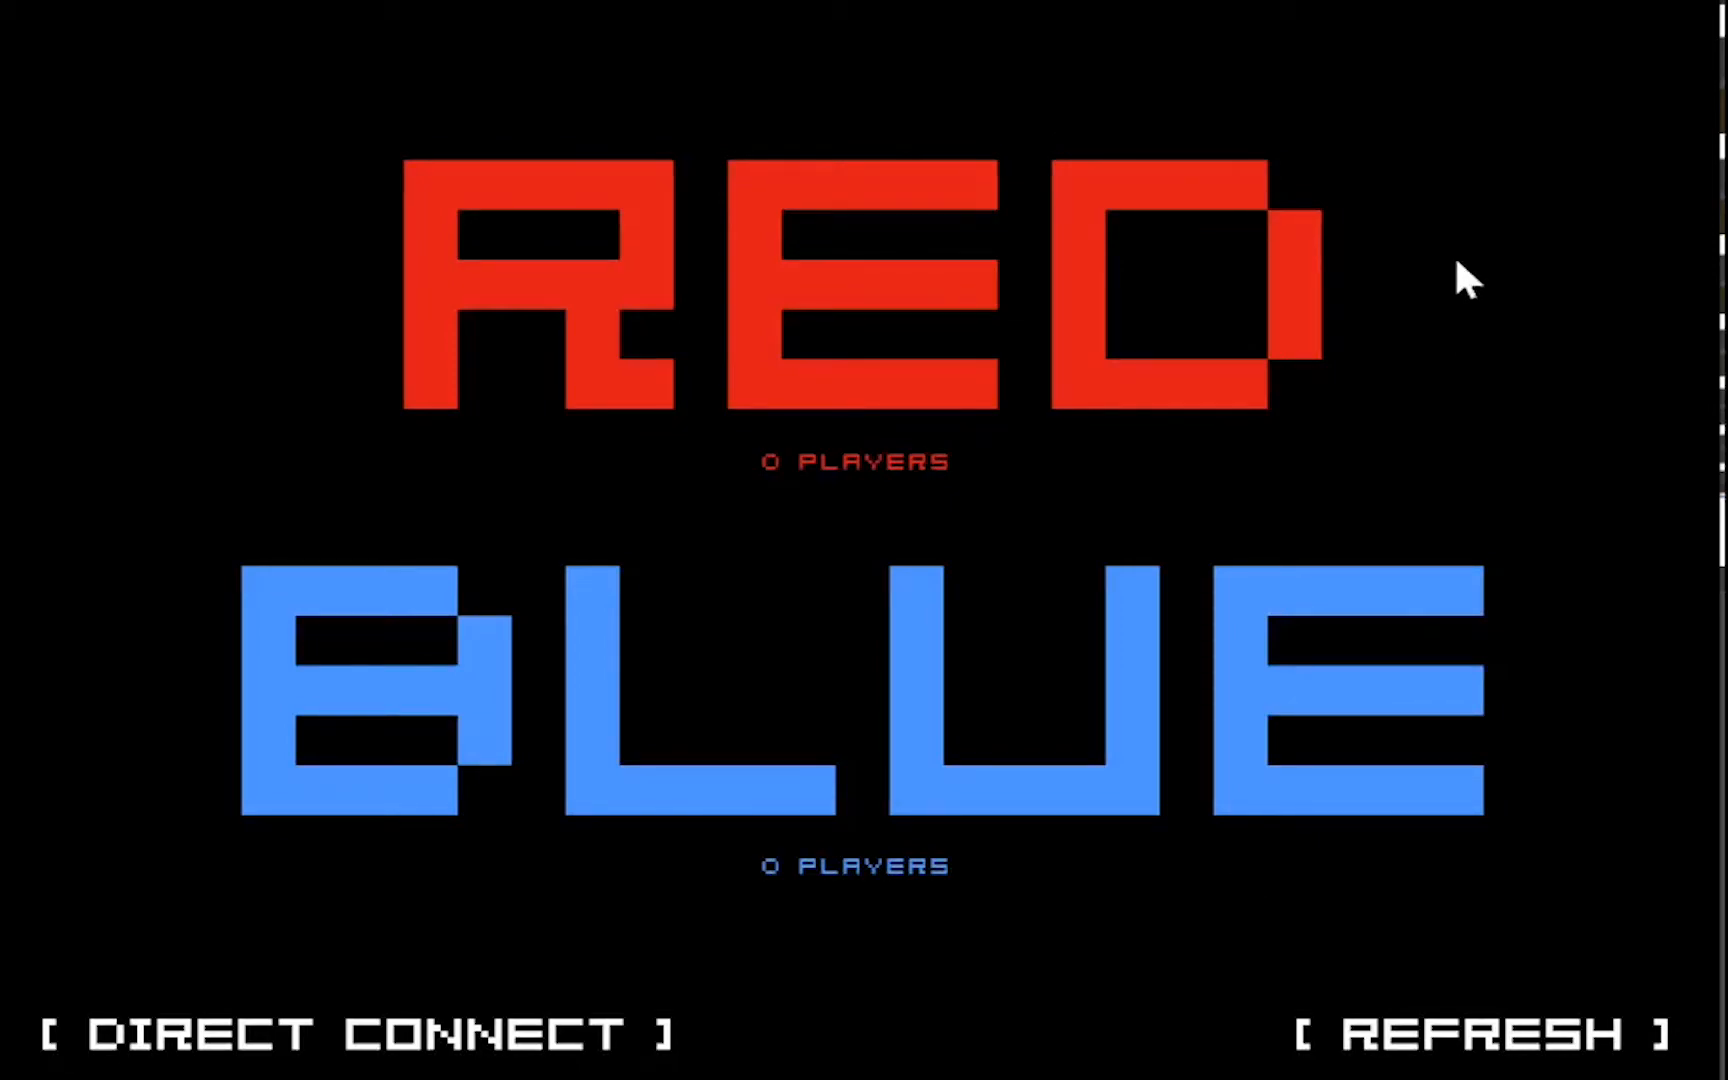
click(1380, 449)
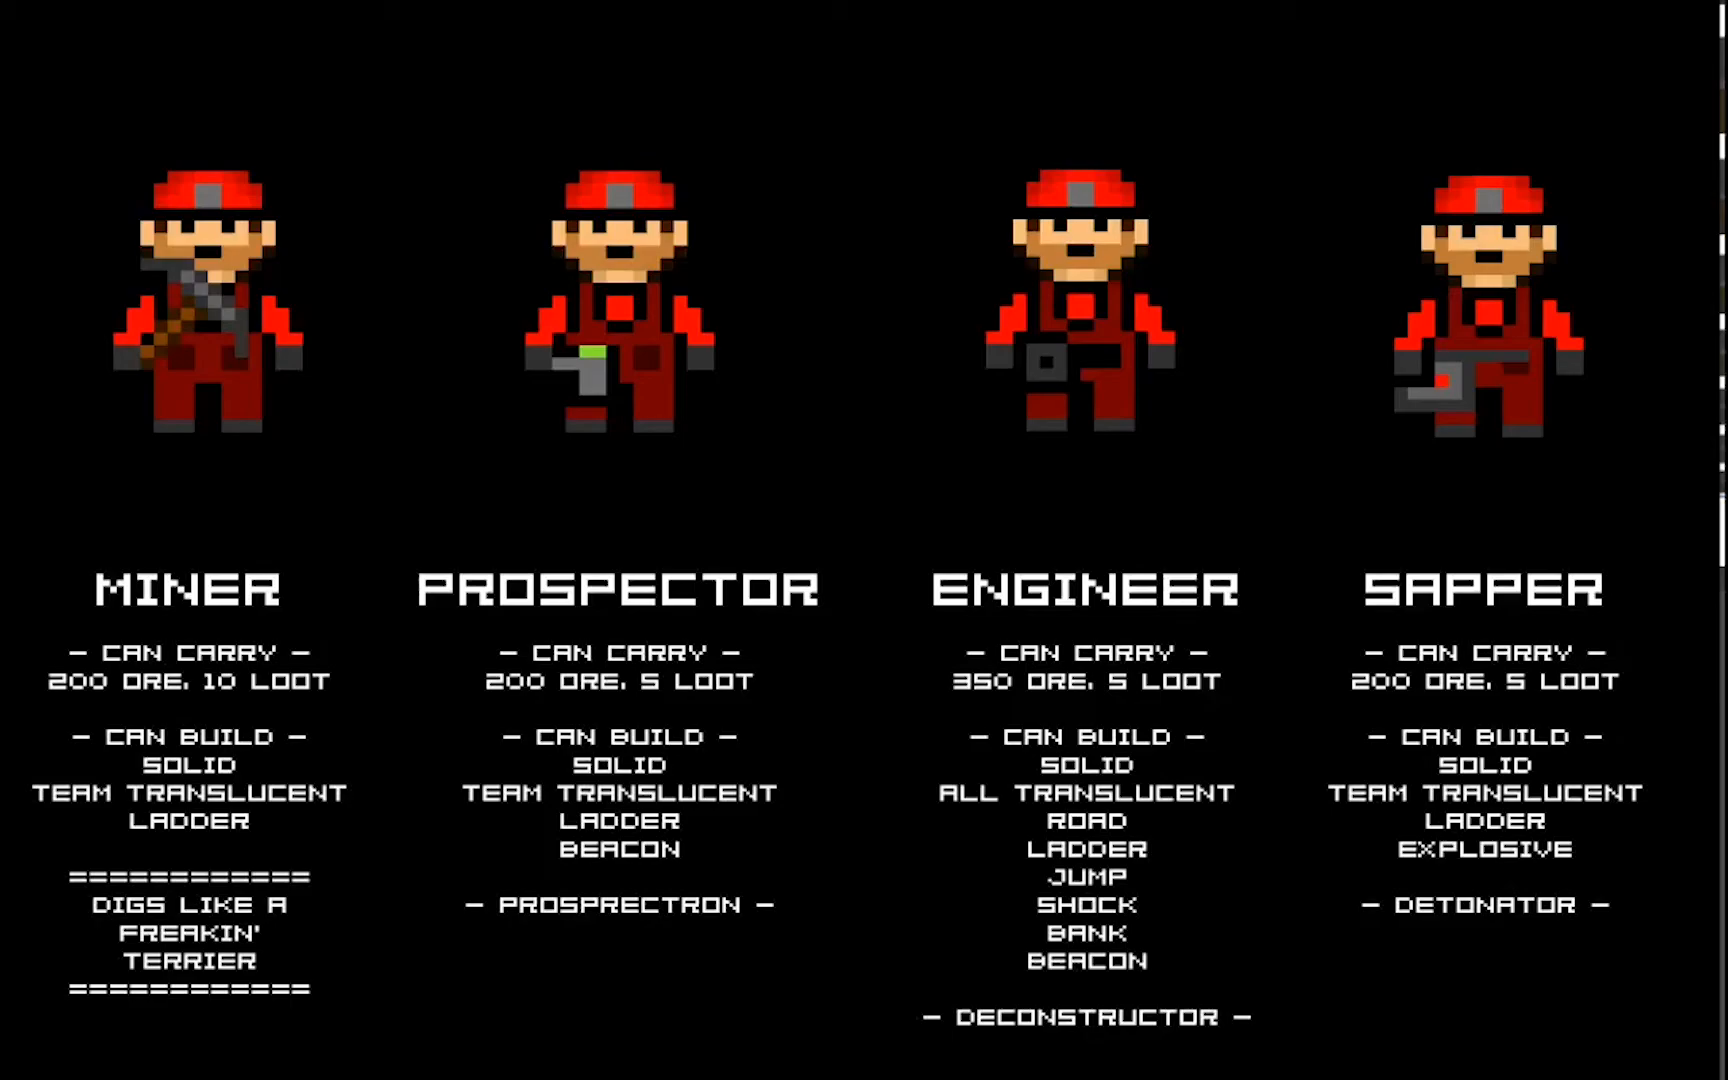
click(1540, 420)
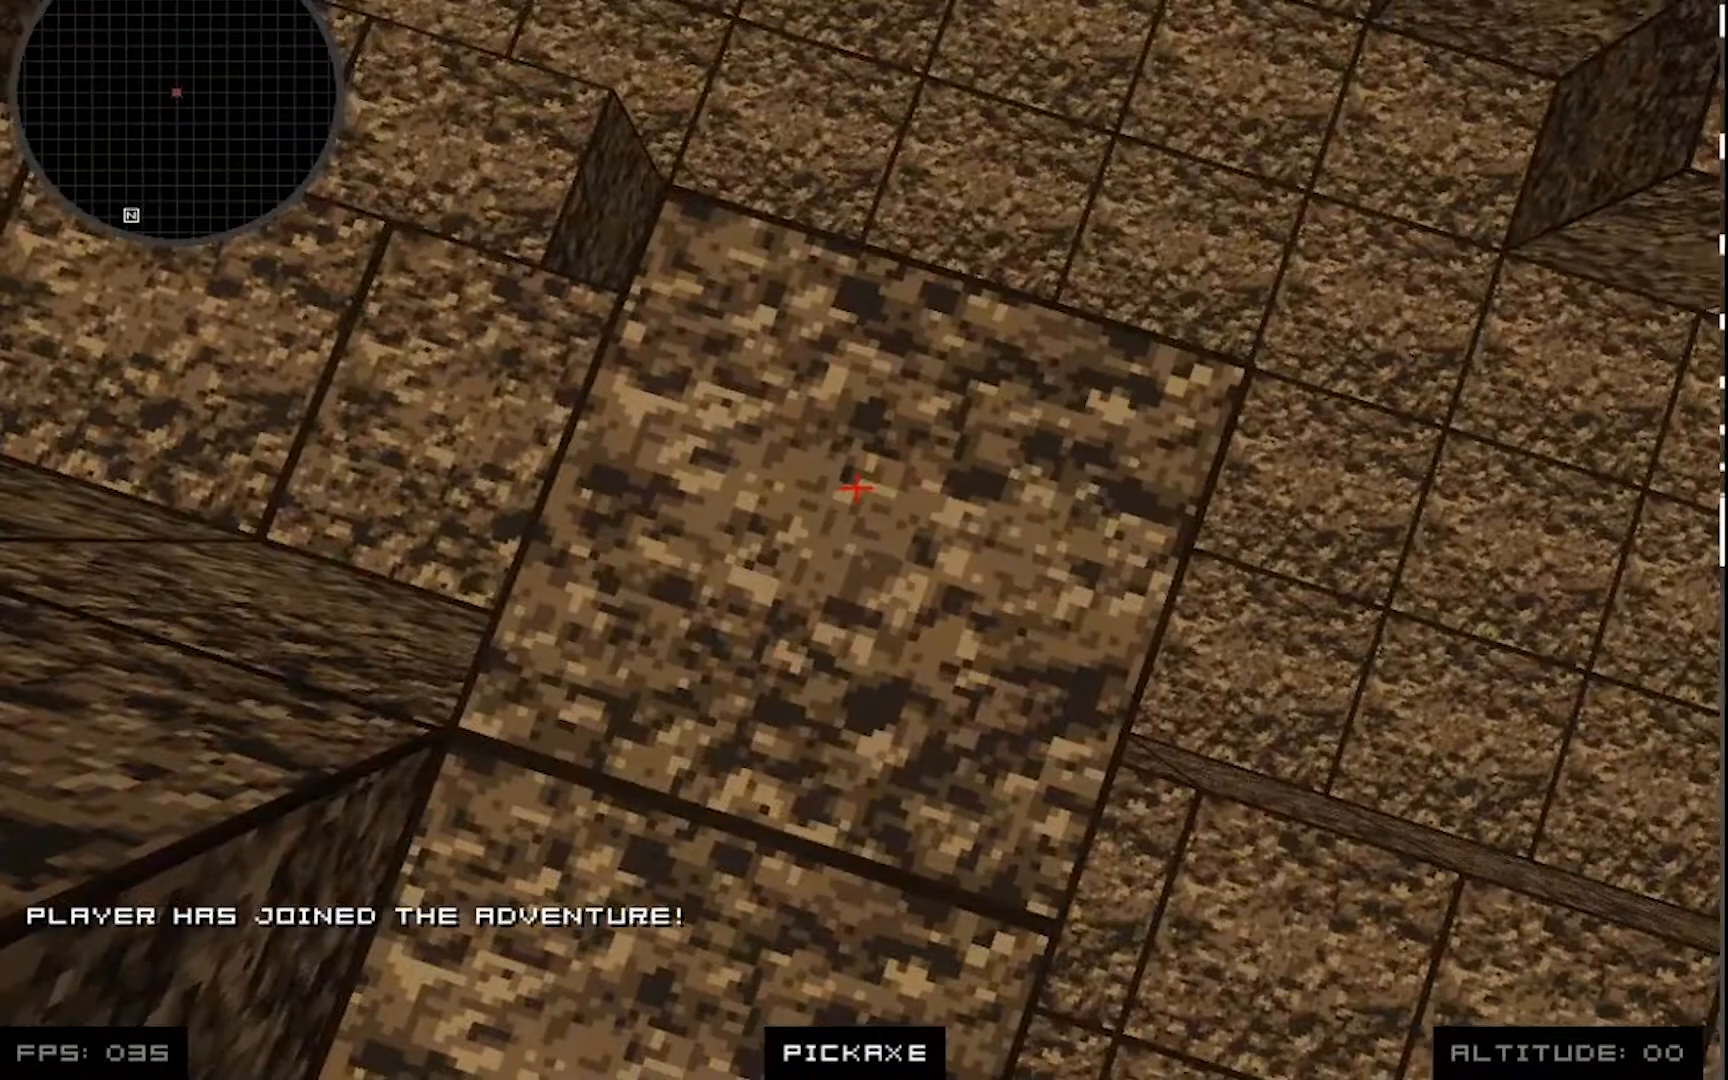
click(856, 488)
click(856, 488)
click(856, 488)
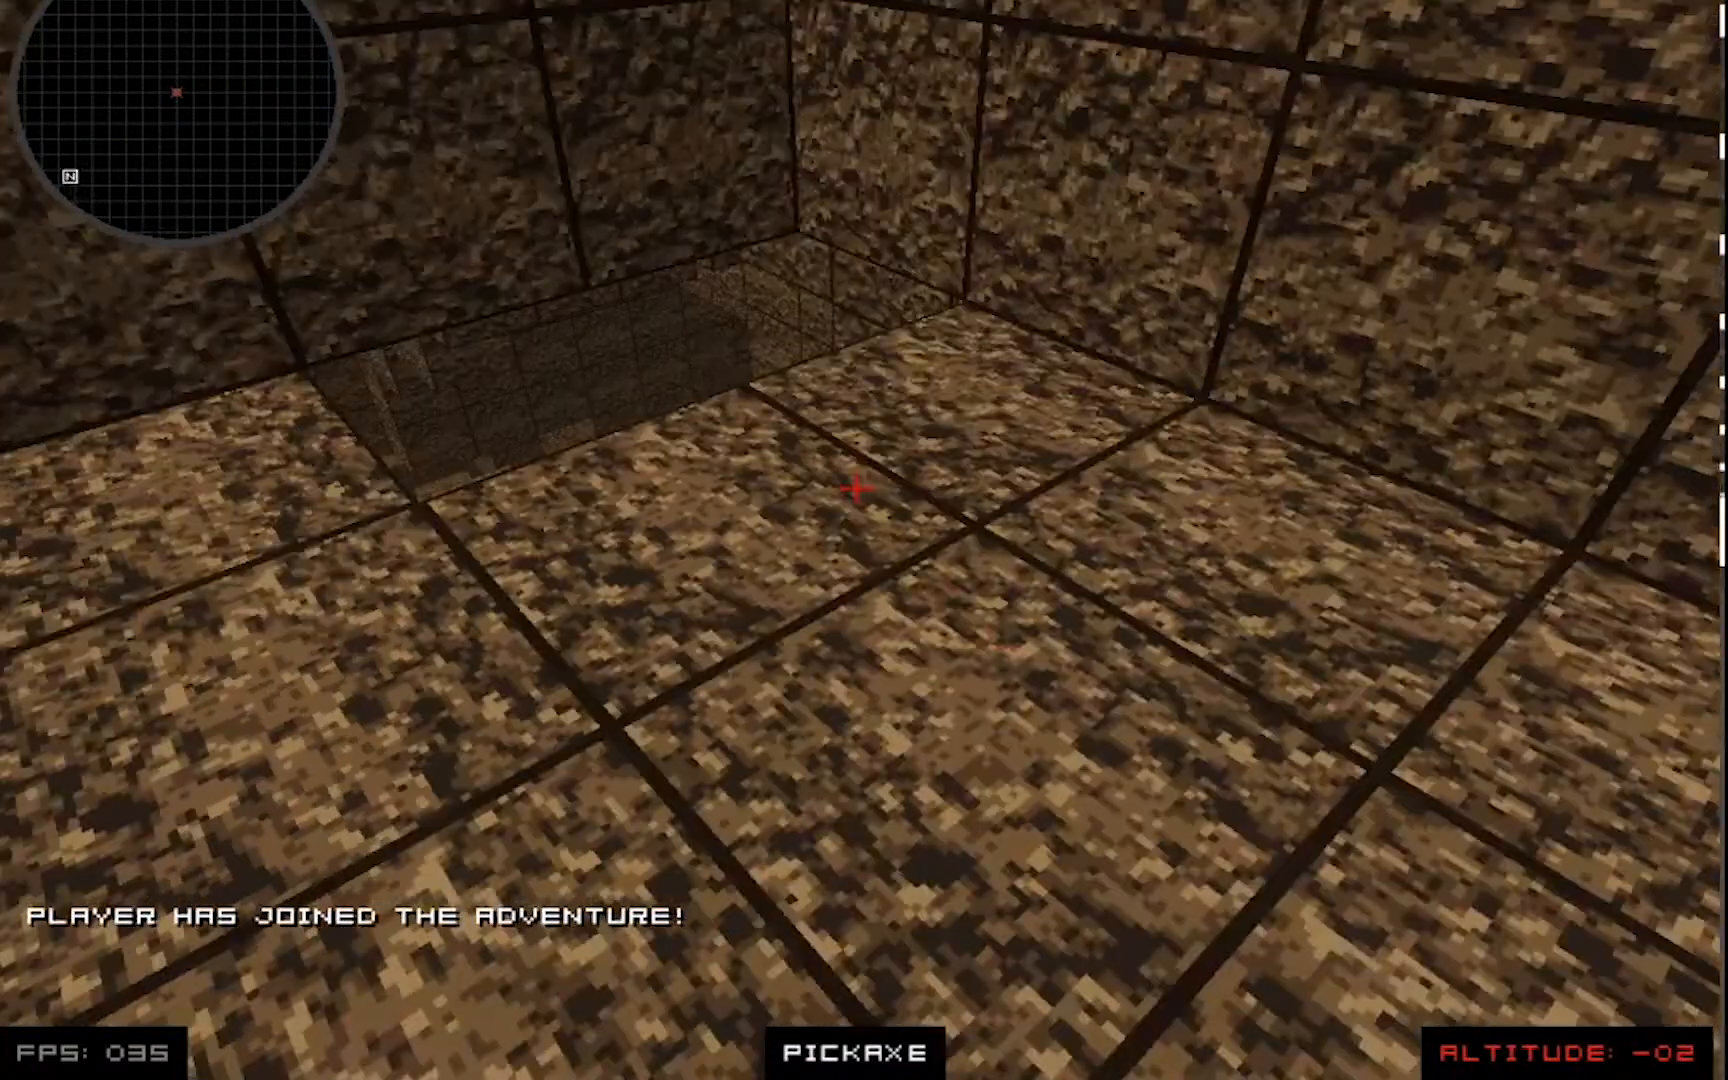
key(w)
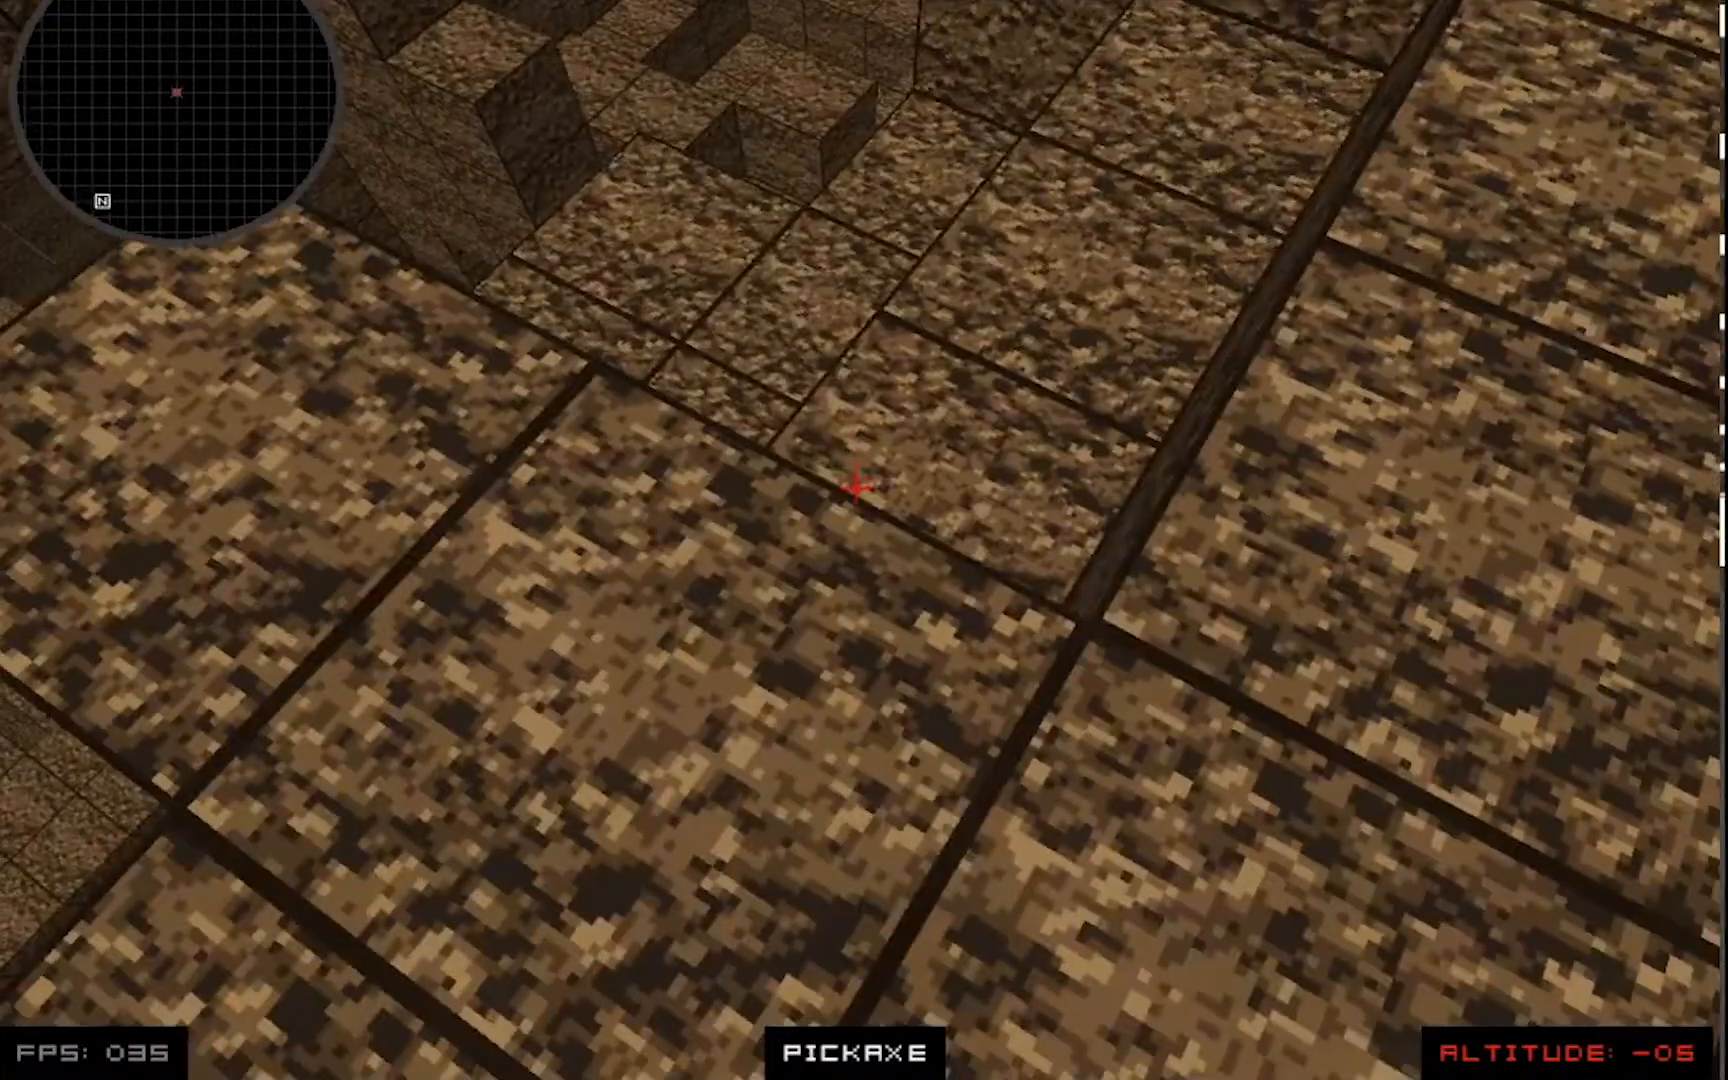
key(w)
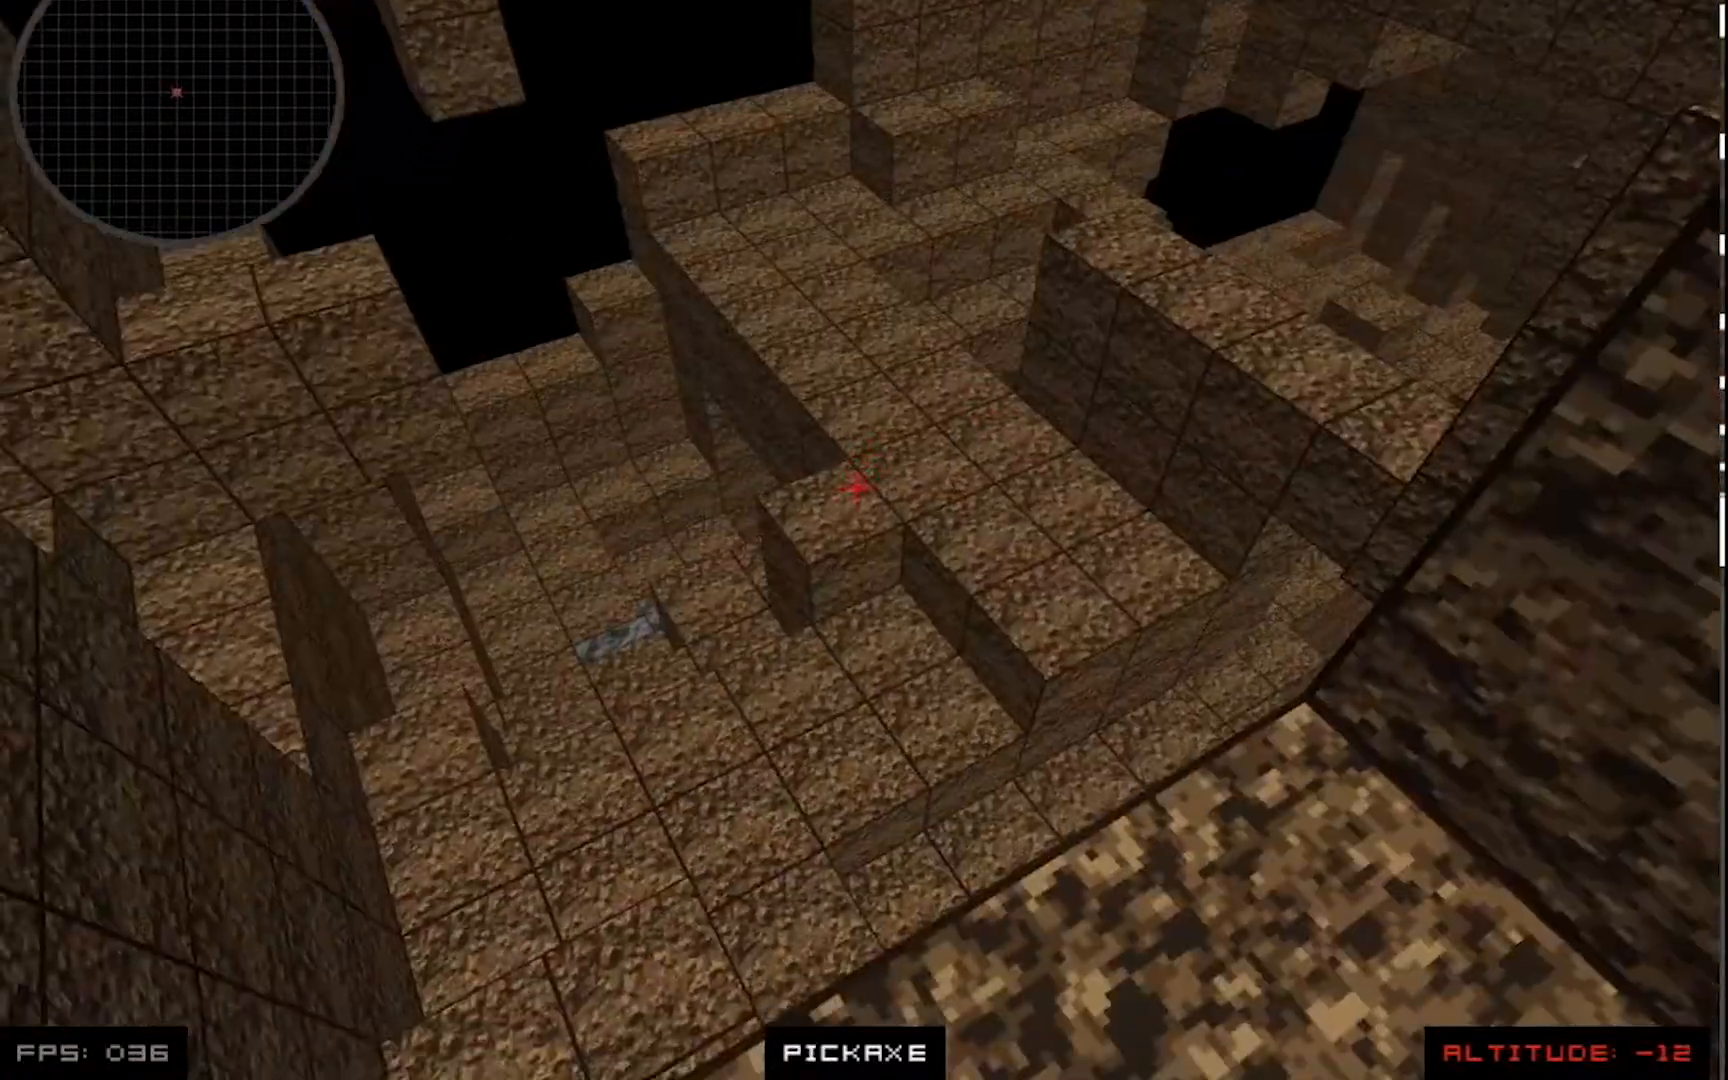
key(w)
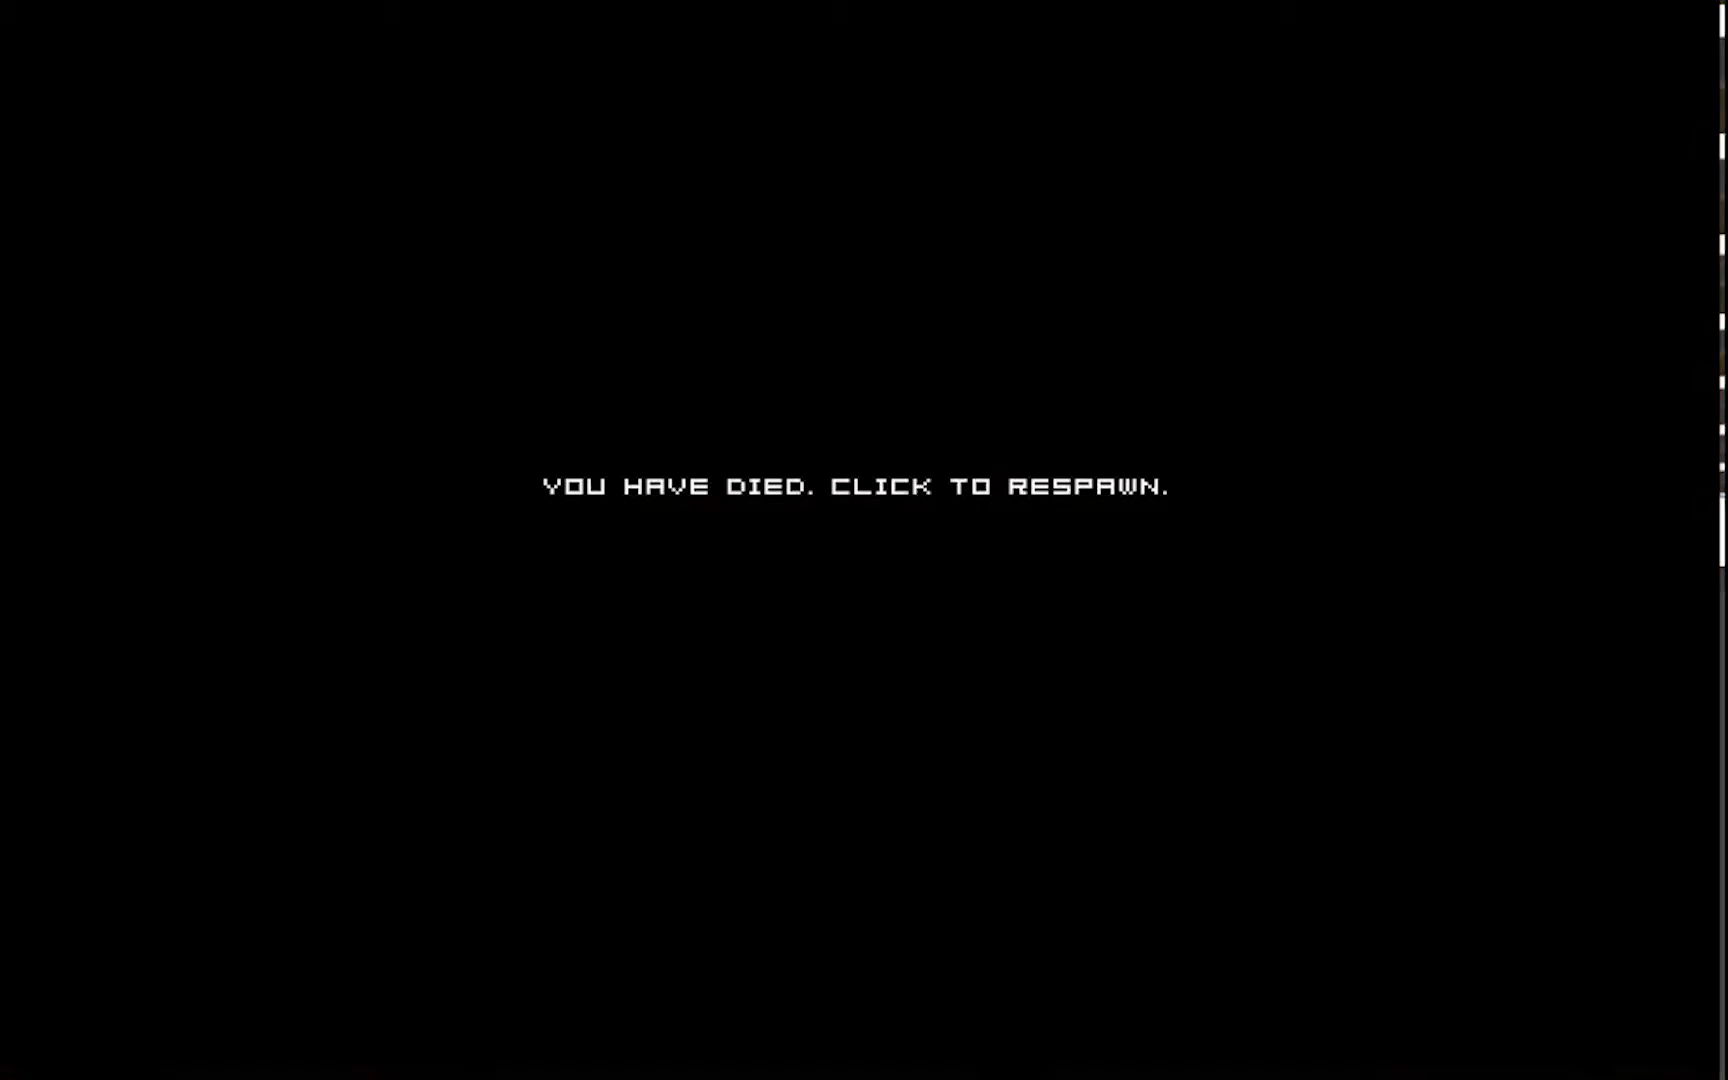
click(856, 488)
key(w)
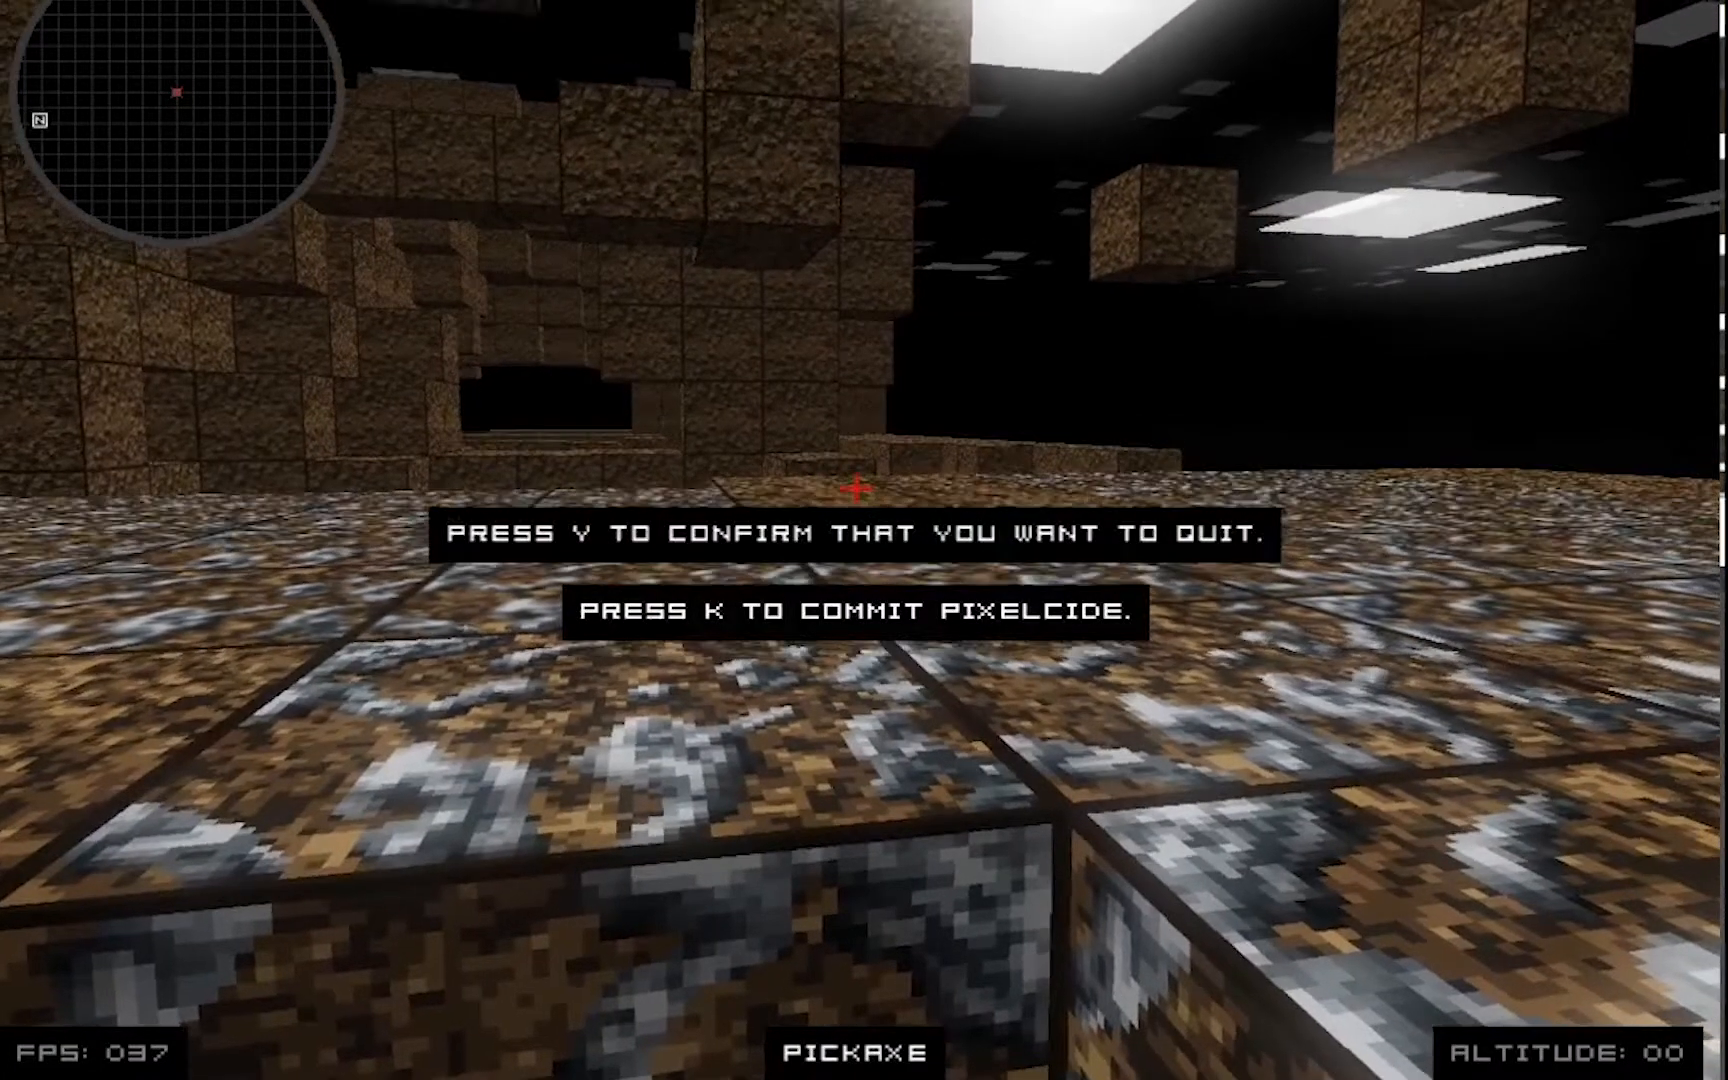
key(k)
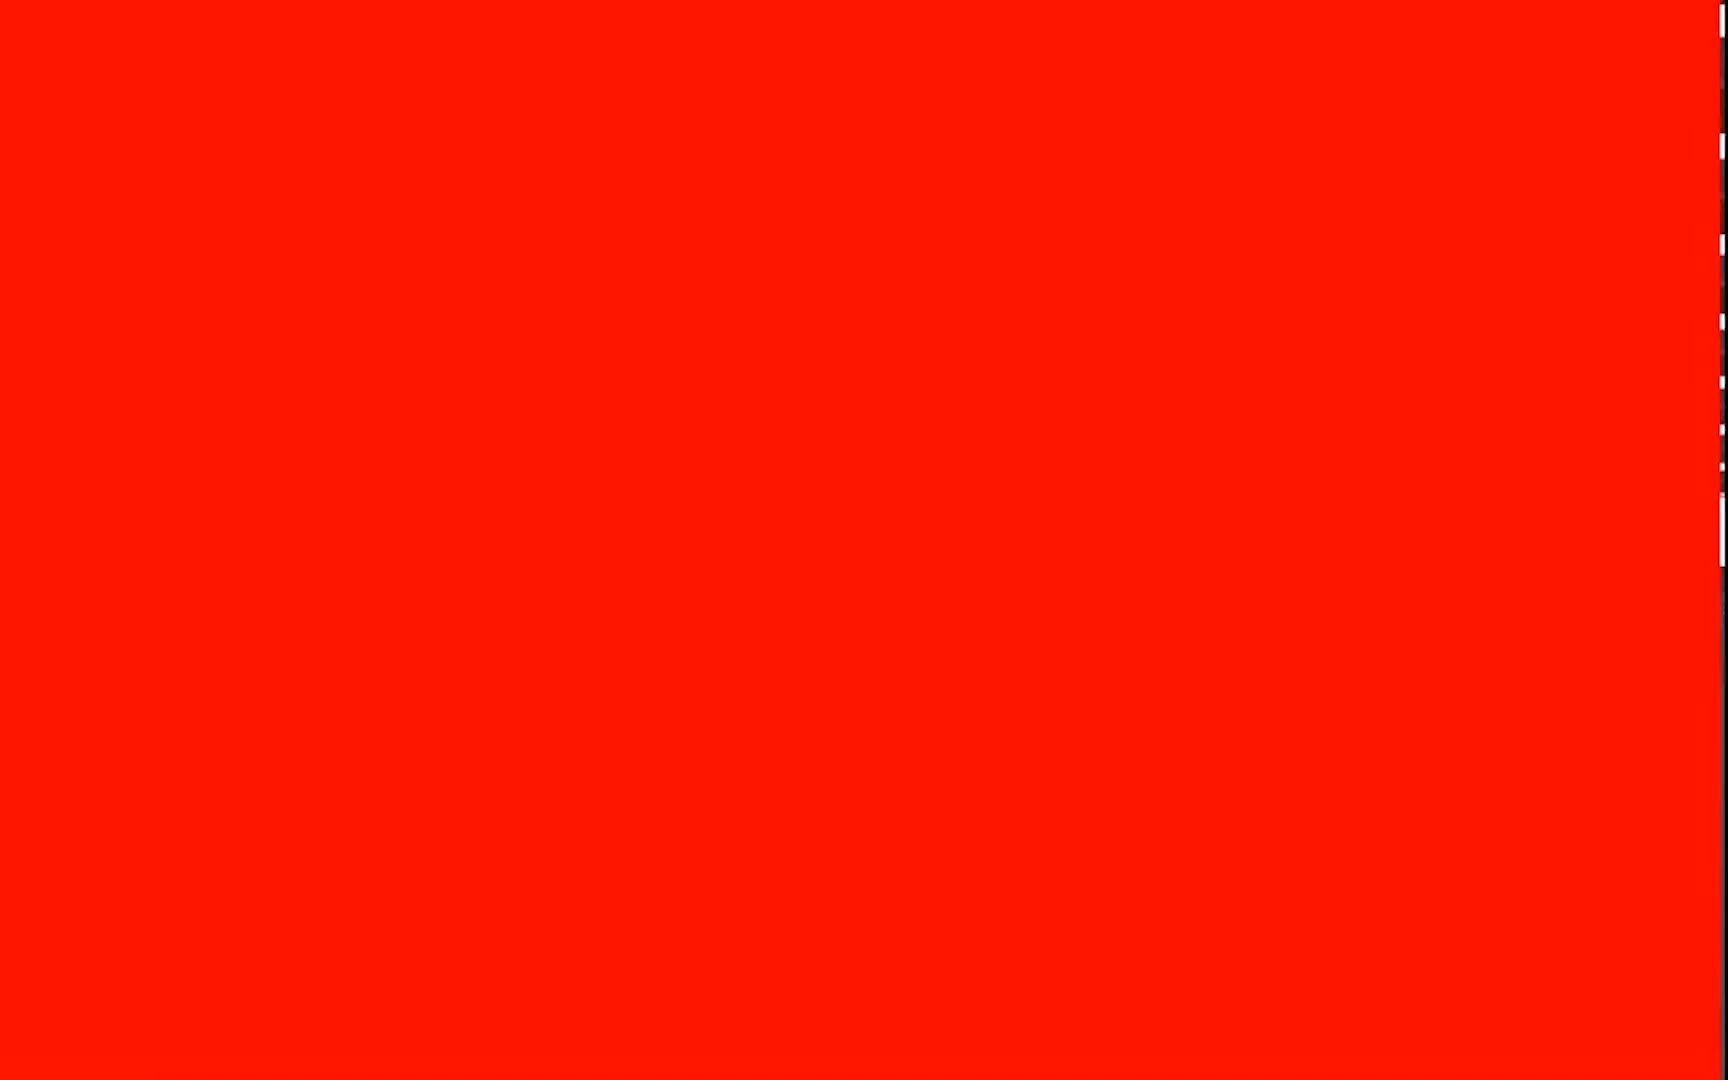